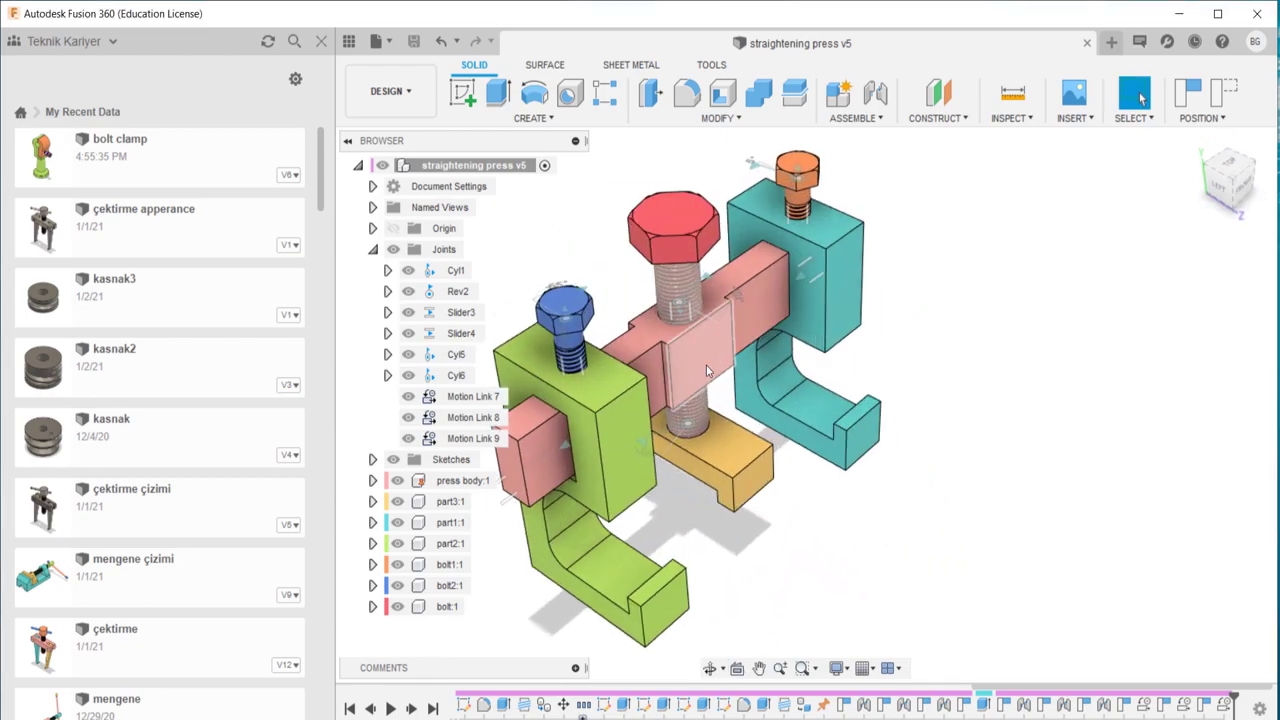
- Slide the green C-frame clamp along the pink bar and back, then orbit to a frontal view
{"action": "mouse_move", "coordinate": [631, 441]}
{"action": "left_mouse_down"}
{"action": "mouse_move", "coordinate": [546, 374]}
{"action": "mouse_move", "coordinate": [693, 283]}
{"action": "mouse_move", "coordinate": [663, 303]}
{"action": "left_mouse_up"}
{"action": "left_click_drag", "start_coordinate": [807, 213], "coordinate": [899, 164]}
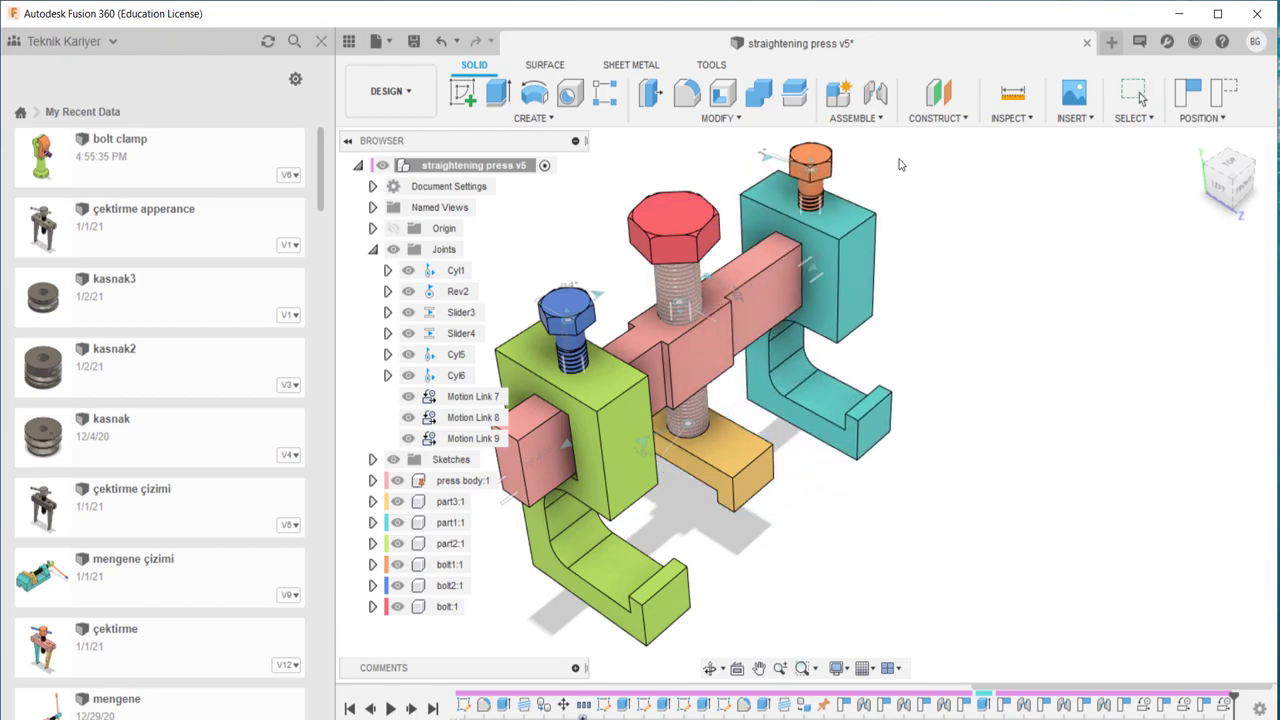
{"action": "middle_click_drag", "start_coordinate": [849, 180], "coordinate": [755, 180], "text": "shift"}
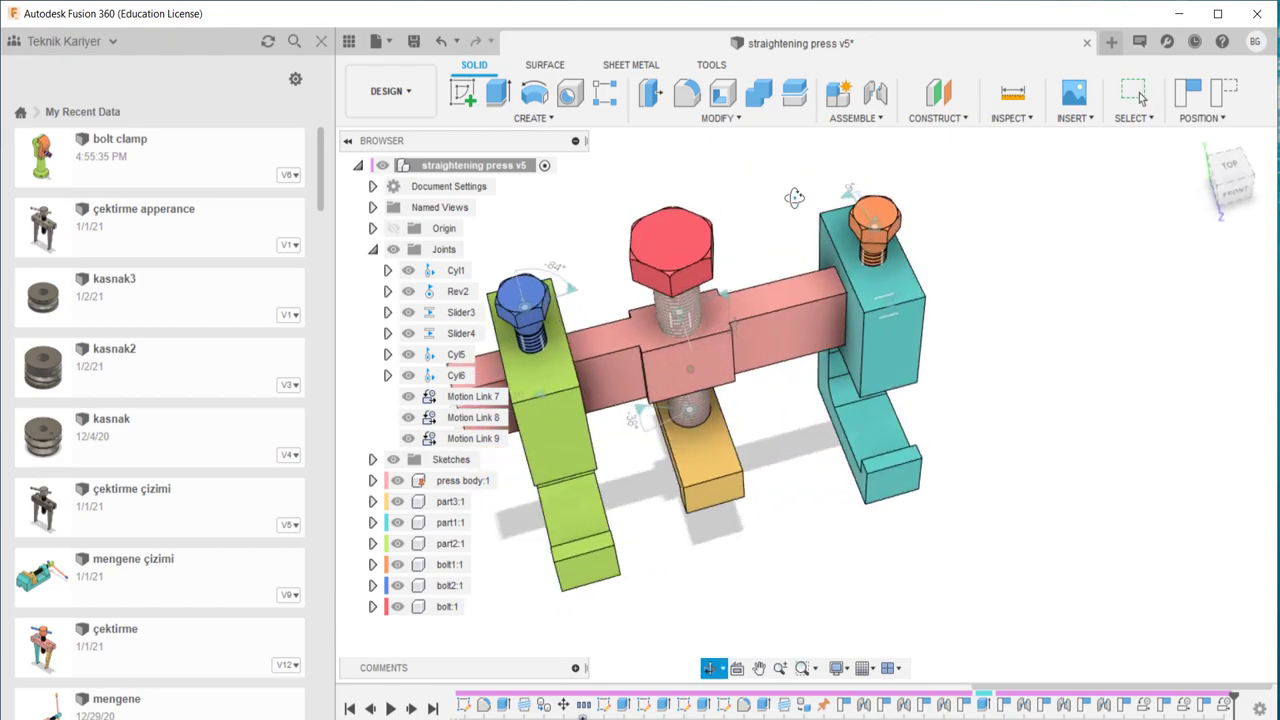
{"action": "key", "text": "Escape"}
- Swing the yellow piece around the red bolt, then orbit to an isometric view of the press
{"action": "mouse_move", "coordinate": [690, 228]}
{"action": "left_mouse_down"}
{"action": "mouse_move", "coordinate": [654, 257]}
{"action": "mouse_move", "coordinate": [690, 280]}
{"action": "left_mouse_up"}
{"action": "left_click_drag", "start_coordinate": [669, 497], "coordinate": [771, 479]}
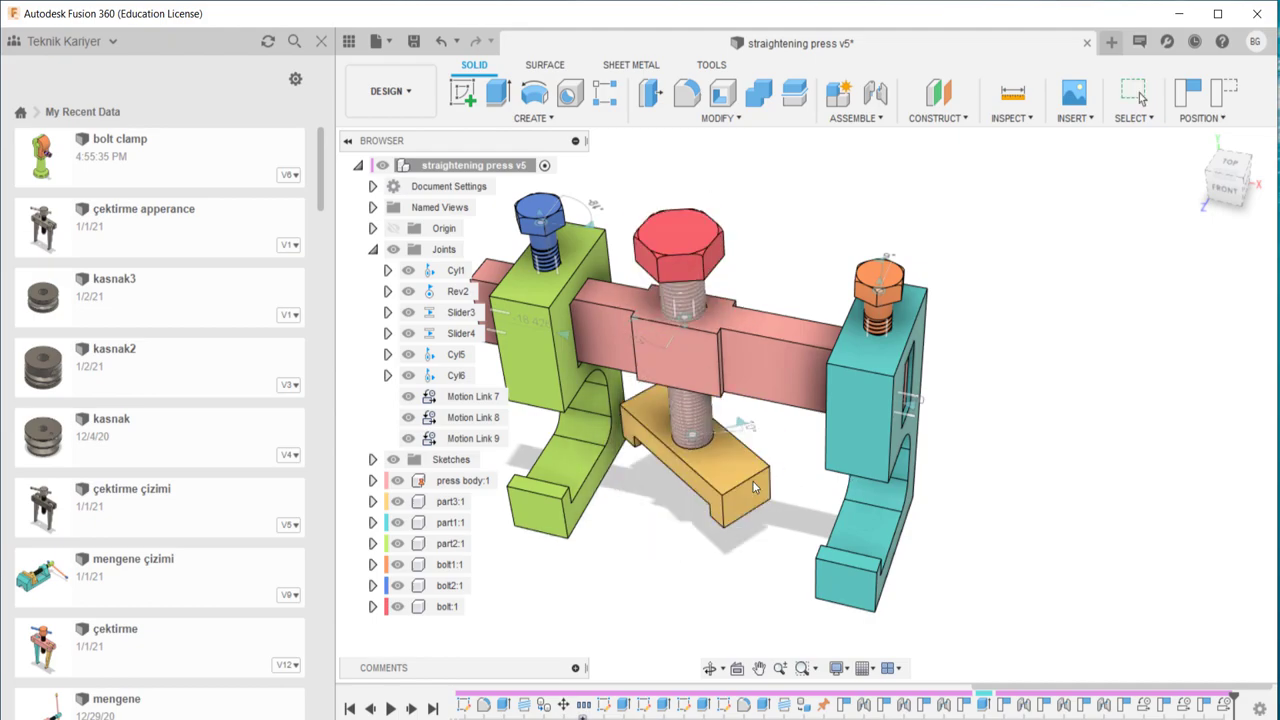
{"action": "left_click_drag", "start_coordinate": [771, 479], "coordinate": [695, 477]}
{"action": "middle_click_drag", "start_coordinate": [719, 390], "coordinate": [773, 328], "text": "shift"}
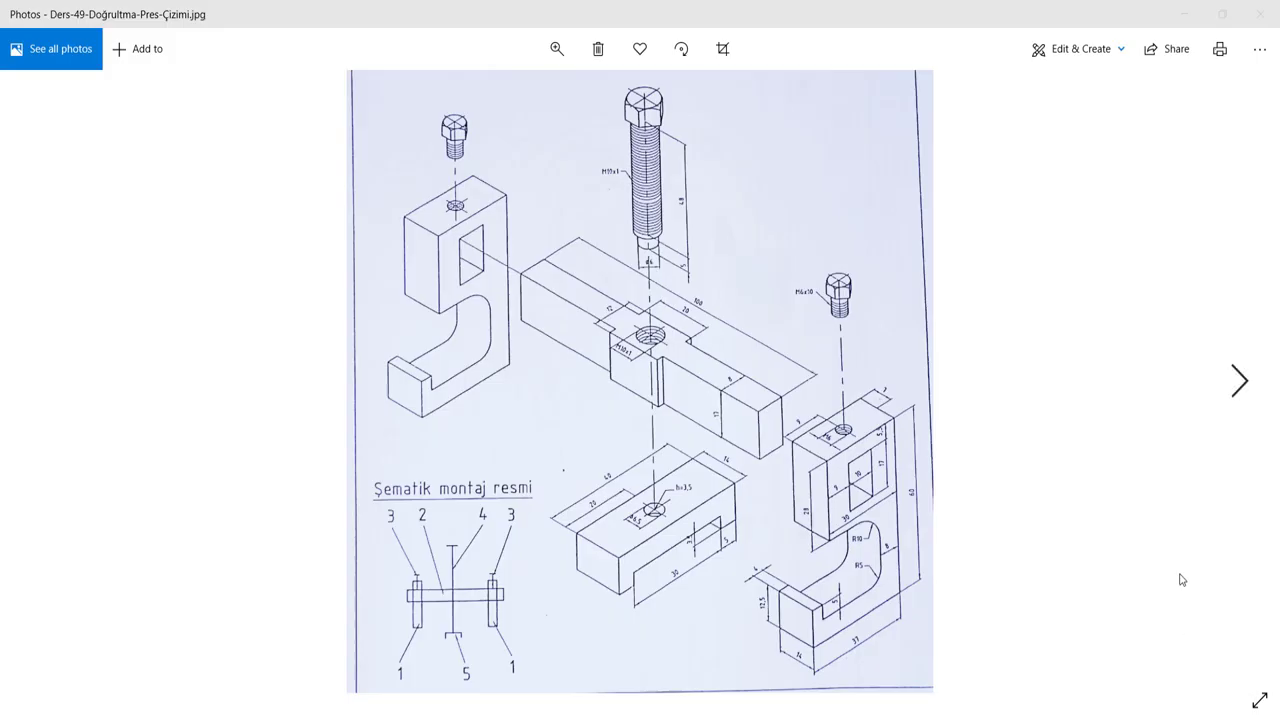
- Zoom in on the Ders-49 straightening-press drawing to read its dimensions
{"action": "scroll", "coordinate": [665, 663], "scroll_direction": "up", "scroll_amount": 1}
{"action": "scroll", "coordinate": [654, 671], "scroll_direction": "up", "scroll_amount": 2}
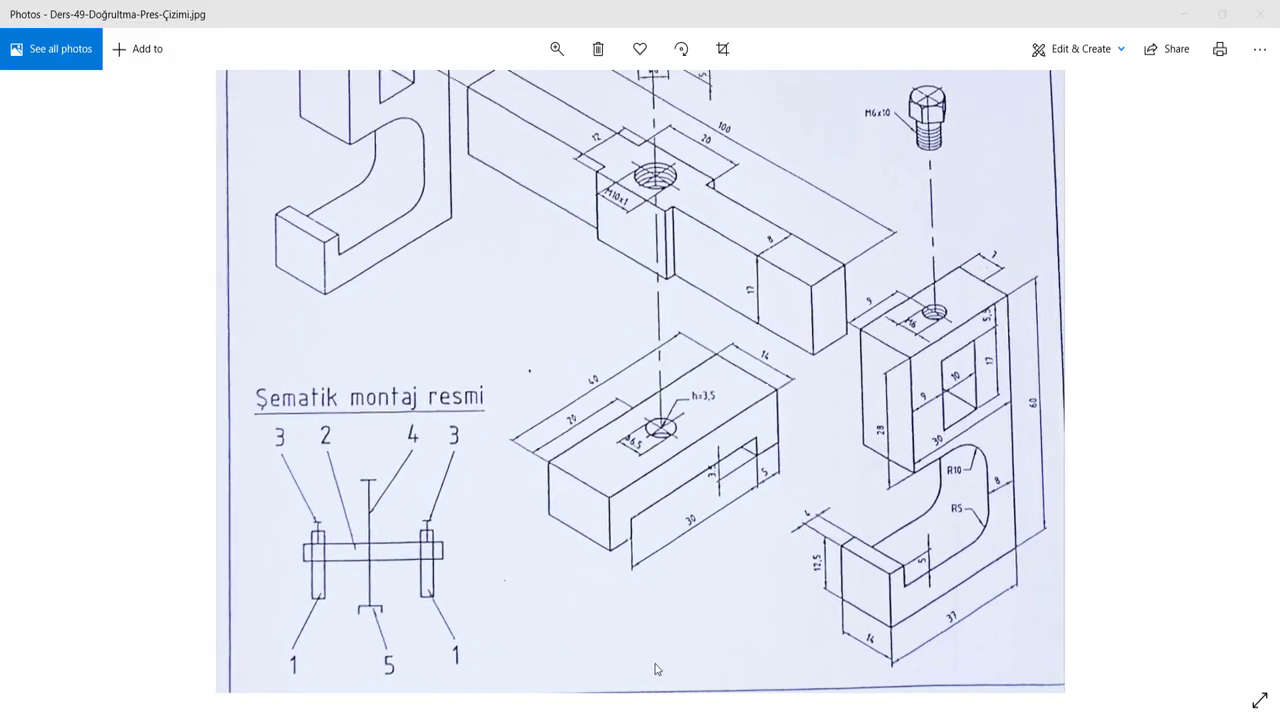
{"action": "scroll", "coordinate": [737, 345], "scroll_direction": "up", "scroll_amount": 3}
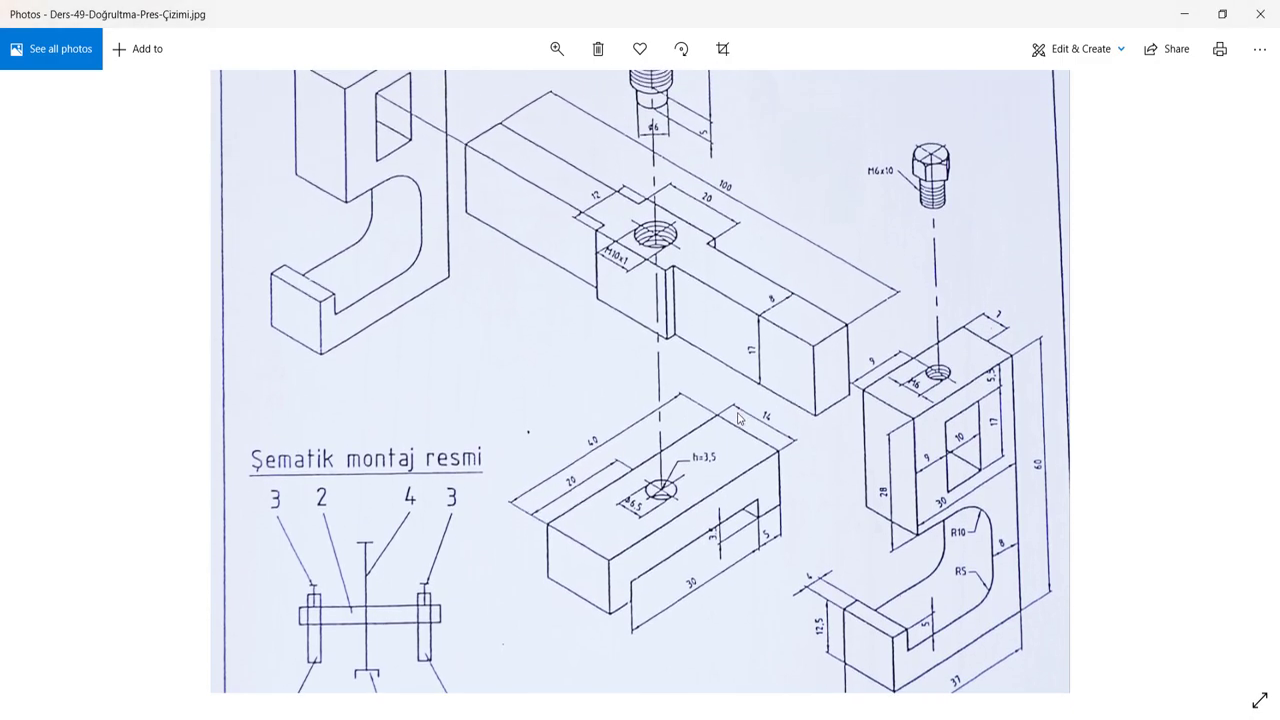
{"action": "scroll", "coordinate": [787, 218], "scroll_direction": "up", "scroll_amount": 3}
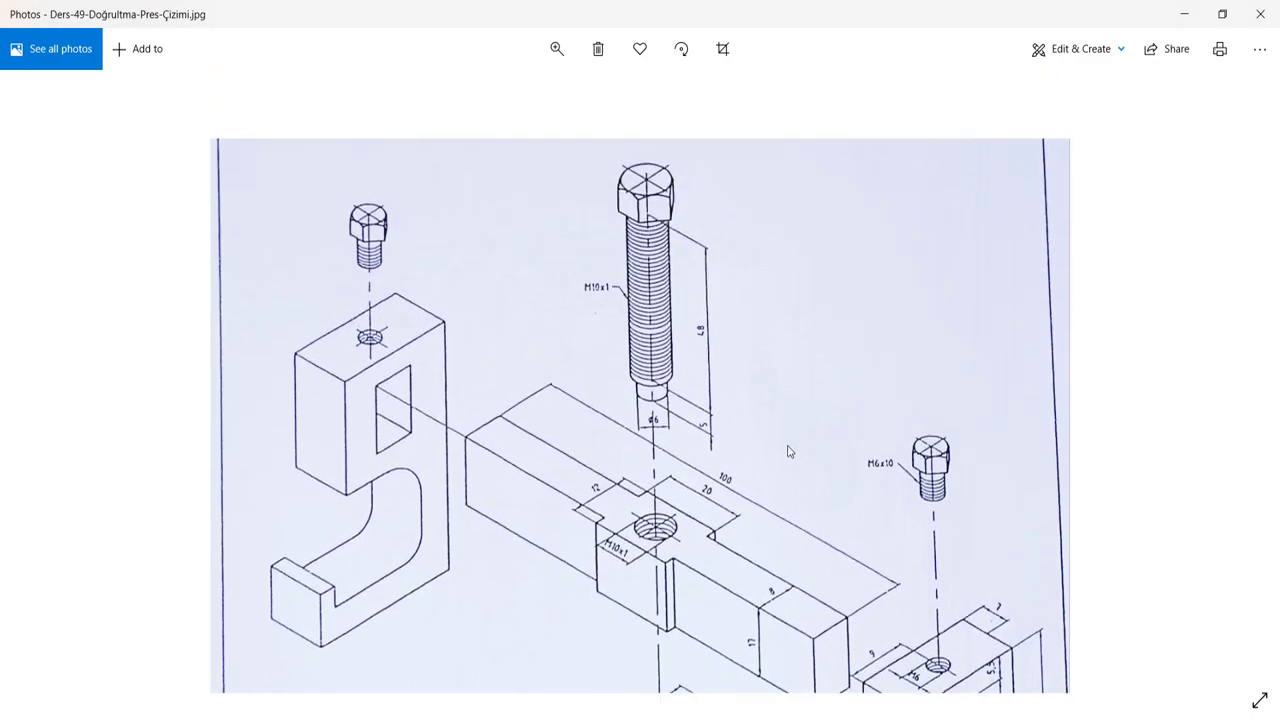
{"action": "scroll", "coordinate": [770, 277], "scroll_direction": "down", "scroll_amount": 1}
{"action": "scroll", "coordinate": [710, 440], "scroll_direction": "up", "scroll_amount": 1}
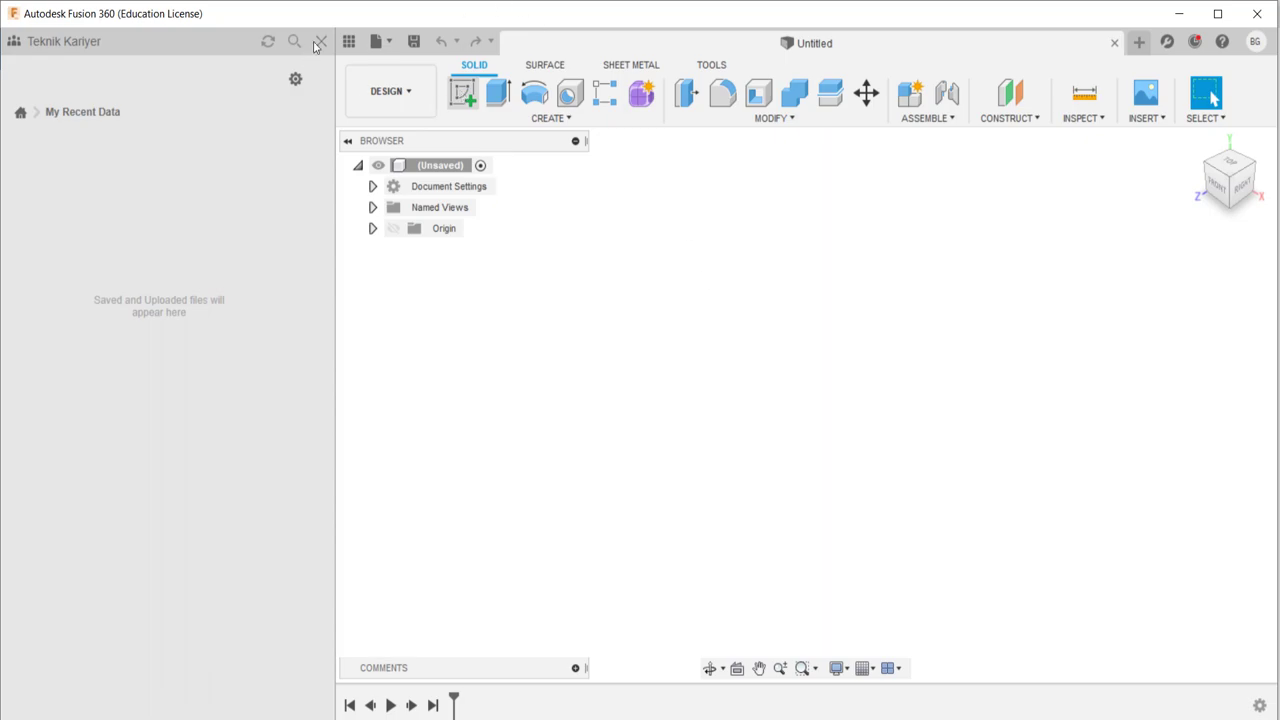
- Start a sketch on the XZ plane and draw a 100 × 8 mm centre rectangle at the origin
{"action": "left_click", "coordinate": [463, 93]}
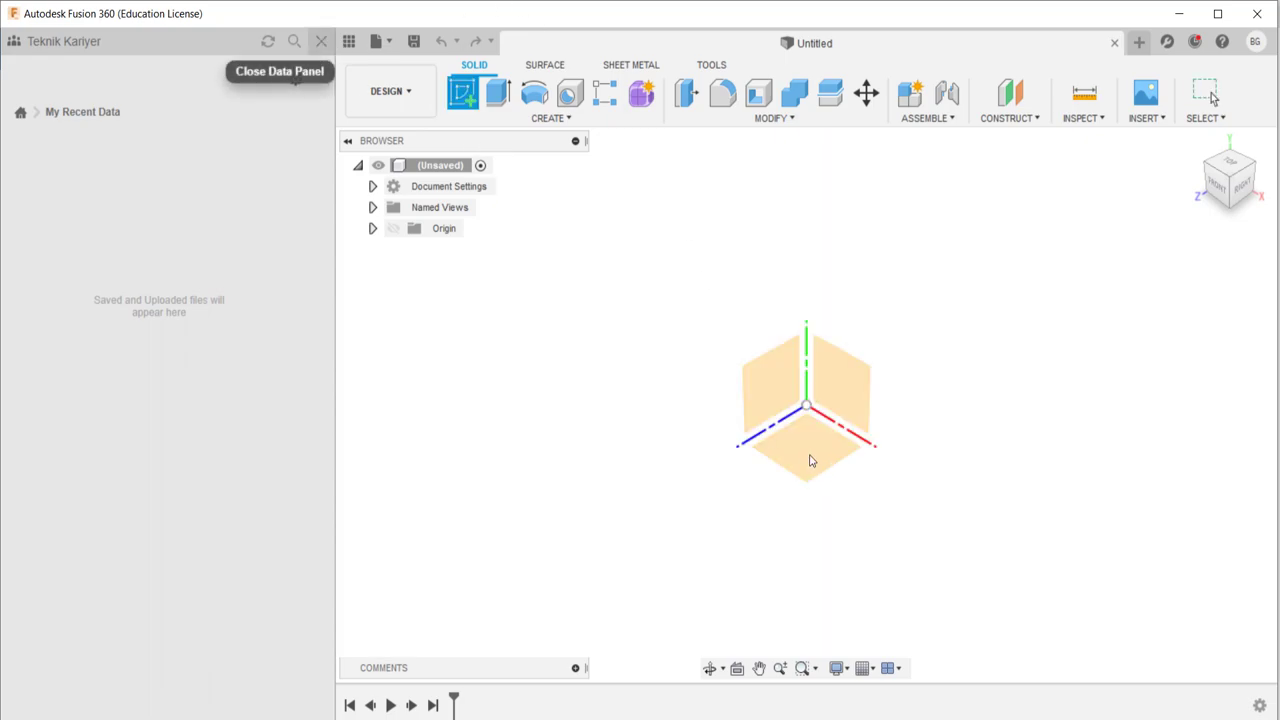
{"action": "left_click", "coordinate": [811, 460]}
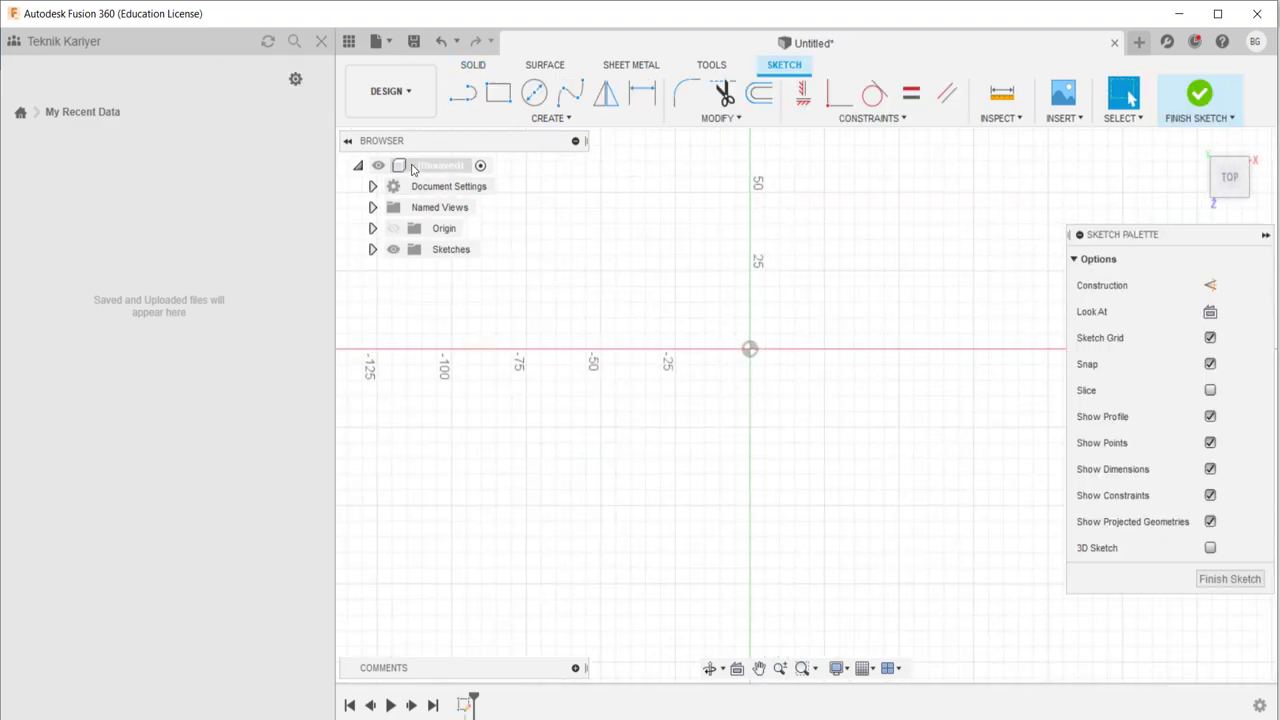
{"action": "left_click", "coordinate": [505, 120]}
{"action": "mouse_move", "coordinate": [484, 157]}
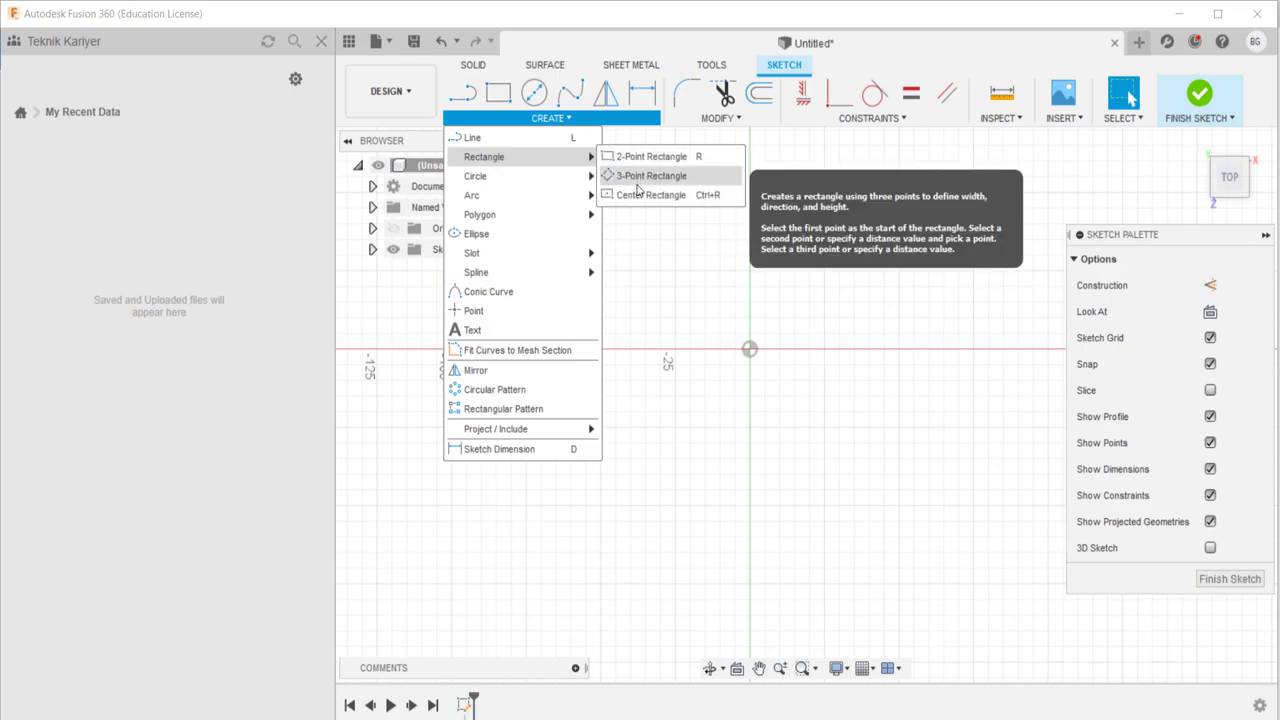
{"action": "left_click", "coordinate": [637, 184]}
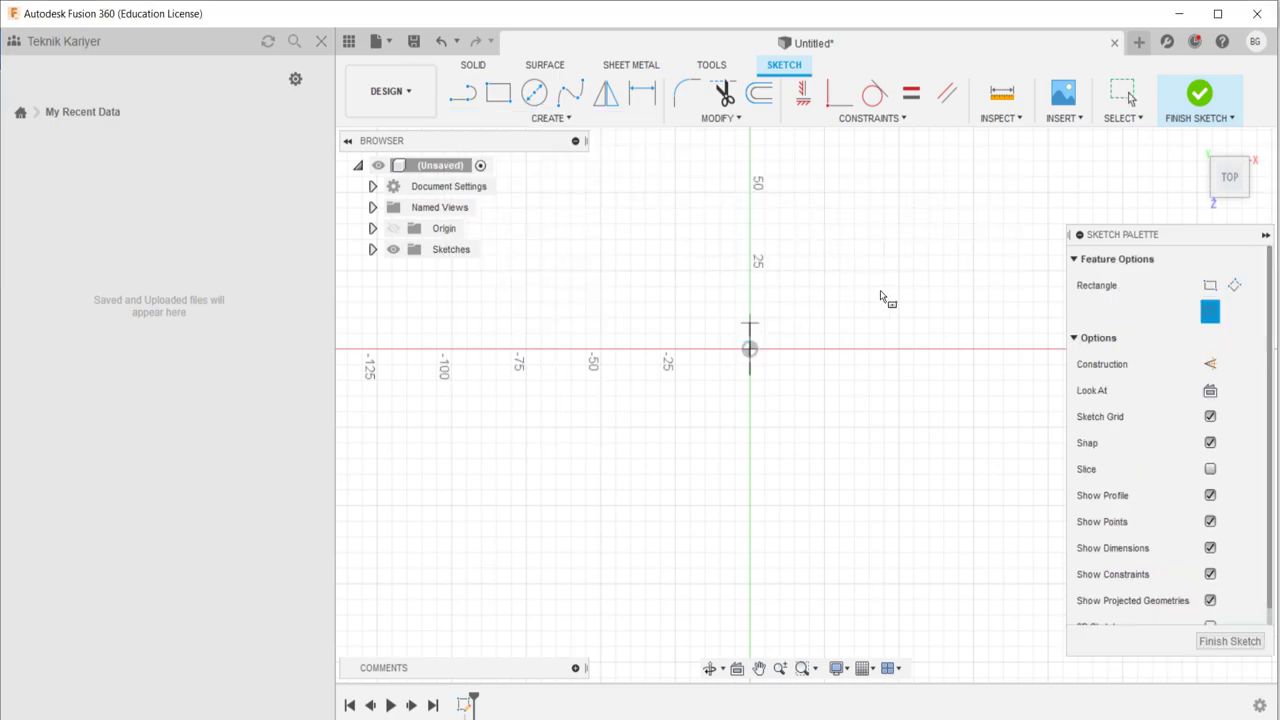
{"action": "left_click", "coordinate": [750, 348]}
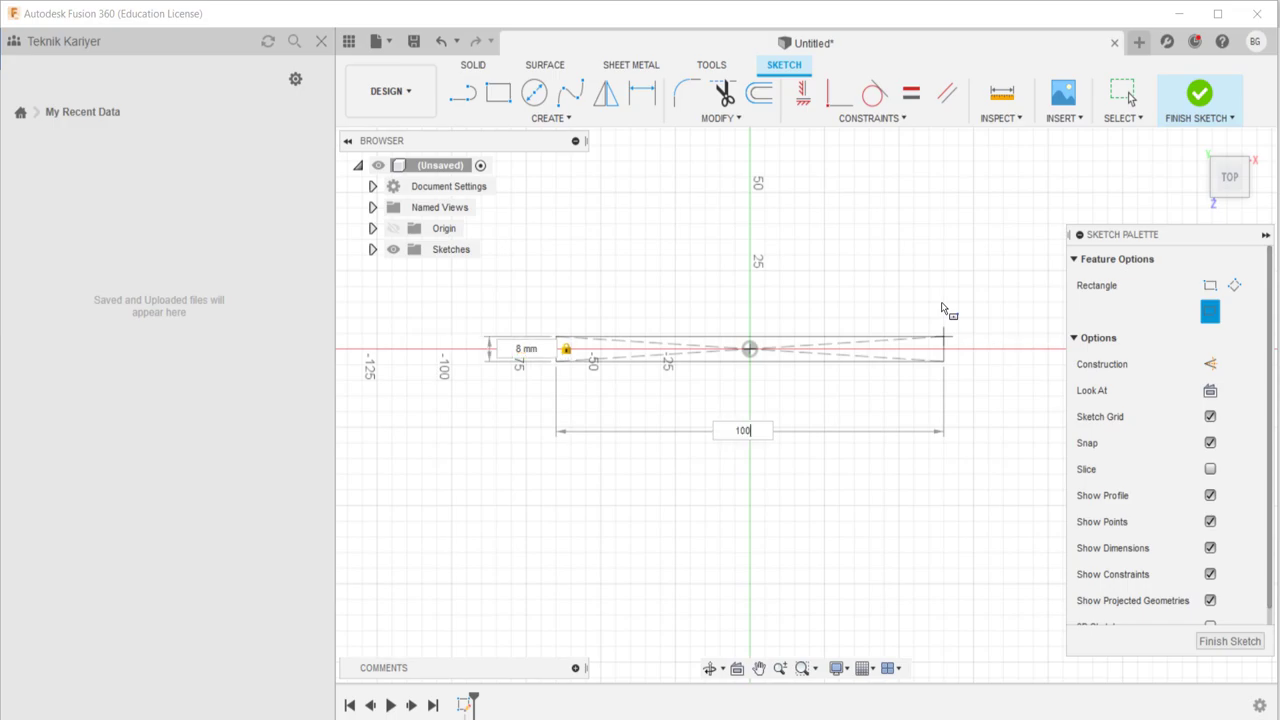
{"action": "key", "text": "Return"}
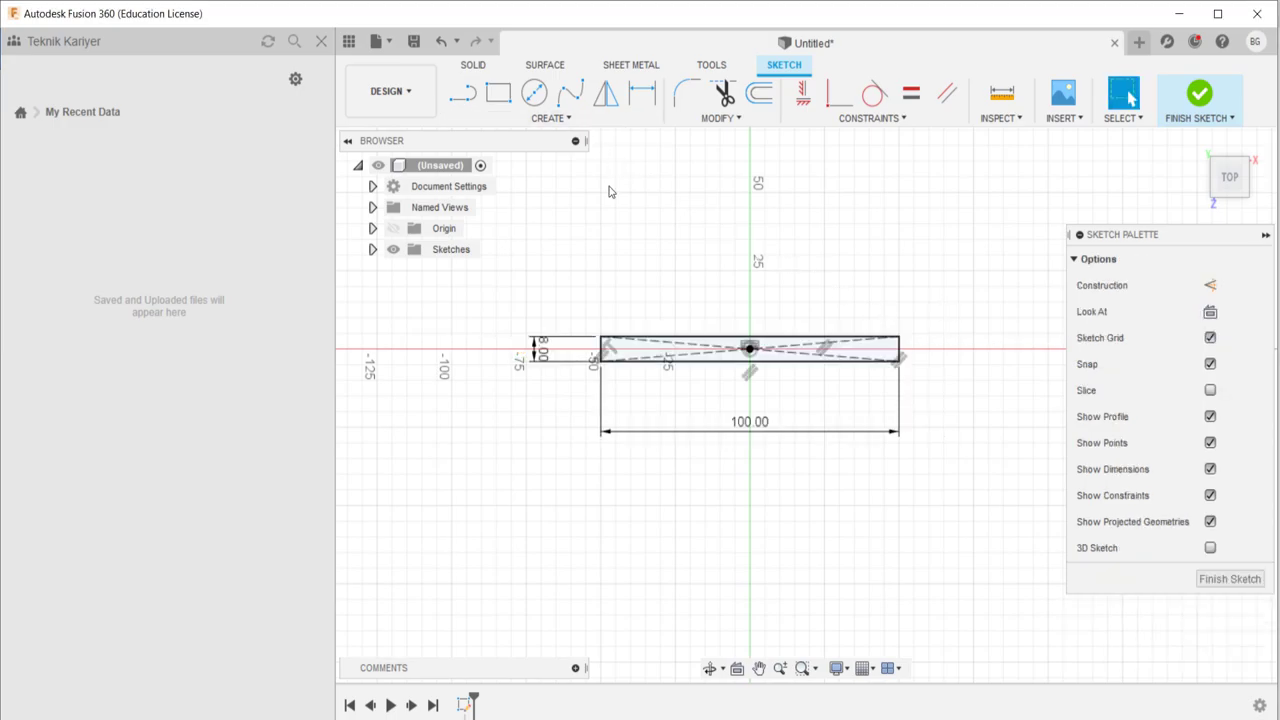
- Add a 20 × 12 mm centre rectangle at the origin, then bring up the drawing in Photos
{"action": "key", "text": "r"}
{"action": "scroll", "coordinate": [748, 348], "scroll_direction": "up", "scroll_amount": 3}
{"action": "scroll", "coordinate": [748, 350], "scroll_direction": "up", "scroll_amount": 1}
{"action": "left_click", "coordinate": [745, 353]}
{"action": "type", "text": "12"}
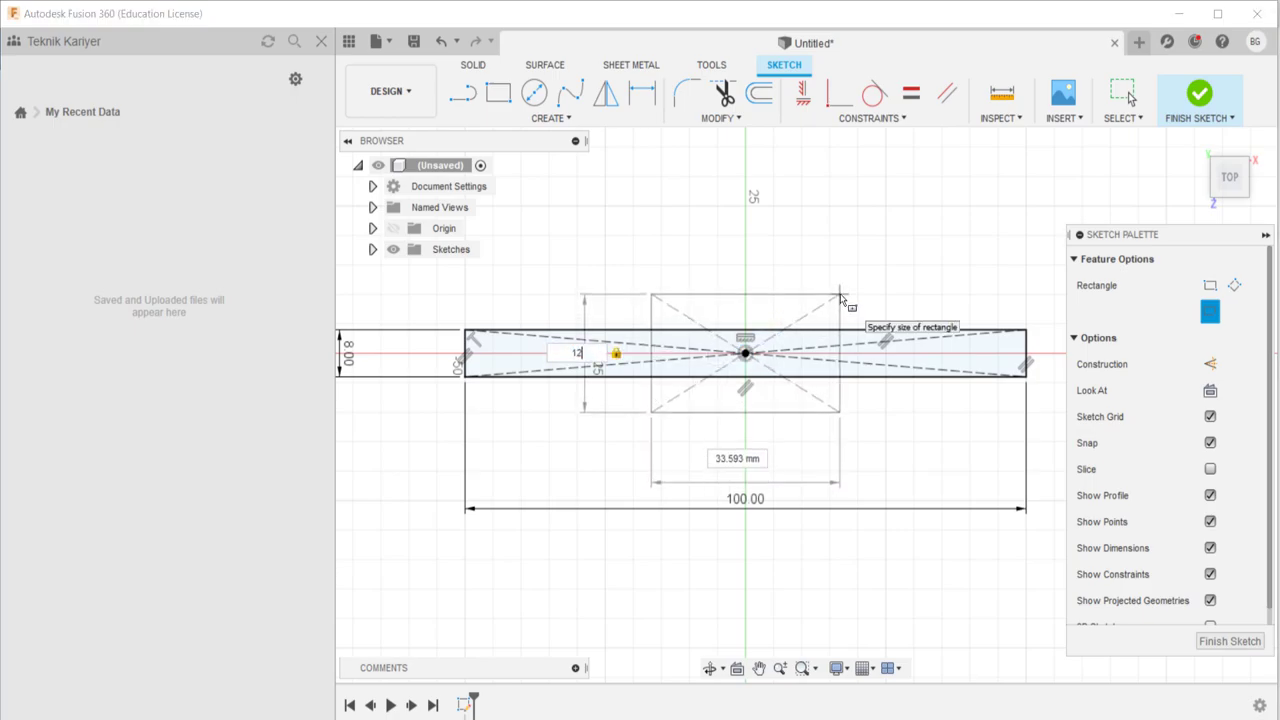
{"action": "key", "text": "Tab"}
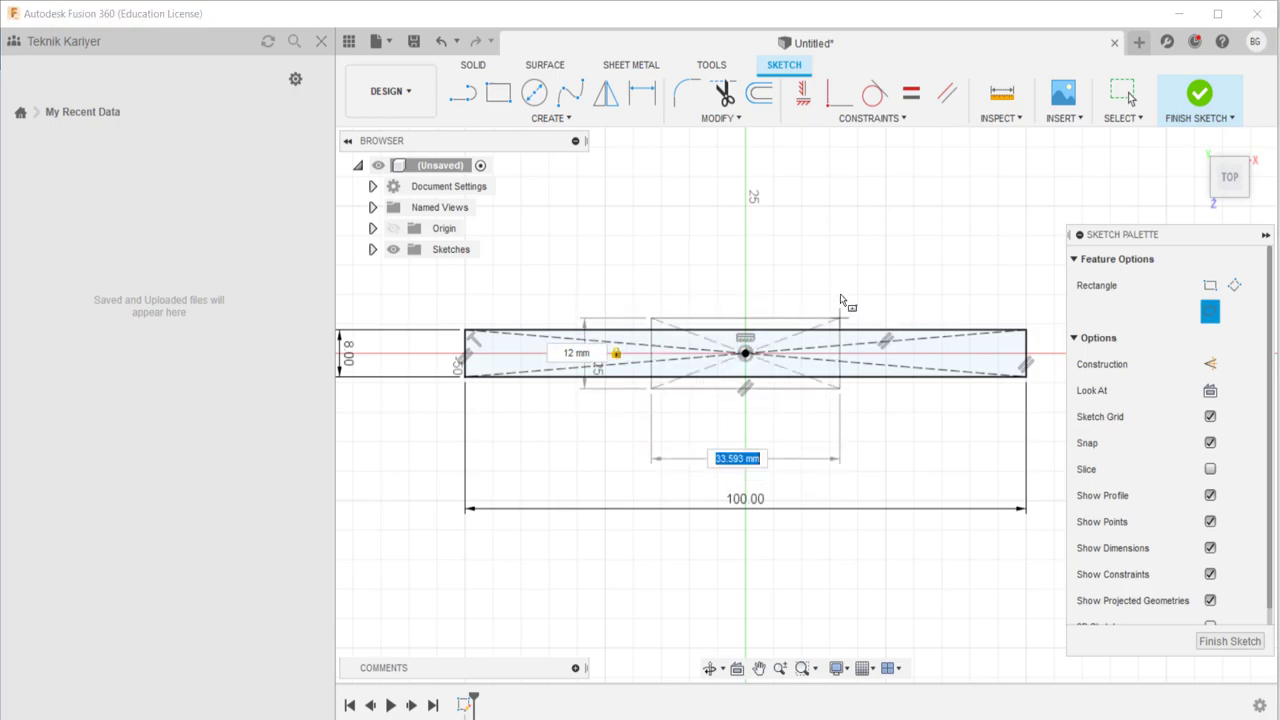
{"action": "type", "text": "20"}
{"action": "key", "text": "Return"}
{"action": "key", "text": "Escape"}
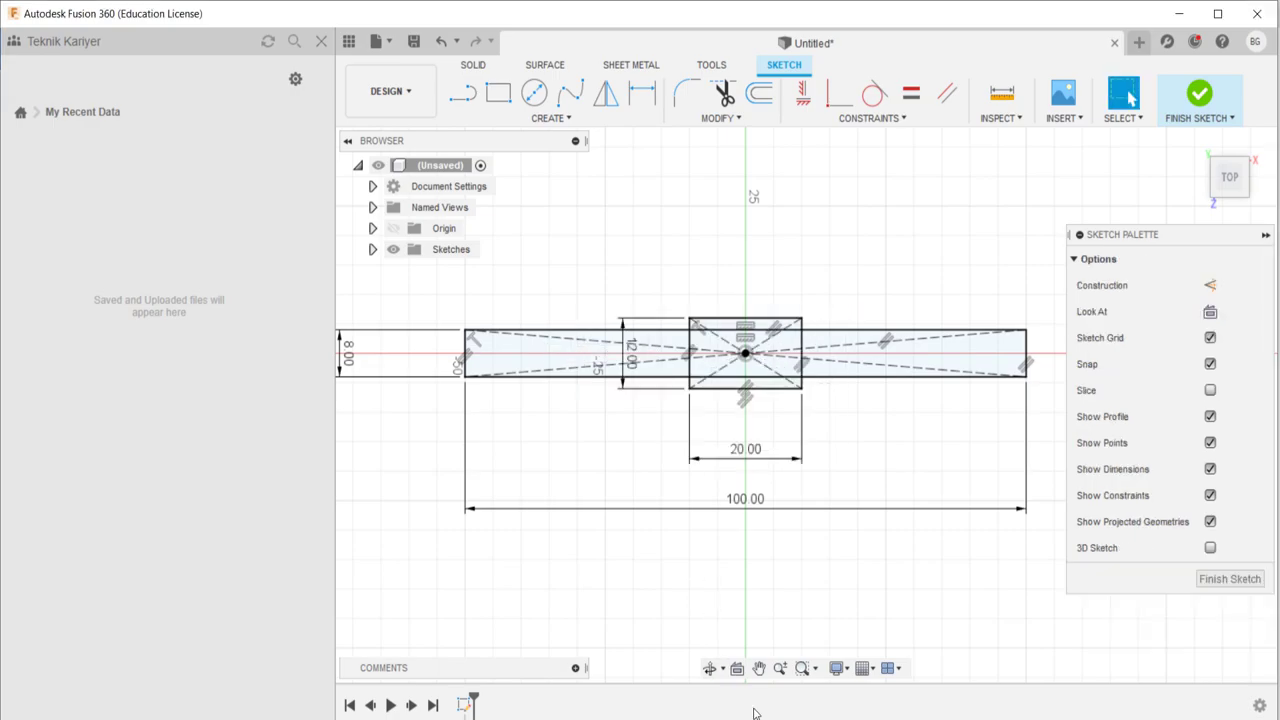
{"action": "left_click", "coordinate": [737, 645]}
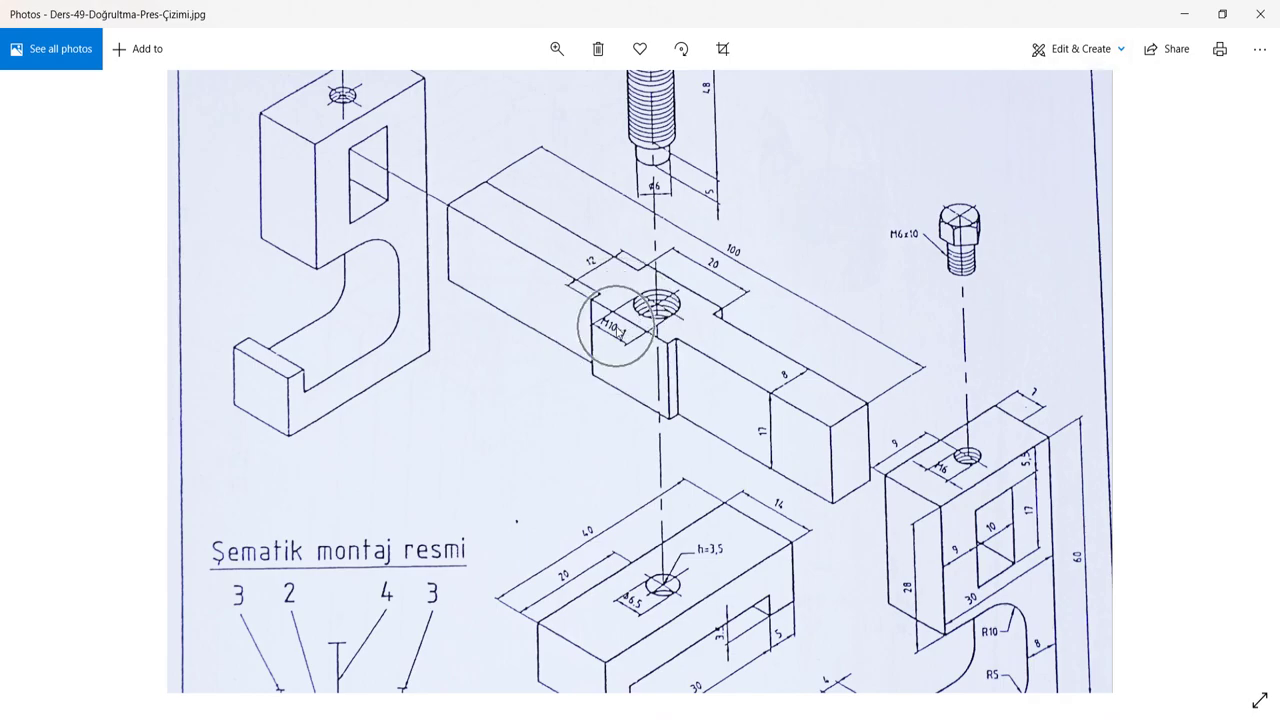
- Look up the M10 tap-drill diameter (8.3 mm) in the delikcaplari.PNG table
{"action": "key", "text": "alt+Tab"}
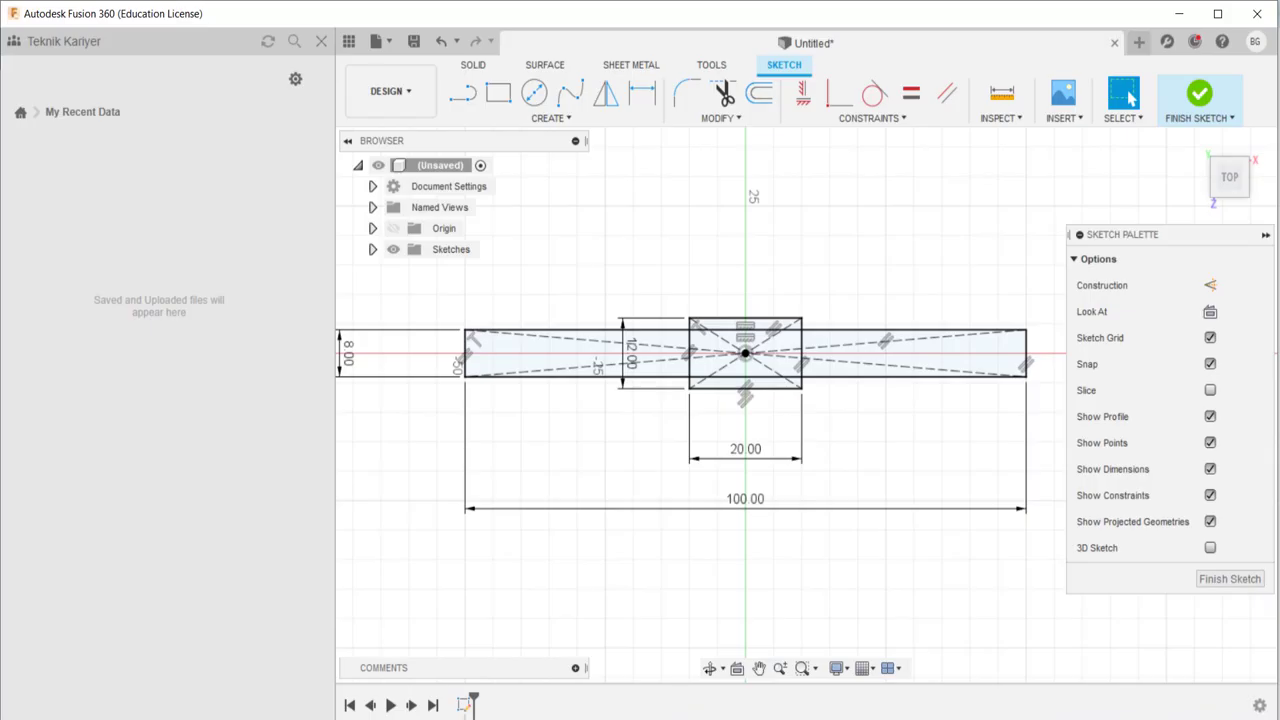
{"action": "left_click", "coordinate": [608, 638]}
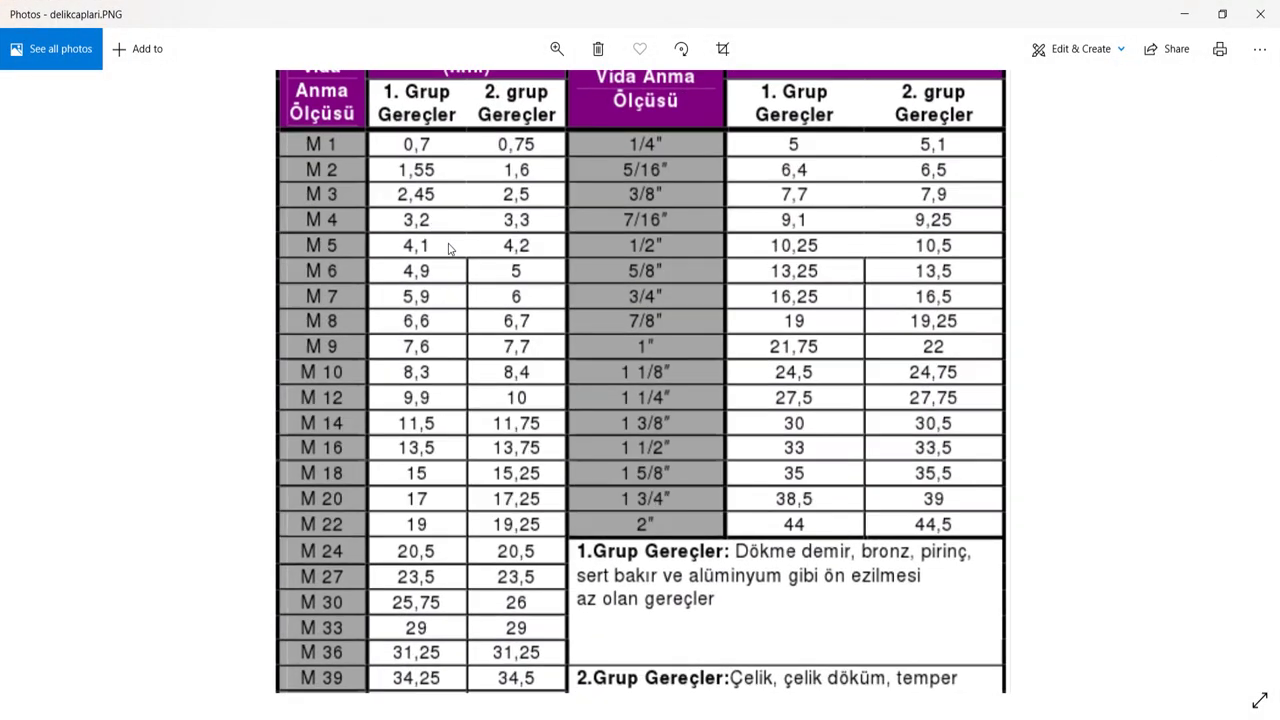
{"action": "key", "text": "ctrl"}
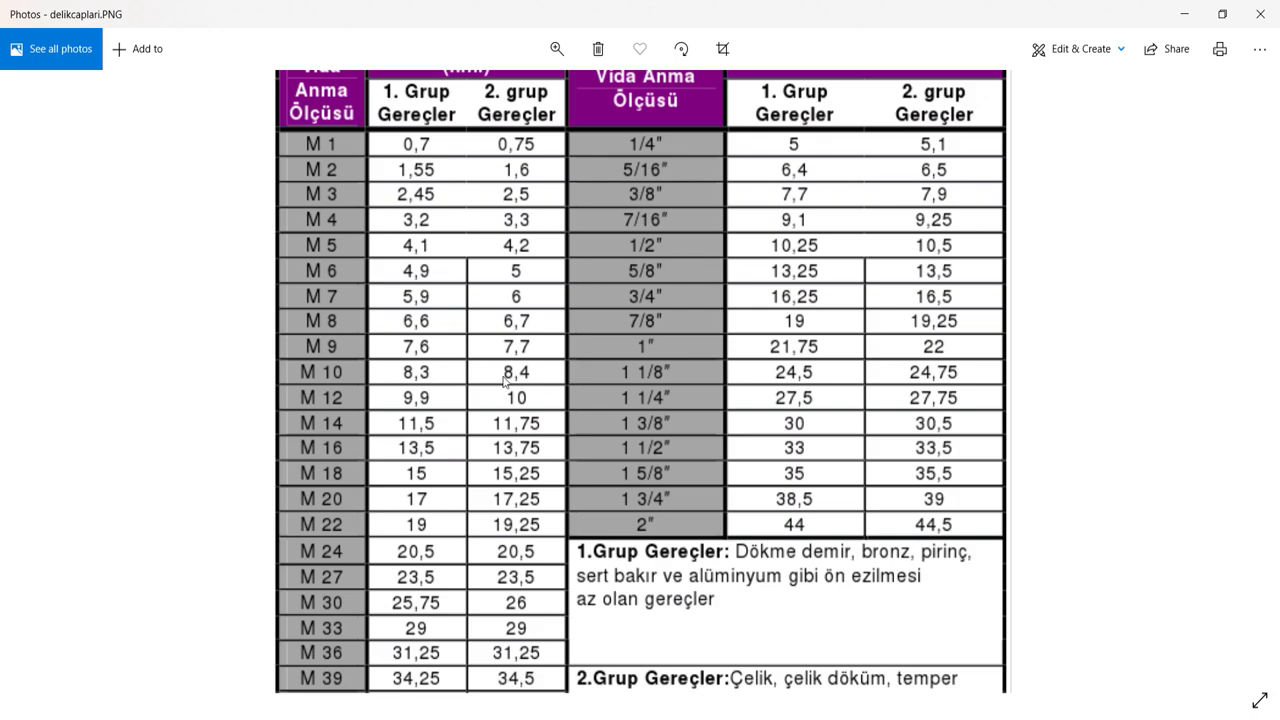
- Draw an 8.3 mm circle at the sketch origin, then return to the top-down view
{"action": "key", "text": "alt+Tab"}
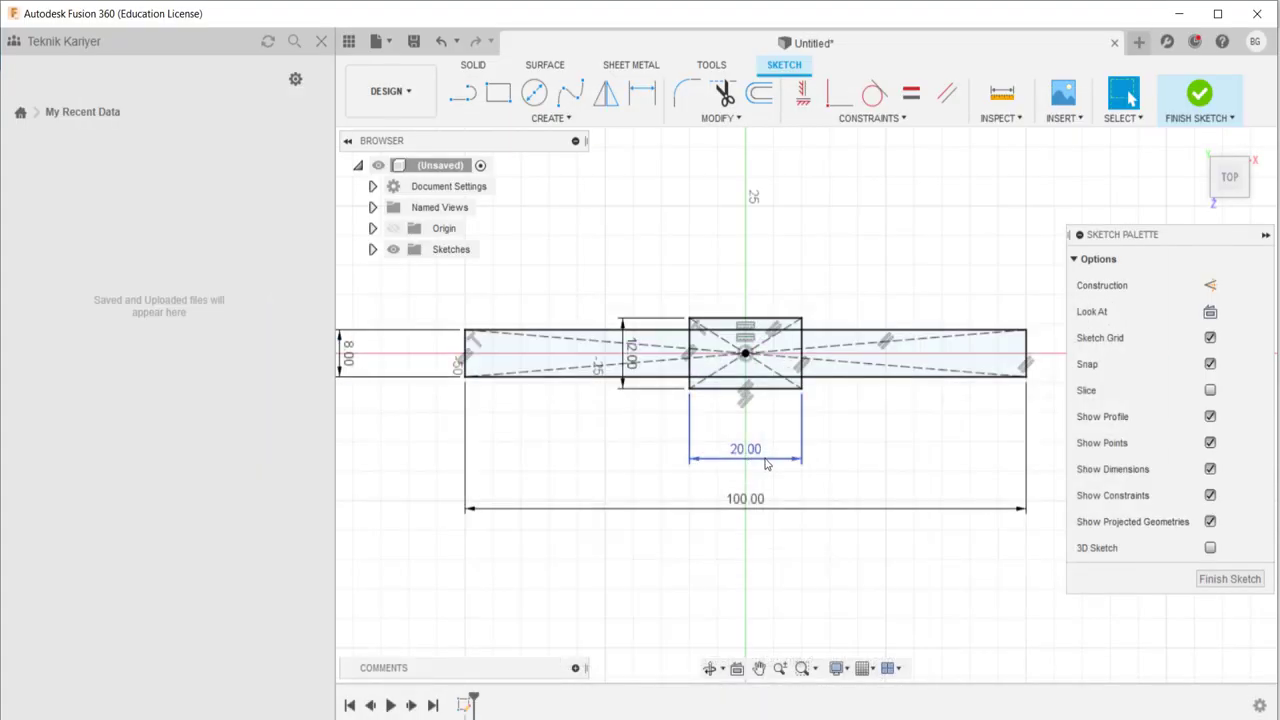
{"action": "scroll", "coordinate": [760, 333], "scroll_direction": "up", "scroll_amount": 2}
{"action": "scroll", "coordinate": [760, 333], "scroll_direction": "up", "scroll_amount": 2}
{"action": "key", "text": "c"}
{"action": "left_click", "coordinate": [729, 384]}
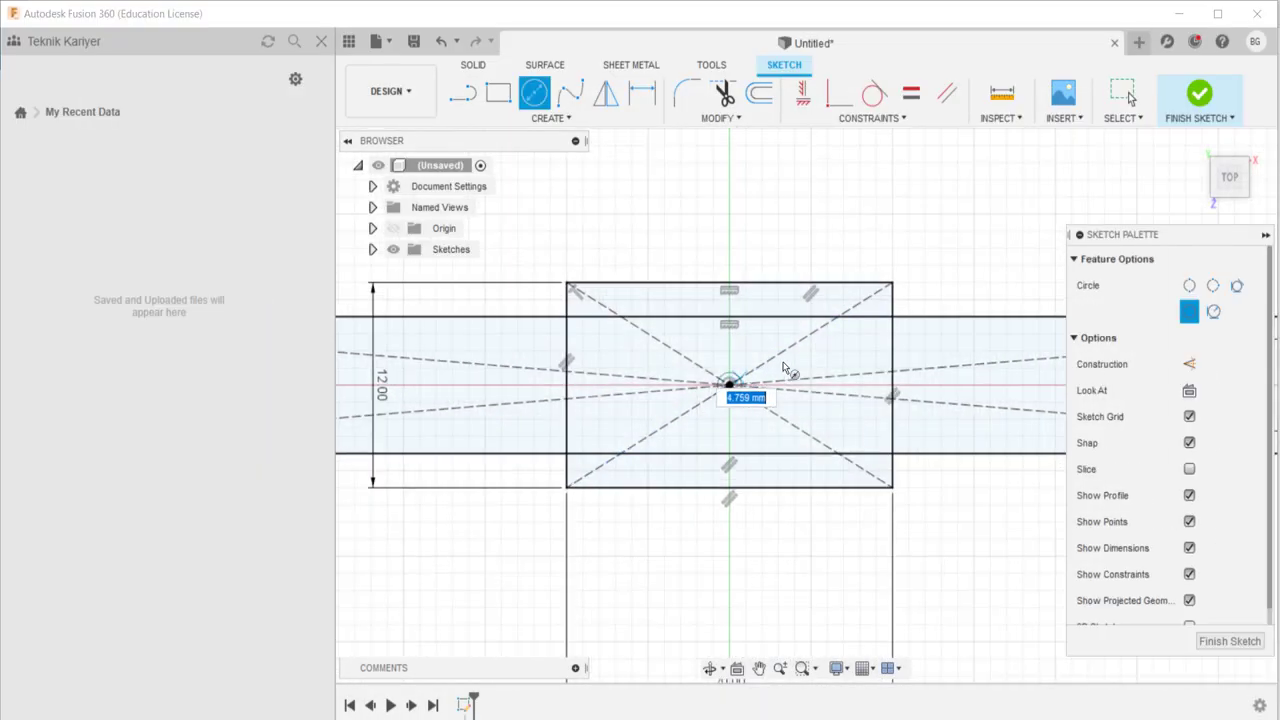
{"action": "key", "text": "Return"}
{"action": "key", "text": "Escape"}
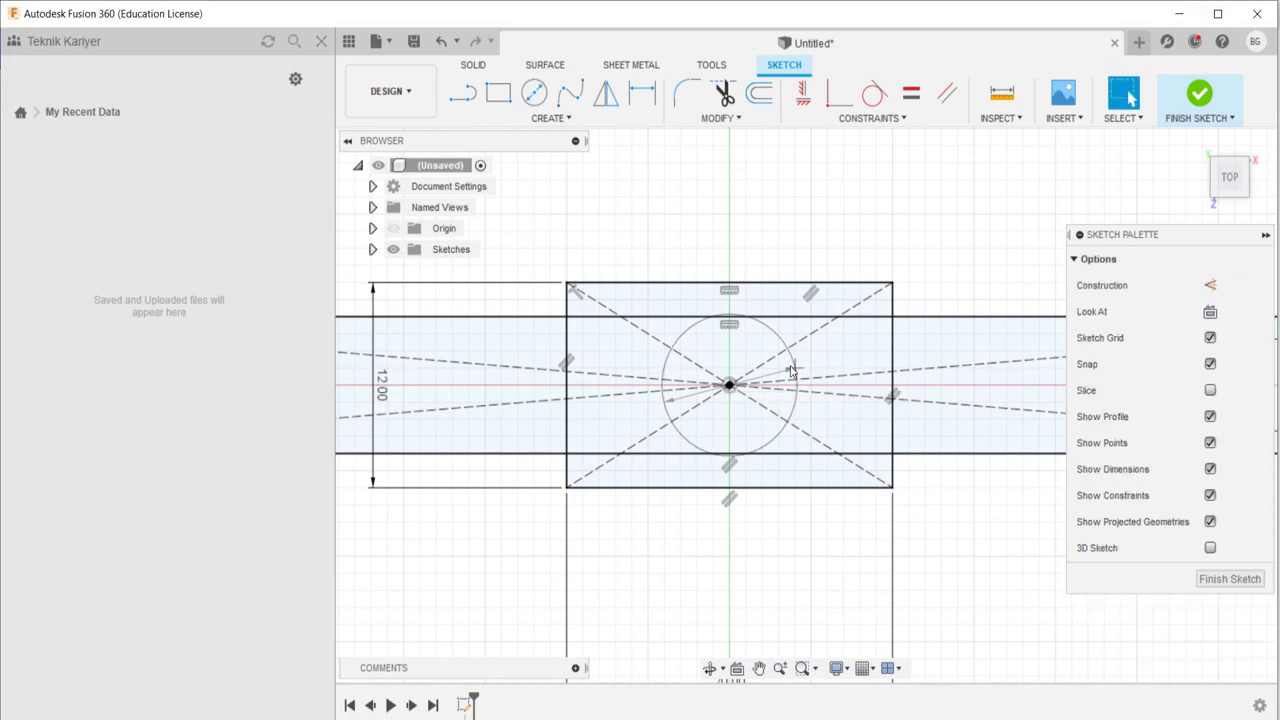
{"action": "scroll", "coordinate": [790, 370], "scroll_direction": "down", "scroll_amount": 2}
{"action": "scroll", "coordinate": [790, 370], "scroll_direction": "up", "scroll_amount": 2}
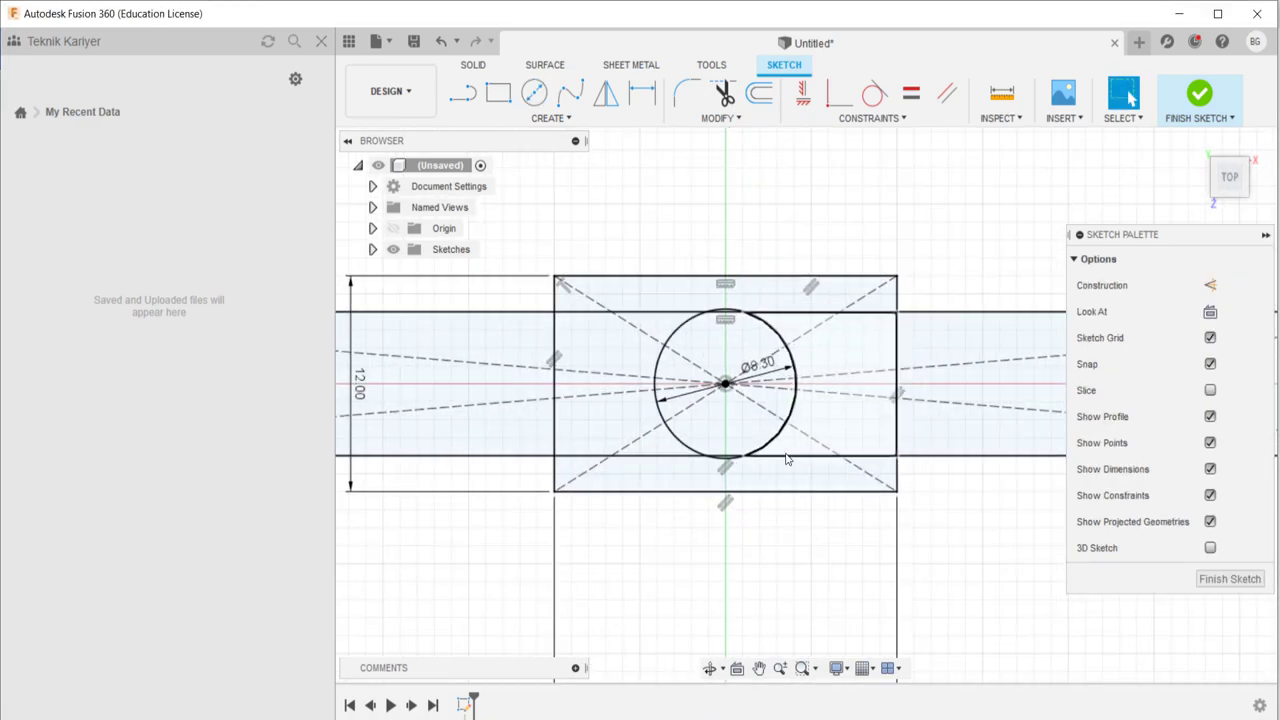
{"action": "mouse_move", "coordinate": [790, 370]}
{"action": "middle_mouse_down", "text": "shift"}
{"action": "mouse_move", "coordinate": [754, 446]}
{"action": "mouse_move", "coordinate": [810, 378]}
{"action": "mouse_move", "coordinate": [727, 197]}
{"action": "middle_mouse_up", "text": "shift"}
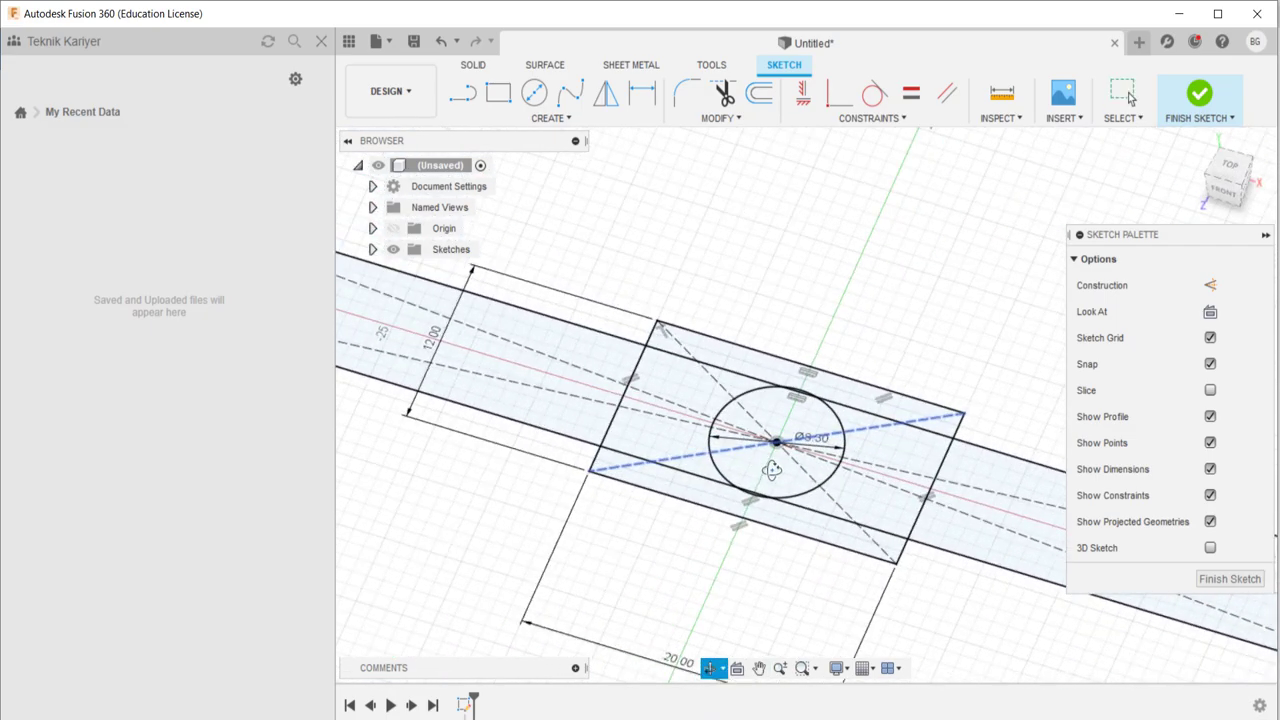
{"action": "left_click", "coordinate": [1215, 178]}
- Trim the top bar edge beside the circle and the segment beyond the rectangle
{"action": "left_click", "coordinate": [723, 93]}
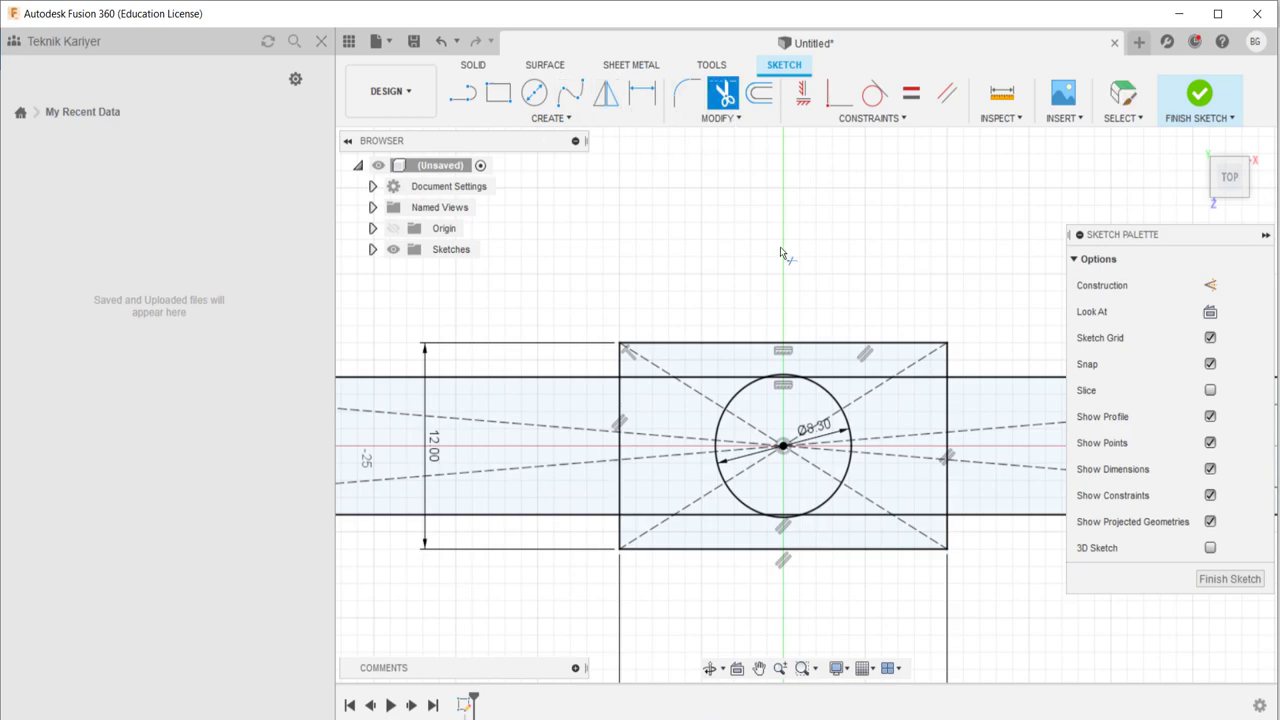
{"action": "scroll", "coordinate": [794, 383], "scroll_direction": "up", "scroll_amount": 3}
{"action": "left_click", "coordinate": [789, 375]}
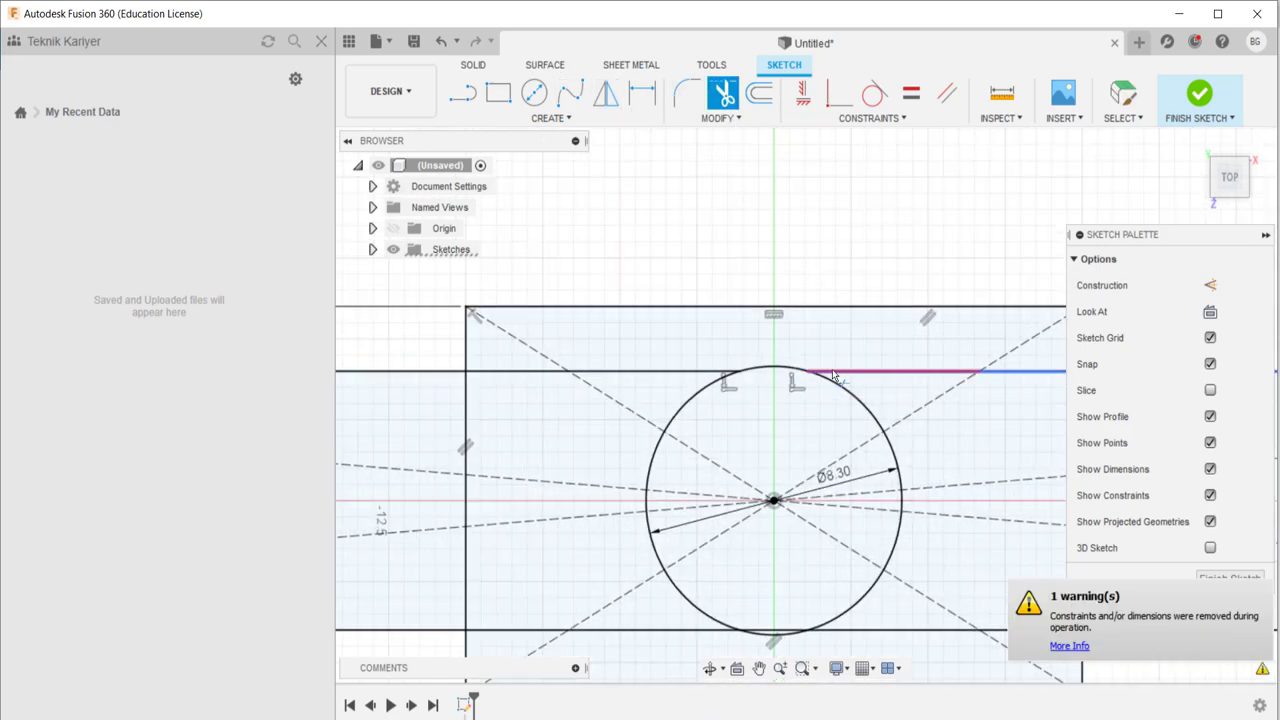
{"action": "left_click", "coordinate": [990, 375]}
{"action": "key", "text": "Escape"}
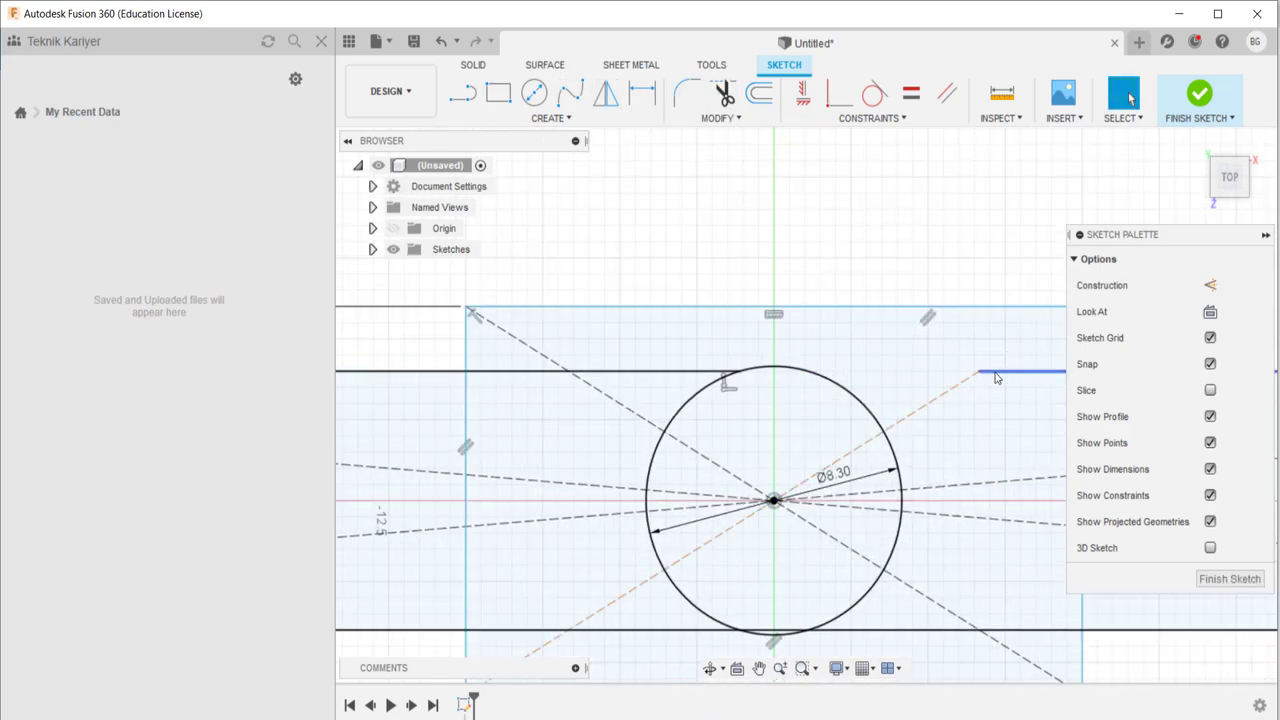
{"action": "middle_click_drag", "start_coordinate": [1005, 378], "coordinate": [807, 378]}
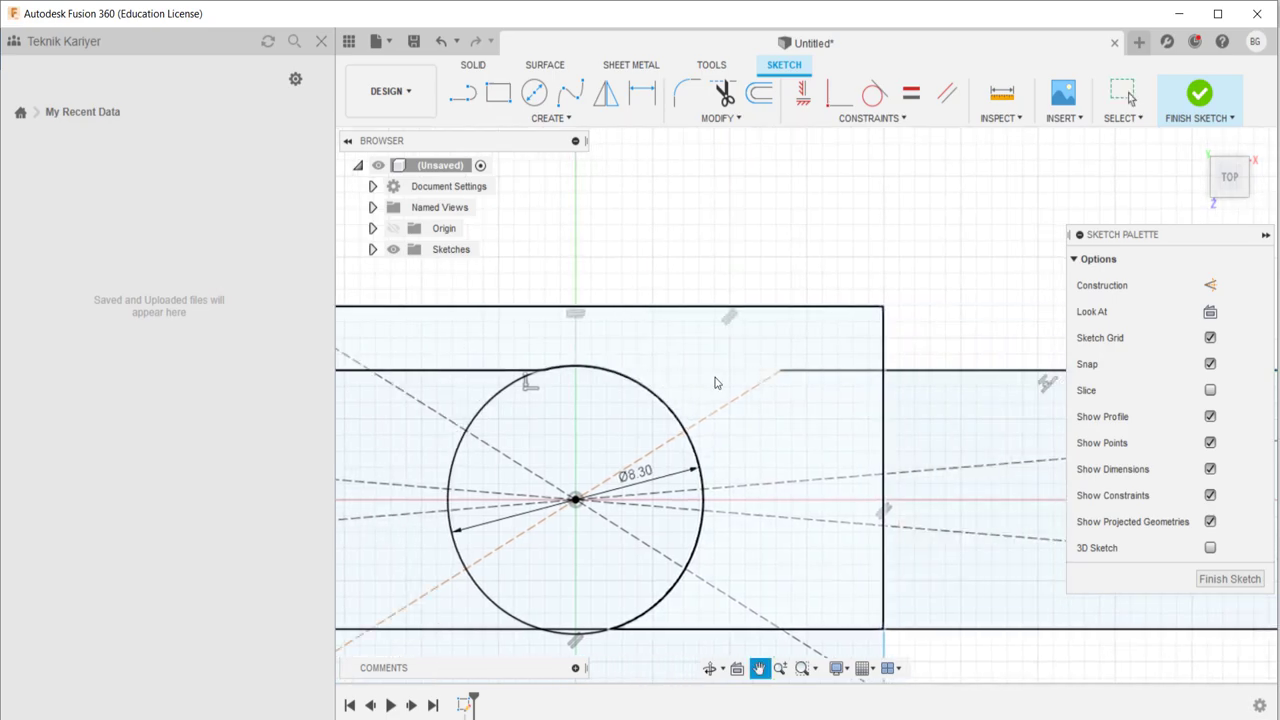
{"action": "left_click", "coordinate": [837, 372]}
{"action": "scroll", "coordinate": [799, 388], "scroll_direction": "down", "scroll_amount": 2}
- Trim the remaining bar and bottom strip lines beside the circle, then tilt the view
{"action": "left_click", "coordinate": [724, 92]}
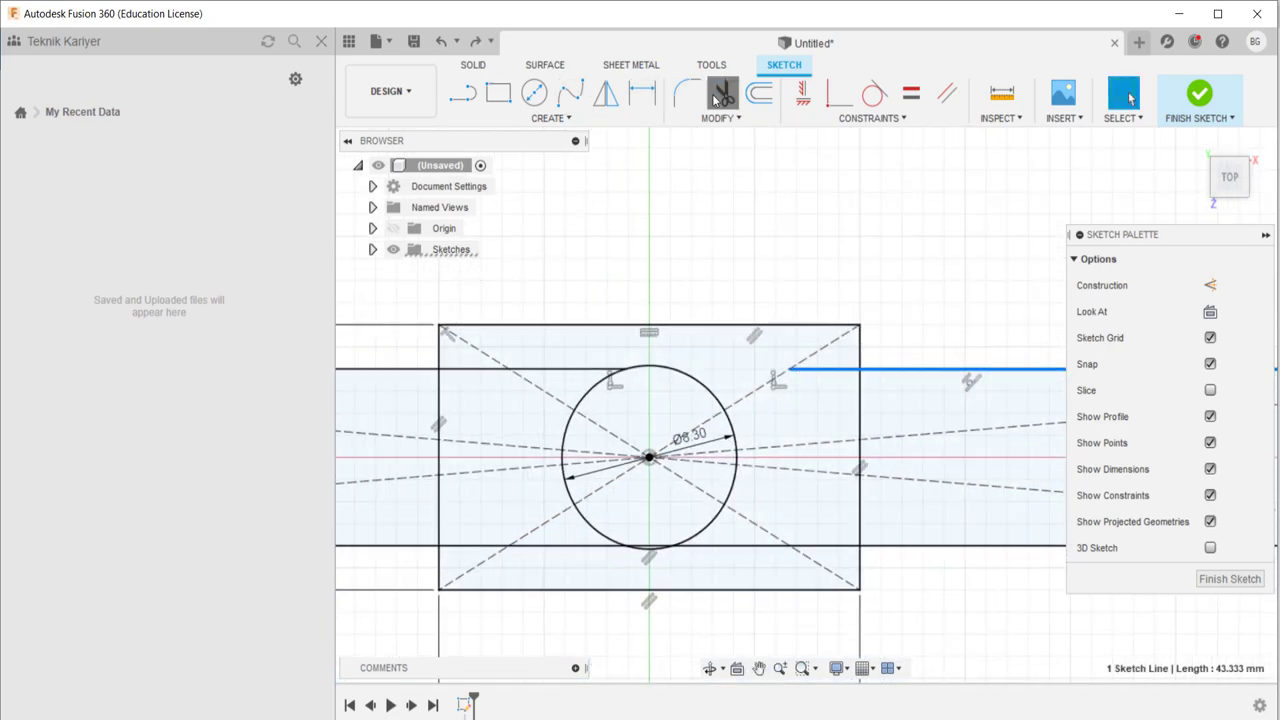
{"action": "left_click", "coordinate": [843, 372]}
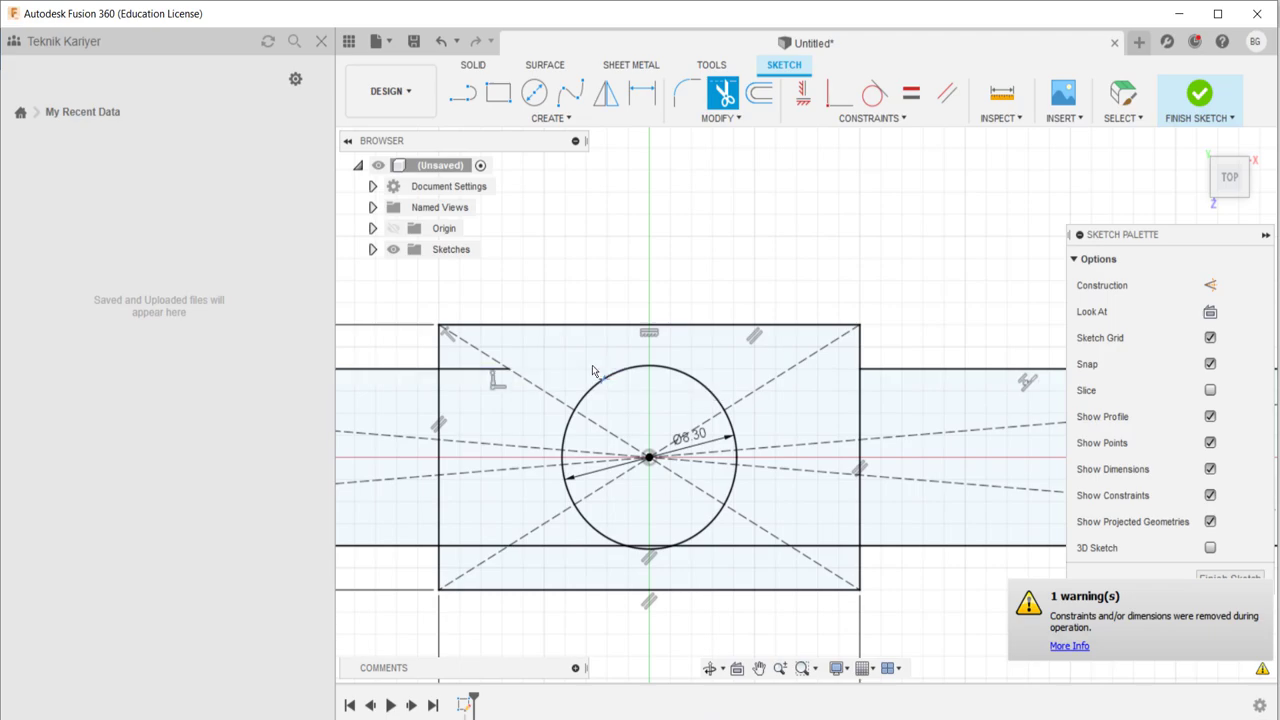
{"action": "scroll", "coordinate": [647, 549], "scroll_direction": "up", "scroll_amount": 3}
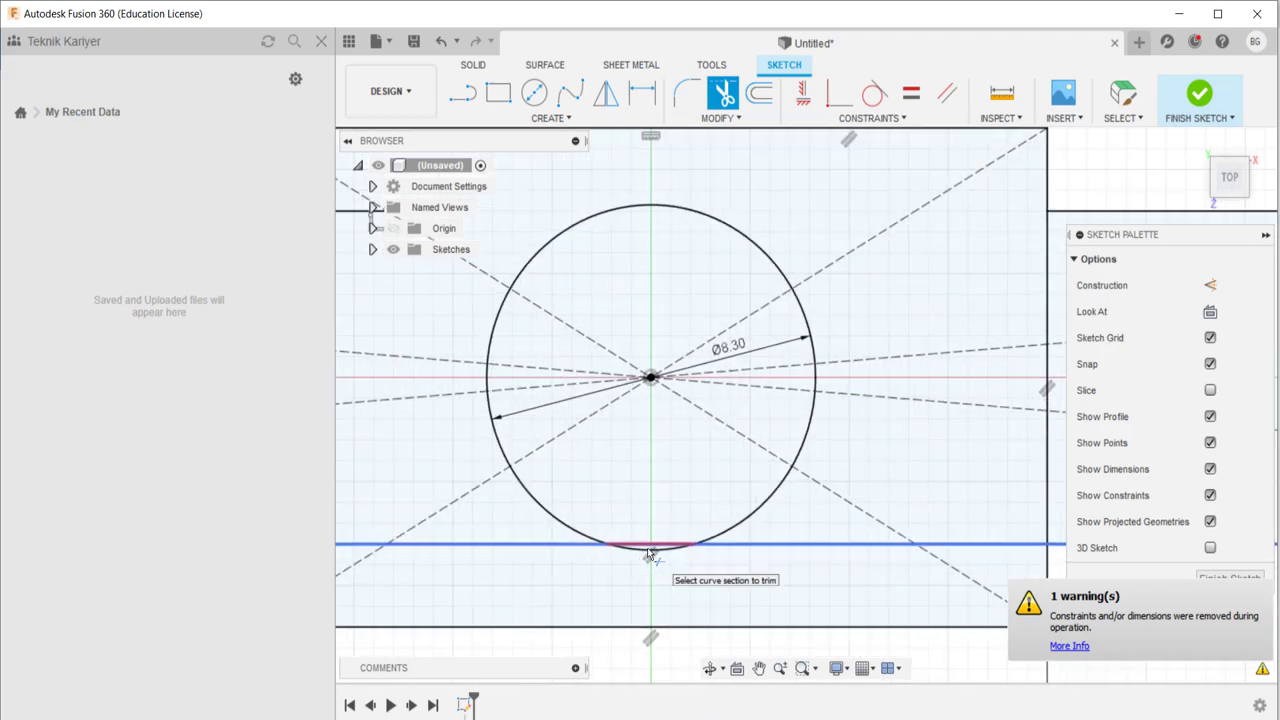
{"action": "left_click", "coordinate": [760, 544]}
{"action": "scroll", "coordinate": [920, 544], "scroll_direction": "down", "scroll_amount": 2}
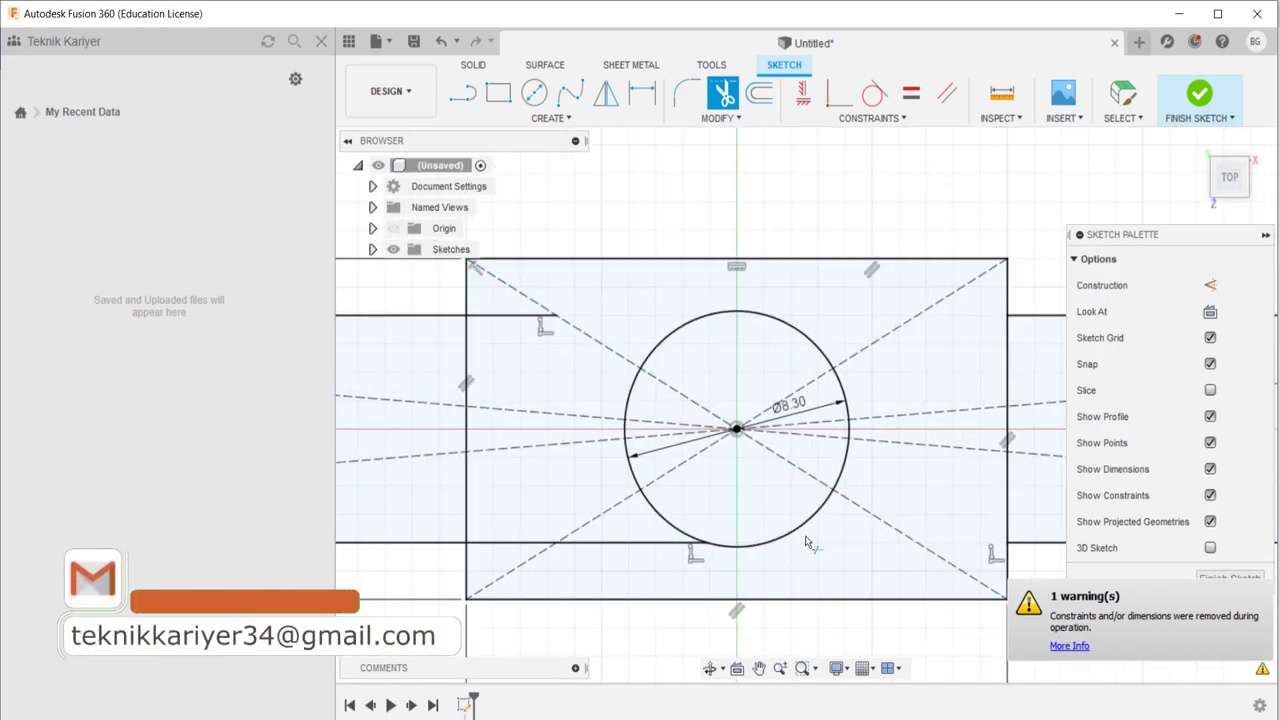
{"action": "left_click", "coordinate": [620, 544]}
{"action": "scroll", "coordinate": [519, 545], "scroll_direction": "down", "scroll_amount": 1}
{"action": "scroll", "coordinate": [523, 508], "scroll_direction": "down", "scroll_amount": 2}
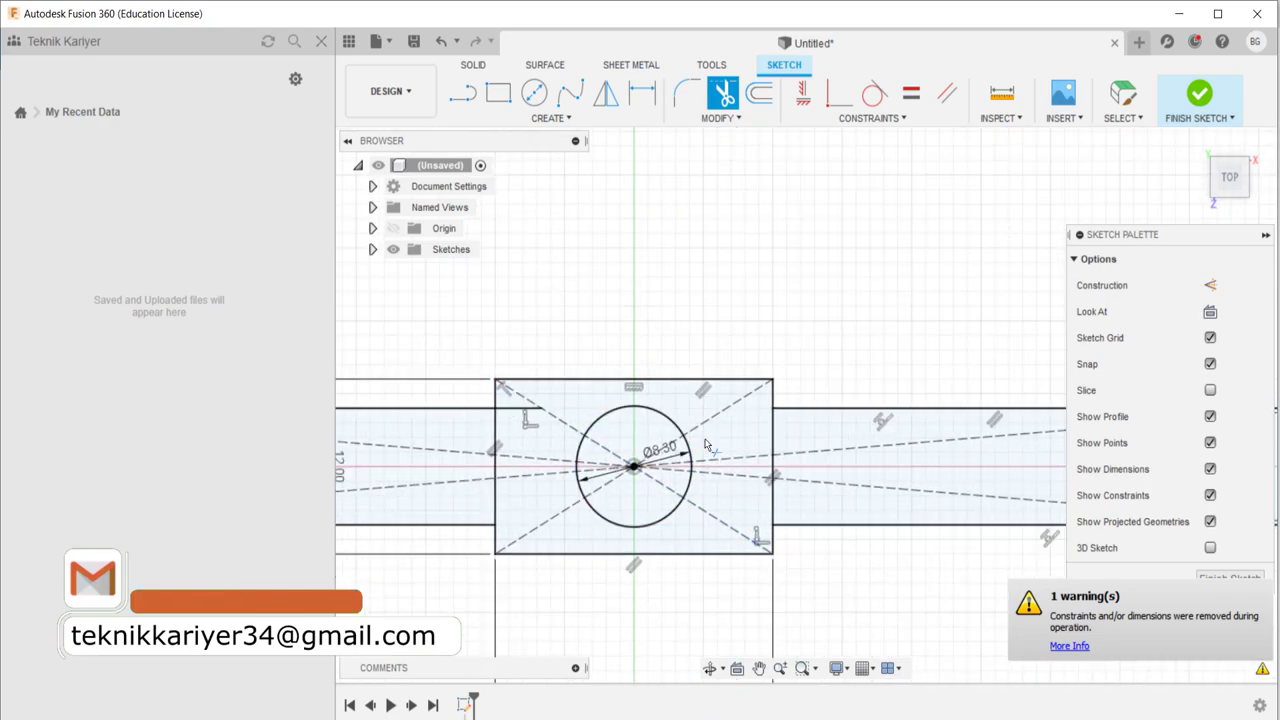
{"action": "middle_click_drag", "start_coordinate": [705, 444], "coordinate": [892, 450], "text": "shift"}
- Extrude both strip profiles and the central rectangle 17 mm into a solid bar
{"action": "key", "text": "e"}
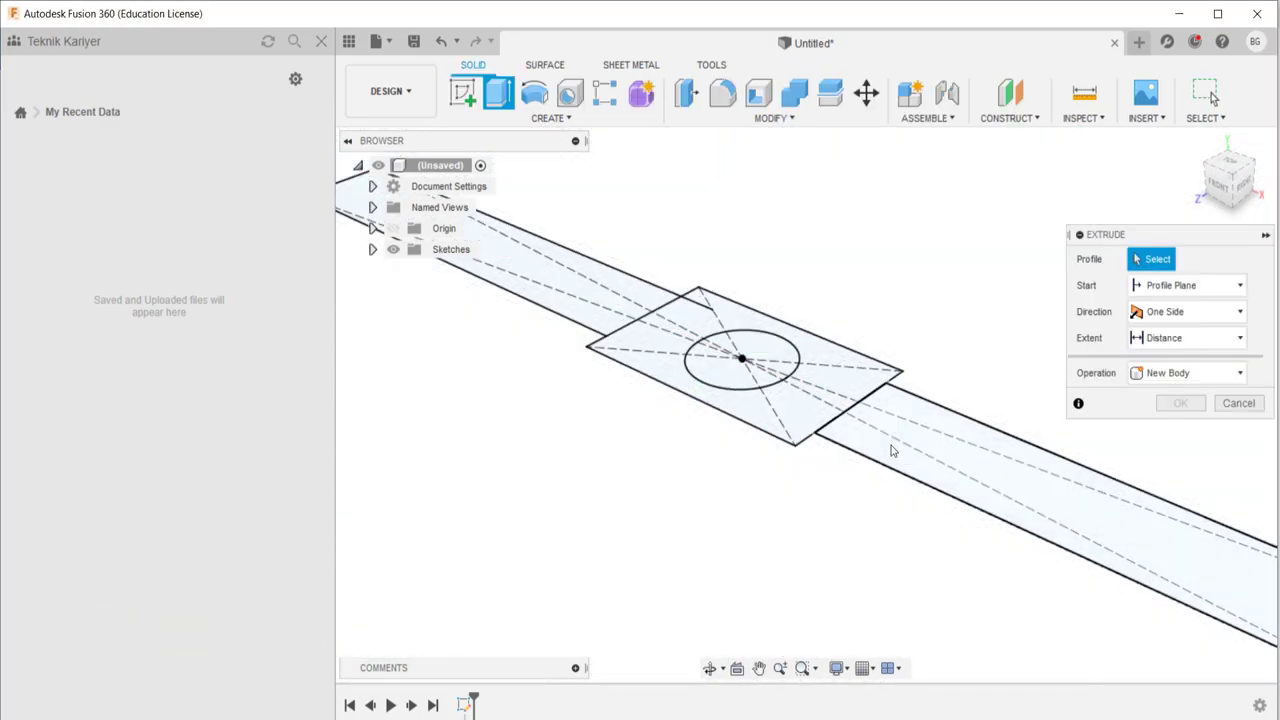
{"action": "left_click", "coordinate": [892, 450]}
{"action": "left_click", "coordinate": [791, 402]}
{"action": "left_click", "coordinate": [560, 315]}
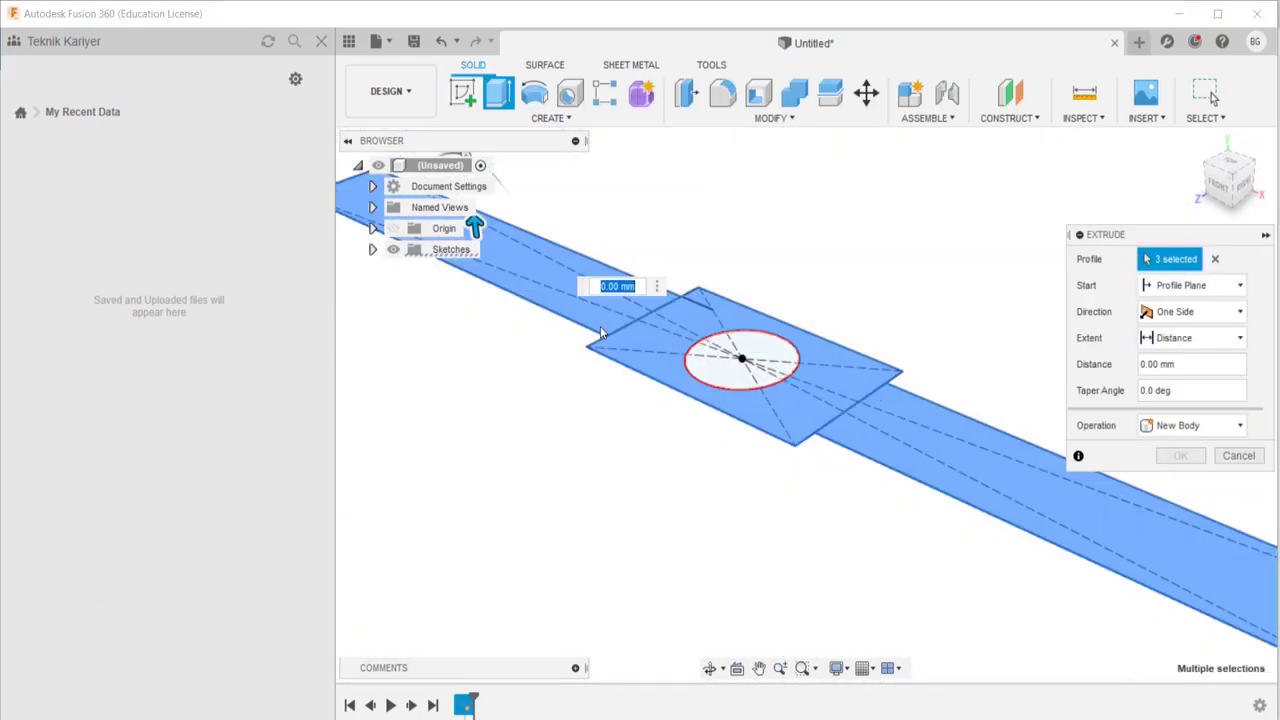
{"action": "middle_click_drag", "start_coordinate": [560, 315], "coordinate": [711, 649], "text": "shift"}
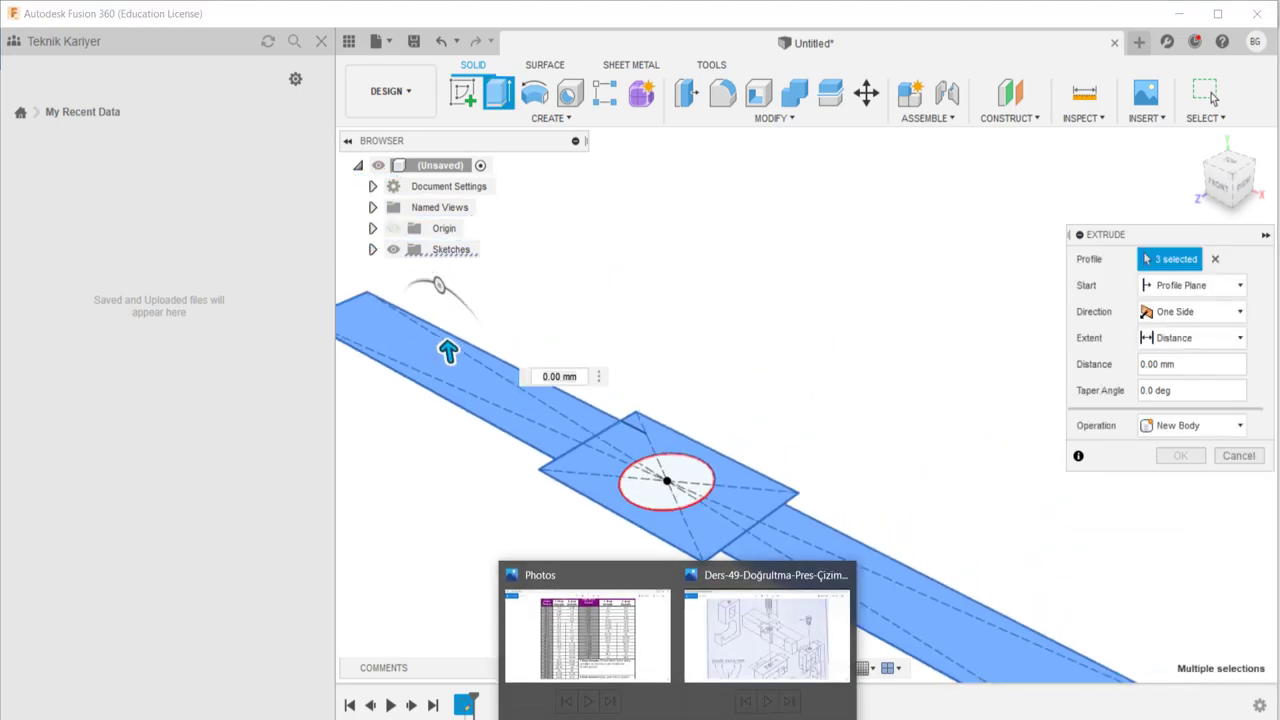
{"action": "left_click", "coordinate": [765, 640]}
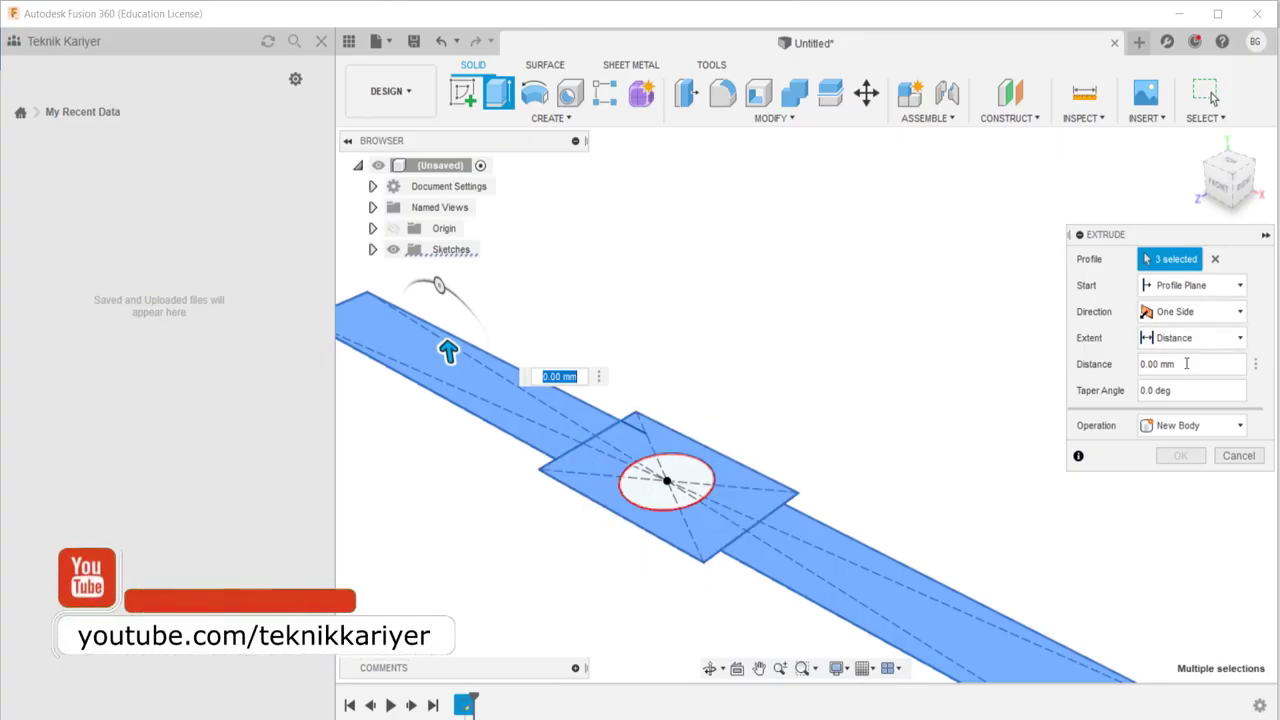
{"action": "key", "text": "Return"}
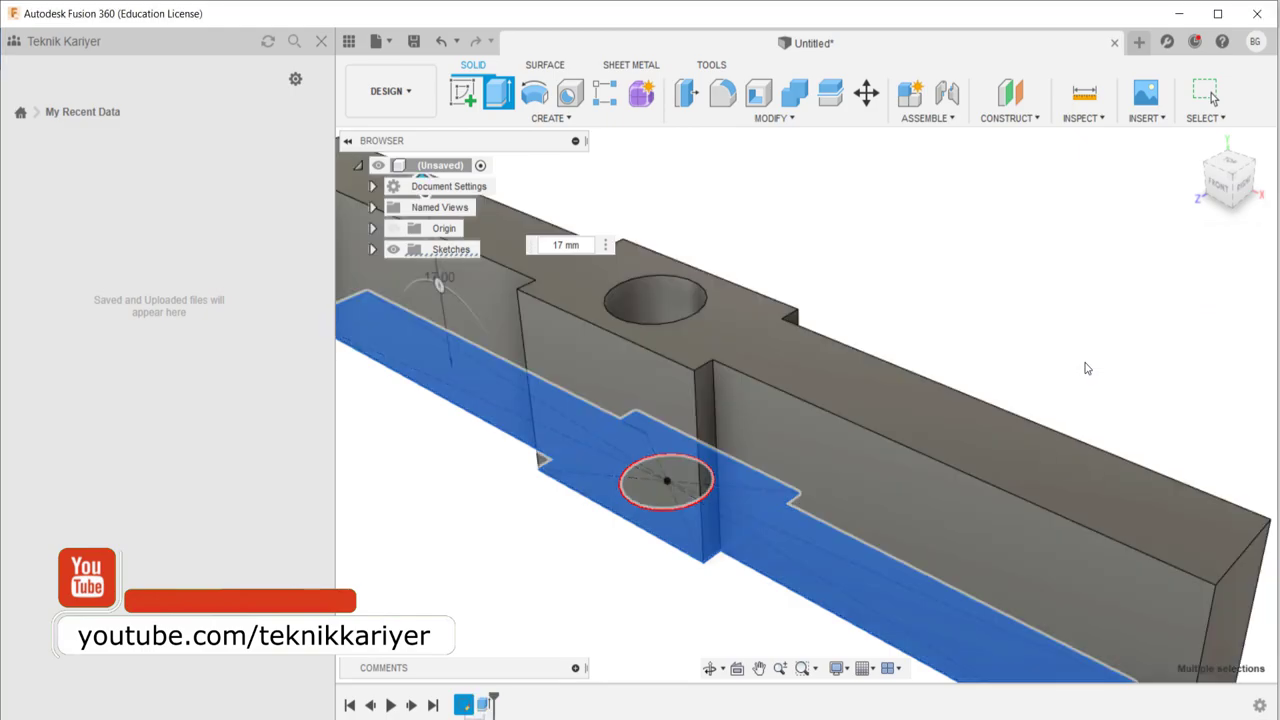
{"action": "scroll", "coordinate": [897, 364], "scroll_direction": "down", "scroll_amount": 1}
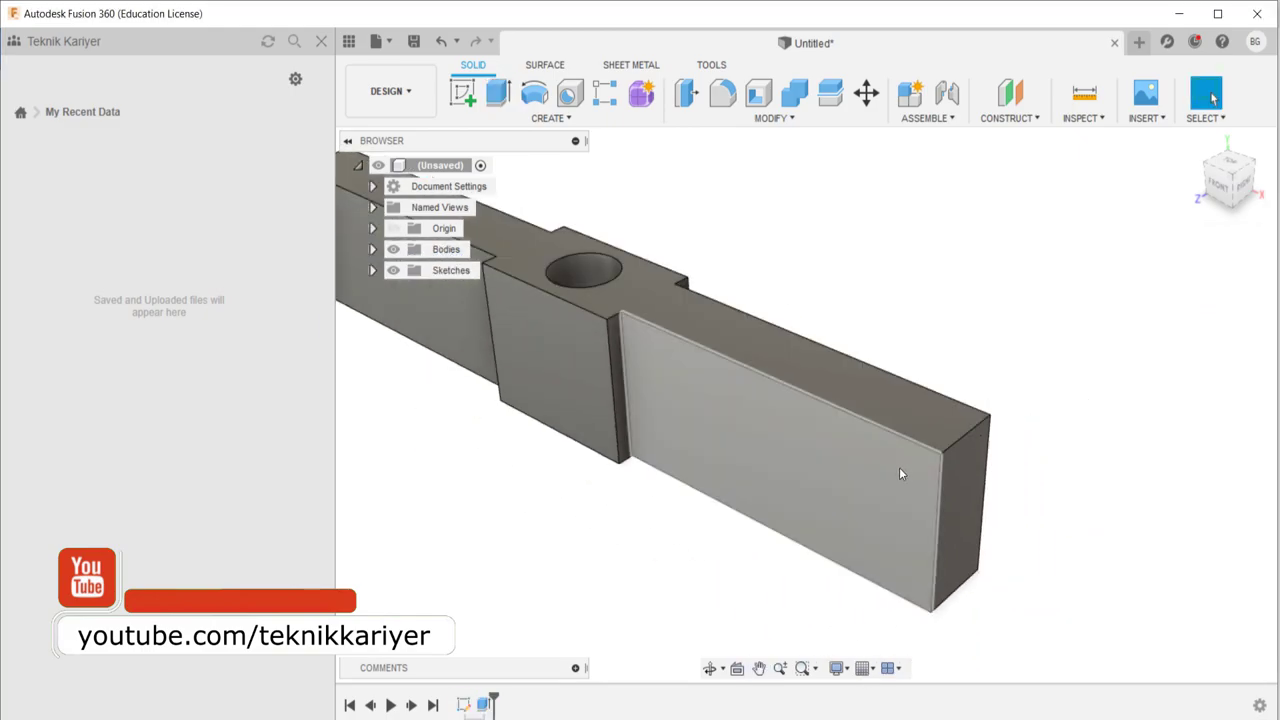
{"action": "mouse_move", "coordinate": [899, 467]}
{"action": "middle_mouse_down", "text": "shift"}
{"action": "mouse_move", "coordinate": [900, 449]}
{"action": "mouse_move", "coordinate": [903, 480]}
{"action": "mouse_move", "coordinate": [884, 470]}
{"action": "middle_mouse_up", "text": "shift"}
{"action": "scroll", "coordinate": [884, 470], "scroll_direction": "down", "scroll_amount": 5}
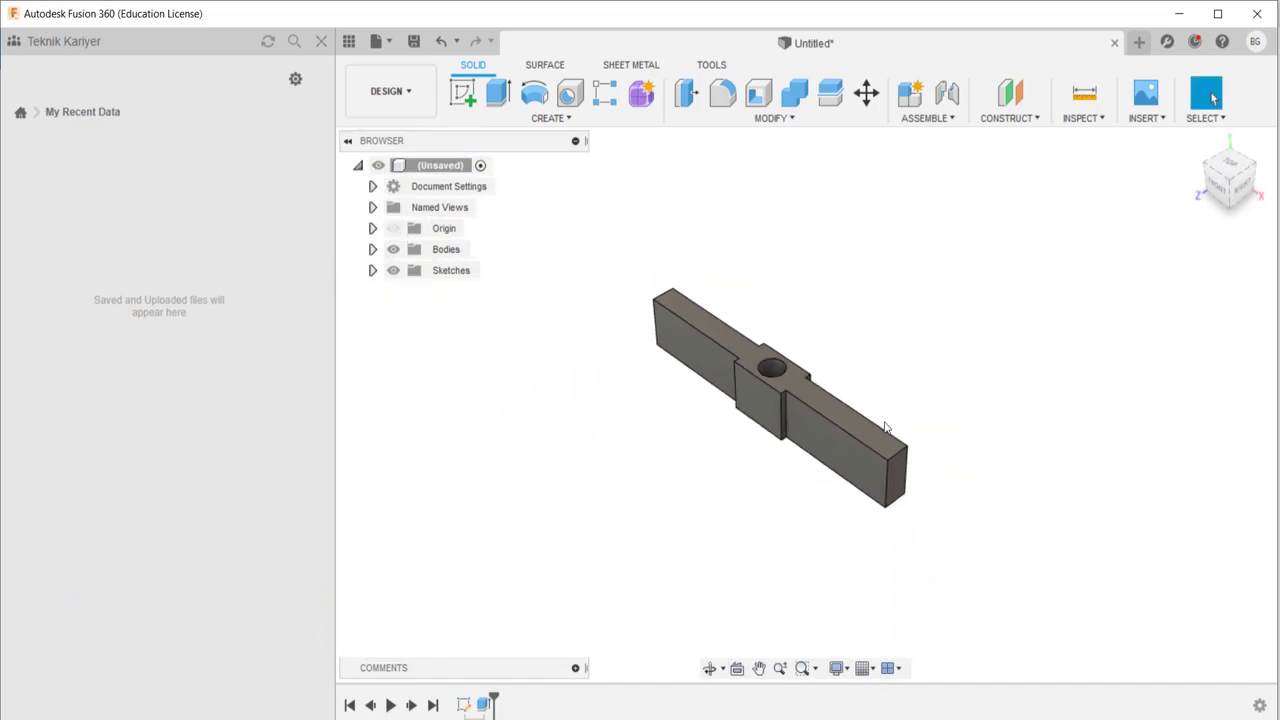
{"action": "scroll", "coordinate": [825, 389], "scroll_direction": "up", "scroll_amount": 2}
{"action": "scroll", "coordinate": [744, 363], "scroll_direction": "up", "scroll_amount": 2}
{"action": "scroll", "coordinate": [744, 363], "scroll_direction": "up", "scroll_amount": 2}
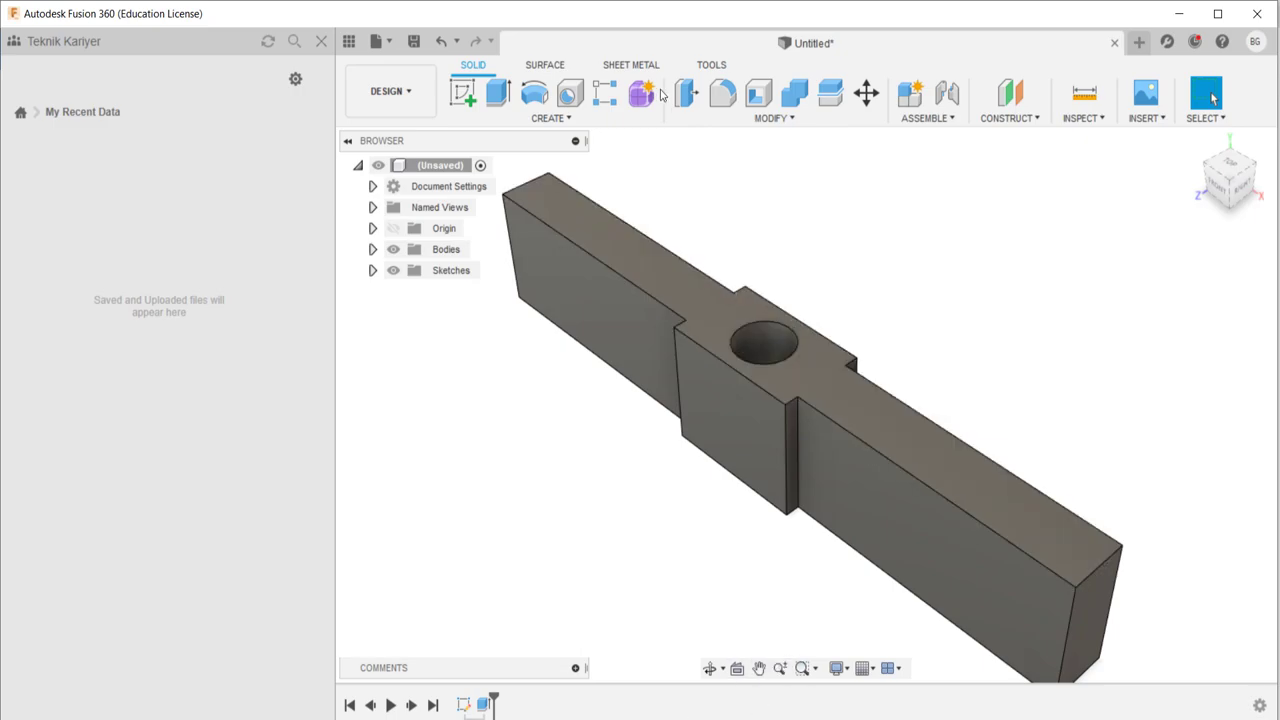
{"action": "double_click", "coordinate": [464, 705]}
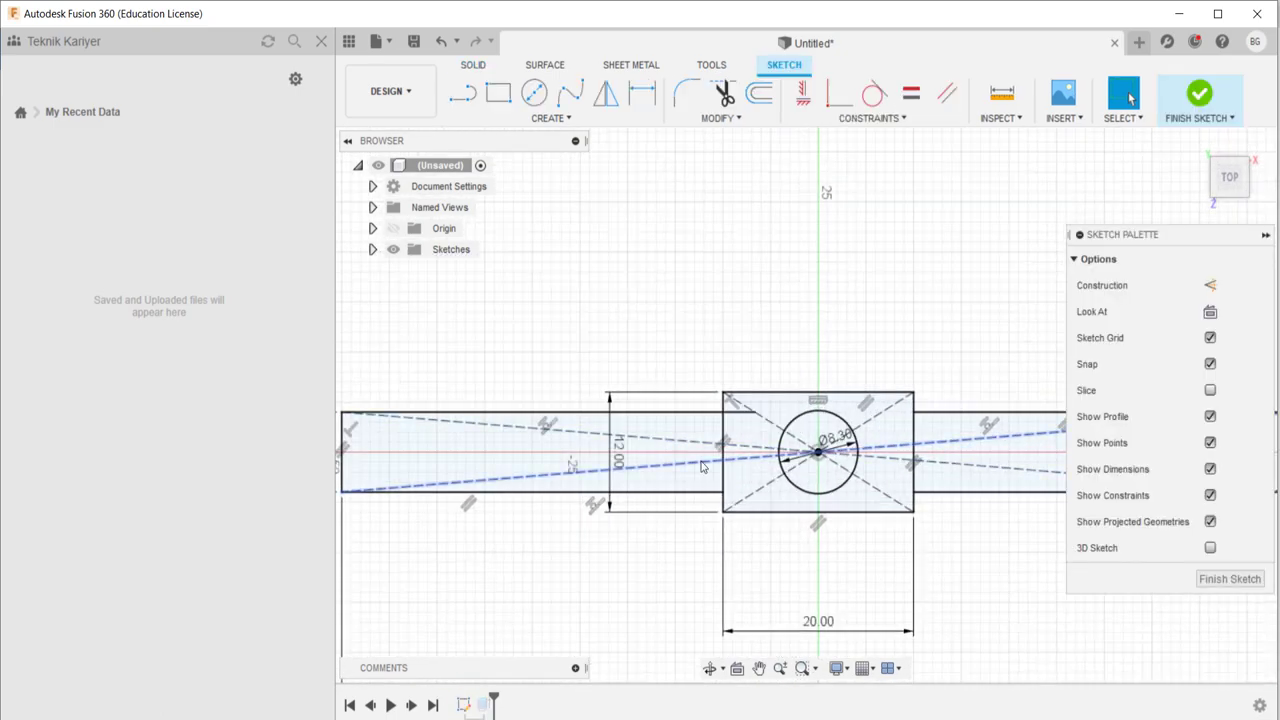
{"action": "left_click", "coordinate": [1197, 95]}
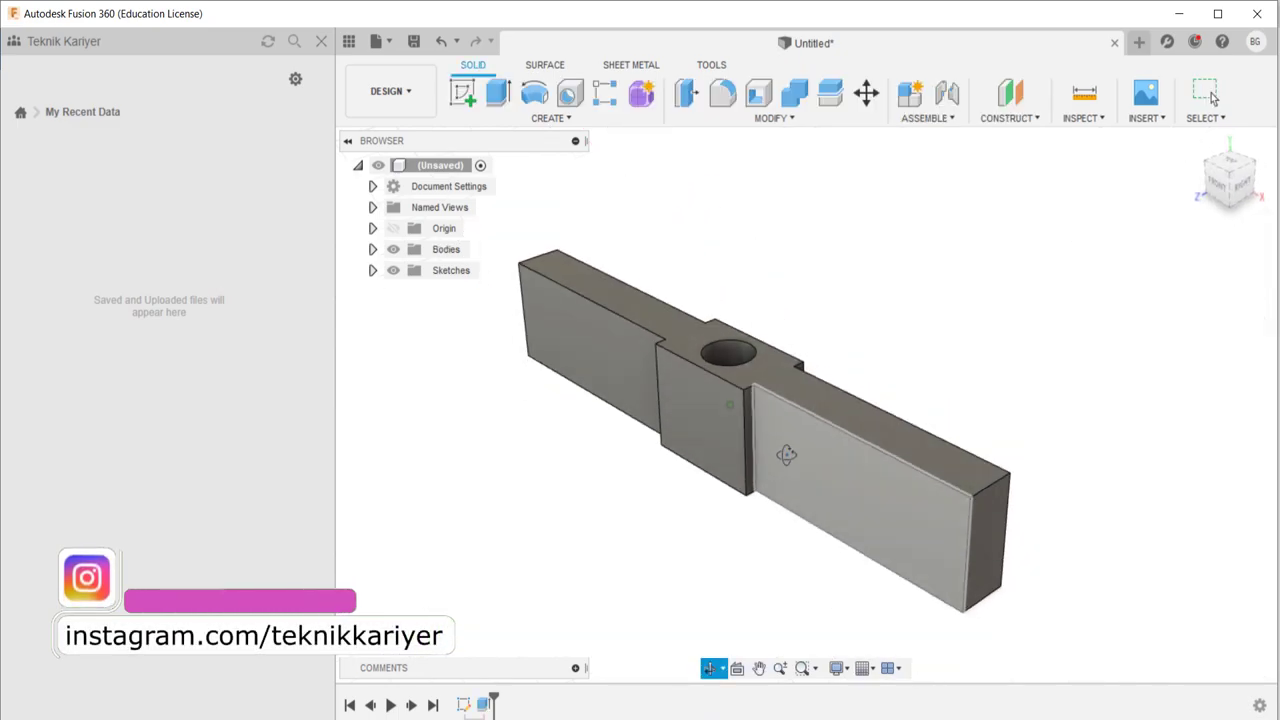
{"action": "scroll", "coordinate": [770, 430], "scroll_direction": "up", "scroll_amount": 3}
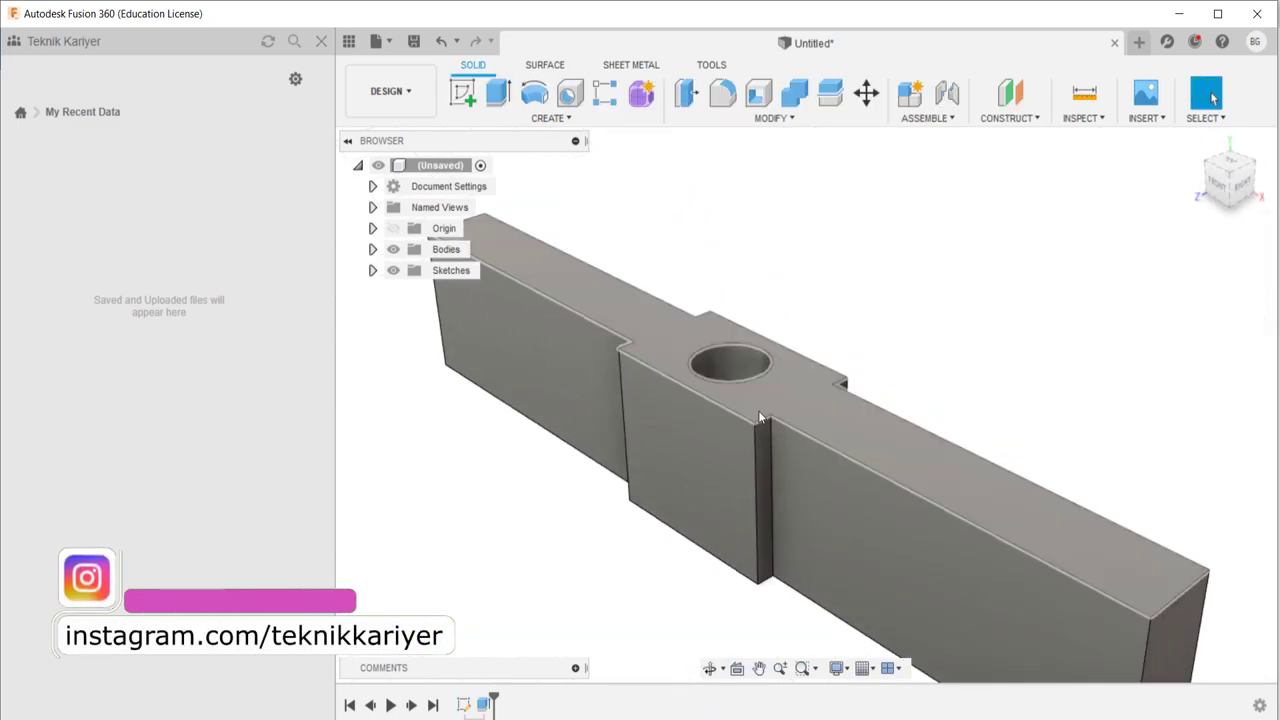
{"action": "left_click", "coordinate": [490, 120]}
- Add a thread to the hole face with size 10.0 mm and designation M10x1
{"action": "left_click", "coordinate": [478, 370]}
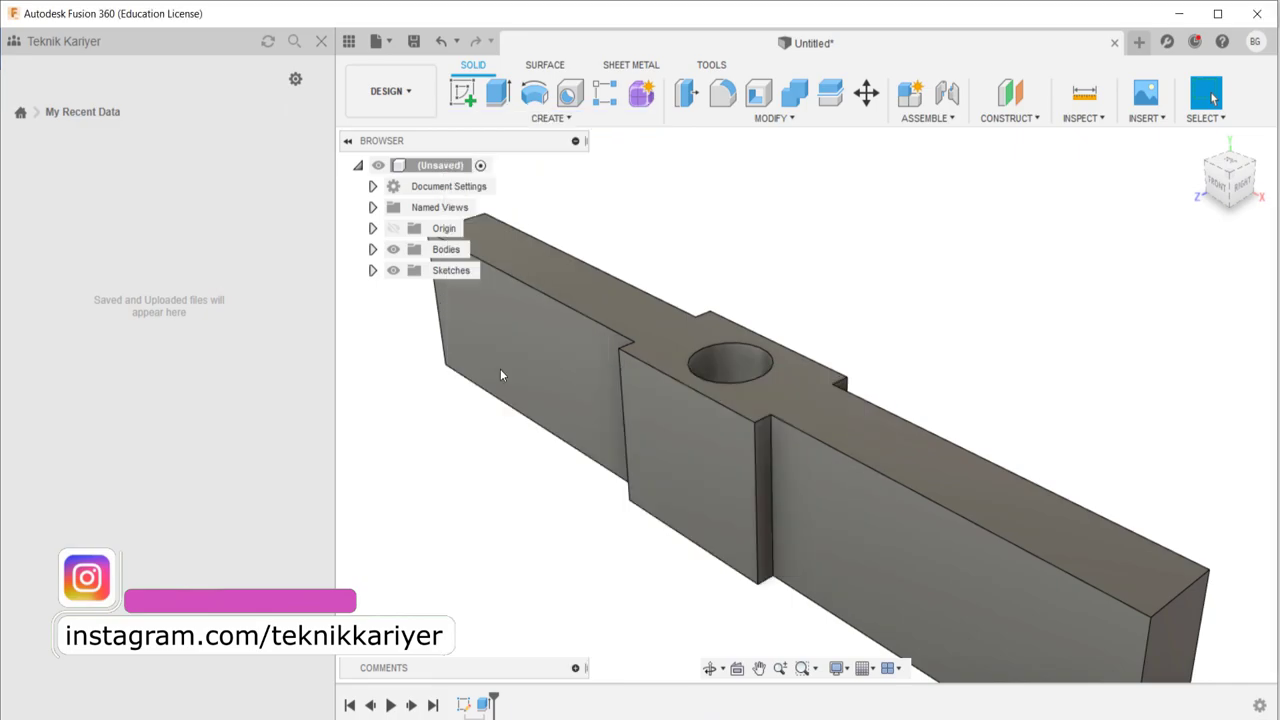
{"action": "left_click", "coordinate": [742, 364]}
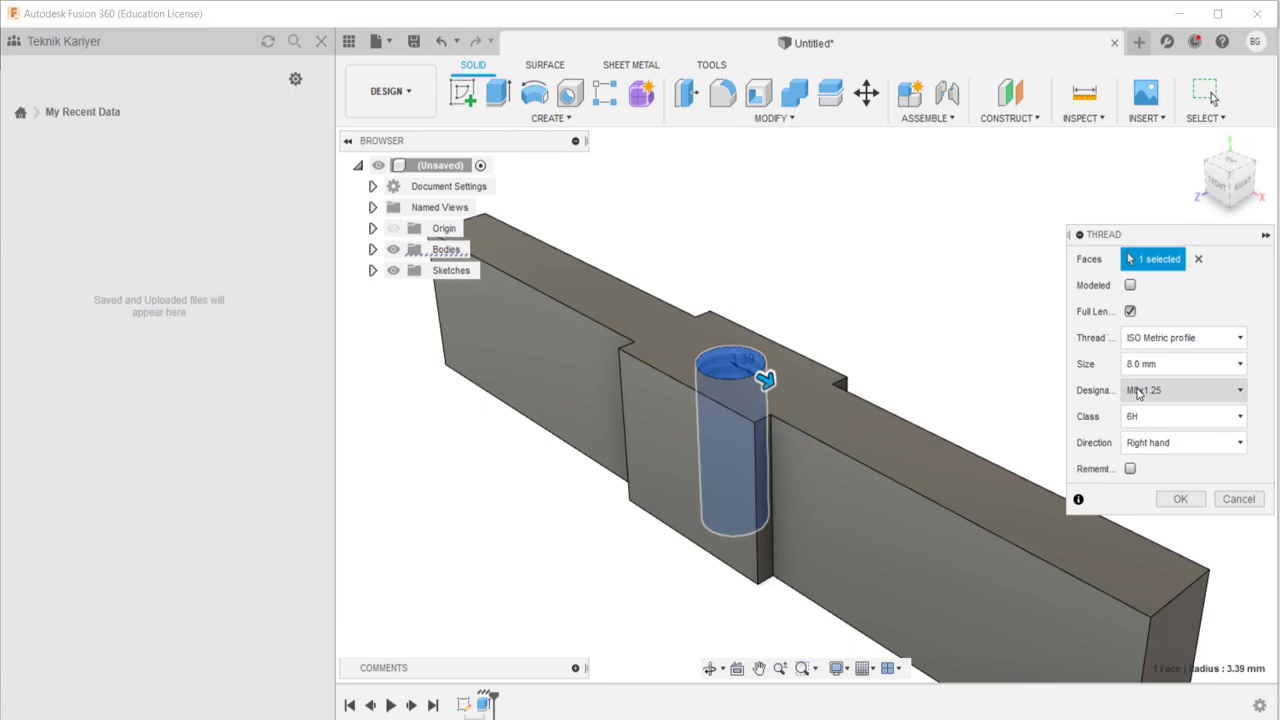
{"action": "left_click", "coordinate": [1180, 390]}
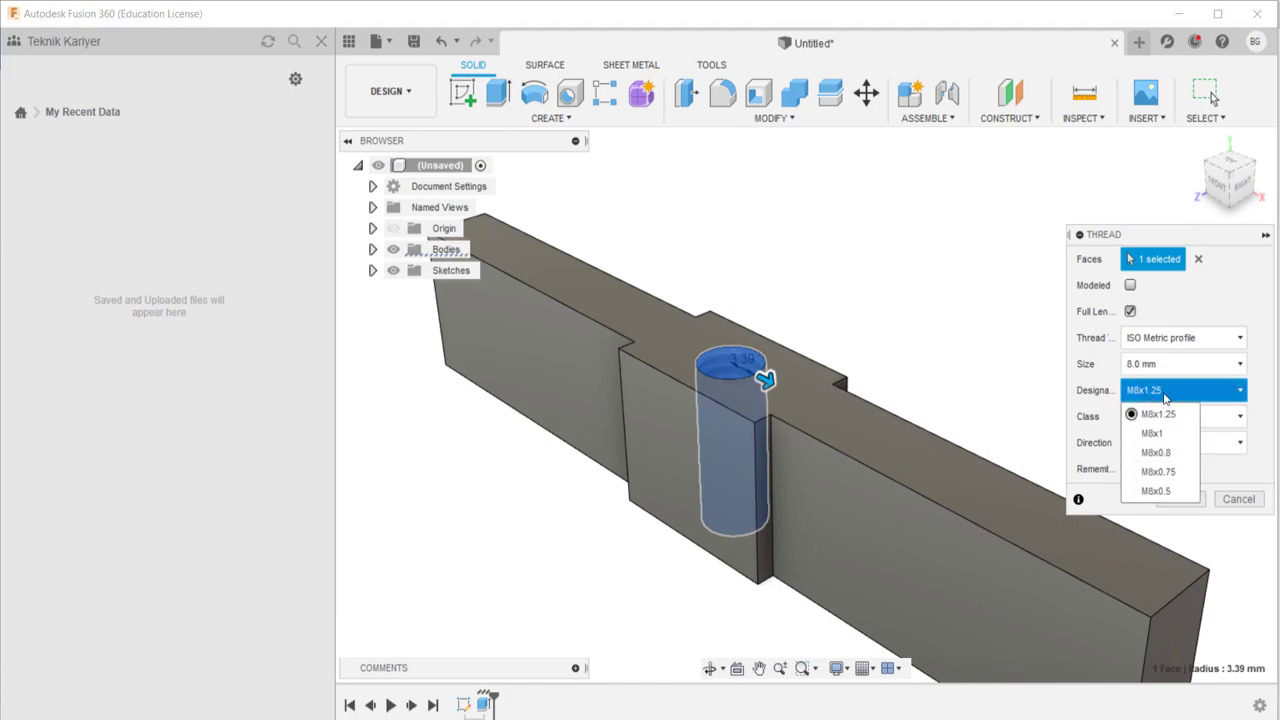
{"action": "left_click", "coordinate": [1163, 364]}
{"action": "left_click", "coordinate": [1108, 490]}
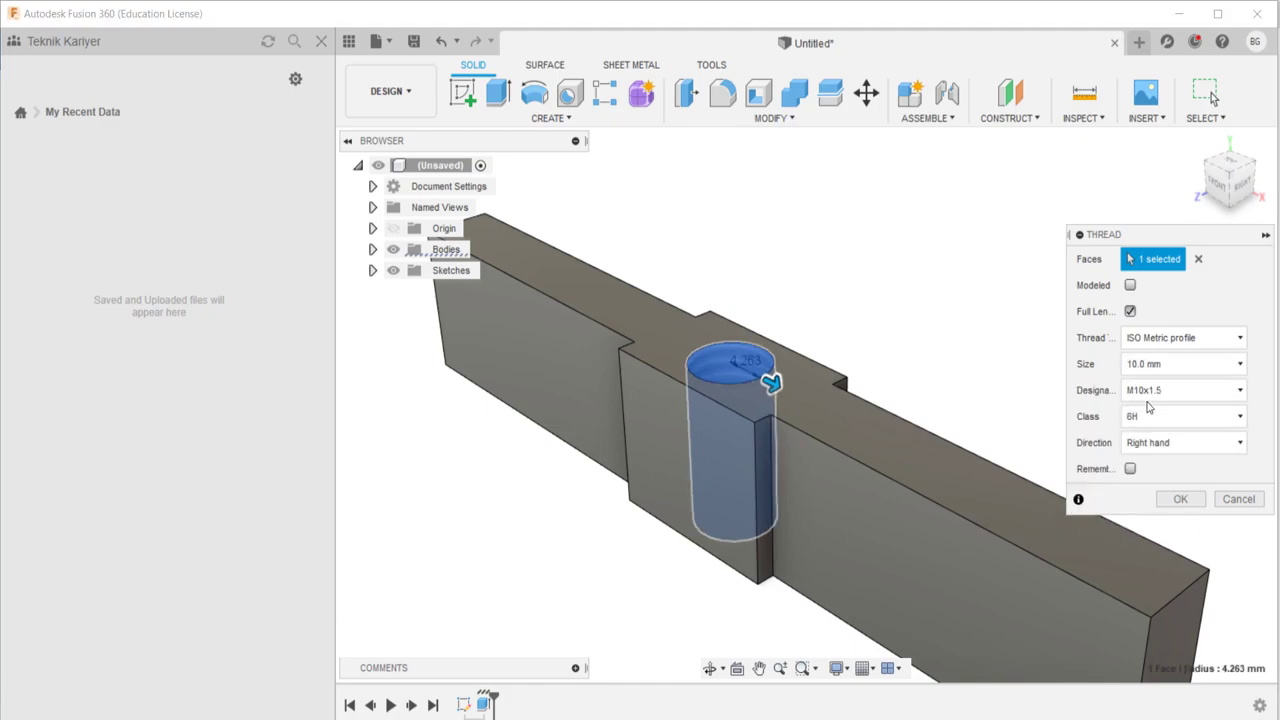
{"action": "left_click", "coordinate": [1148, 394]}
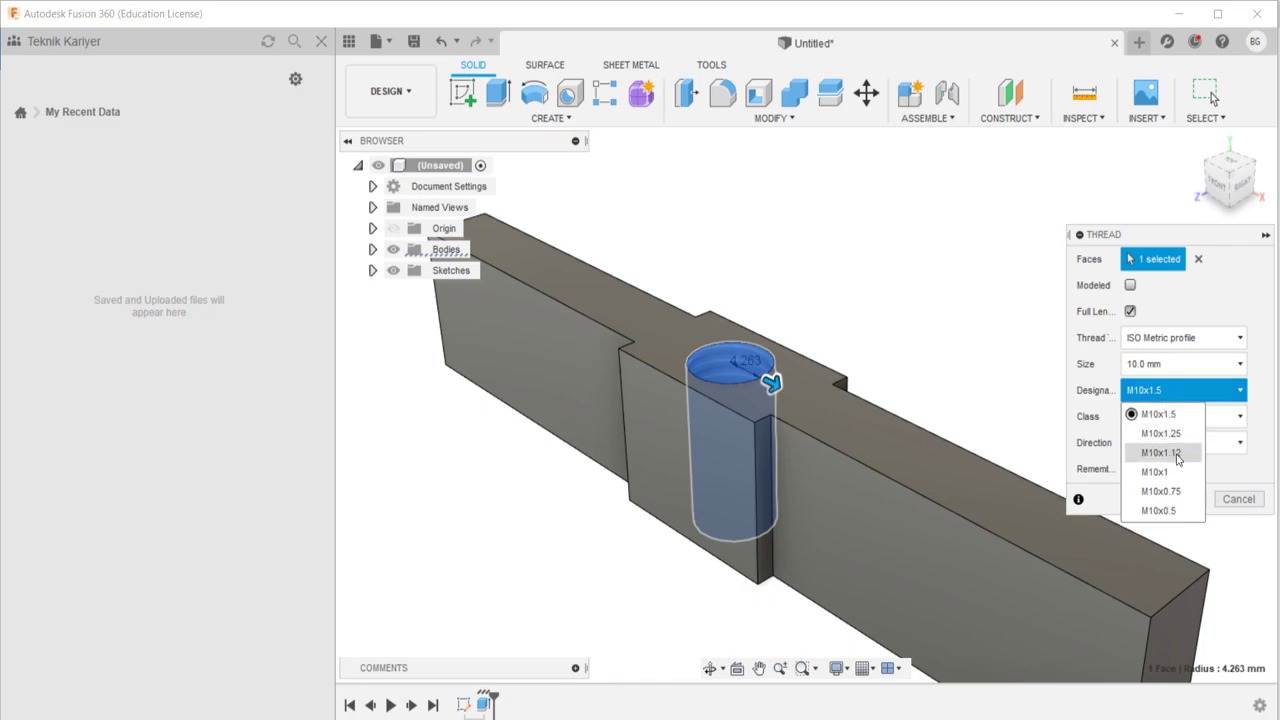
{"action": "left_click", "coordinate": [1158, 471]}
- Make the thread modeled and full-length, apply it, and inspect the threaded hole
{"action": "left_click", "coordinate": [1131, 287]}
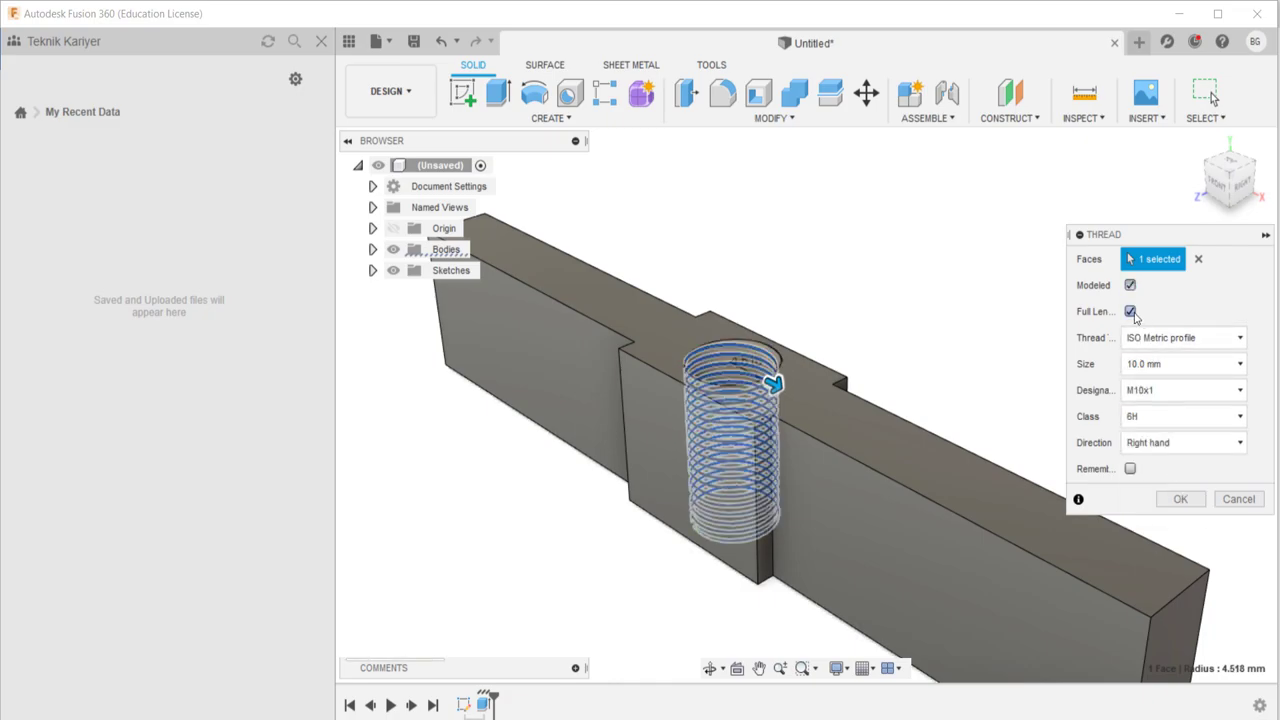
{"action": "left_click", "coordinate": [1131, 311]}
{"action": "left_click", "coordinate": [1131, 311]}
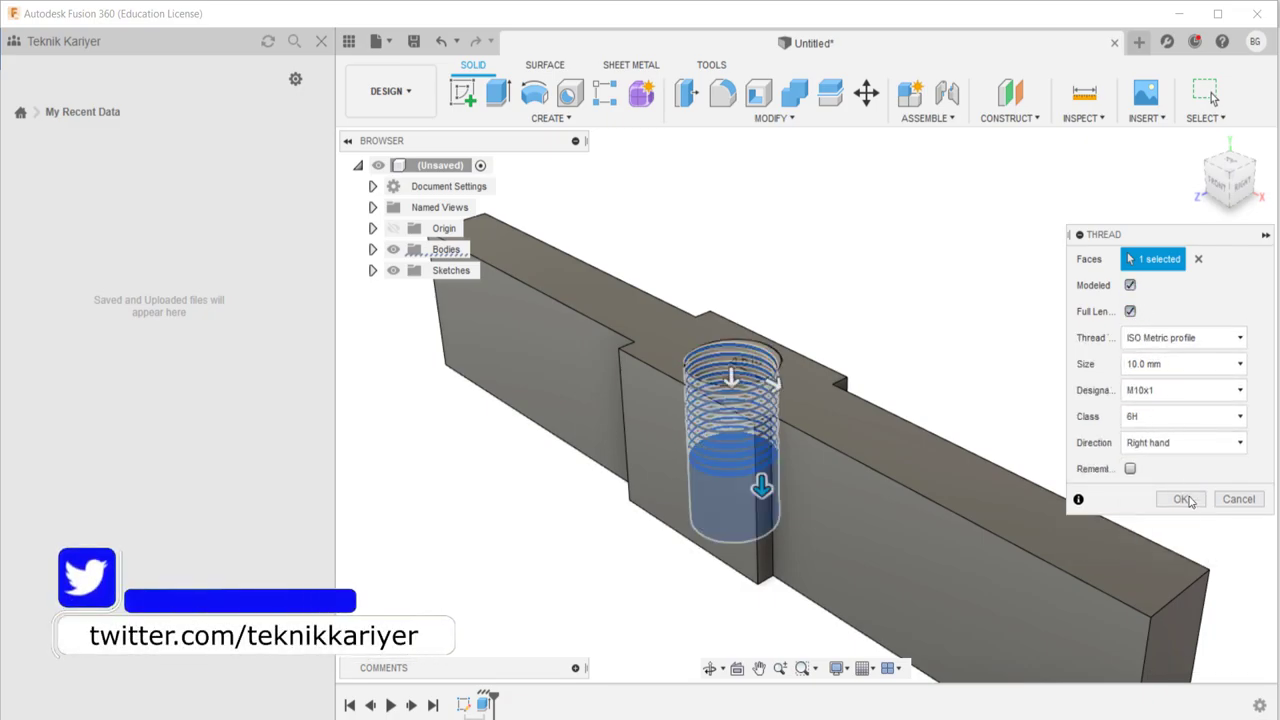
{"action": "left_click", "coordinate": [1182, 501]}
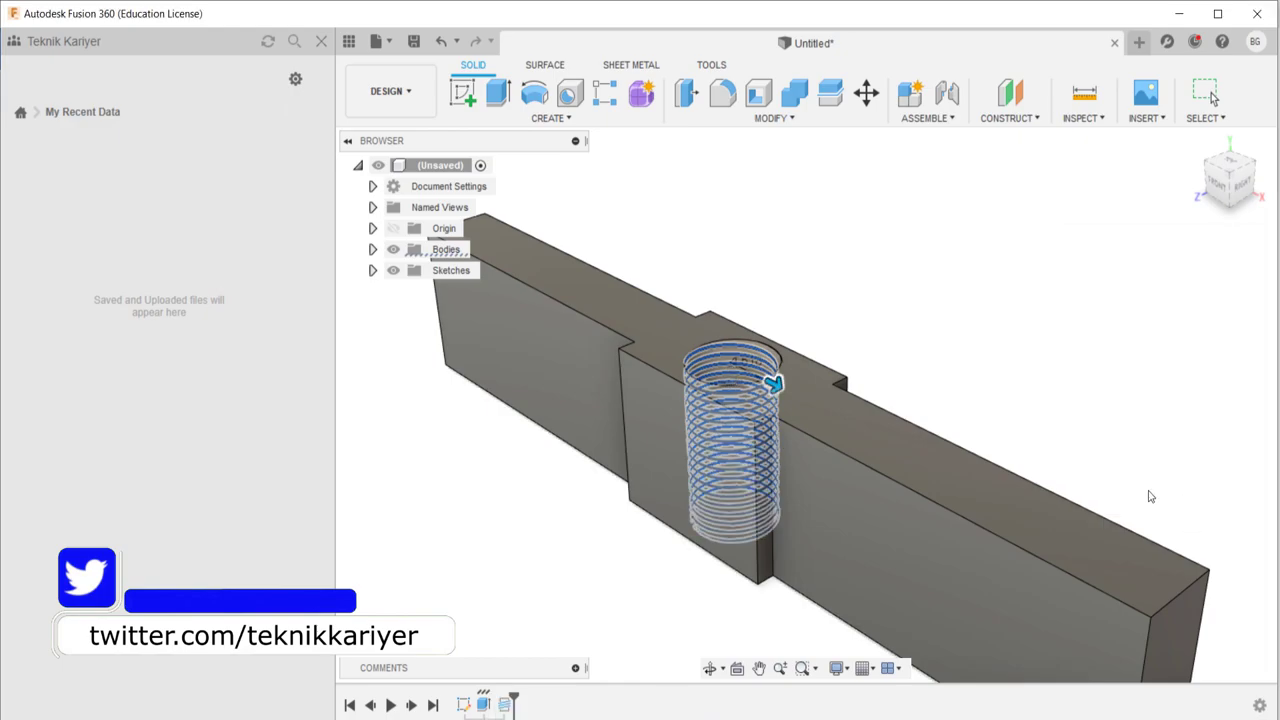
{"action": "mouse_move", "coordinate": [929, 480]}
{"action": "middle_mouse_down", "text": "shift"}
{"action": "mouse_move", "coordinate": [960, 557]}
{"action": "mouse_move", "coordinate": [1005, 573]}
{"action": "mouse_move", "coordinate": [1008, 543]}
{"action": "mouse_move", "coordinate": [860, 487]}
{"action": "mouse_move", "coordinate": [991, 543]}
{"action": "mouse_move", "coordinate": [1066, 420]}
{"action": "mouse_move", "coordinate": [815, 469]}
{"action": "middle_mouse_up", "text": "shift"}
{"action": "middle_click_drag", "start_coordinate": [856, 440], "coordinate": [877, 434], "text": "shift"}
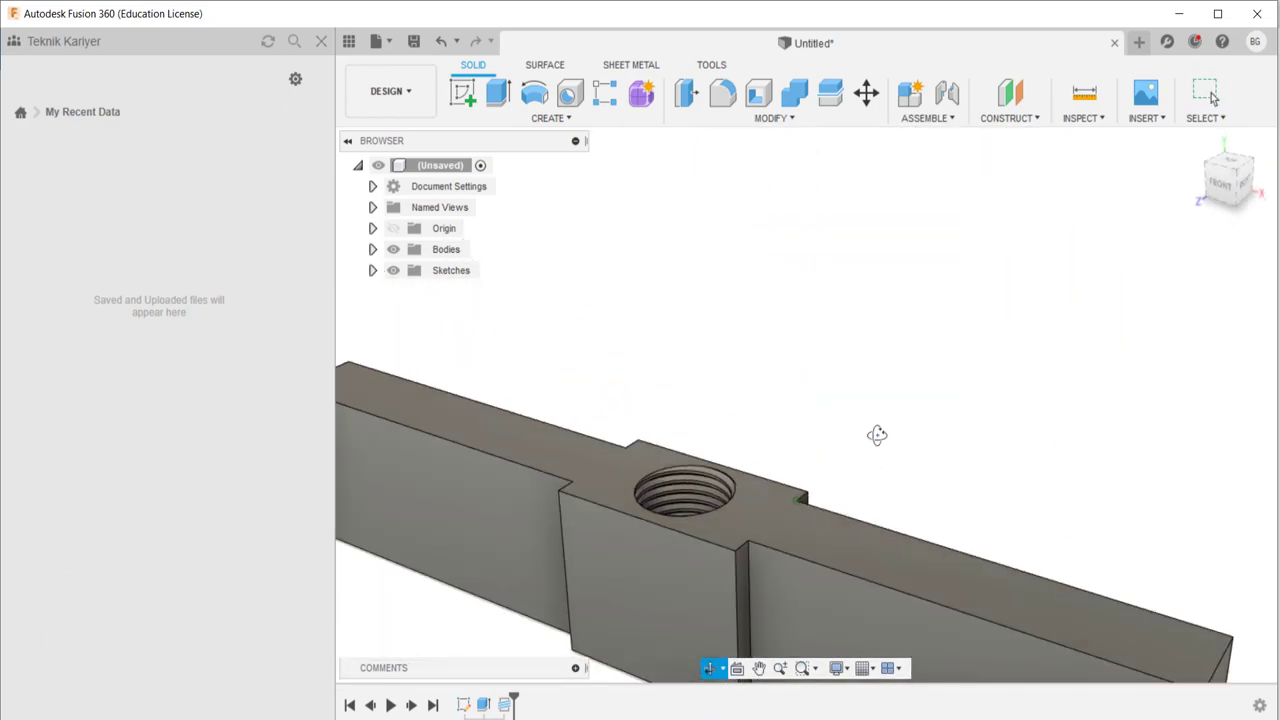
{"action": "middle_click_drag", "start_coordinate": [806, 531], "coordinate": [745, 464]}
- Rename Body1 to 'press body' in the browser
{"action": "key", "text": "Escape"}
{"action": "scroll", "coordinate": [751, 517], "scroll_direction": "down", "scroll_amount": 2}
{"action": "scroll", "coordinate": [742, 485], "scroll_direction": "down", "scroll_amount": 3}
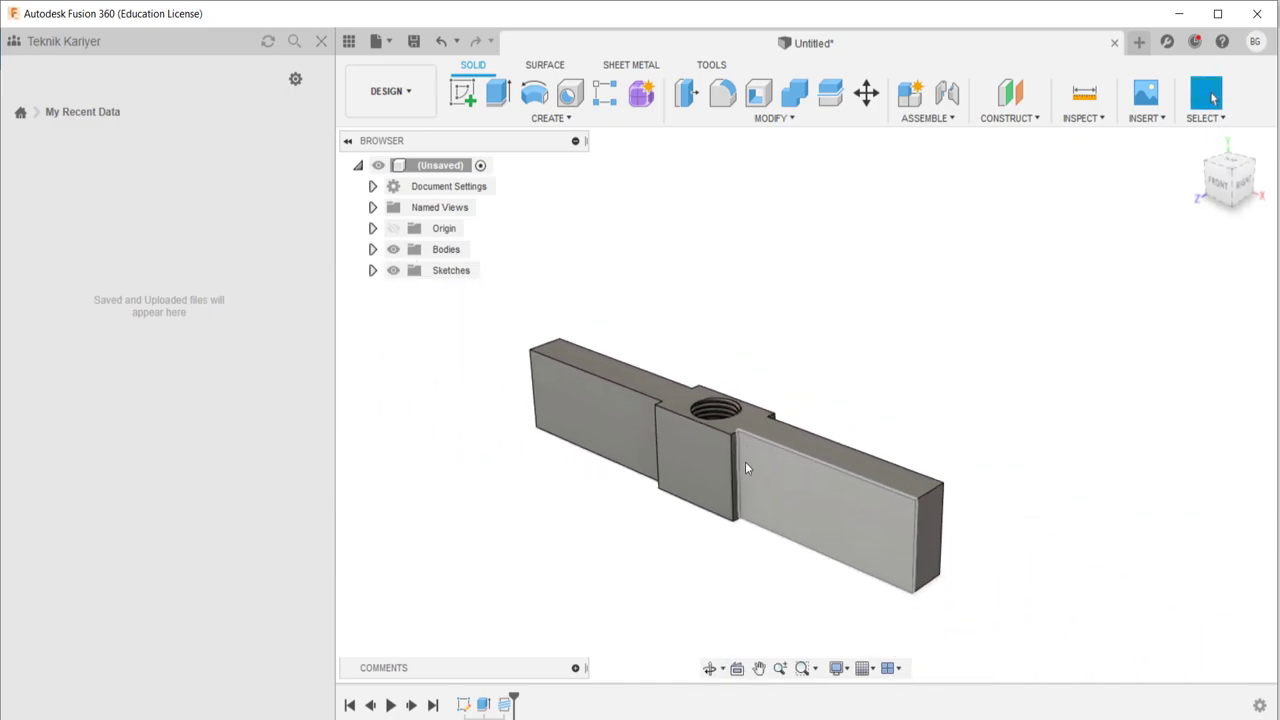
{"action": "left_click", "coordinate": [372, 250]}
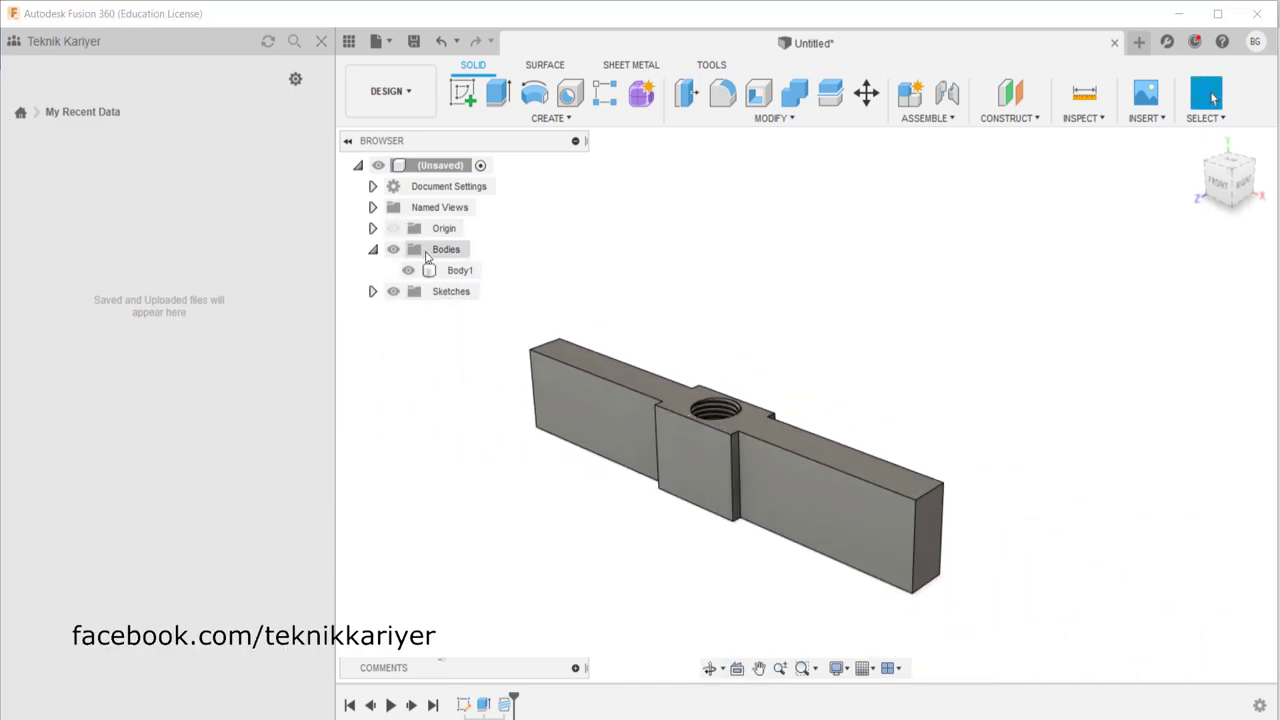
{"action": "double_click", "coordinate": [462, 270]}
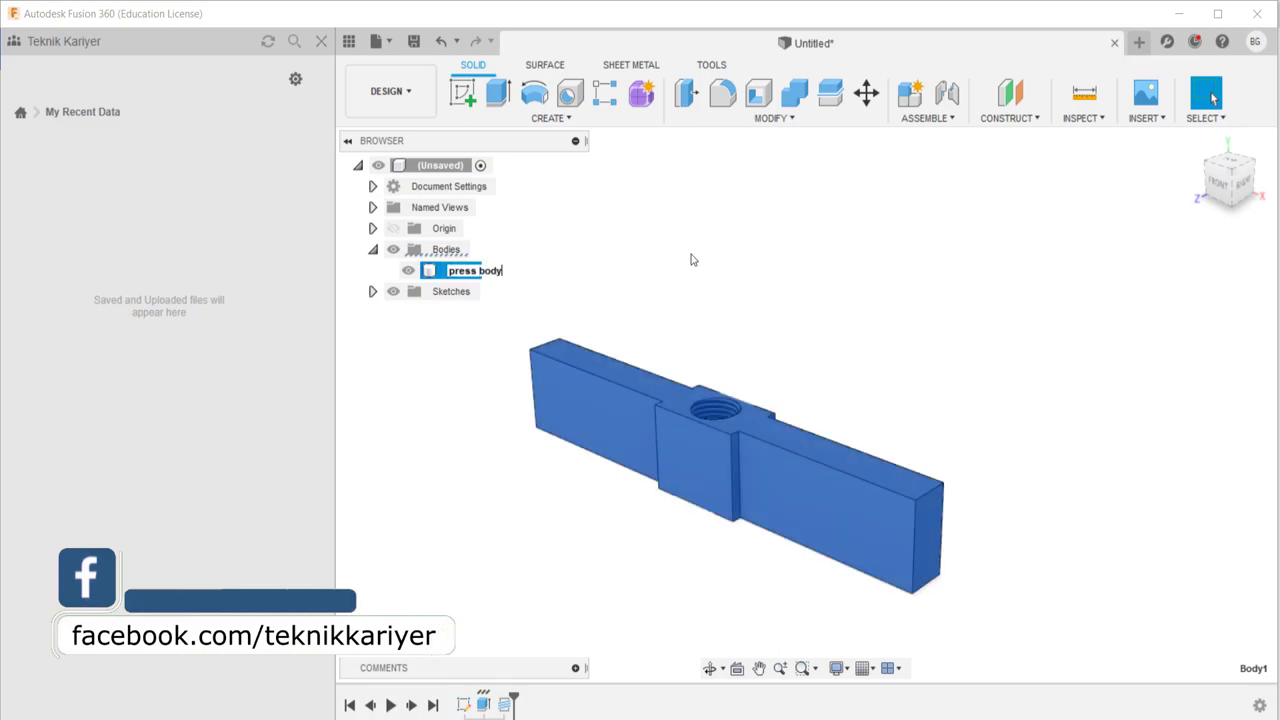
{"action": "key", "text": "Return"}
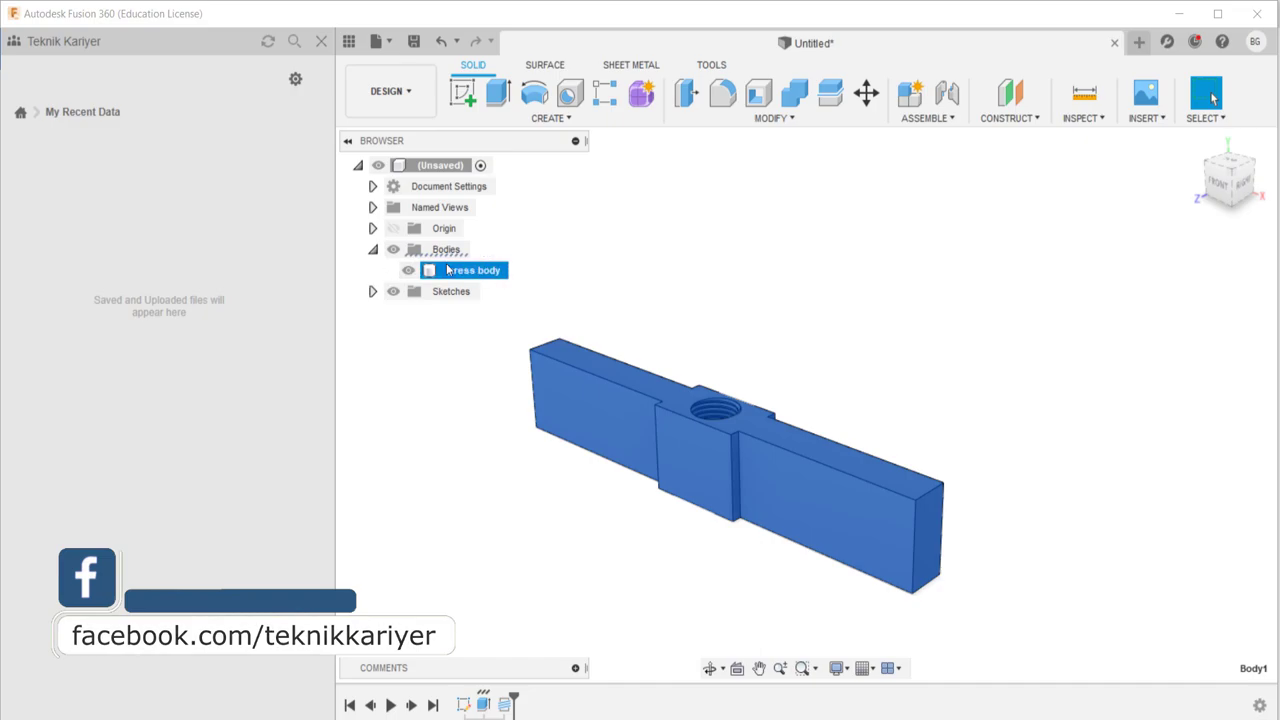
- Convert press body into a component and hide it
{"action": "right_click", "coordinate": [450, 270]}
{"action": "left_click", "coordinate": [532, 321]}
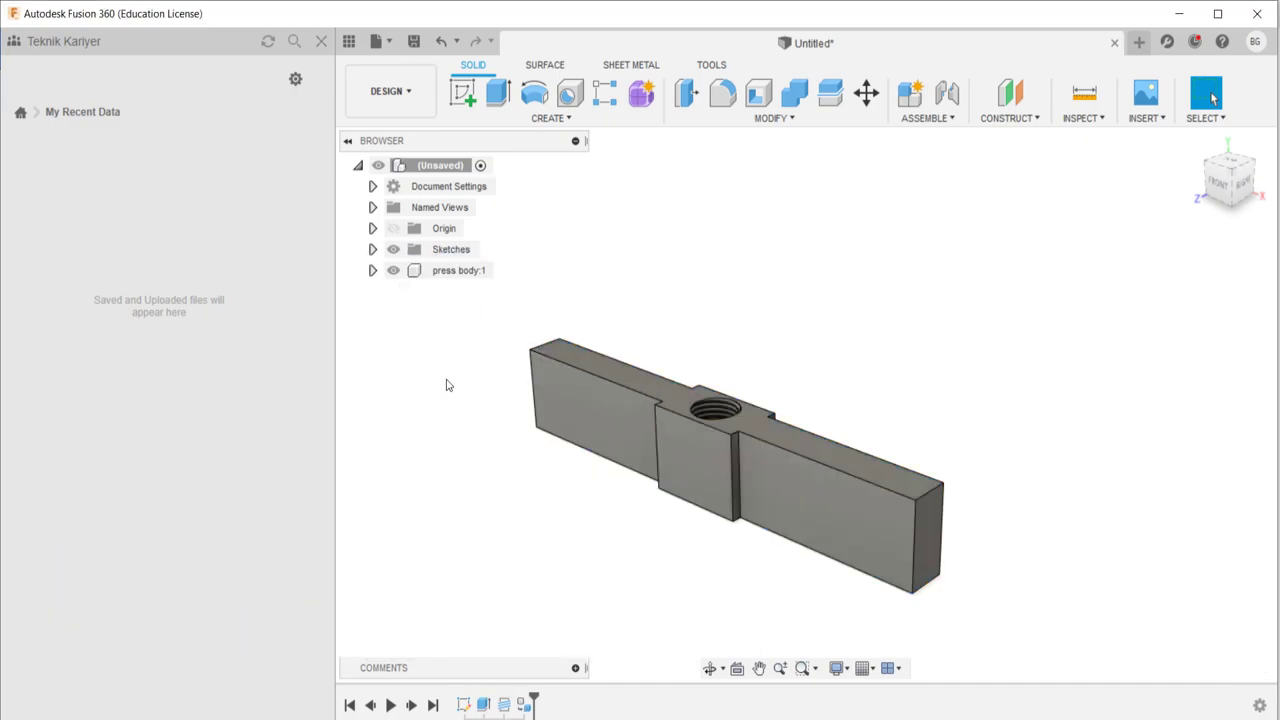
{"action": "left_click", "coordinate": [393, 270]}
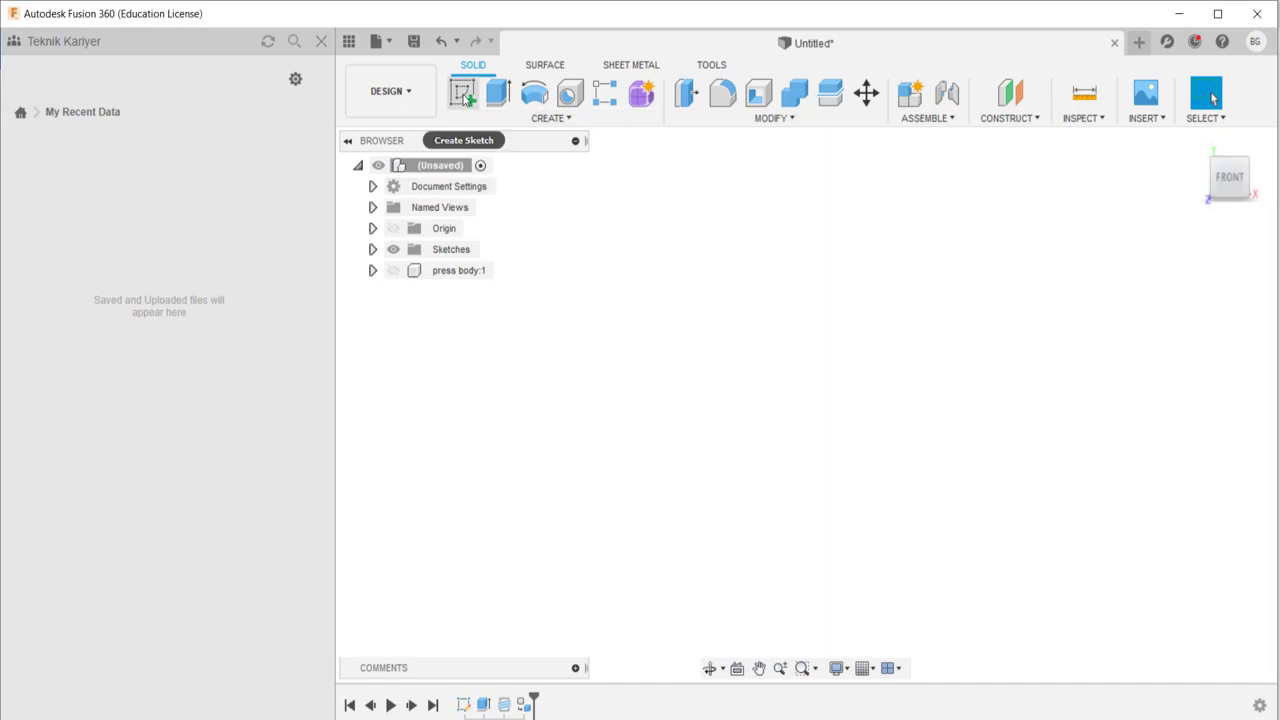
{"action": "mouse_move", "coordinate": [1229, 180]}
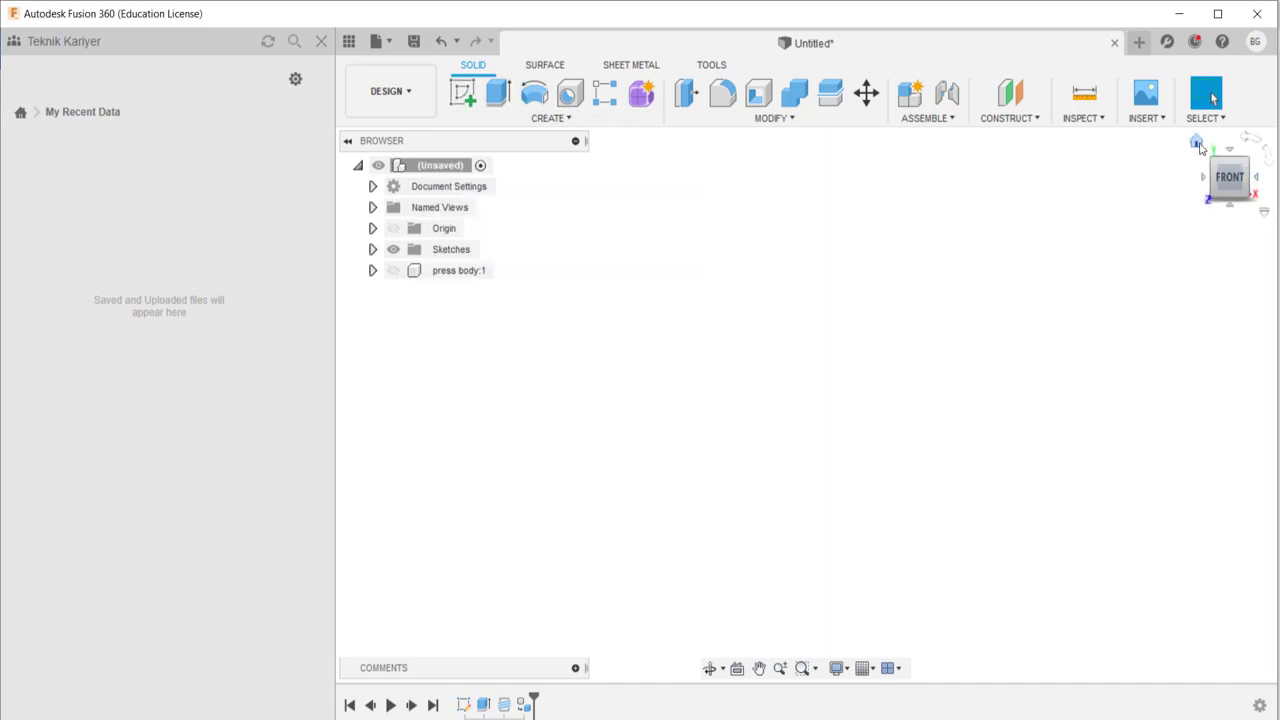
- Return to the home view and start a new sketch on the YZ origin plane
{"action": "left_click", "coordinate": [1197, 143]}
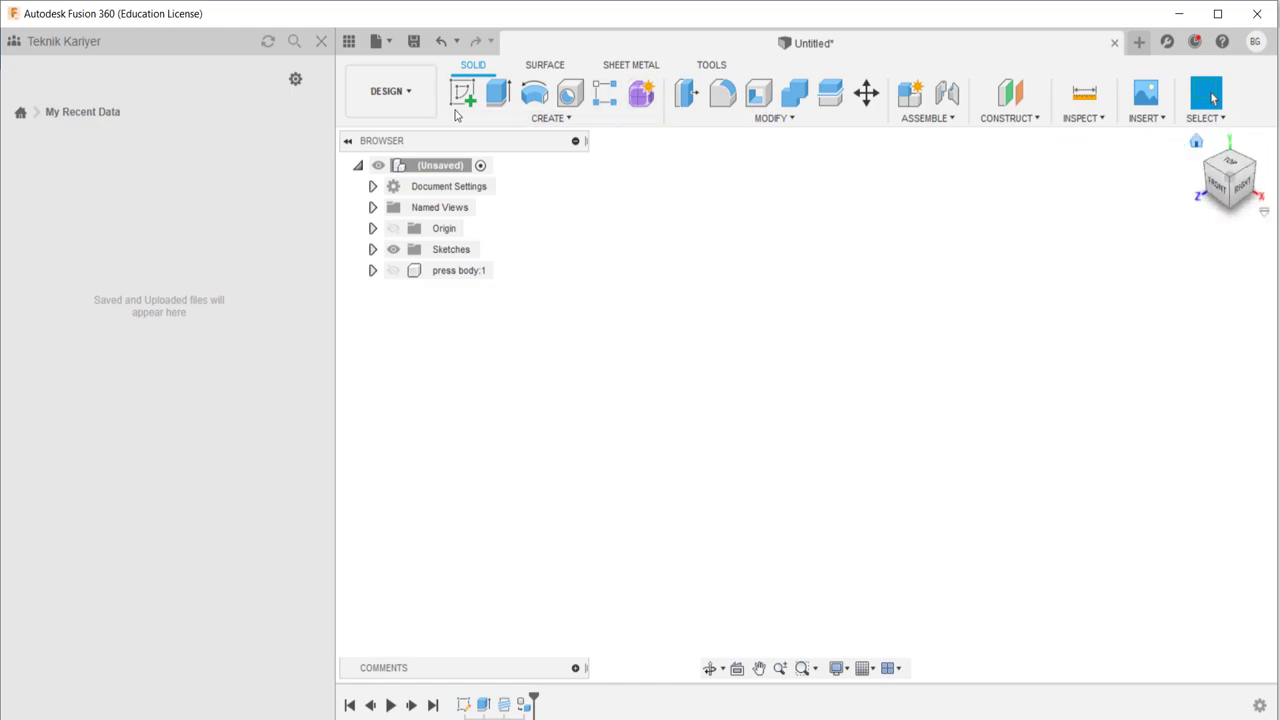
{"action": "left_click", "coordinate": [463, 93]}
{"action": "left_click", "coordinate": [750, 375]}
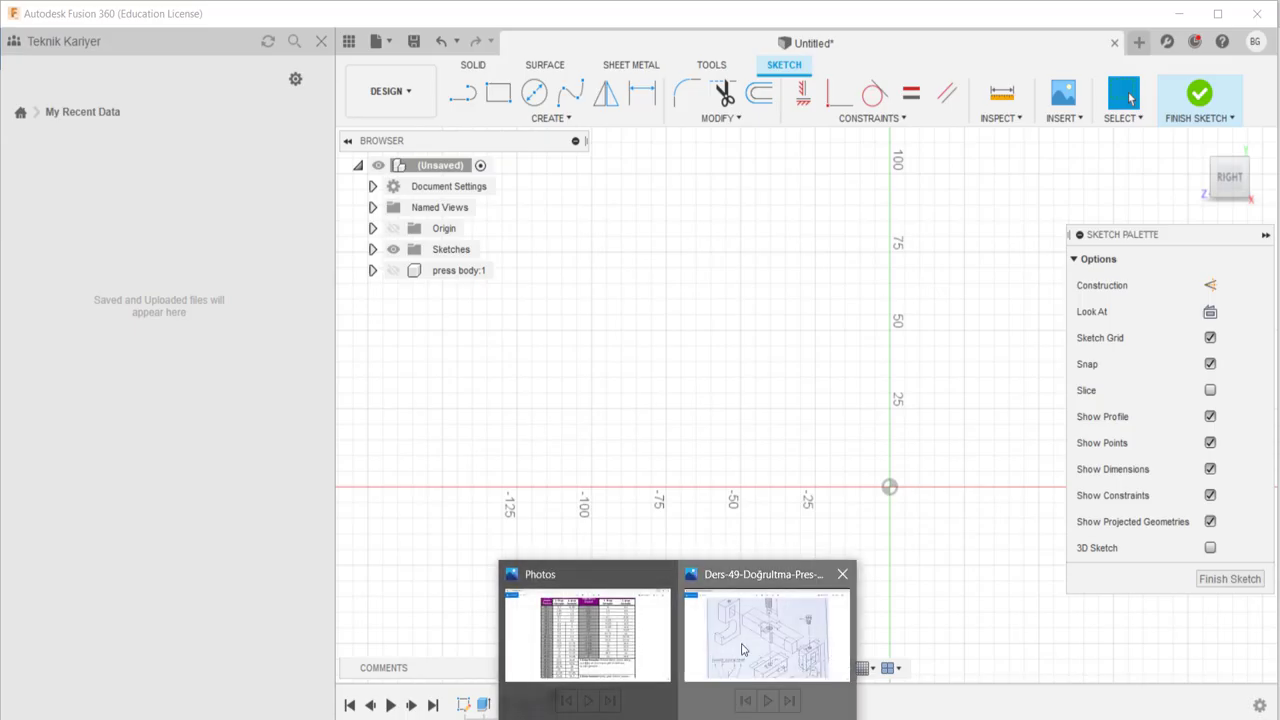
{"action": "left_click", "coordinate": [690, 578]}
{"action": "scroll", "coordinate": [816, 497], "scroll_direction": "down", "scroll_amount": 3}
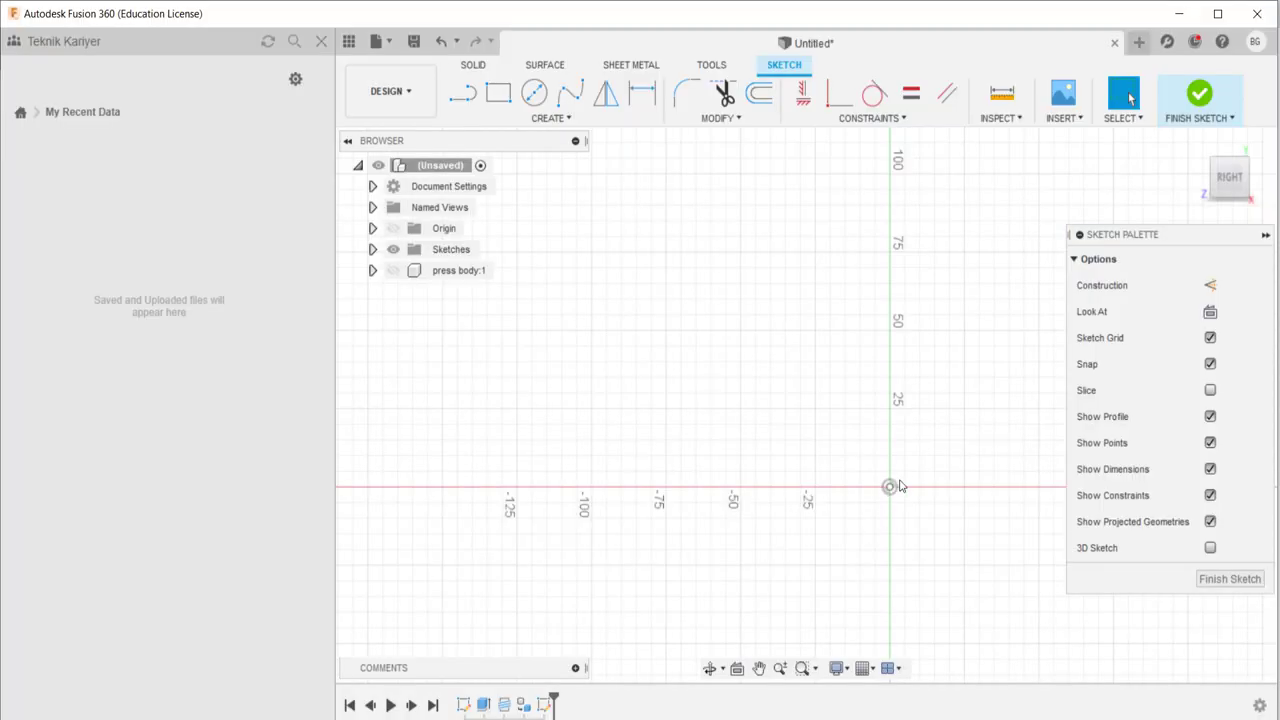
{"action": "middle_click_drag", "start_coordinate": [900, 486], "coordinate": [790, 471]}
- Draw the C-frame's first lines of 5 mm, 4 mm and 12.5 mm from the origin
{"action": "key", "text": "l"}
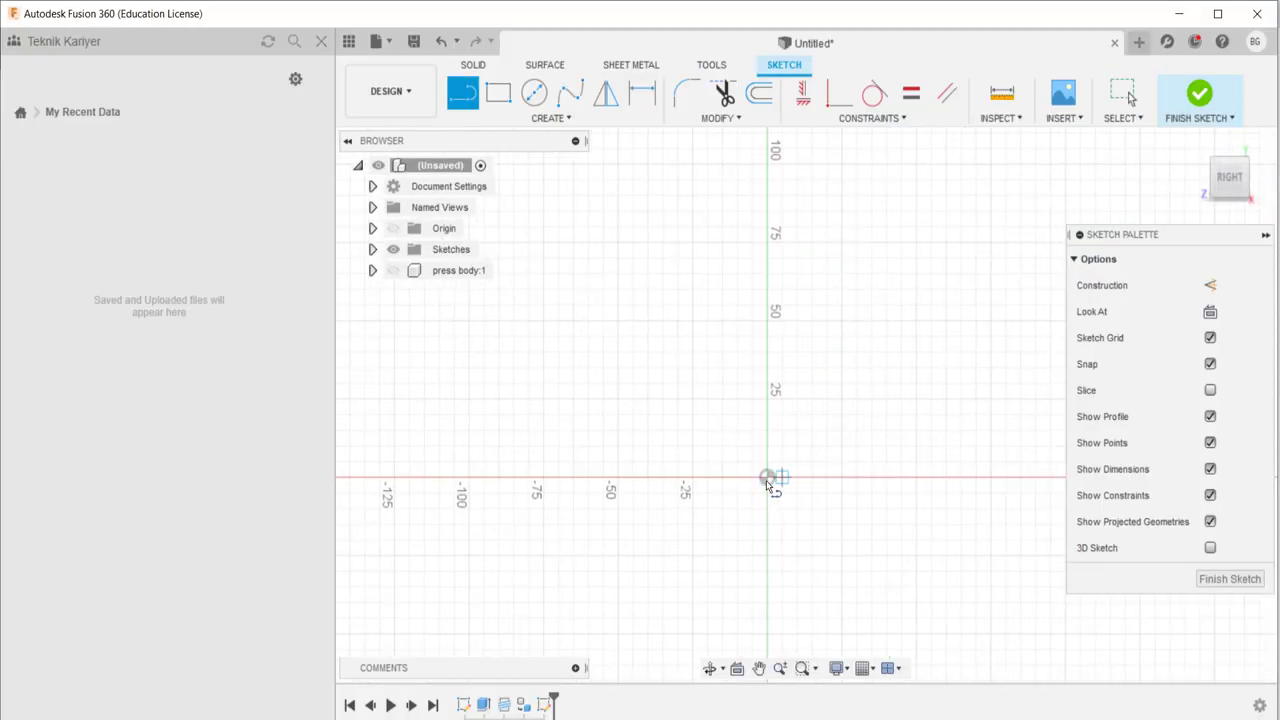
{"action": "left_click", "coordinate": [766, 478]}
{"action": "type", "text": "5"}
{"action": "key", "text": "Return"}
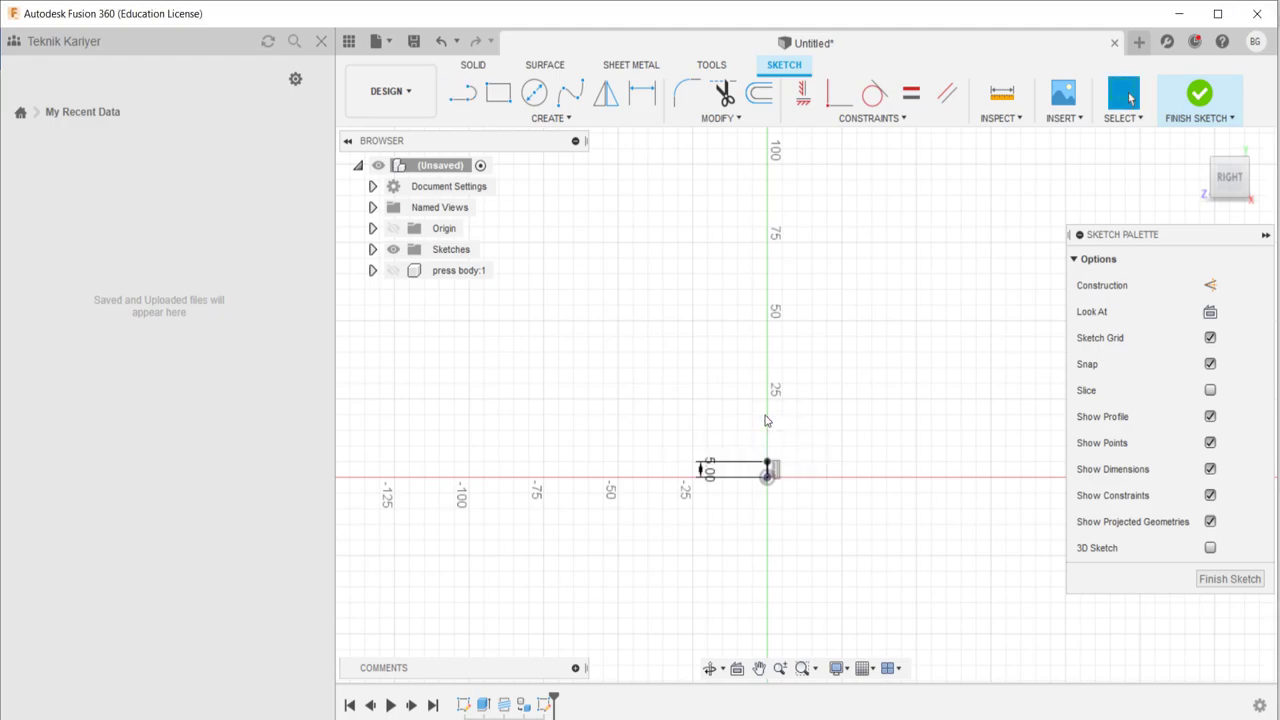
{"action": "type", "text": "4"}
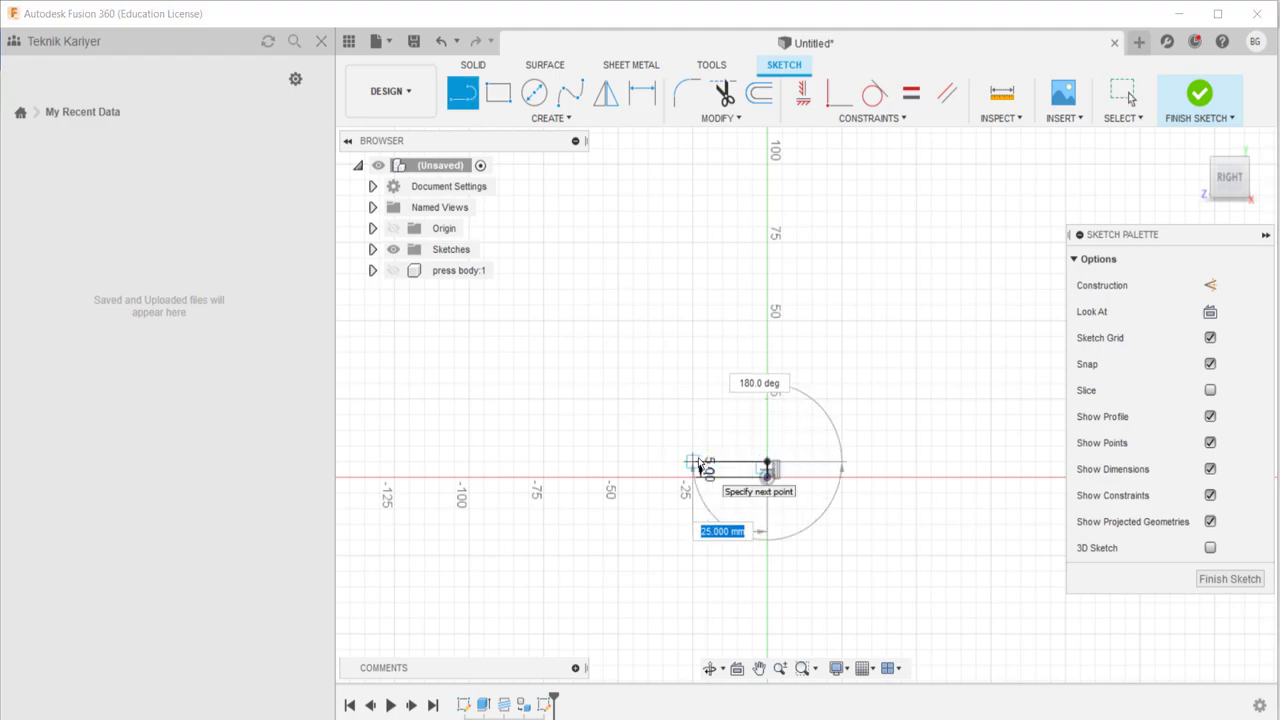
{"action": "key", "text": "Return"}
{"action": "key", "text": "Escape"}
{"action": "scroll", "coordinate": [766, 466], "scroll_direction": "up", "scroll_amount": 3}
{"action": "key", "text": "l"}
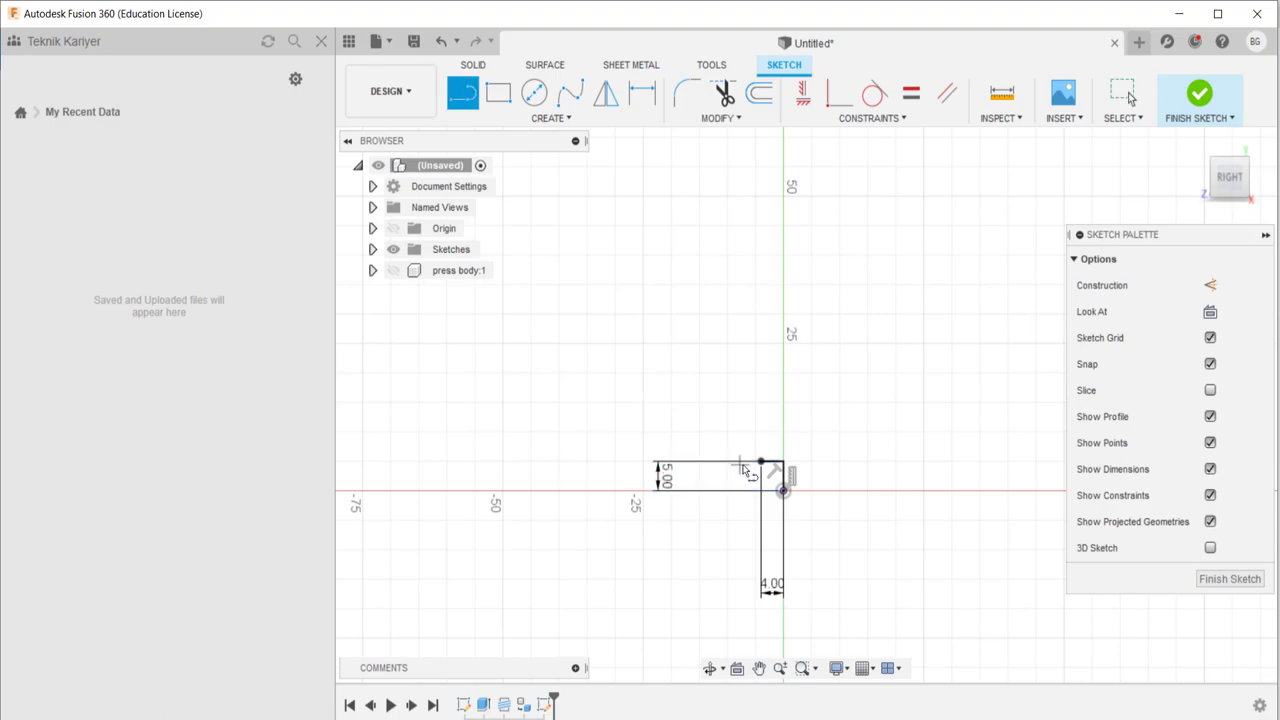
{"action": "left_click", "coordinate": [762, 463]}
{"action": "type", "text": "12.5"}
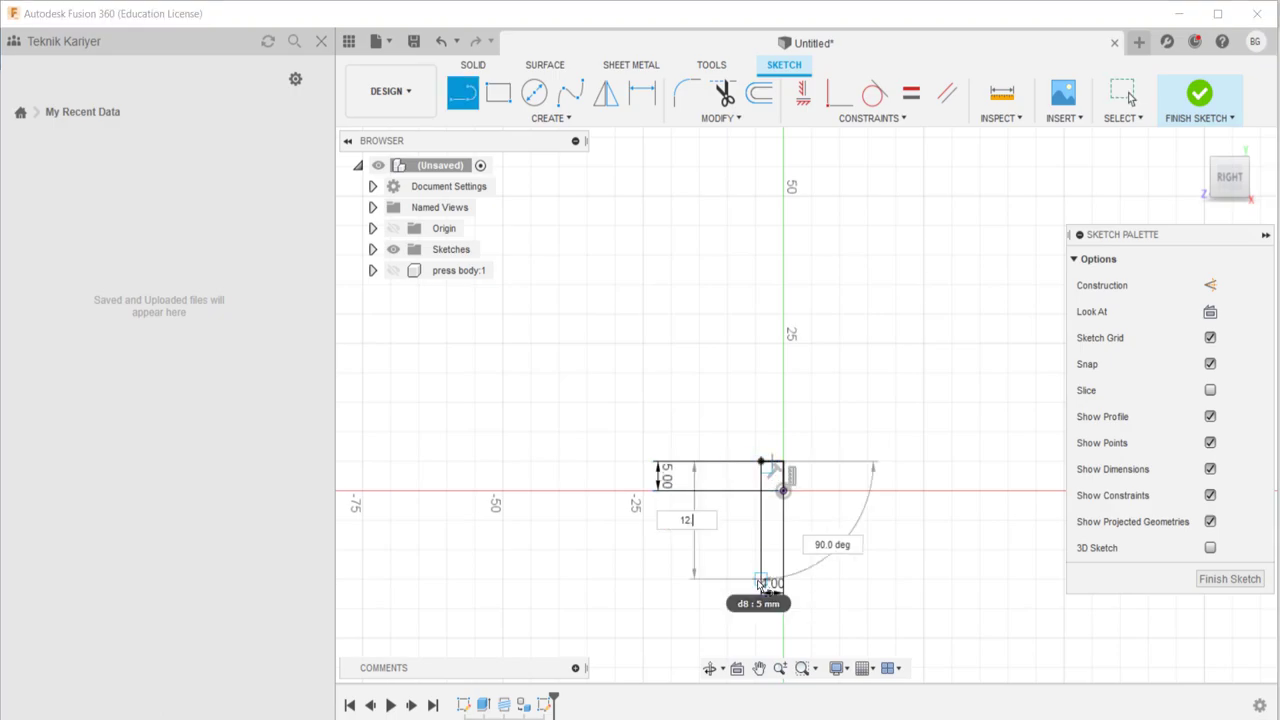
{"action": "key", "text": "Return"}
{"action": "key", "text": "Escape"}
- Add a 37 mm horizontal line and a 60 mm vertical line, checking the Photos drawing
{"action": "key", "text": "l"}
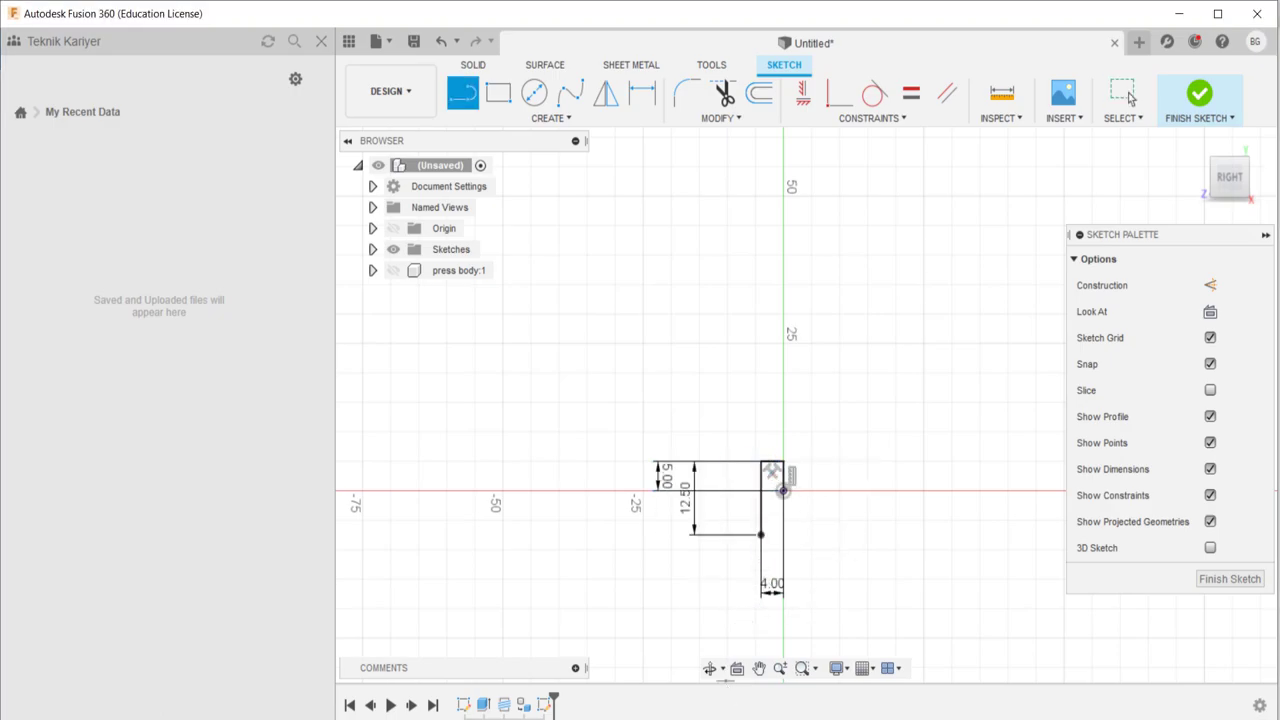
{"action": "left_click", "coordinate": [737, 670]}
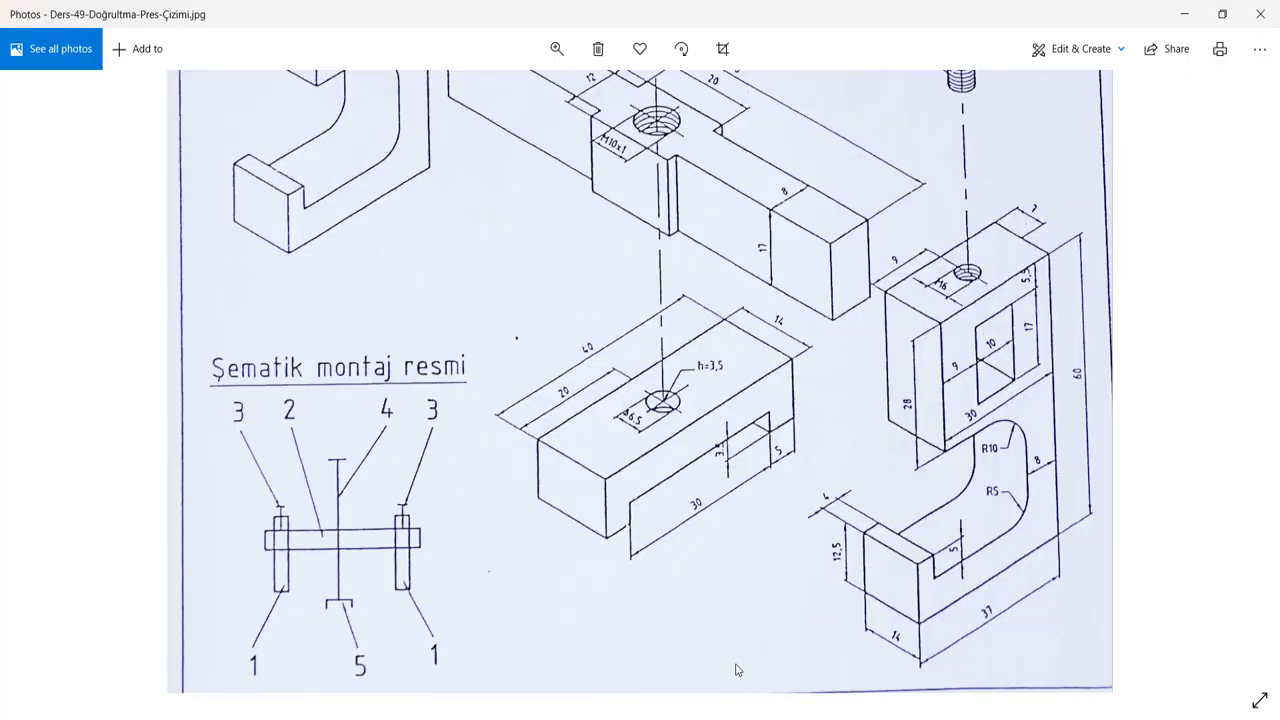
{"action": "key", "text": "alt+Tab"}
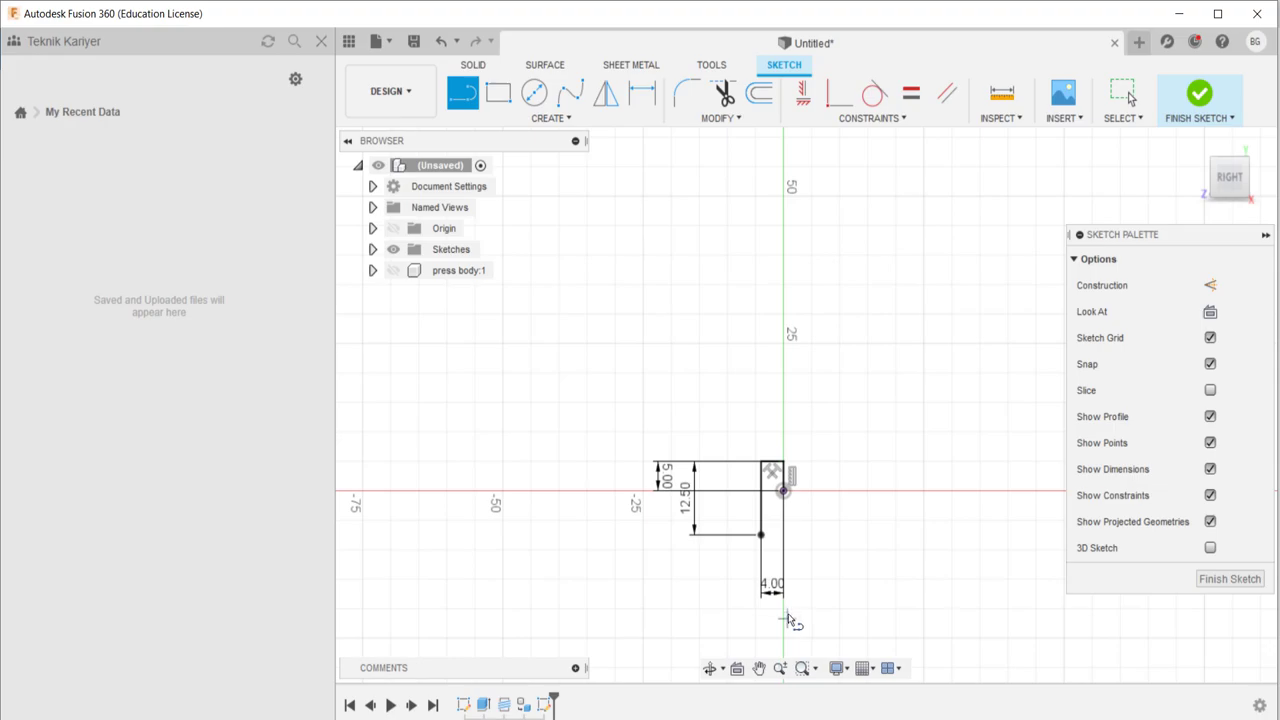
{"action": "left_click", "coordinate": [761, 534]}
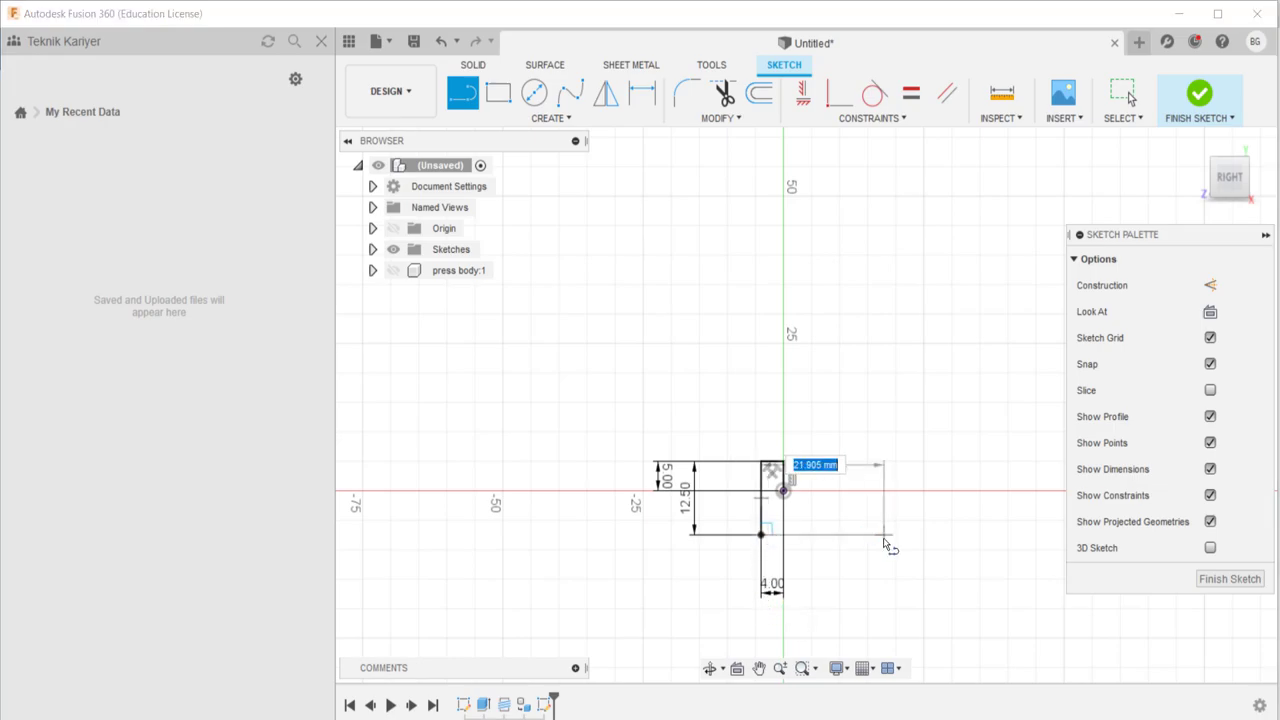
{"action": "type", "text": "37"}
{"action": "key", "text": "Return"}
{"action": "key", "text": "Escape"}
{"action": "middle_click_drag", "start_coordinate": [884, 545], "coordinate": [800, 557]}
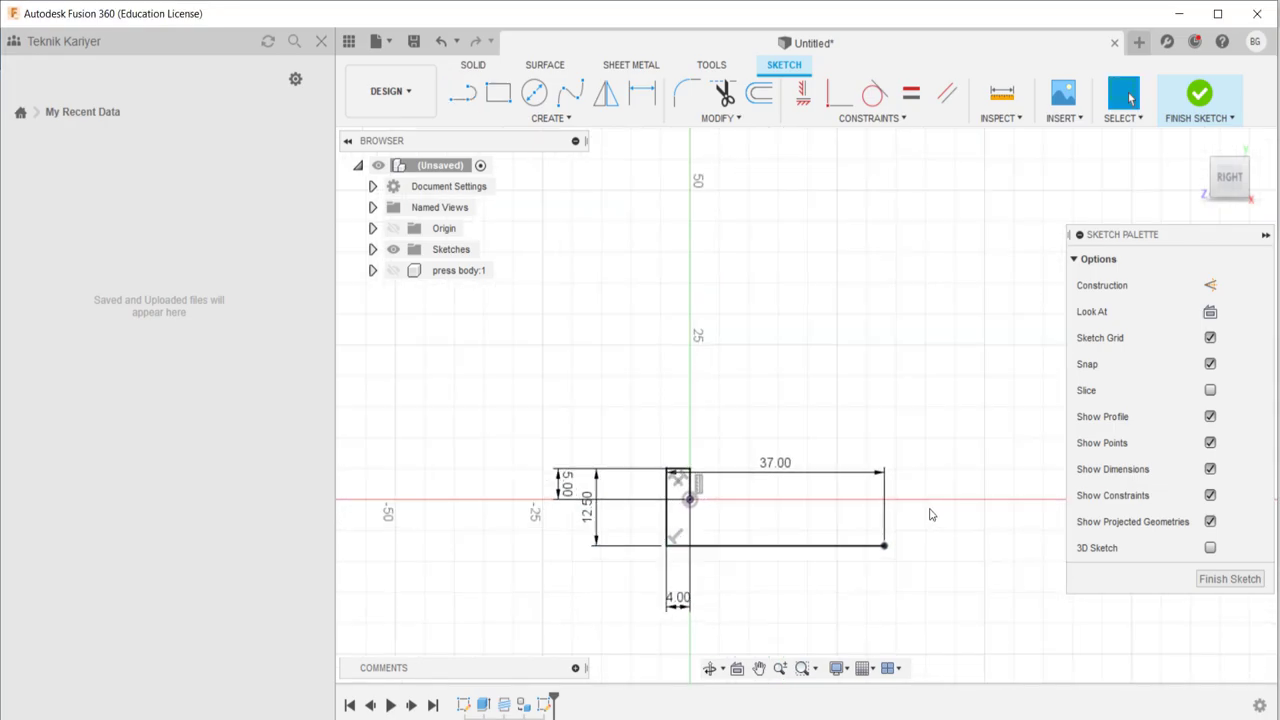
{"action": "key", "text": "l"}
{"action": "left_click", "coordinate": [884, 545]}
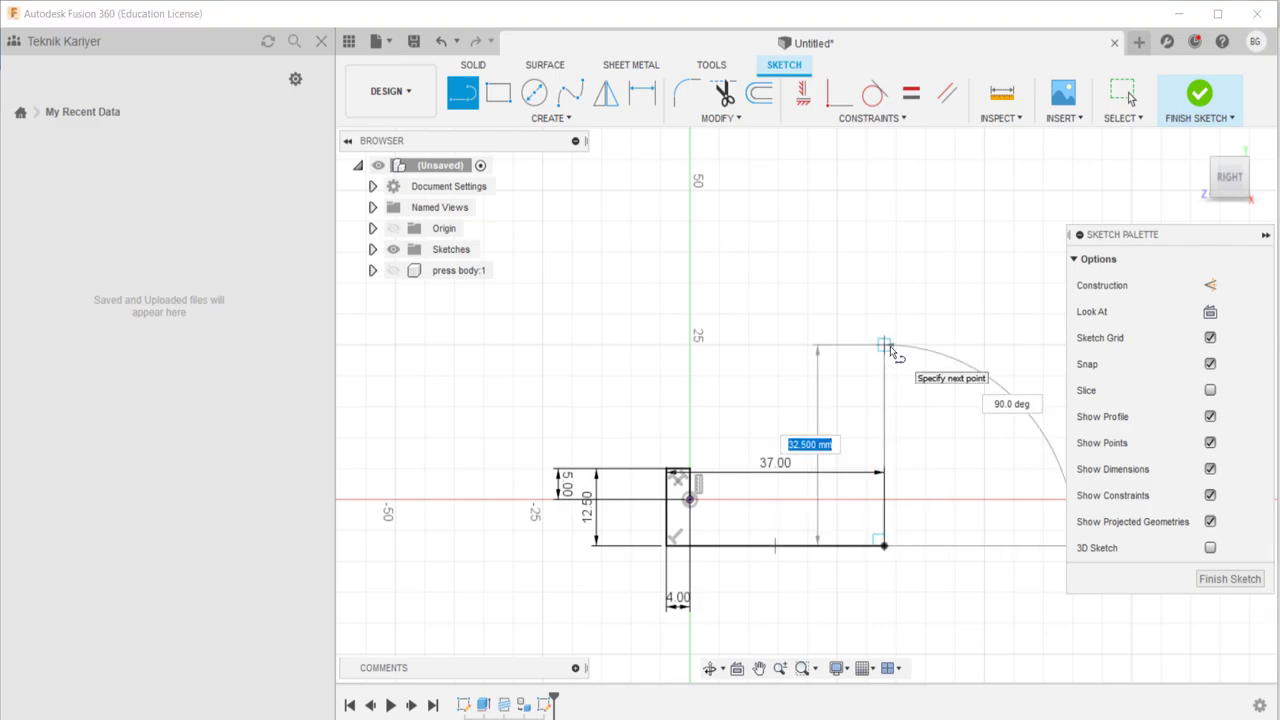
{"action": "type", "text": "60"}
{"action": "key", "text": "Return"}
{"action": "key", "text": "Escape"}
{"action": "scroll", "coordinate": [893, 353], "scroll_direction": "down", "scroll_amount": 2}
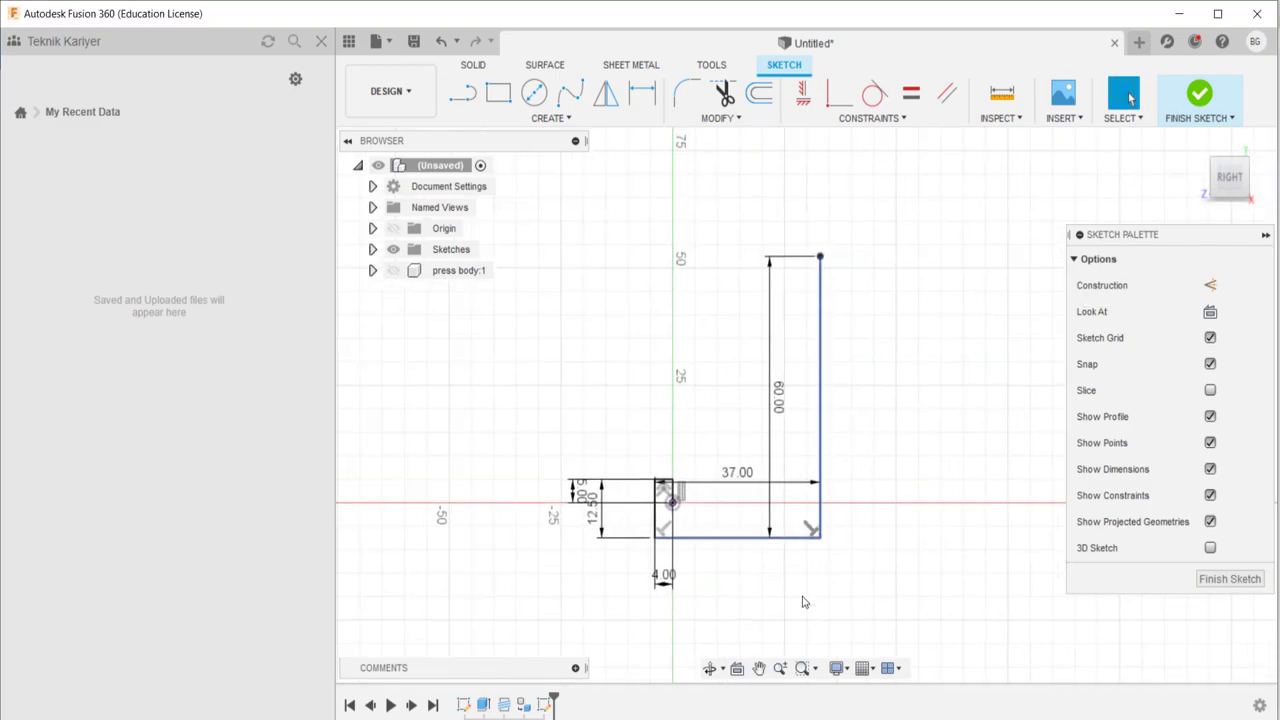
{"action": "left_click", "coordinate": [766, 640]}
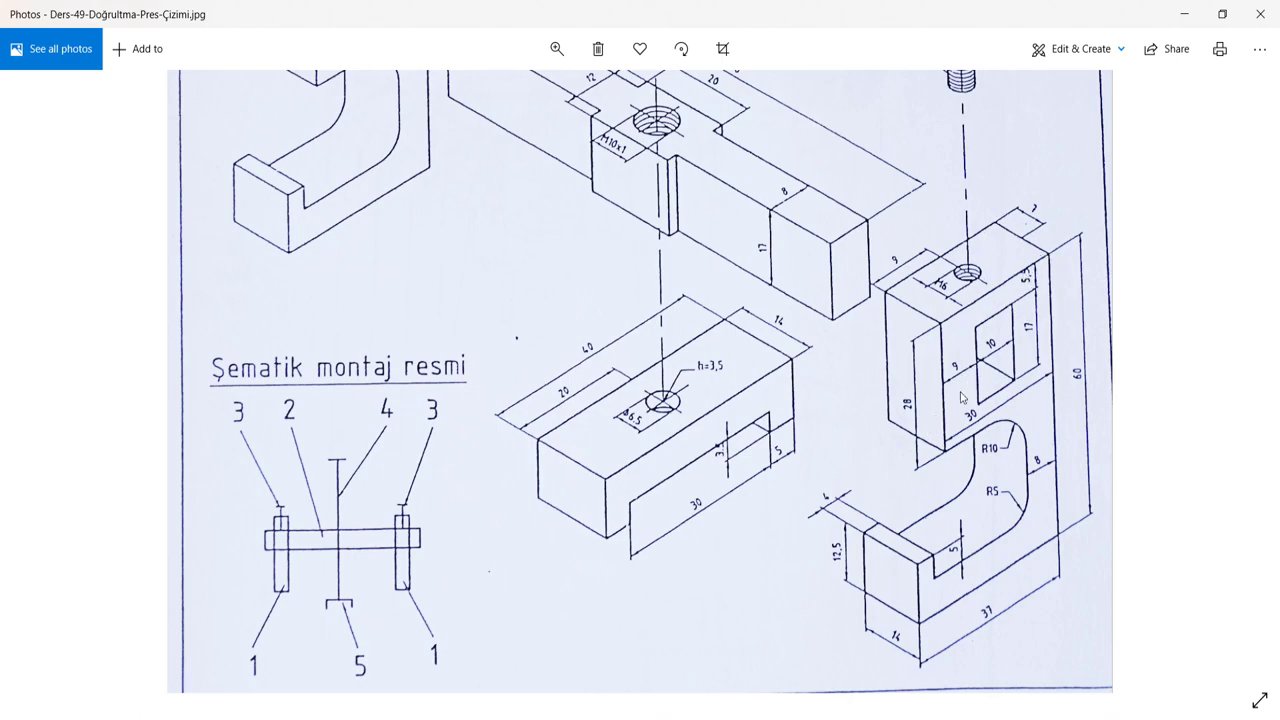
- Pan the press drawing to read the C-frame dimensions, then minimize Photos
{"action": "left_click_drag", "start_coordinate": [800, 237], "coordinate": [585, 279]}
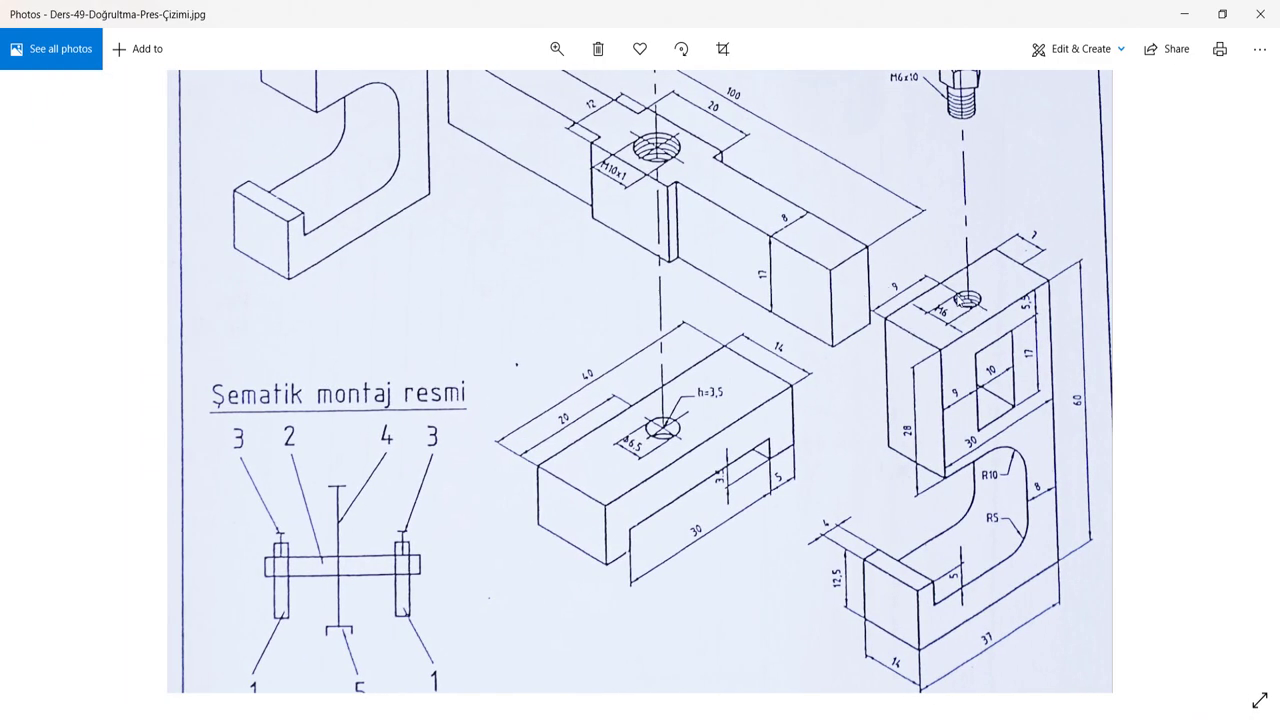
{"action": "left_click", "coordinate": [958, 298]}
{"action": "left_click", "coordinate": [1184, 14]}
- Draw an 18 mm line leftward from the 60 mm line's top end
{"action": "key", "text": "l"}
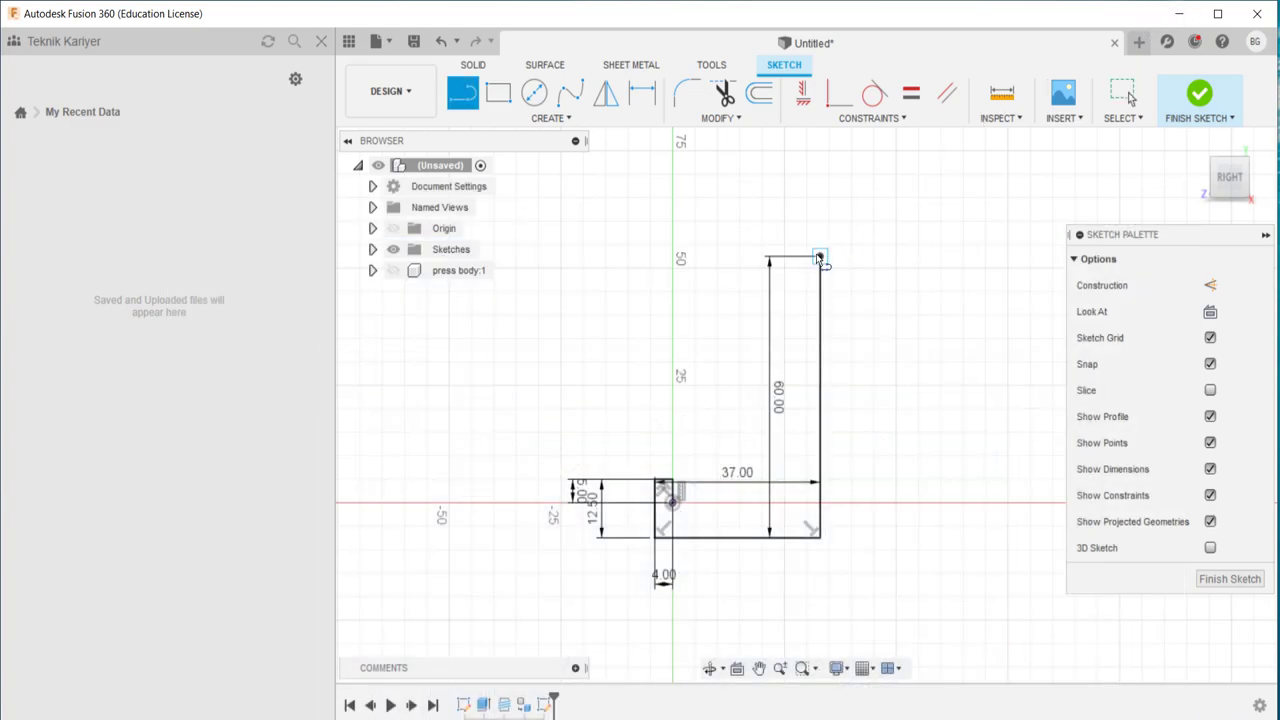
{"action": "left_click", "coordinate": [820, 257]}
{"action": "type", "text": "18"}
{"action": "key", "text": "Return"}
{"action": "key", "text": "Escape"}
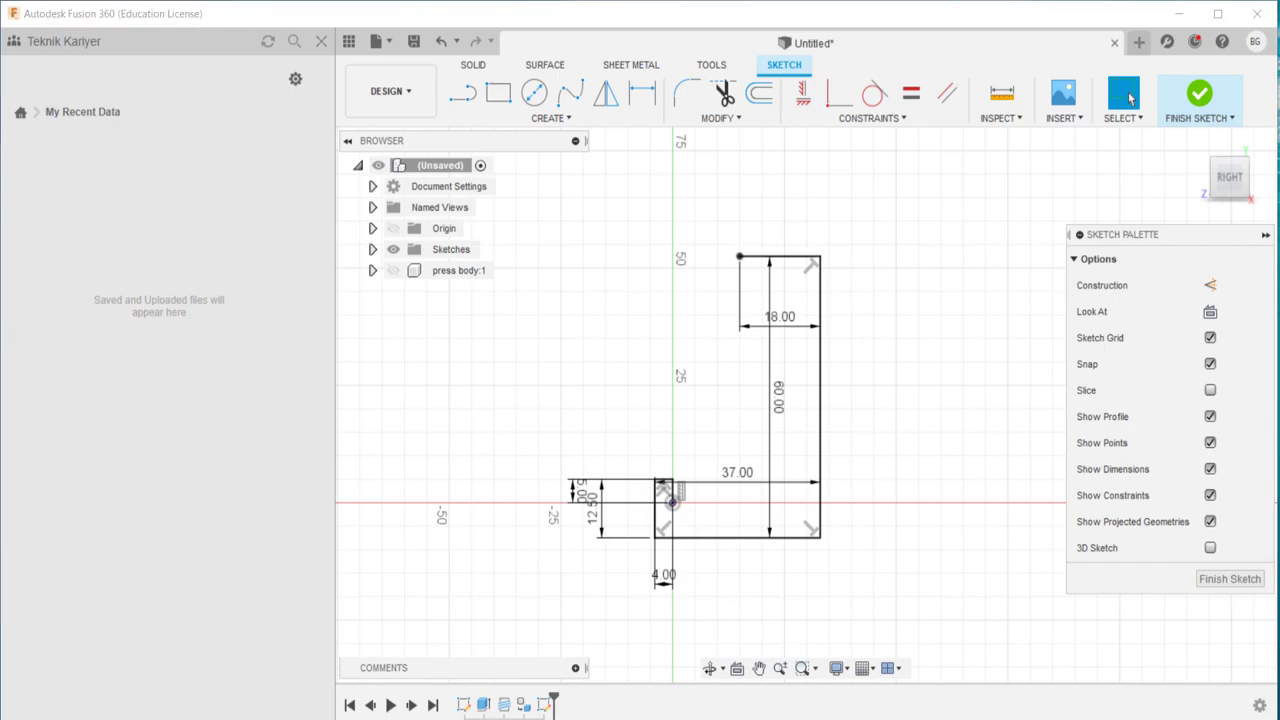
- After checking the reference drawing, change the top edge dimension from 18 to 30 mm
{"action": "left_click", "coordinate": [785, 650]}
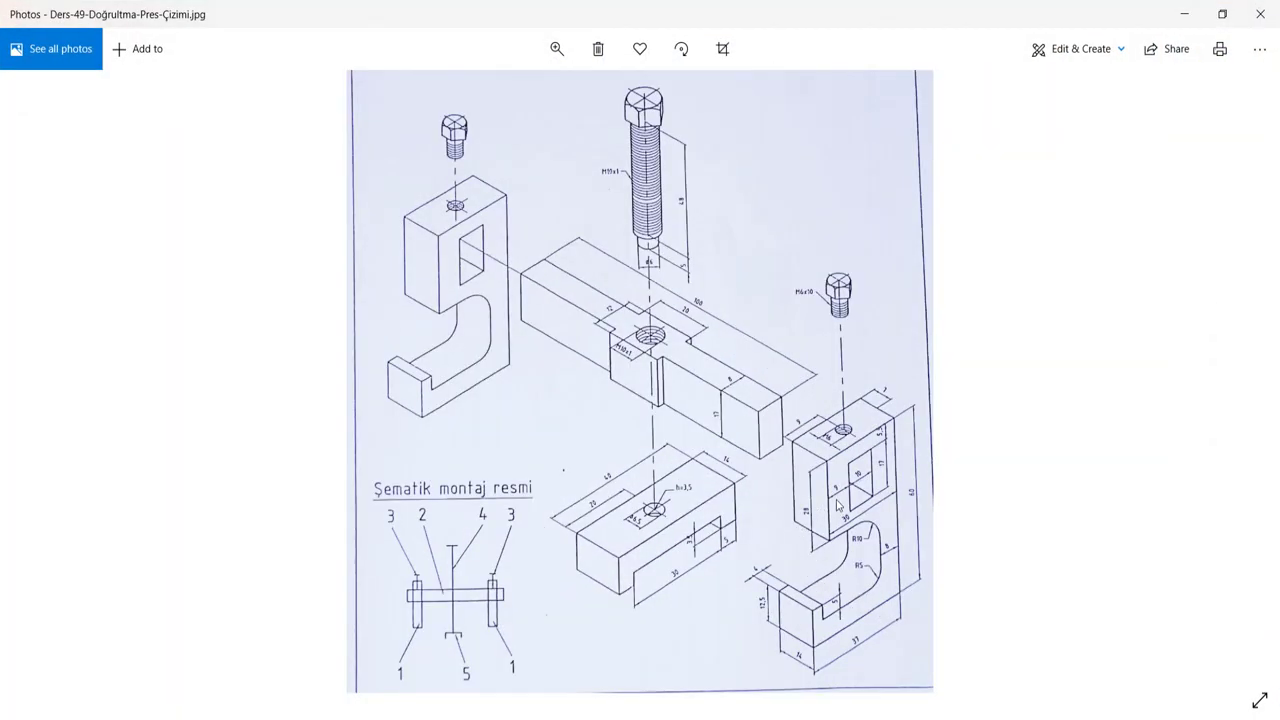
{"action": "scroll", "coordinate": [866, 552], "scroll_direction": "up", "scroll_amount": 1}
{"action": "scroll", "coordinate": [867, 558], "scroll_direction": "up", "scroll_amount": 2}
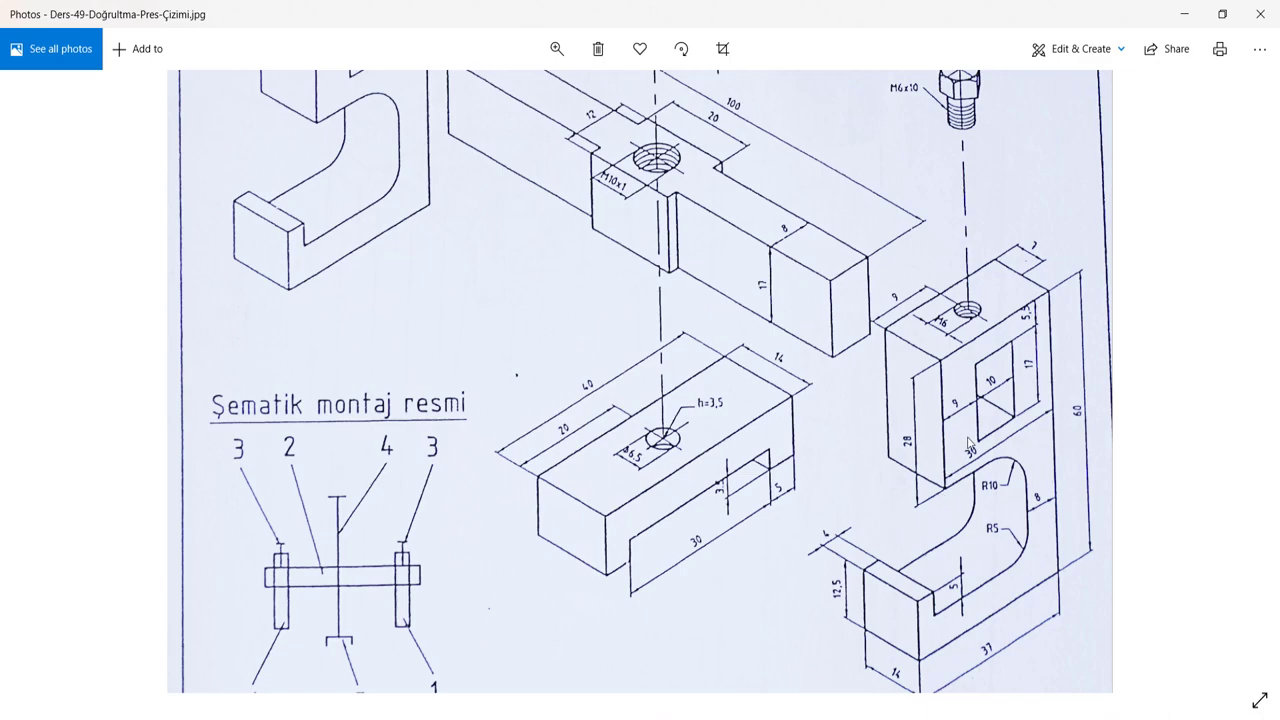
{"action": "left_click", "coordinate": [1184, 14]}
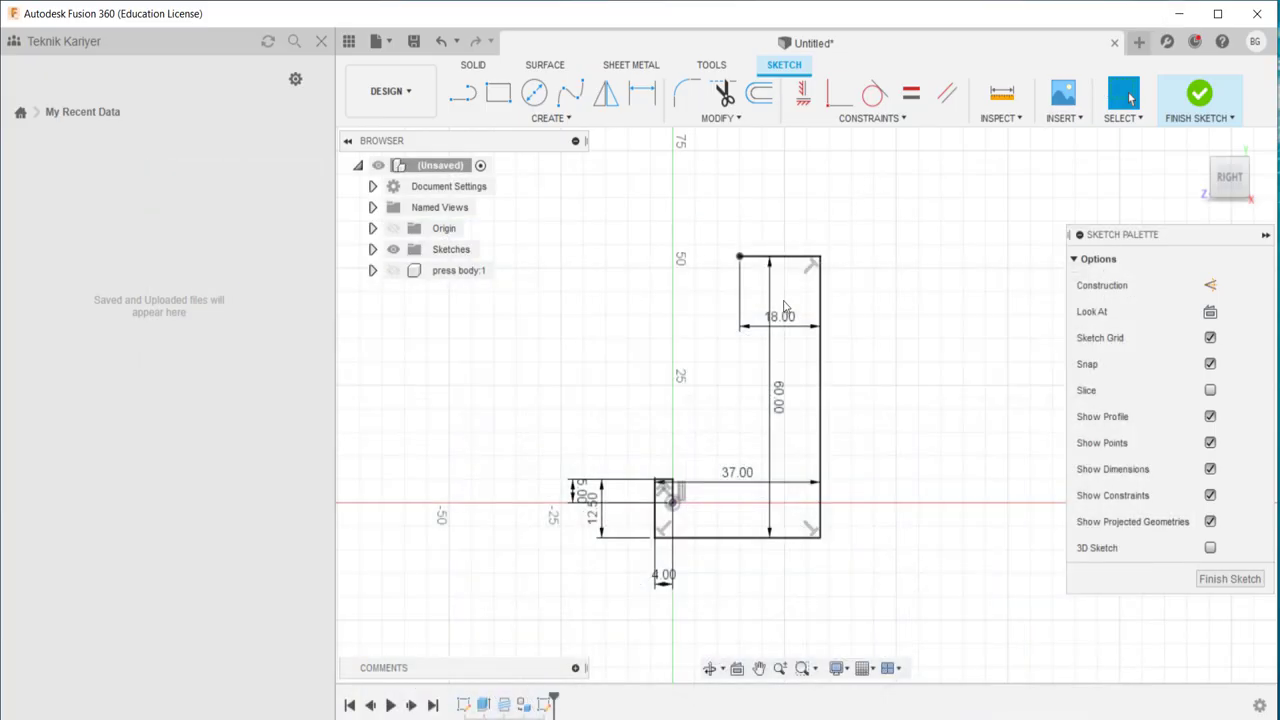
{"action": "double_click", "coordinate": [777, 315]}
{"action": "type", "text": "30"}
{"action": "key", "text": "Return"}
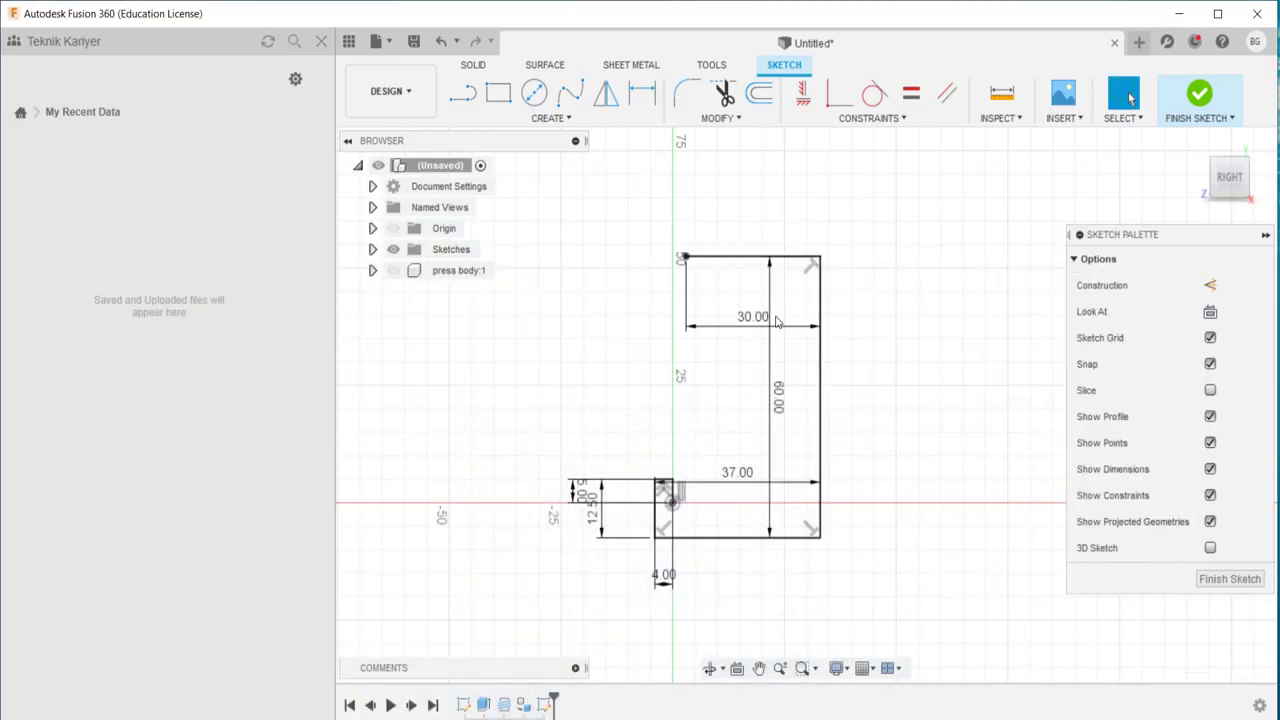
- Draw a 28 mm line down from the top edge's left end and recheck the drawing
{"action": "middle_click_drag", "start_coordinate": [651, 271], "coordinate": [740, 317]}
{"action": "key", "text": "l"}
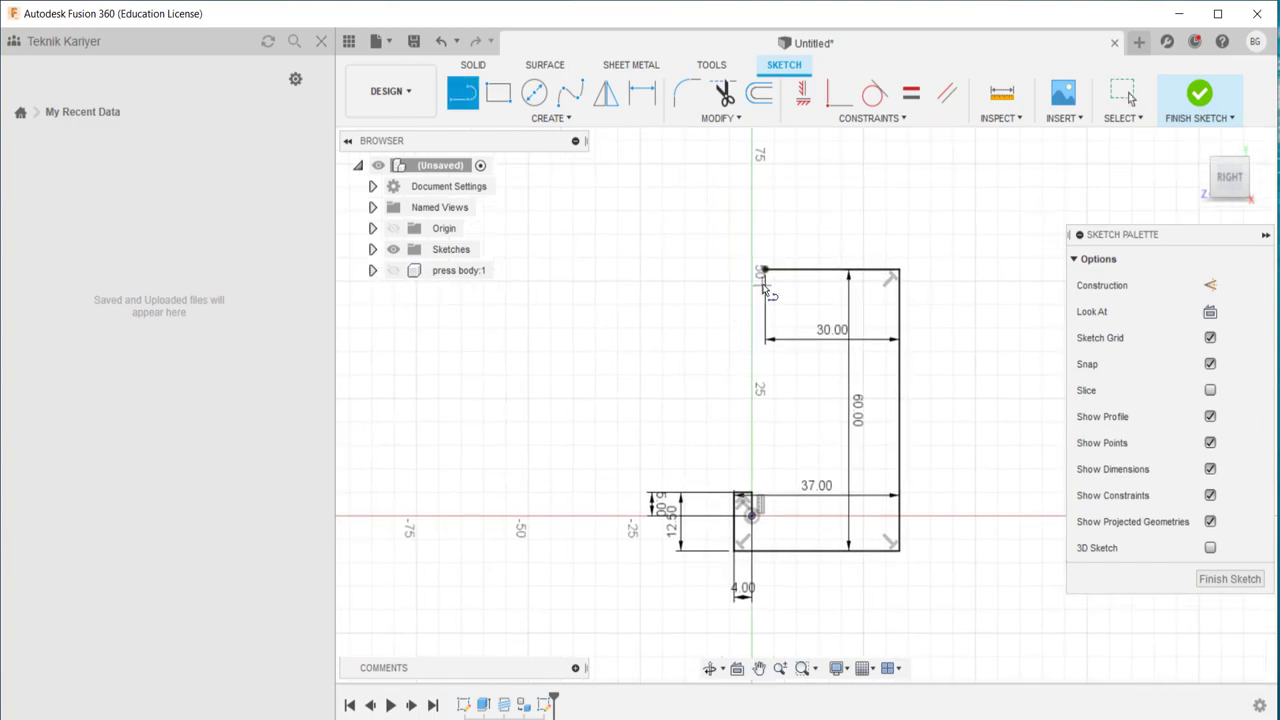
{"action": "left_click_drag", "start_coordinate": [763, 270], "coordinate": [765, 400]}
{"action": "type", "text": "28"}
{"action": "key", "text": "Return"}
{"action": "key", "text": "Escape"}
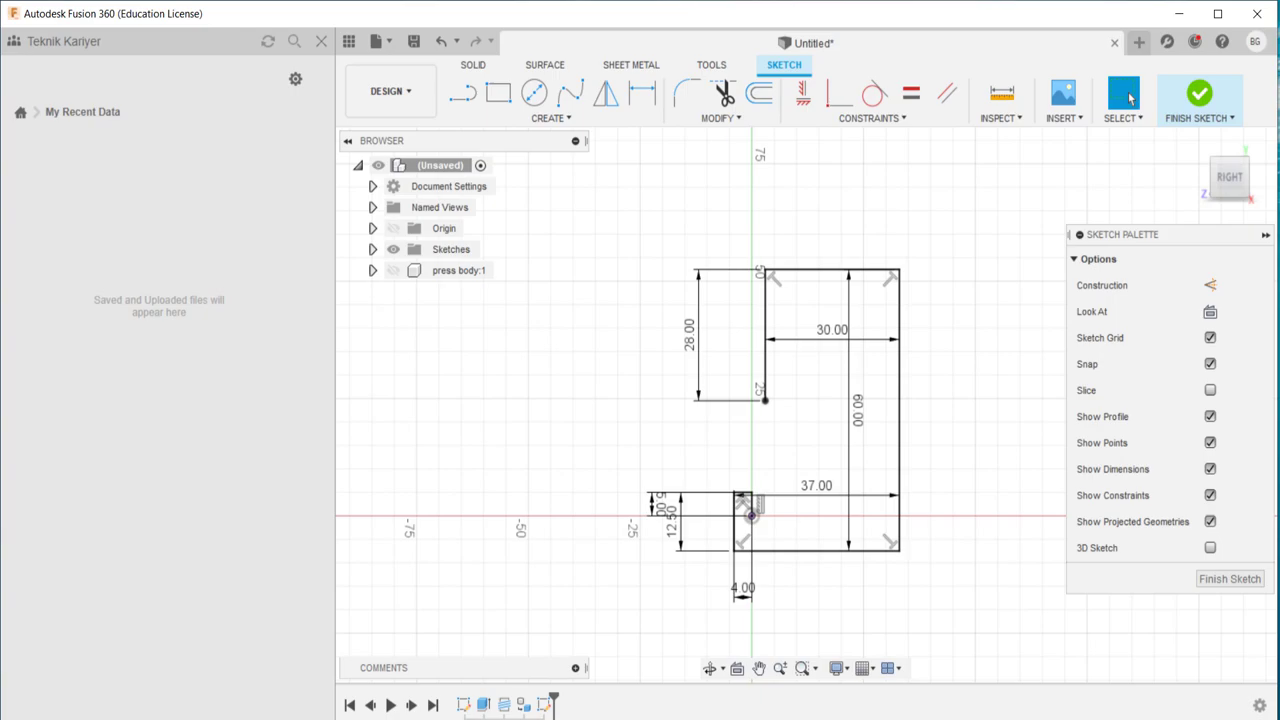
{"action": "key", "text": "alt+Tab"}
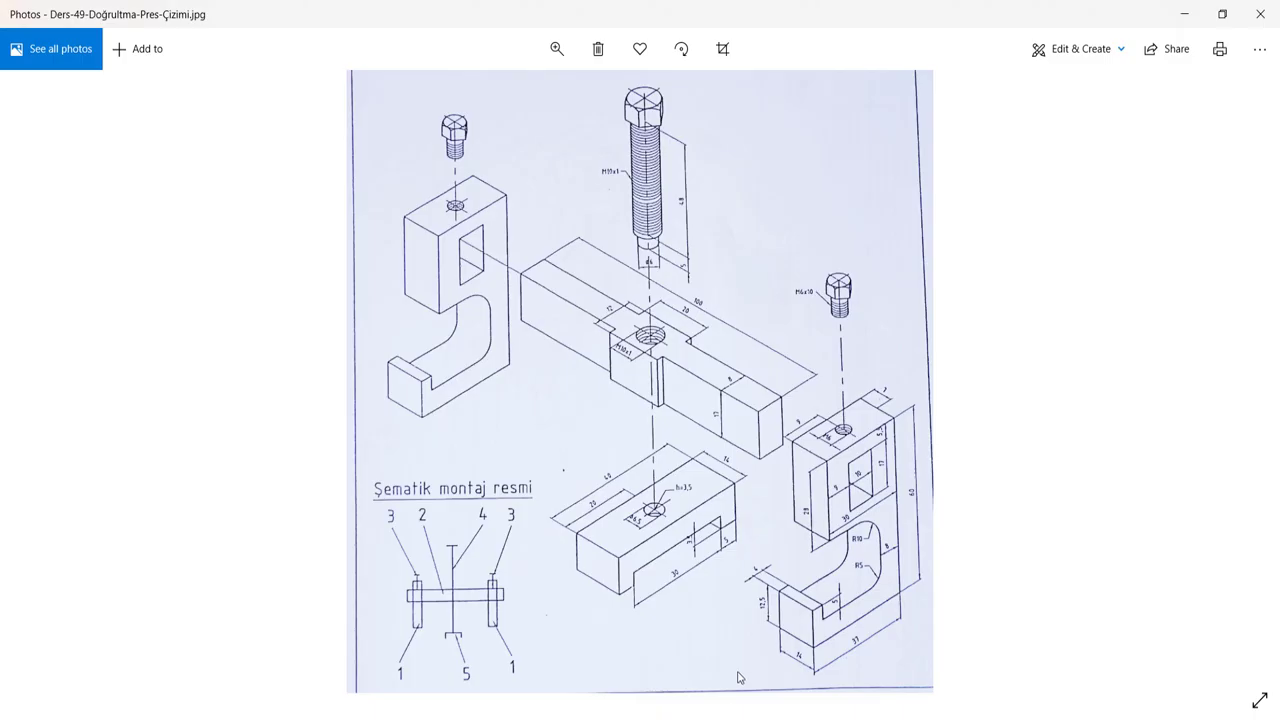
{"action": "left_click", "coordinate": [706, 716]}
{"action": "scroll", "coordinate": [880, 461], "scroll_direction": "up", "scroll_amount": 2}
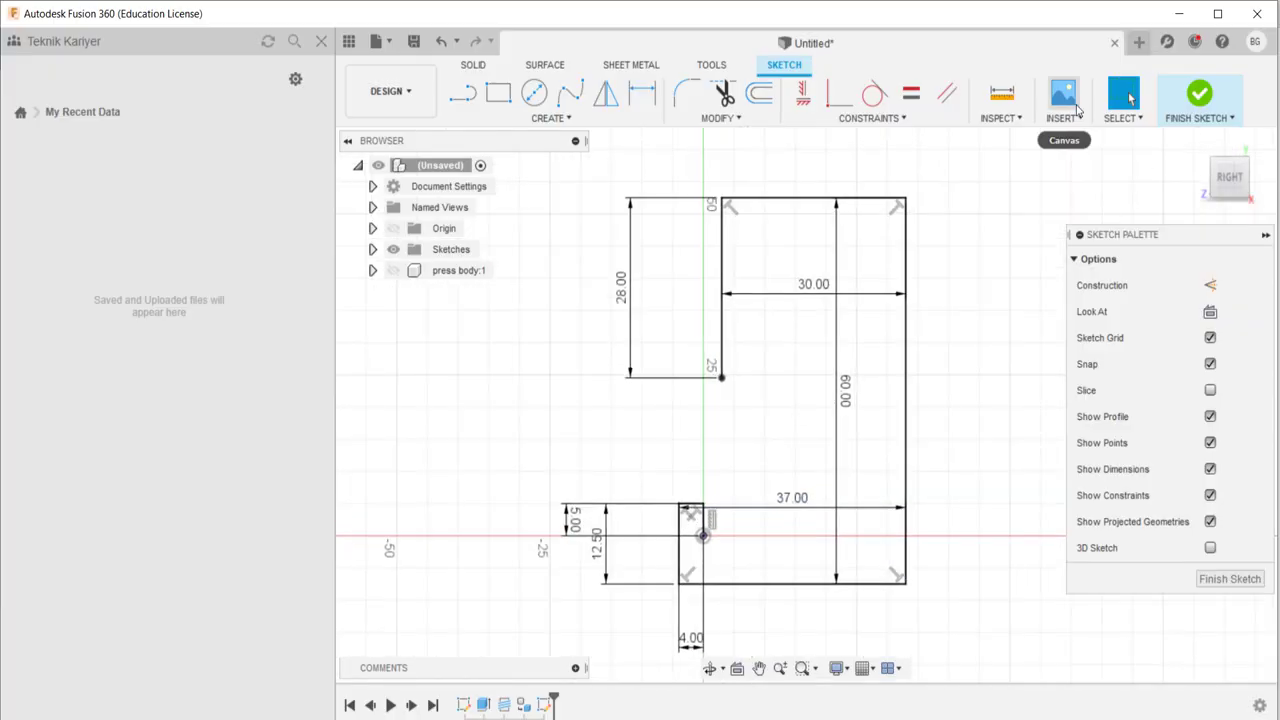
- Offset the 60 mm right vertical edge inward by 8 mm
{"action": "left_click", "coordinate": [759, 93]}
{"action": "left_click", "coordinate": [906, 410]}
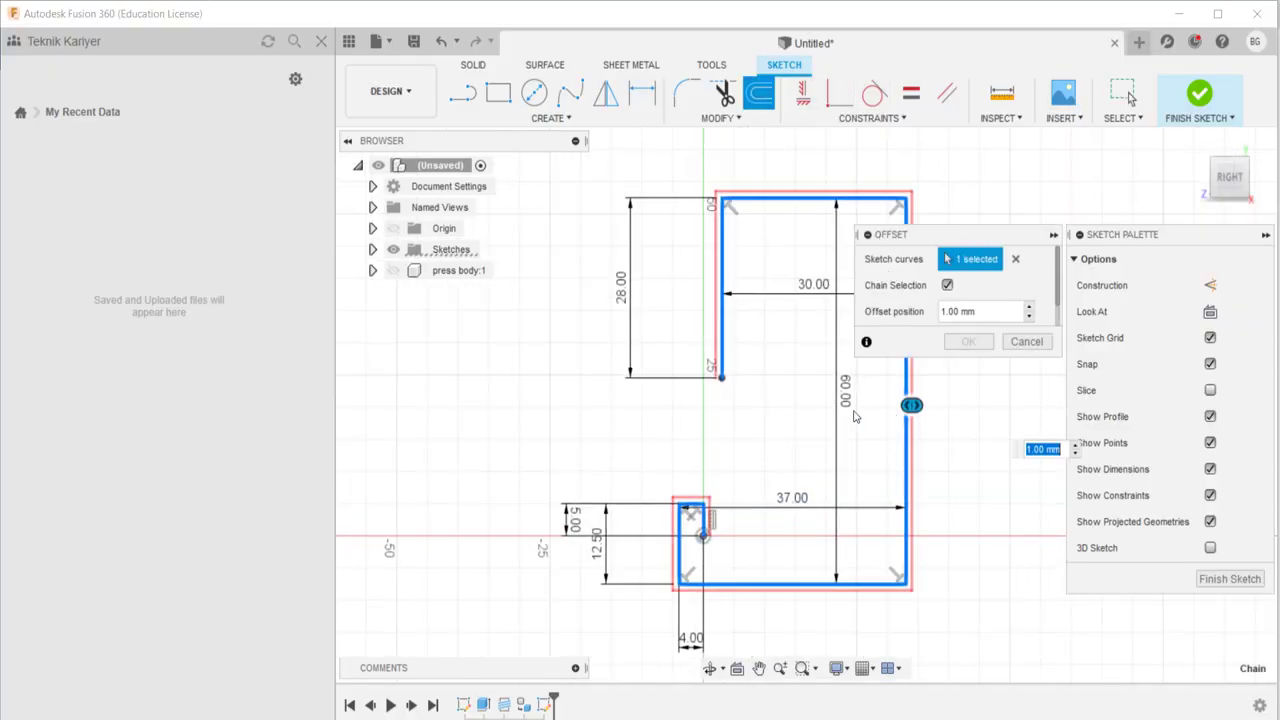
{"action": "left_click", "coordinate": [1026, 341]}
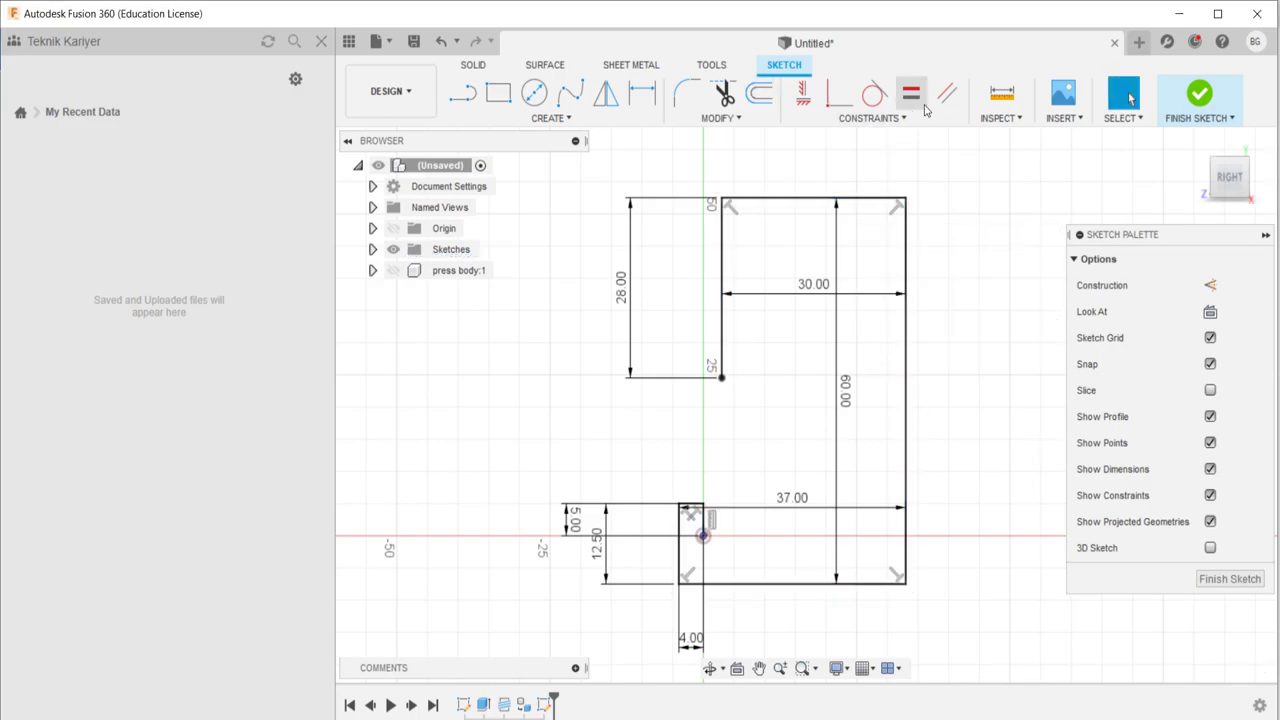
{"action": "left_click", "coordinate": [759, 93]}
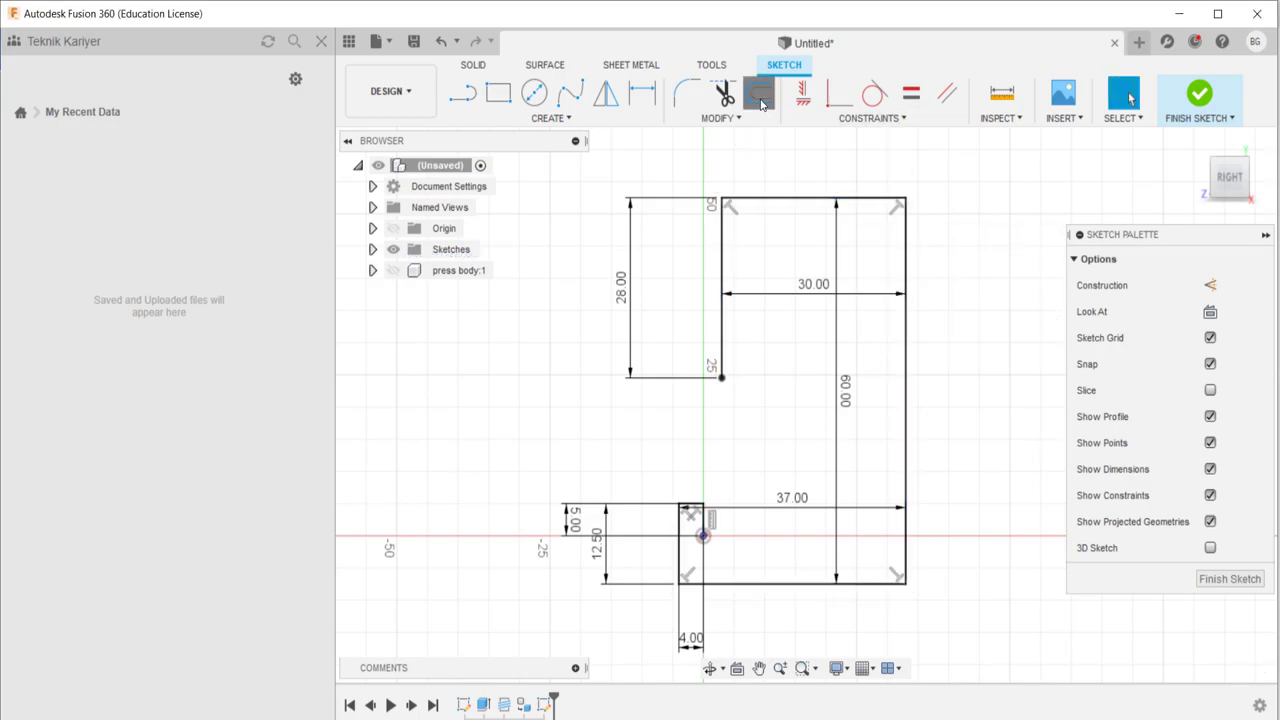
{"action": "left_click", "coordinate": [906, 430]}
{"action": "type", "text": "8"}
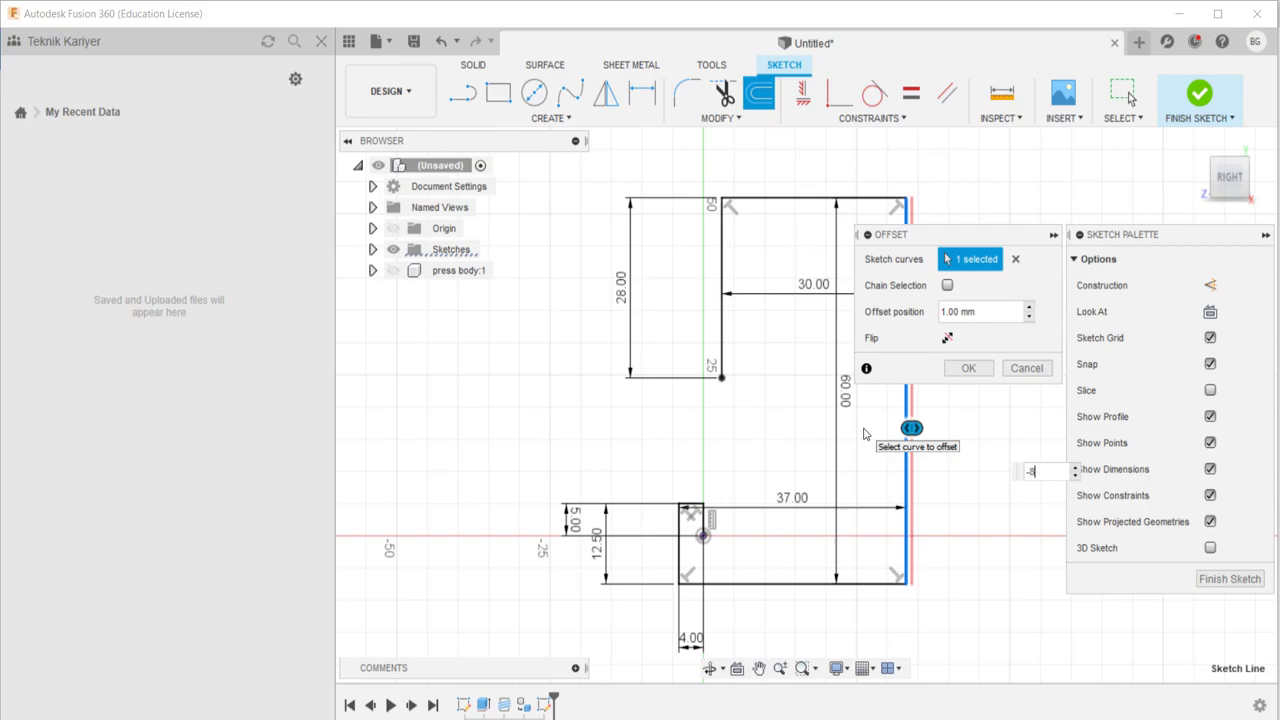
{"action": "key", "text": "Return"}
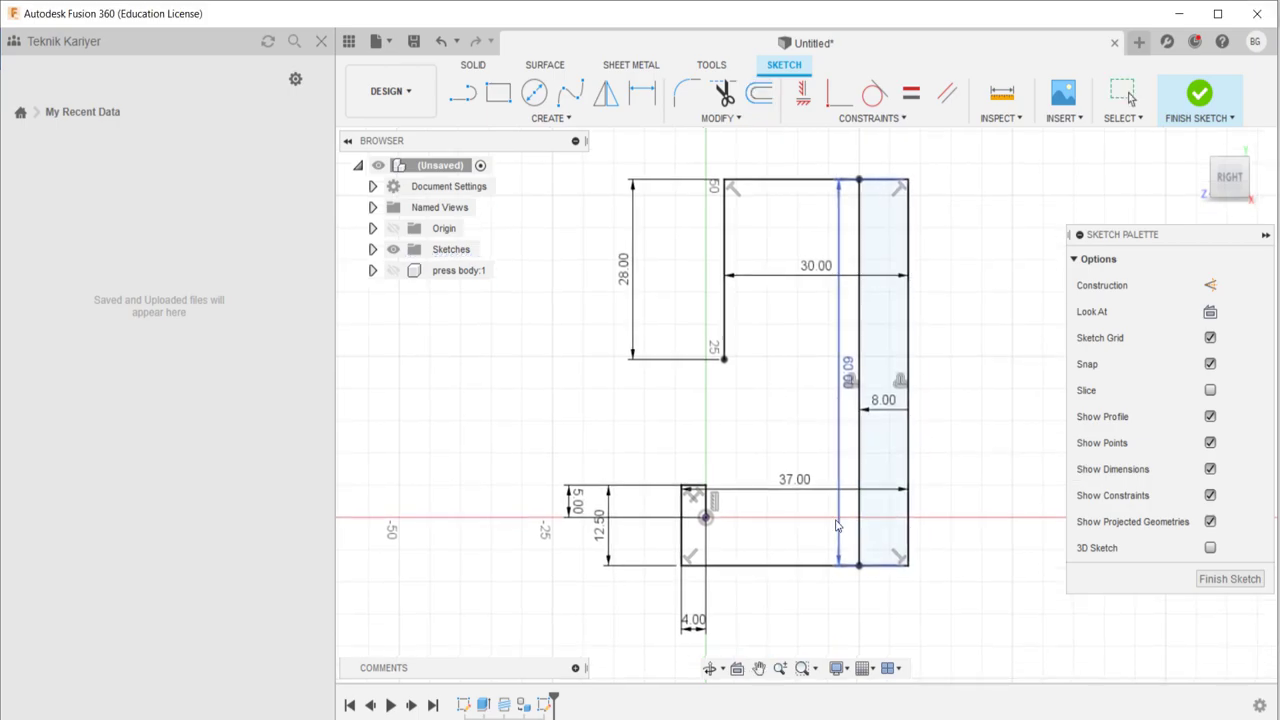
{"action": "scroll", "coordinate": [770, 480], "scroll_direction": "up", "scroll_amount": 2}
{"action": "scroll", "coordinate": [731, 516], "scroll_direction": "up", "scroll_amount": 1}
- Draw horizontal lines to the offset edge from the sketch origin and the inner corner
{"action": "key", "text": "l"}
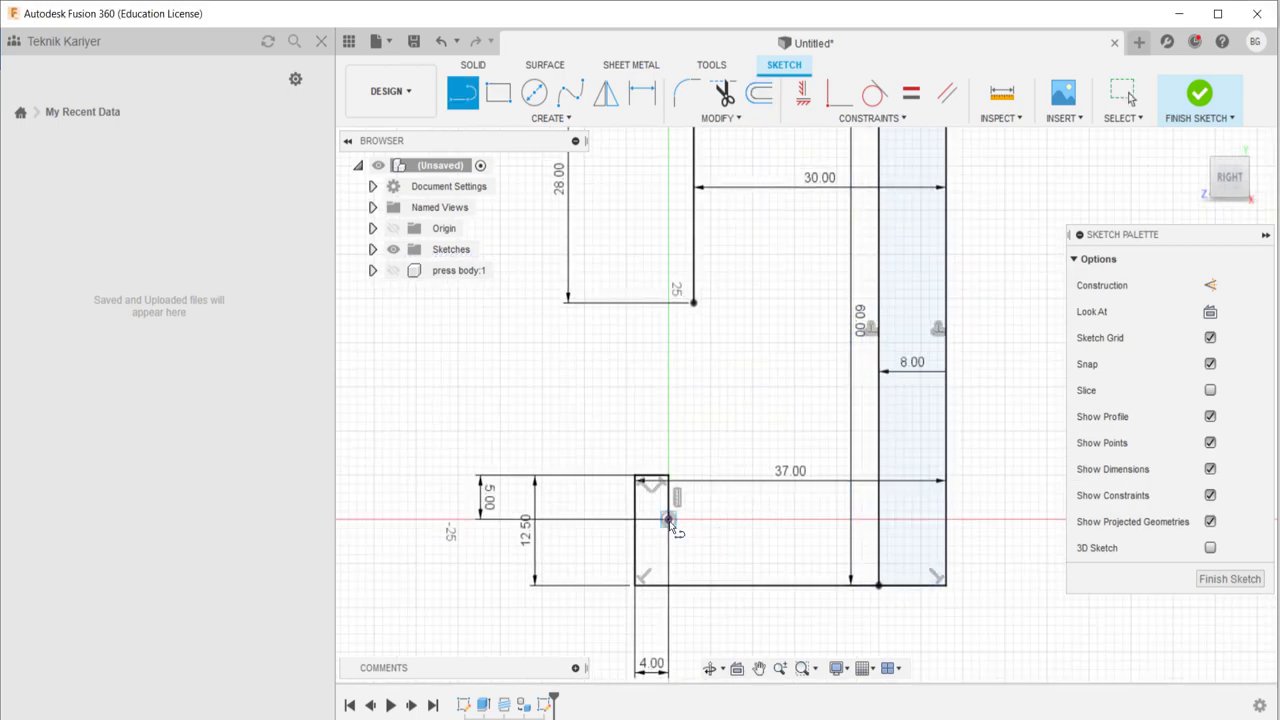
{"action": "left_click", "coordinate": [668, 519]}
{"action": "left_click", "coordinate": [880, 520]}
{"action": "scroll", "coordinate": [880, 520], "scroll_direction": "down", "scroll_amount": 1}
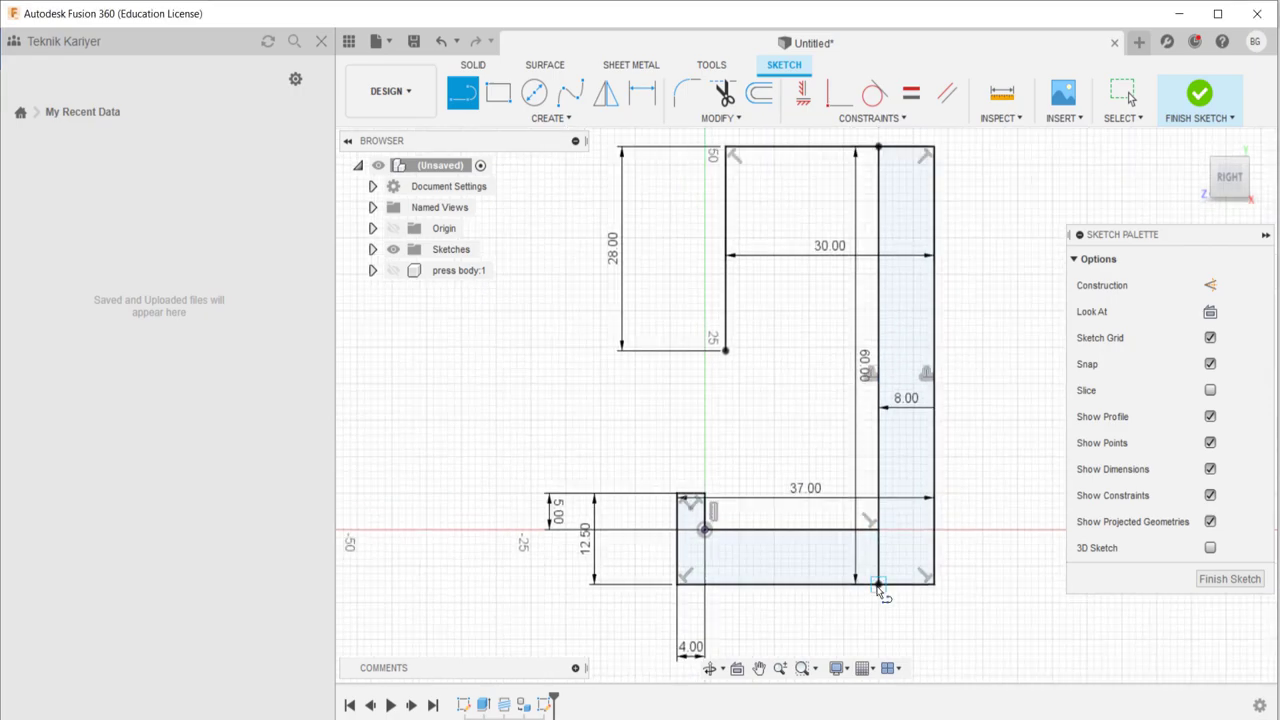
{"action": "key", "text": "Escape"}
{"action": "scroll", "coordinate": [765, 313], "scroll_direction": "down", "scroll_amount": 1}
{"action": "key", "text": "l"}
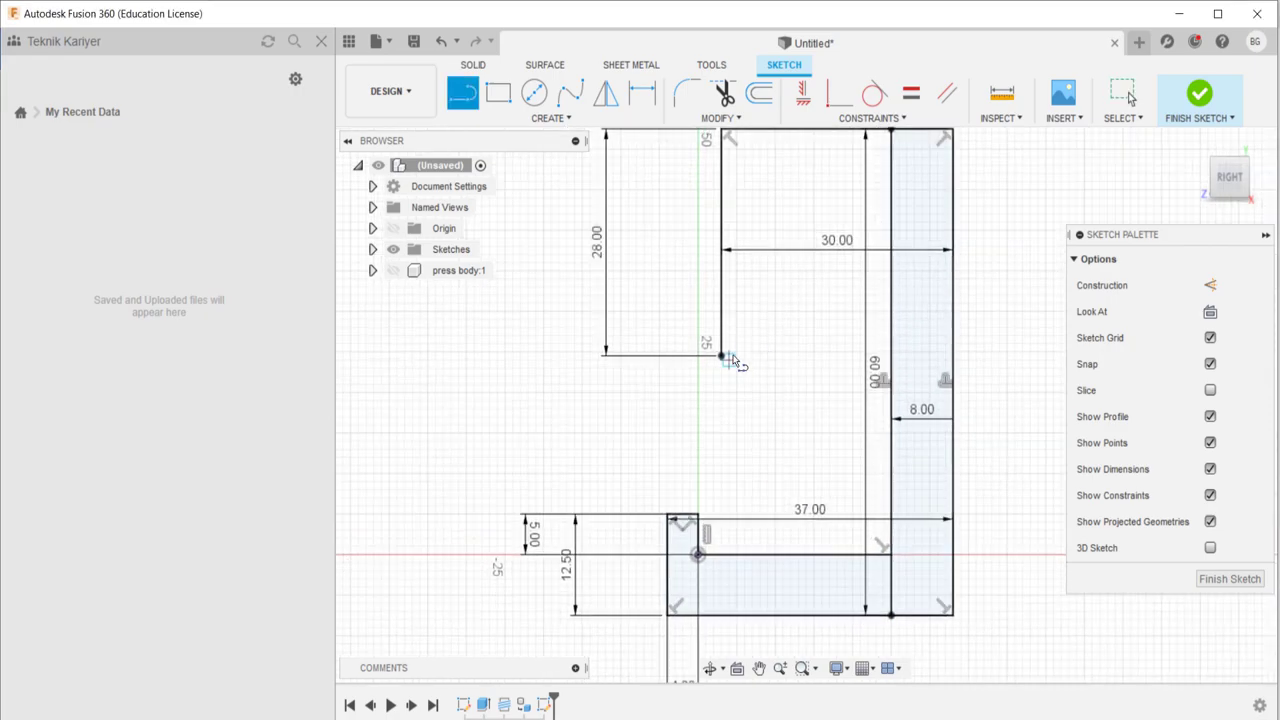
{"action": "left_click", "coordinate": [721, 355]}
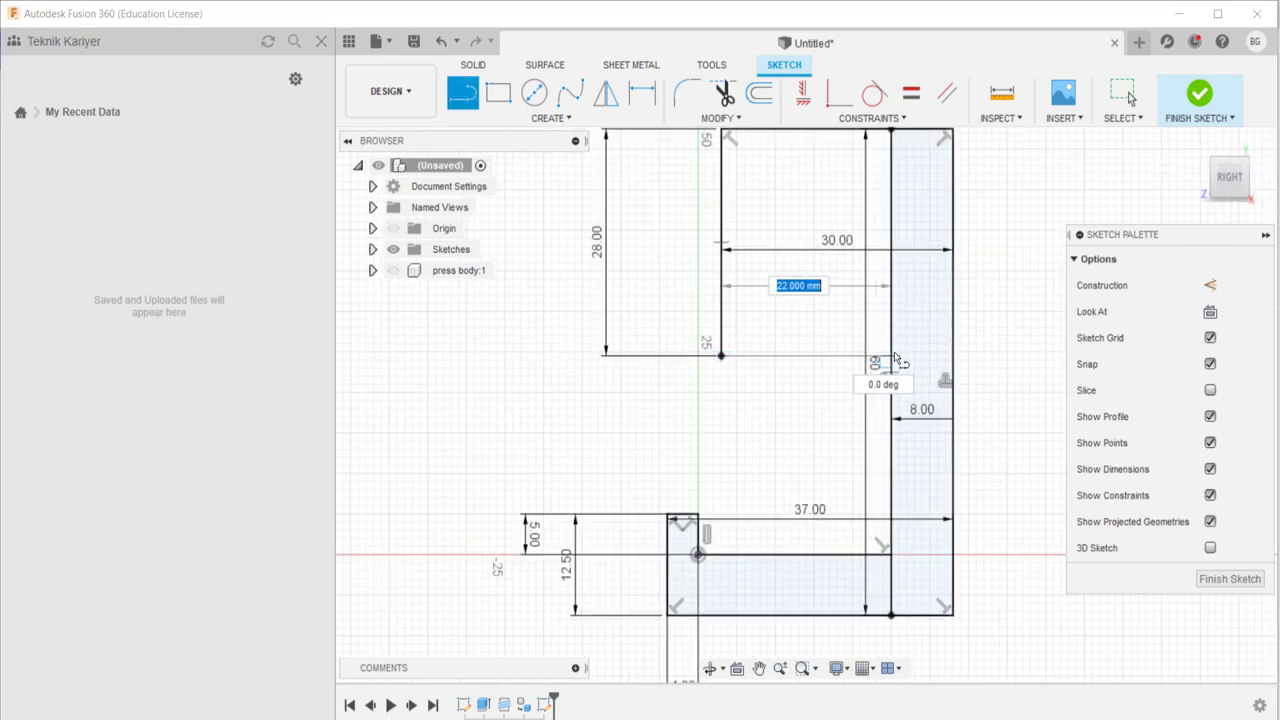
{"action": "left_click", "coordinate": [891, 355]}
{"action": "key", "text": "Escape"}
- Trim the surplus inner vertical line segments, undoing the mistaken first trim
{"action": "left_click", "coordinate": [725, 92]}
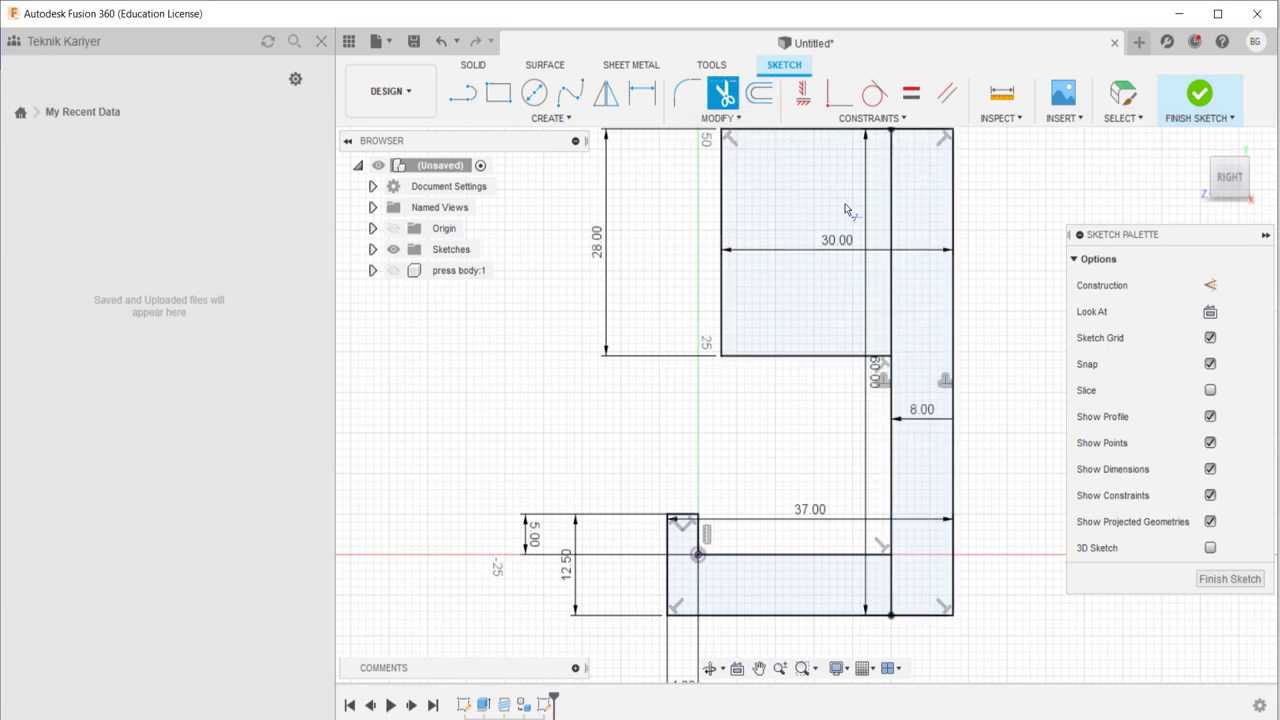
{"action": "left_click", "coordinate": [889, 205]}
{"action": "left_click", "coordinate": [893, 562]}
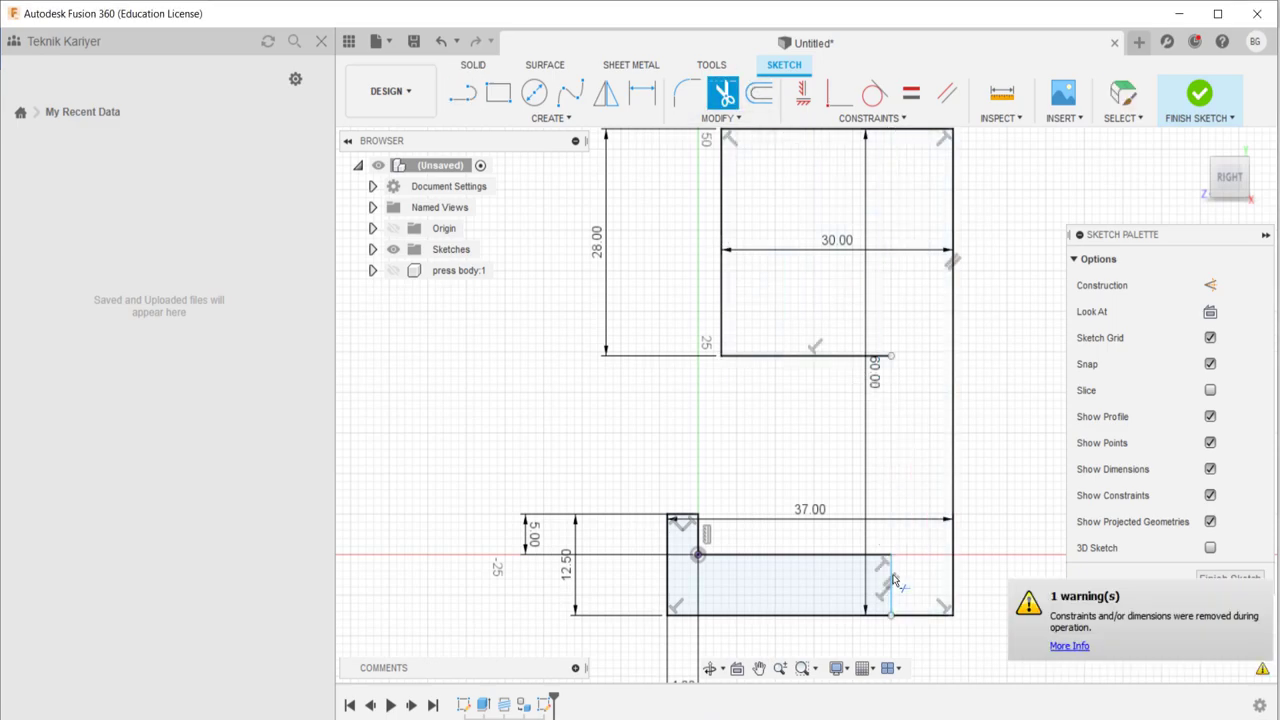
{"action": "key", "text": "Escape"}
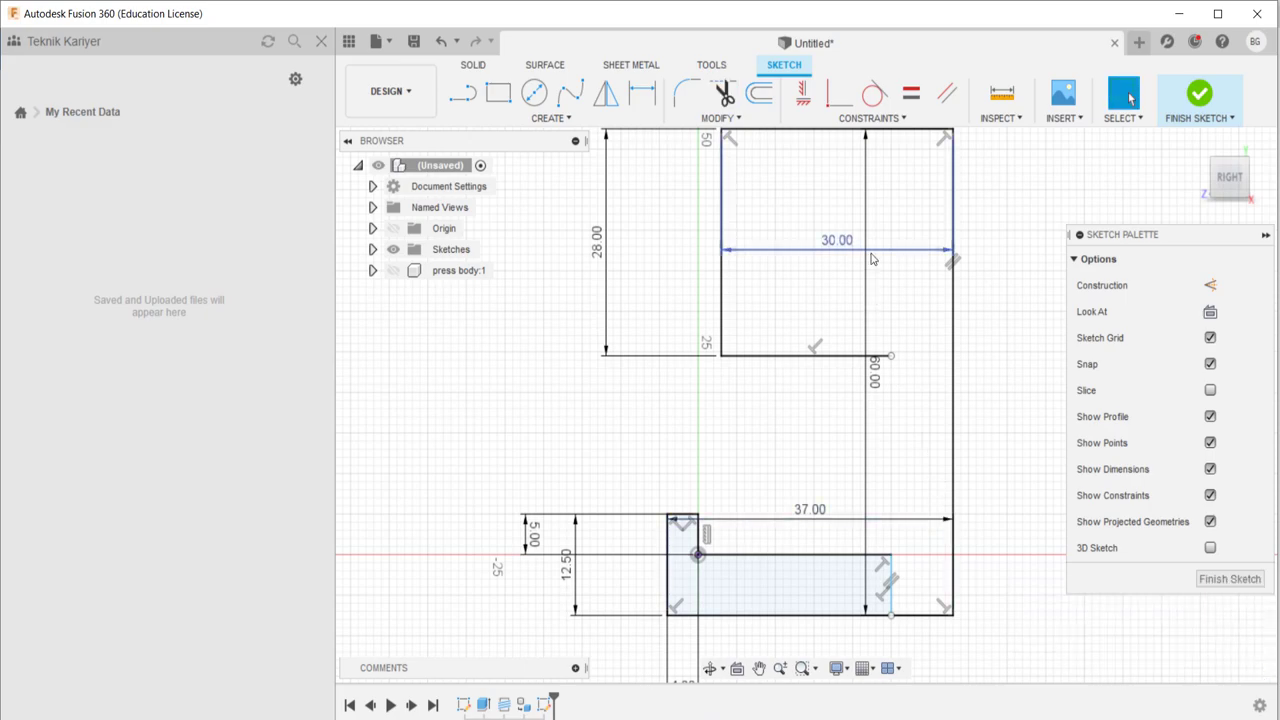
{"action": "key", "text": "ctrl+z"}
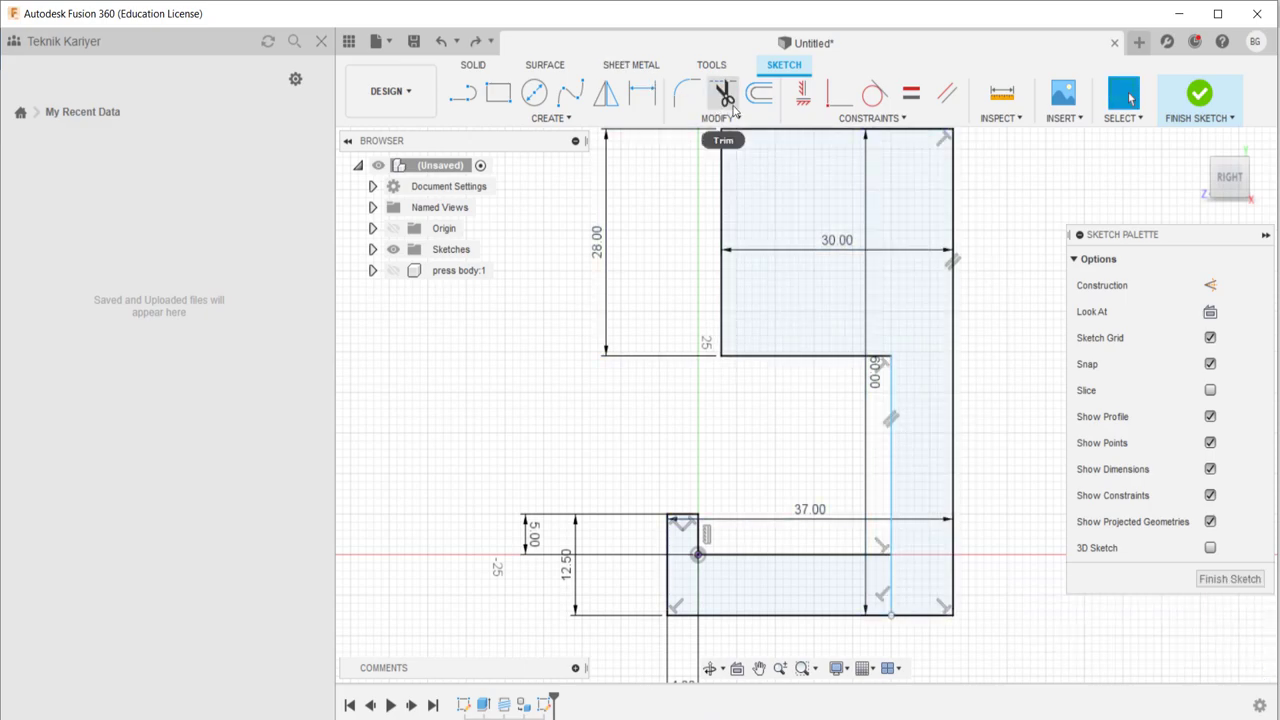
{"action": "left_click", "coordinate": [725, 92]}
{"action": "left_click", "coordinate": [889, 594]}
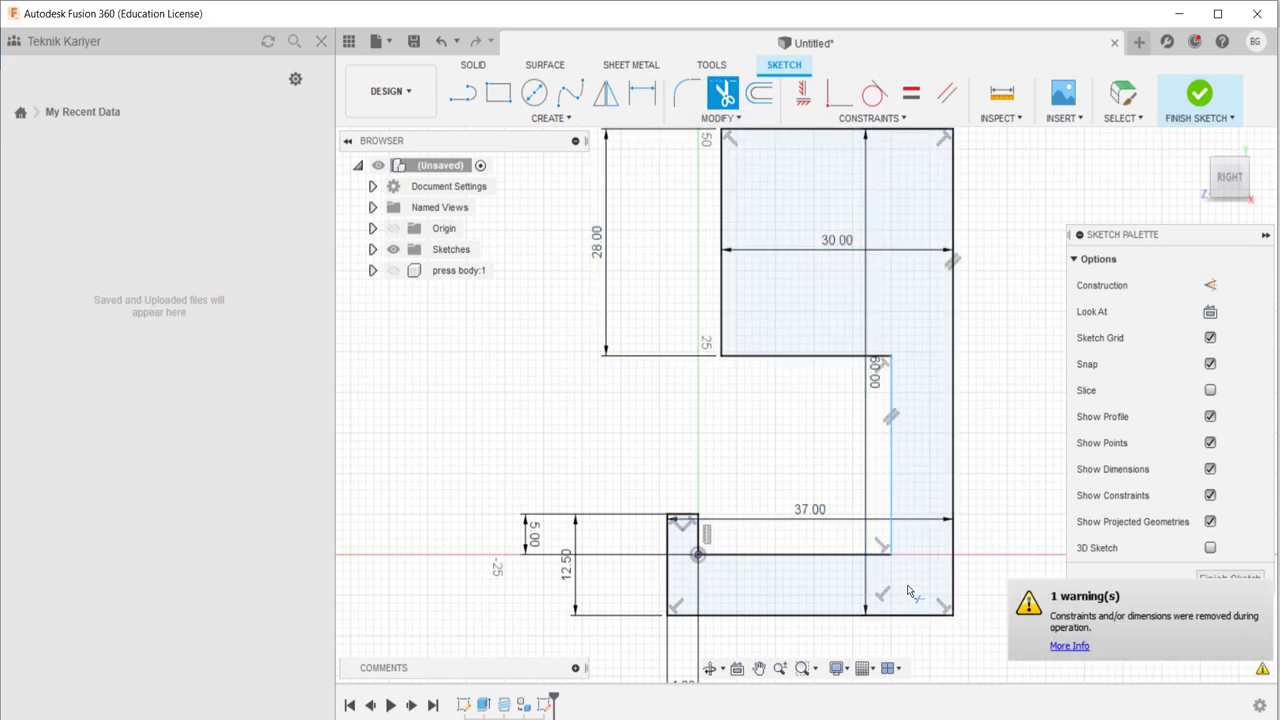
{"action": "scroll", "coordinate": [900, 500], "scroll_direction": "up", "scroll_amount": 4}
{"action": "key", "text": "Escape"}
{"action": "scroll", "coordinate": [900, 474], "scroll_direction": "down", "scroll_amount": 3}
{"action": "scroll", "coordinate": [866, 409], "scroll_direction": "up", "scroll_amount": 1}
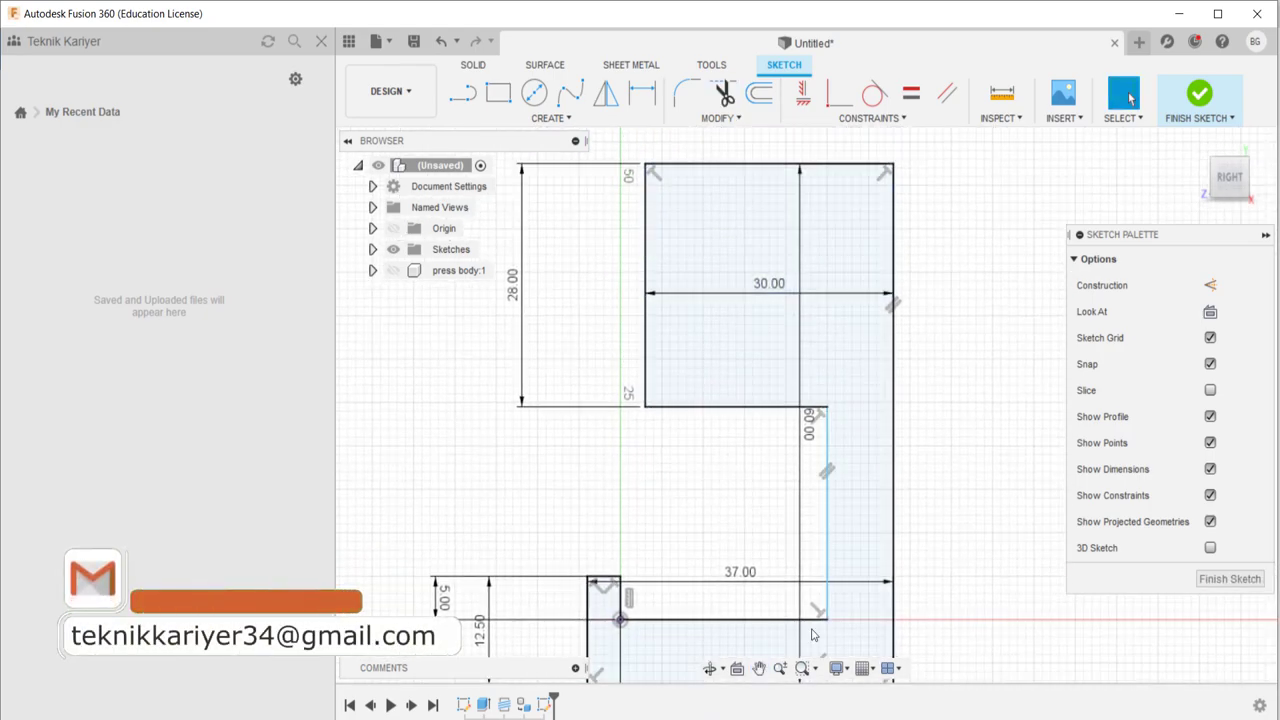
- Draw a 2-point rectangle inside the C-frame's top block and compare with the drawing
{"action": "left_click", "coordinate": [498, 92]}
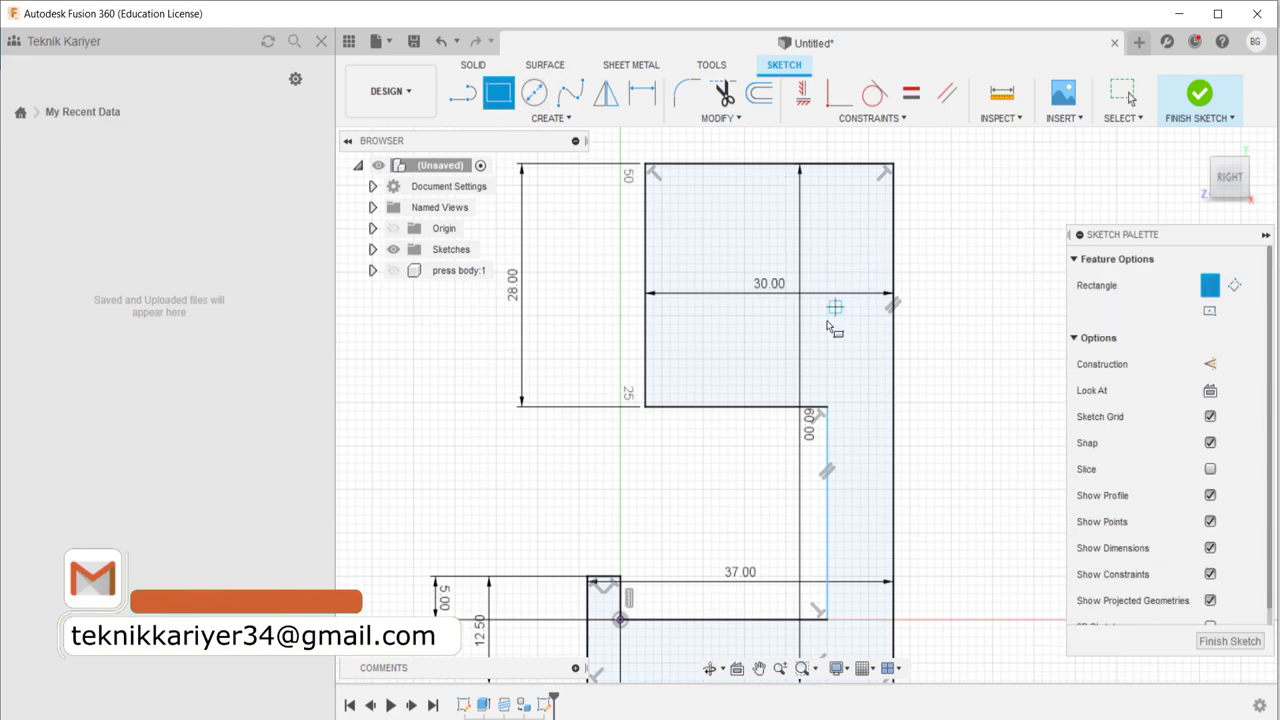
{"action": "left_click", "coordinate": [737, 350]}
{"action": "left_click", "coordinate": [811, 220]}
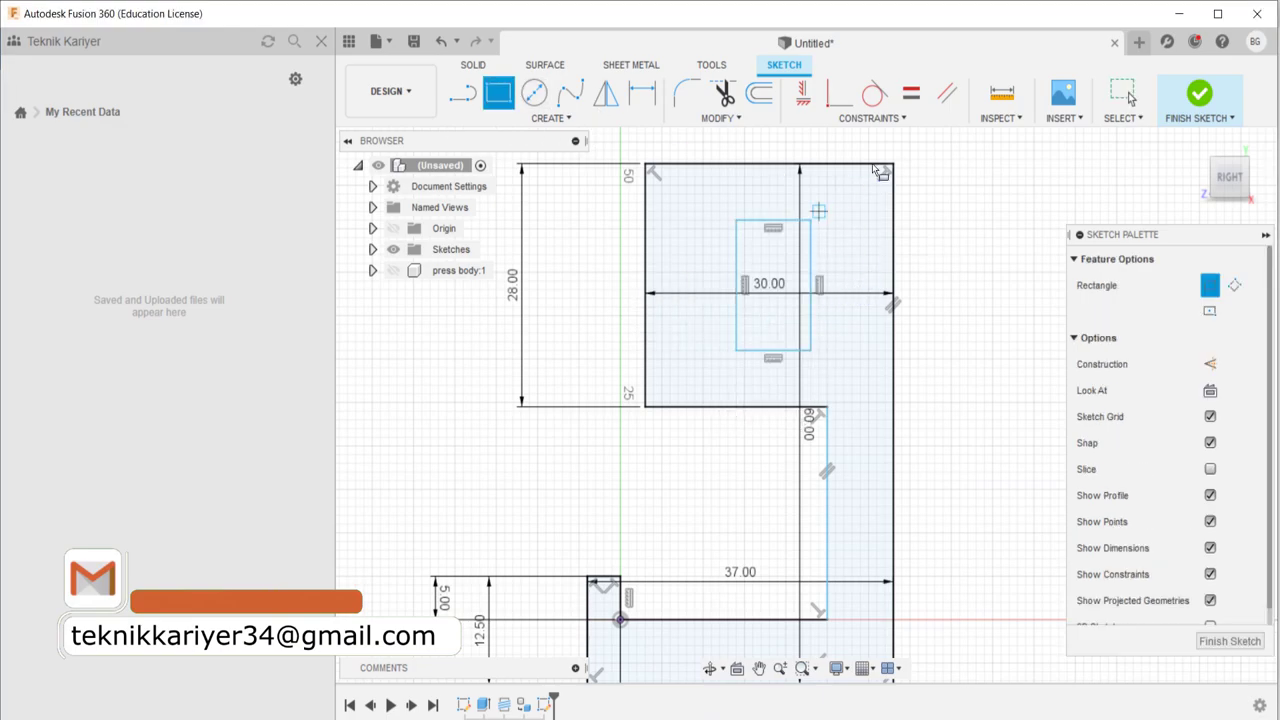
{"action": "key", "text": "Escape"}
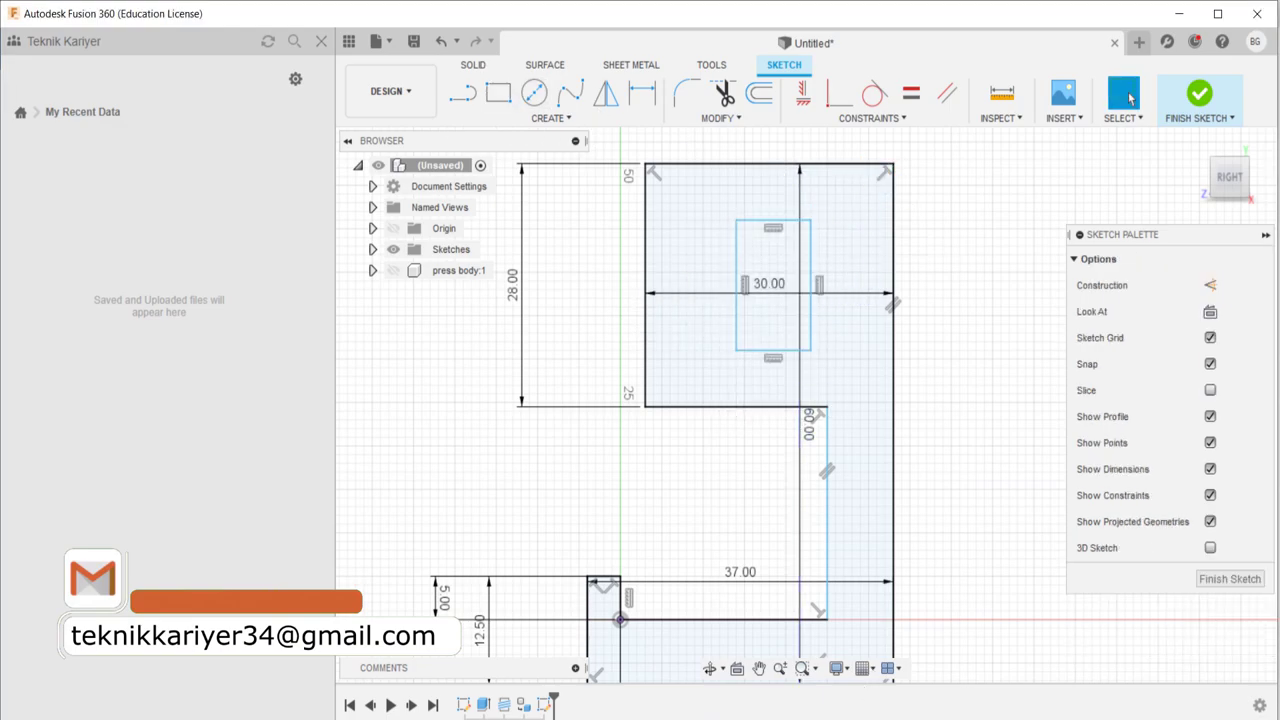
{"action": "left_click", "coordinate": [771, 640]}
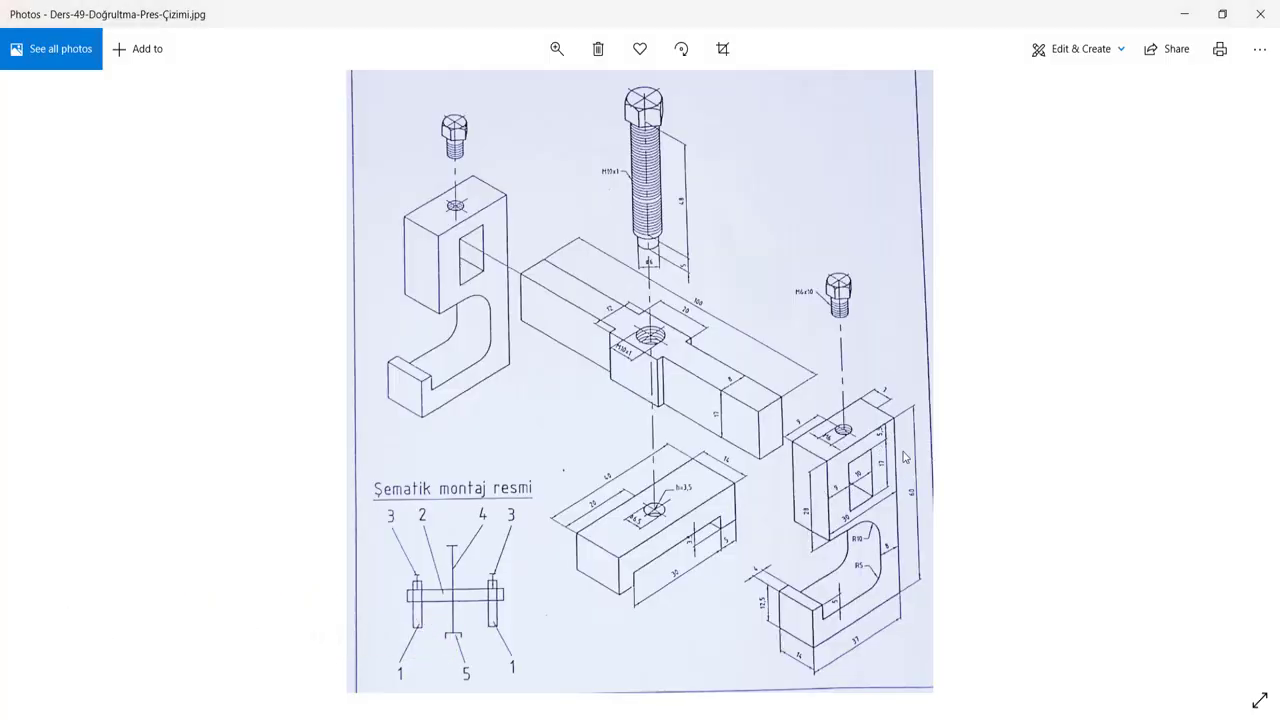
{"action": "left_click", "coordinate": [1190, 16]}
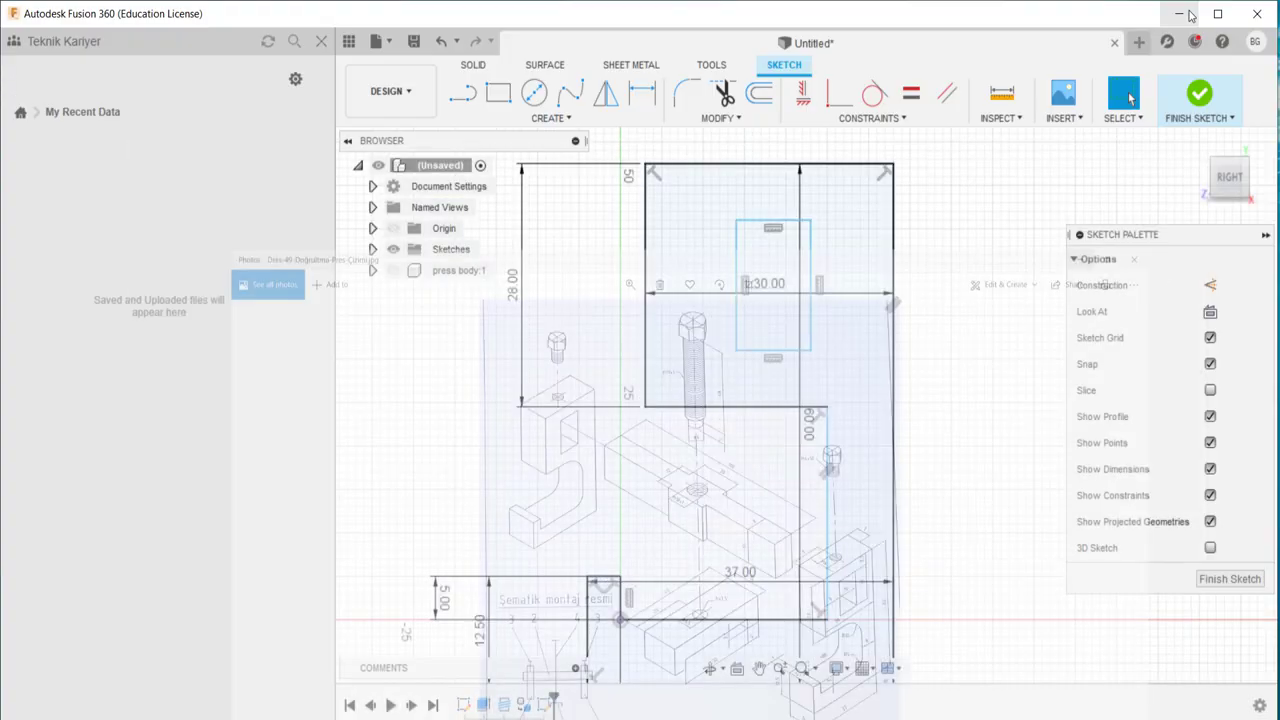
- Set the window's 9 mm offset from the left edge, discarding a stray width dimension
{"action": "key", "text": "d"}
{"action": "left_click", "coordinate": [737, 270]}
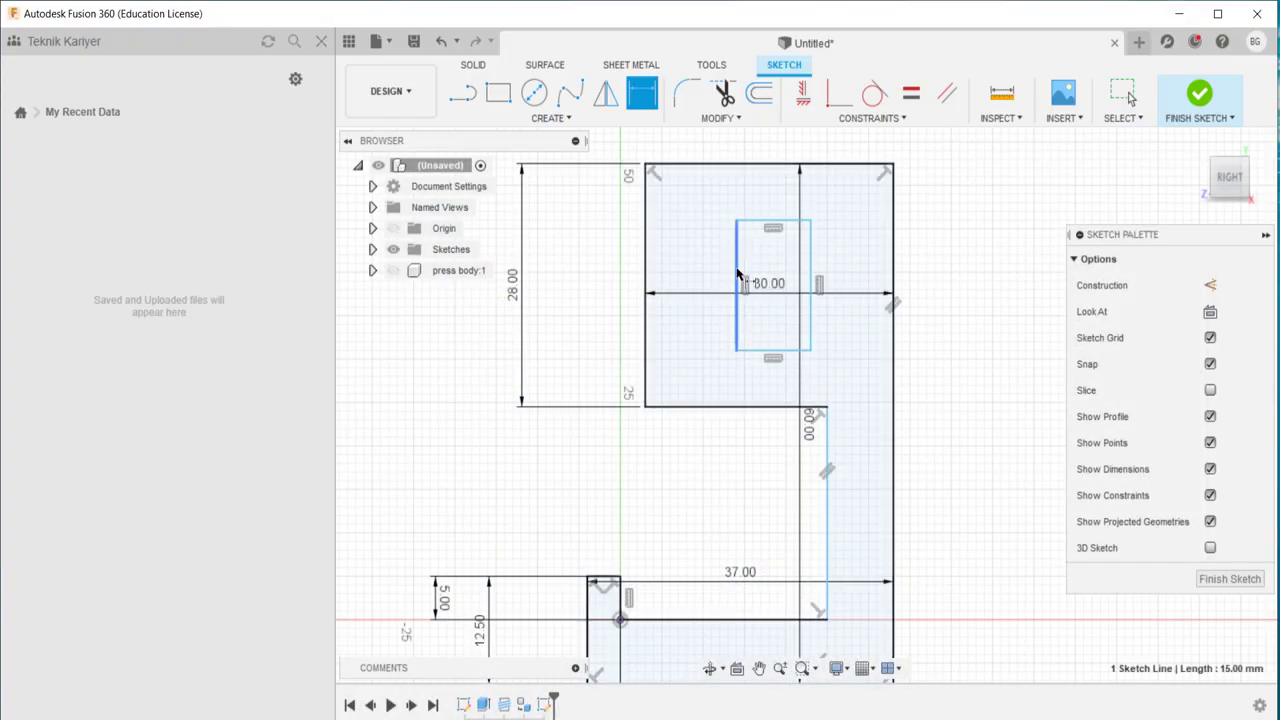
{"action": "left_click", "coordinate": [647, 265]}
{"action": "left_click", "coordinate": [682, 248]}
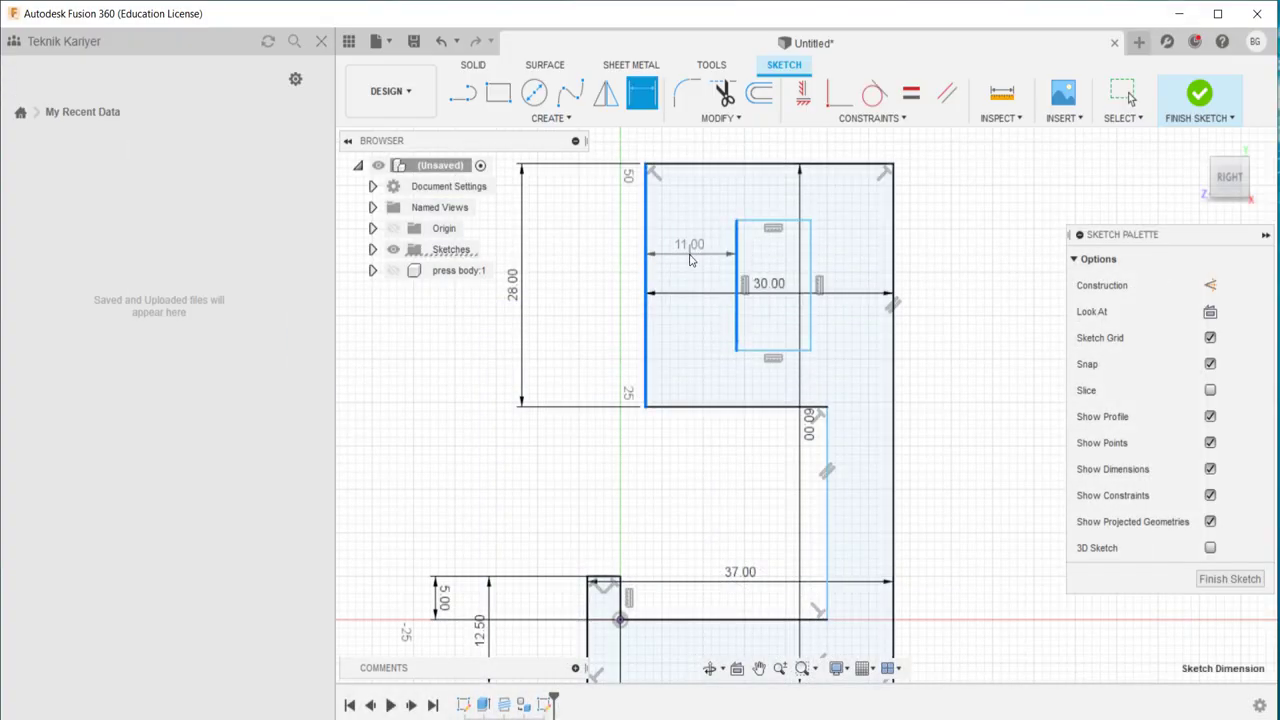
{"action": "type", "text": "9"}
{"action": "key", "text": "Return"}
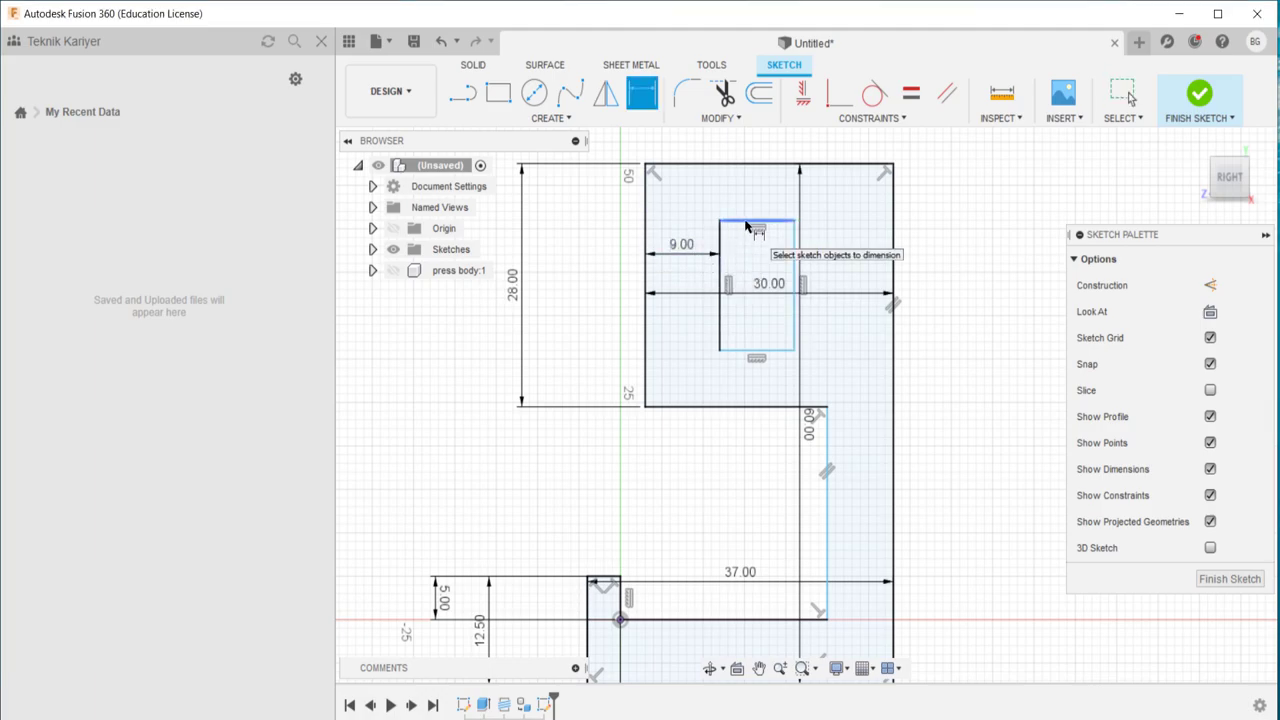
{"action": "left_click", "coordinate": [745, 221]}
{"action": "left_click", "coordinate": [748, 172]}
{"action": "key", "text": "Return"}
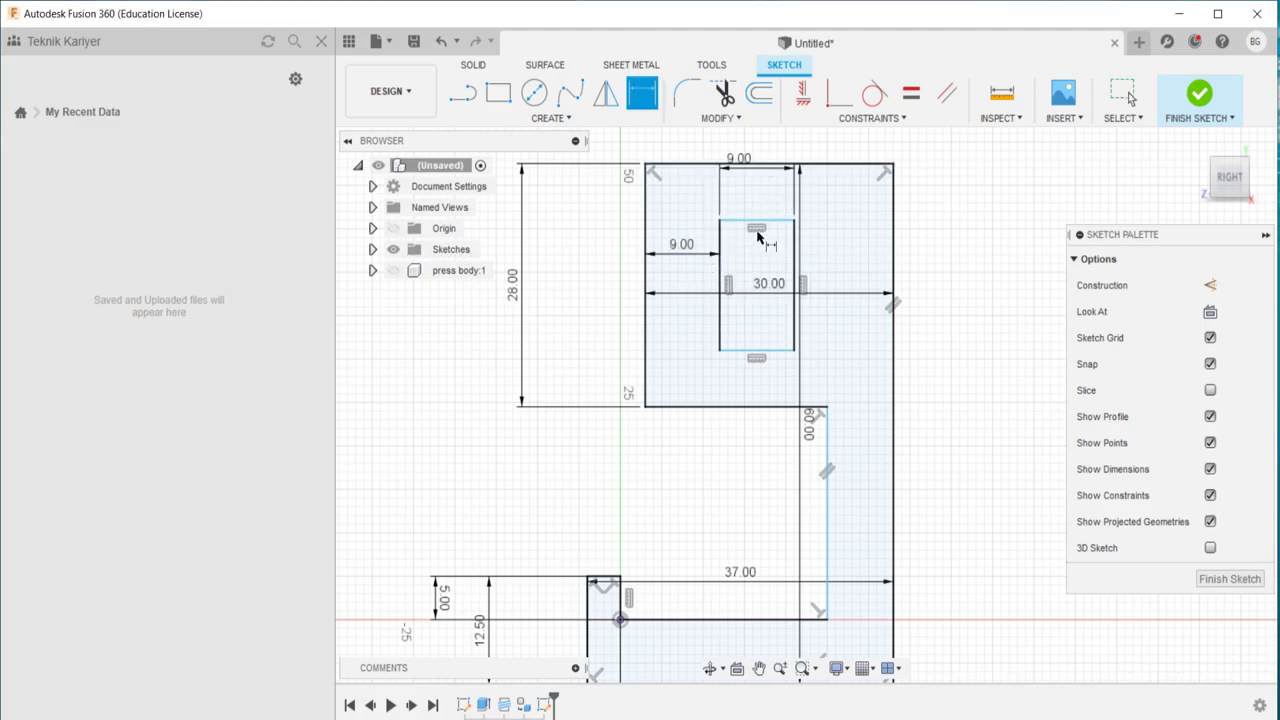
{"action": "key", "text": "Escape"}
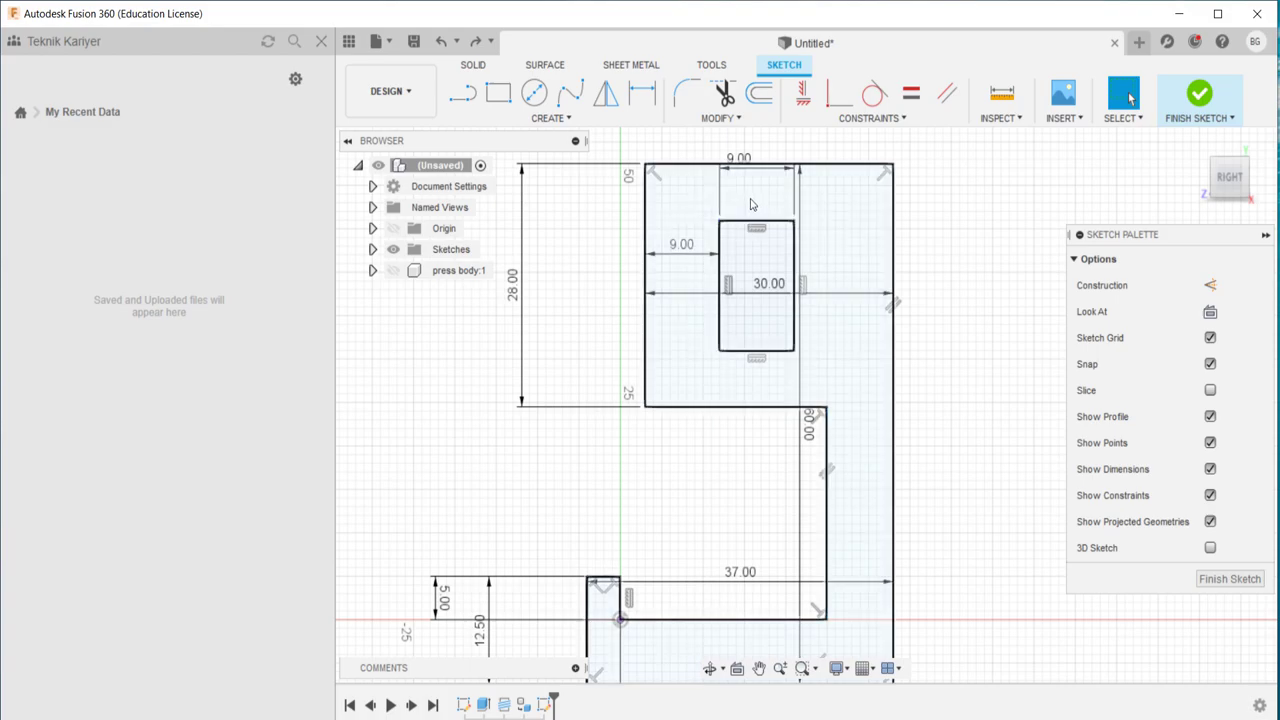
{"action": "key", "text": "ctrl+z"}
- Set the window's 5.5 mm offset from the top edge
{"action": "key", "text": "d"}
{"action": "left_click", "coordinate": [741, 221]}
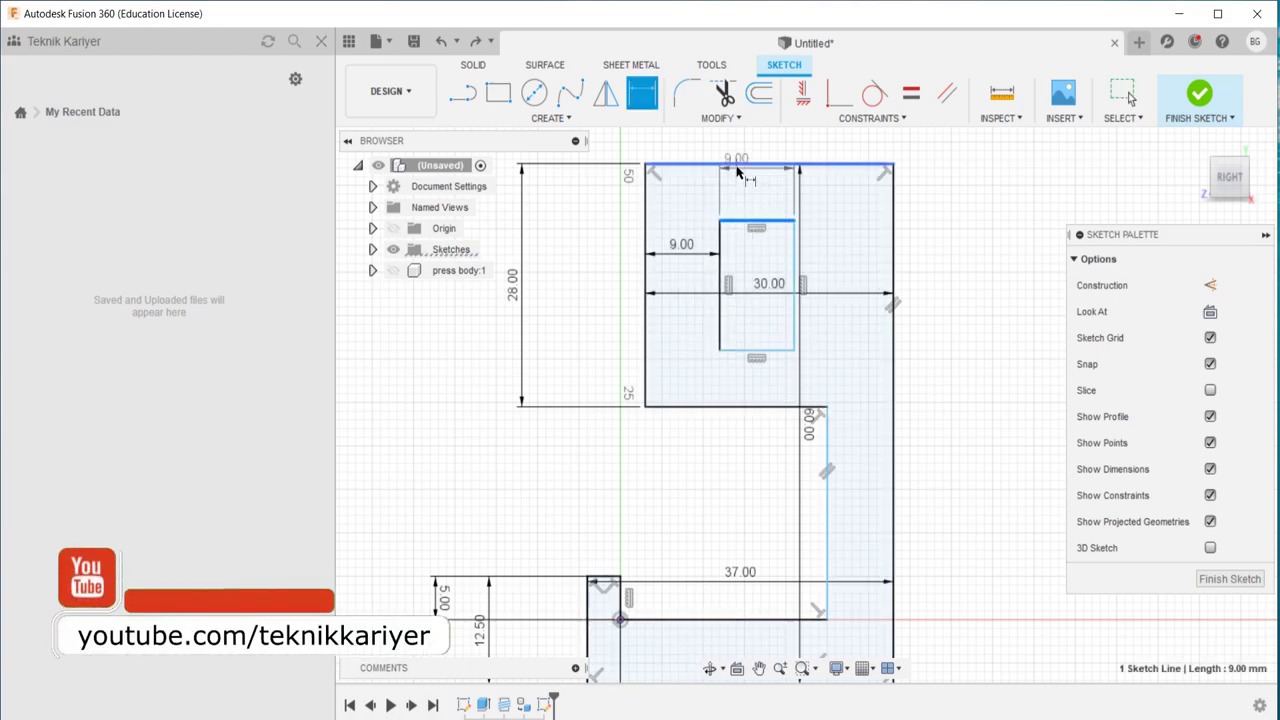
{"action": "left_click", "coordinate": [745, 164]}
{"action": "left_click", "coordinate": [745, 197]}
{"action": "type", "text": "5.5"}
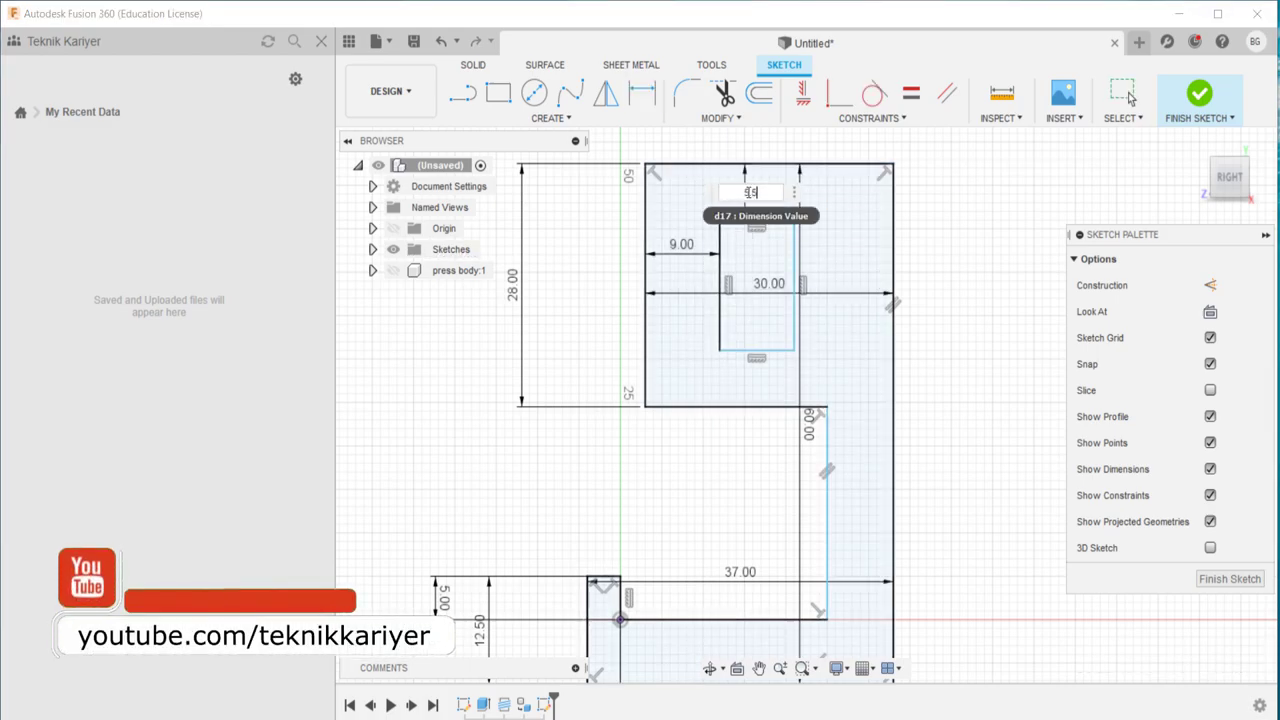
{"action": "key", "text": "Return"}
- Dimension the window rectangle 17 mm tall and 10 mm wide
{"action": "left_click", "coordinate": [796, 244]}
{"action": "left_click", "coordinate": [830, 245]}
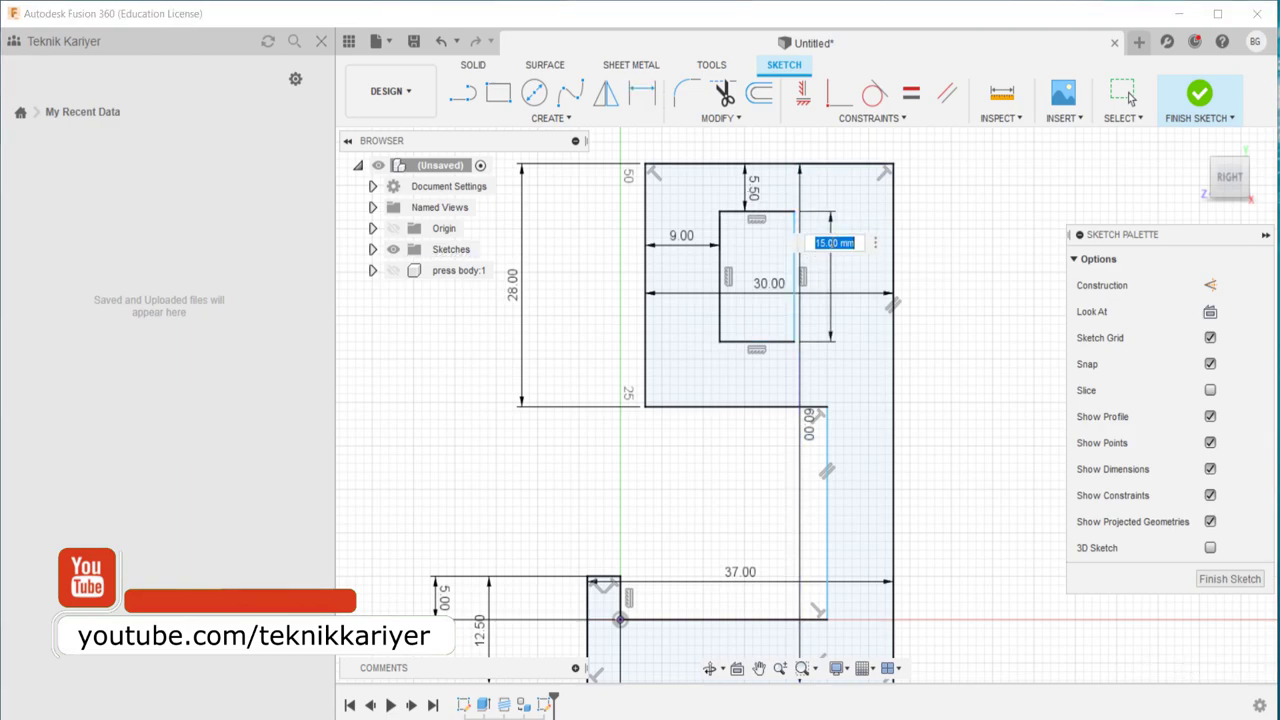
{"action": "type", "text": "17"}
{"action": "key", "text": "Return"}
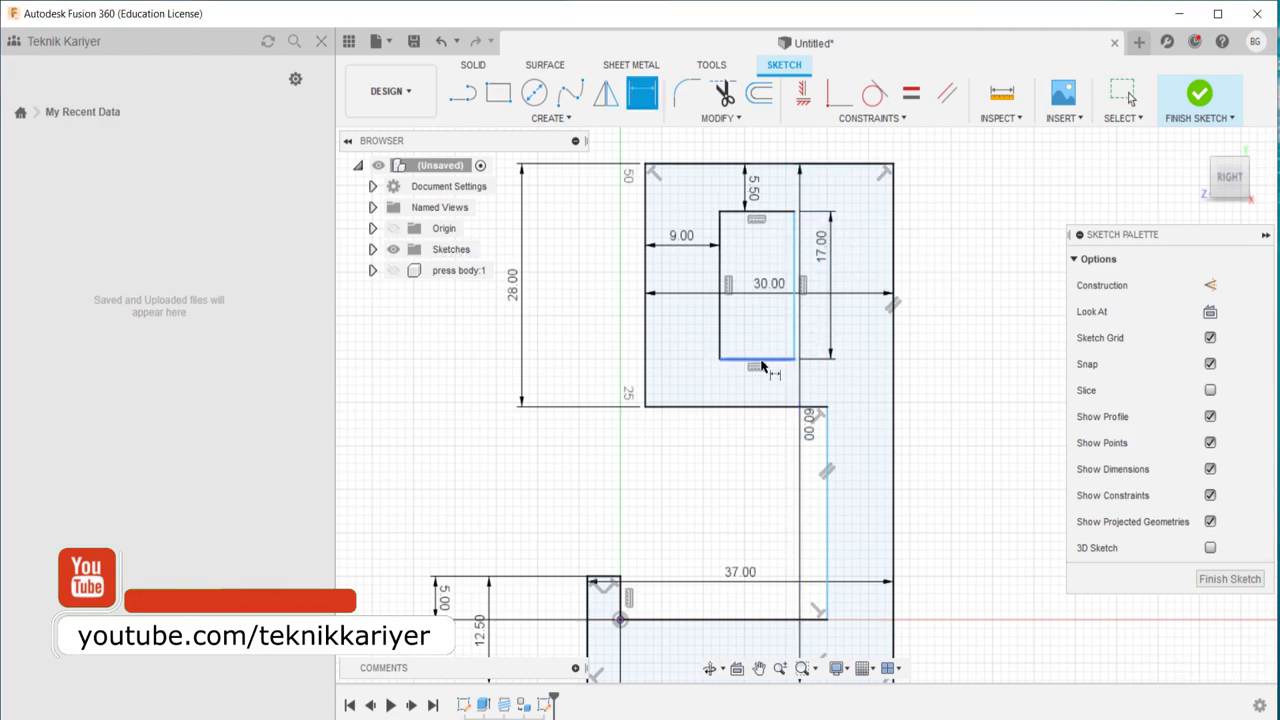
{"action": "left_click", "coordinate": [770, 358]}
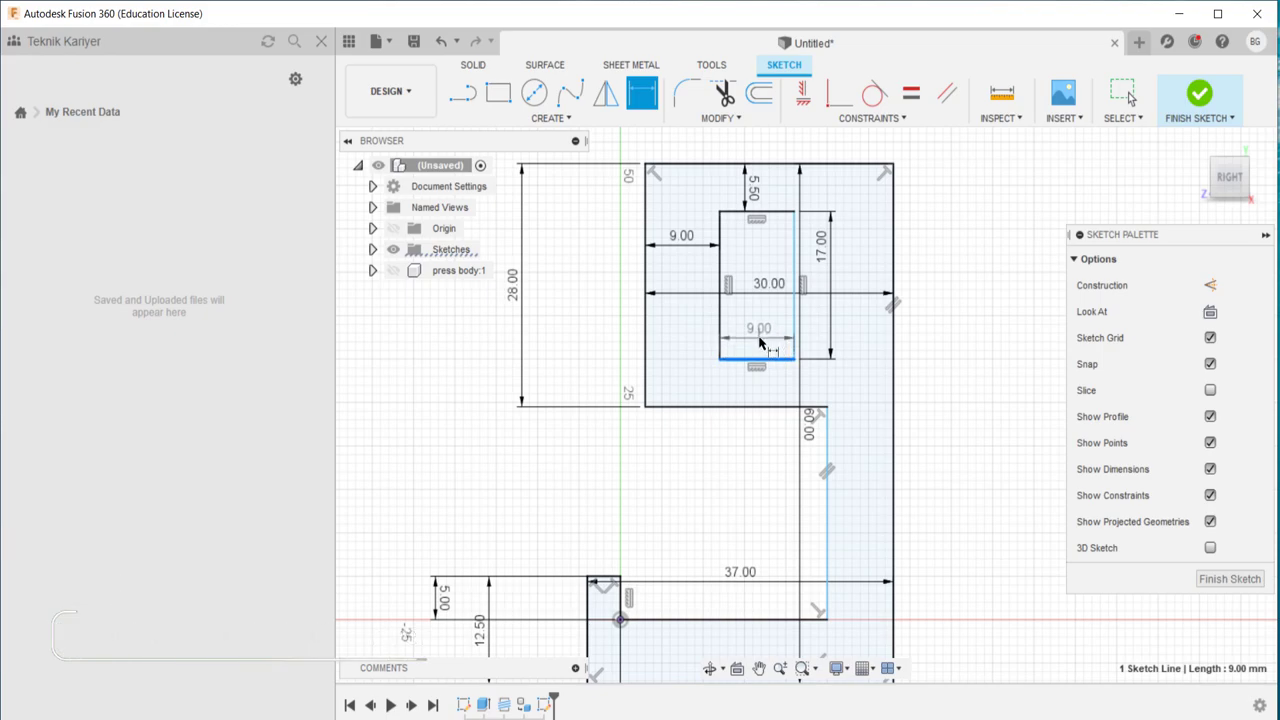
{"action": "left_click", "coordinate": [763, 337]}
{"action": "type", "text": "150"}
{"action": "key", "text": "Return"}
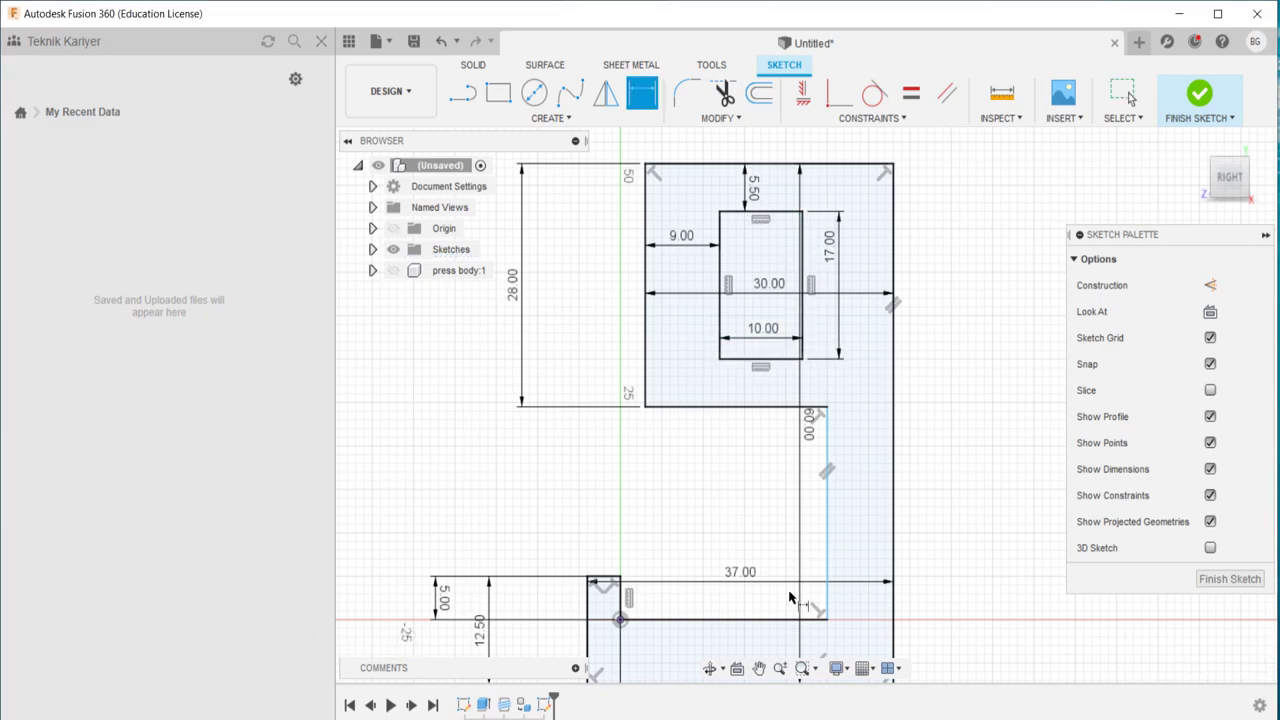
{"action": "key", "text": "alt+Tab"}
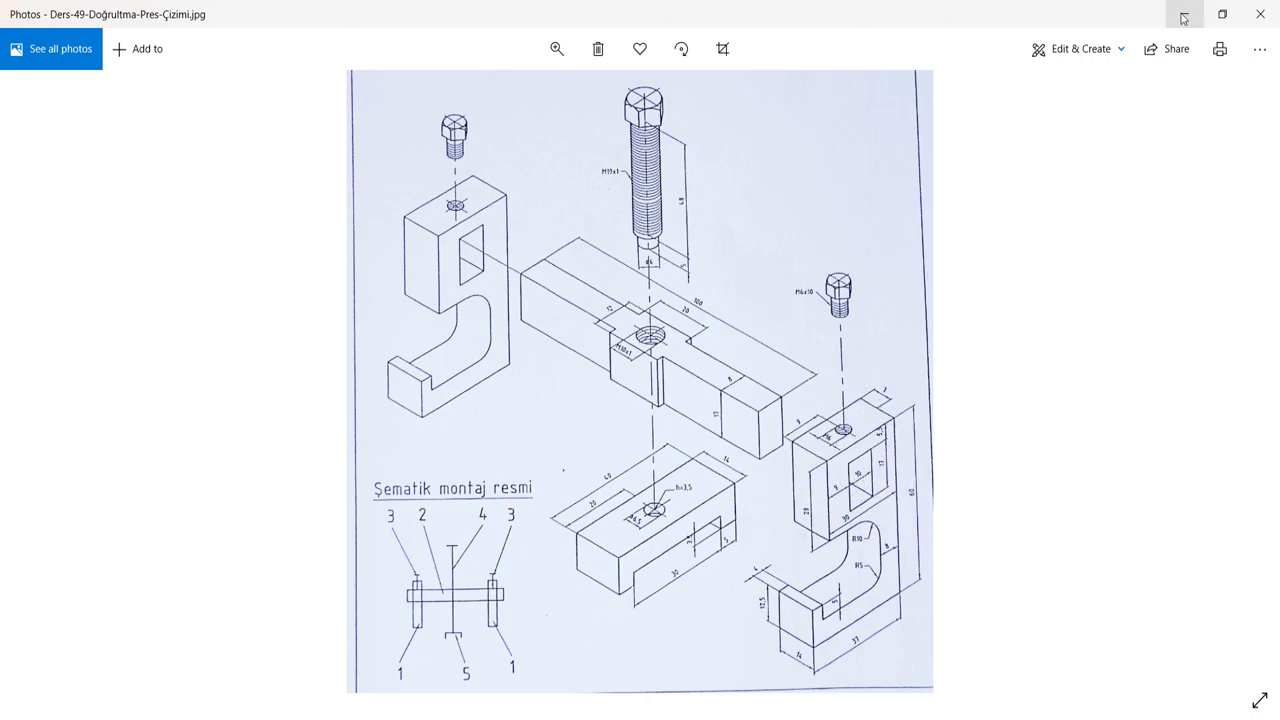
- Switch between Photos and Fusion 360 to compare the press drawing with the sketch
{"action": "key", "text": "alt+Tab"}
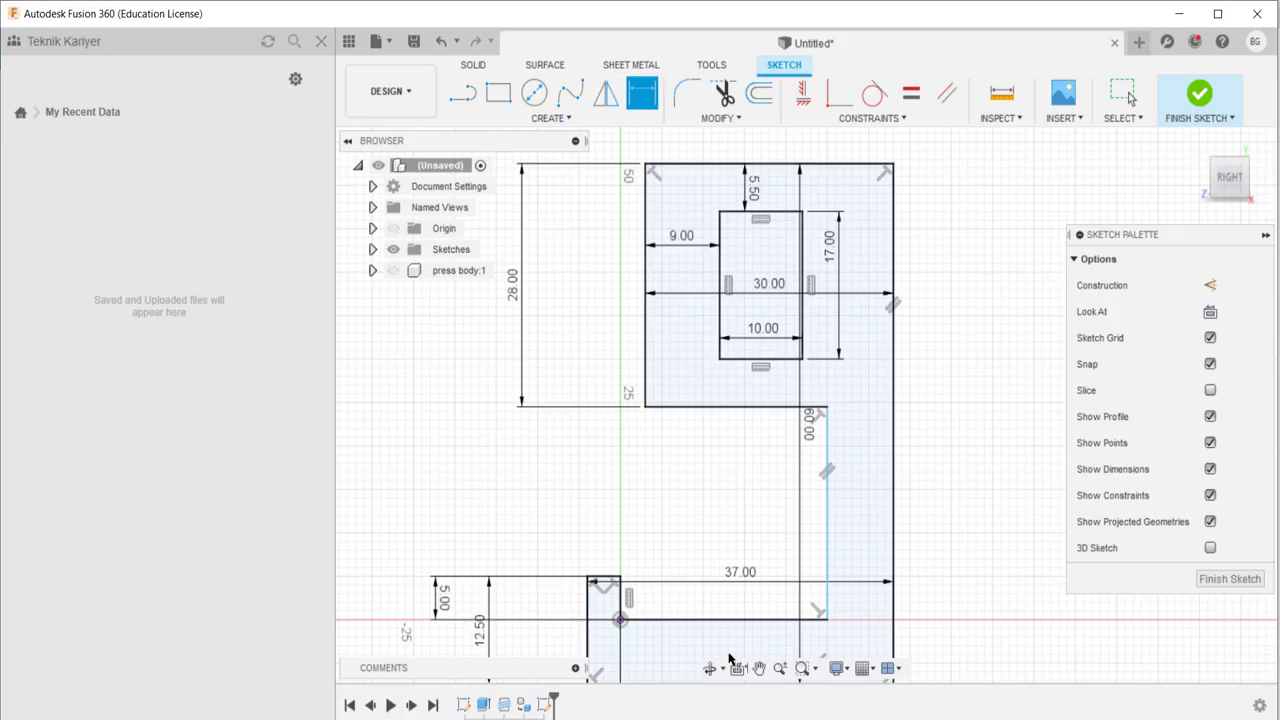
{"action": "scroll", "coordinate": [792, 222], "scroll_direction": "up", "scroll_amount": 3}
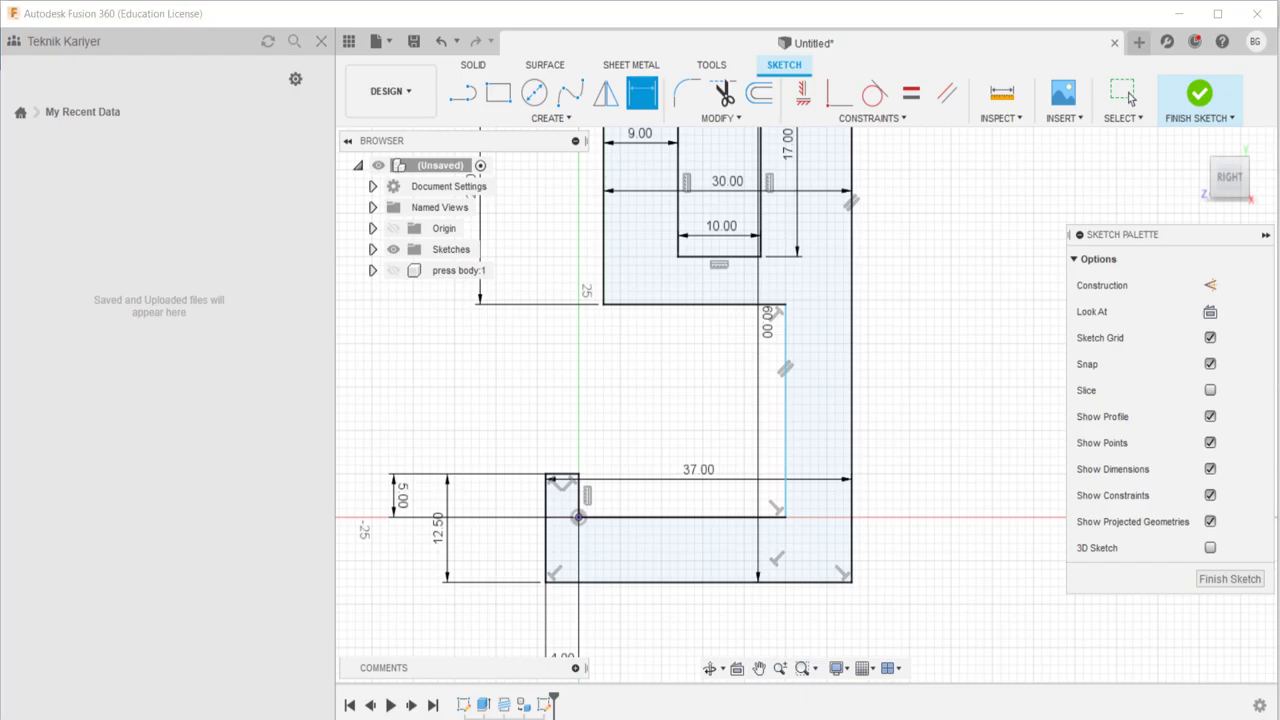
{"action": "left_click", "coordinate": [760, 651]}
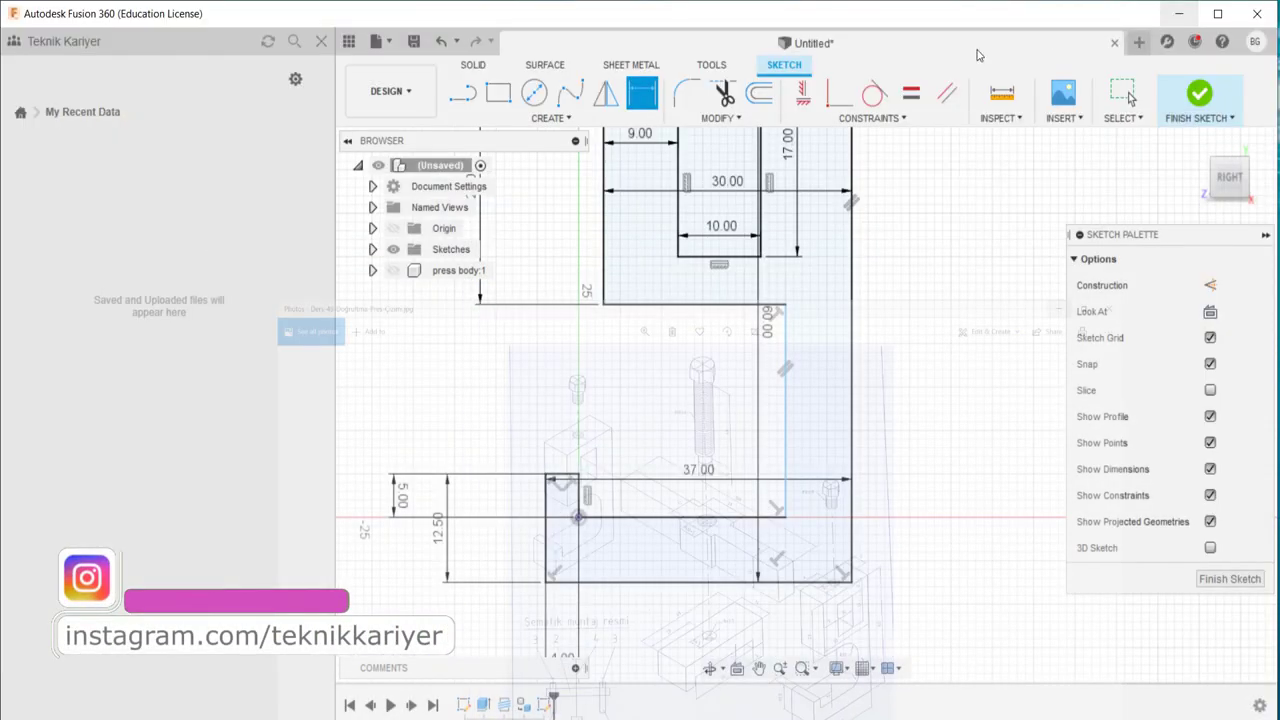
{"action": "left_click", "coordinate": [657, 96]}
- Fillet the upper inner corner with an R10 radius
{"action": "left_click", "coordinate": [687, 93]}
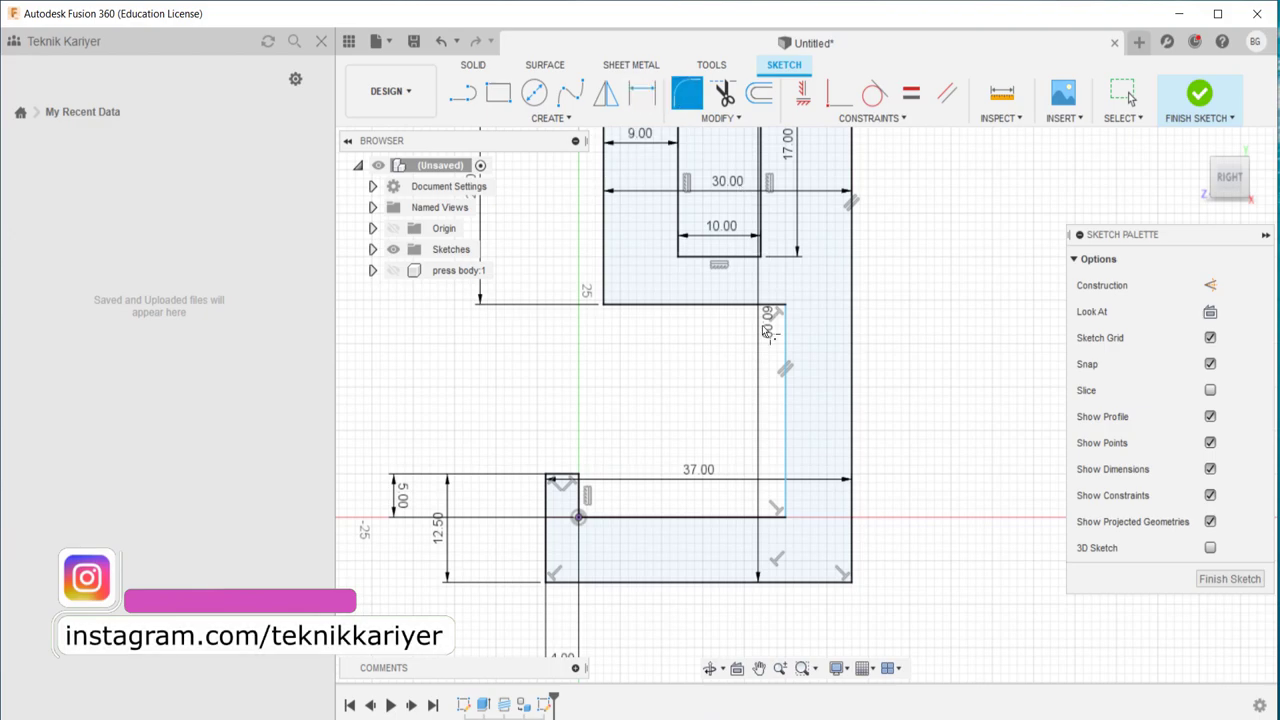
{"action": "left_click", "coordinate": [779, 318]}
{"action": "left_click", "coordinate": [772, 304]}
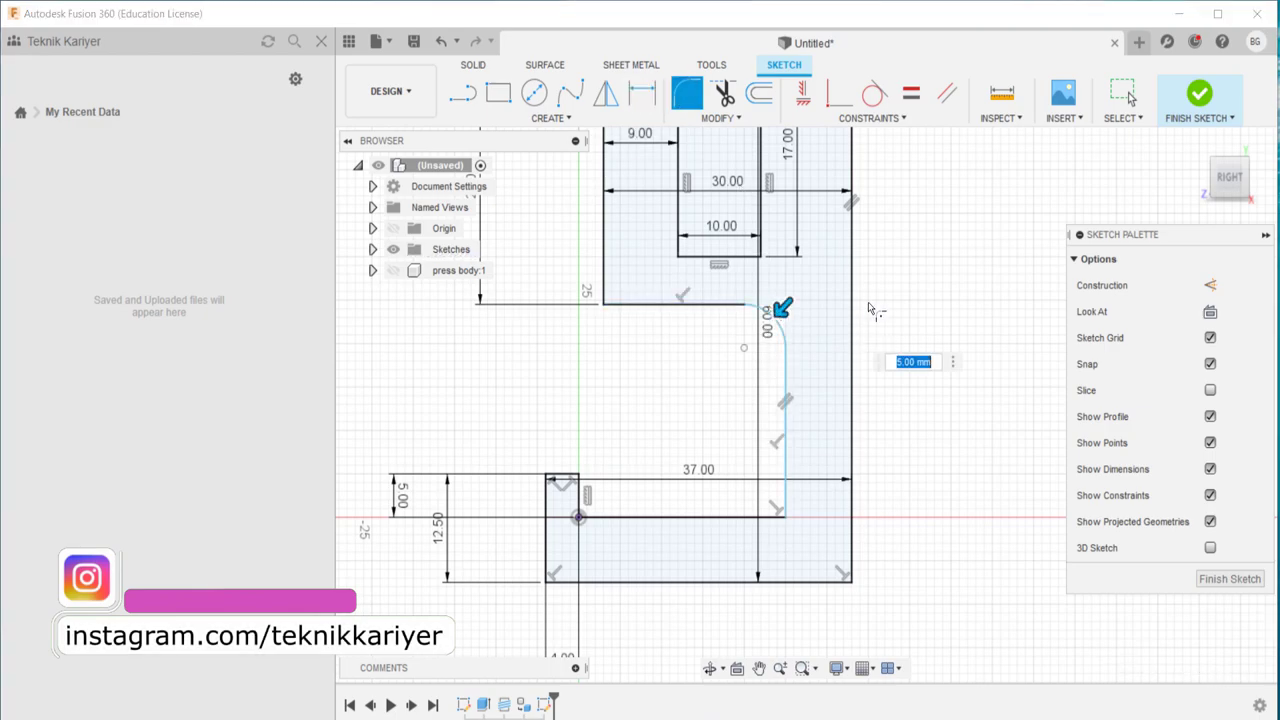
{"action": "key", "text": "Escape"}
{"action": "key", "text": "Return"}
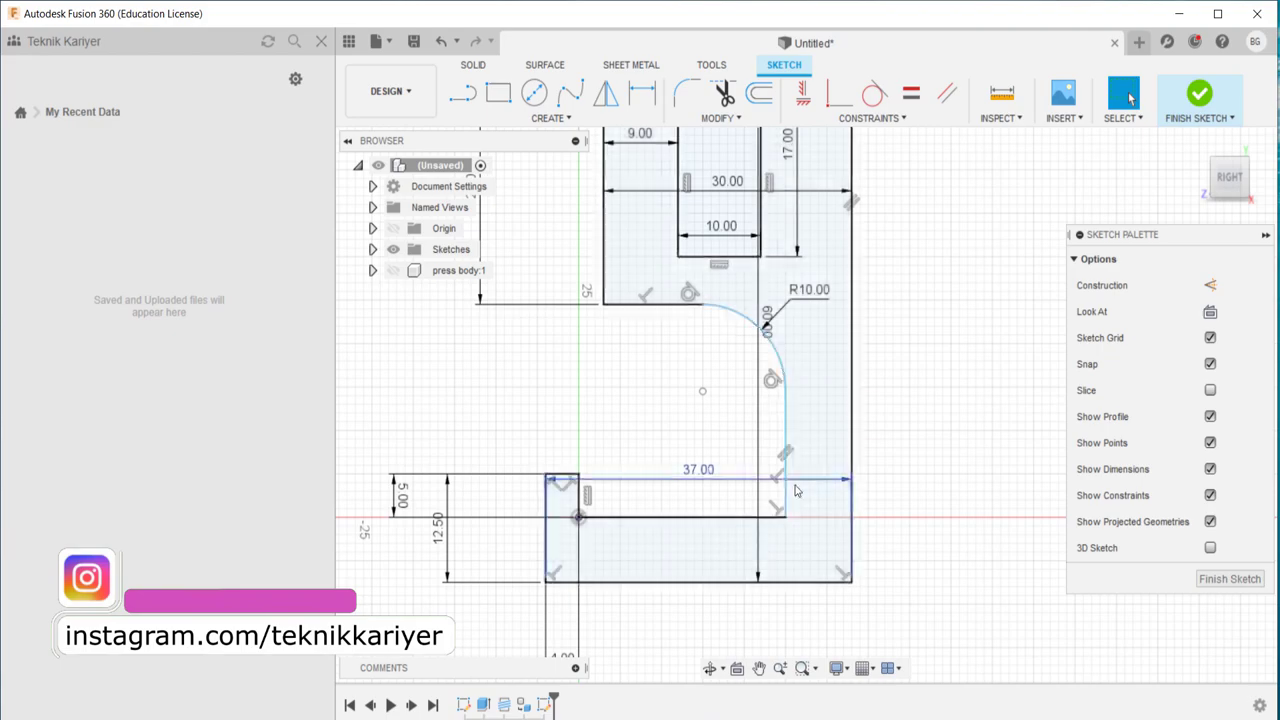
- Round the lower inner corner with a 5 mm fillet and recheck the drawing
{"action": "key", "text": "Return"}
{"action": "left_click", "coordinate": [786, 450]}
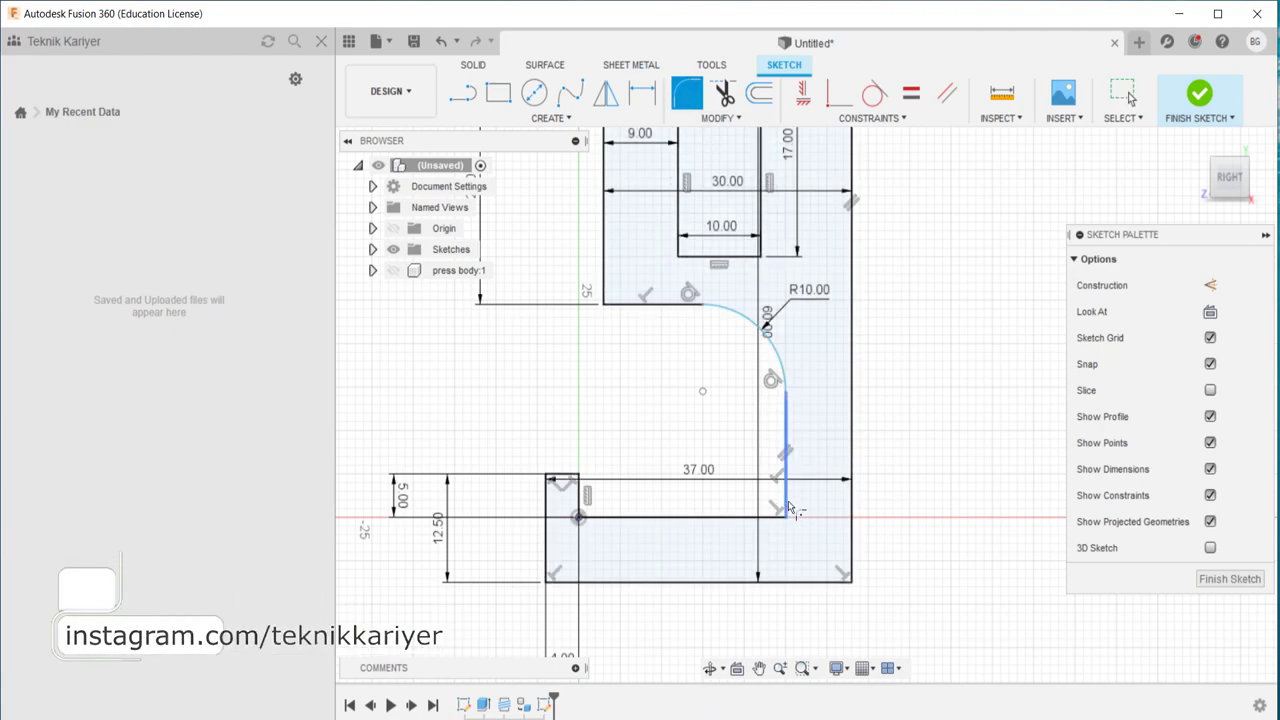
{"action": "left_click", "coordinate": [778, 517]}
{"action": "type", "text": "5"}
{"action": "key", "text": "Return"}
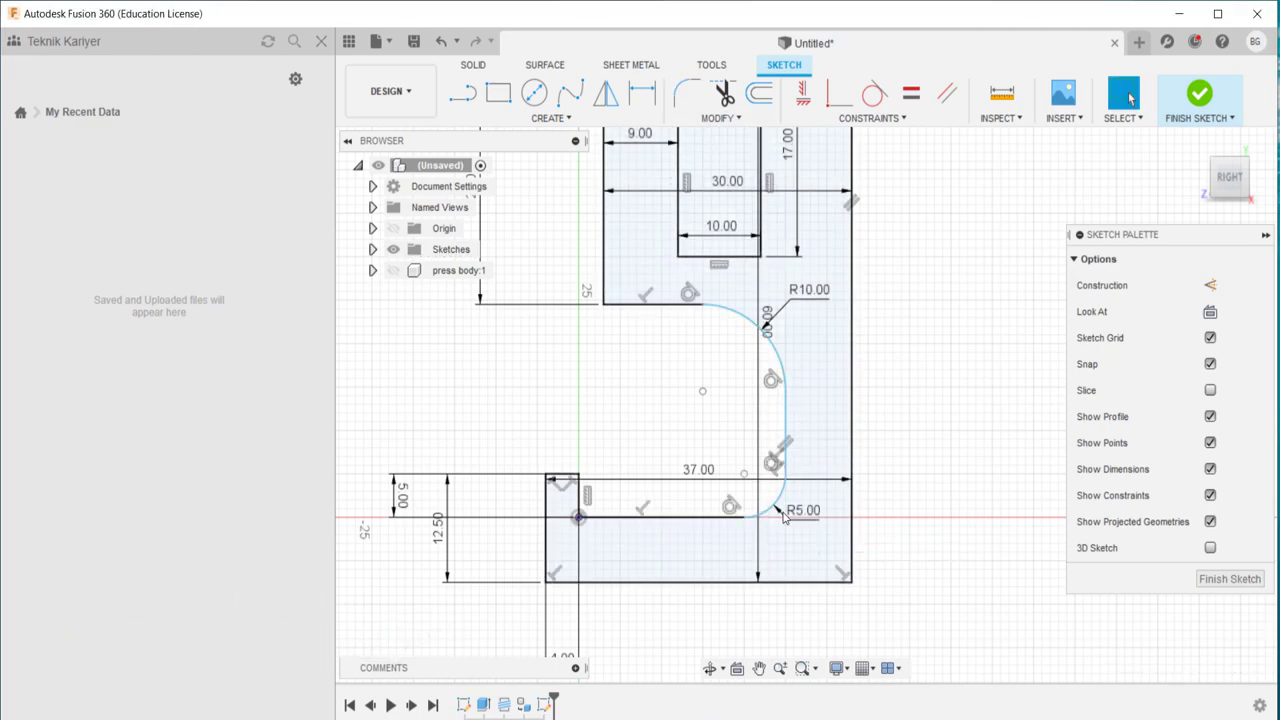
{"action": "scroll", "coordinate": [781, 508], "scroll_direction": "down", "scroll_amount": 2}
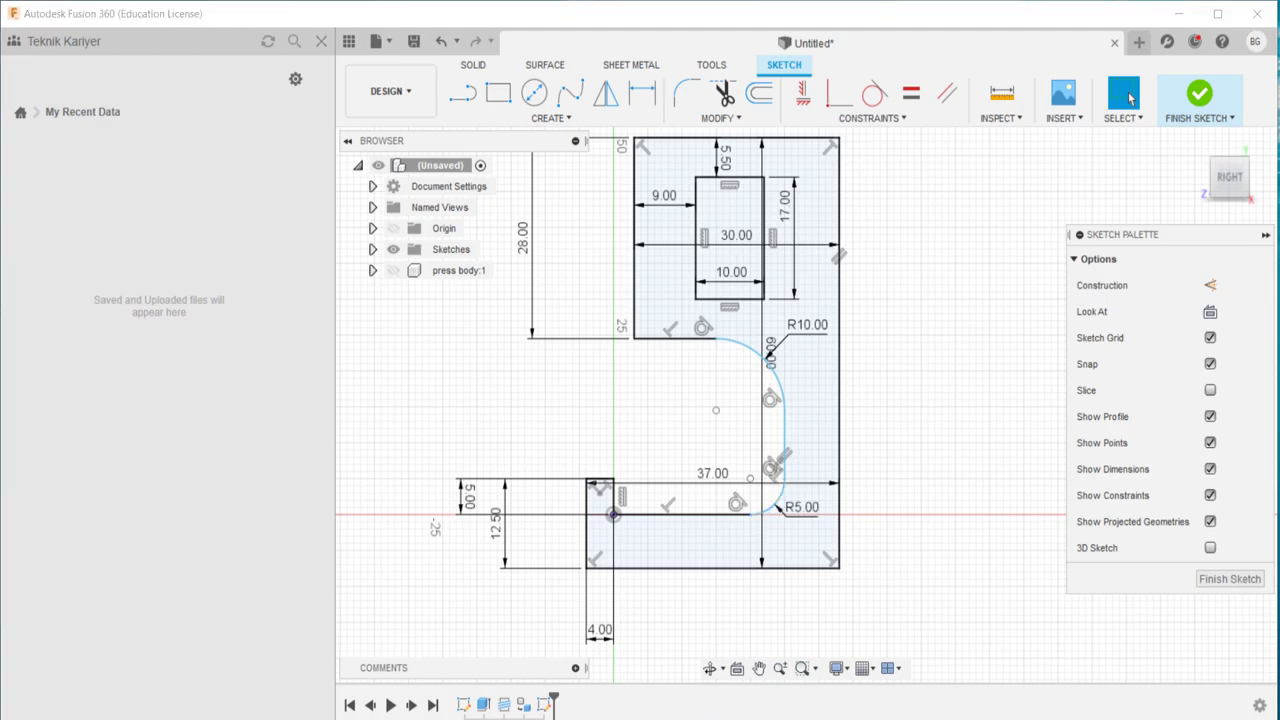
{"action": "left_click", "coordinate": [647, 660]}
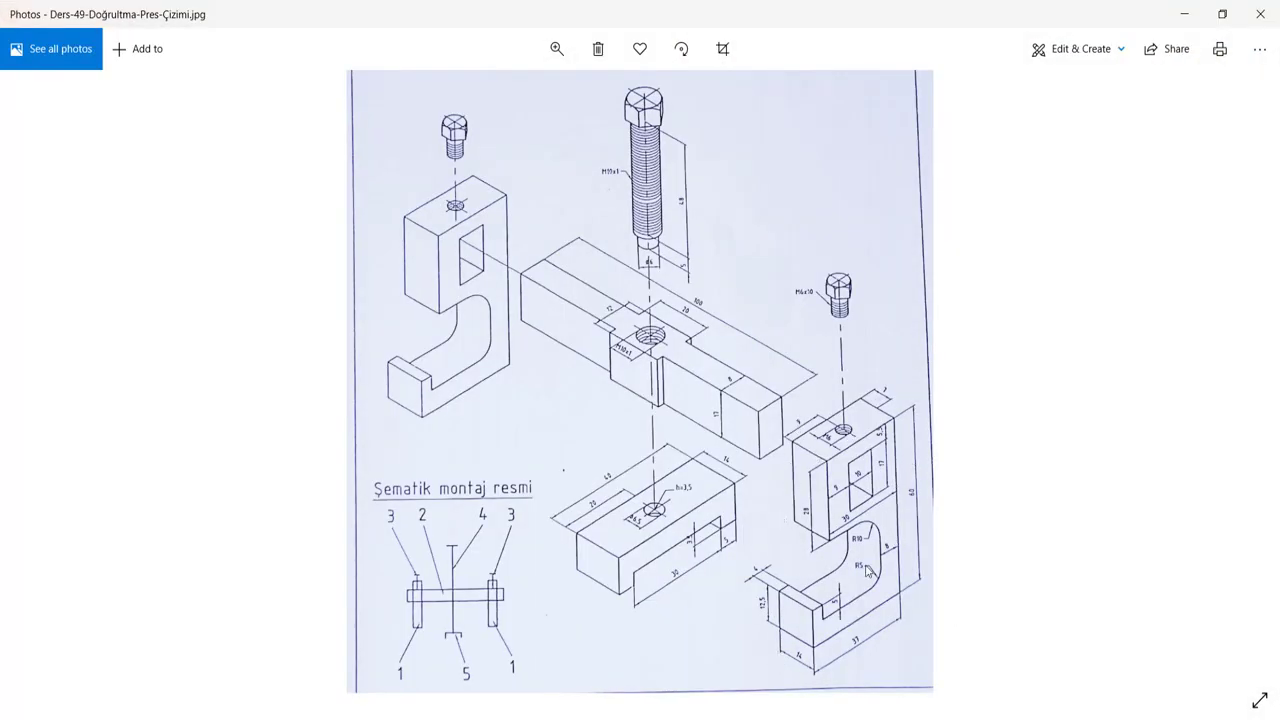
{"action": "left_click", "coordinate": [1184, 14]}
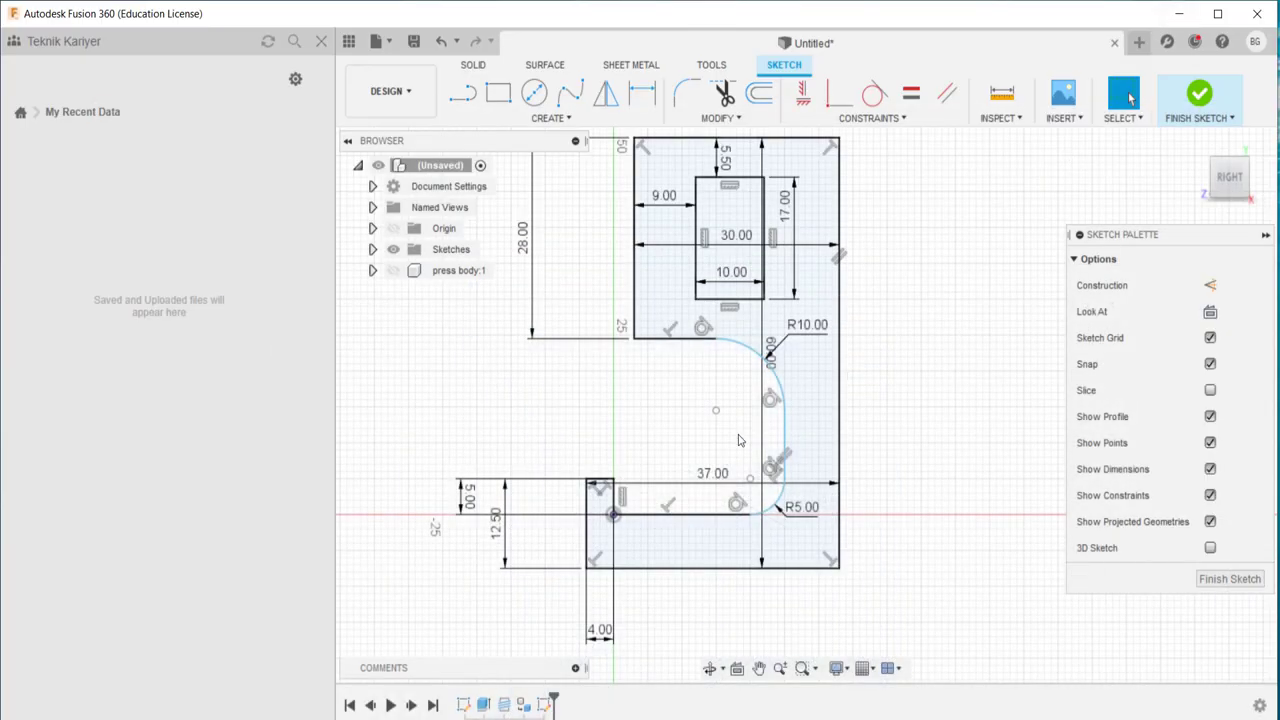
- Finish the sketch and extrude the C-frame profile 14 mm
{"action": "key", "text": "e"}
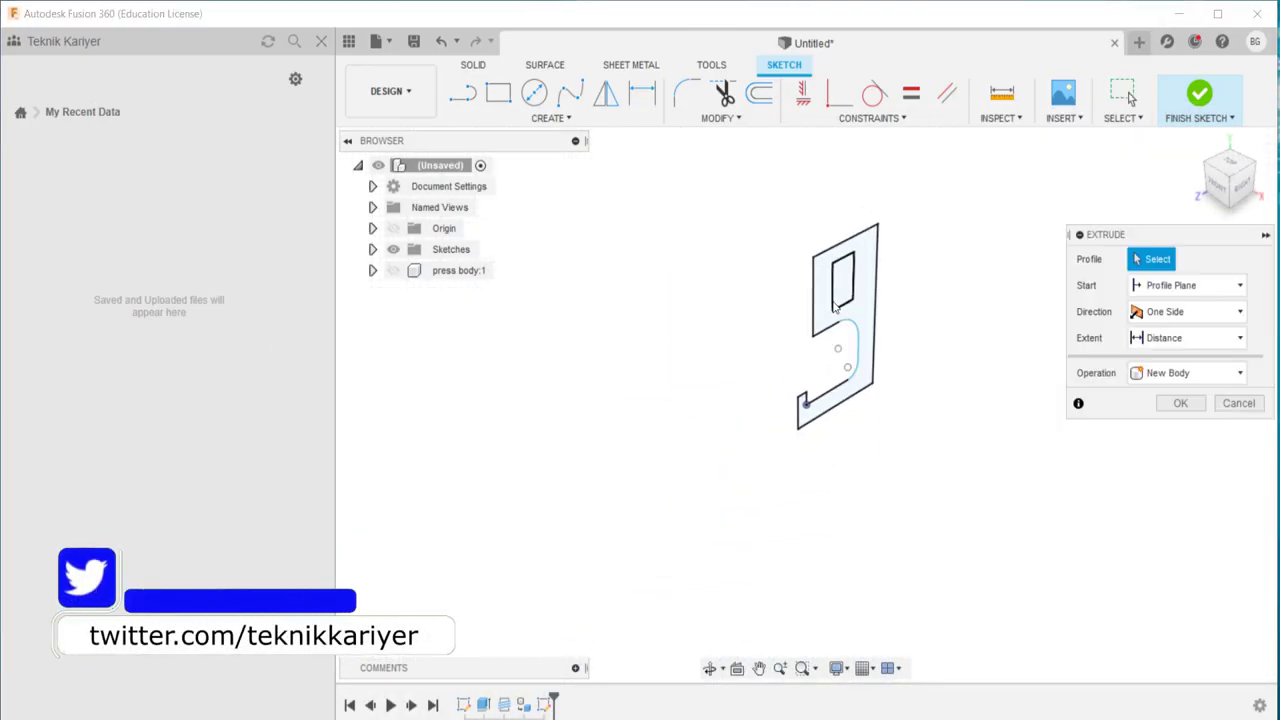
{"action": "left_click", "coordinate": [768, 630]}
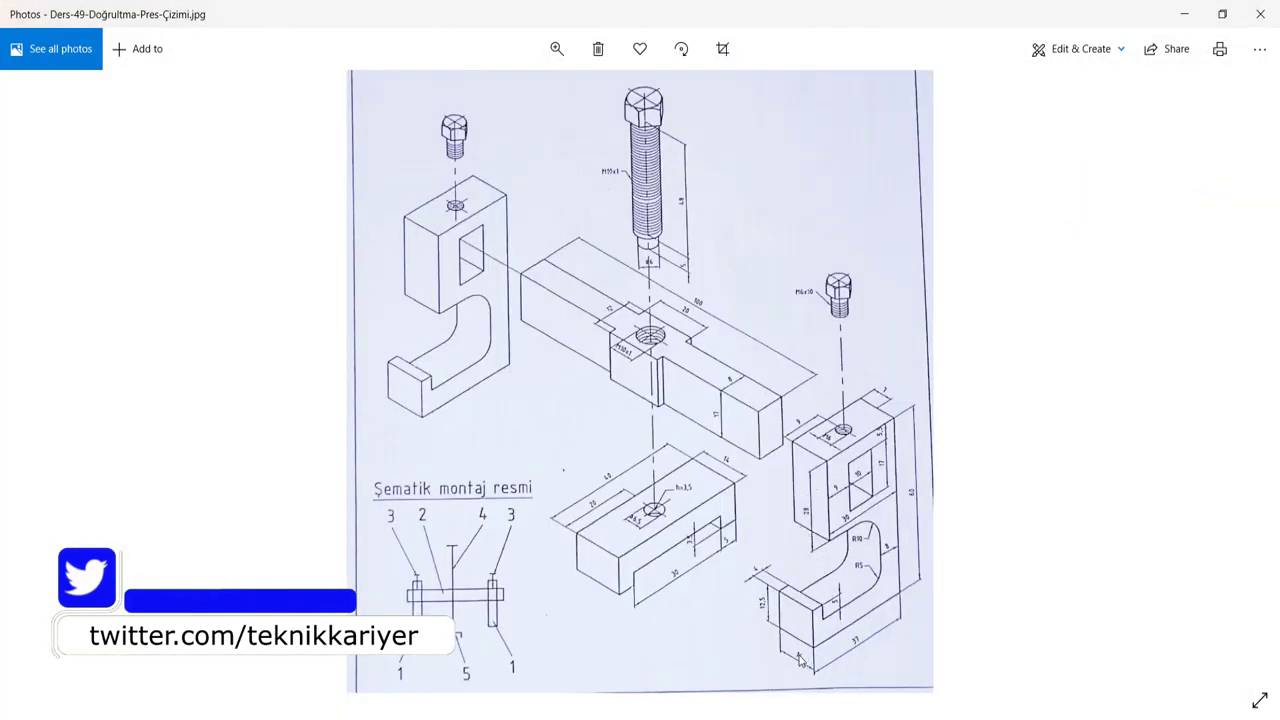
{"action": "left_click", "coordinate": [1190, 14]}
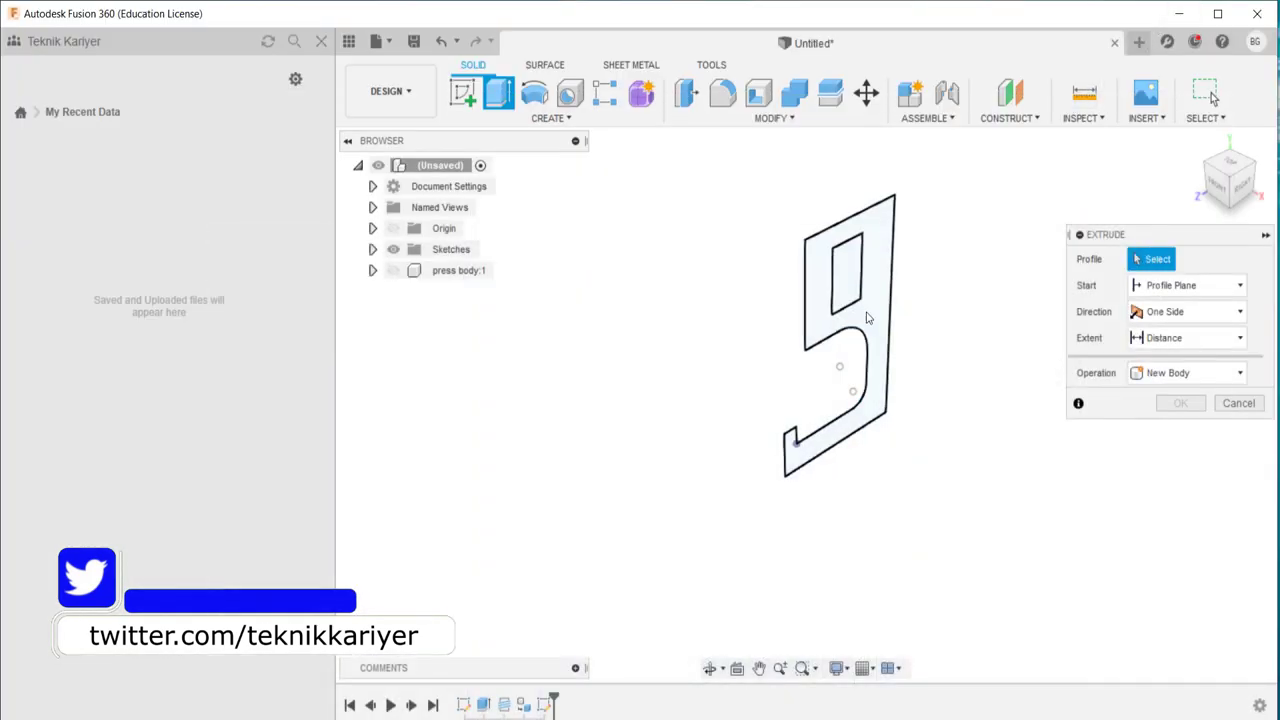
{"action": "middle_click_drag", "start_coordinate": [837, 366], "coordinate": [765, 282], "text": "shift"}
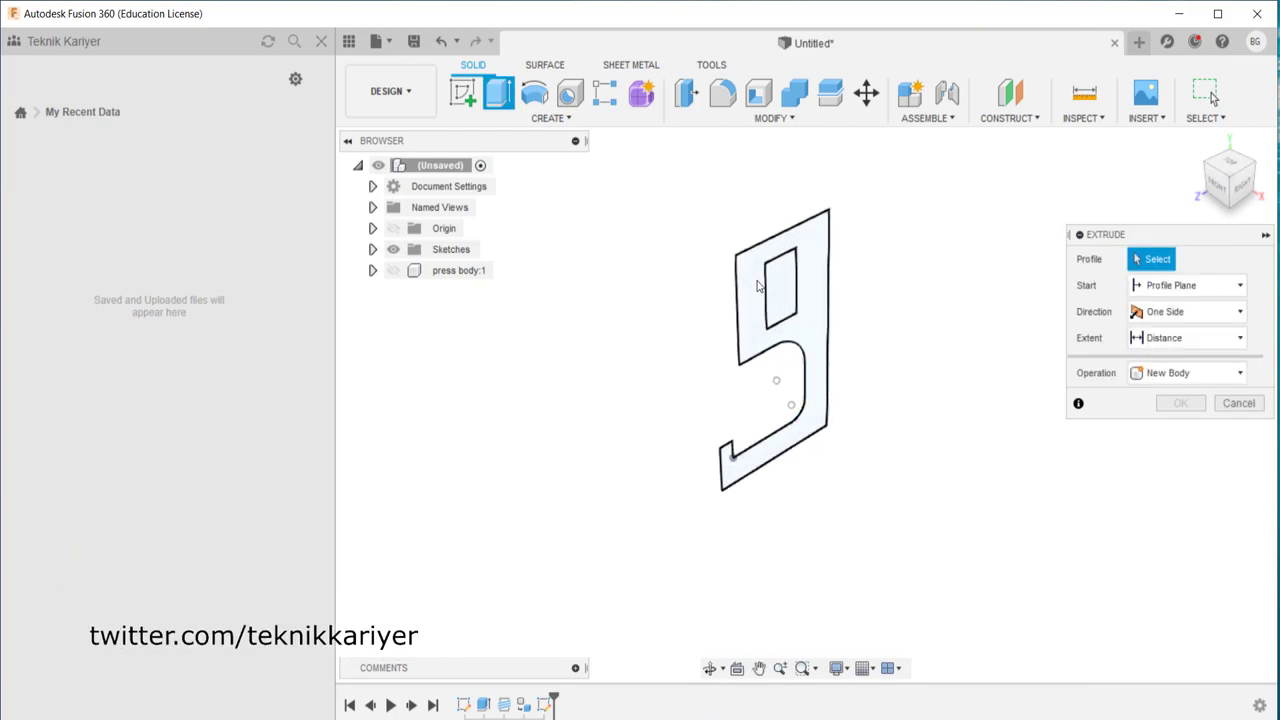
{"action": "left_click", "coordinate": [810, 285]}
{"action": "type", "text": "14"}
{"action": "key", "text": "Return"}
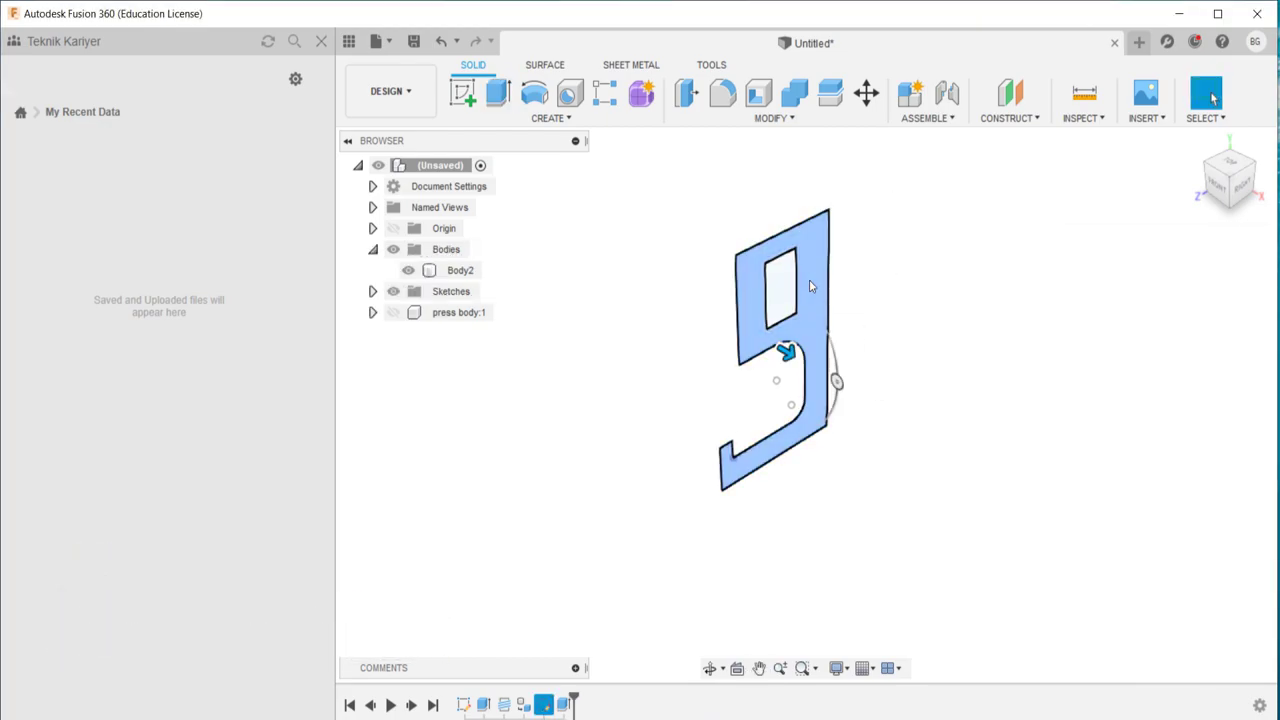
- Start a new sketch on the new body's top face
{"action": "scroll", "coordinate": [811, 281], "scroll_direction": "up", "scroll_amount": 5}
{"action": "scroll", "coordinate": [790, 240], "scroll_direction": "up", "scroll_amount": 2}
{"action": "left_click", "coordinate": [766, 214]}
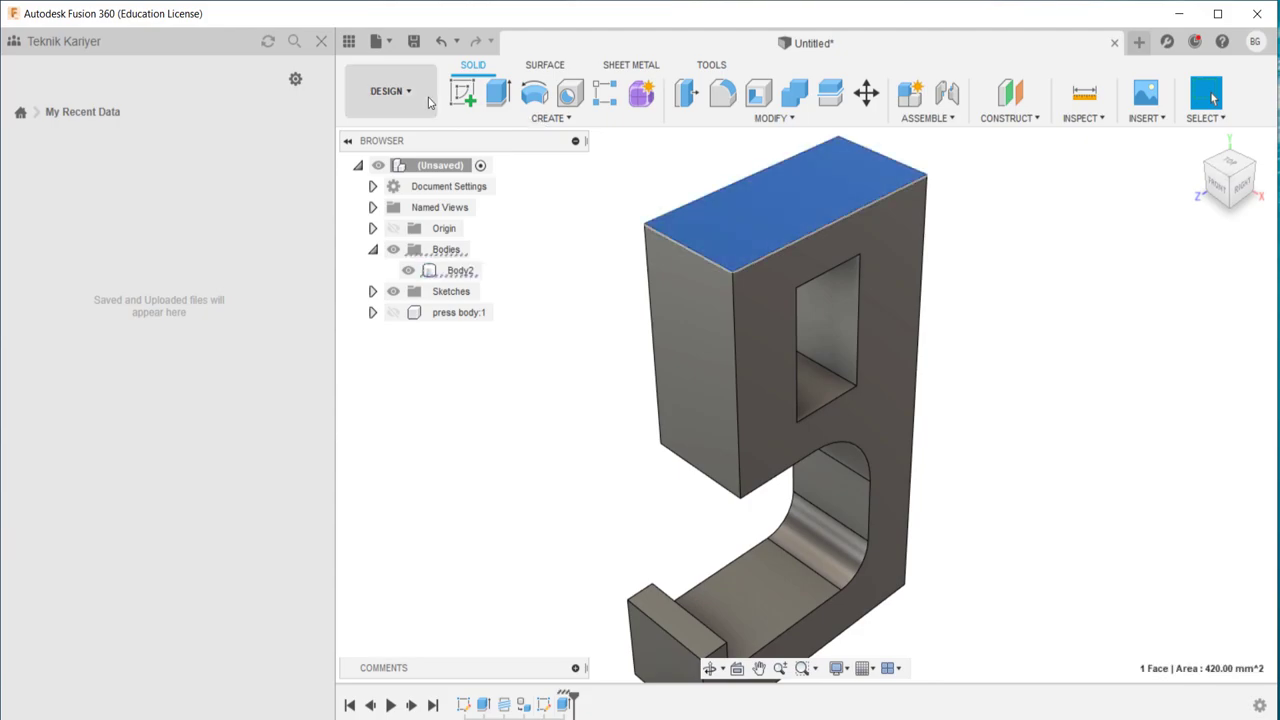
{"action": "left_click", "coordinate": [462, 93]}
- Draw a Ø5 mm centre-diameter circle on the C-frame's top face
{"action": "scroll", "coordinate": [858, 452], "scroll_direction": "up", "scroll_amount": 3}
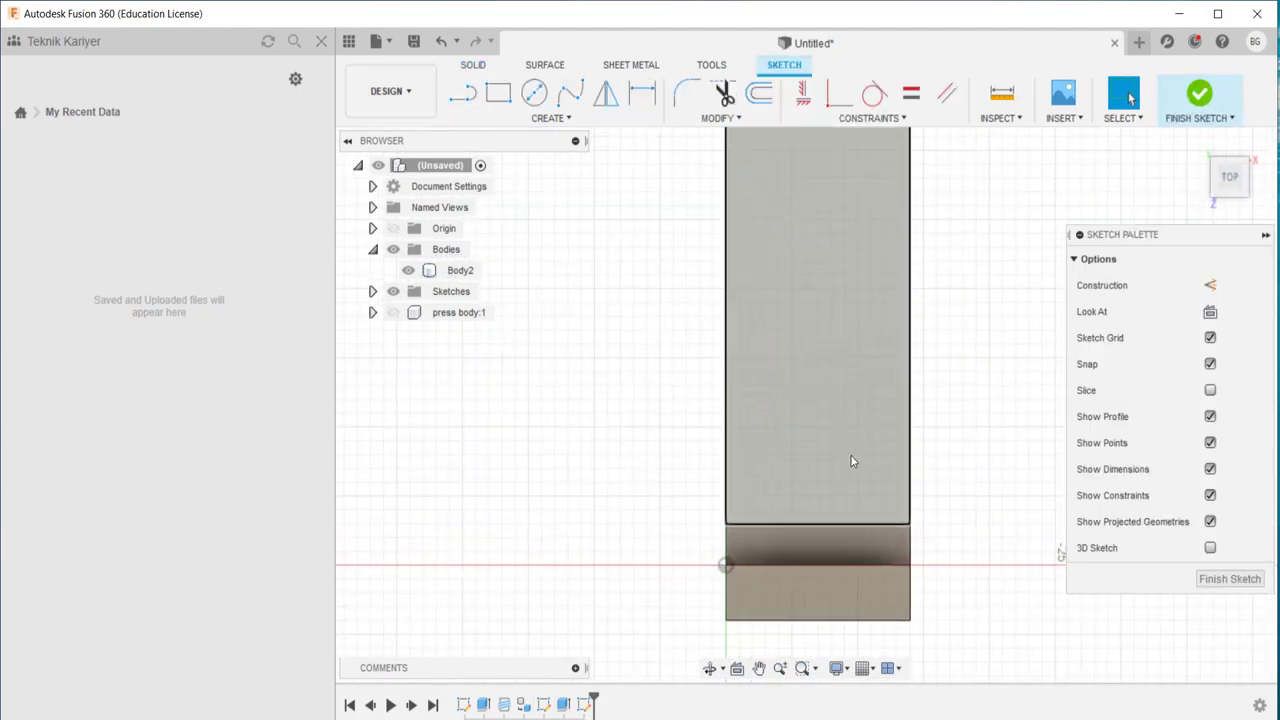
{"action": "key", "text": "c"}
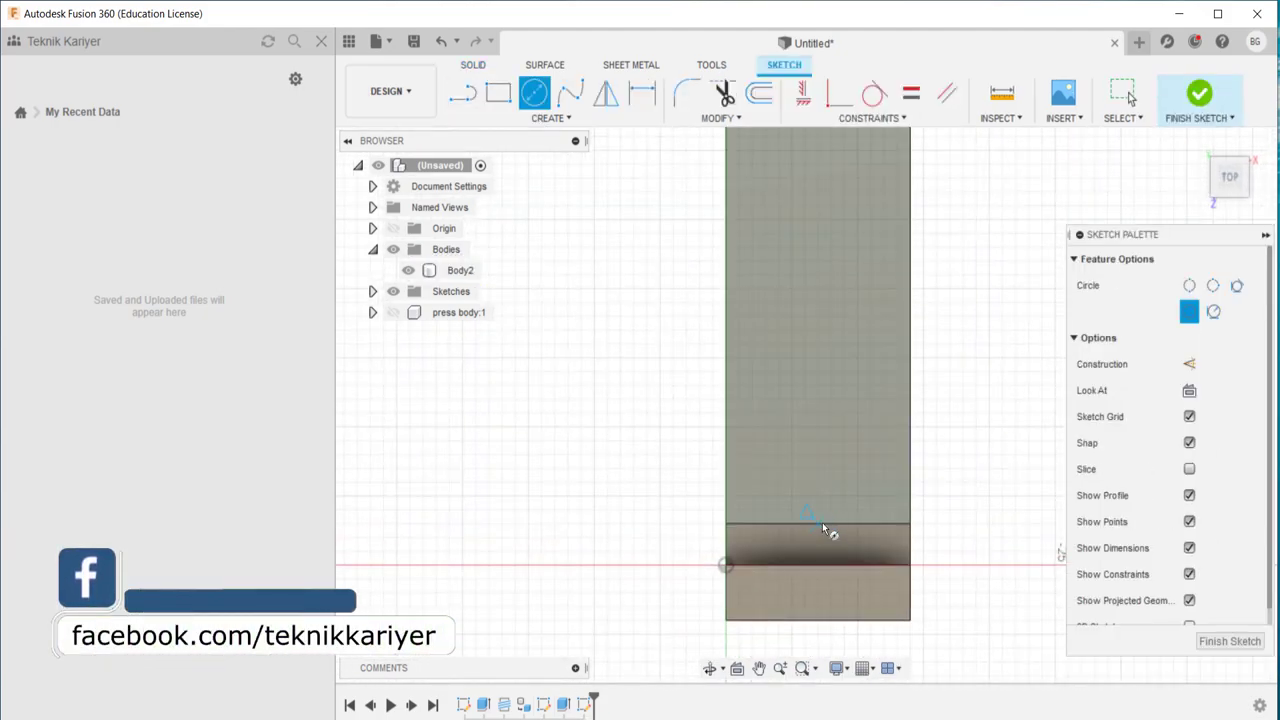
{"action": "left_click", "coordinate": [817, 358]}
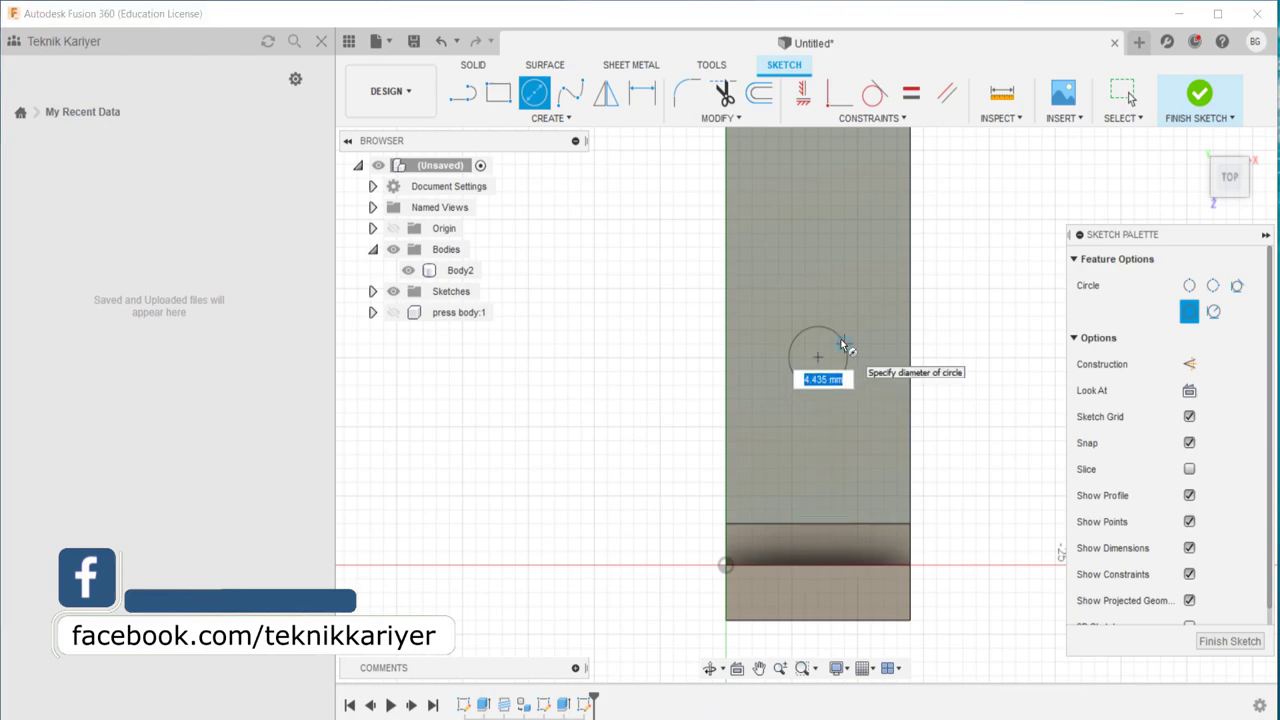
{"action": "type", "text": "5"}
{"action": "key", "text": "Return"}
{"action": "key", "text": "Escape"}
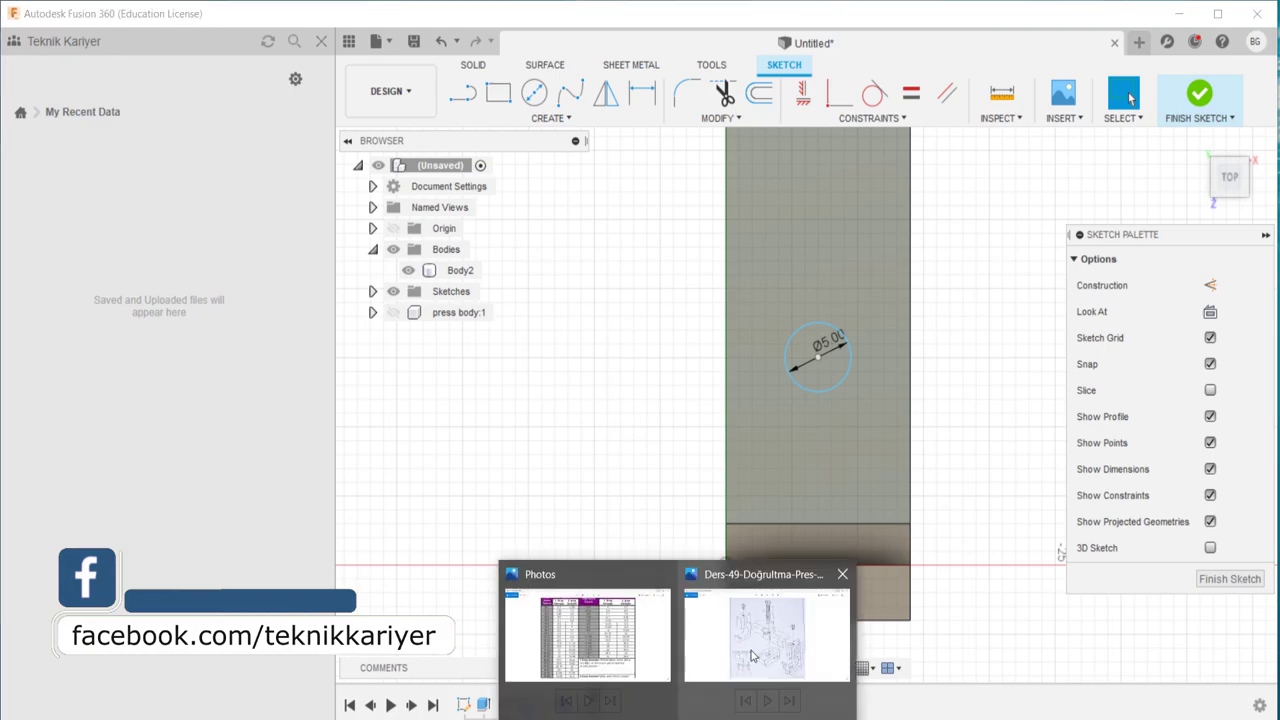
- Bring up the press drawing in Photos, zoomed in on the Ø6.5 and M6 holes
{"action": "left_click", "coordinate": [753, 656]}
{"action": "scroll", "coordinate": [734, 511], "scroll_direction": "up", "scroll_amount": 1}
{"action": "scroll", "coordinate": [1007, 387], "scroll_direction": "up", "scroll_amount": 2}
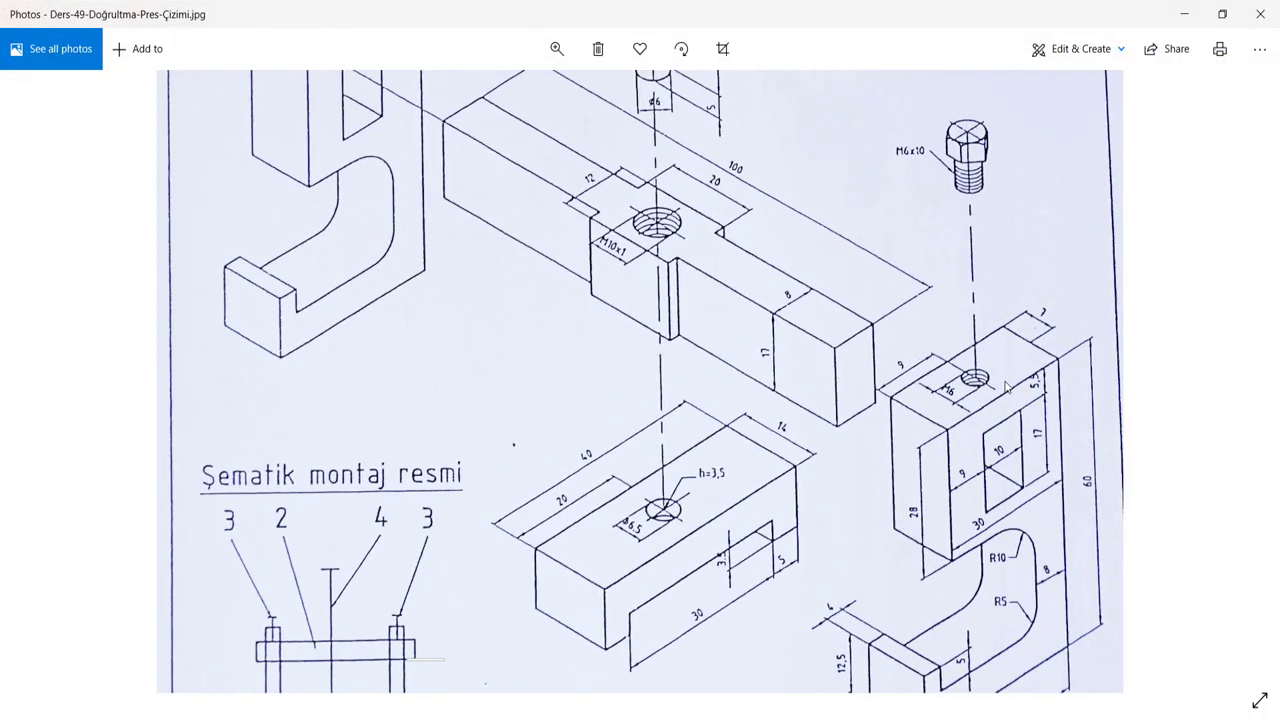
{"action": "scroll", "coordinate": [1007, 387], "scroll_direction": "up", "scroll_amount": 1}
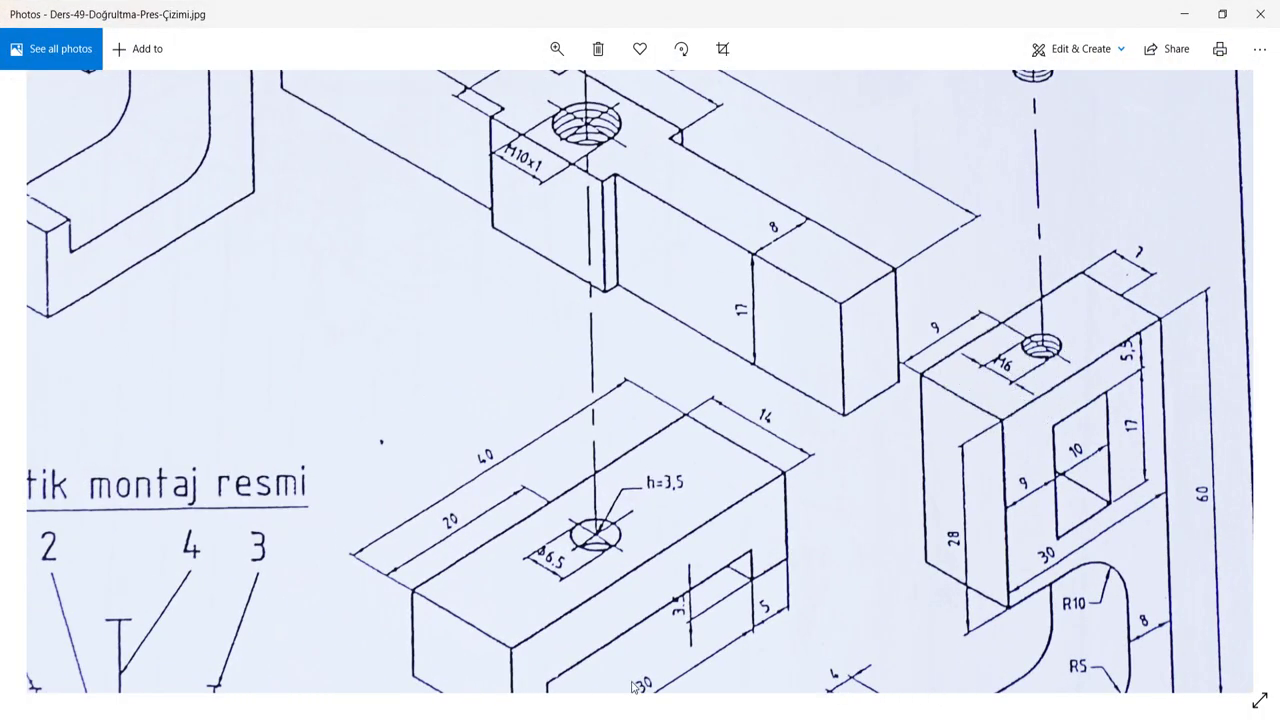
- Check the tap-drill size table, then return to the press drawing
{"action": "left_click", "coordinate": [580, 672]}
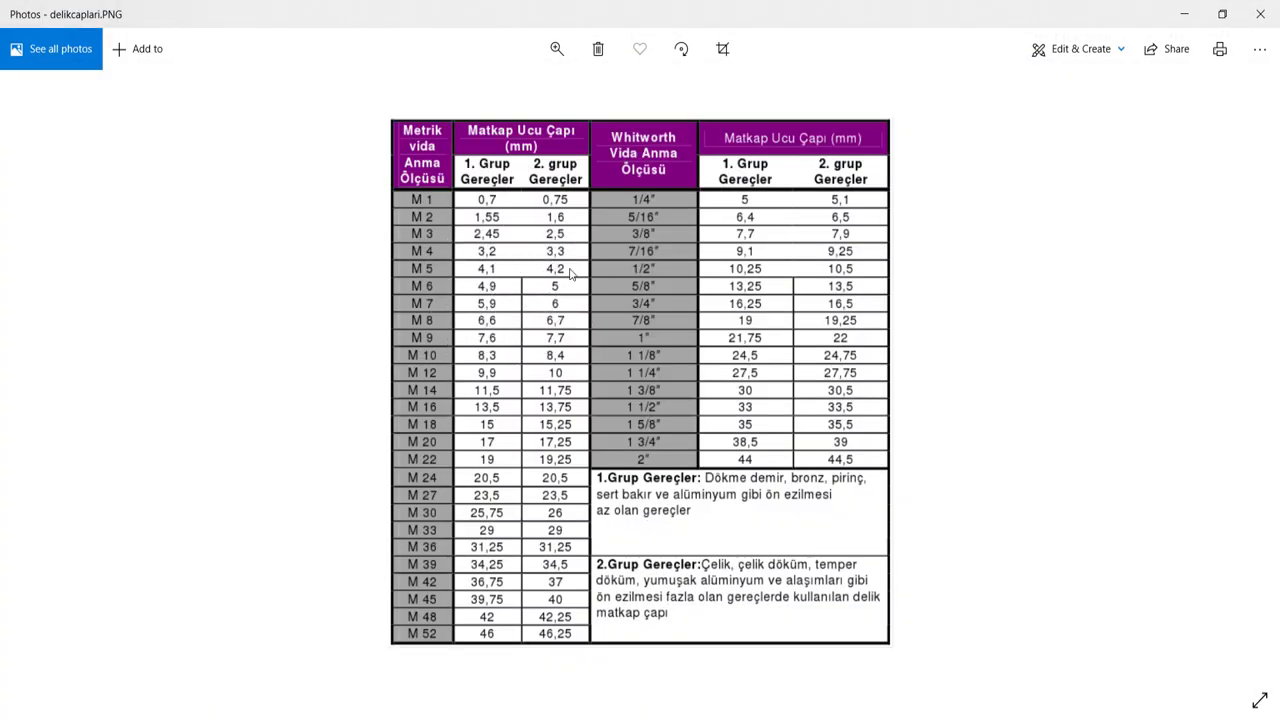
{"action": "left_click", "coordinate": [1186, 10]}
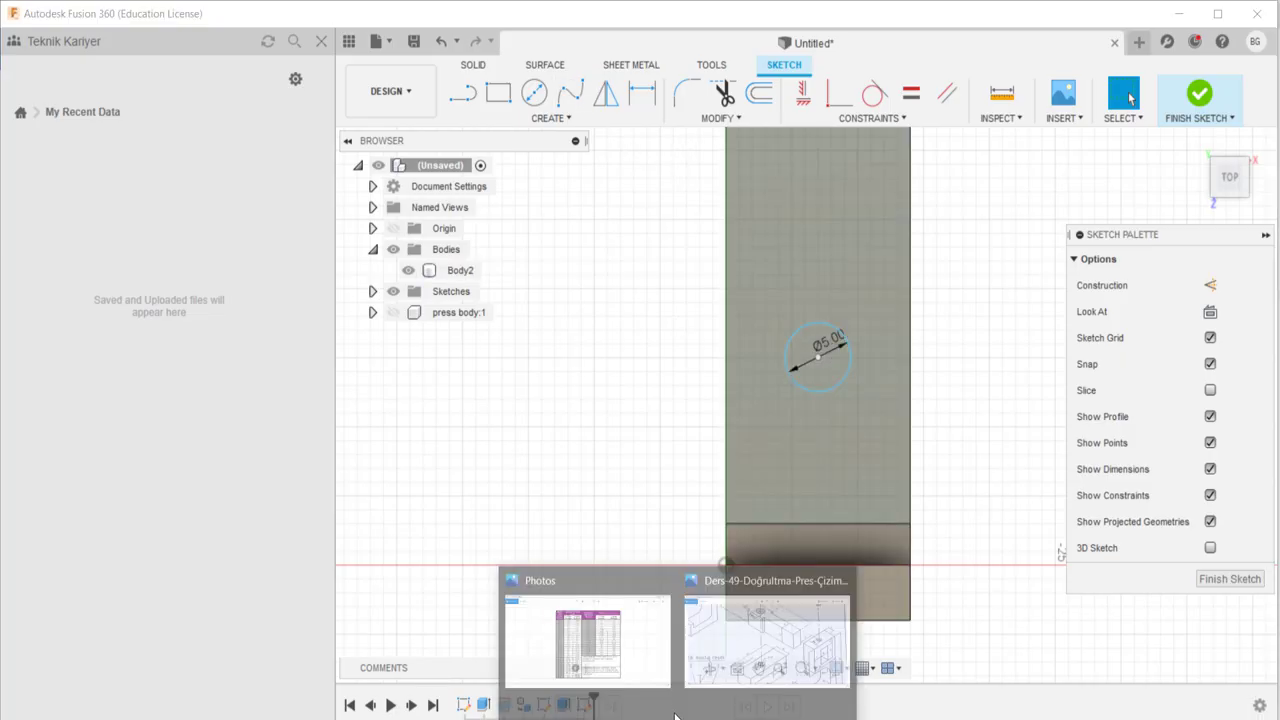
{"action": "left_click", "coordinate": [733, 662]}
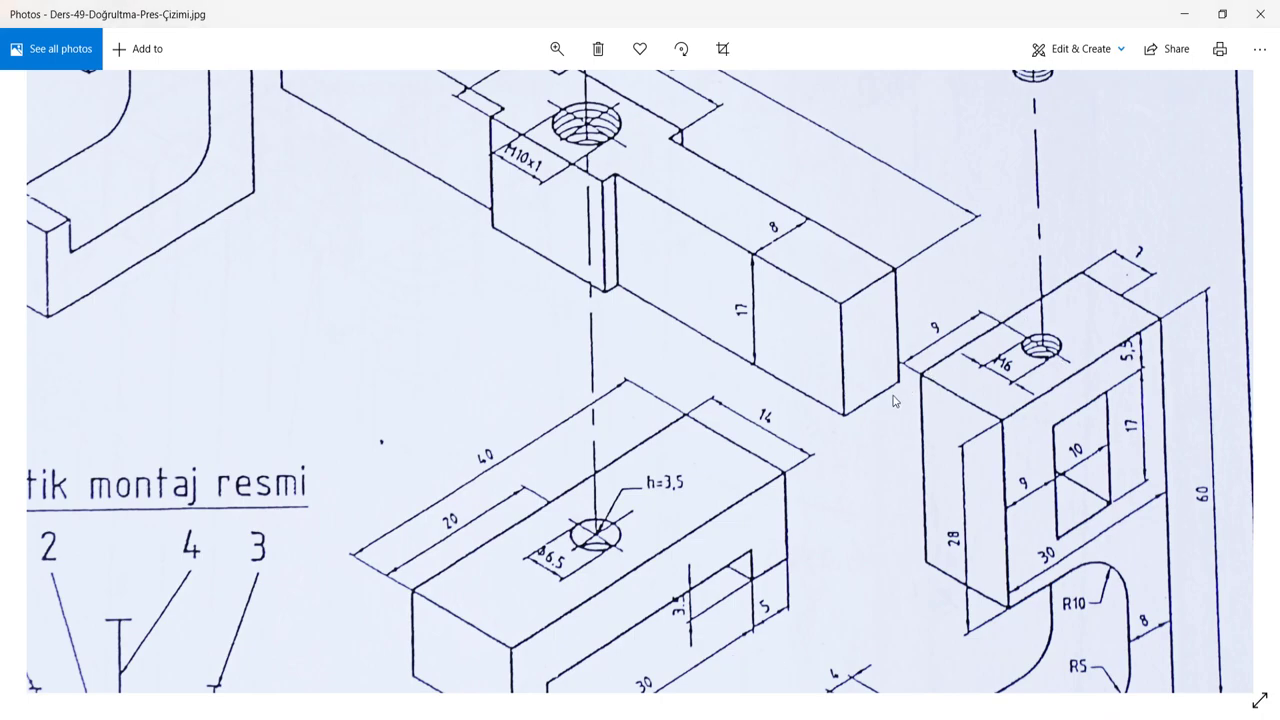
- Dimension the Ø5 circle centre 7 mm from the top face's left edge
{"action": "left_click", "coordinate": [1184, 14]}
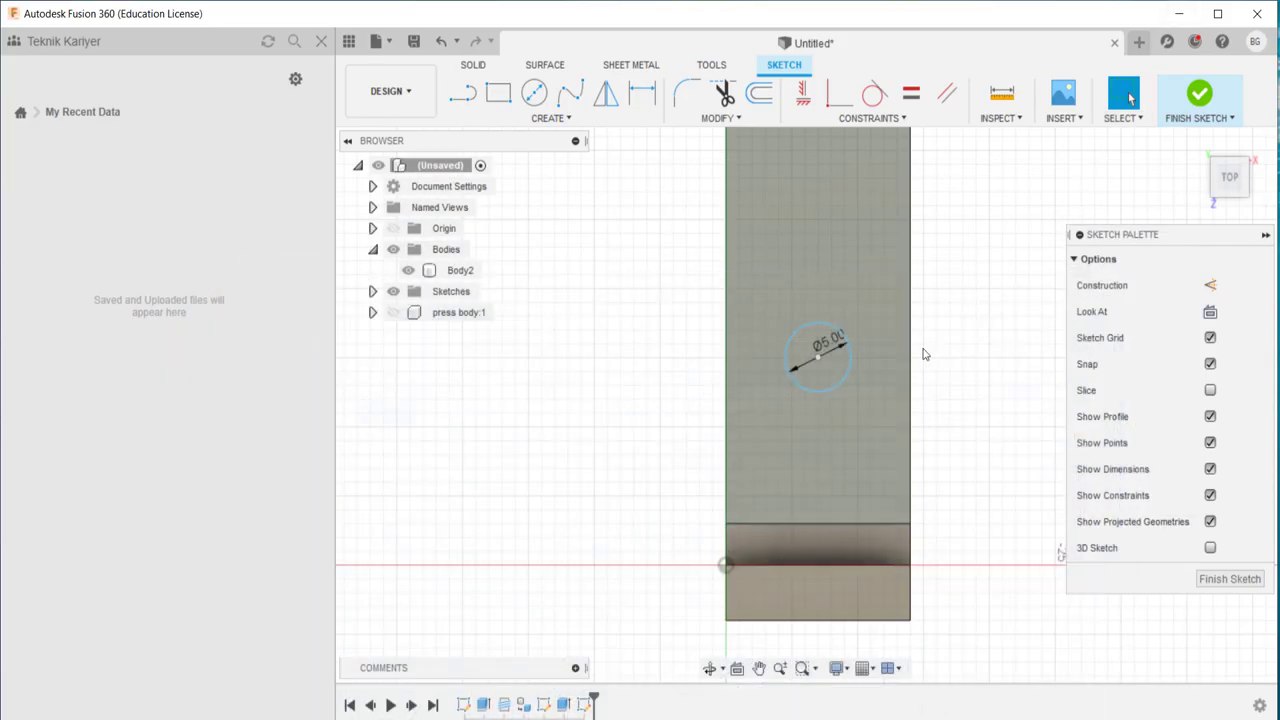
{"action": "left_click", "coordinate": [817, 362]}
{"action": "left_click", "coordinate": [726, 366]}
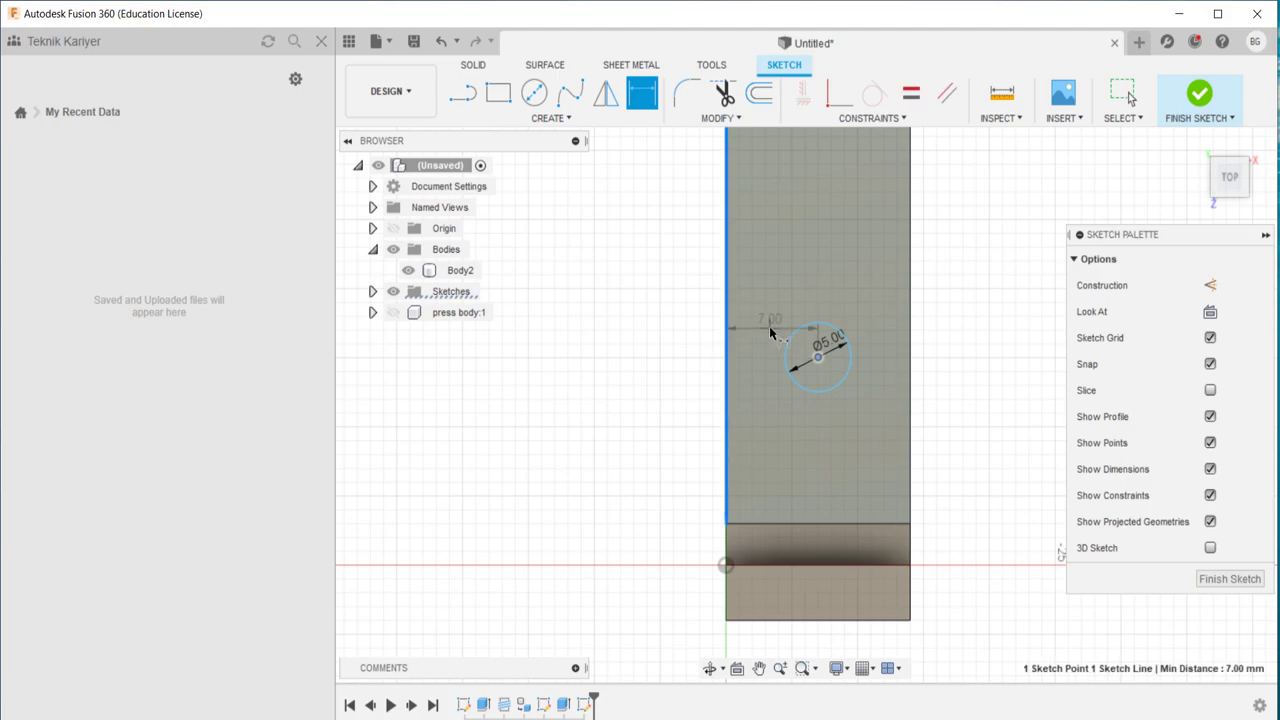
{"action": "left_click", "coordinate": [769, 326]}
{"action": "key", "text": "Return"}
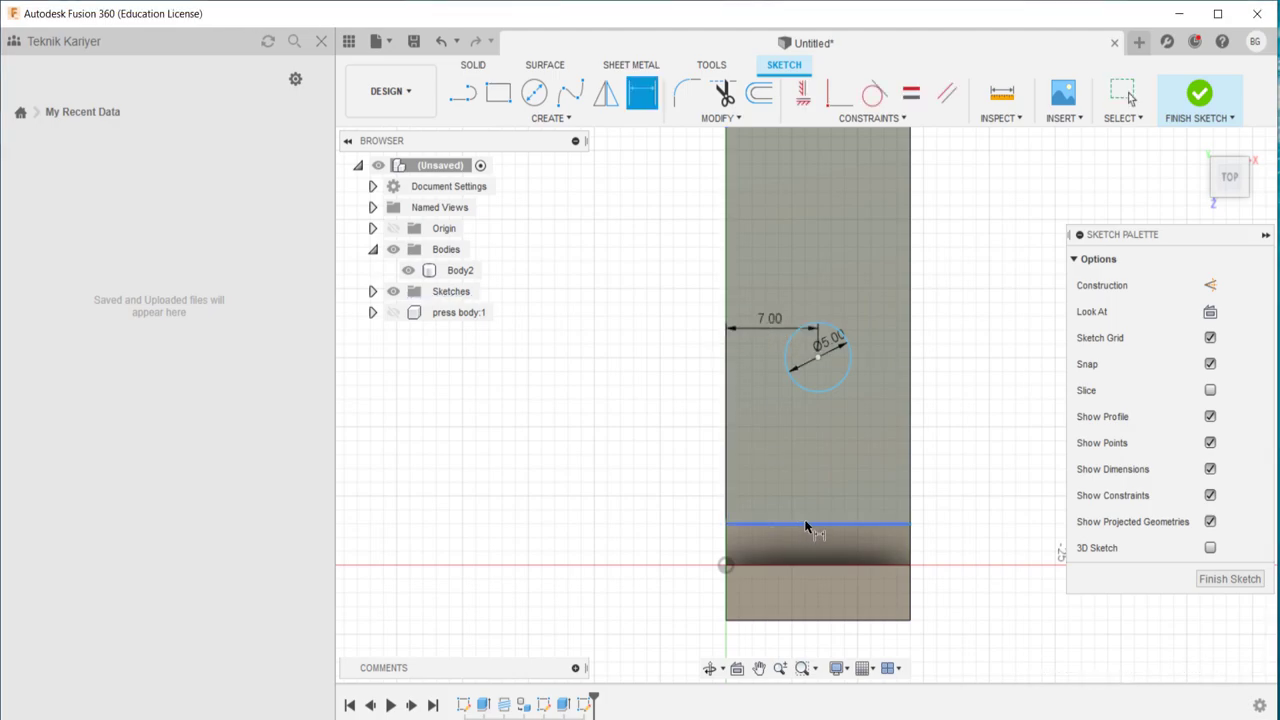
- Dimension the circle centre 9 mm from the lower edge and view it in 3D
{"action": "left_click", "coordinate": [806, 524]}
{"action": "left_click", "coordinate": [818, 357]}
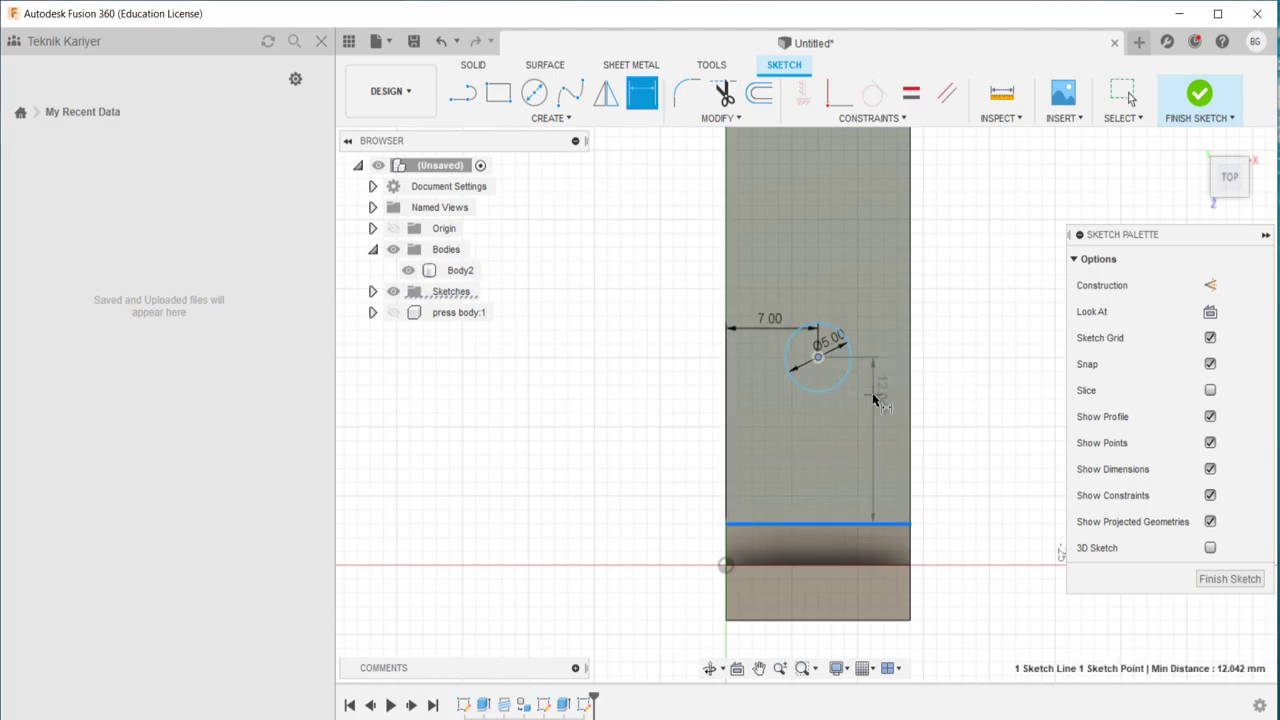
{"action": "left_click", "coordinate": [873, 399]}
{"action": "type", "text": "9"}
{"action": "key", "text": "Return"}
{"action": "scroll", "coordinate": [856, 427], "scroll_direction": "down", "scroll_amount": 2}
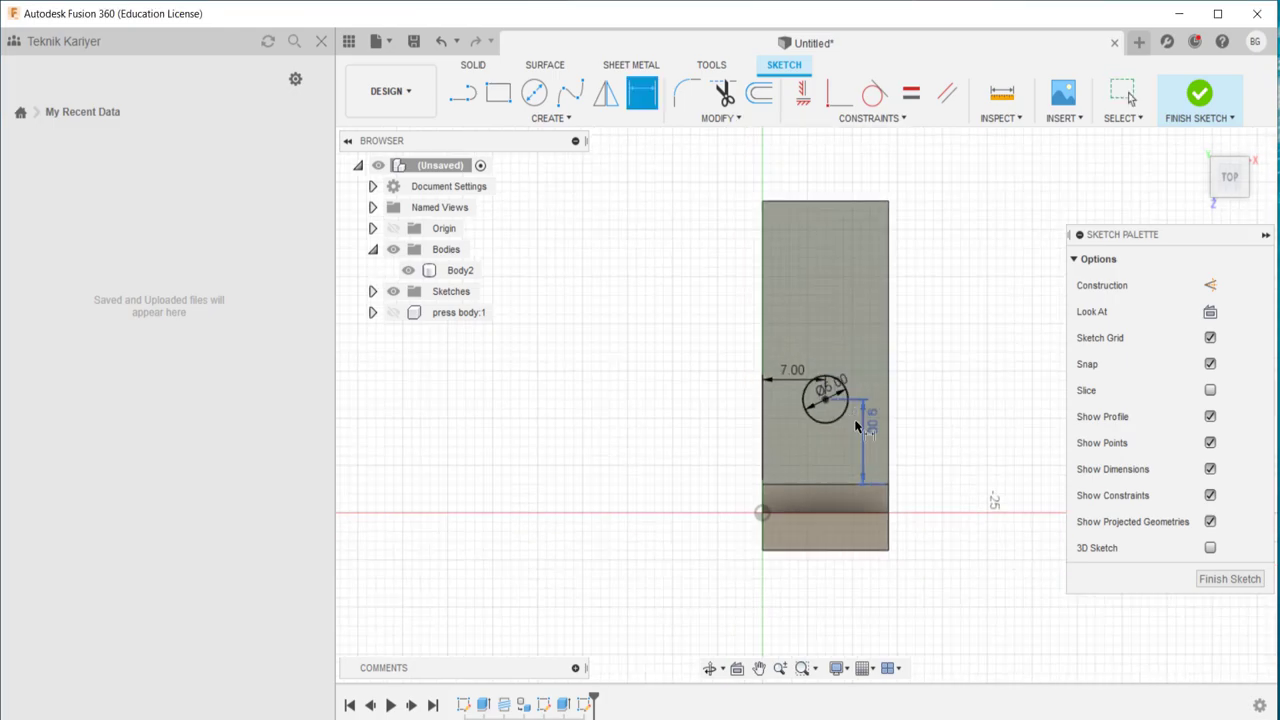
{"action": "middle_click_drag", "start_coordinate": [957, 477], "coordinate": [800, 600], "text": "shift"}
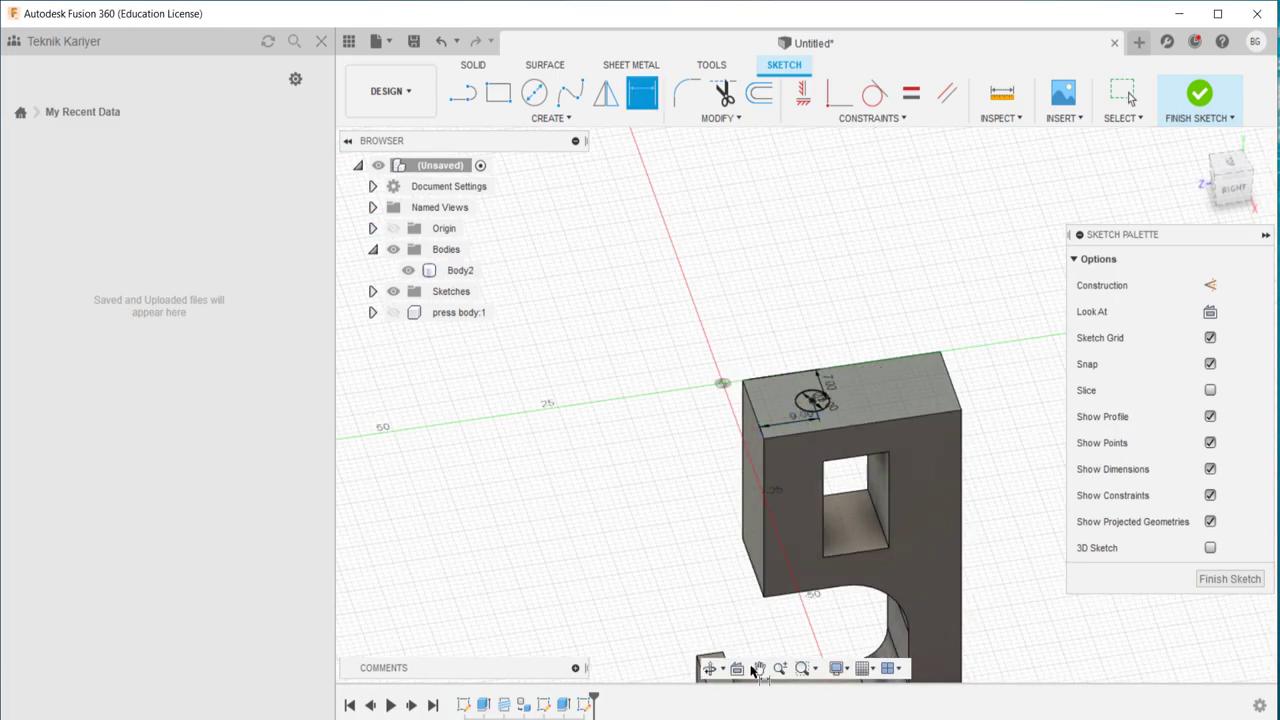
- After checking the drawing, confirm the 9 mm dimension fixing the circle's position
{"action": "left_click", "coordinate": [588, 640]}
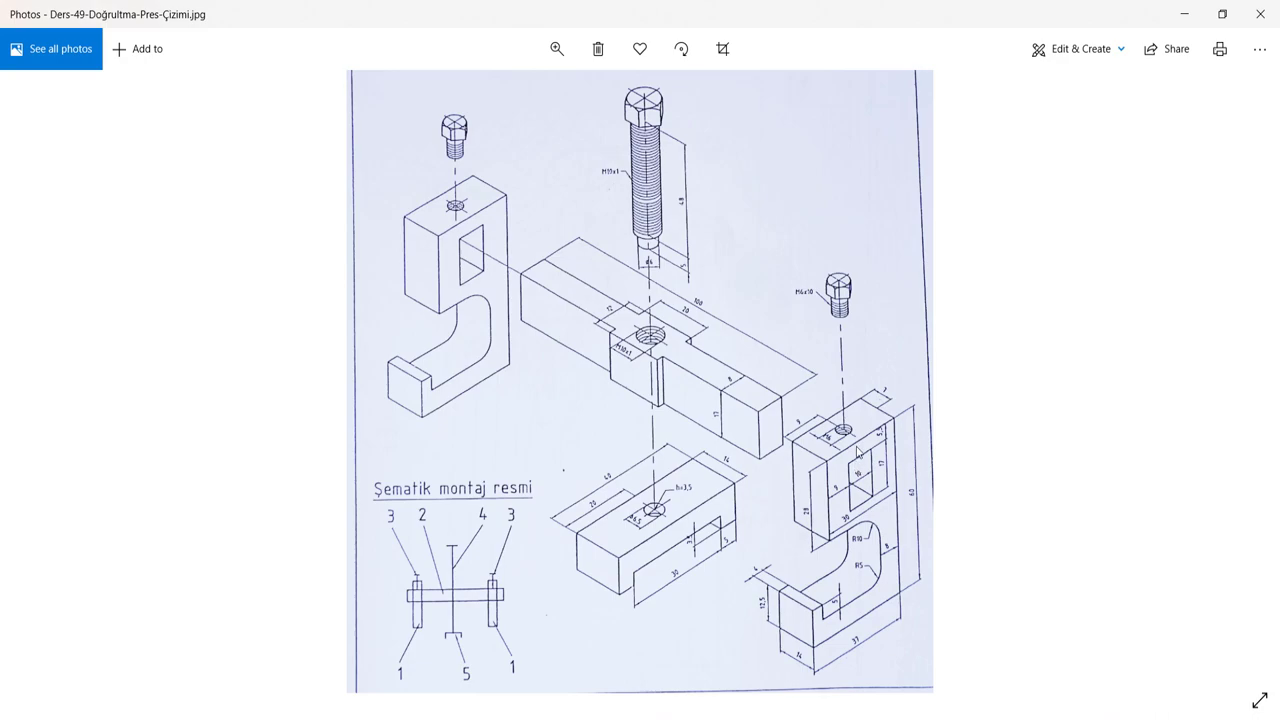
{"action": "left_click", "coordinate": [1184, 14]}
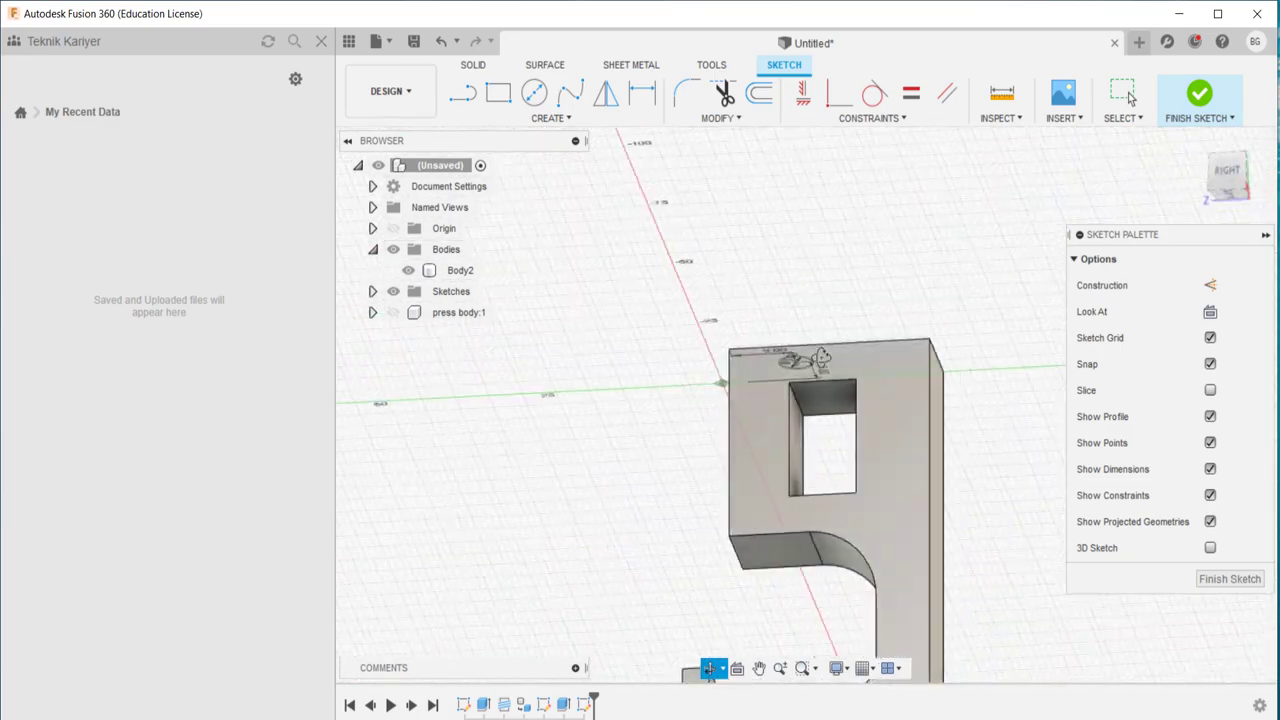
{"action": "key", "text": "d"}
{"action": "scroll", "coordinate": [885, 457], "scroll_direction": "up", "scroll_amount": 3}
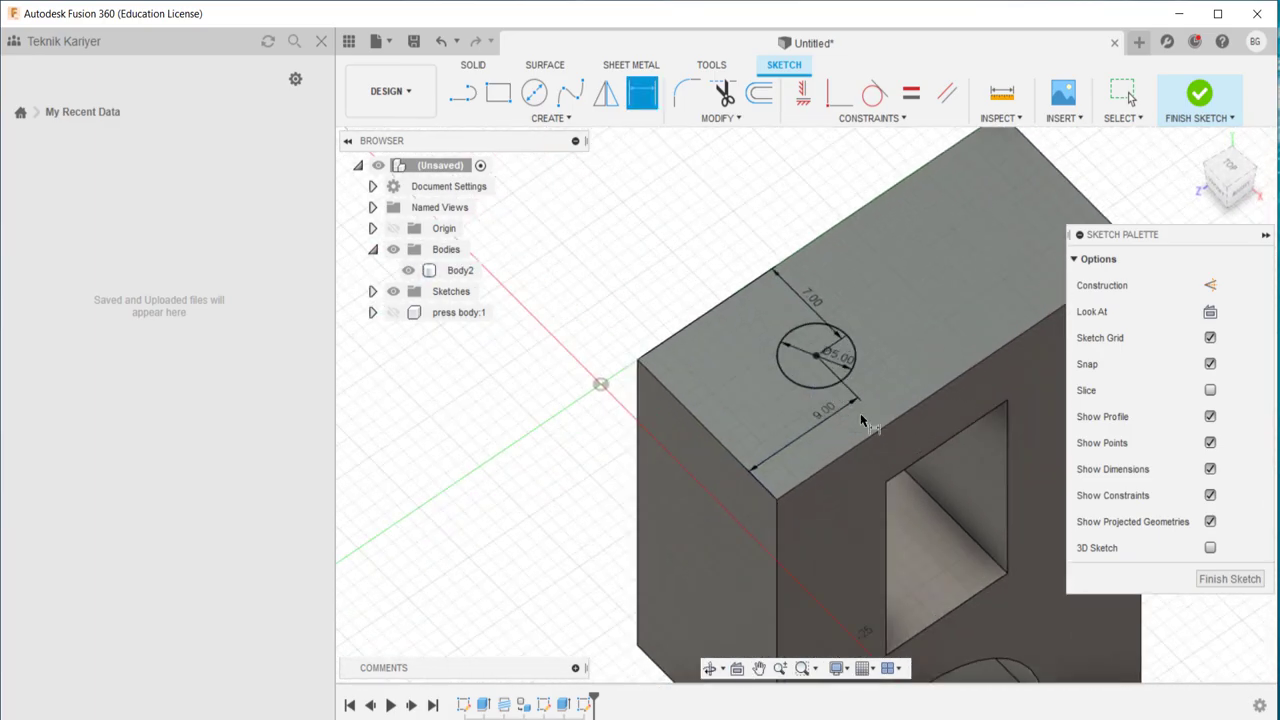
{"action": "middle_click_drag", "start_coordinate": [848, 492], "coordinate": [783, 482]}
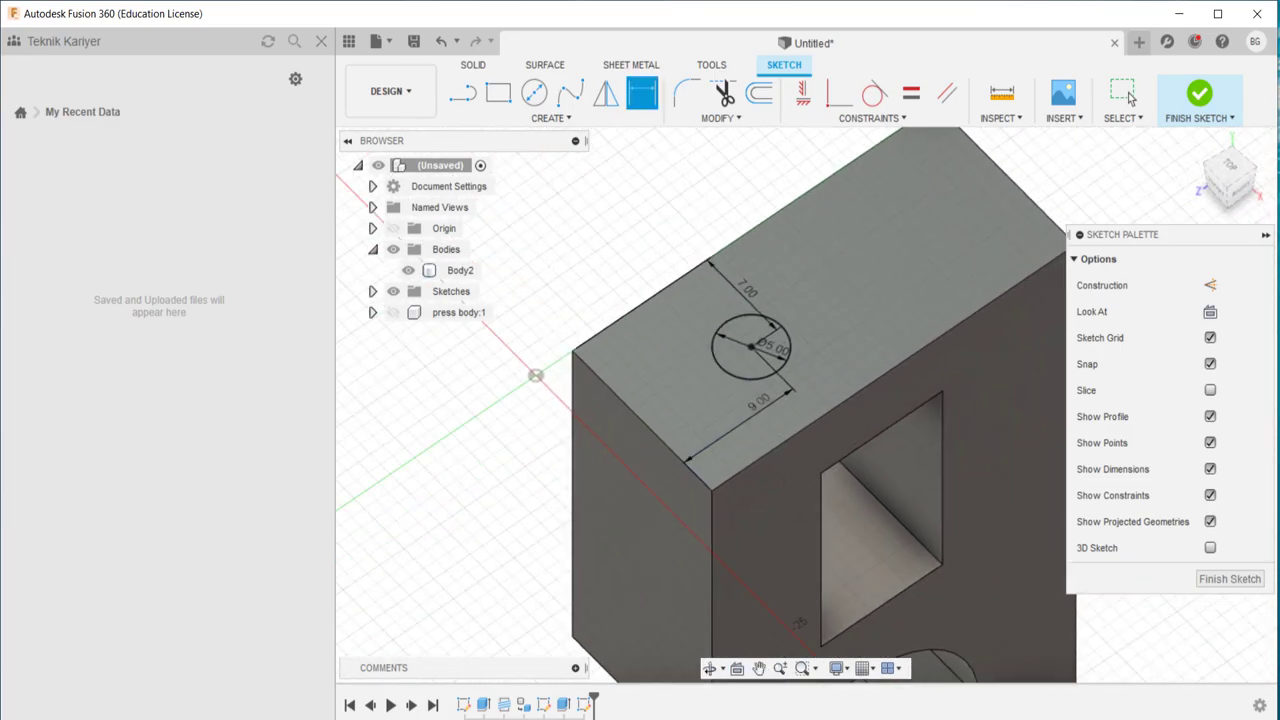
{"action": "left_click", "coordinate": [770, 625]}
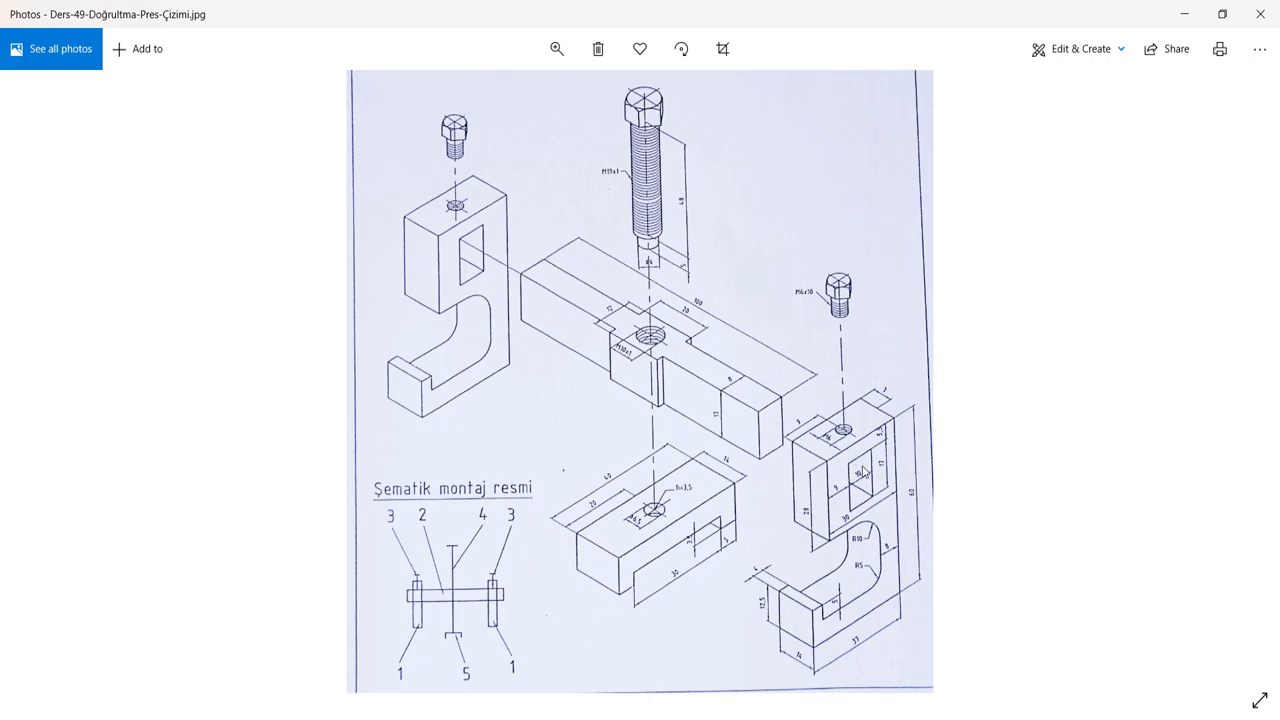
{"action": "left_click", "coordinate": [1184, 14]}
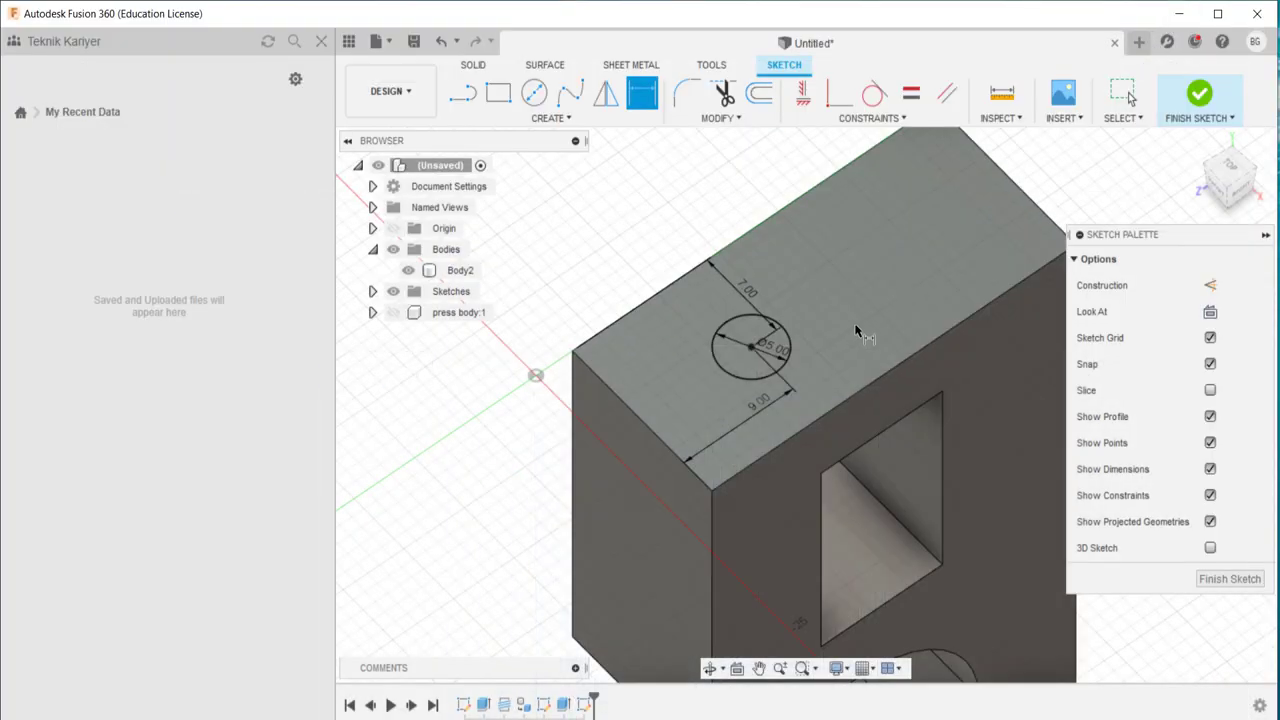
{"action": "key", "text": "Return"}
{"action": "mouse_move", "coordinate": [785, 389]}
{"action": "middle_mouse_down", "text": "shift"}
{"action": "mouse_move", "coordinate": [768, 328]}
{"action": "mouse_move", "coordinate": [840, 365]}
{"action": "middle_mouse_up", "text": "shift"}
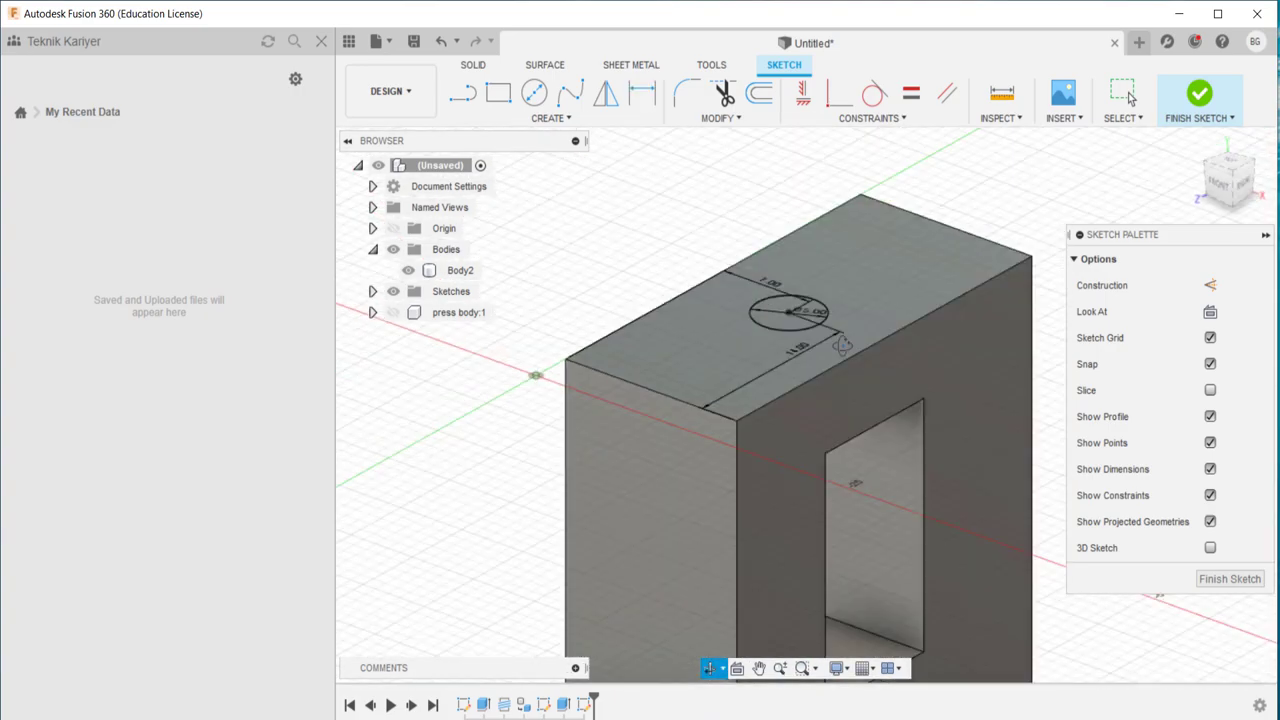
- Cut the Ø5 circle 14 mm deep into the C-frame top, then check the press drawing
{"action": "key", "text": "e"}
{"action": "left_click", "coordinate": [806, 311]}
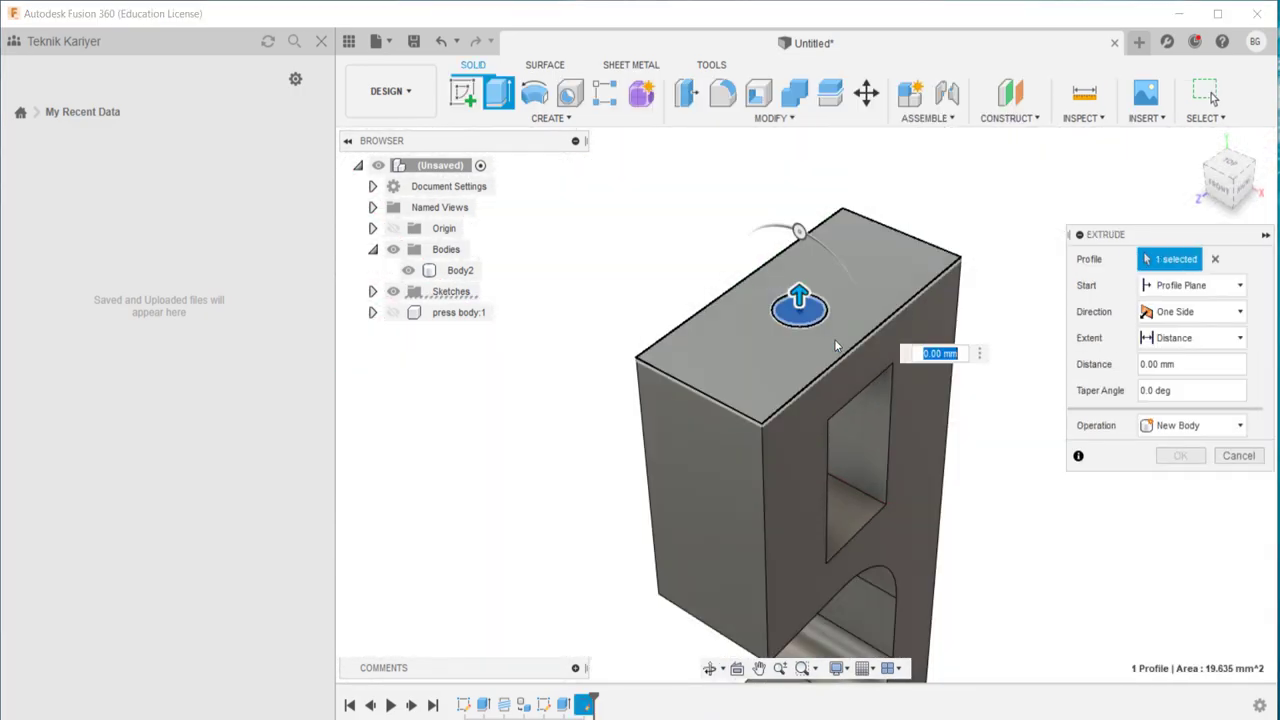
{"action": "left_click_drag", "start_coordinate": [799, 325], "coordinate": [818, 425]}
{"action": "mouse_move", "coordinate": [818, 425]}
{"action": "middle_mouse_down", "text": "shift"}
{"action": "mouse_move", "coordinate": [782, 312]}
{"action": "mouse_move", "coordinate": [926, 434]}
{"action": "middle_mouse_up", "text": "shift"}
{"action": "key", "text": "Return"}
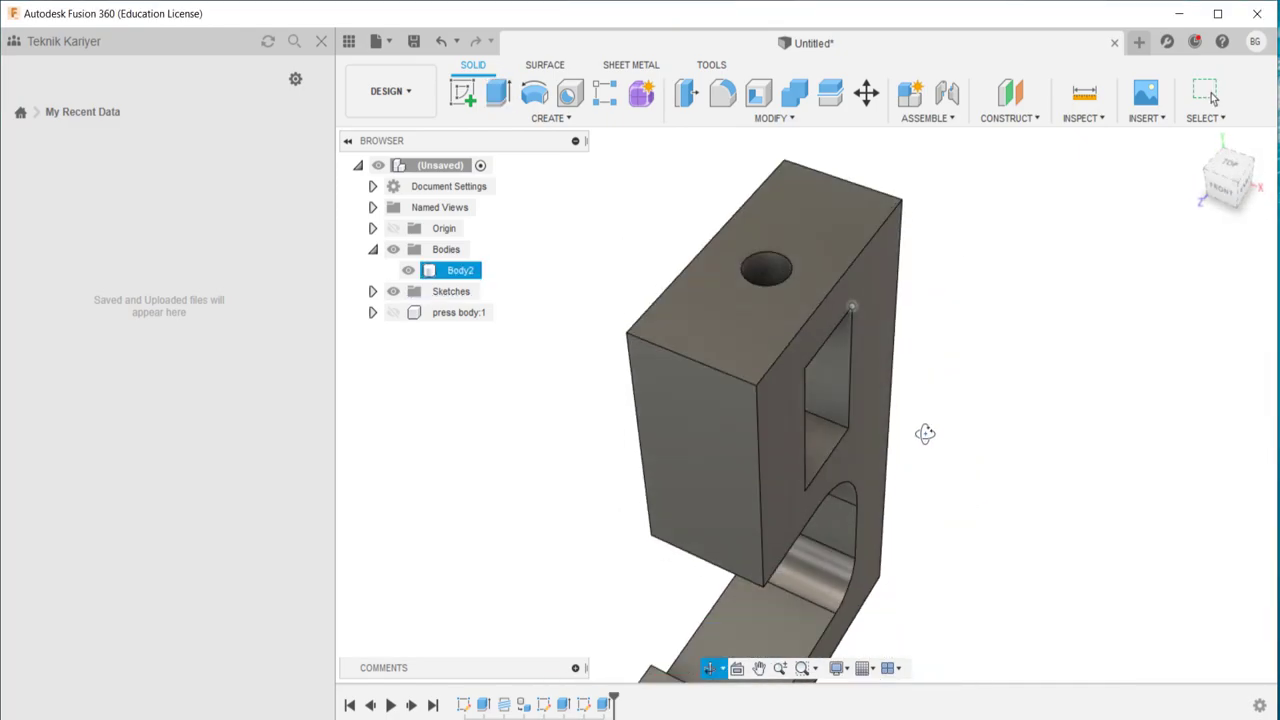
{"action": "left_click", "coordinate": [585, 625]}
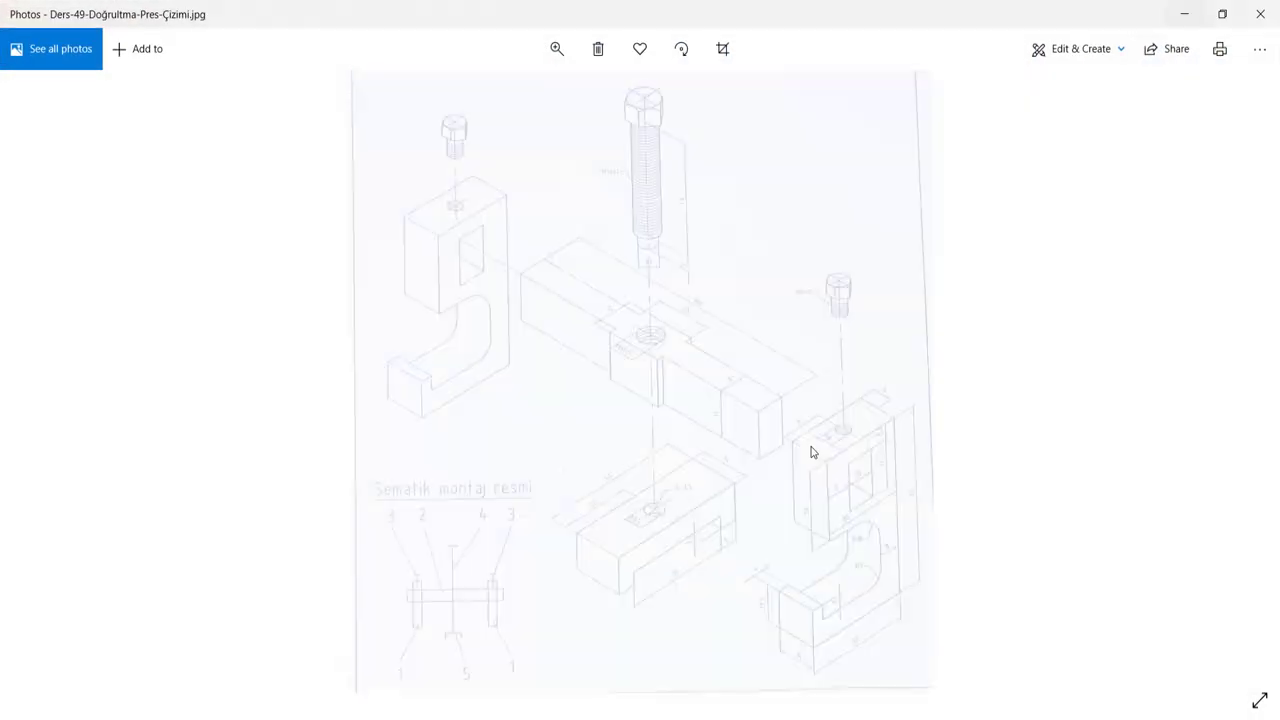
{"action": "scroll", "coordinate": [828, 310], "scroll_direction": "up", "scroll_amount": 3}
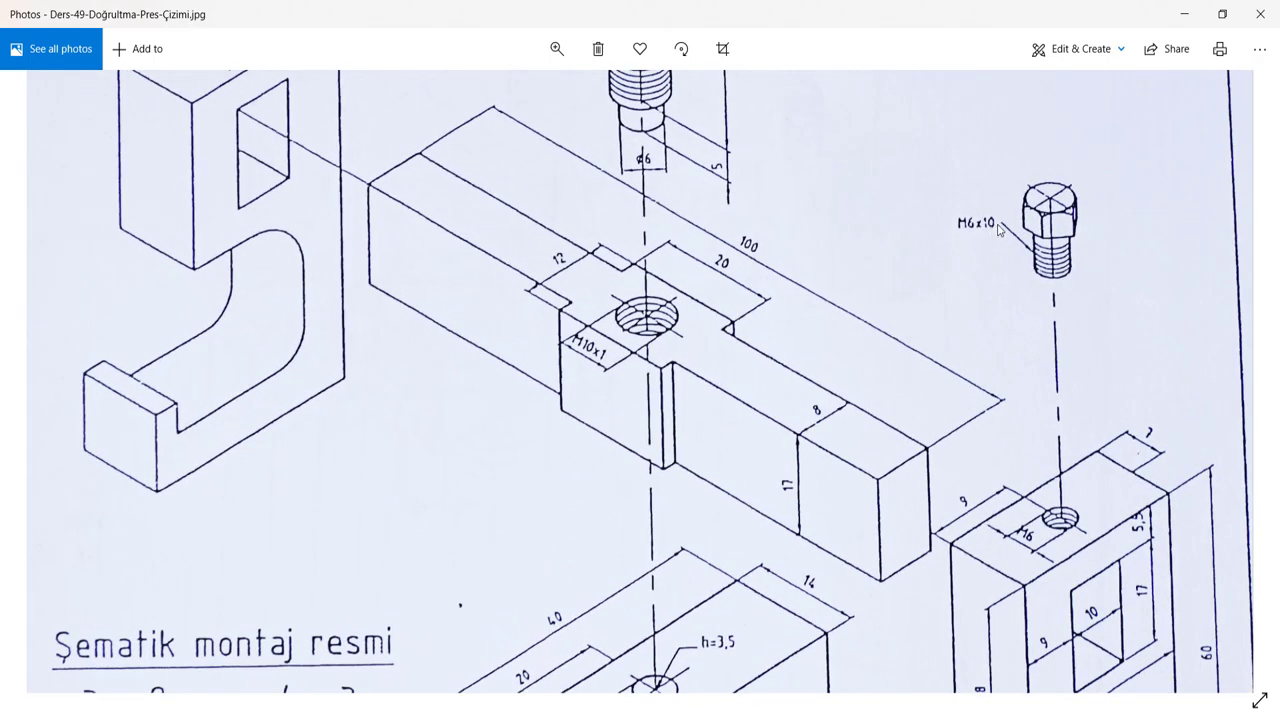
- Add a modelled M6x1, class 6H thread to the hole's inner wall
{"action": "left_click", "coordinate": [1188, 16]}
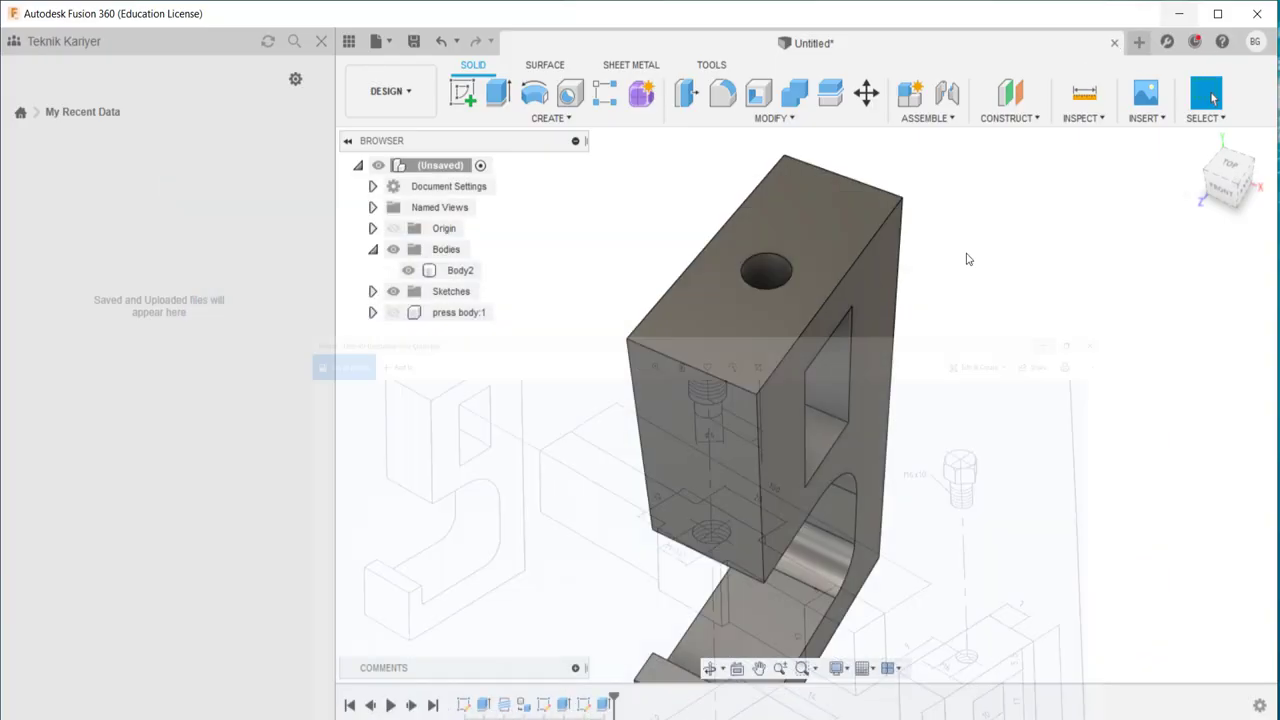
{"action": "left_click", "coordinate": [506, 118]}
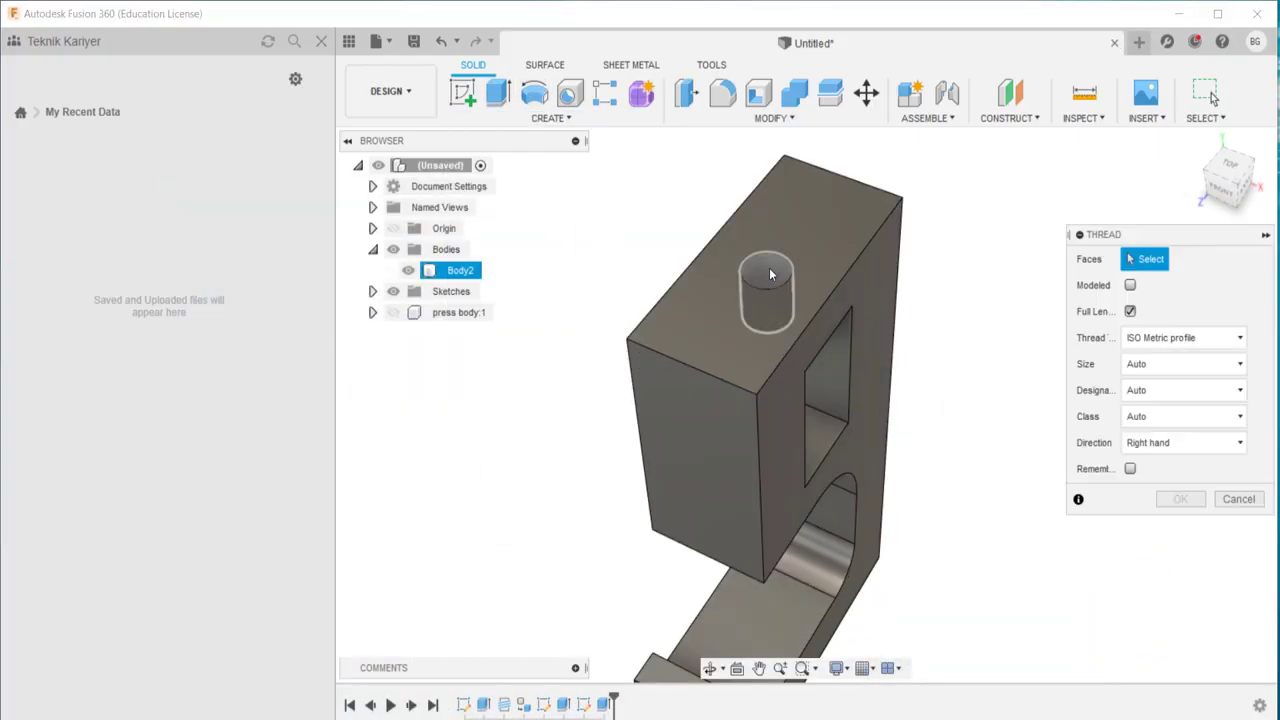
{"action": "left_click", "coordinate": [766, 278]}
{"action": "left_click", "coordinate": [1197, 370]}
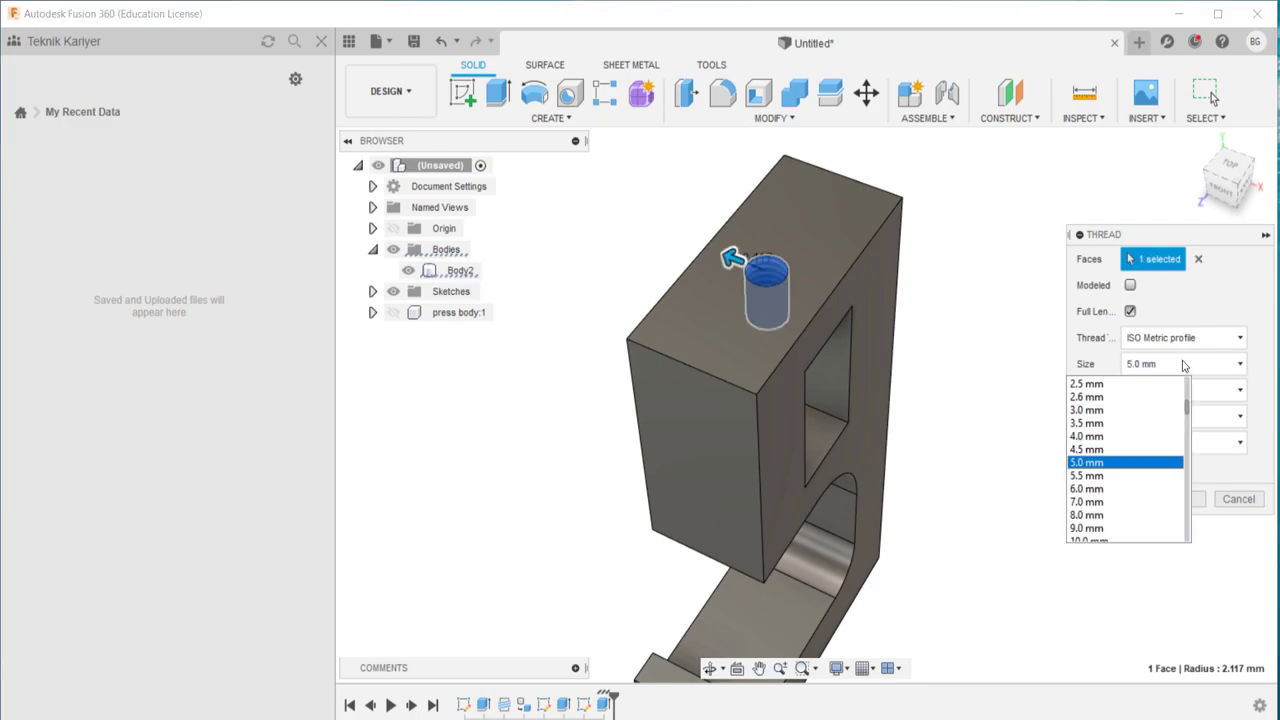
{"action": "left_click", "coordinate": [1100, 488]}
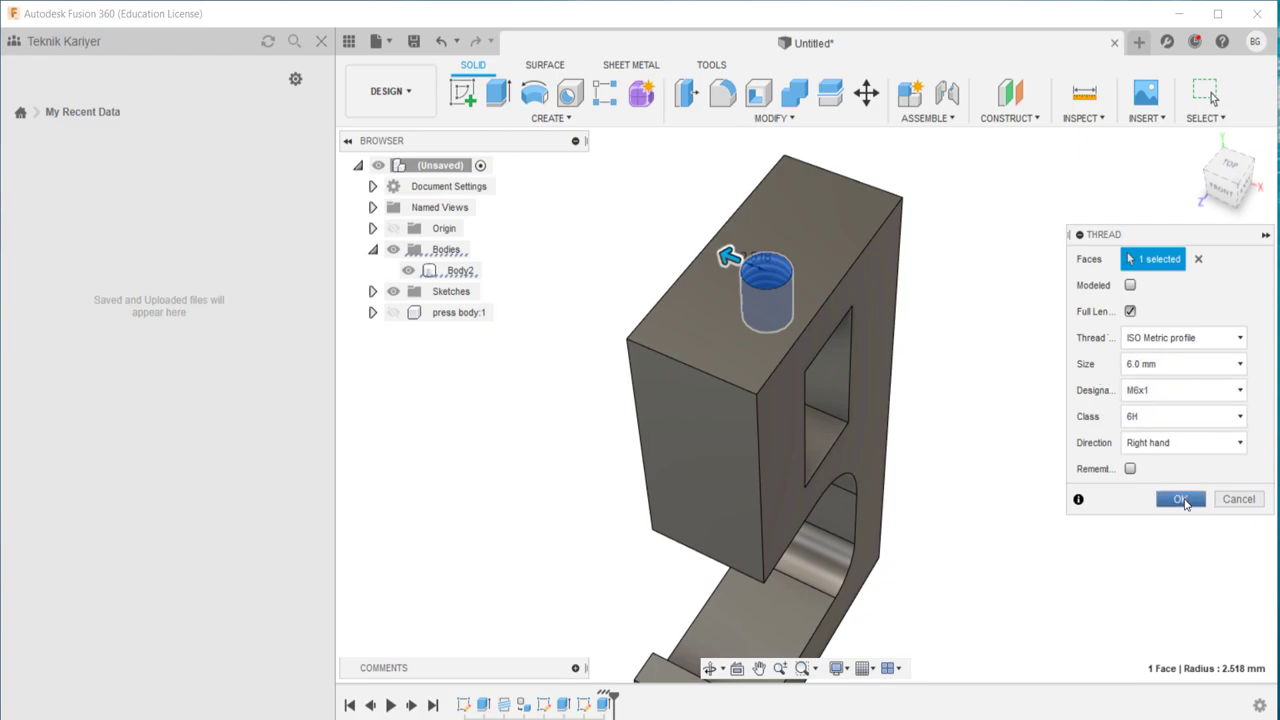
{"action": "left_click", "coordinate": [1180, 498]}
- Inspect the threaded hole, reopening the thread feature and closing it unchanged
{"action": "middle_click_drag", "start_coordinate": [870, 351], "coordinate": [834, 488], "text": "shift"}
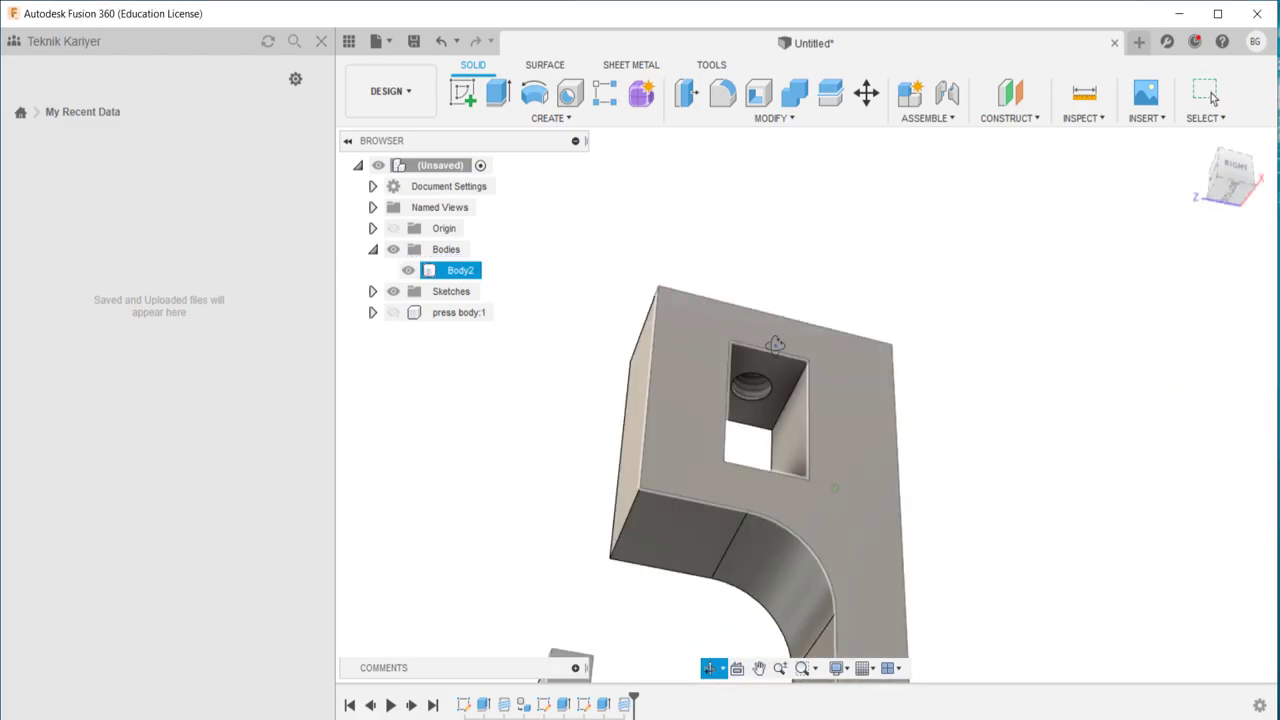
{"action": "left_click", "coordinate": [1211, 93]}
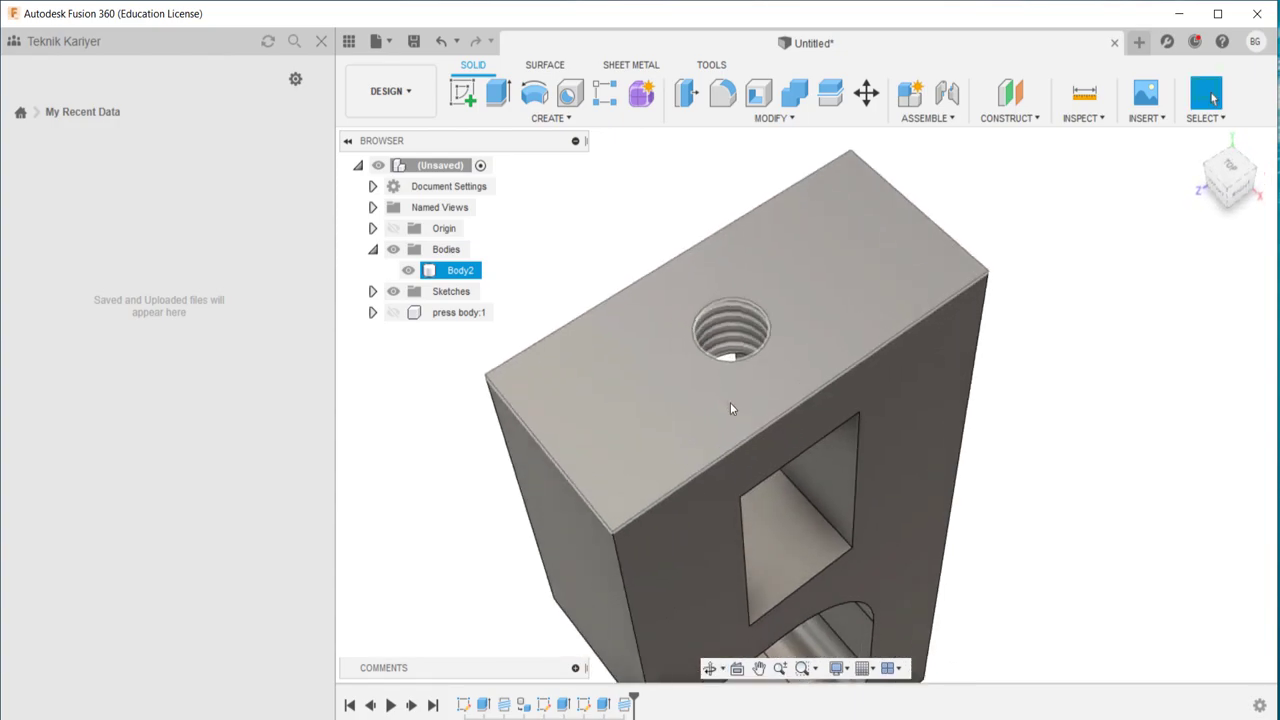
{"action": "double_click", "coordinate": [626, 705]}
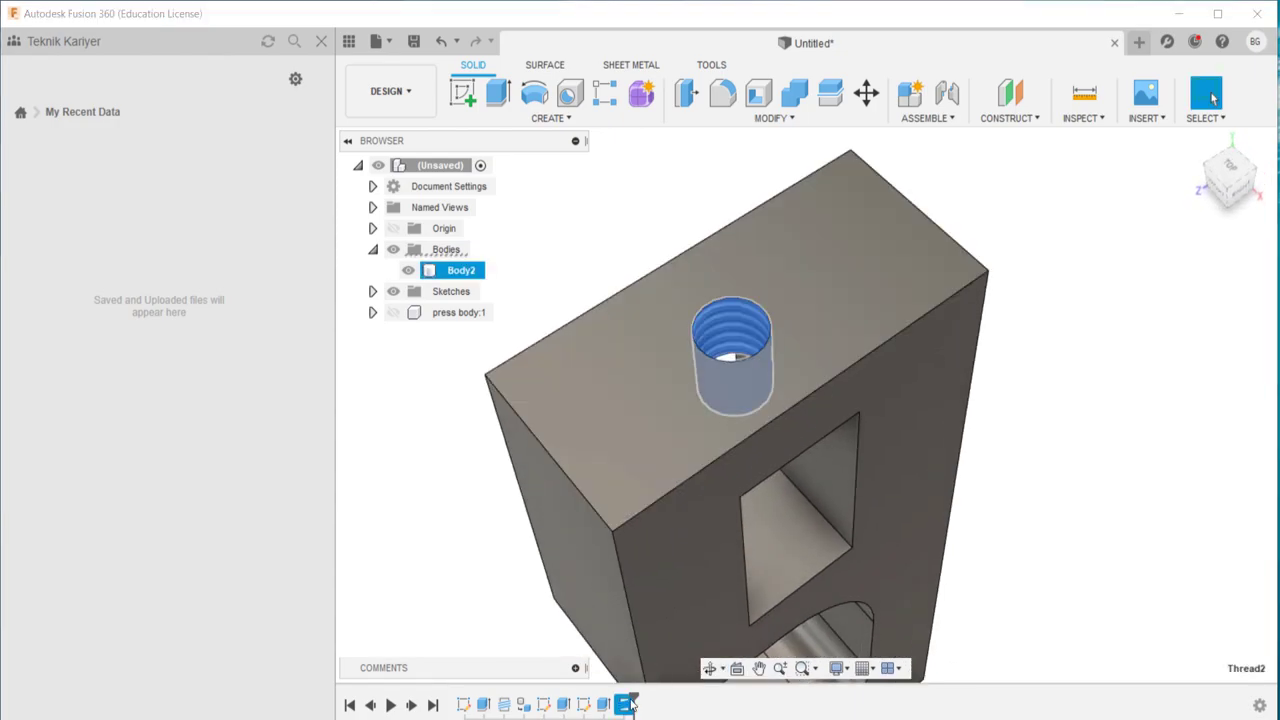
{"action": "left_click", "coordinate": [1180, 499]}
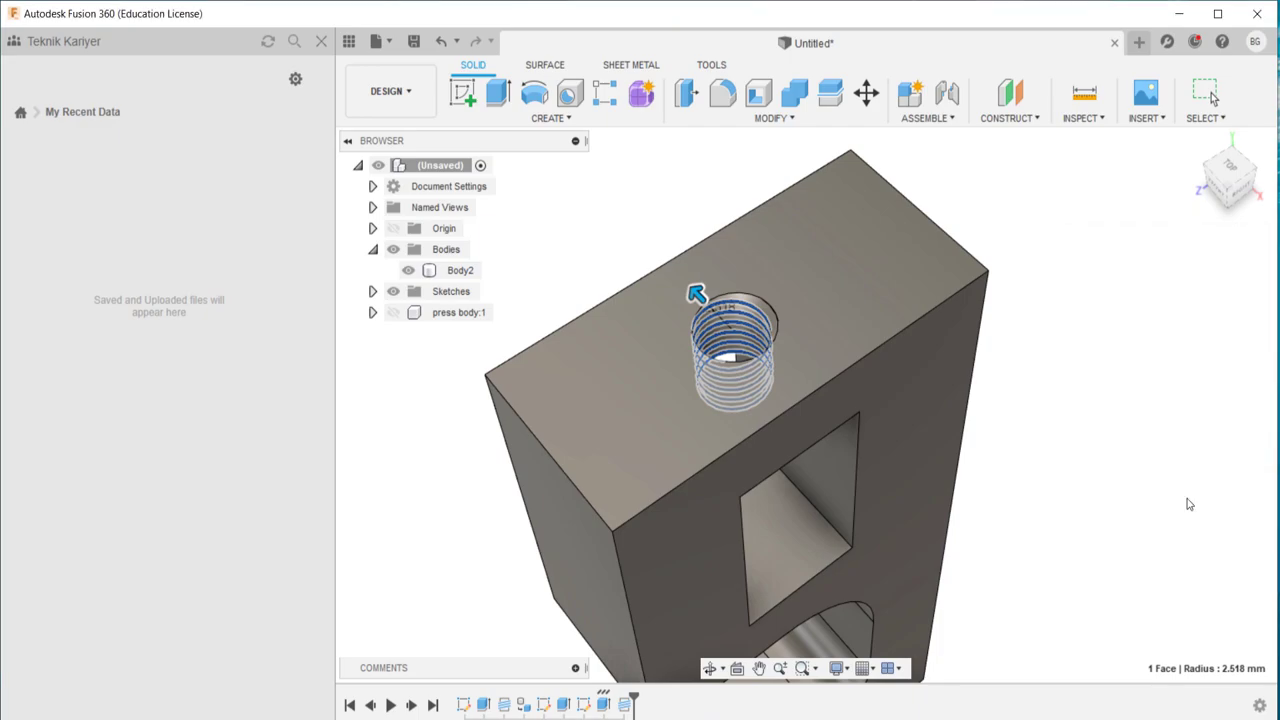
{"action": "left_click", "coordinate": [952, 482]}
{"action": "mouse_move", "coordinate": [952, 482]}
{"action": "middle_mouse_down", "text": "shift"}
{"action": "mouse_move", "coordinate": [958, 409]}
{"action": "mouse_move", "coordinate": [954, 463]}
{"action": "mouse_move", "coordinate": [934, 477]}
{"action": "middle_mouse_up", "text": "shift"}
- Save the design as 'straightening press' in the Teknik Kariyer Eğitim project
{"action": "key", "text": "ctrl+s"}
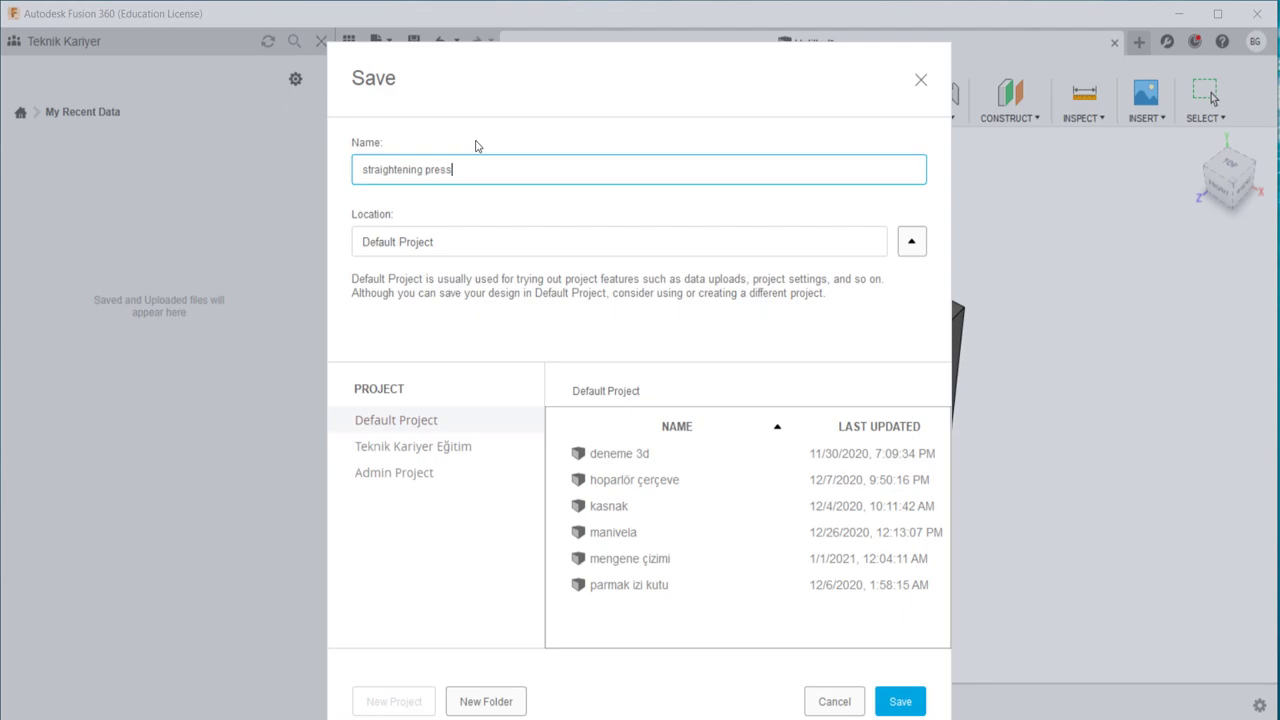
{"action": "left_click", "coordinate": [456, 446]}
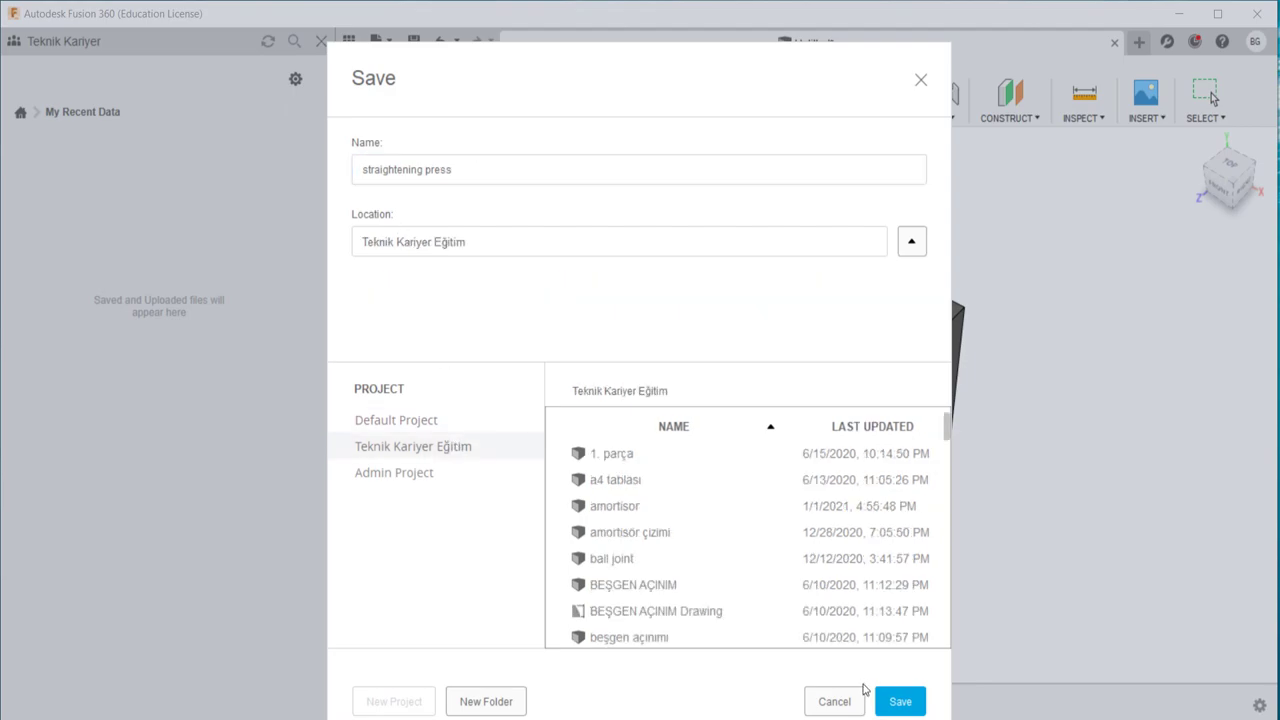
{"action": "left_click", "coordinate": [900, 701]}
{"action": "mouse_move", "coordinate": [922, 461]}
{"action": "middle_mouse_down", "text": "shift"}
{"action": "mouse_move", "coordinate": [875, 400]}
{"action": "mouse_move", "coordinate": [904, 434]}
{"action": "mouse_move", "coordinate": [943, 380]}
{"action": "mouse_move", "coordinate": [945, 398]}
{"action": "middle_mouse_up", "text": "shift"}
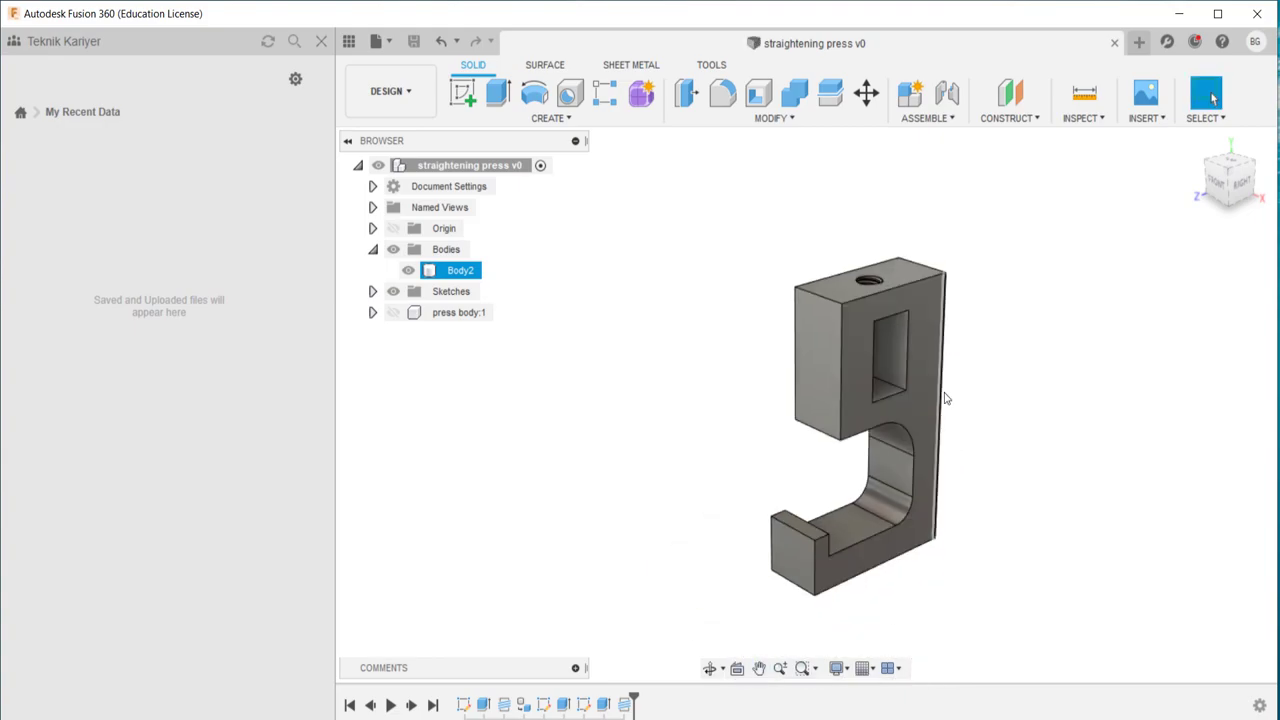
- Show the press body and paste a copy of Body2 as Body3, moved 95 mm along negative X
{"action": "left_click", "coordinate": [393, 312]}
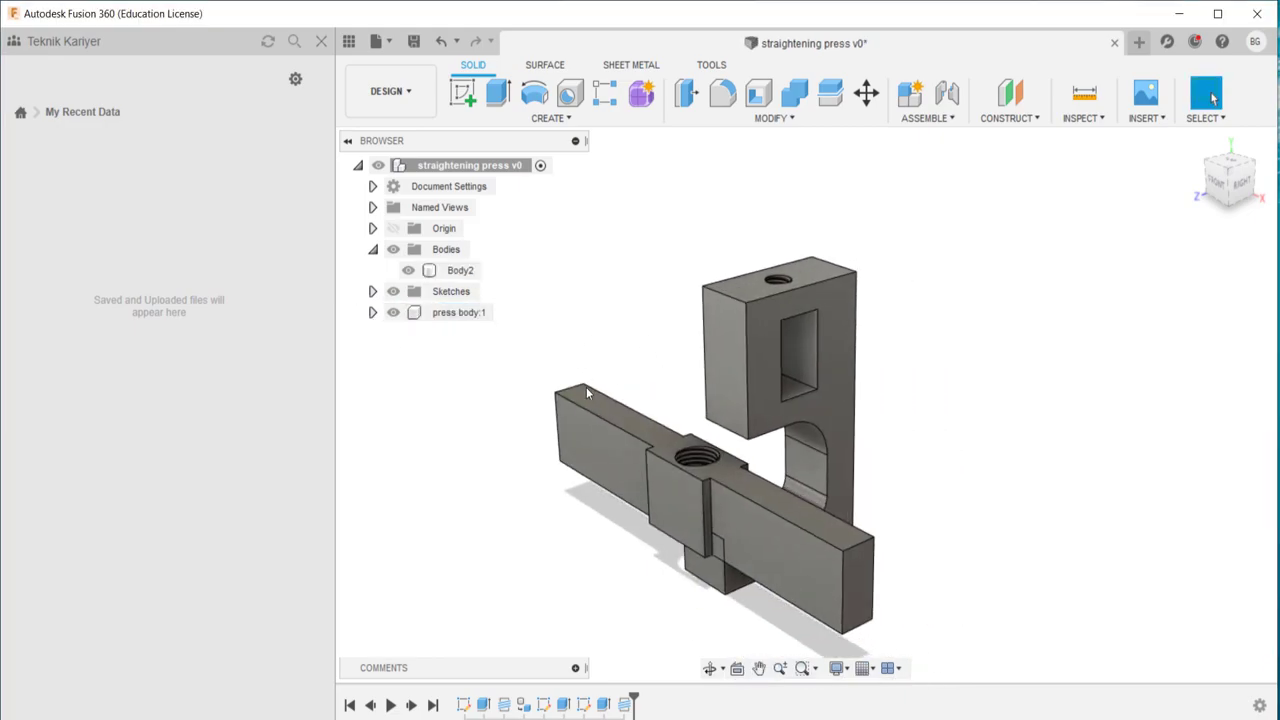
{"action": "mouse_move", "coordinate": [587, 393]}
{"action": "middle_mouse_down", "text": "shift"}
{"action": "mouse_move", "coordinate": [615, 429]}
{"action": "mouse_move", "coordinate": [771, 268]}
{"action": "middle_mouse_up", "text": "shift"}
{"action": "left_click", "coordinate": [615, 429]}
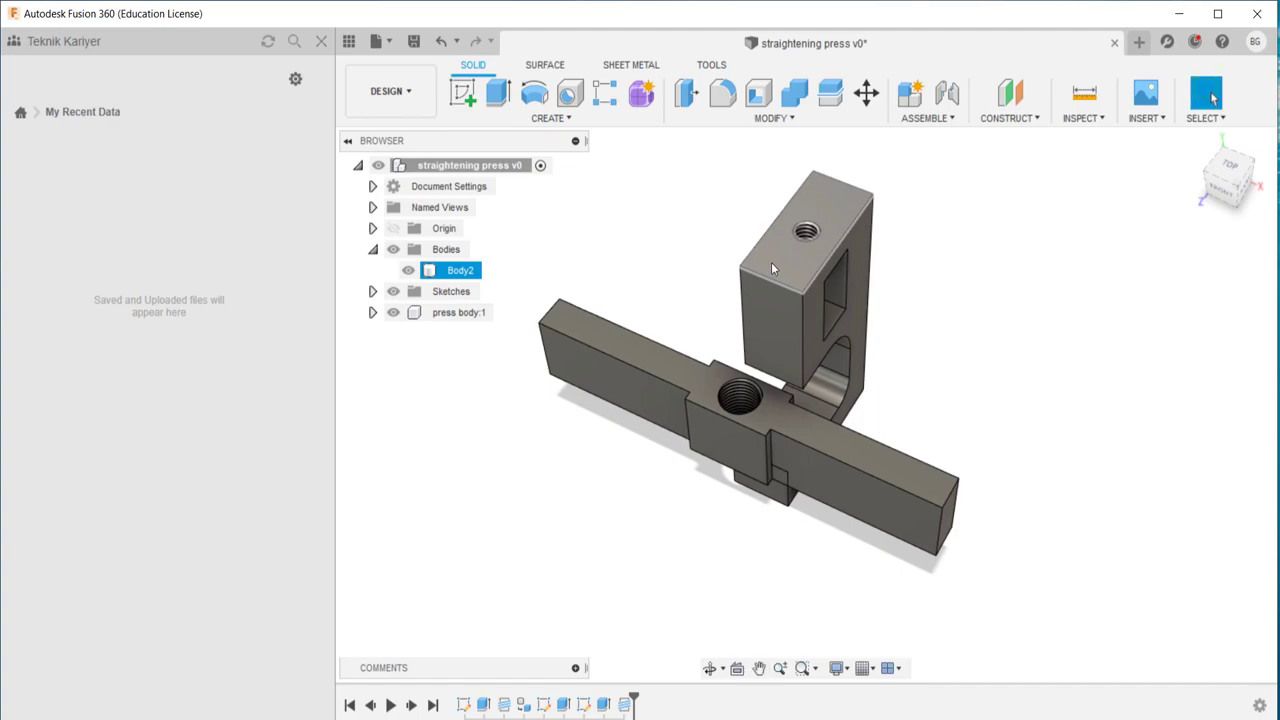
{"action": "left_click", "coordinate": [460, 270]}
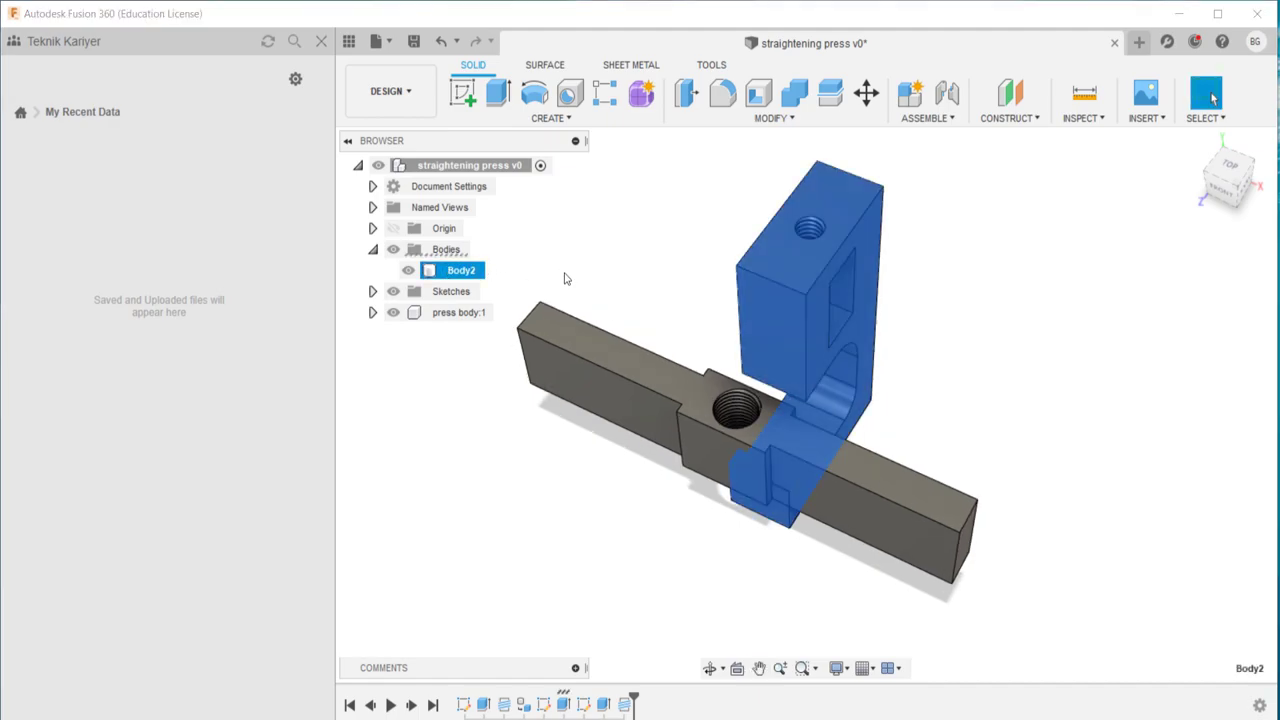
{"action": "key", "text": "ctrl+c"}
{"action": "key", "text": "ctrl+v"}
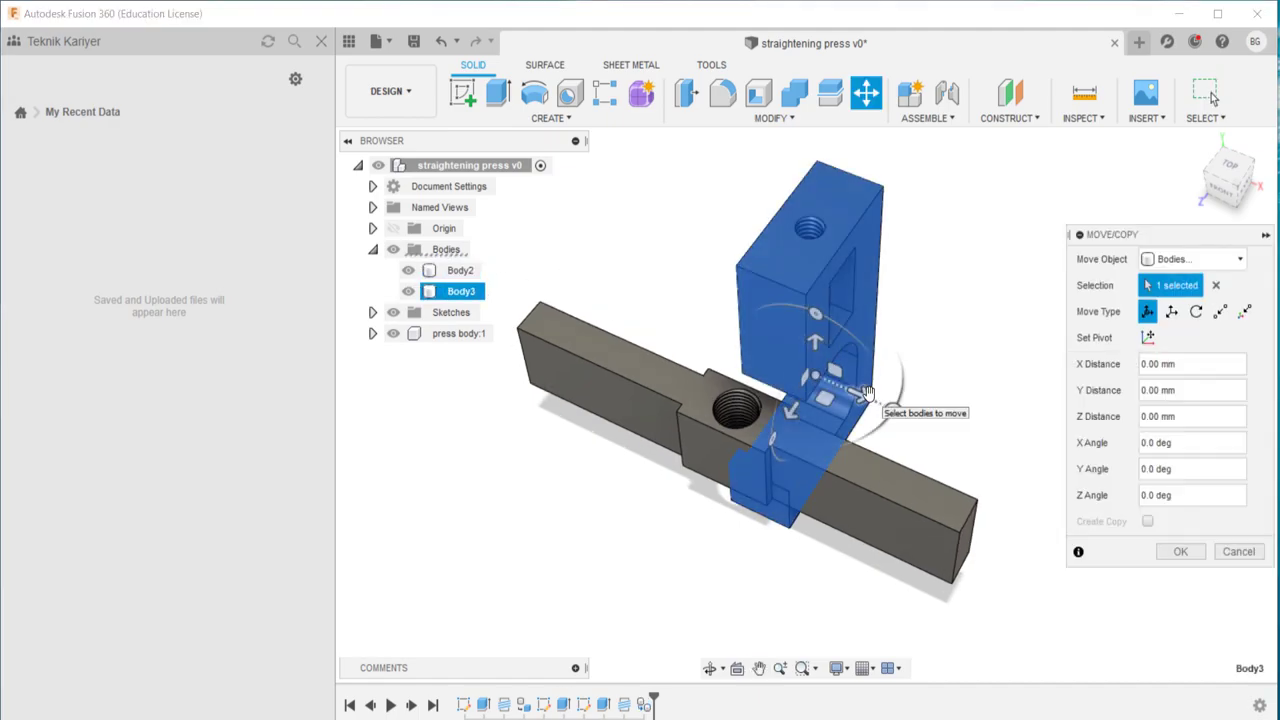
{"action": "left_click_drag", "start_coordinate": [866, 392], "coordinate": [505, 278]}
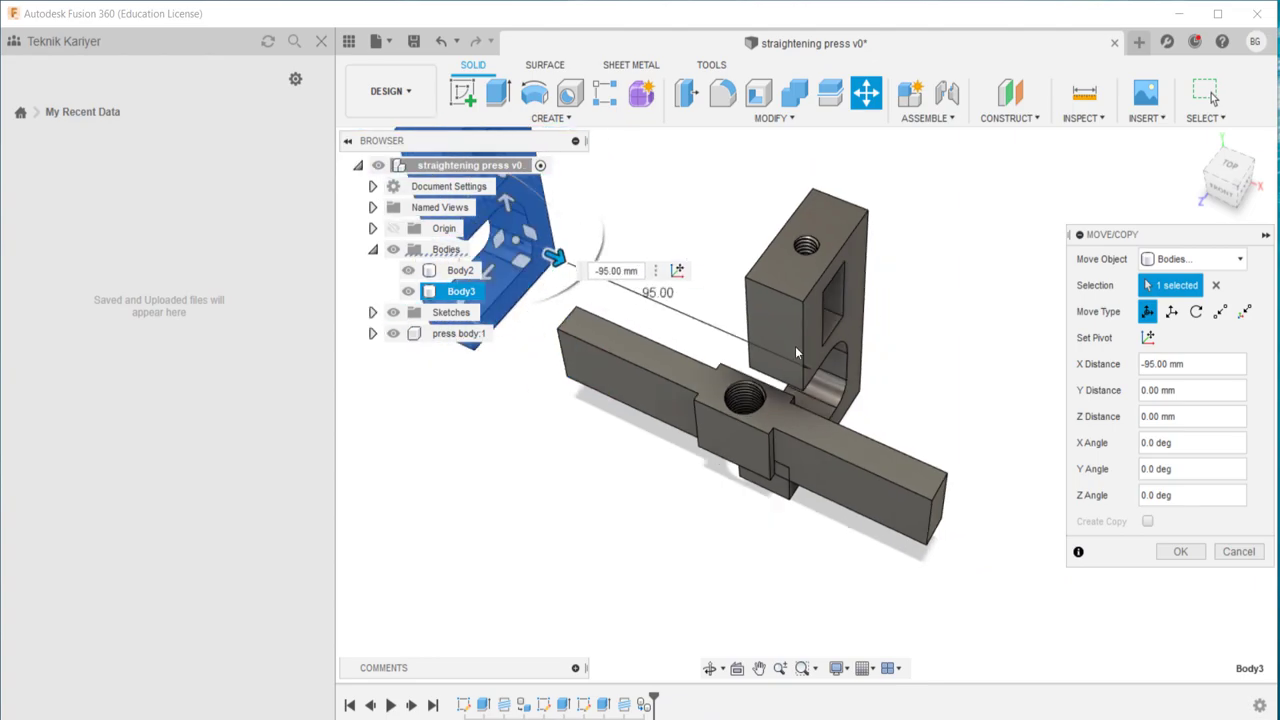
{"action": "middle_click_drag", "start_coordinate": [720, 266], "coordinate": [830, 375]}
{"action": "left_click", "coordinate": [1180, 551]}
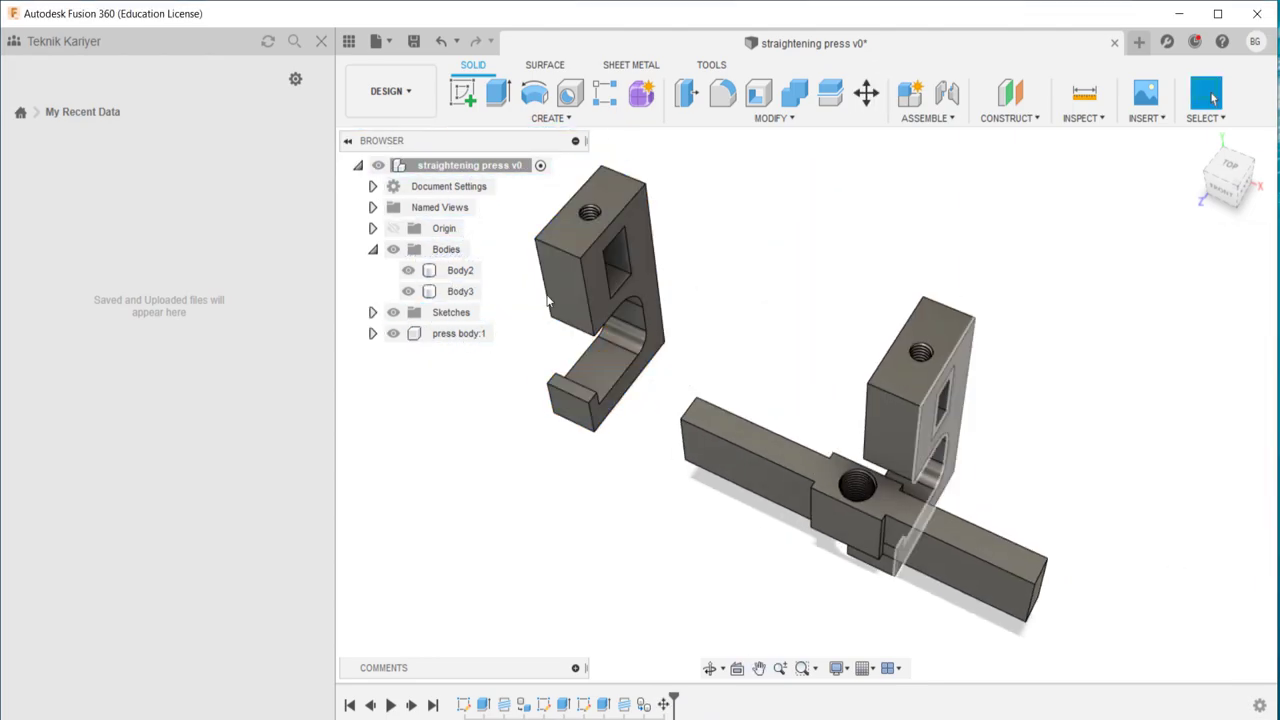
- Begin renaming Body2 in the browser
{"action": "double_click", "coordinate": [460, 270]}
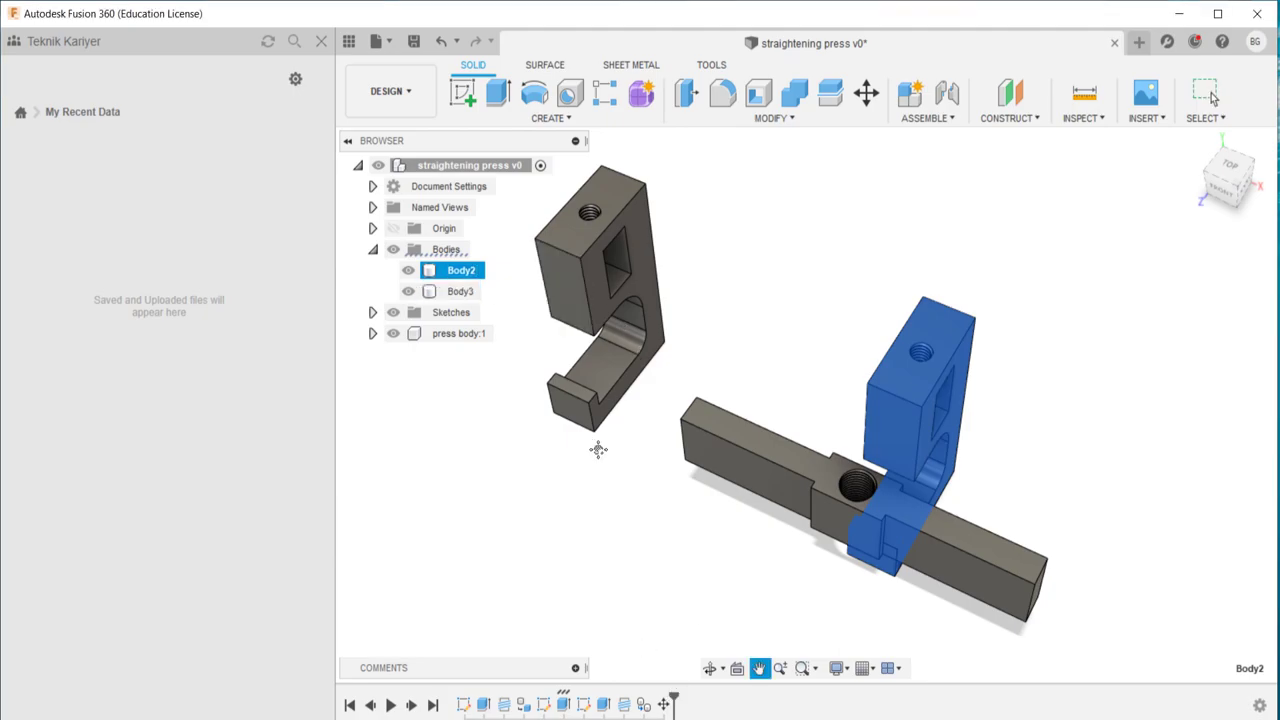
{"action": "middle_click_drag", "start_coordinate": [597, 448], "coordinate": [709, 523]}
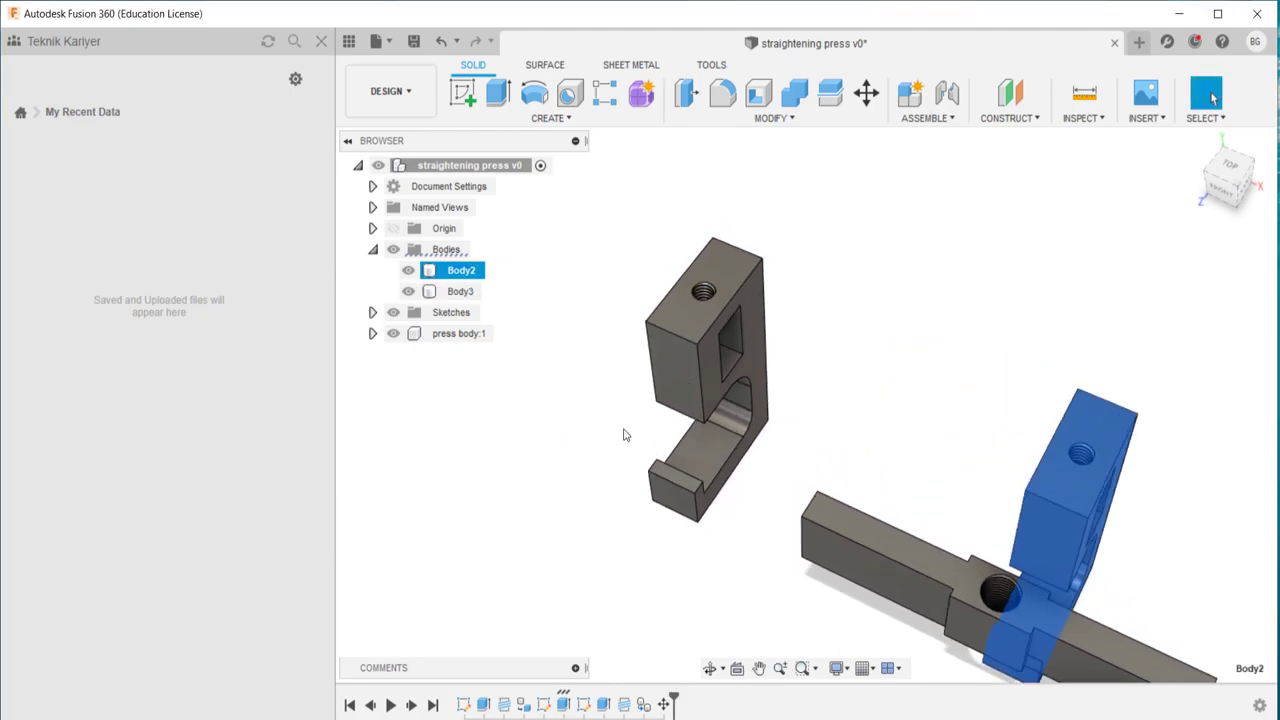
{"action": "double_click", "coordinate": [462, 270]}
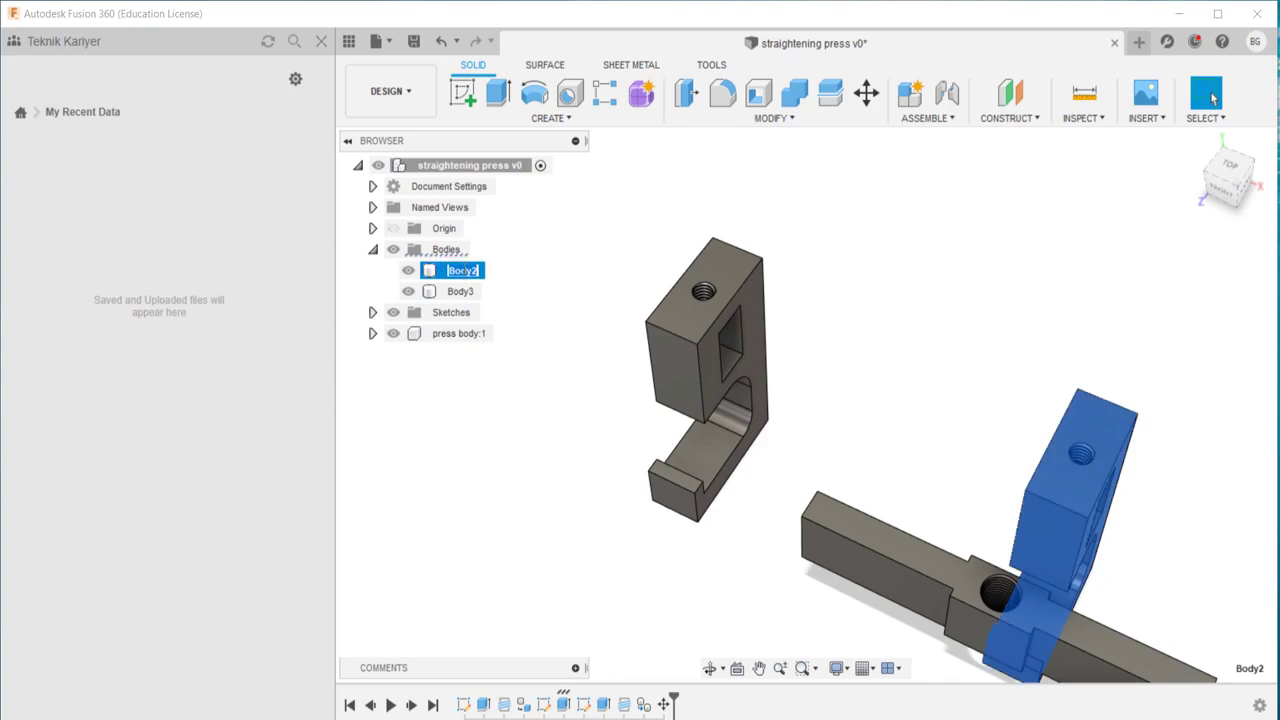
{"action": "left_click", "coordinate": [743, 663]}
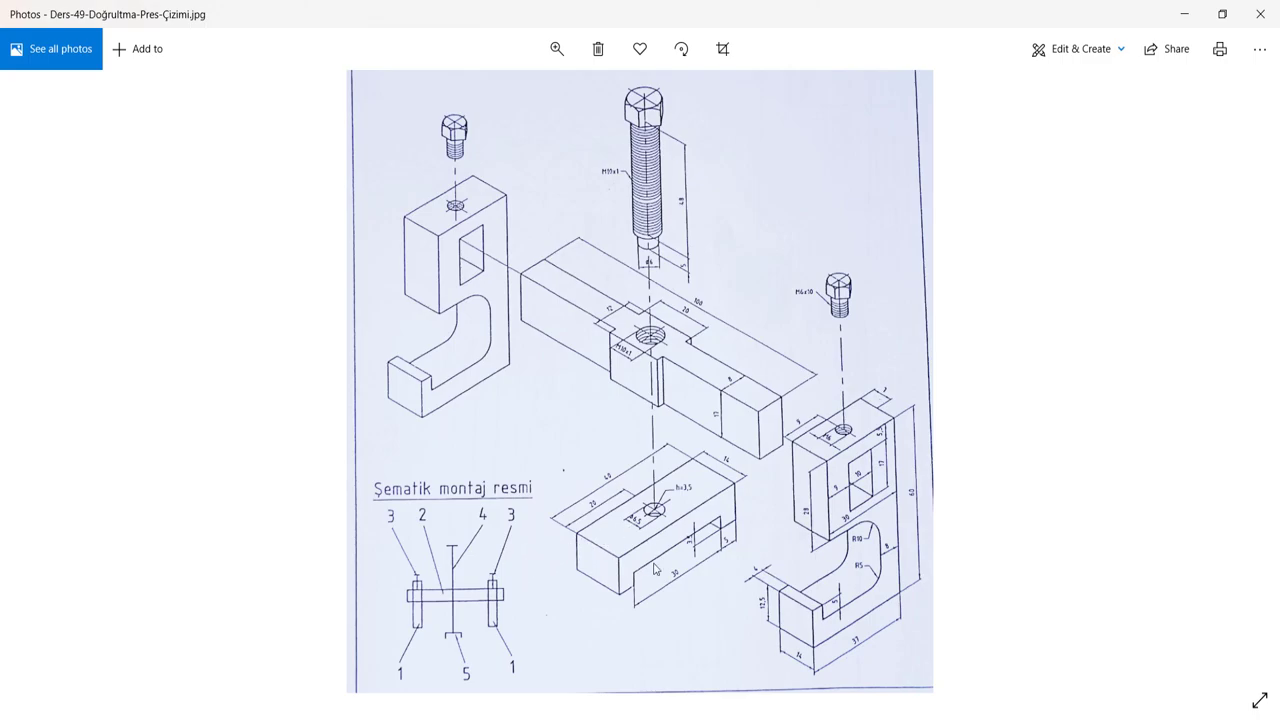
{"action": "scroll", "coordinate": [660, 555], "scroll_direction": "up", "scroll_amount": 5}
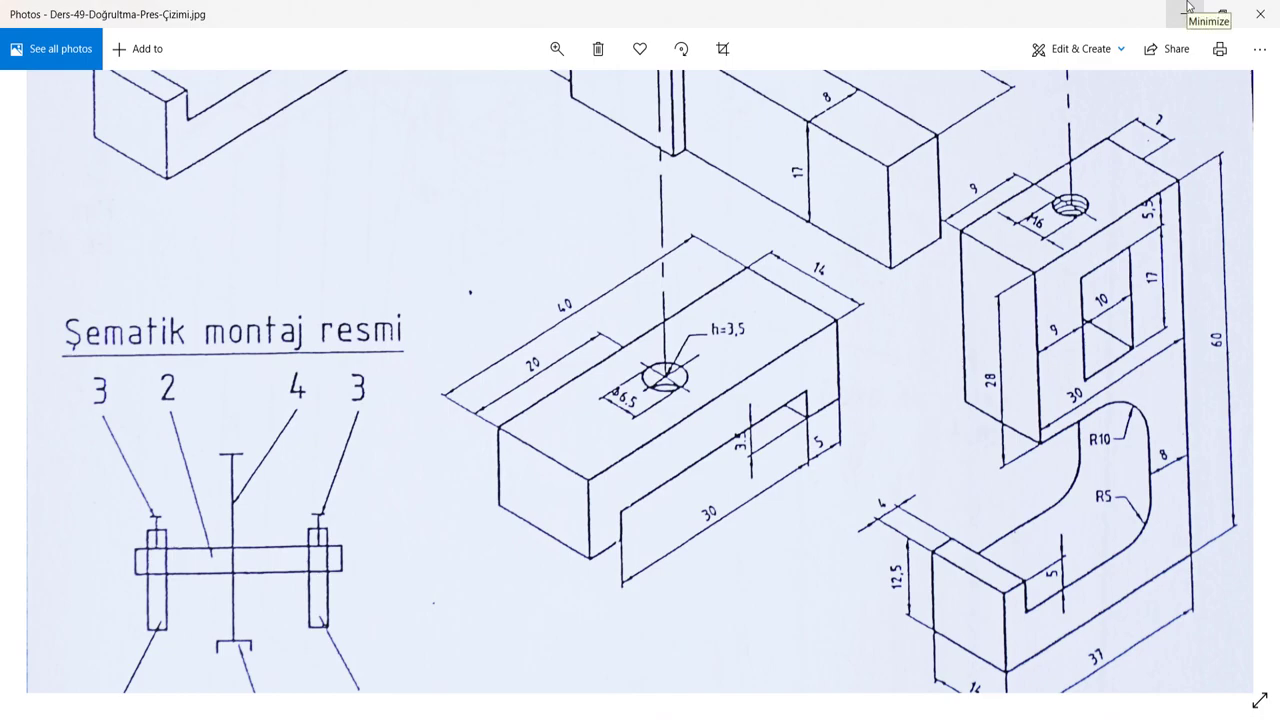
{"action": "left_click", "coordinate": [1188, 7]}
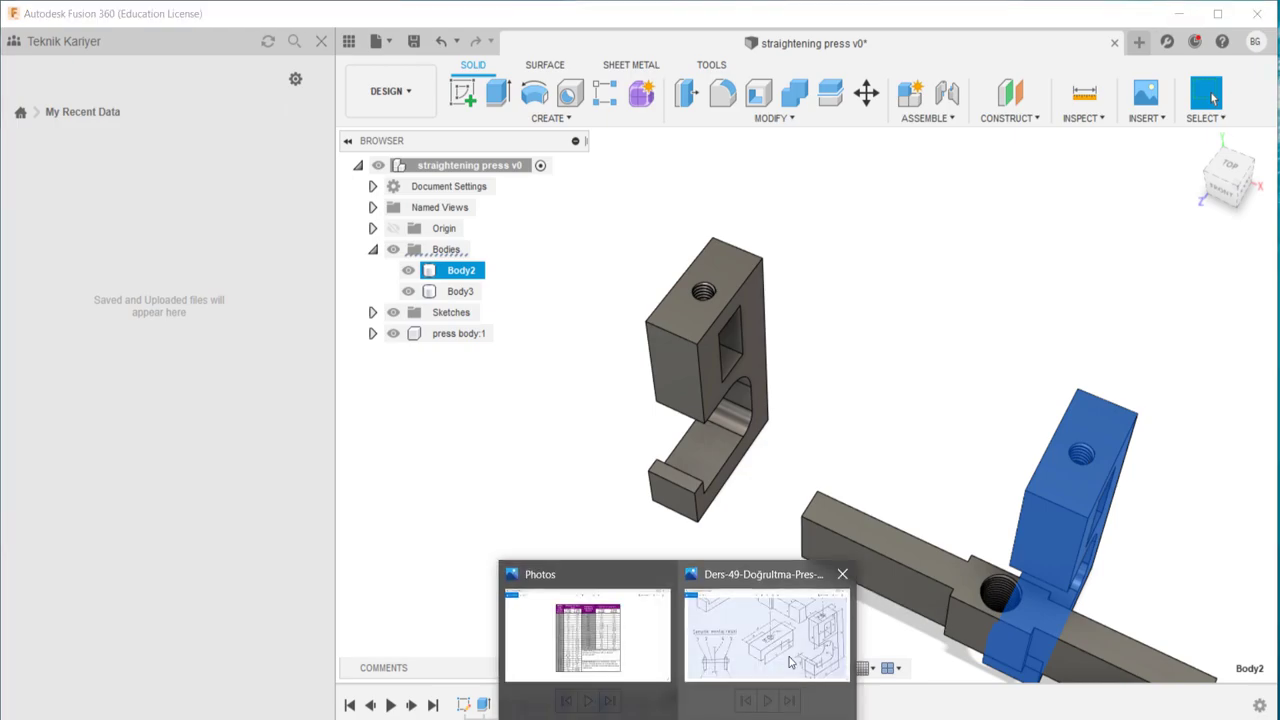
{"action": "left_click", "coordinate": [793, 652]}
{"action": "scroll", "coordinate": [617, 588], "scroll_direction": "up", "scroll_amount": 3, "text": "ctrl"}
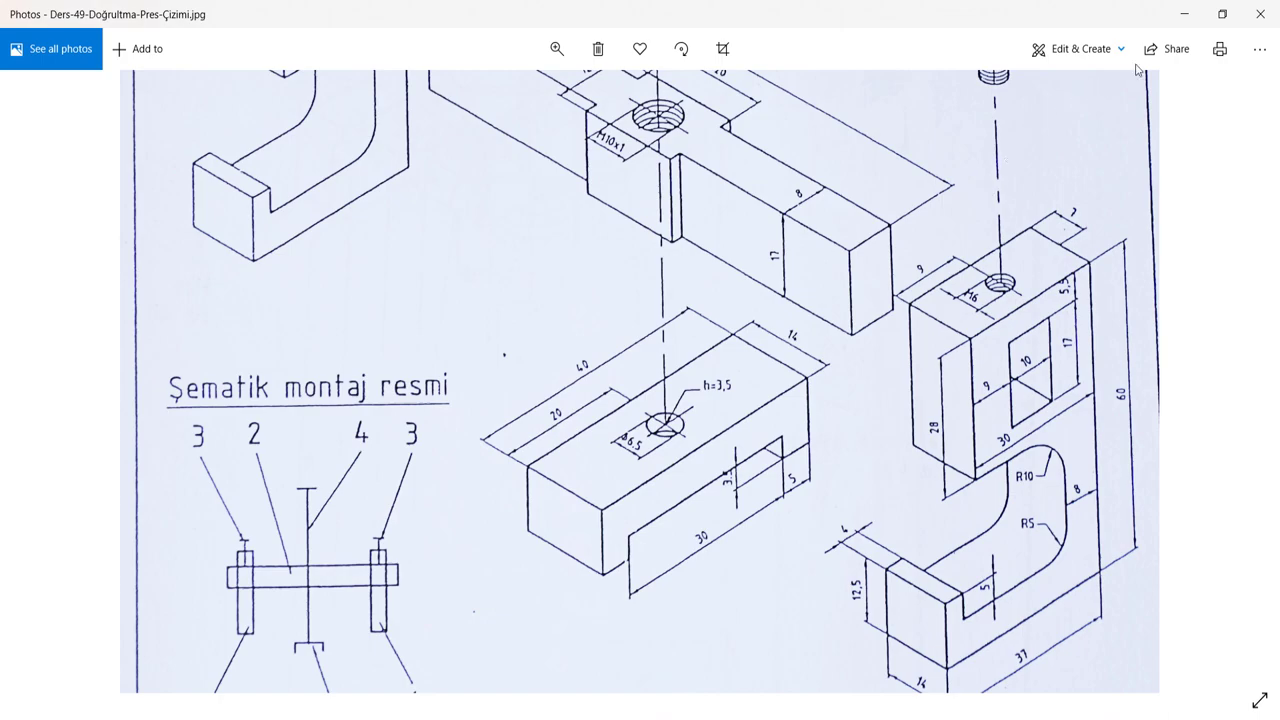
{"action": "left_click", "coordinate": [1184, 14]}
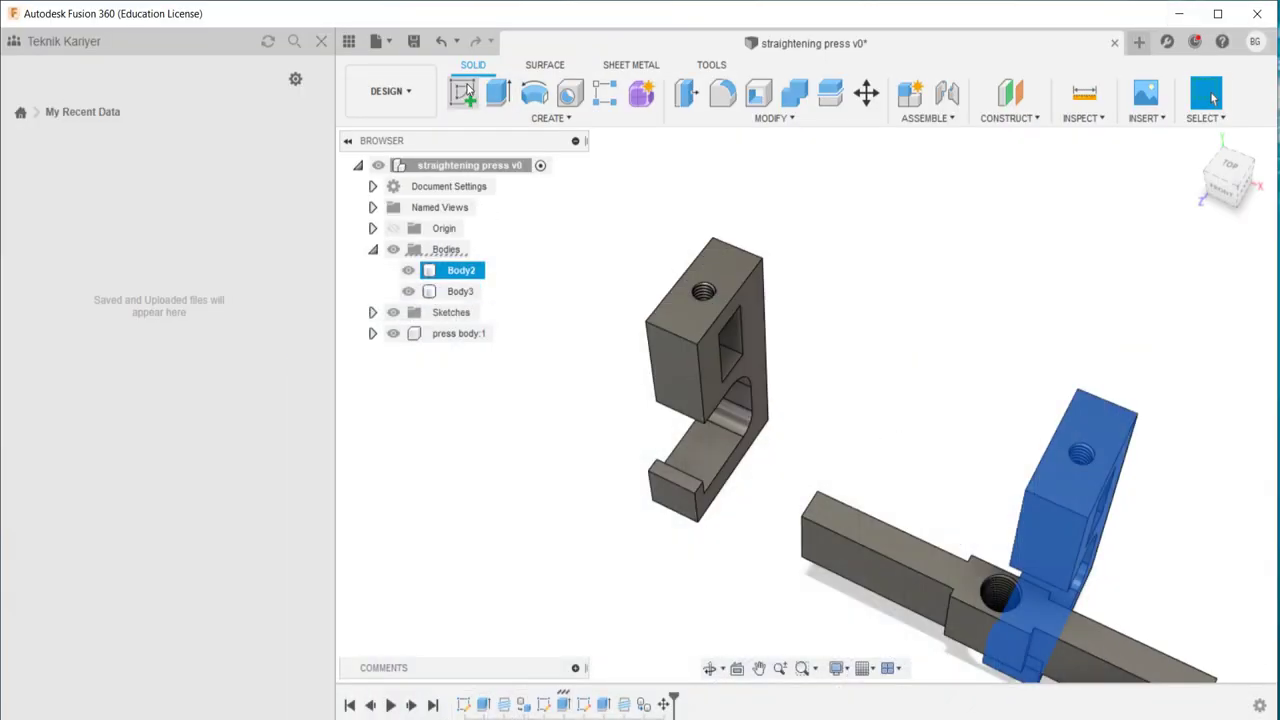
- Start a sketch on the C-frame's side face and hide Body2, Body3 and the press body
{"action": "left_click", "coordinate": [460, 291]}
{"action": "middle_click_drag", "start_coordinate": [688, 391], "coordinate": [728, 320], "text": "shift"}
{"action": "left_click", "coordinate": [728, 320]}
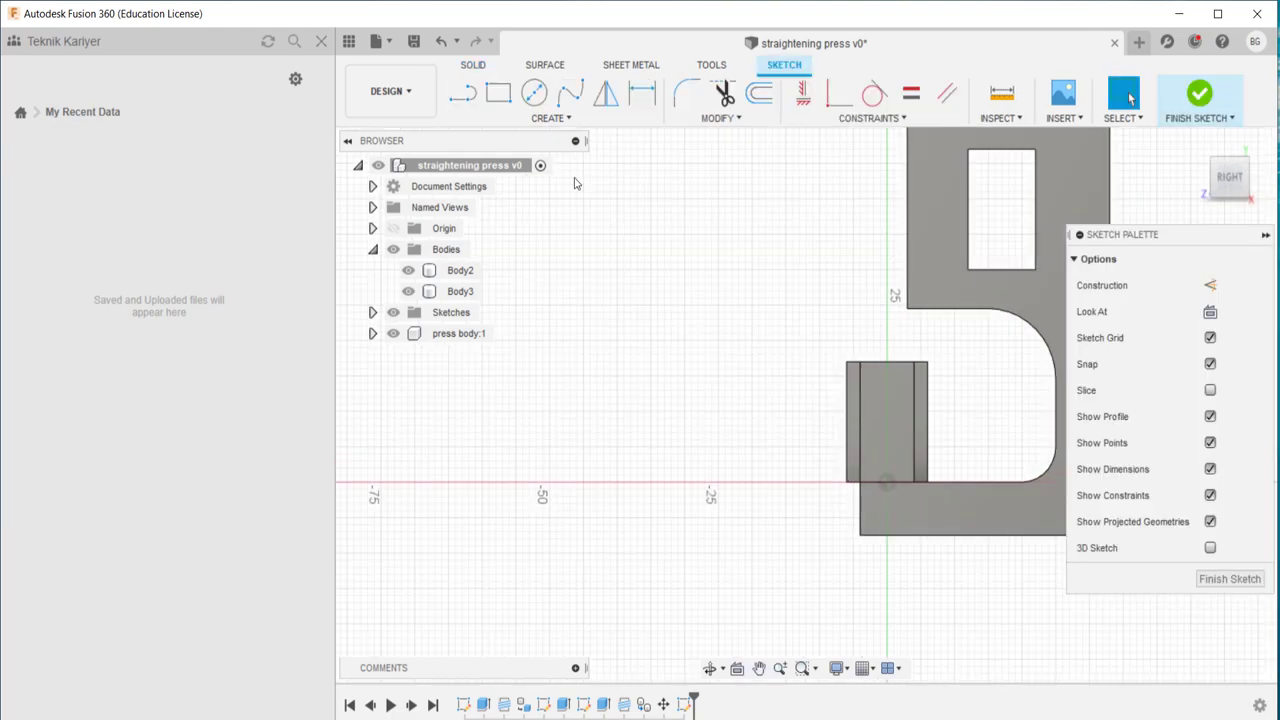
{"action": "left_click", "coordinate": [408, 291]}
{"action": "left_click", "coordinate": [408, 270]}
{"action": "left_click", "coordinate": [393, 333]}
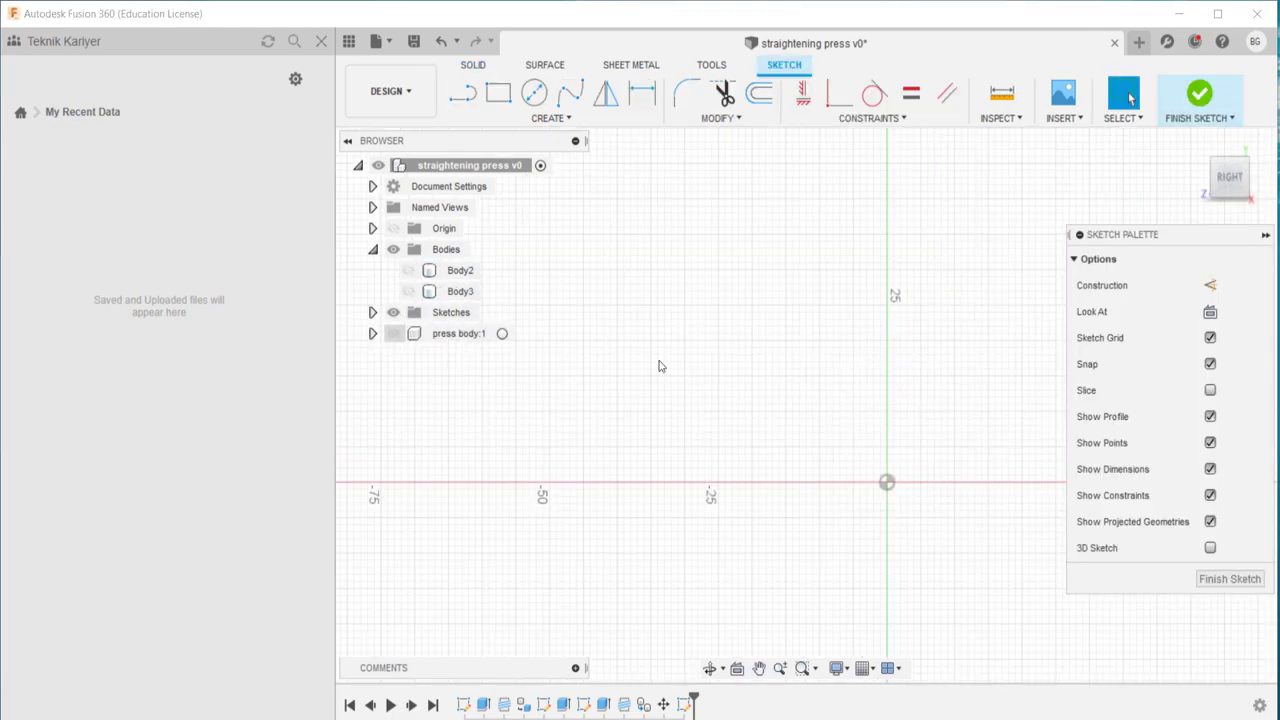
{"action": "middle_click_drag", "start_coordinate": [834, 366], "coordinate": [677, 366]}
- Draw a 40 mm horizontal line from the origin and a 10 mm line down from its end
{"action": "left_click", "coordinate": [464, 97]}
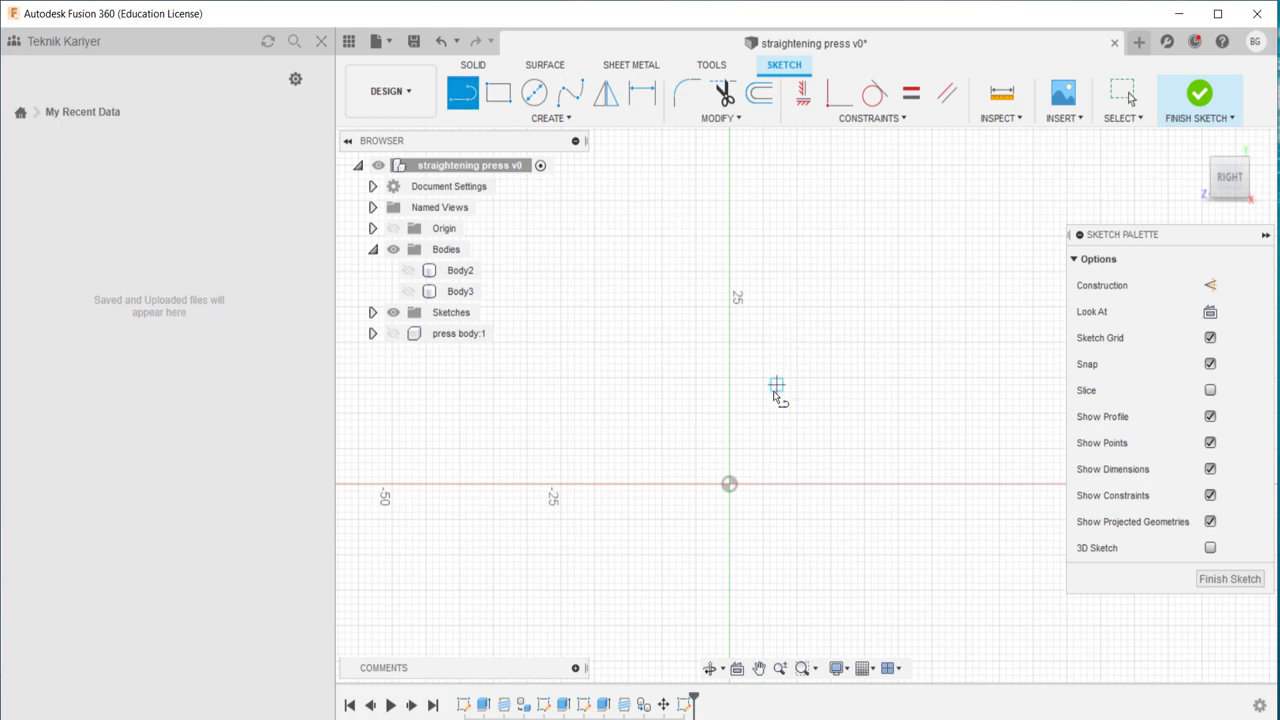
{"action": "left_click", "coordinate": [731, 485]}
{"action": "type", "text": "40"}
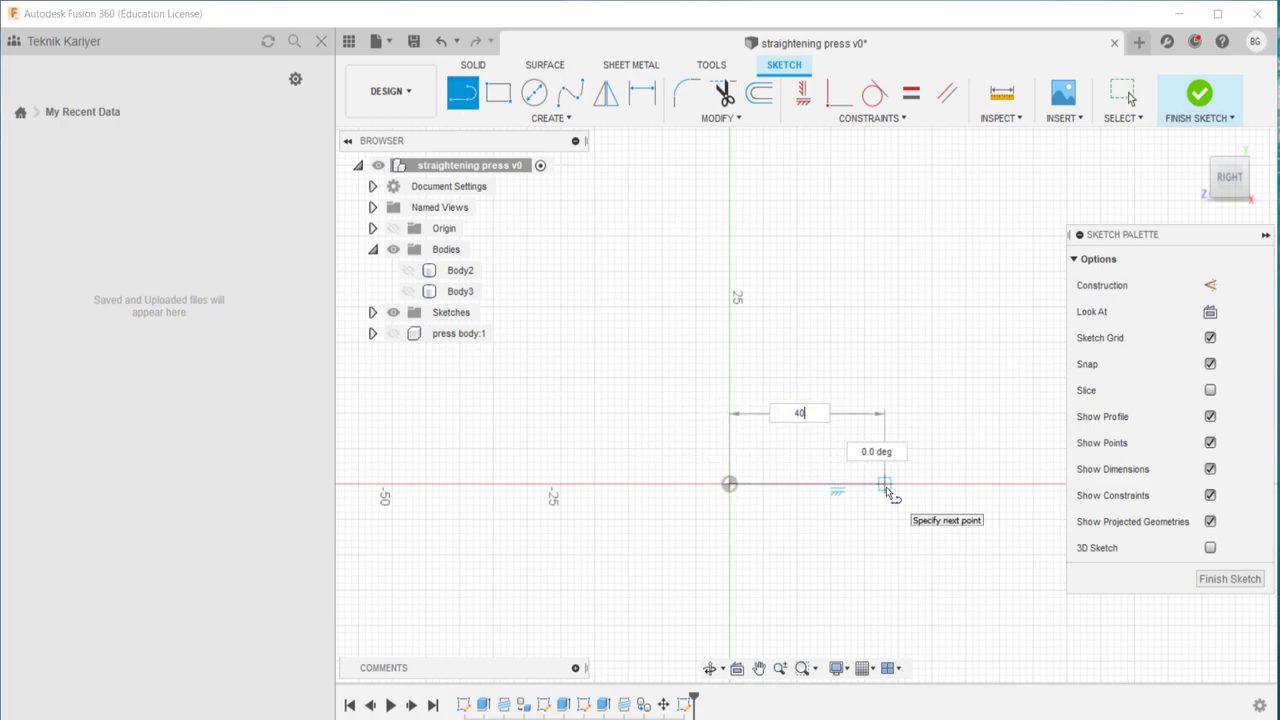
{"action": "key", "text": "Return"}
{"action": "key", "text": "Escape"}
{"action": "scroll", "coordinate": [927, 512], "scroll_direction": "up", "scroll_amount": 5}
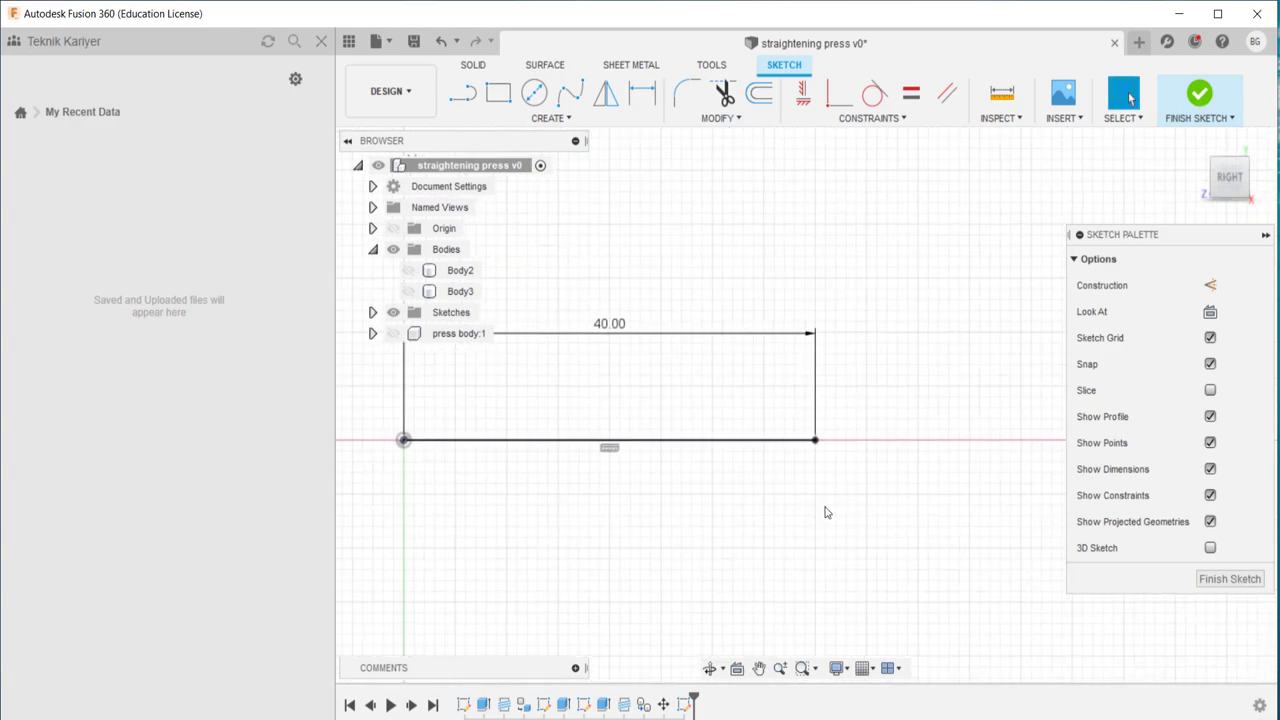
{"action": "key", "text": "l"}
{"action": "left_click", "coordinate": [815, 440]}
{"action": "type", "text": "10"}
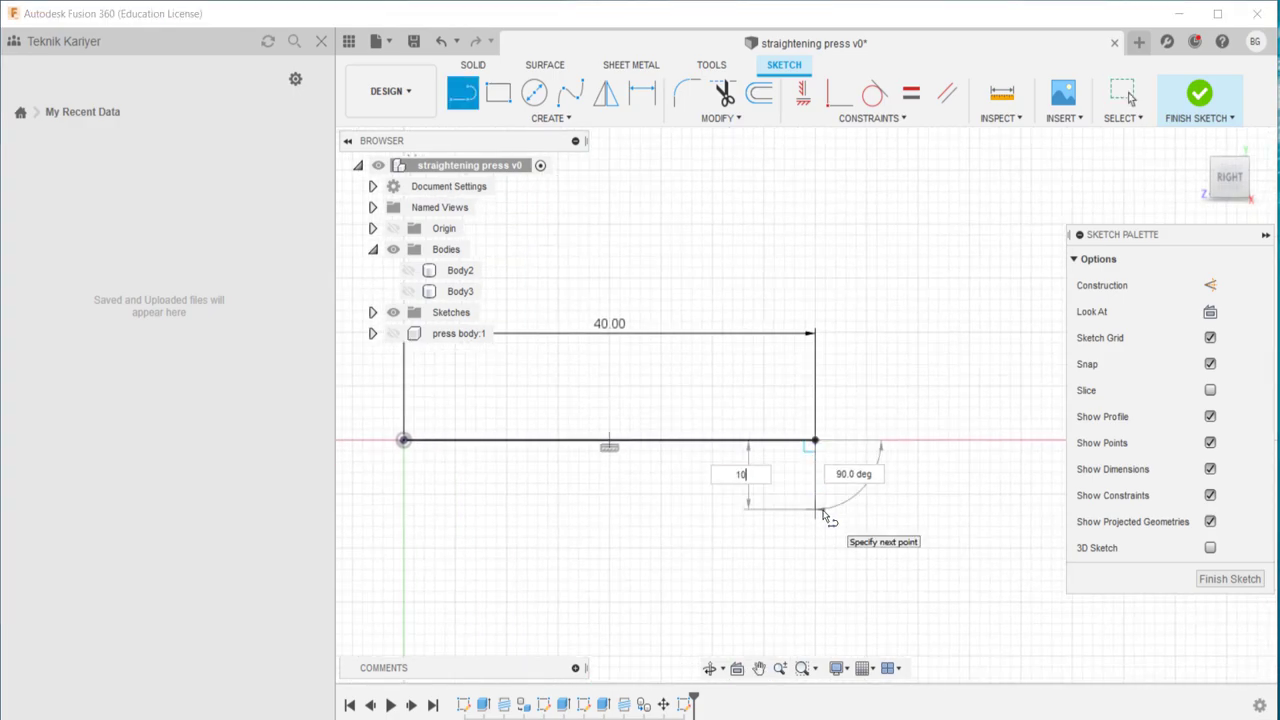
{"action": "key", "text": "Return"}
{"action": "key", "text": "Escape"}
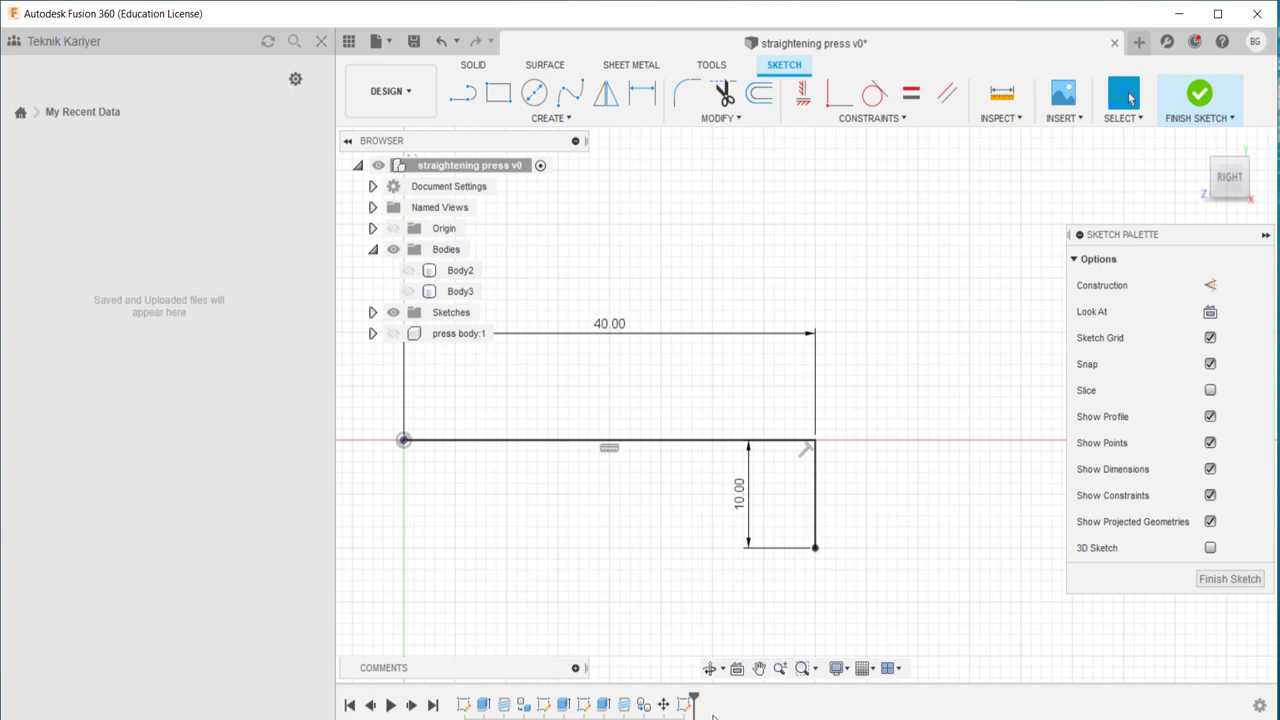
{"action": "mouse_move", "coordinate": [713, 716]}
{"action": "left_click", "coordinate": [745, 643]}
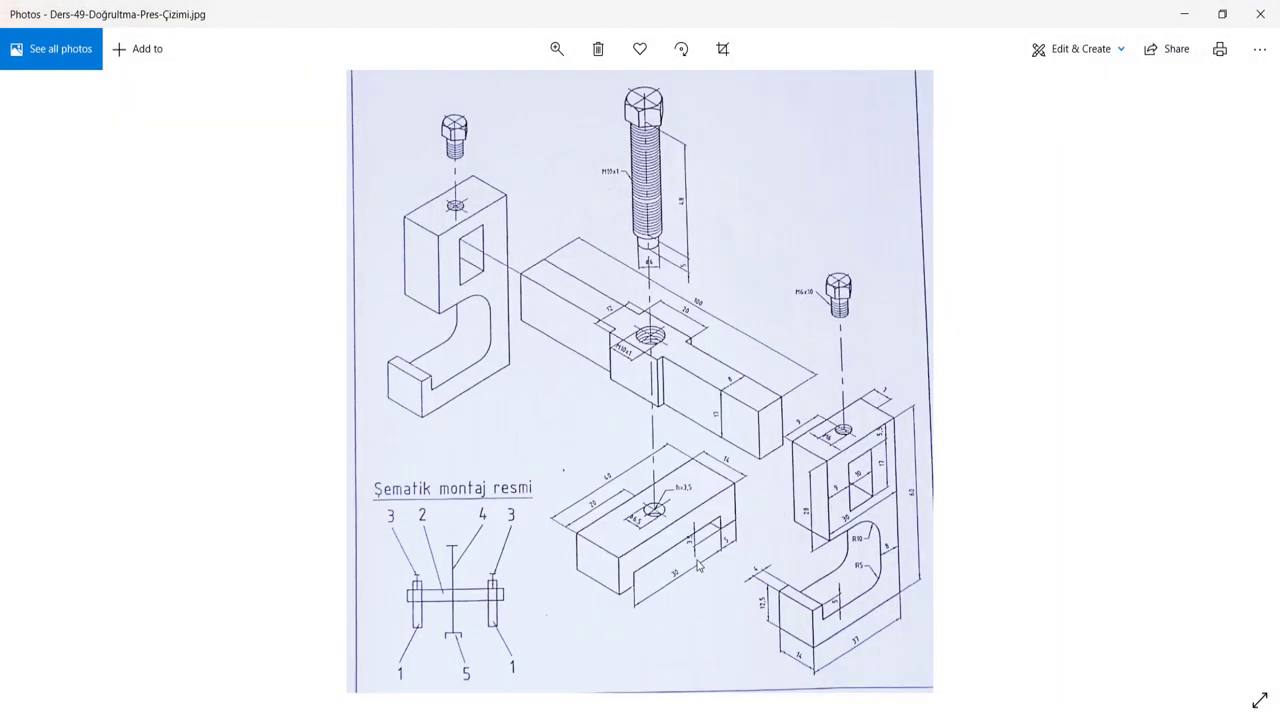
{"action": "left_click", "coordinate": [1188, 14]}
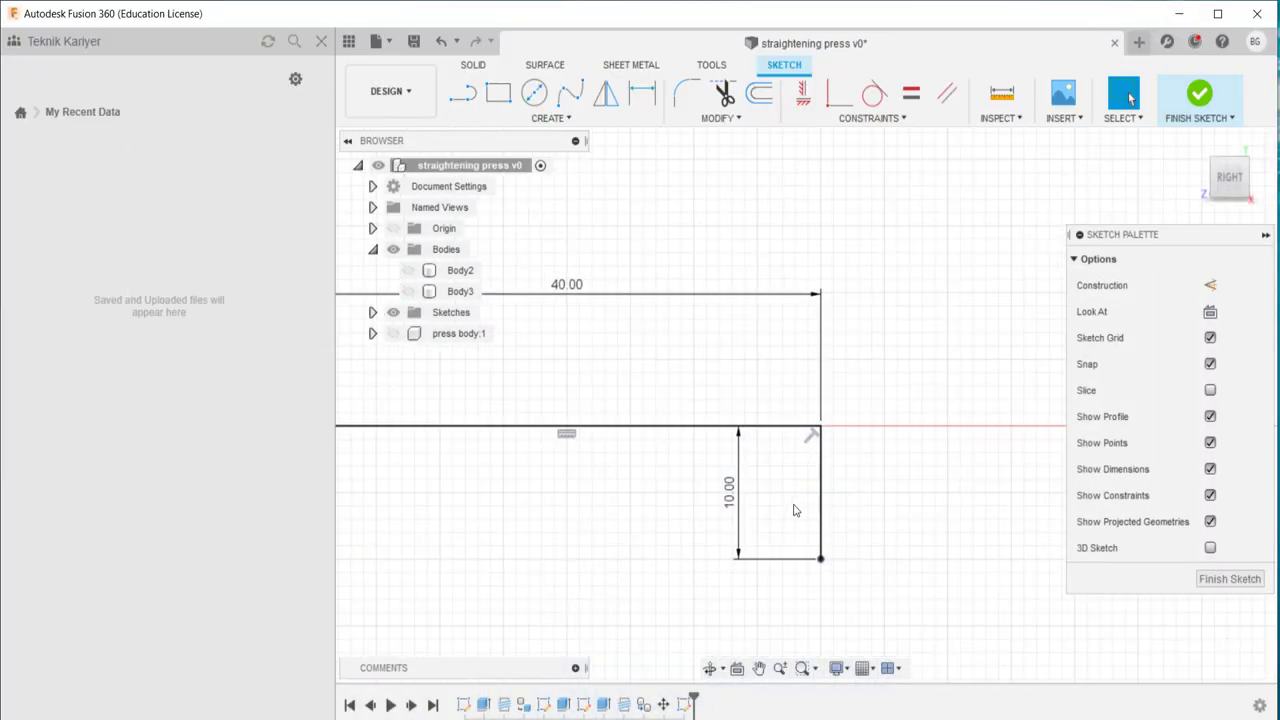
- Draw a 5 mm bottom line and a 3.5 mm line up into the notch
{"action": "key", "text": "l"}
{"action": "left_click", "coordinate": [820, 559]}
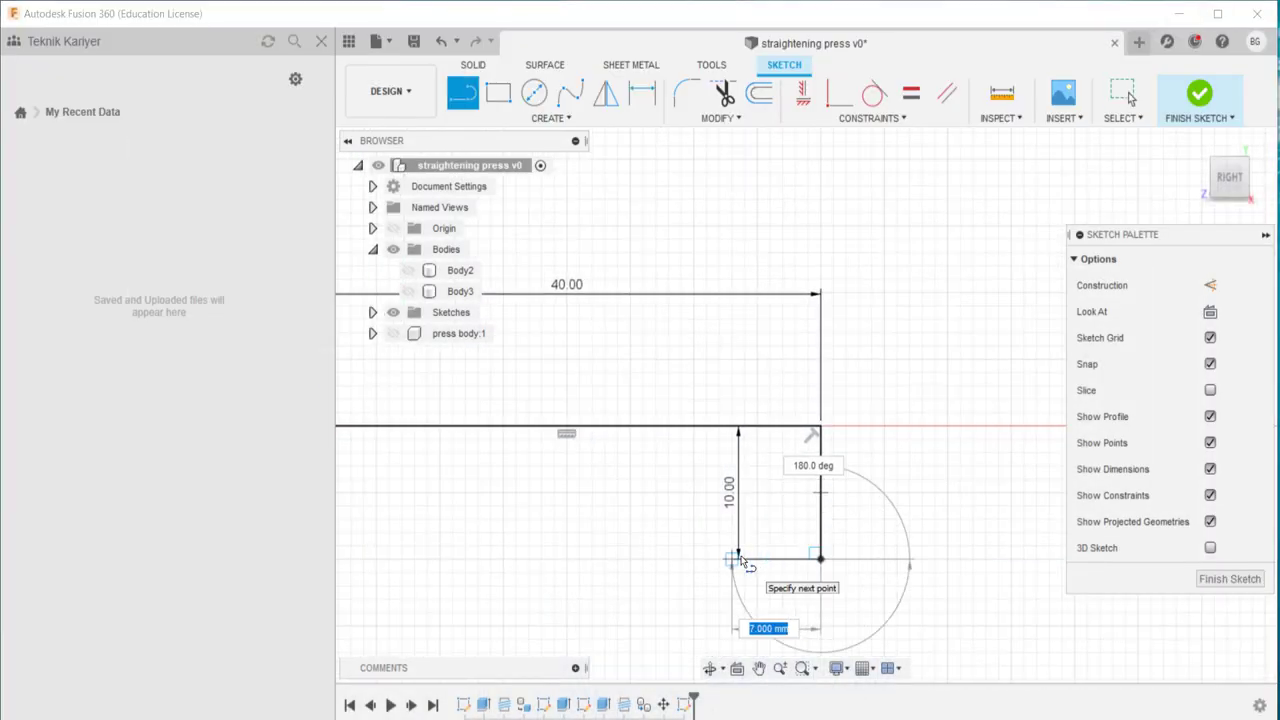
{"action": "key", "text": "Return"}
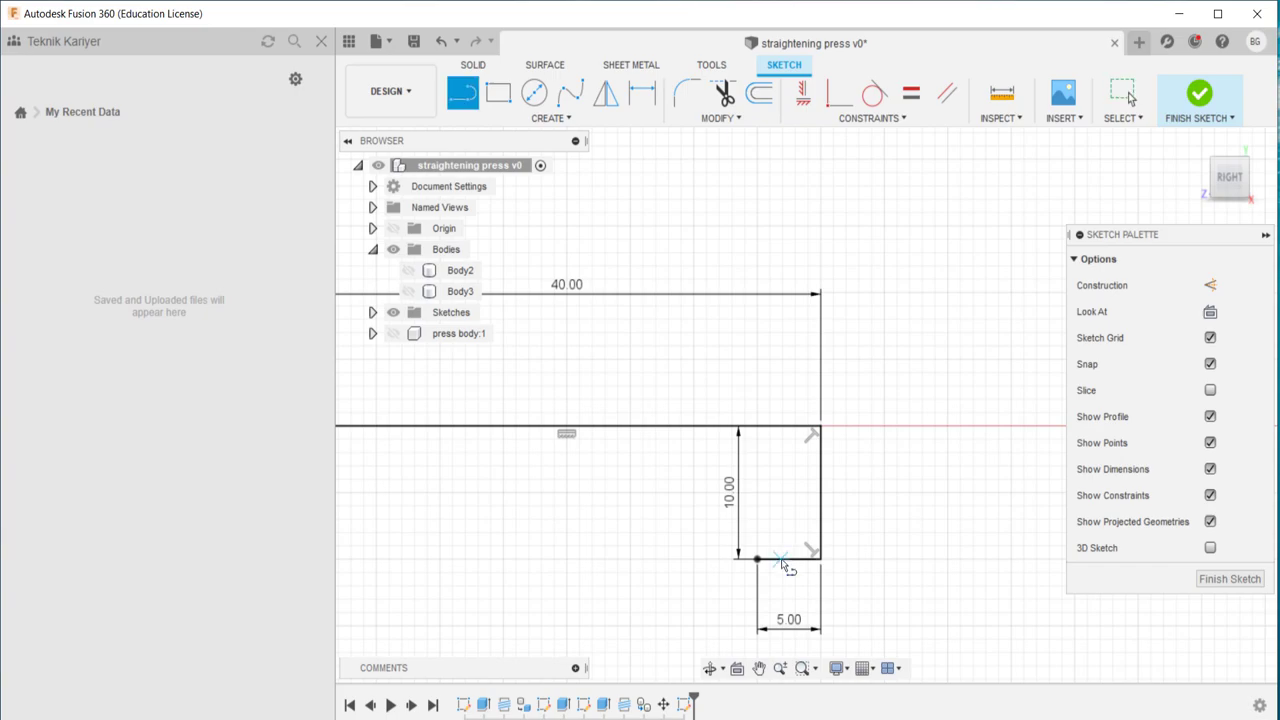
{"action": "type", "text": "35"}
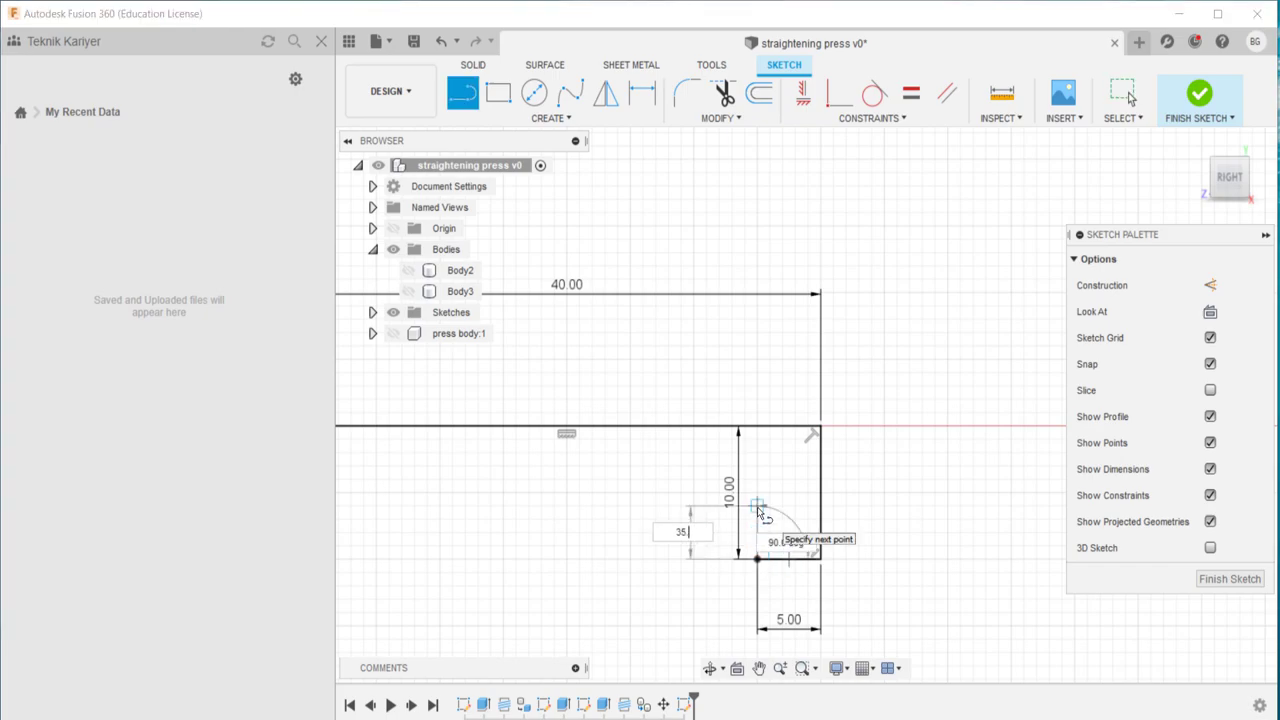
{"action": "key", "text": "BackSpace"}
{"action": "key", "text": "Tab"}
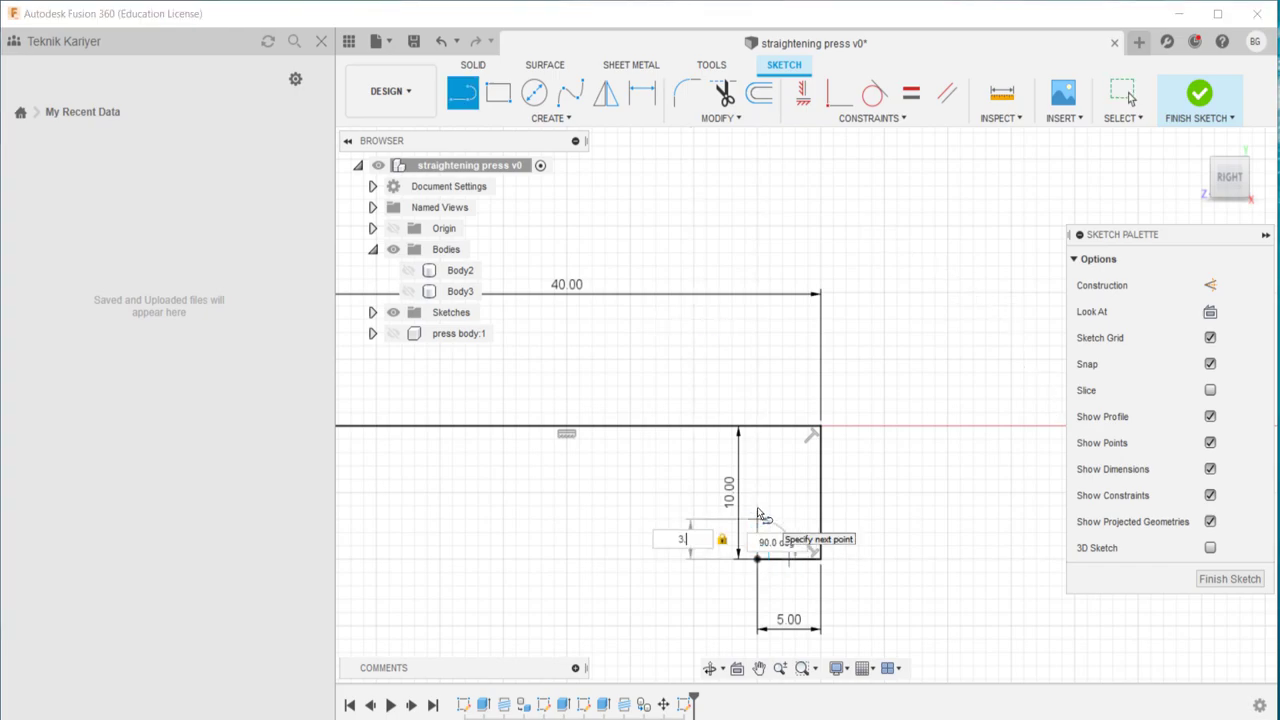
{"action": "type", "text": "5"}
{"action": "key", "text": "Return"}
{"action": "key", "text": "Escape"}
- Draw the 30 mm notch top and a 3.5 mm line down at its left end
{"action": "key", "text": "l"}
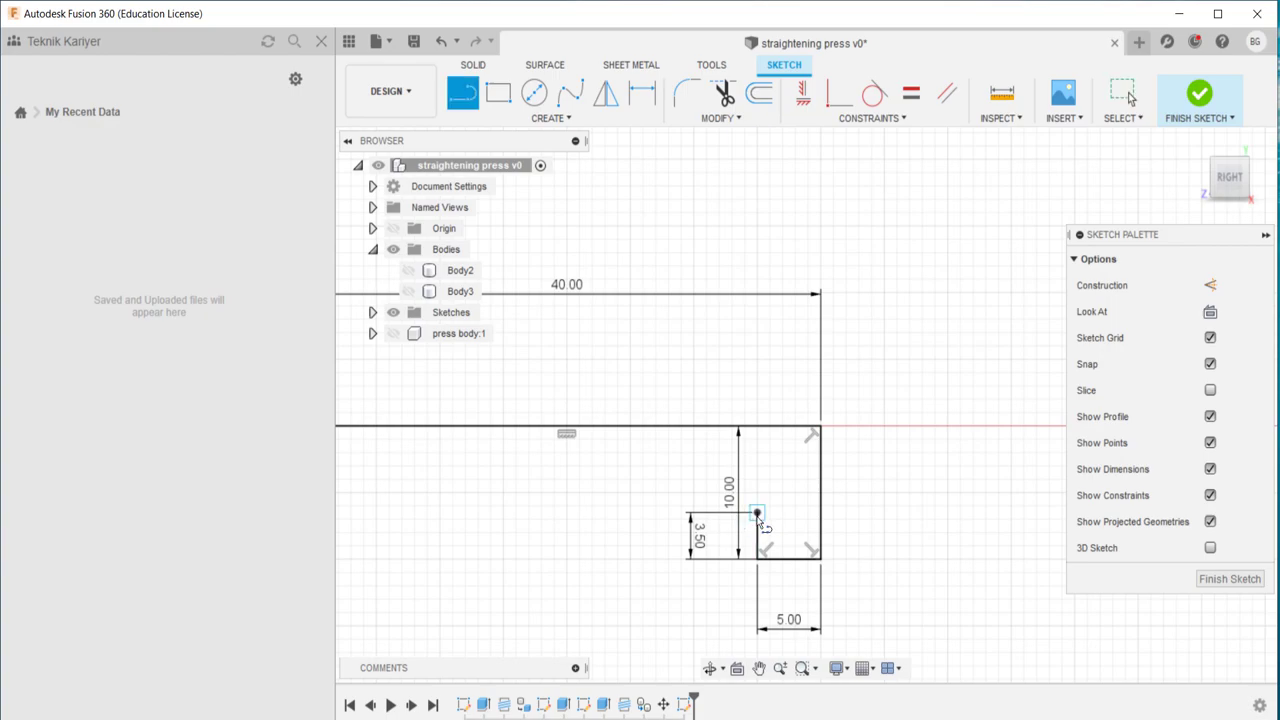
{"action": "left_click", "coordinate": [757, 513]}
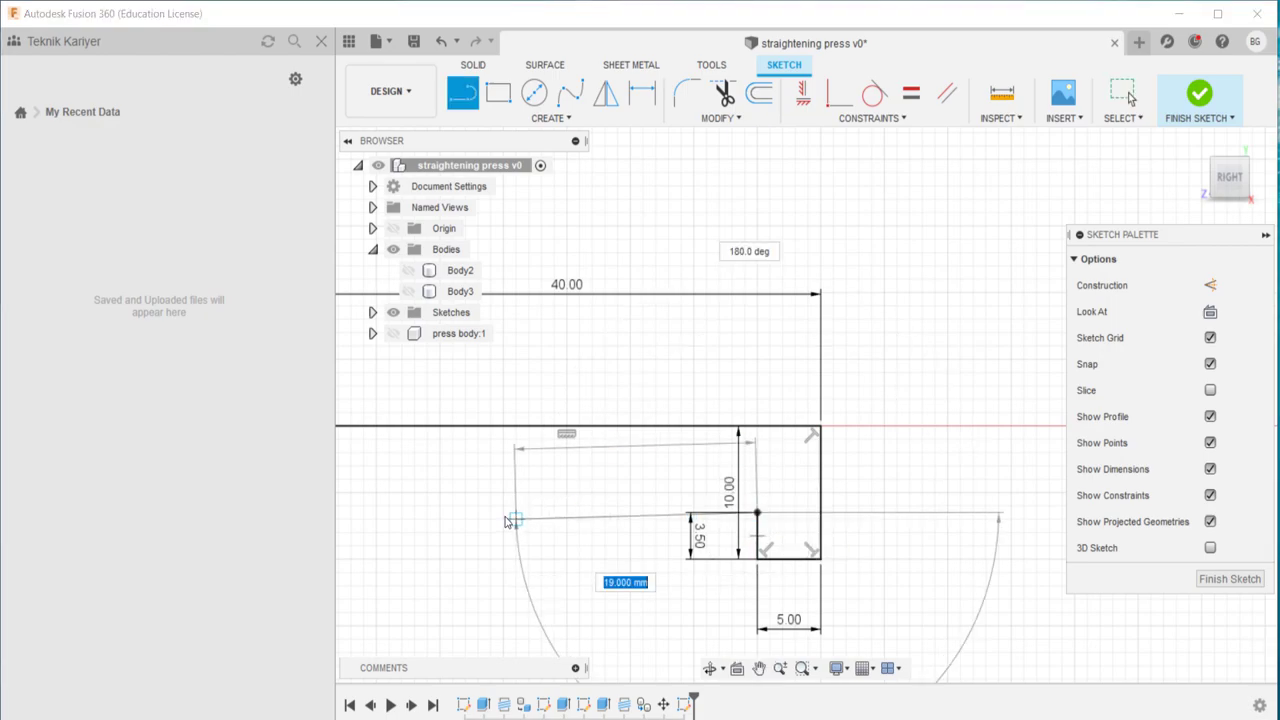
{"action": "type", "text": "0"}
{"action": "key", "text": "Return"}
{"action": "key", "text": "Escape"}
{"action": "middle_click_drag", "start_coordinate": [506, 520], "coordinate": [689, 491]}
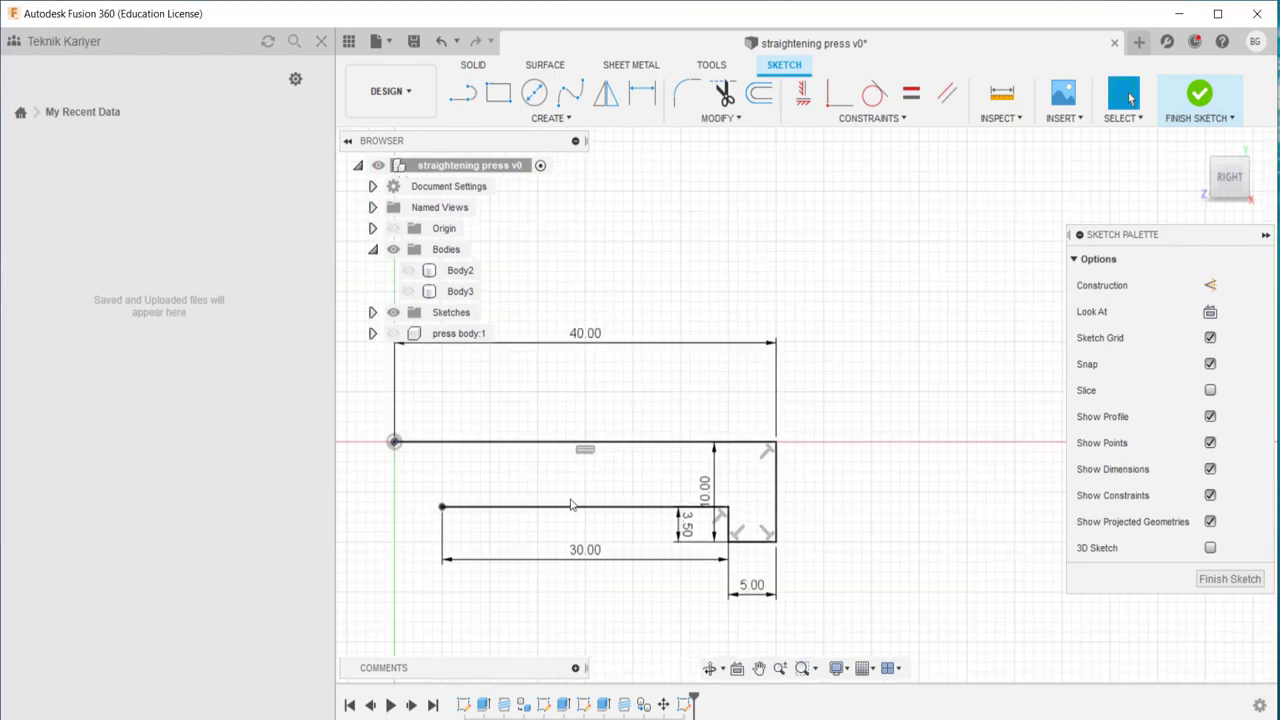
{"action": "key", "text": "l"}
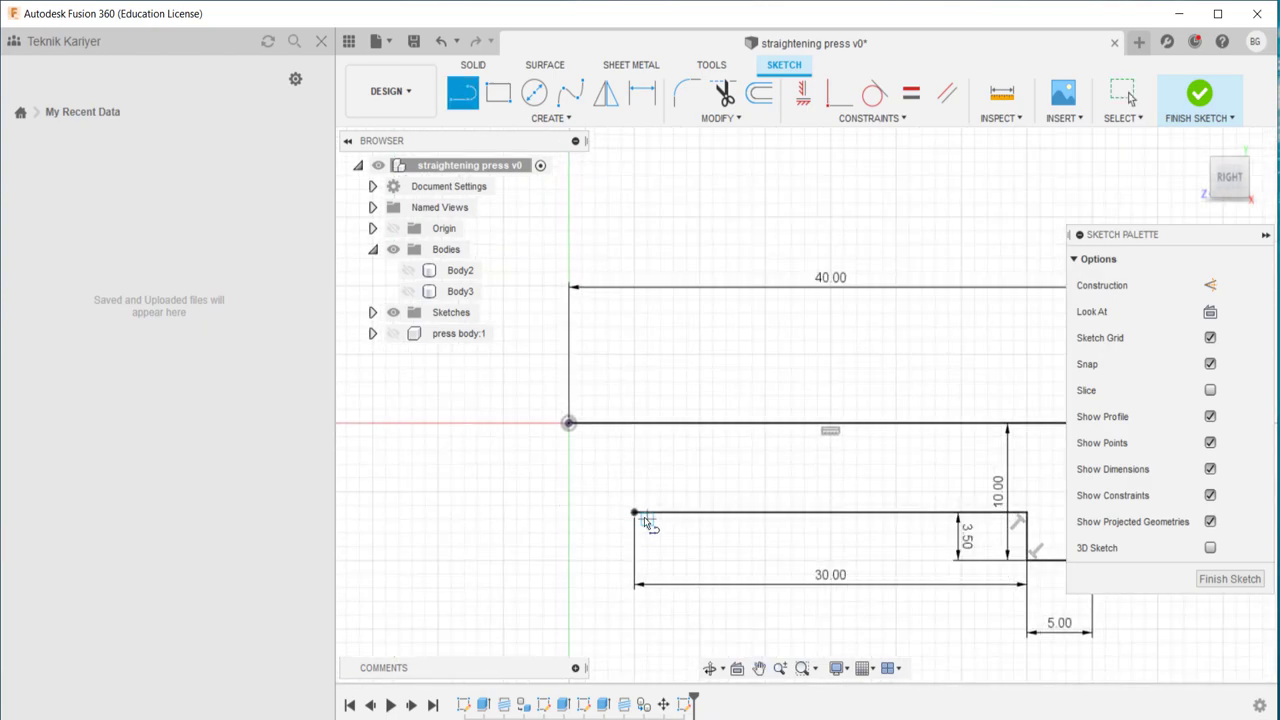
{"action": "left_click", "coordinate": [634, 512]}
{"action": "type", "text": "3.5"}
{"action": "key", "text": "Return"}
{"action": "key", "text": "Escape"}
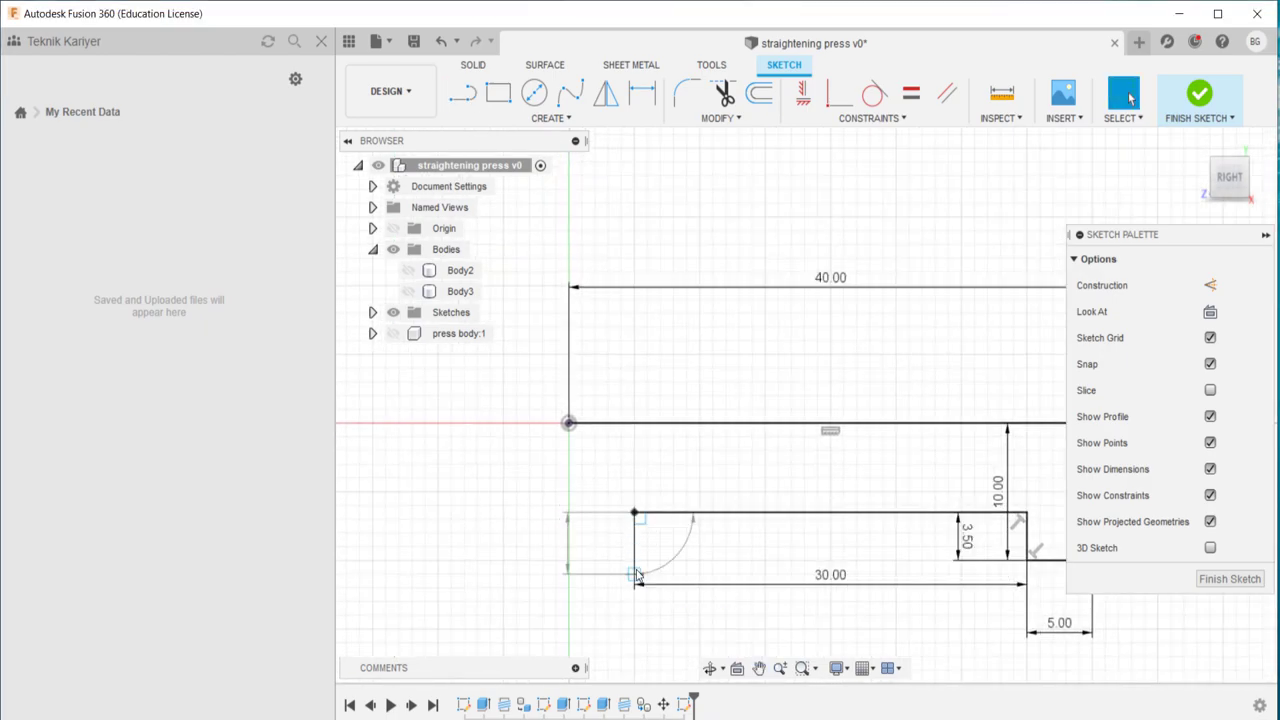
- Add the final 5 mm foot and close the profile back at the origin
{"action": "key", "text": "l"}
{"action": "left_click", "coordinate": [634, 560]}
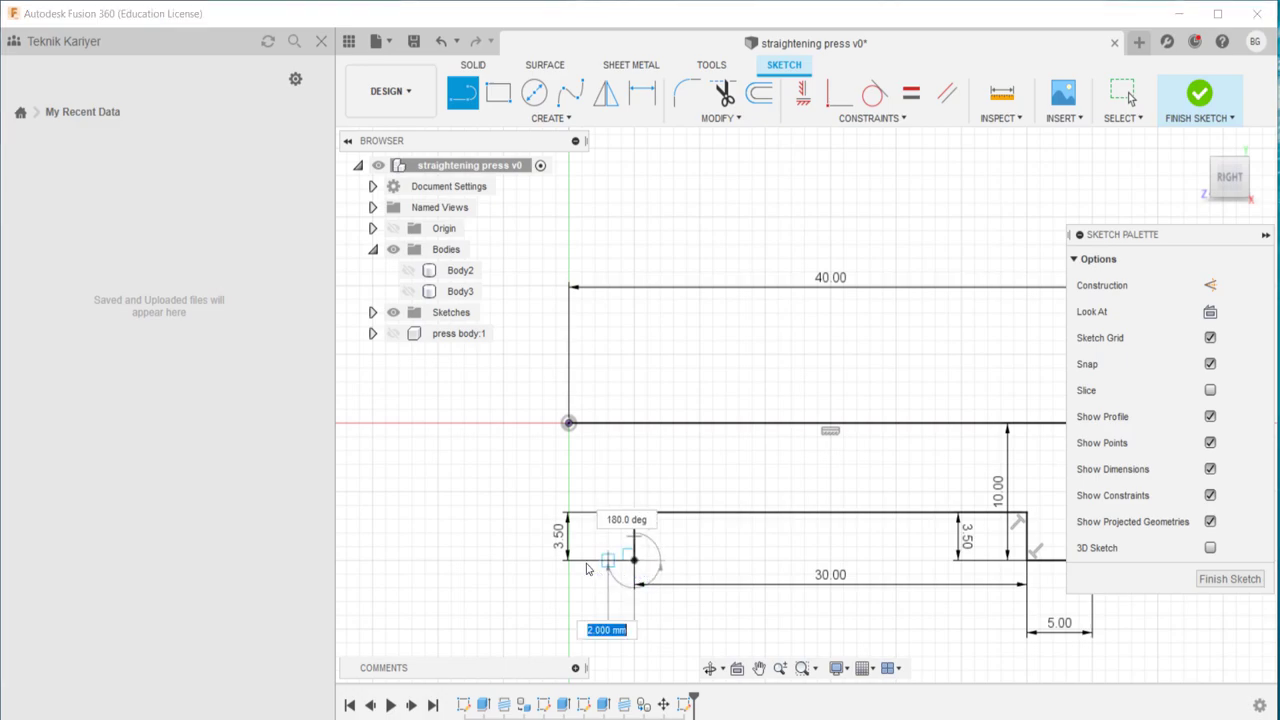
{"action": "type", "text": "5"}
{"action": "key", "text": "Return"}
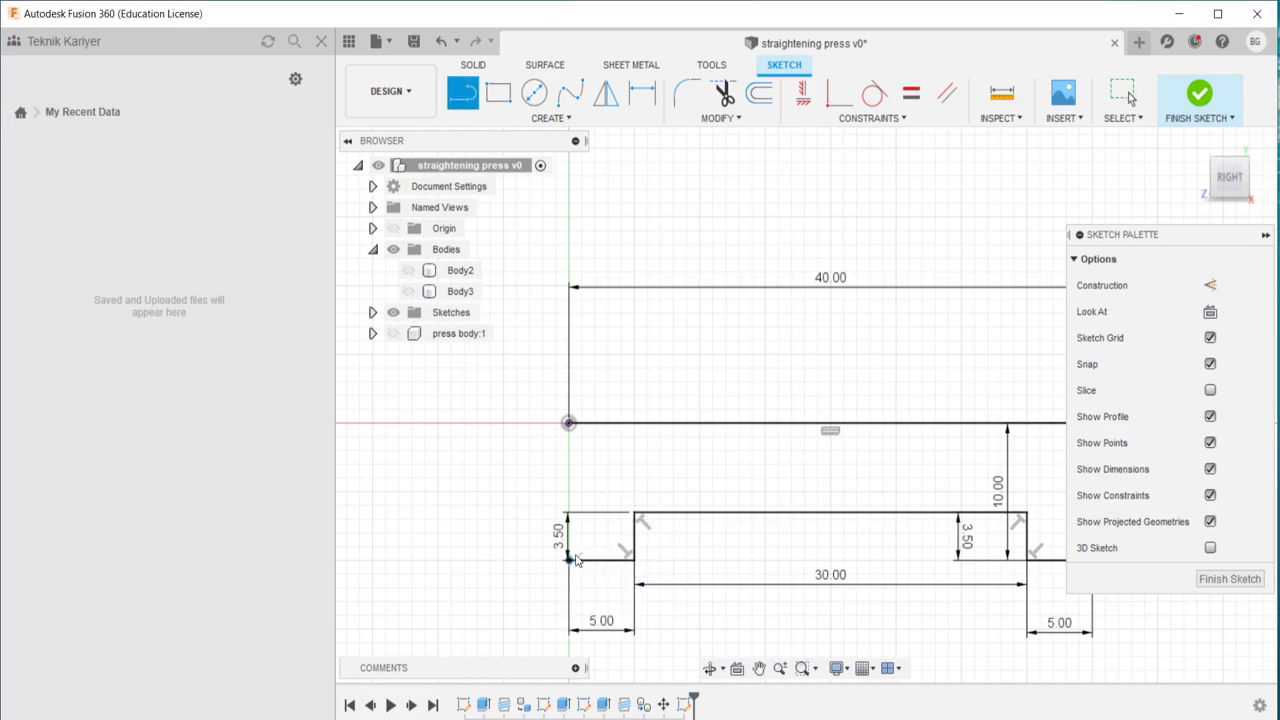
{"action": "left_click", "coordinate": [568, 422]}
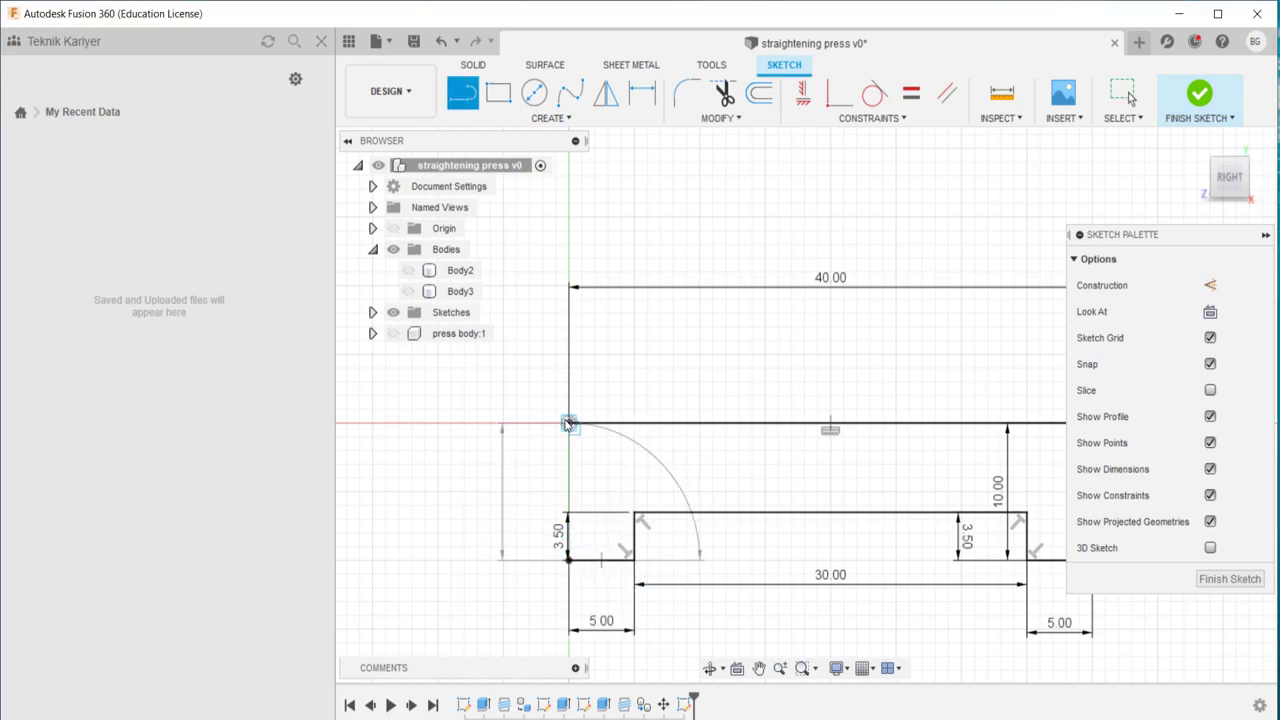
{"action": "scroll", "coordinate": [587, 503], "scroll_direction": "down", "scroll_amount": 3}
{"action": "key", "text": "Escape"}
- Extrude the notched profile 14 mm into Body4 and start a sketch on its top face
{"action": "key", "text": "e"}
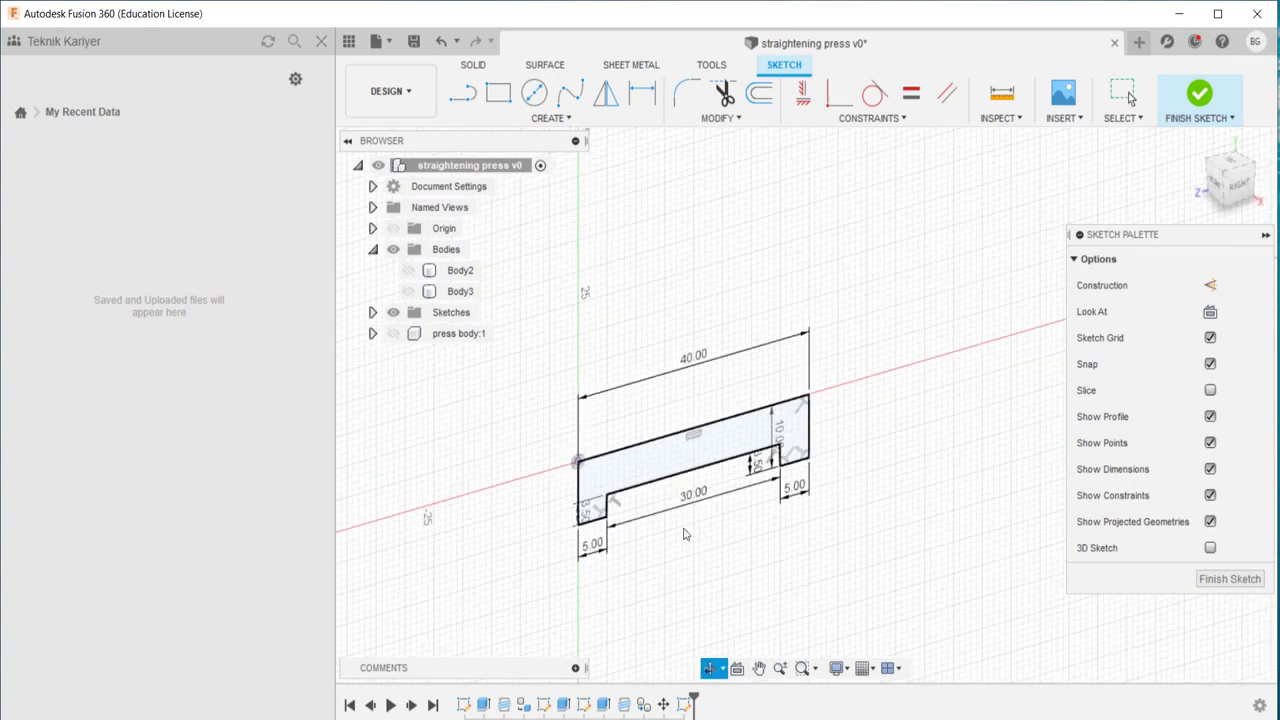
{"action": "left_click", "coordinate": [666, 465]}
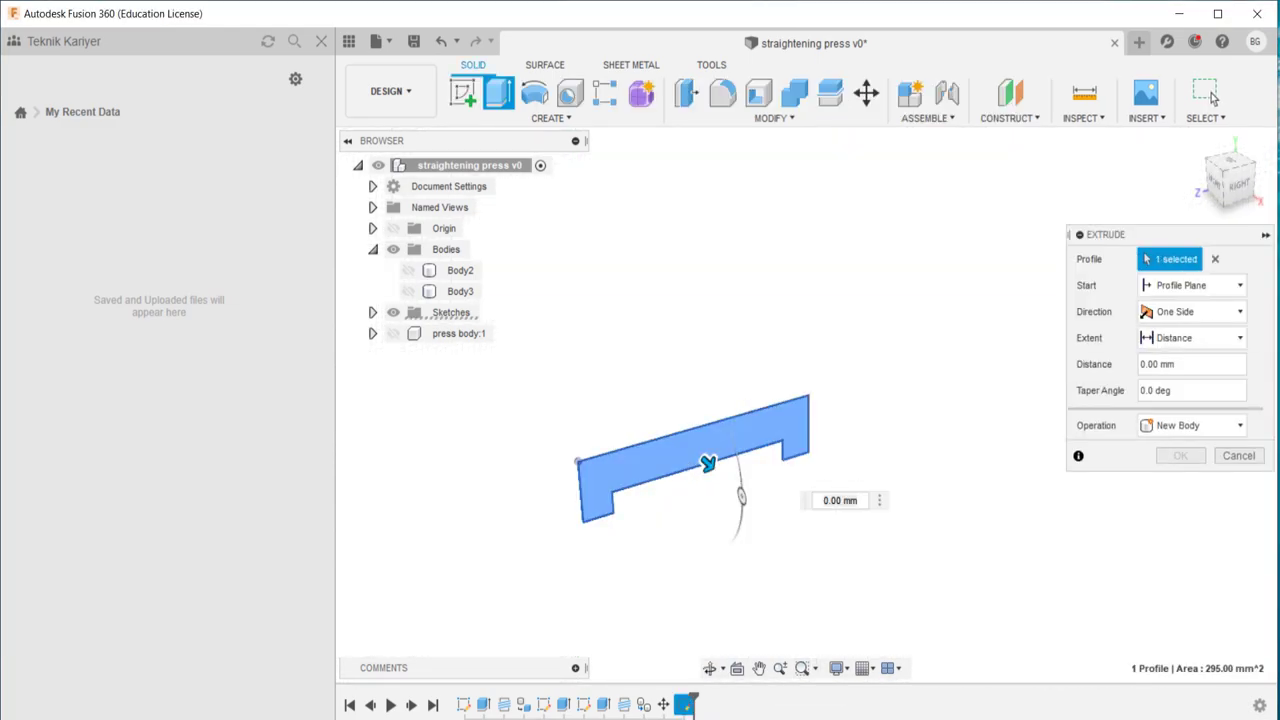
{"action": "left_click", "coordinate": [731, 651]}
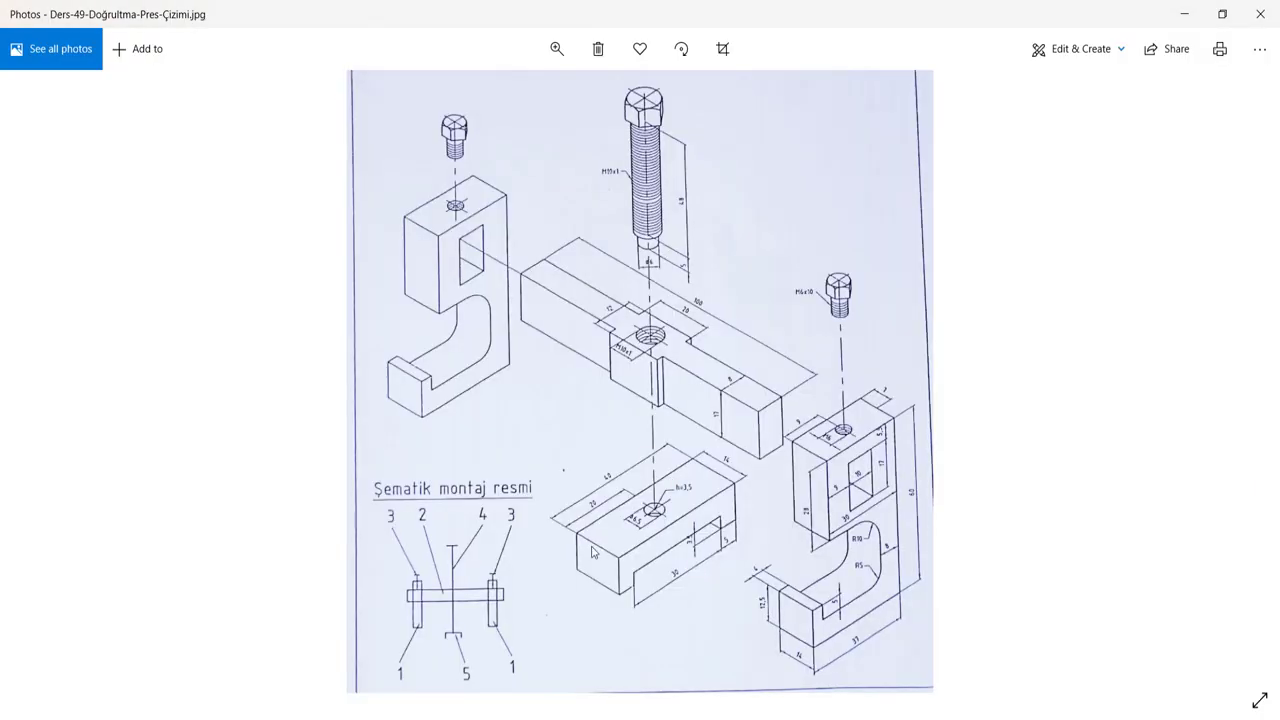
{"action": "scroll", "coordinate": [731, 487], "scroll_direction": "up", "scroll_amount": 2}
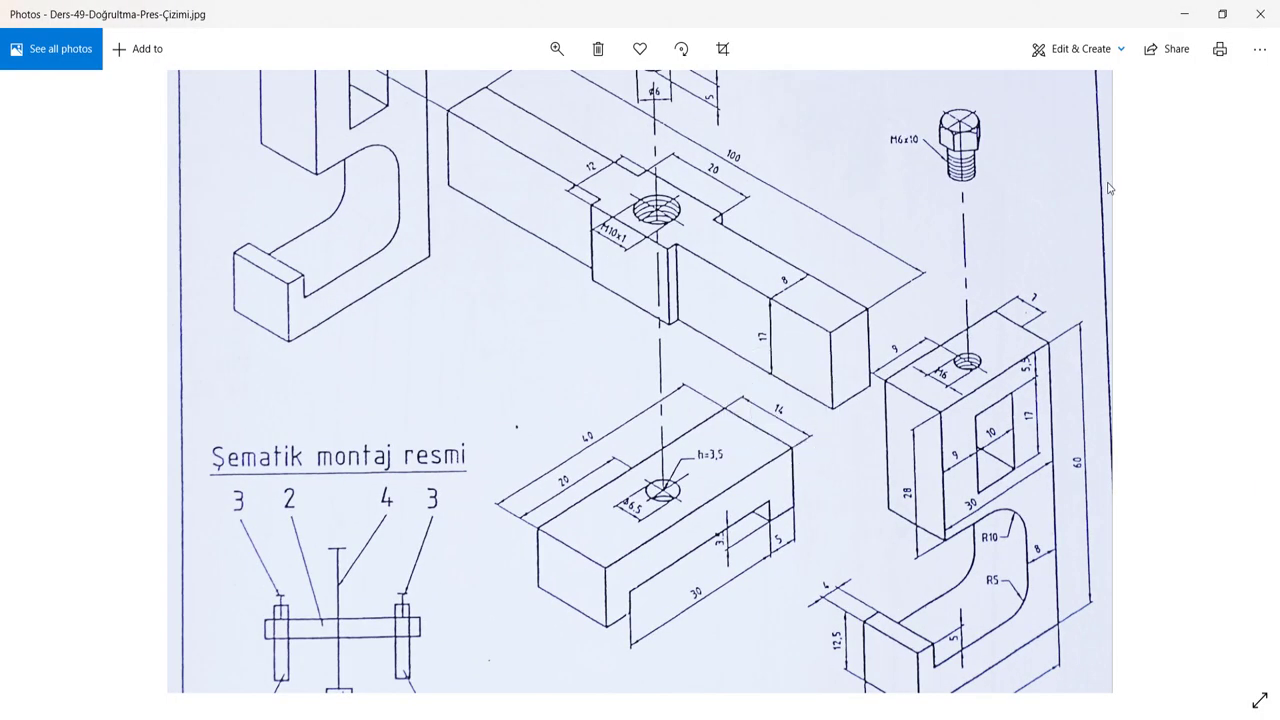
{"action": "left_click", "coordinate": [1184, 14]}
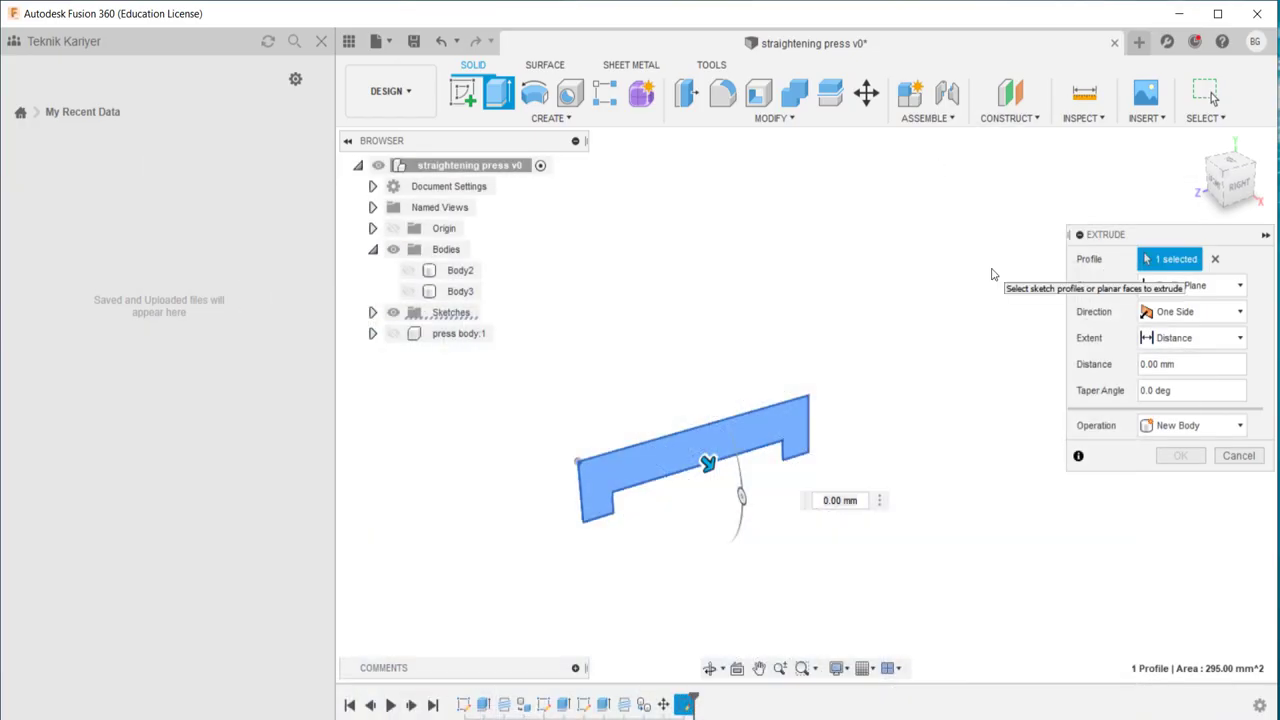
{"action": "left_click", "coordinate": [1227, 363]}
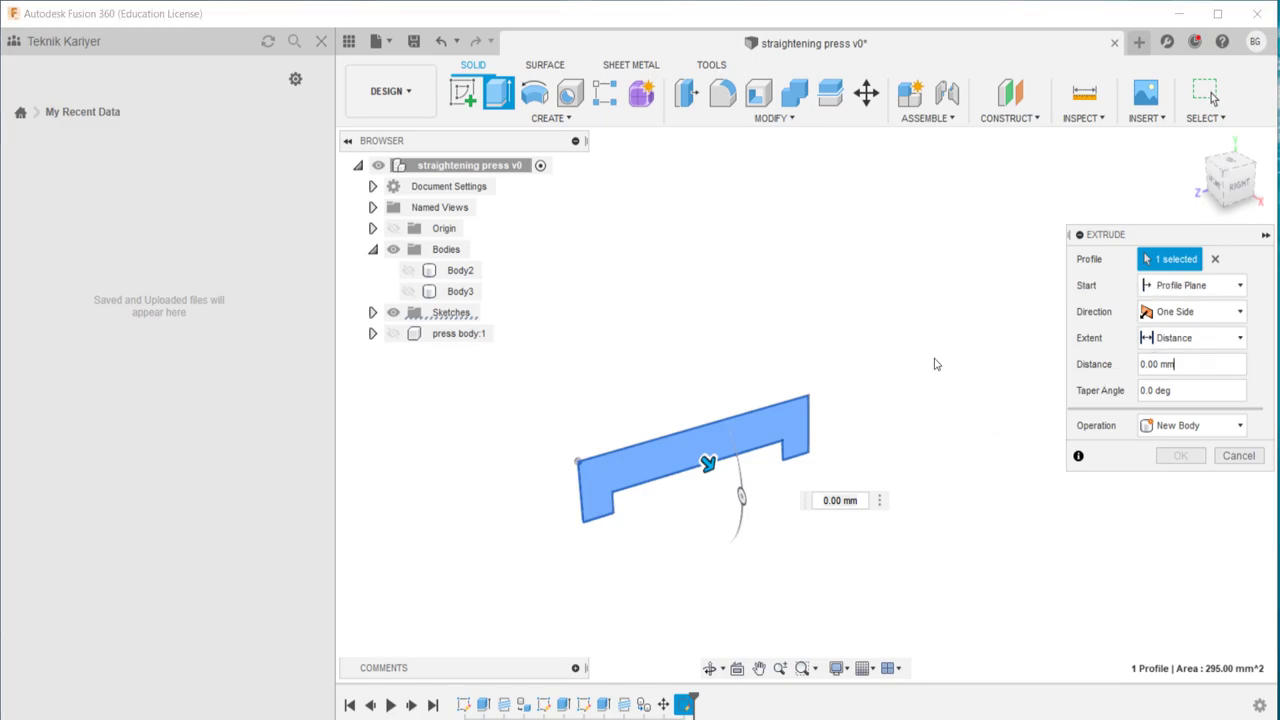
{"action": "key", "text": "BackSpace"}
{"action": "type", "text": "14"}
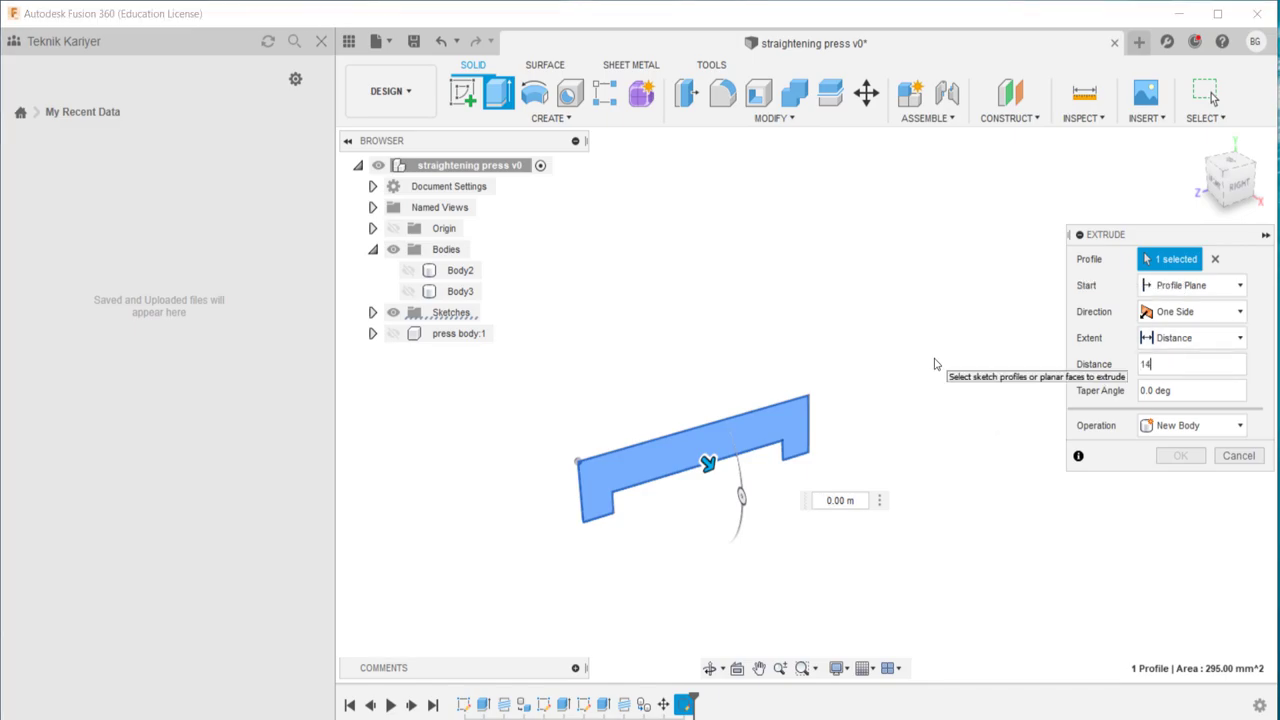
{"action": "key", "text": "Return"}
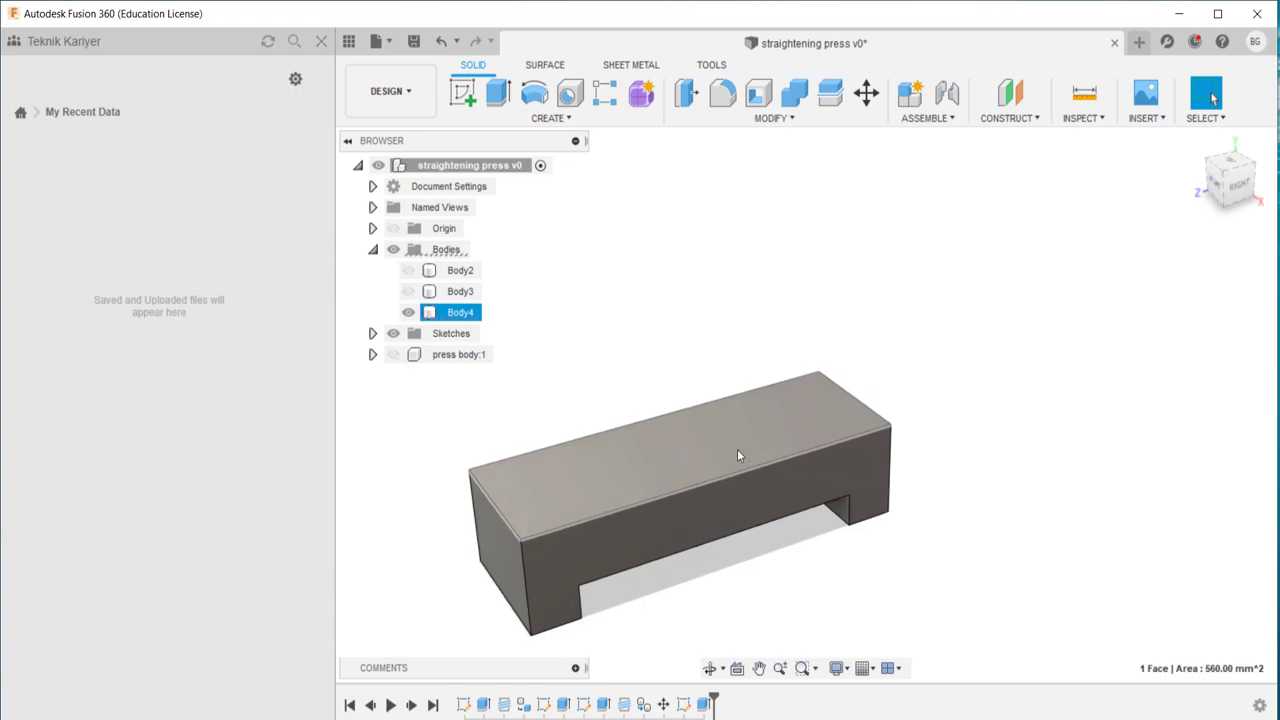
{"action": "left_click", "coordinate": [737, 456]}
{"action": "left_click", "coordinate": [462, 93]}
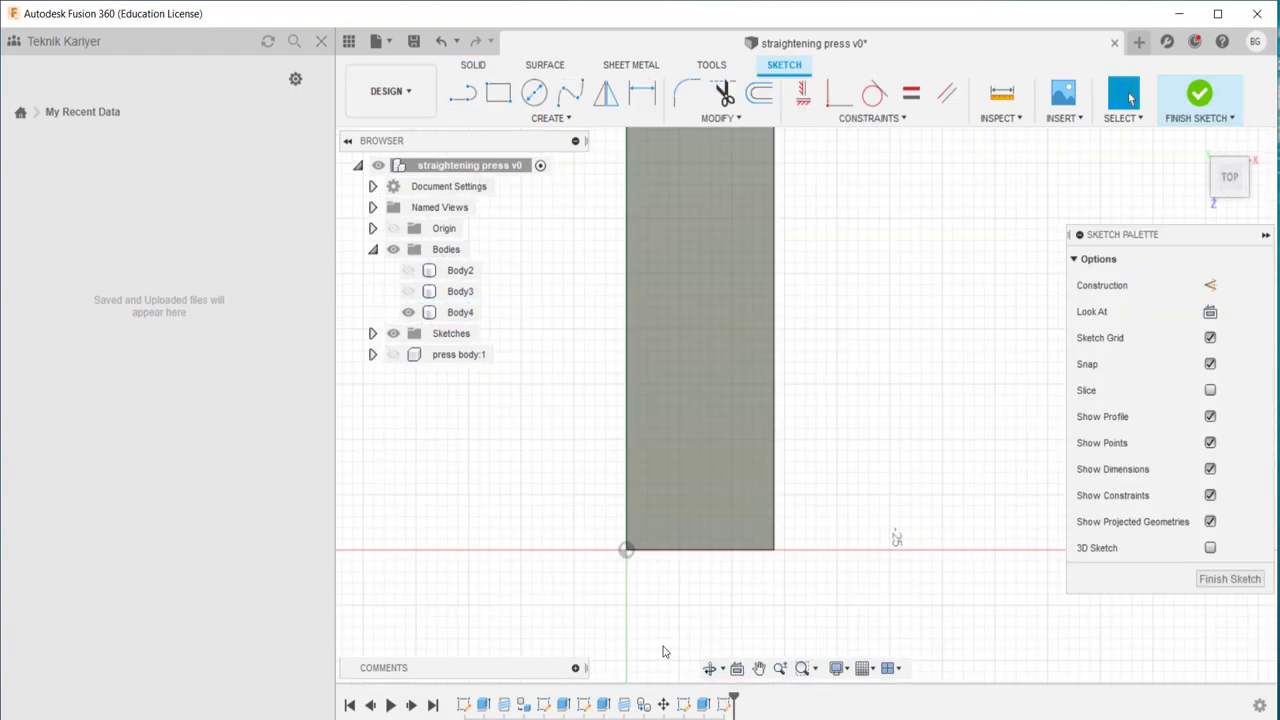
- Check the reference drawing, then draw a 6.5 mm circle on the block's top face
{"action": "left_click", "coordinate": [708, 637]}
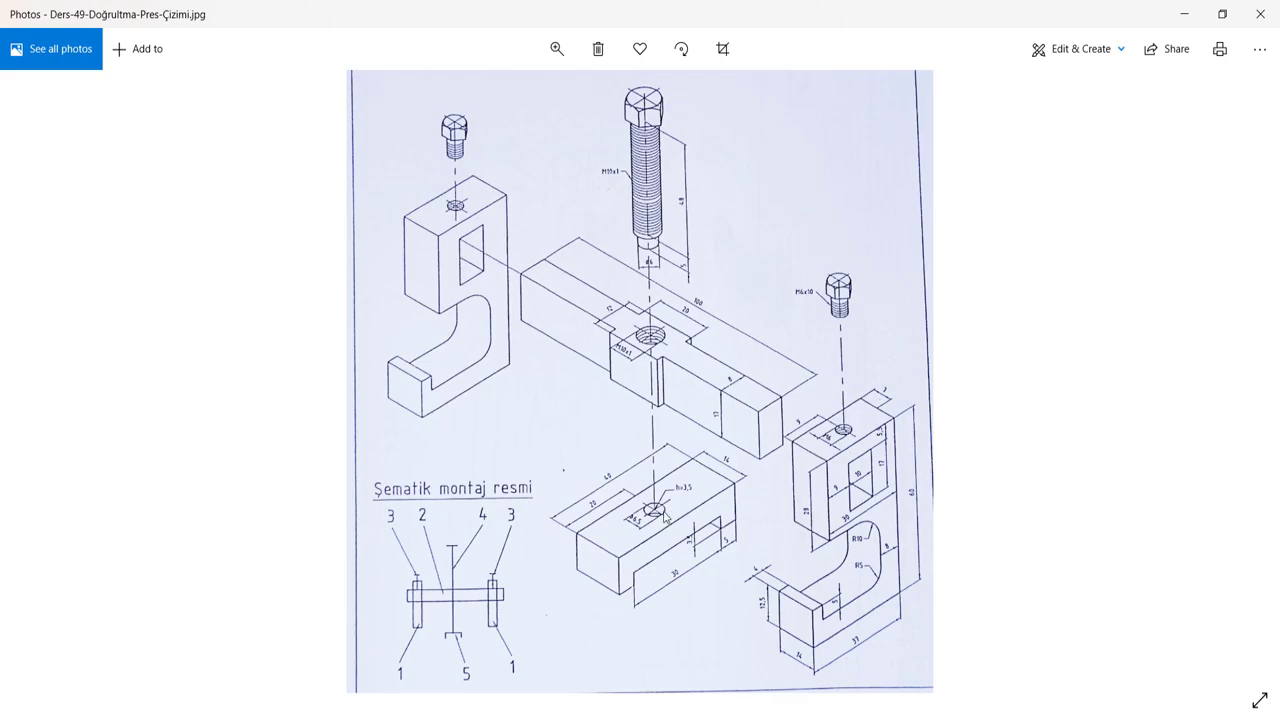
{"action": "scroll", "coordinate": [665, 508], "scroll_direction": "up", "scroll_amount": 4}
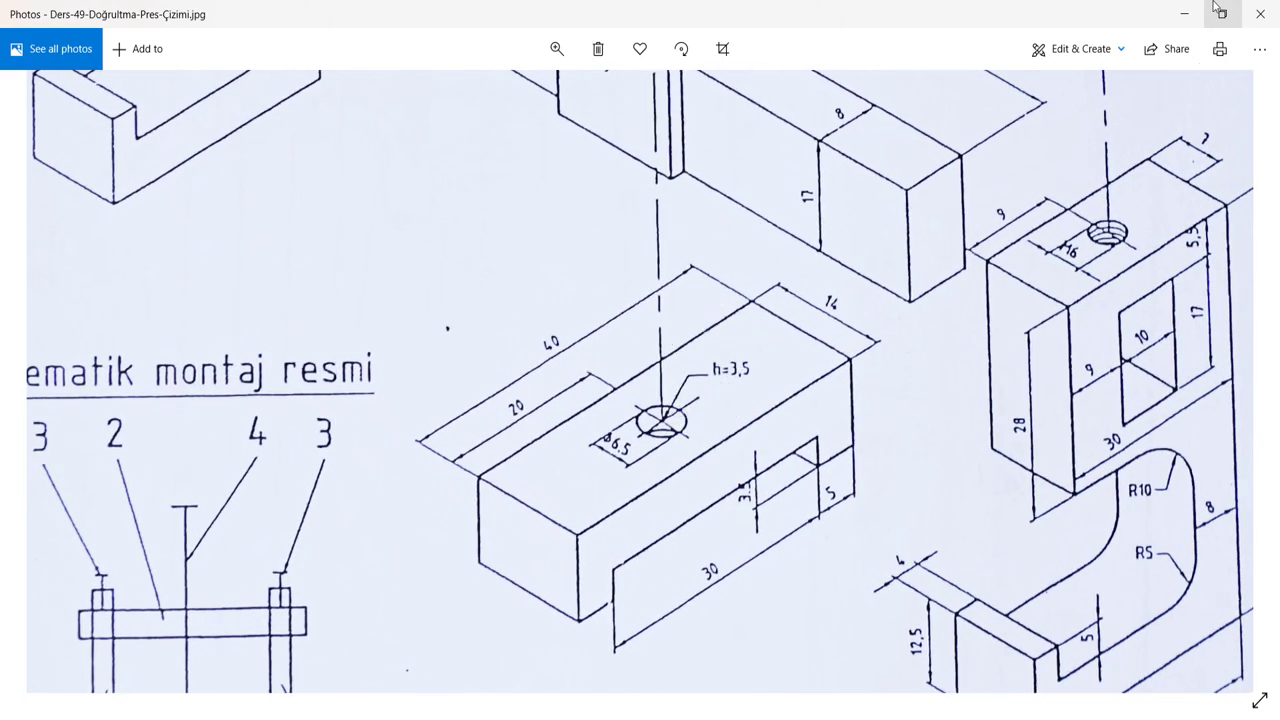
{"action": "left_click", "coordinate": [1184, 14]}
{"action": "key", "text": "c"}
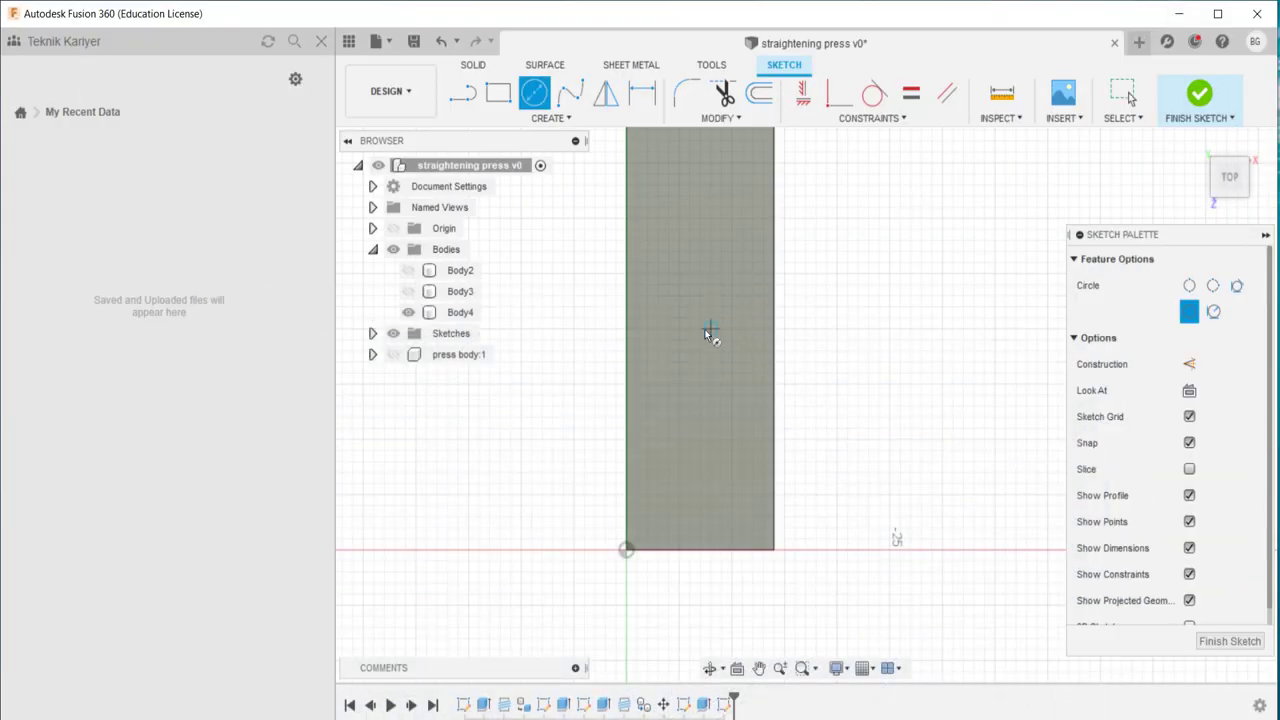
{"action": "left_click", "coordinate": [710, 328]}
{"action": "type", "text": "6.5"}
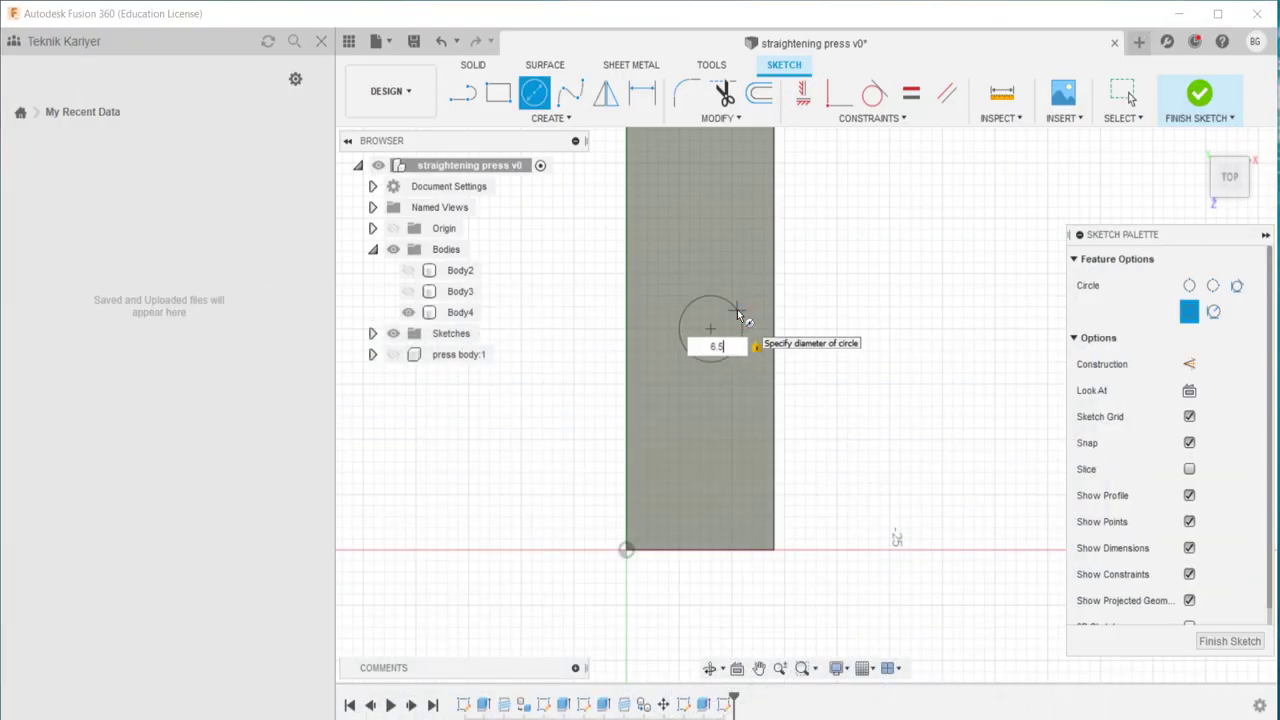
{"action": "key", "text": "Return"}
{"action": "key", "text": "Escape"}
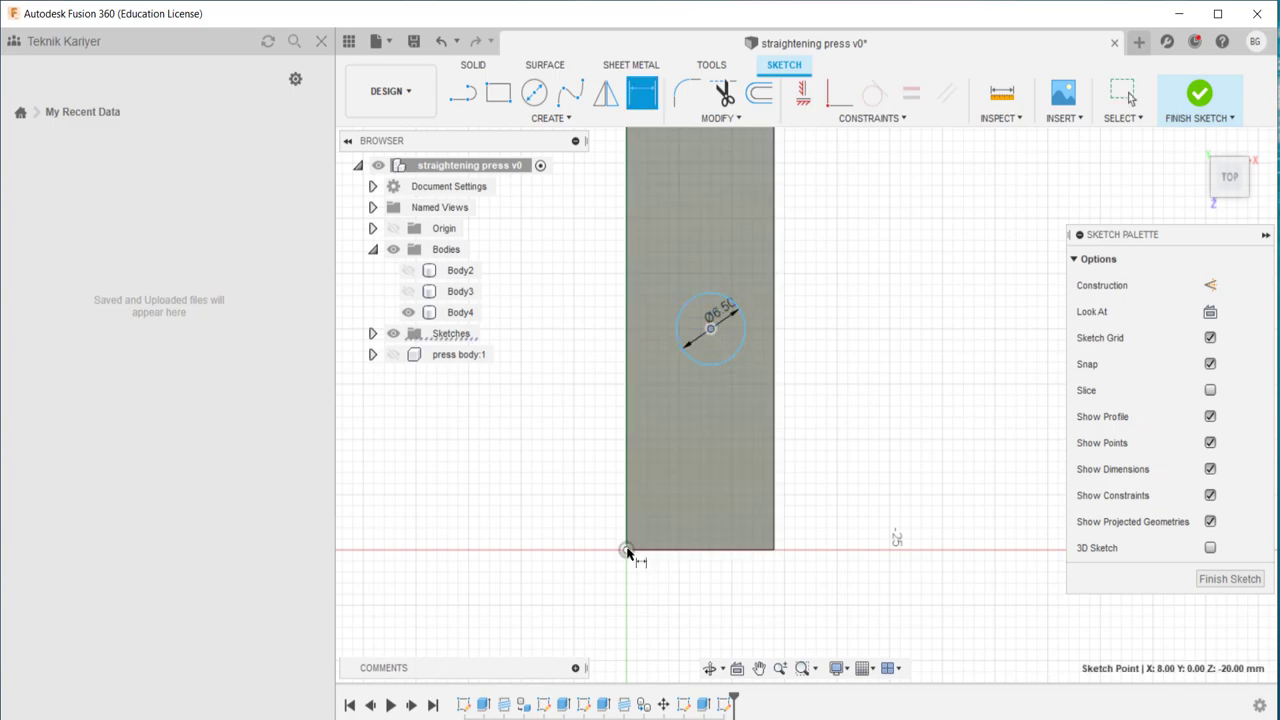
- Dimension the circle centre 7 mm from the origin and 20 mm from the bottom edge
{"action": "left_click", "coordinate": [626, 550]}
{"action": "left_click", "coordinate": [710, 329]}
{"action": "left_click", "coordinate": [680, 588]}
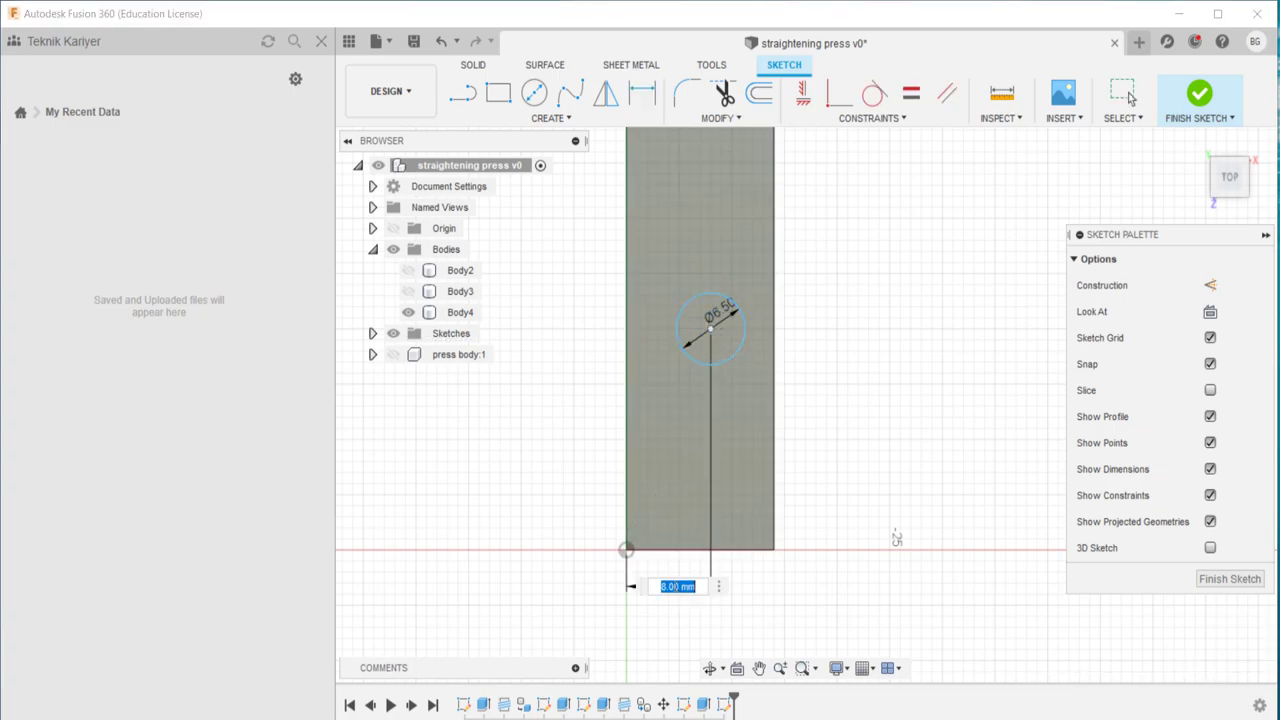
{"action": "type", "text": "7"}
{"action": "key", "text": "Return"}
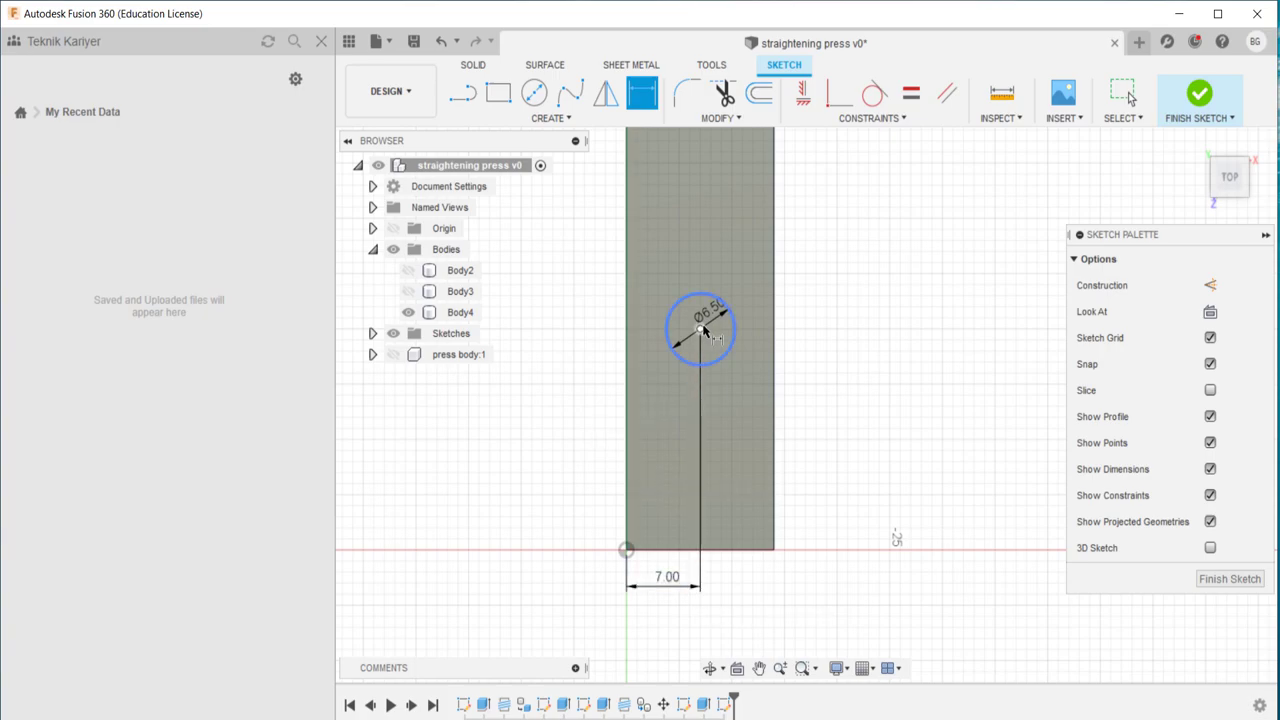
{"action": "left_click", "coordinate": [731, 549]}
{"action": "left_click", "coordinate": [735, 429]}
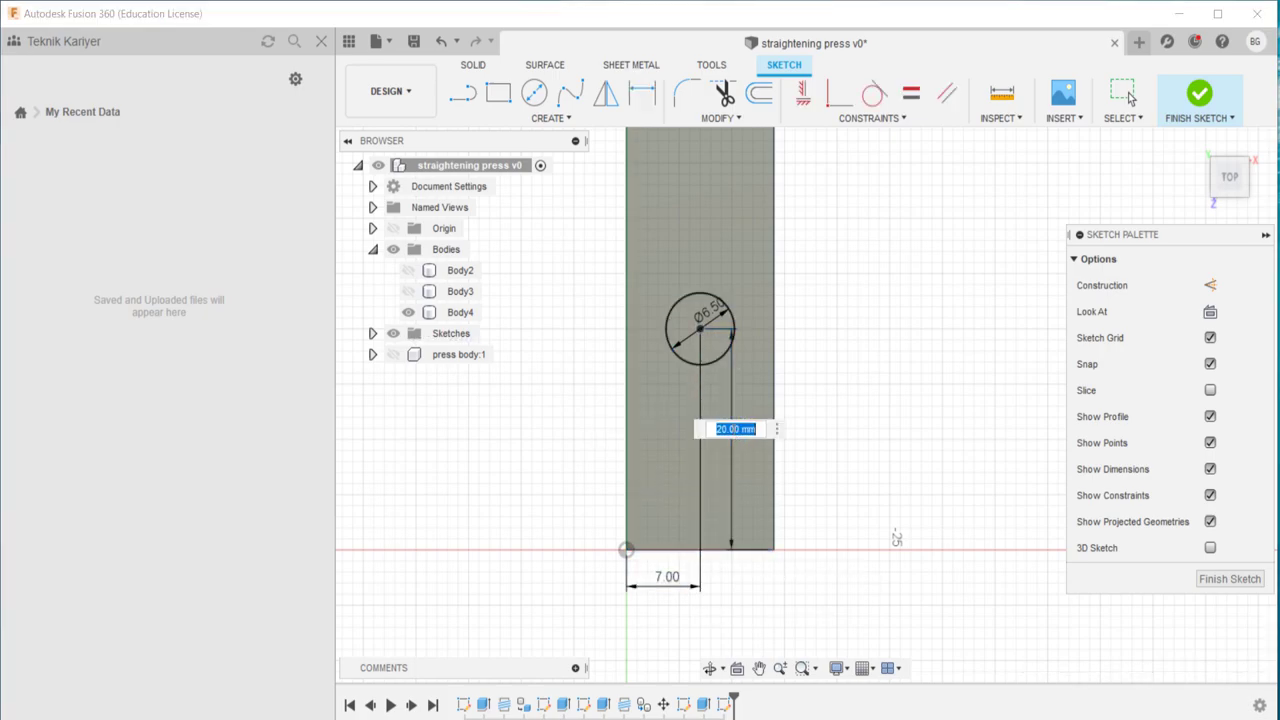
{"action": "key", "text": "Return"}
- Orbit and zoom to an isometric 3D view of the block
{"action": "scroll", "coordinate": [854, 514], "scroll_direction": "down", "scroll_amount": 2}
{"action": "middle_click_drag", "start_coordinate": [854, 514], "coordinate": [771, 349], "text": "shift"}
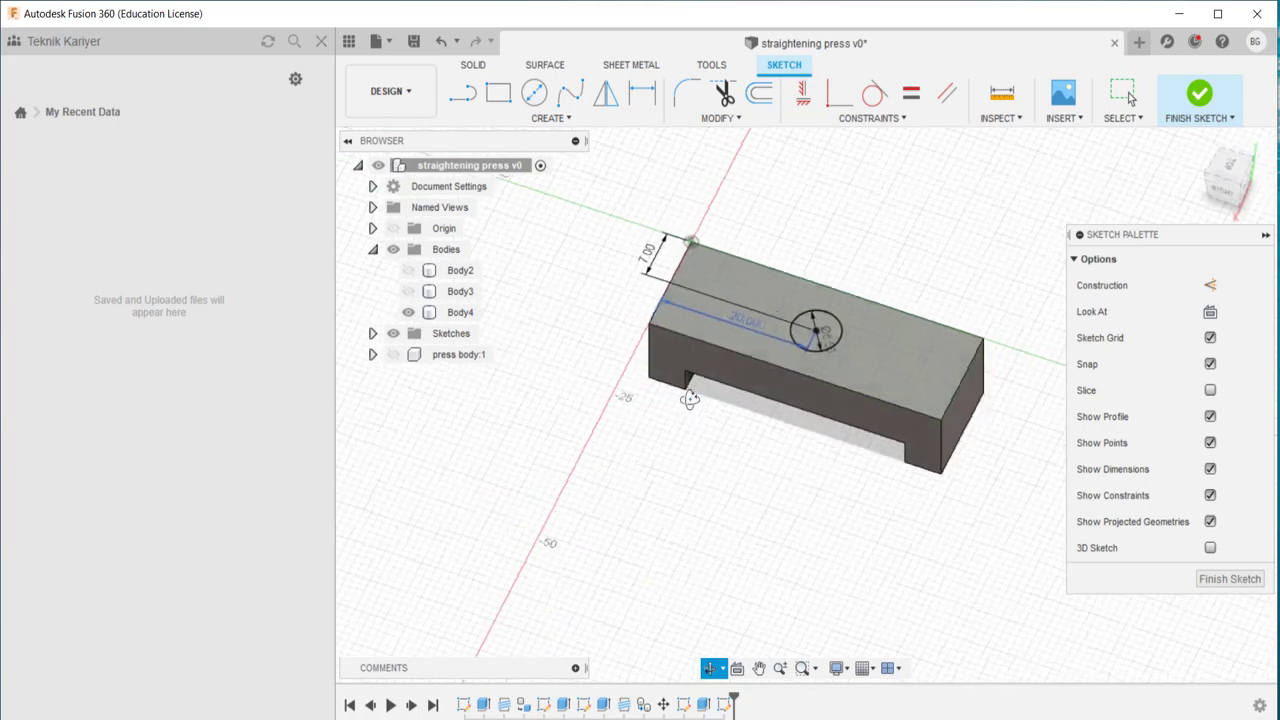
{"action": "scroll", "coordinate": [860, 275], "scroll_direction": "up", "scroll_amount": 2}
{"action": "scroll", "coordinate": [860, 280], "scroll_direction": "up", "scroll_amount": 1}
{"action": "scroll", "coordinate": [729, 429], "scroll_direction": "up", "scroll_amount": 2}
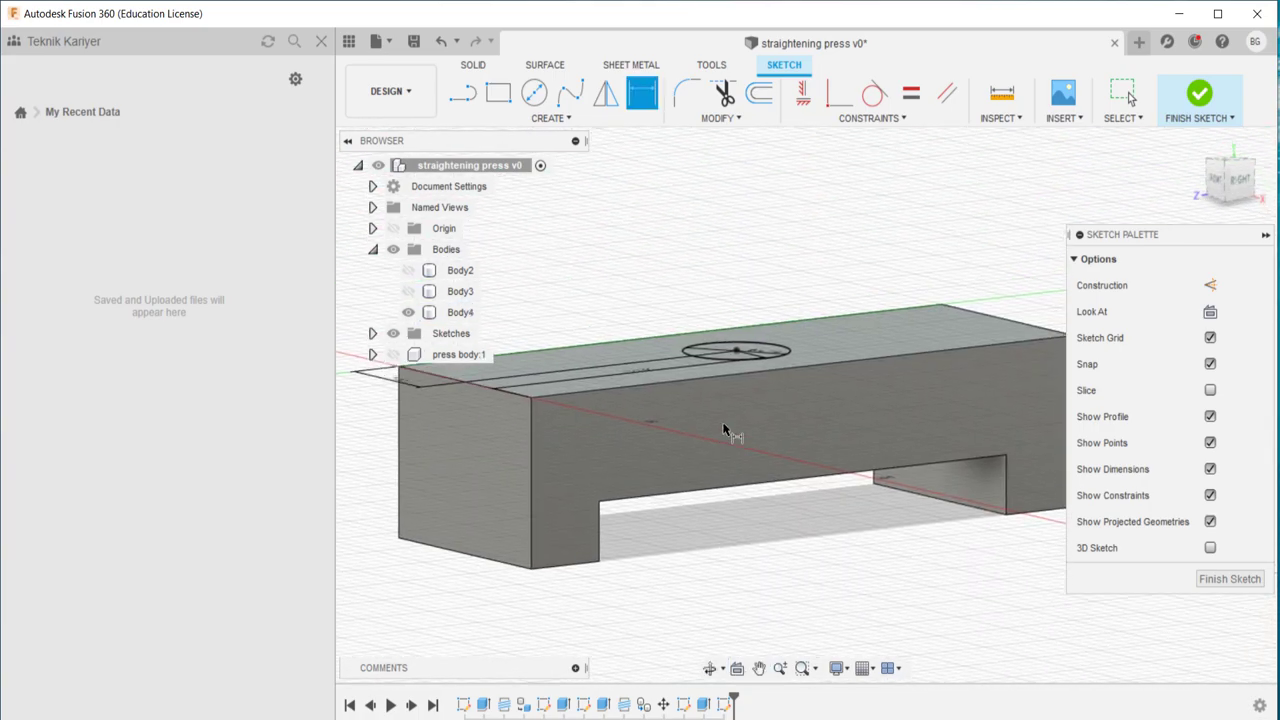
{"action": "scroll", "coordinate": [743, 443], "scroll_direction": "up", "scroll_amount": 1}
- Cut the 6.5 mm circle into the block with a negative extrusion to form the hole
{"action": "key", "text": "e"}
{"action": "left_click", "coordinate": [734, 288]}
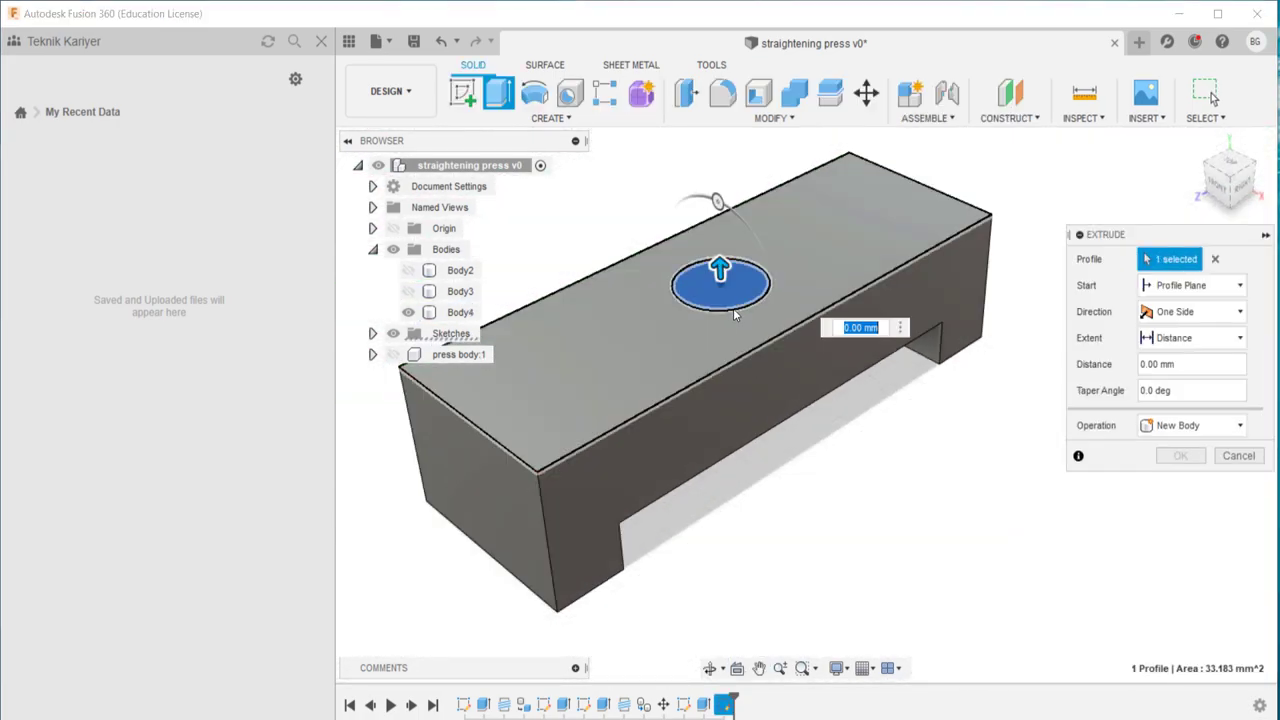
{"action": "type", "text": "-3"}
{"action": "key", "text": "Return"}
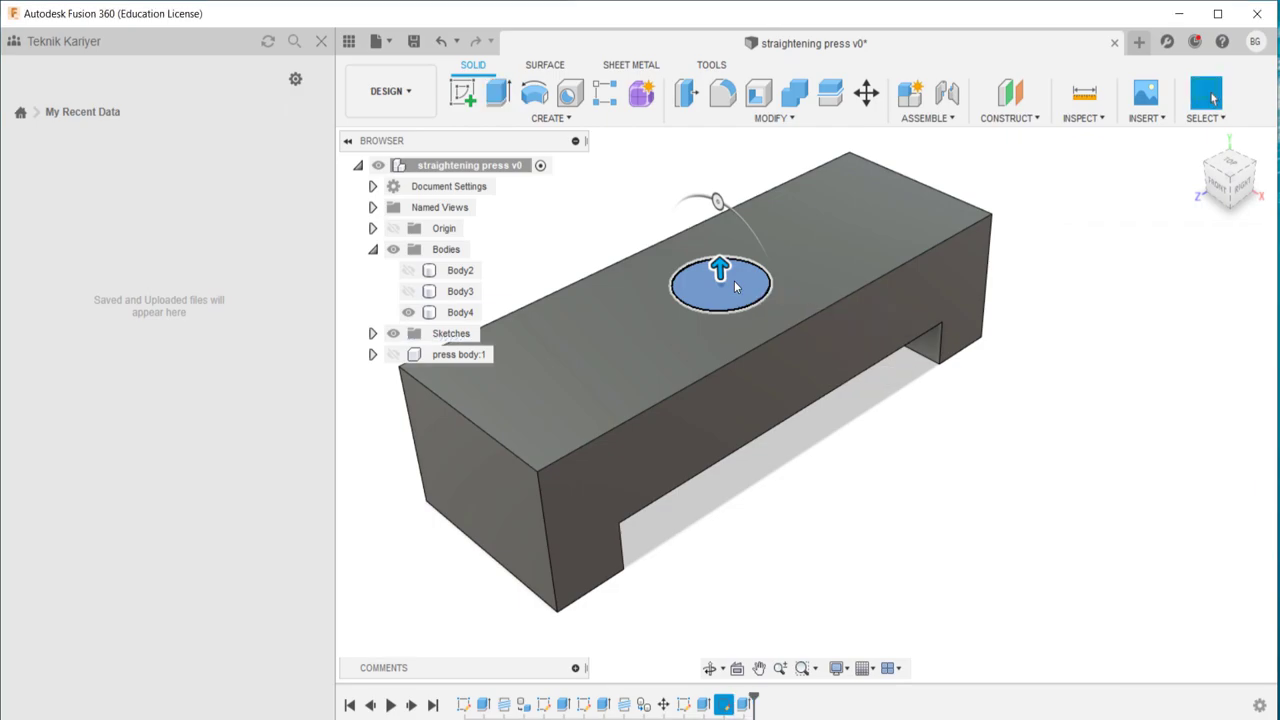
{"action": "middle_click_drag", "start_coordinate": [734, 286], "coordinate": [726, 365], "text": "shift"}
{"action": "left_click", "coordinate": [1211, 93]}
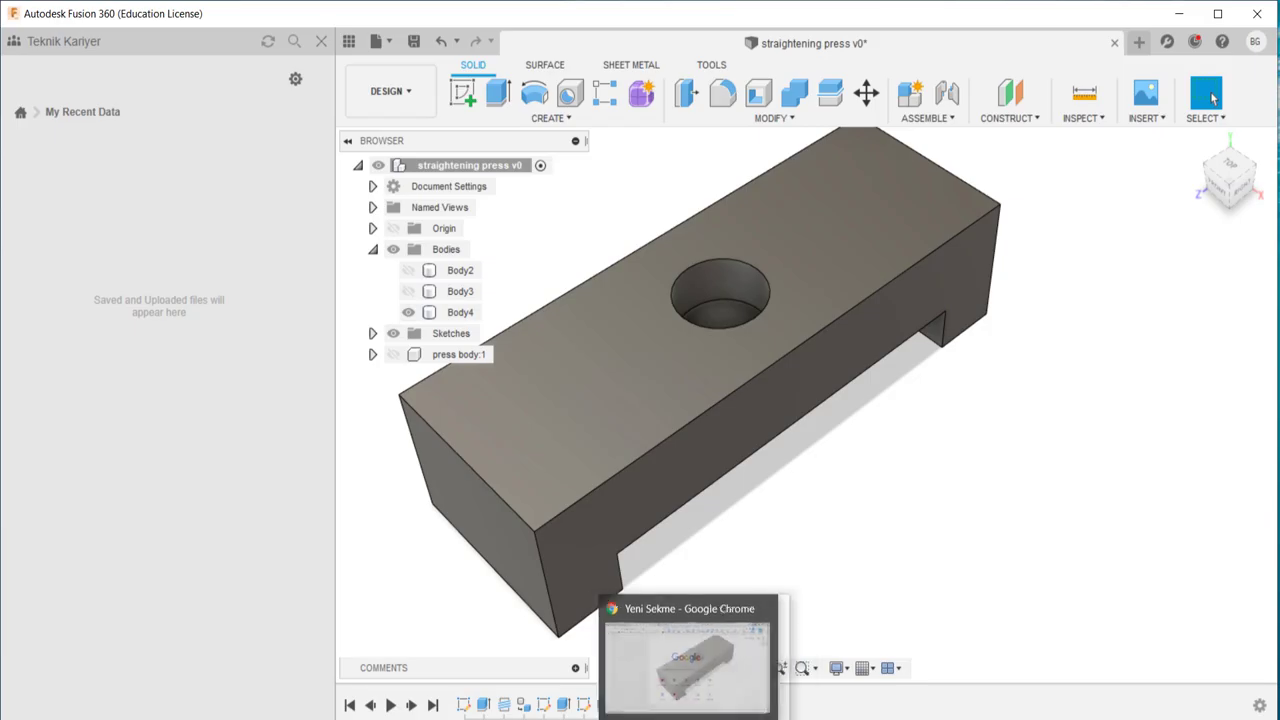
- Inspect the press reference drawing in Photos, panning and zooming over the part details
{"action": "left_click", "coordinate": [620, 650]}
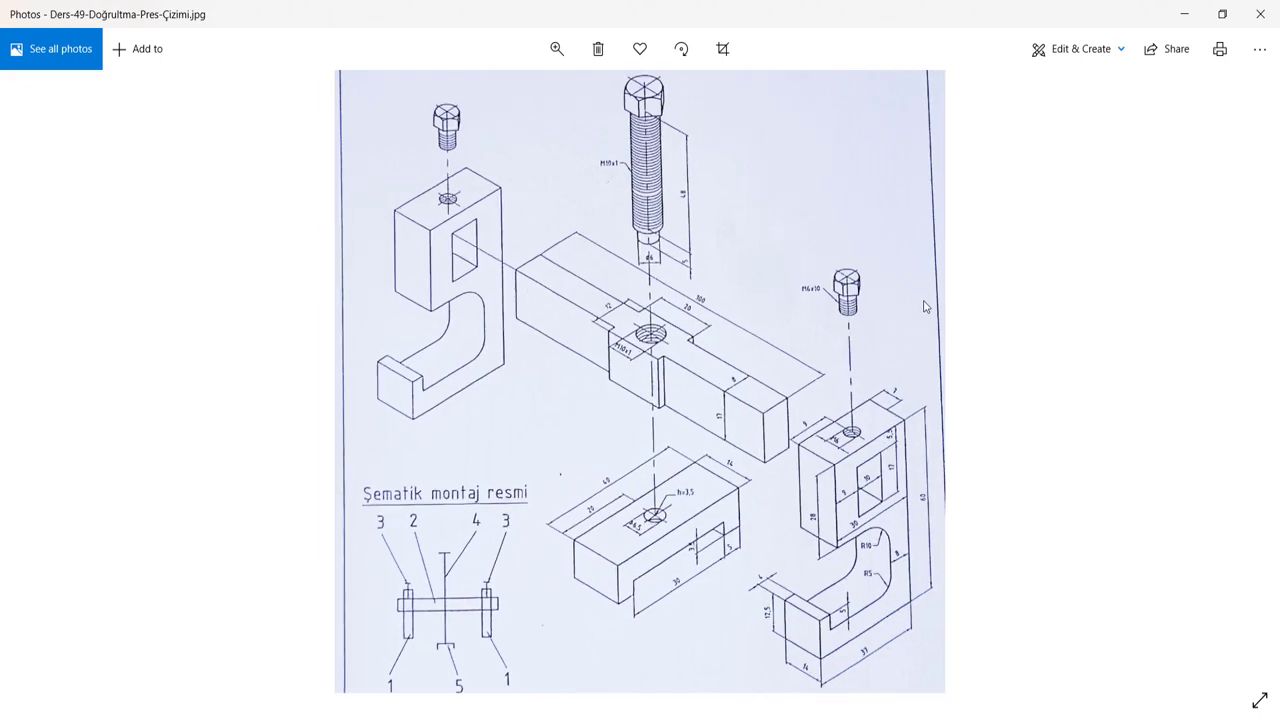
{"action": "scroll", "coordinate": [883, 304], "scroll_direction": "up", "scroll_amount": 3}
{"action": "left_click_drag", "start_coordinate": [880, 305], "coordinate": [902, 303]}
{"action": "scroll", "coordinate": [902, 303], "scroll_direction": "up", "scroll_amount": 2}
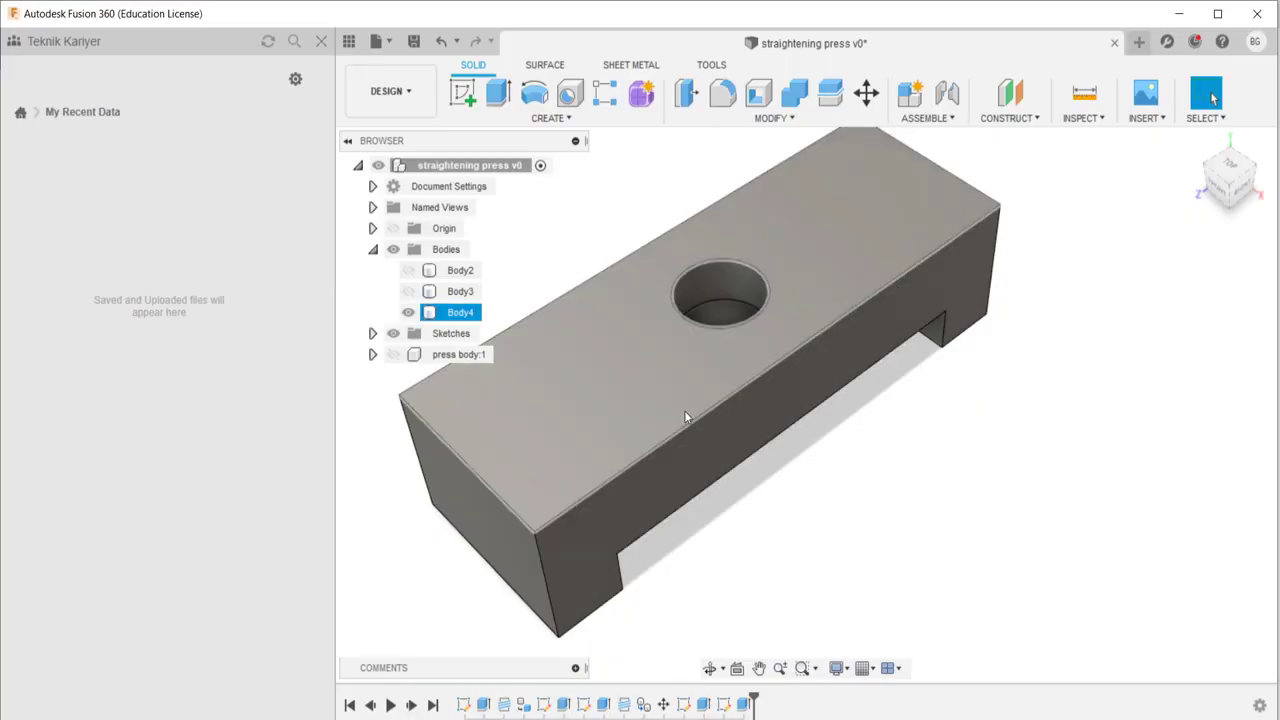
{"action": "scroll", "coordinate": [688, 410], "scroll_direction": "down", "scroll_amount": 2}
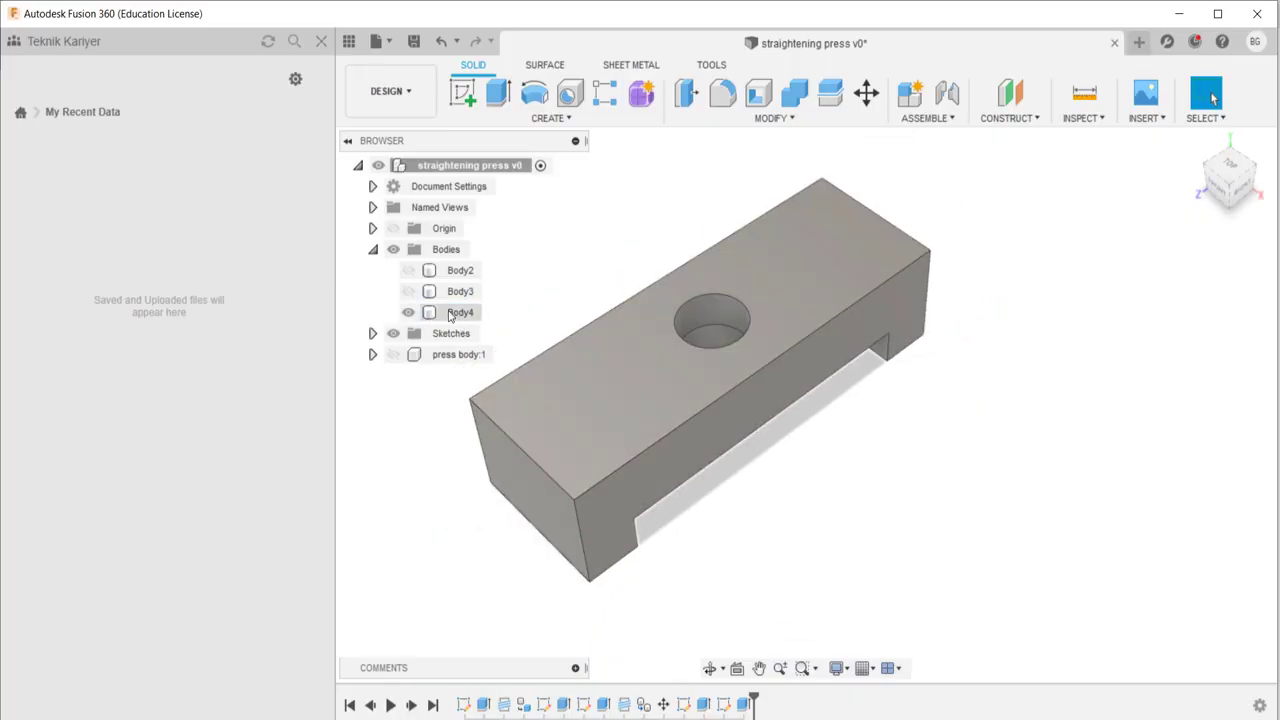
- Rename Body4, Body3 and Body2 to part3, part2 and part1
{"action": "double_click", "coordinate": [458, 312]}
{"action": "type", "text": "part3"}
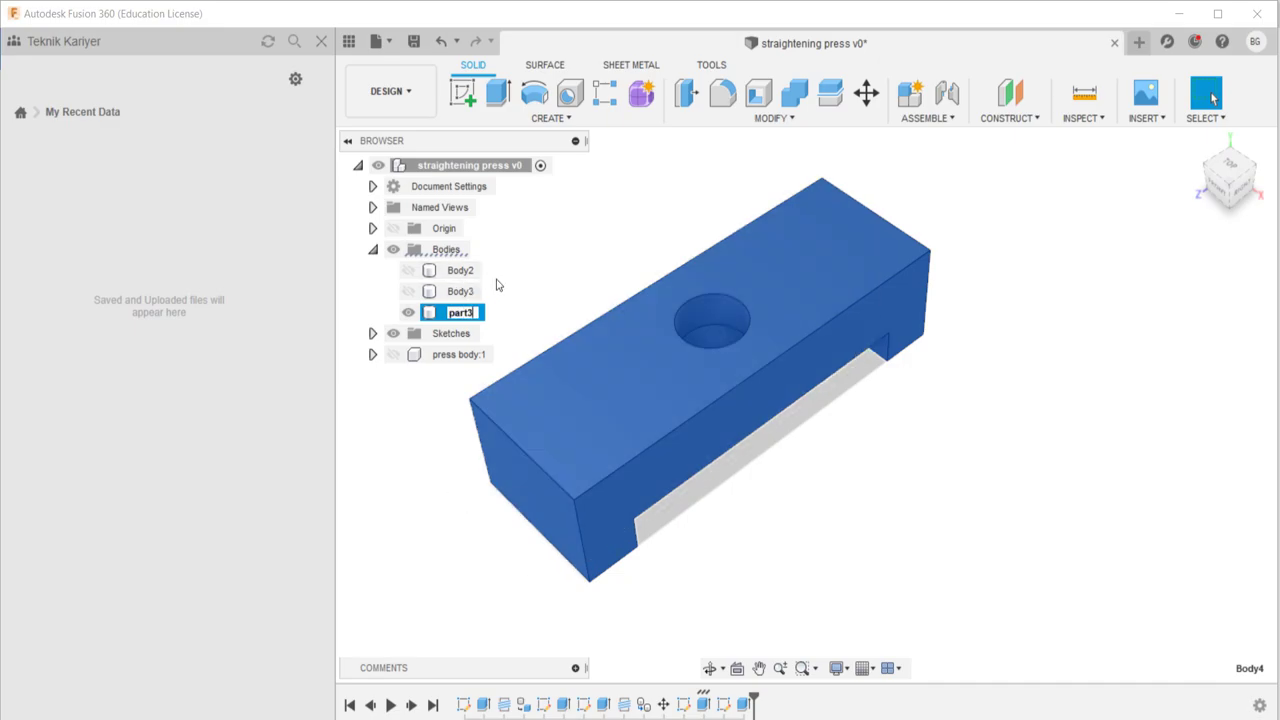
{"action": "left_click", "coordinate": [459, 292]}
{"action": "type", "text": "part2"}
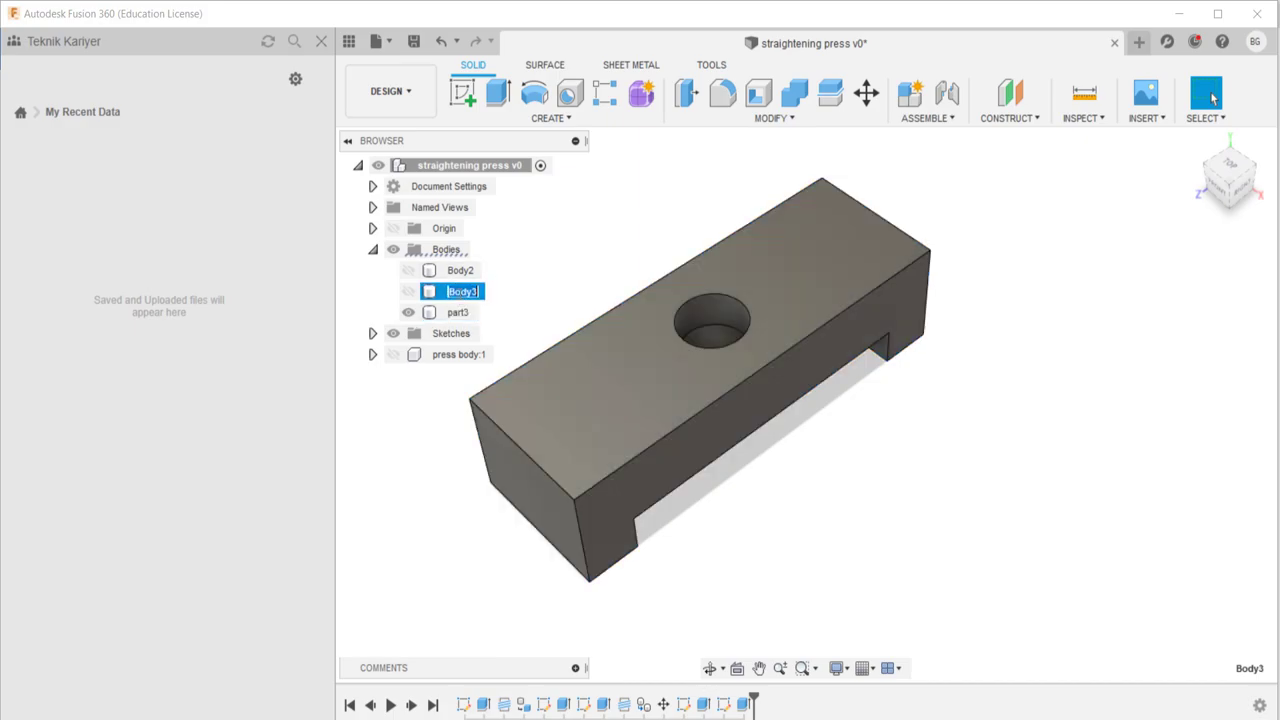
{"action": "double_click", "coordinate": [460, 270]}
{"action": "type", "text": "part1"}
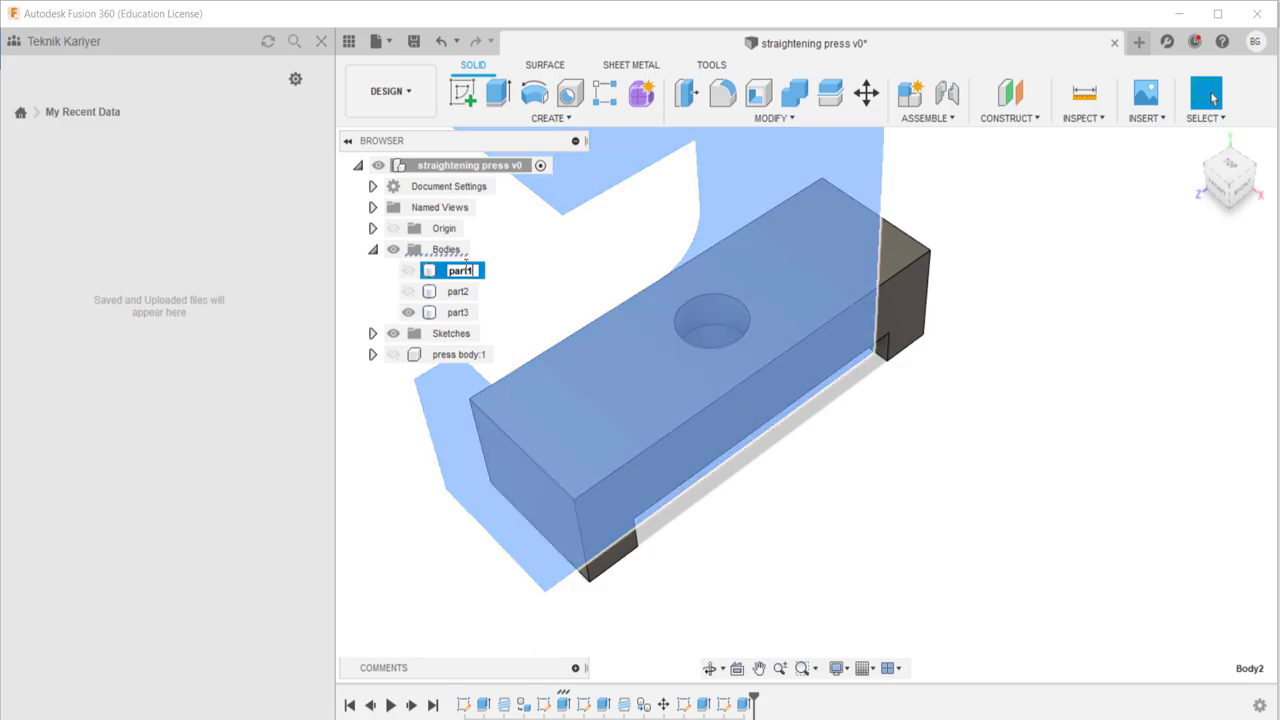
{"action": "key", "text": "Return"}
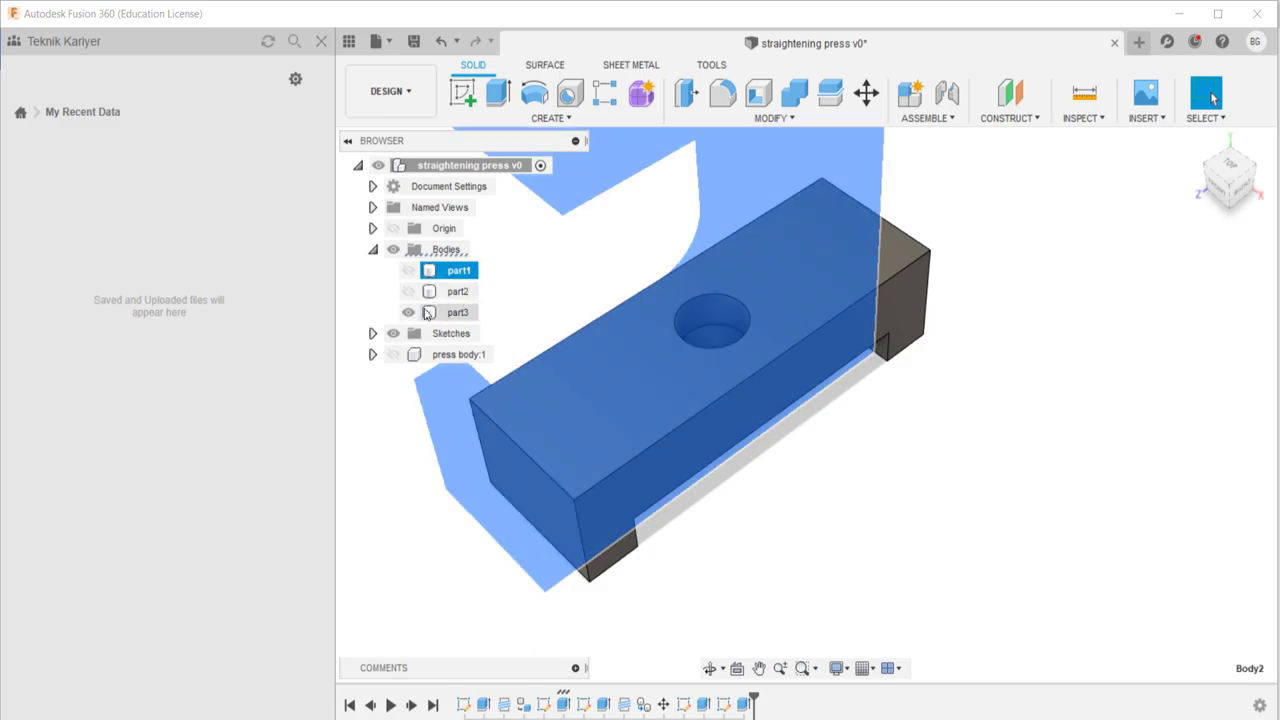
- Select all three parts and create components from the bodies
{"action": "left_click", "coordinate": [457, 312]}
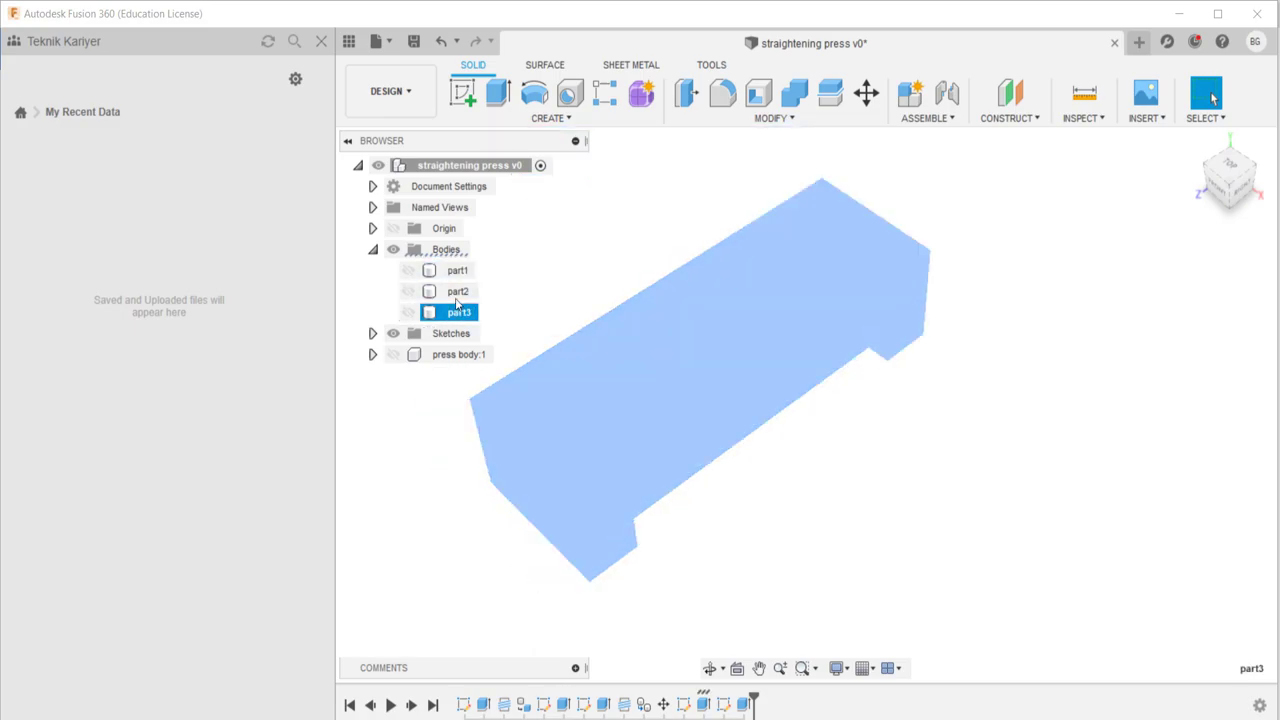
{"action": "left_click", "coordinate": [456, 272], "text": "shift"}
{"action": "right_click", "coordinate": [456, 277]}
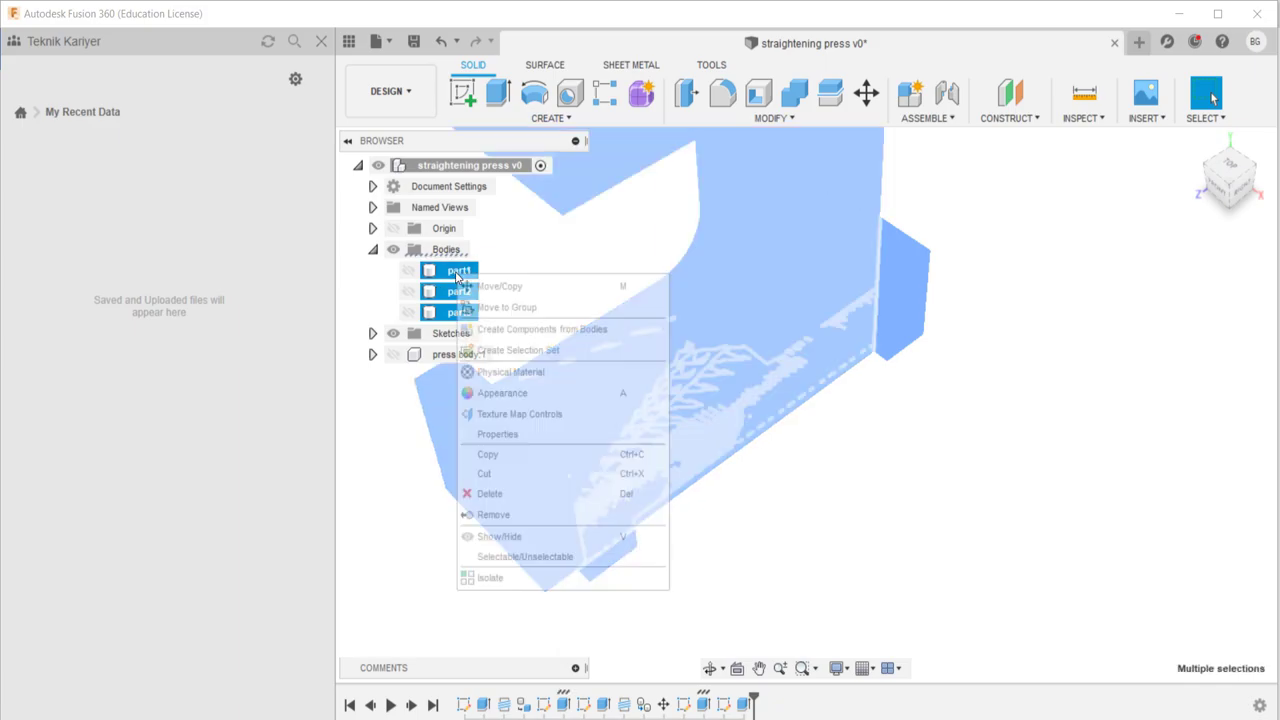
{"action": "left_click", "coordinate": [520, 332]}
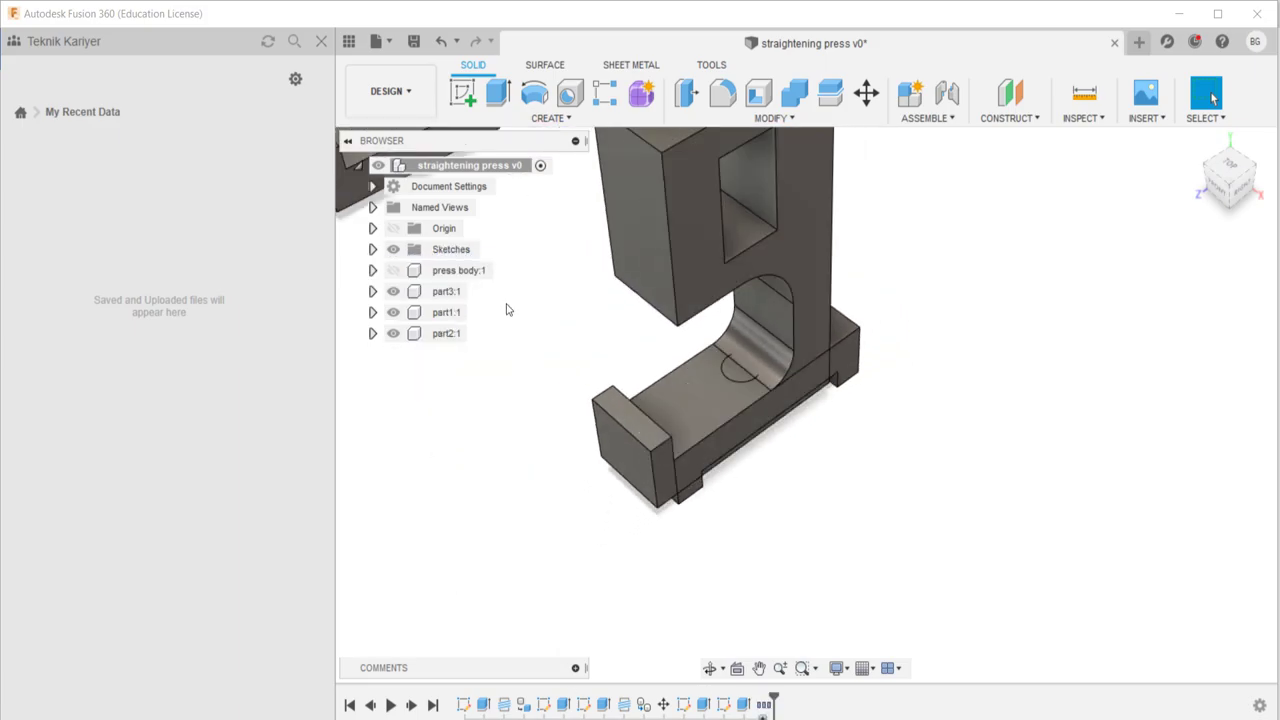
- Orbit the model, then hide the press body, part1, part2 and part3 components
{"action": "middle_click_drag", "start_coordinate": [660, 292], "coordinate": [804, 280], "text": "shift"}
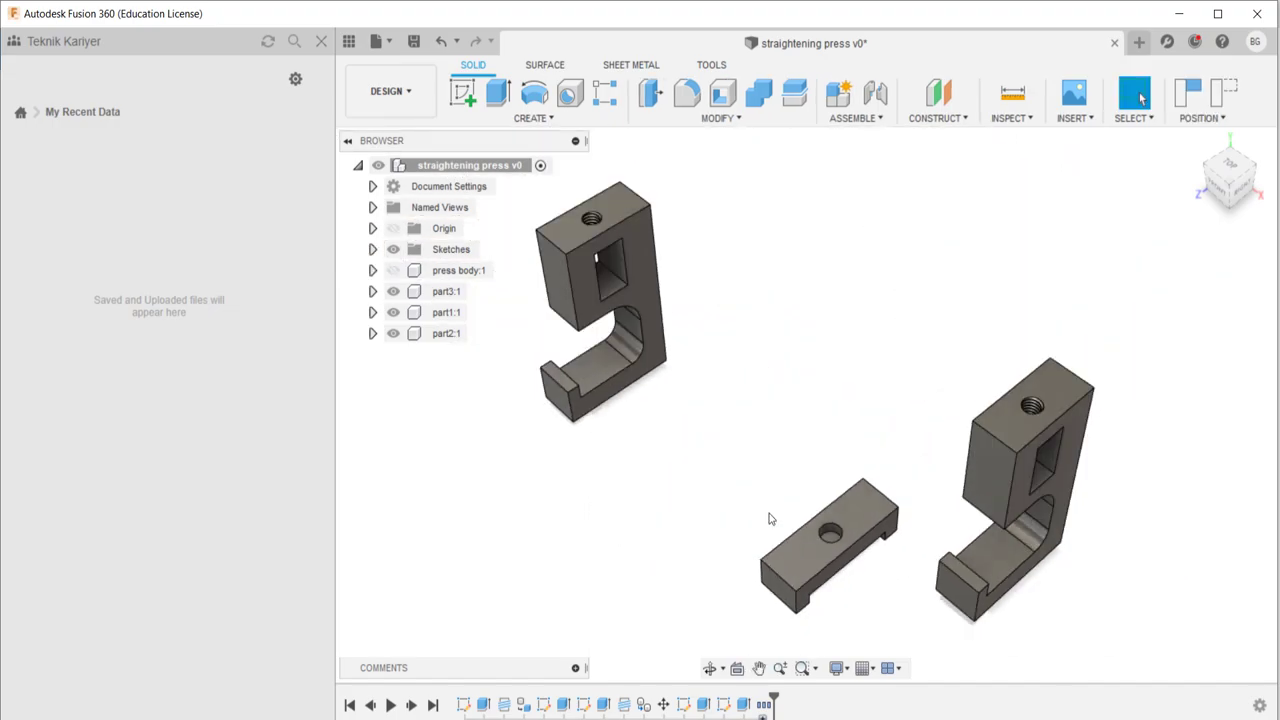
{"action": "left_click", "coordinate": [393, 270]}
{"action": "middle_click_drag", "start_coordinate": [689, 391], "coordinate": [698, 375], "text": "shift"}
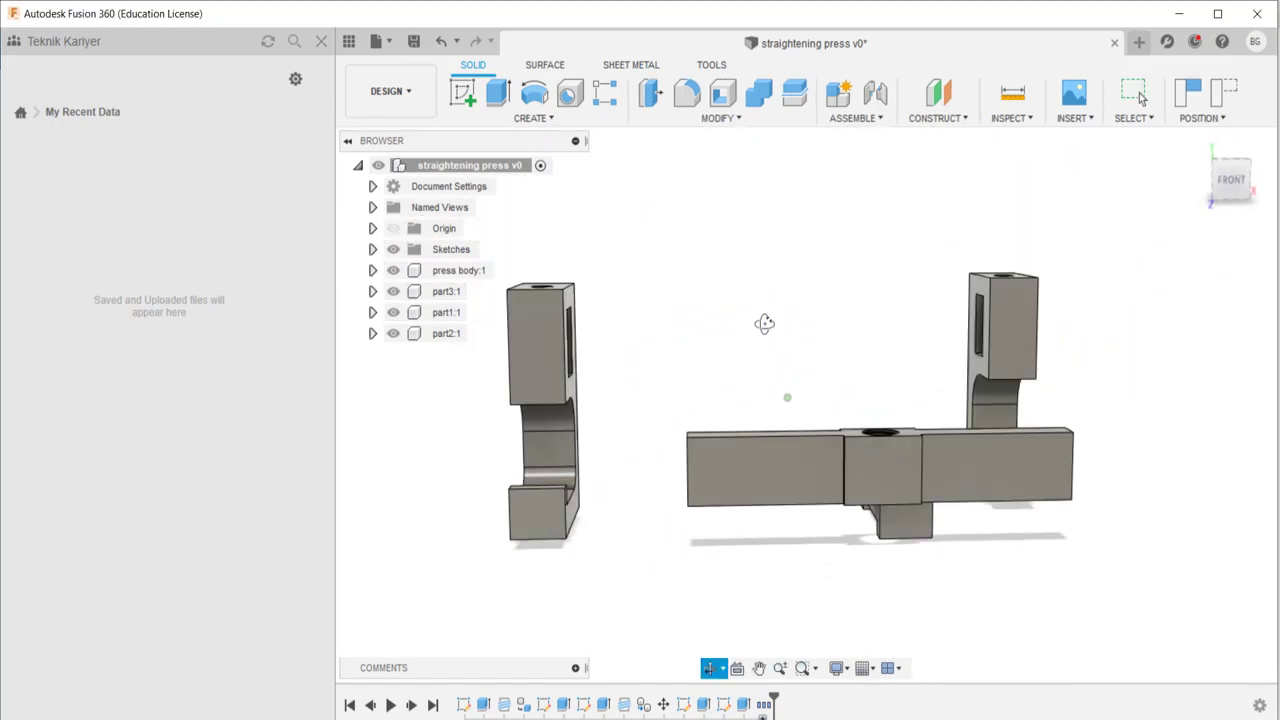
{"action": "left_click", "coordinate": [393, 270]}
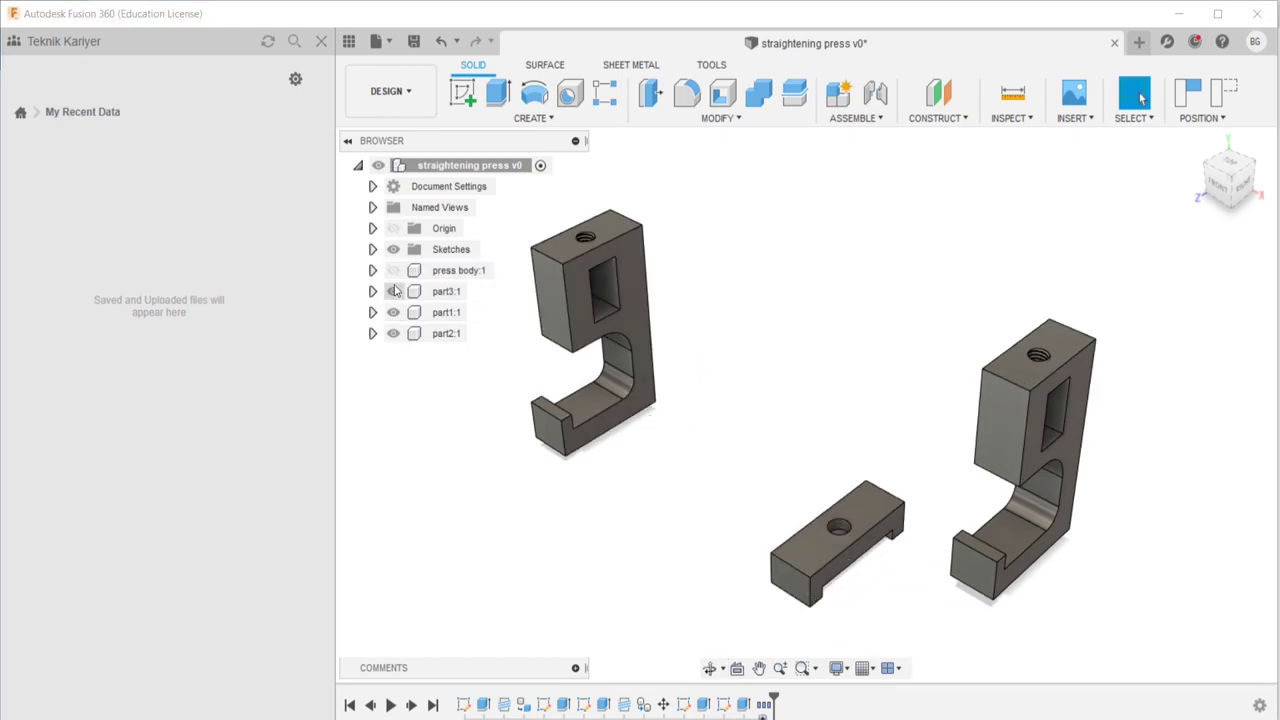
{"action": "left_click", "coordinate": [393, 291]}
{"action": "left_click", "coordinate": [393, 312]}
{"action": "left_click", "coordinate": [393, 333]}
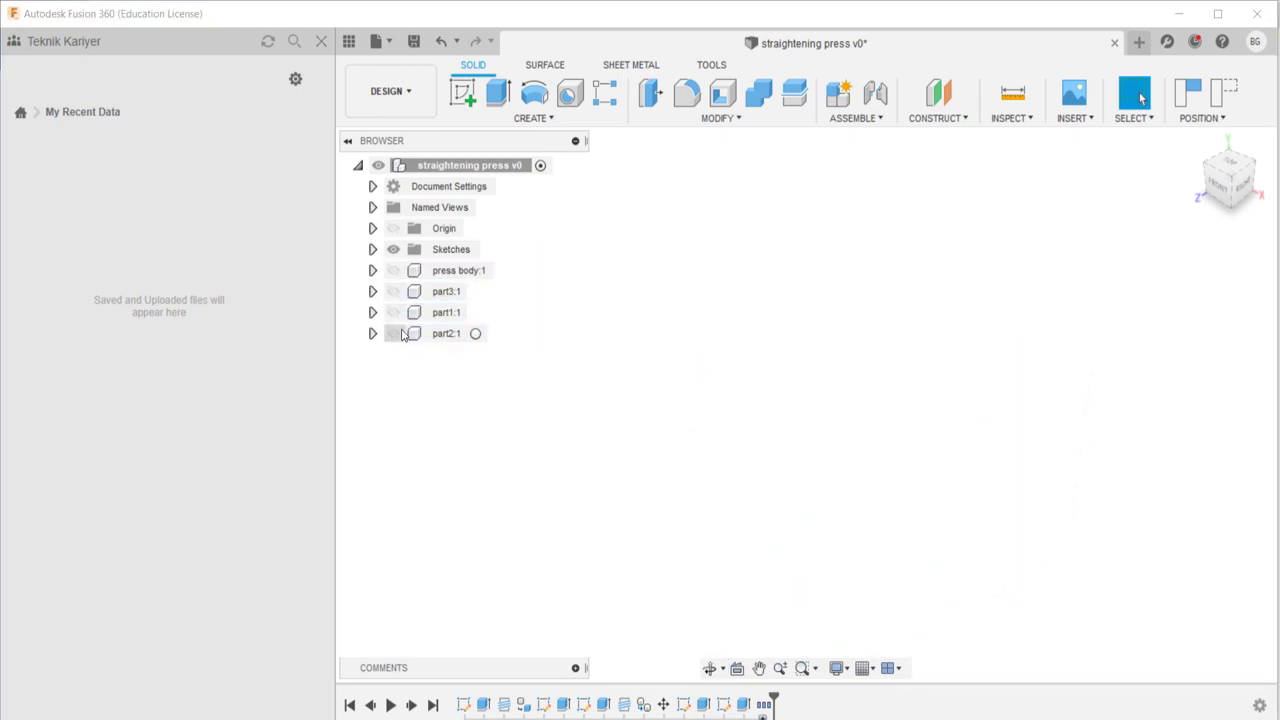
- Start a new sketch on the XZ plane and bring up the press drawing in Photos
{"action": "left_click", "coordinate": [466, 100]}
{"action": "left_click", "coordinate": [777, 585]}
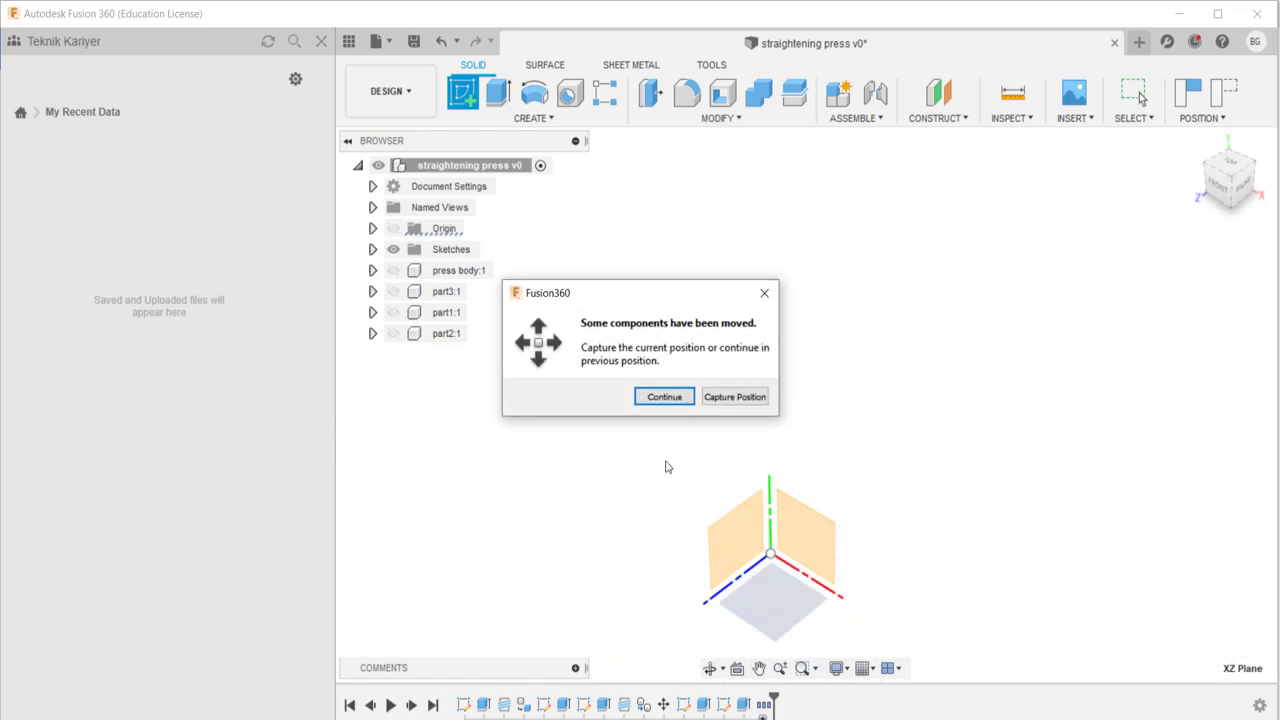
{"action": "left_click", "coordinate": [715, 400]}
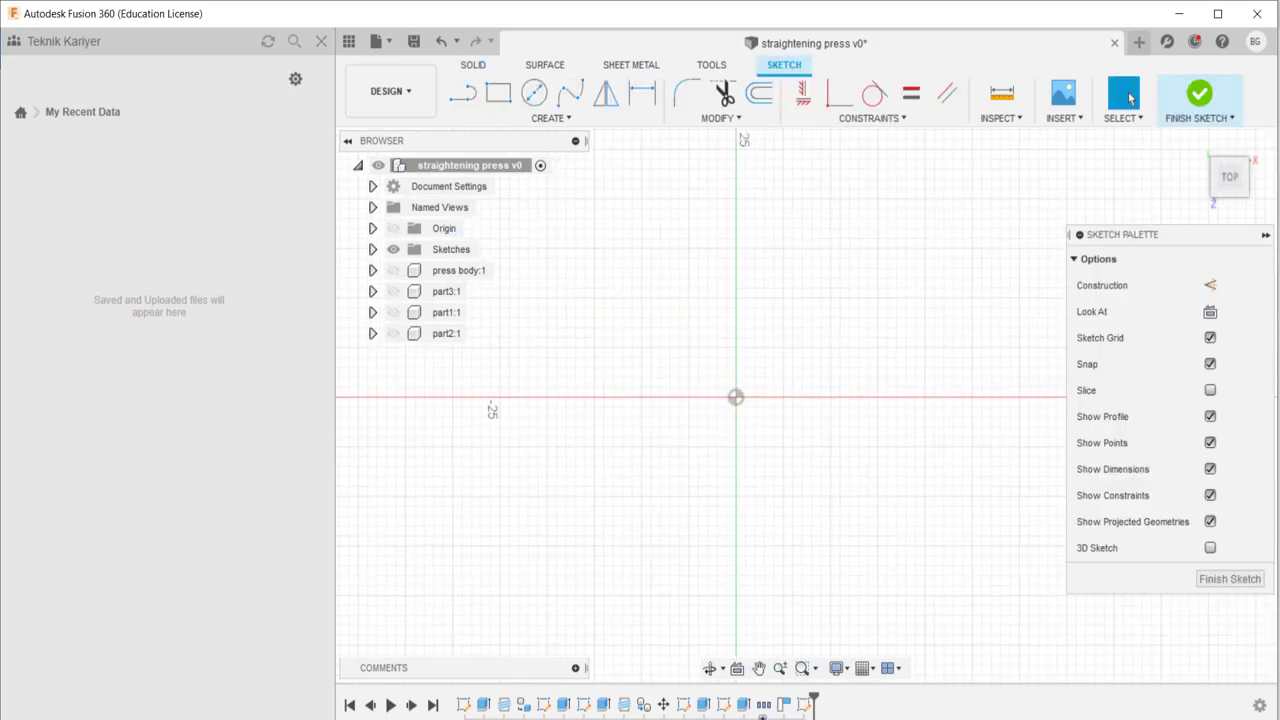
{"action": "left_click", "coordinate": [763, 674]}
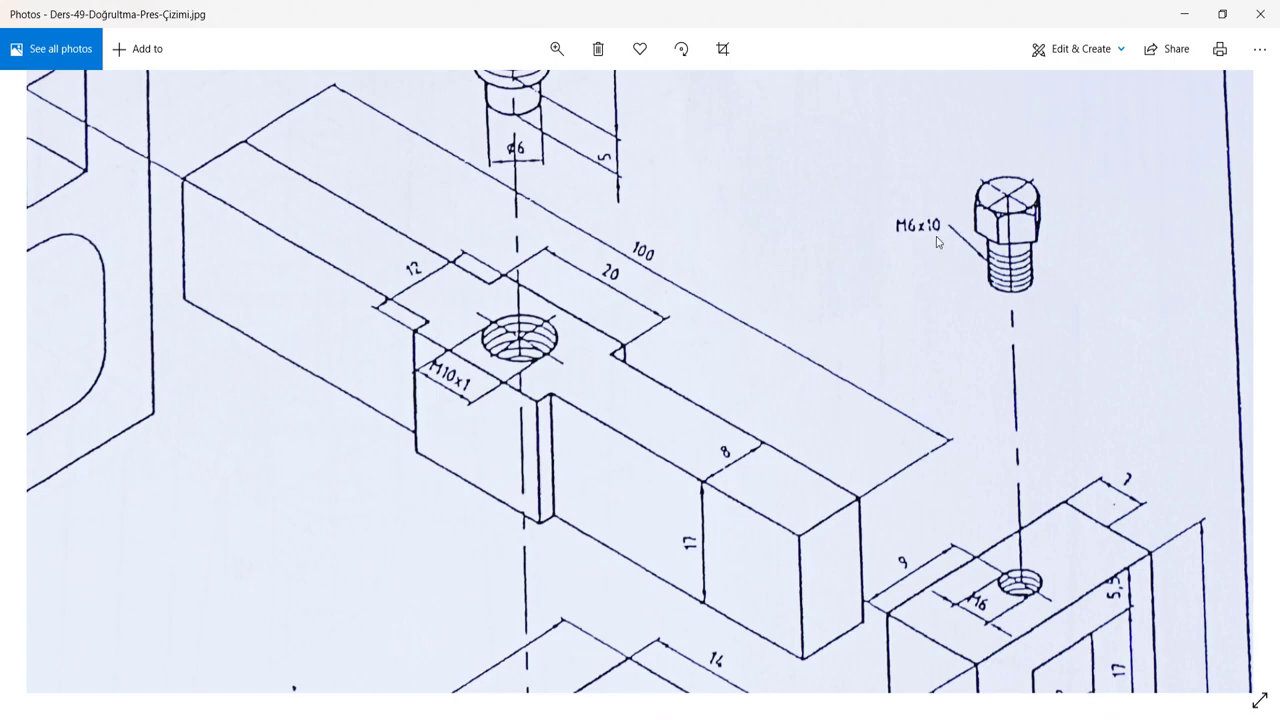
- Minimize the Photos press drawing to bring the Fusion 360 sketch back into view
{"action": "left_click", "coordinate": [1184, 14]}
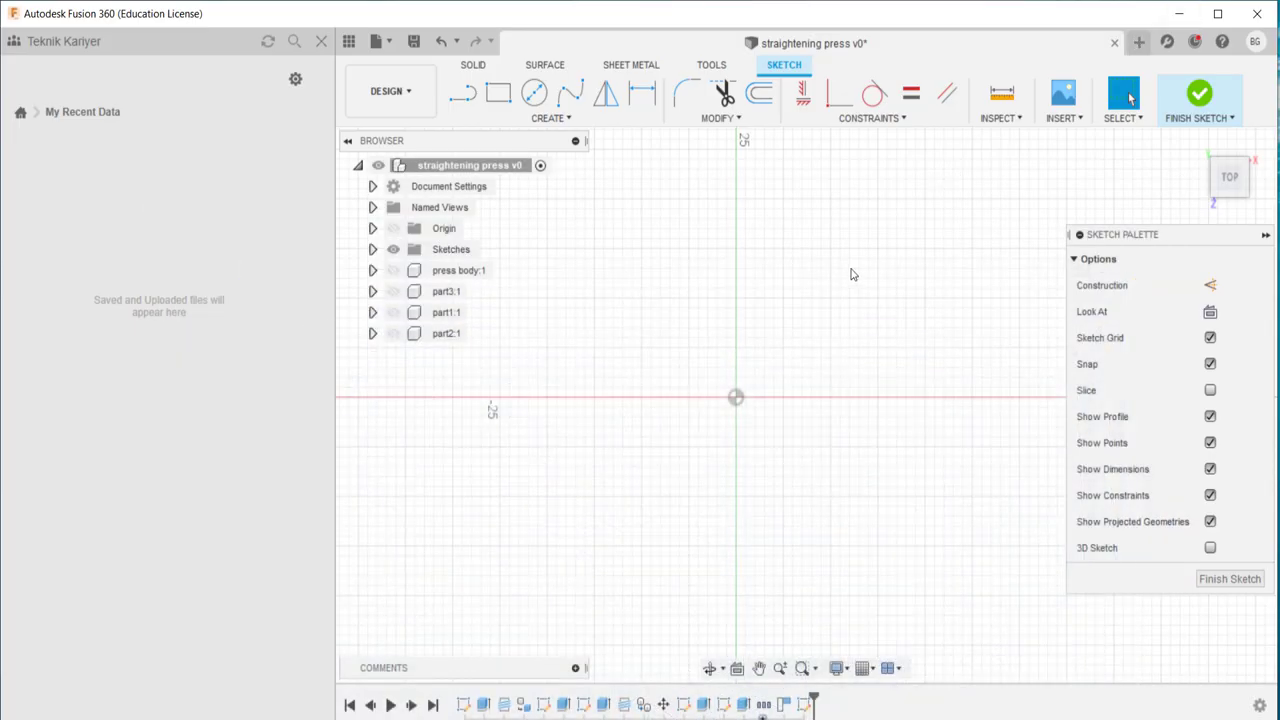
- Draw a 6 mm diameter circle centred at the origin
{"action": "left_click", "coordinate": [534, 92]}
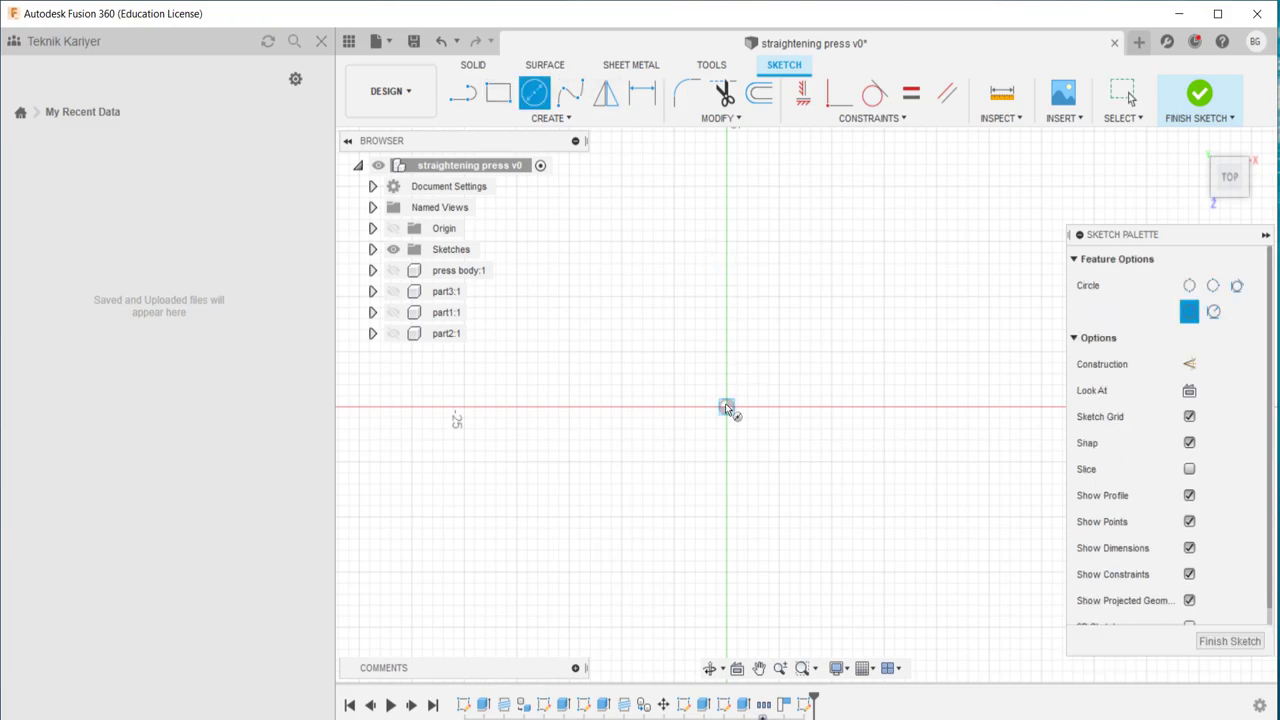
{"action": "left_click", "coordinate": [726, 408]}
{"action": "type", "text": "6"}
{"action": "key", "text": "Return"}
{"action": "key", "text": "Escape"}
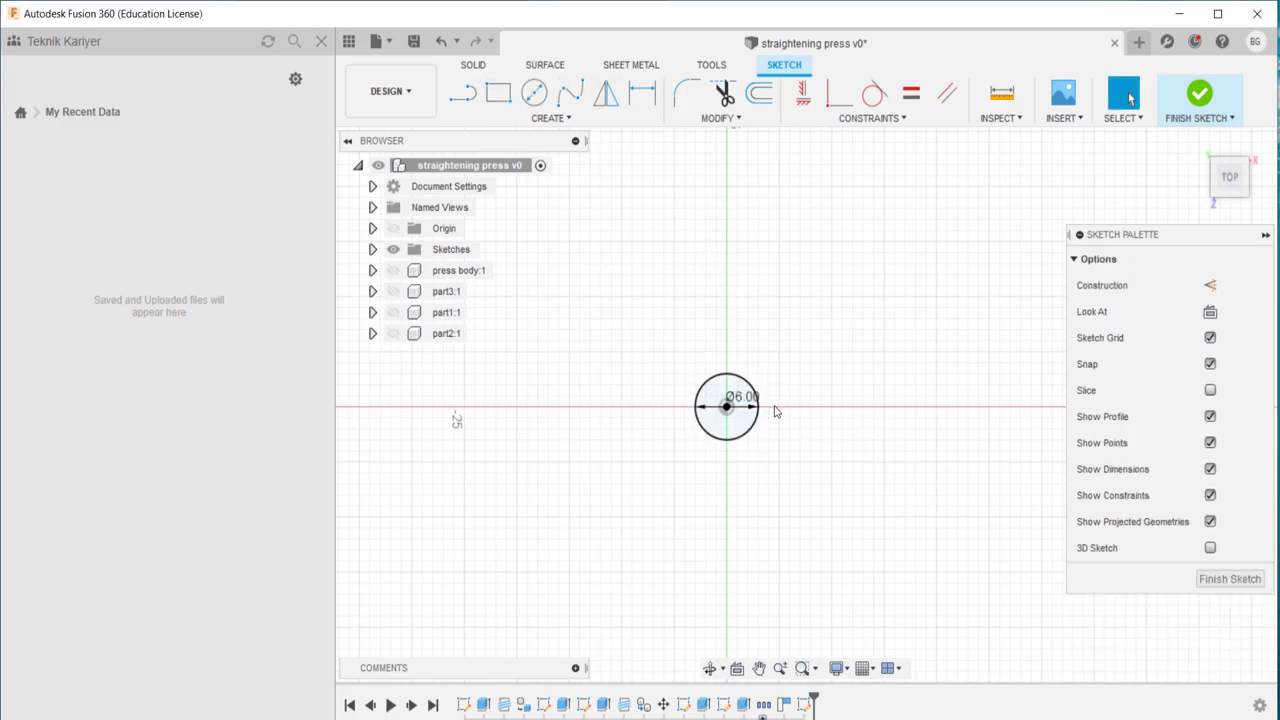
{"action": "middle_click_drag", "start_coordinate": [772, 418], "coordinate": [795, 383], "text": "shift"}
- Extrude the 6 mm circle into a new cylinder body, Body5
{"action": "key", "text": "e"}
{"action": "left_click", "coordinate": [726, 405]}
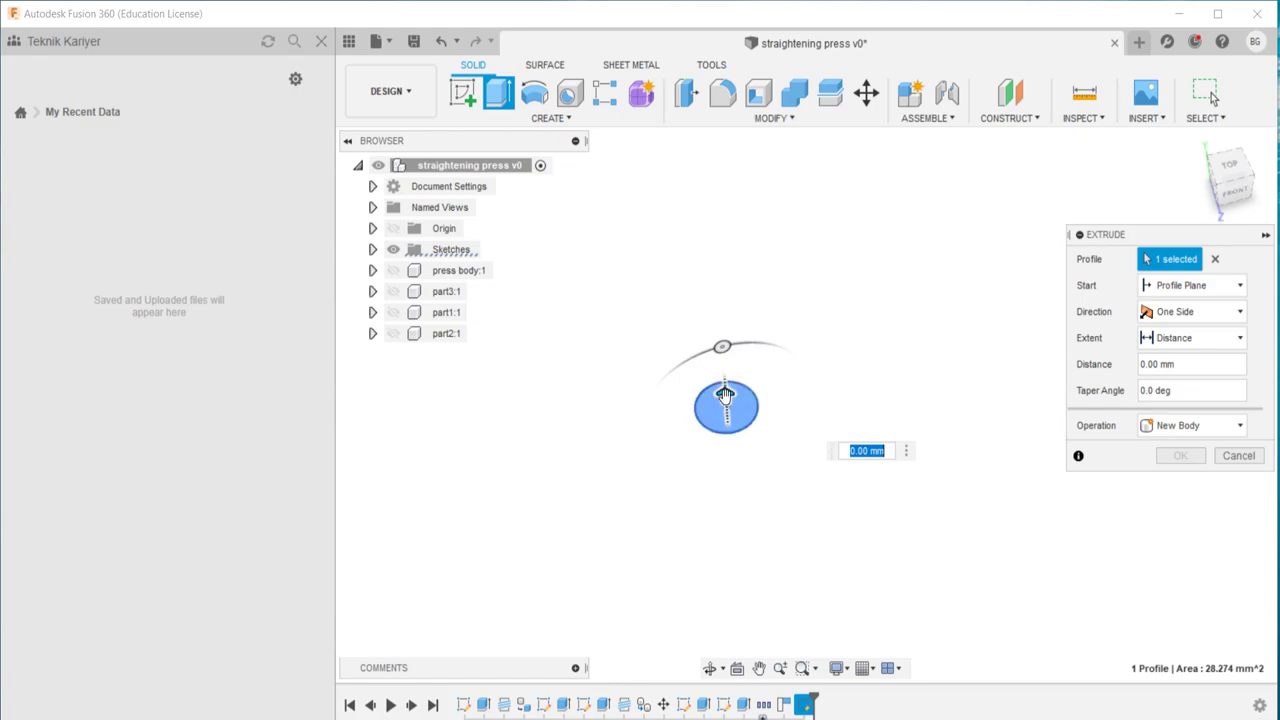
{"action": "key", "text": "Escape"}
{"action": "key", "text": "Return"}
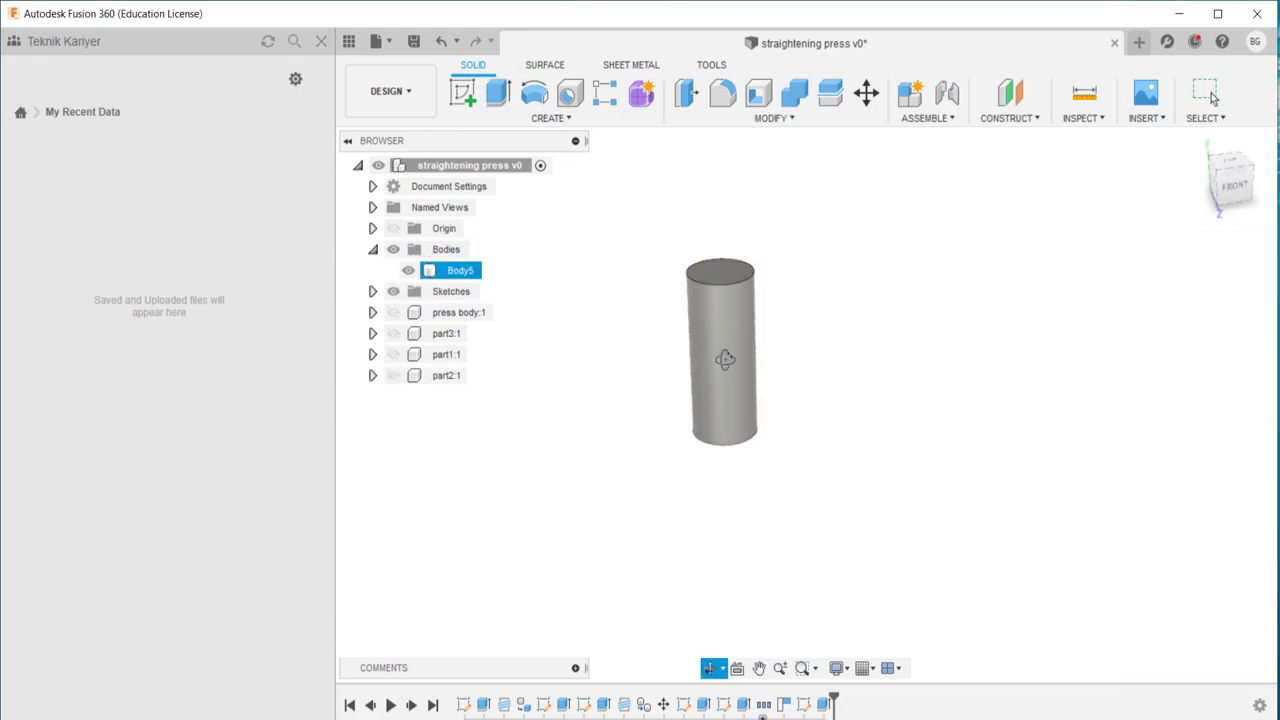
{"action": "mouse_move", "coordinate": [731, 363]}
{"action": "middle_mouse_down", "text": "shift"}
{"action": "mouse_move", "coordinate": [613, 390]}
{"action": "mouse_move", "coordinate": [760, 350]}
{"action": "mouse_move", "coordinate": [897, 291]}
{"action": "middle_mouse_up", "text": "shift"}
{"action": "left_click", "coordinate": [613, 390]}
{"action": "scroll", "coordinate": [760, 350], "scroll_direction": "up", "scroll_amount": 3}
{"action": "key", "text": "Escape"}
{"action": "scroll", "coordinate": [877, 363], "scroll_direction": "down", "scroll_amount": 2}
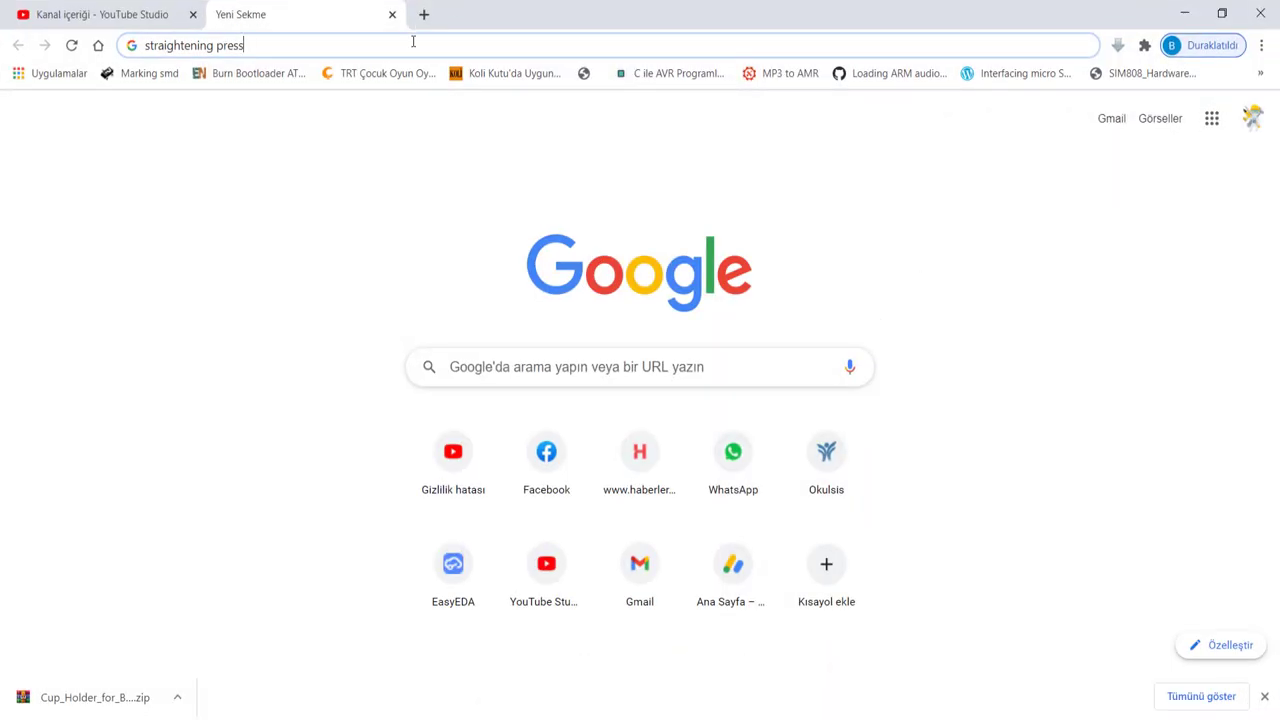
- Search 'civata ölçüleri', enlarge the DIN 931 bolt chart for M6 sizes, then hide Chrome
{"action": "left_click_drag", "start_coordinate": [213, 47], "coordinate": [123, 47]}
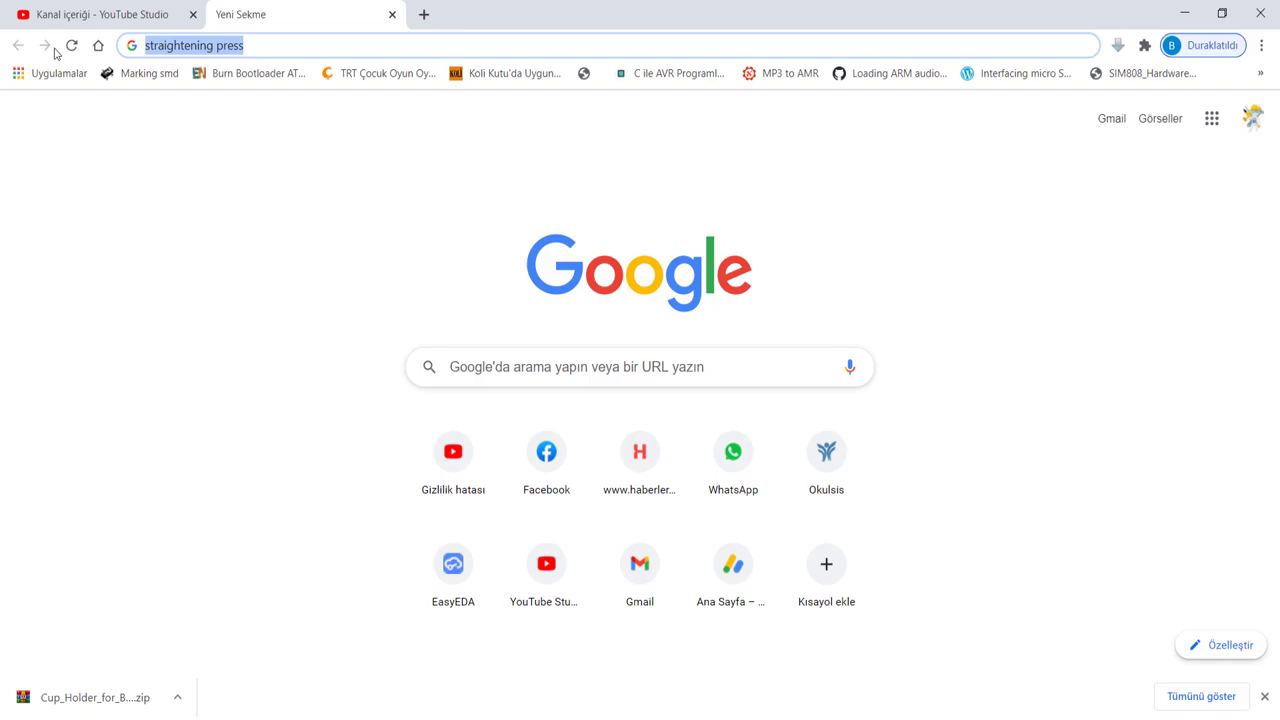
{"action": "type", "text": "civat"}
{"action": "key", "text": "Return"}
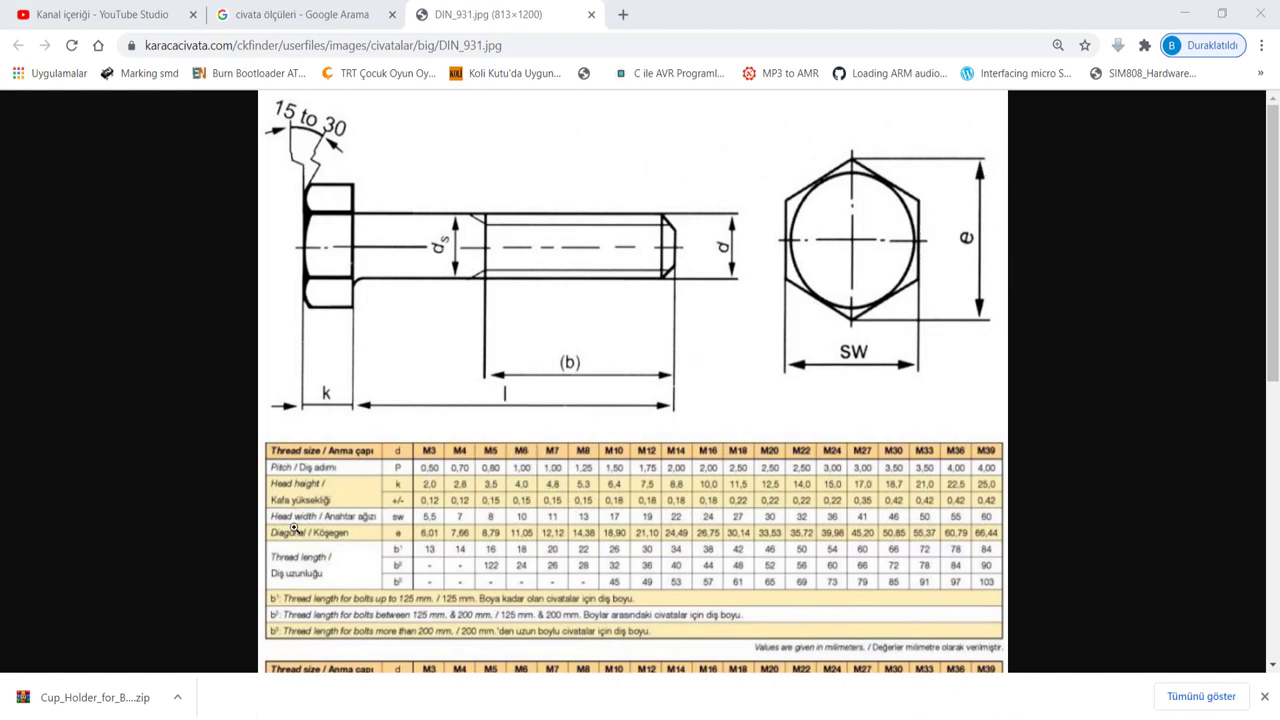
{"action": "left_click", "coordinate": [399, 536]}
{"action": "left_click", "coordinate": [1184, 12]}
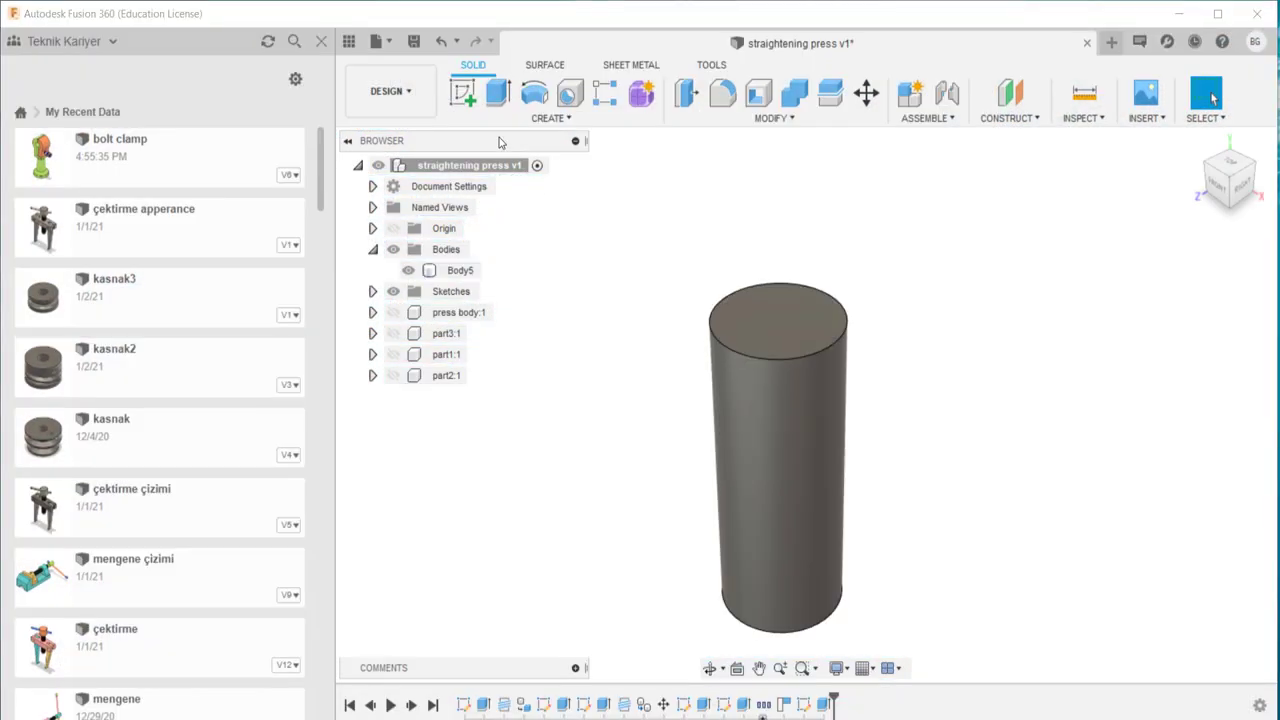
- Sketch an 11 mm circle centred on the cylinder's top face
{"action": "left_click", "coordinate": [463, 92]}
{"action": "left_click", "coordinate": [770, 351]}
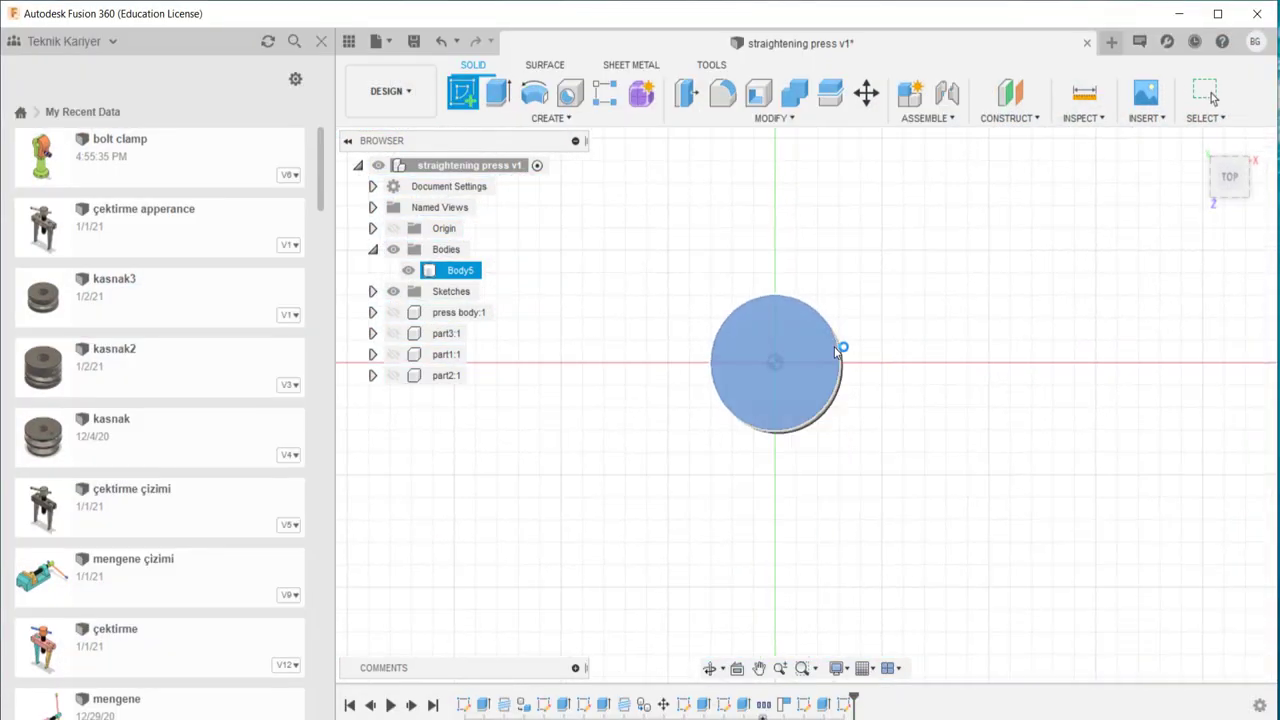
{"action": "key", "text": "c"}
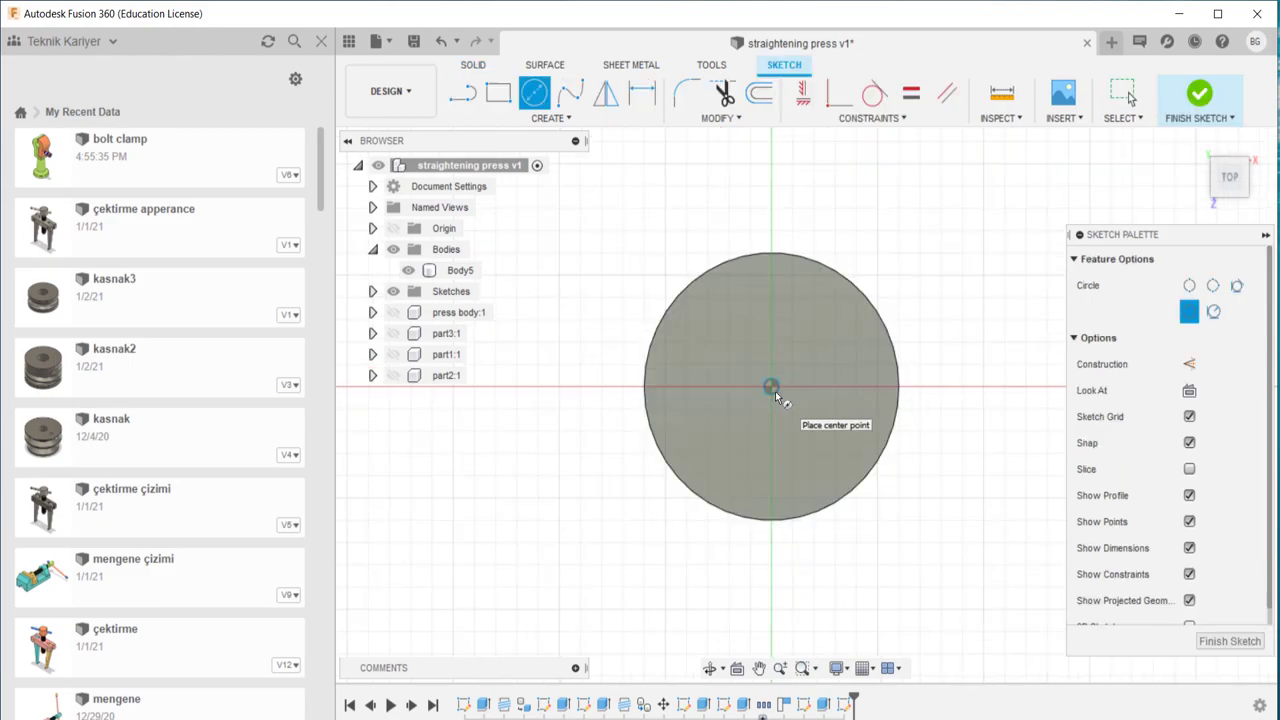
{"action": "left_click", "coordinate": [772, 388]}
{"action": "type", "text": "11.05"}
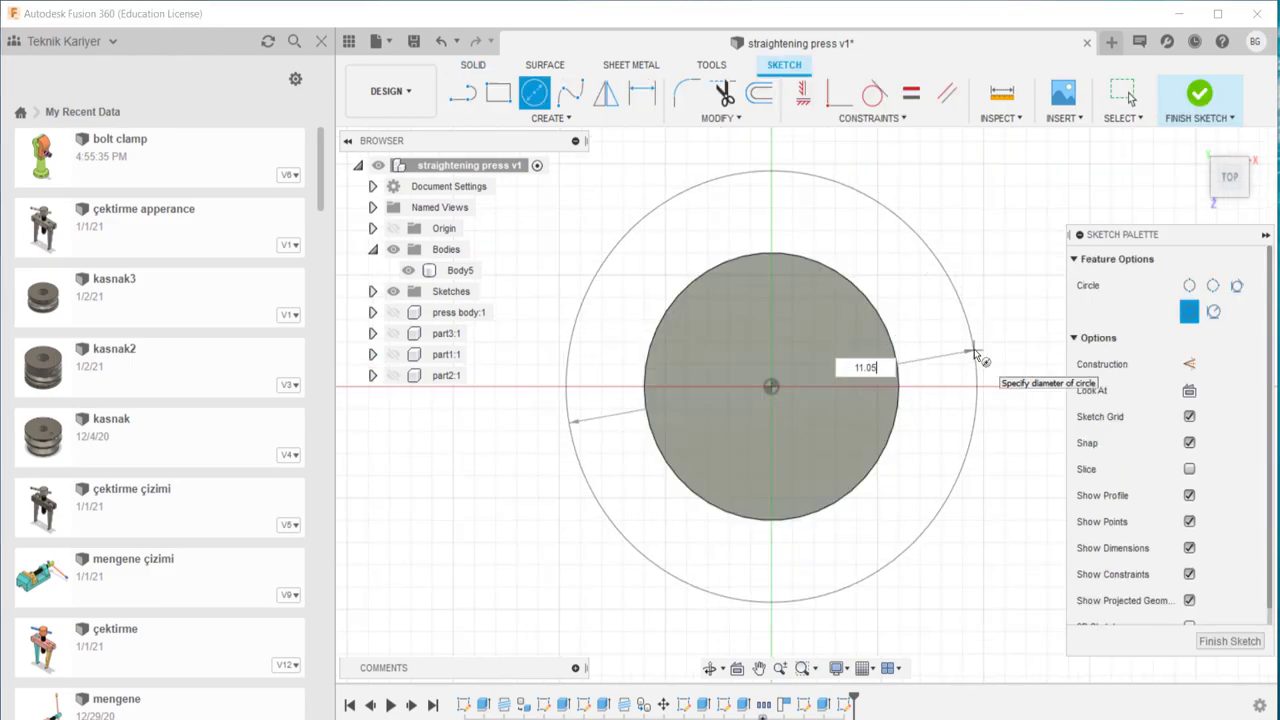
{"action": "left_click", "coordinate": [975, 352]}
- Start extruding the outer ring and inner disk profiles, then bring up the bolt chart
{"action": "key", "text": "e"}
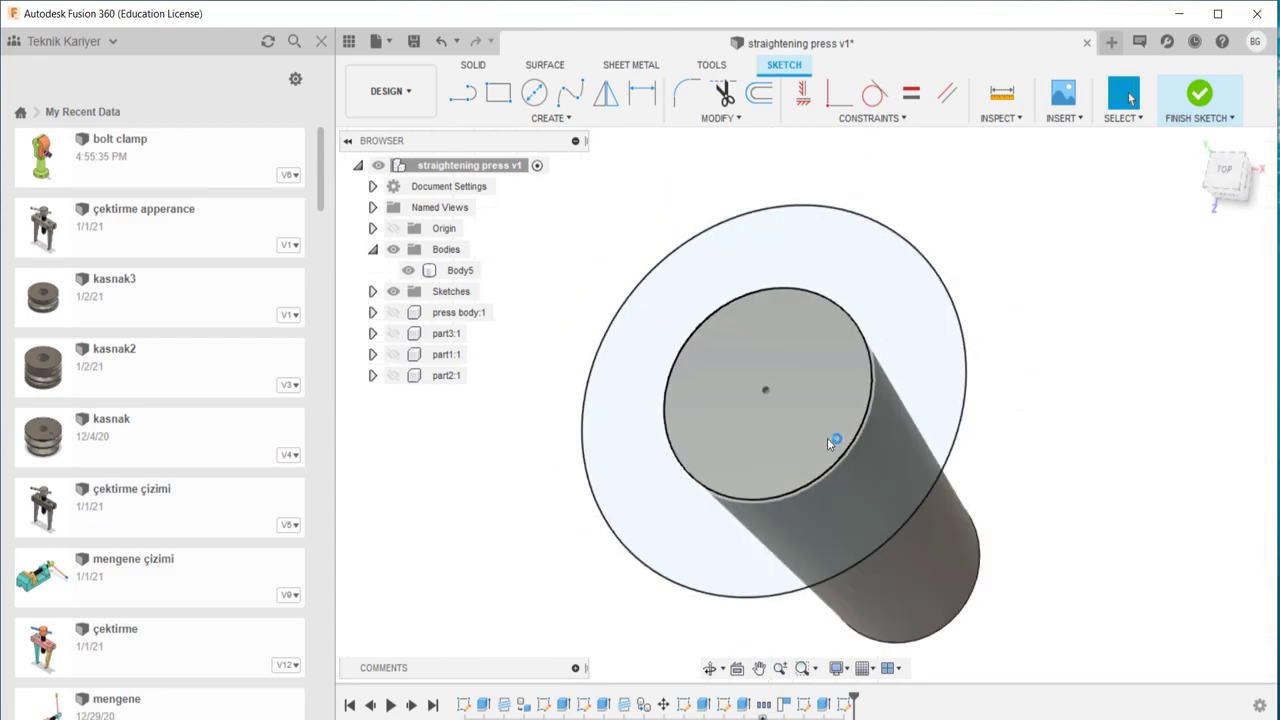
{"action": "left_click", "coordinate": [862, 345]}
{"action": "left_click", "coordinate": [808, 321]}
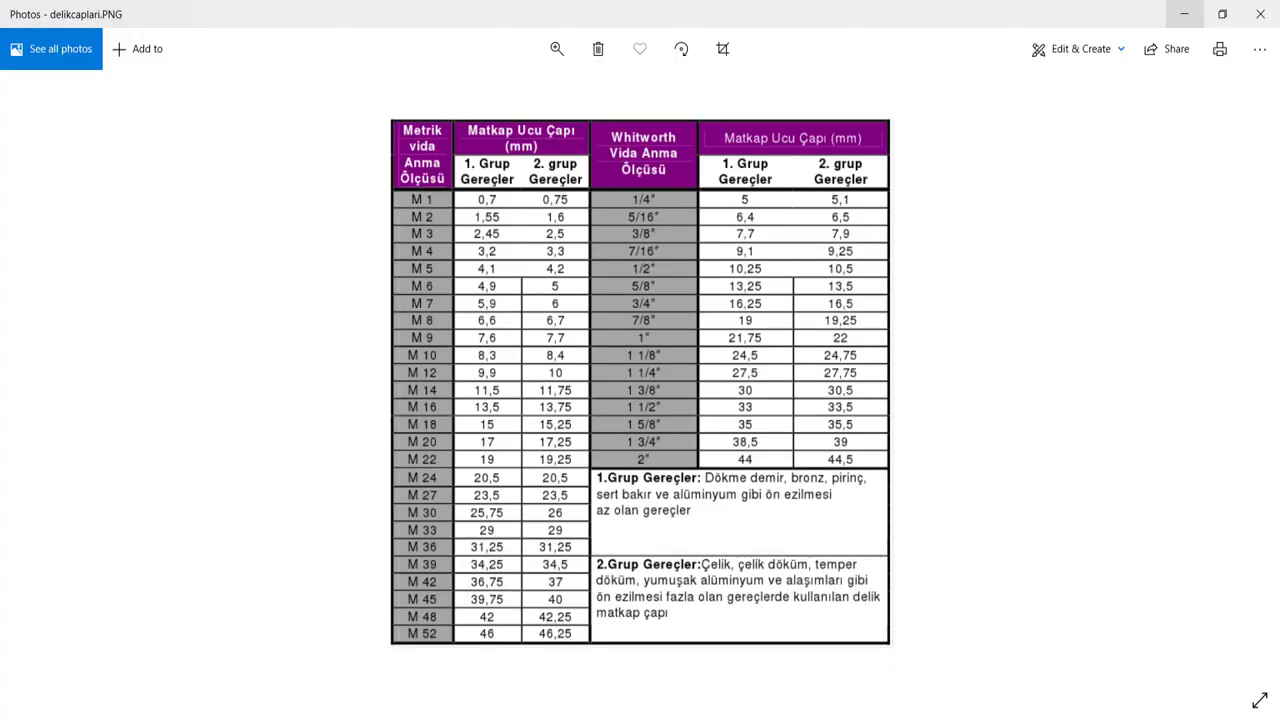
{"action": "left_click", "coordinate": [645, 620]}
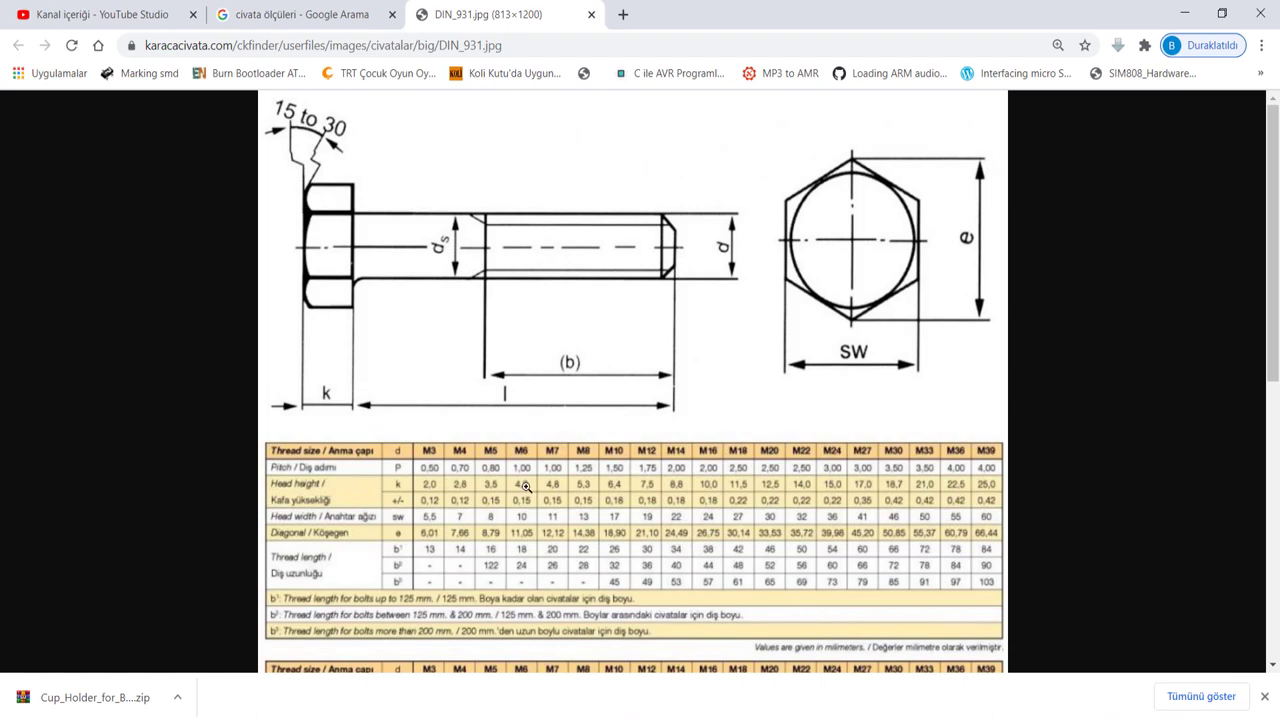
- Join a 4 mm thick head extrusion onto the cylinder and select its top face
{"action": "left_click", "coordinate": [1193, 9]}
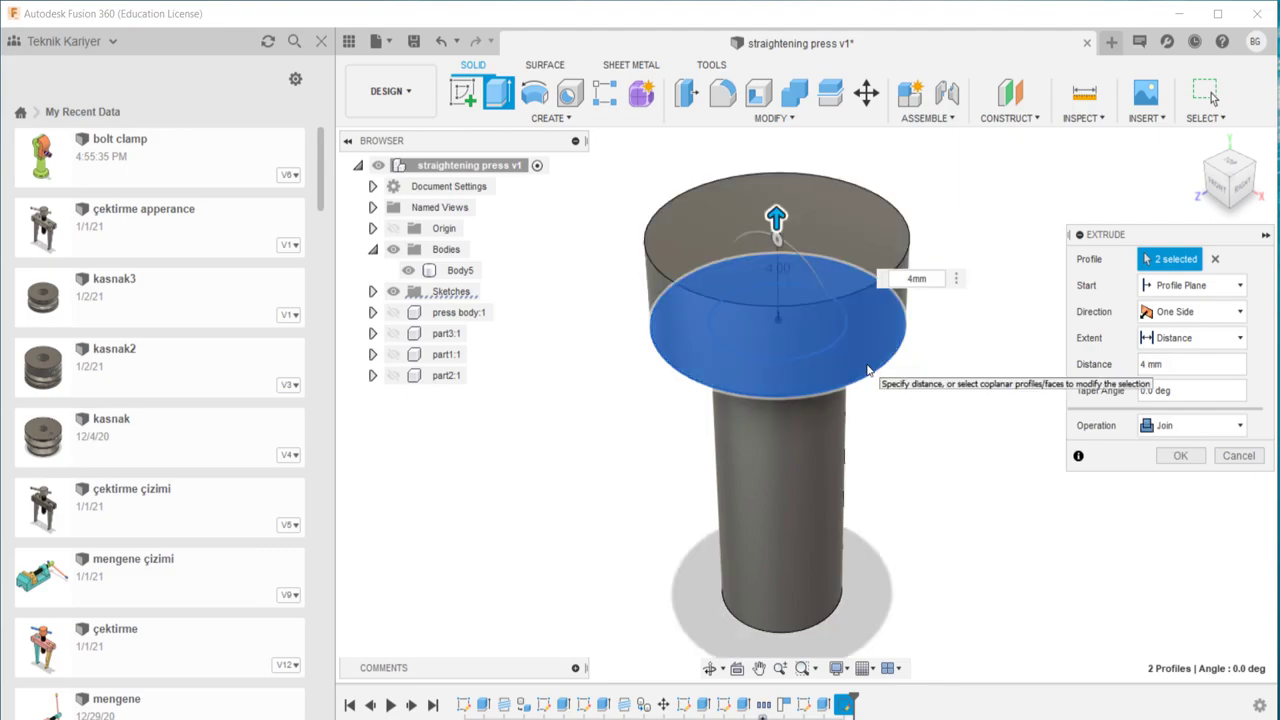
{"action": "key", "text": "Return"}
{"action": "scroll", "coordinate": [860, 245], "scroll_direction": "up", "scroll_amount": 3}
{"action": "middle_click_drag", "start_coordinate": [860, 245], "coordinate": [819, 293]}
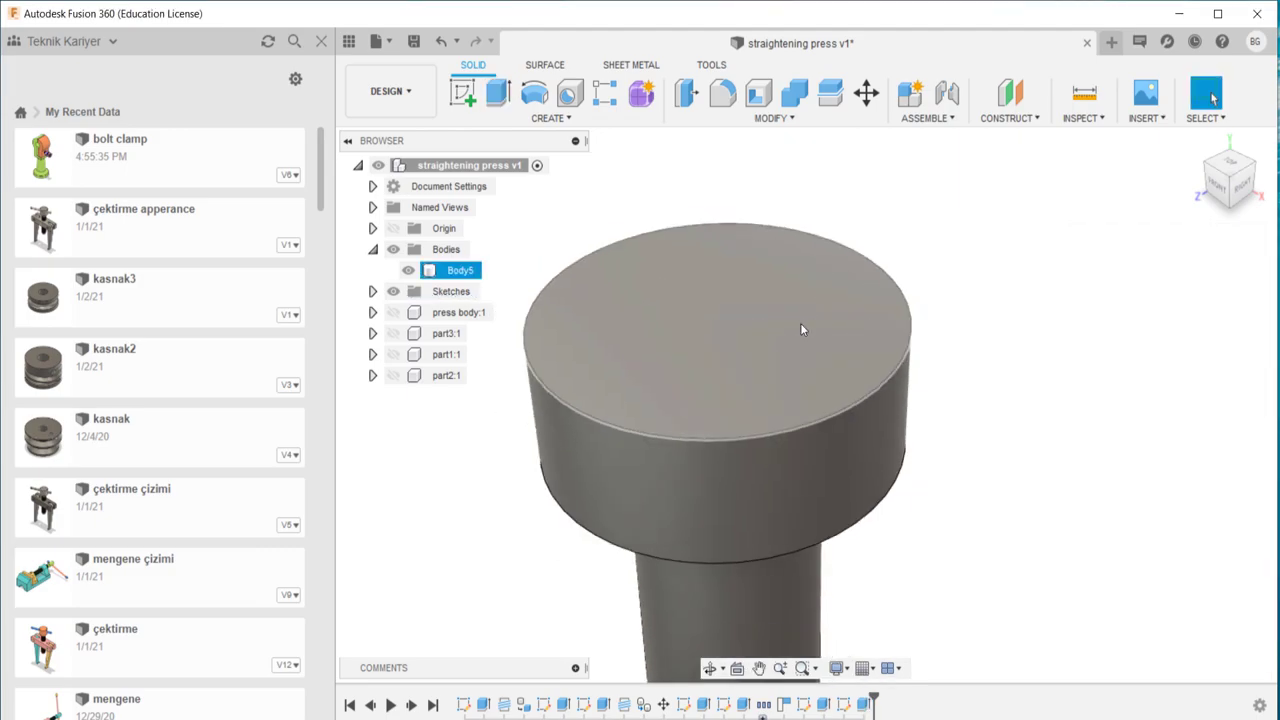
{"action": "left_click", "coordinate": [803, 327]}
- Sketch a circumscribed hexagon sized to the head's top face and finish the sketch
{"action": "left_click", "coordinate": [475, 118]}
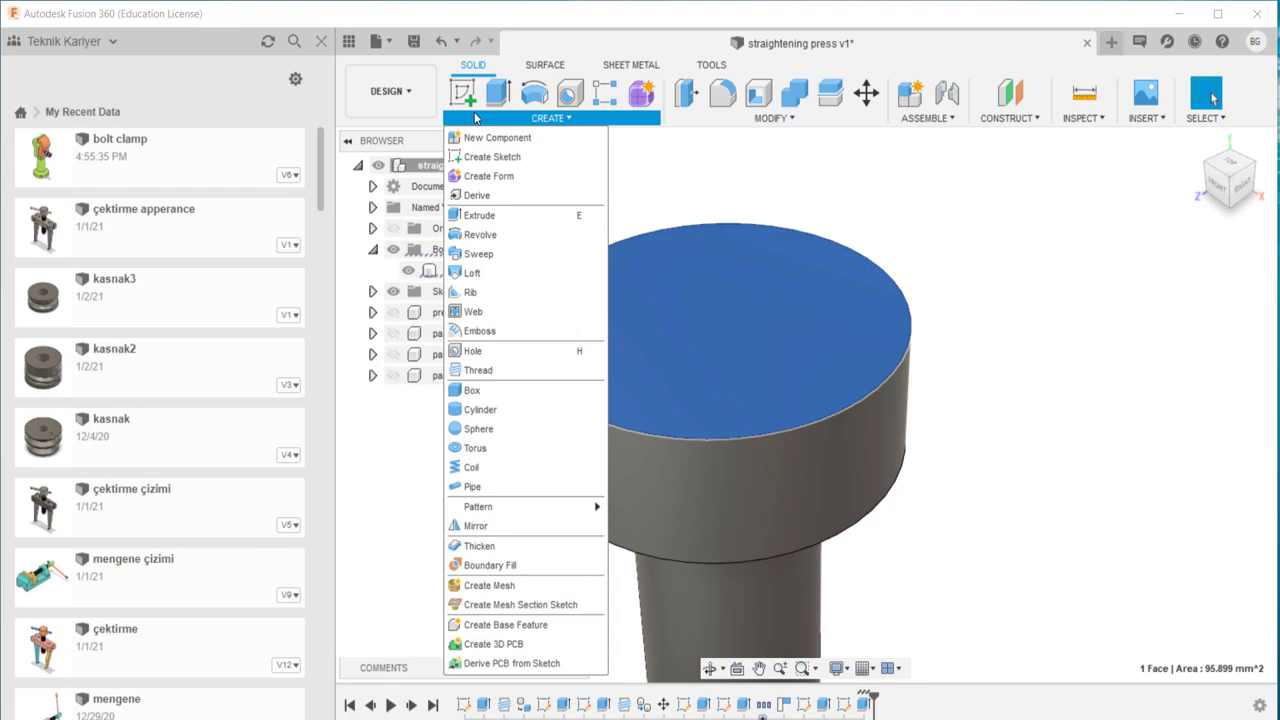
{"action": "left_click", "coordinate": [463, 93]}
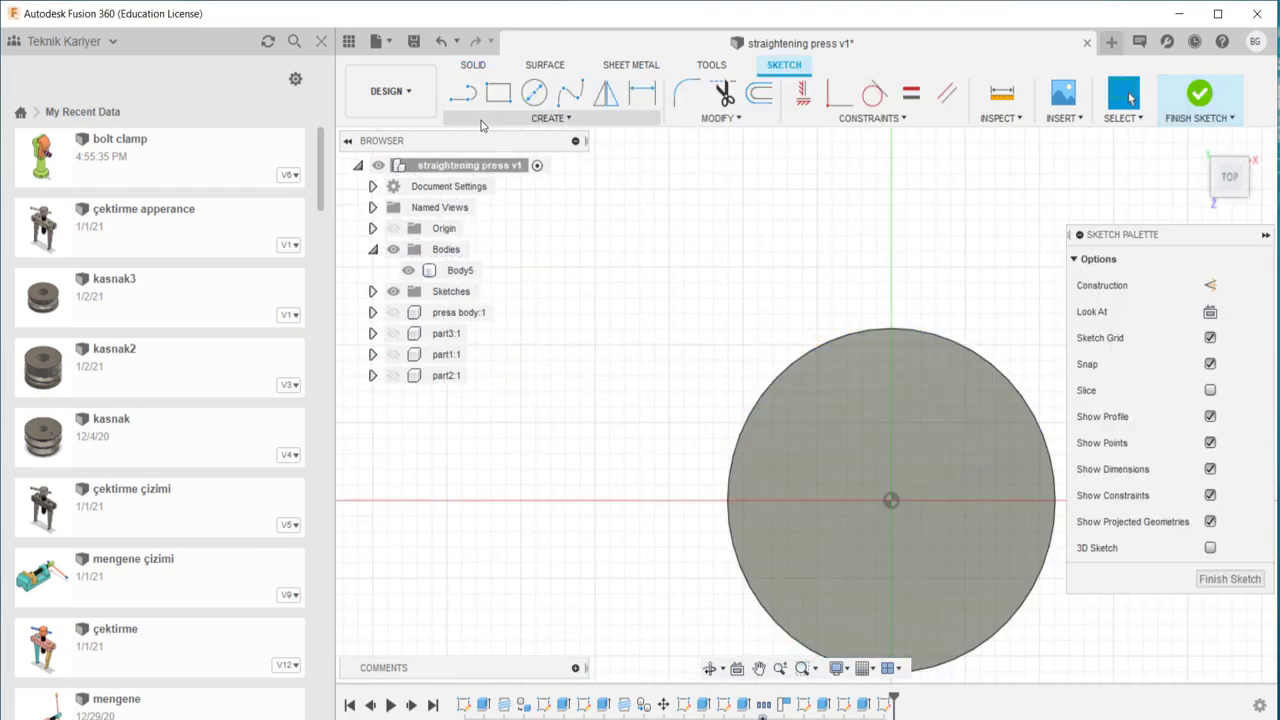
{"action": "left_click", "coordinate": [481, 120]}
{"action": "mouse_move", "coordinate": [520, 214]}
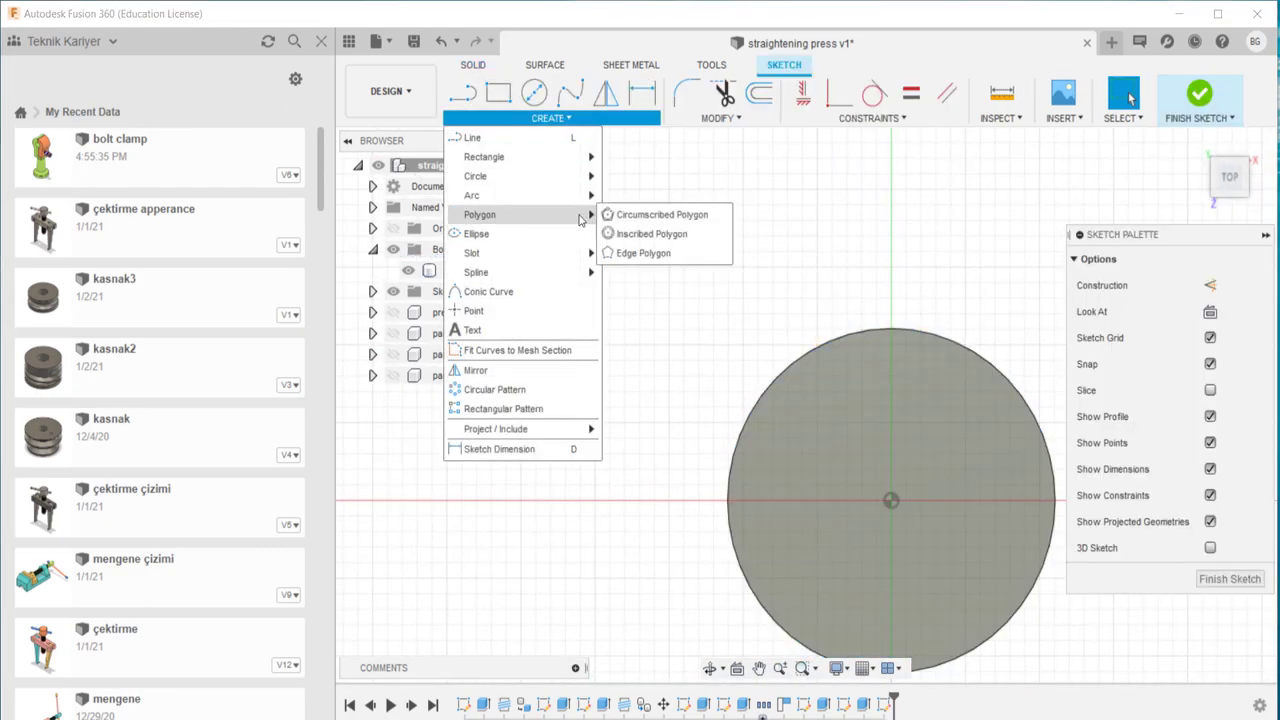
{"action": "left_click", "coordinate": [651, 233]}
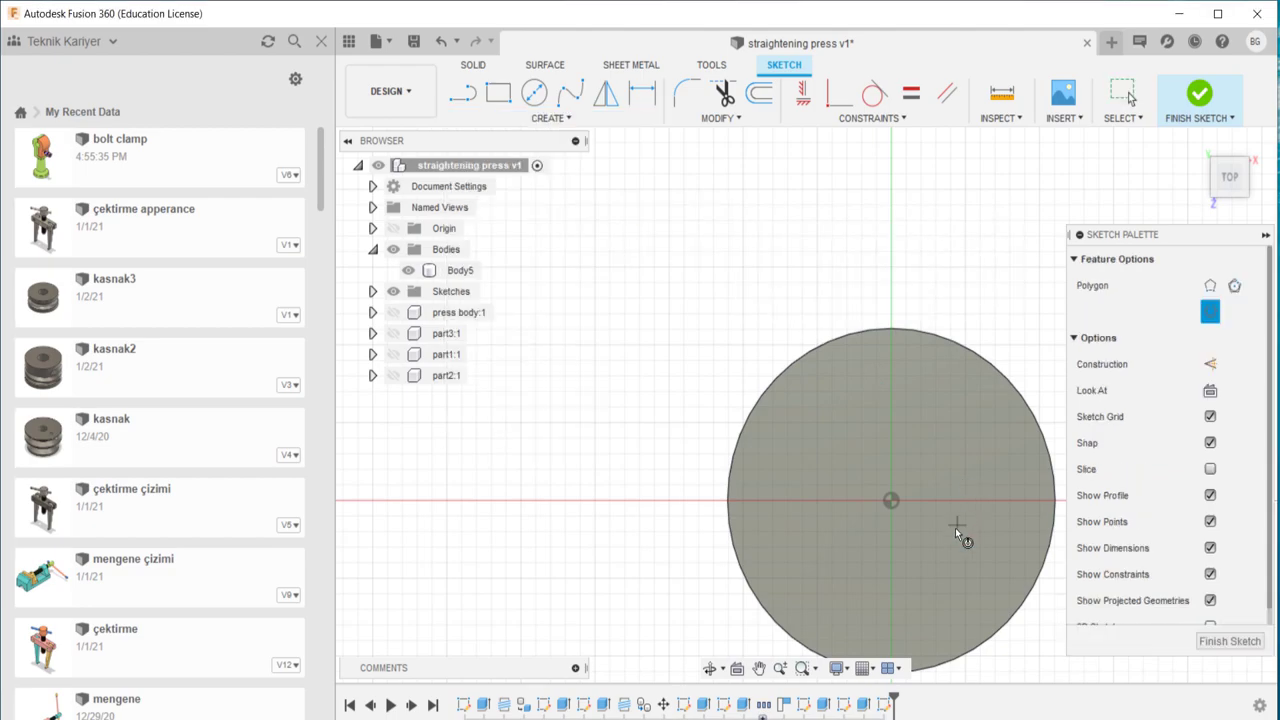
{"action": "left_click", "coordinate": [890, 498]}
{"action": "left_click", "coordinate": [892, 333]}
{"action": "scroll", "coordinate": [874, 449], "scroll_direction": "down", "scroll_amount": 3}
{"action": "middle_click_drag", "start_coordinate": [874, 449], "coordinate": [820, 450], "text": "shift"}
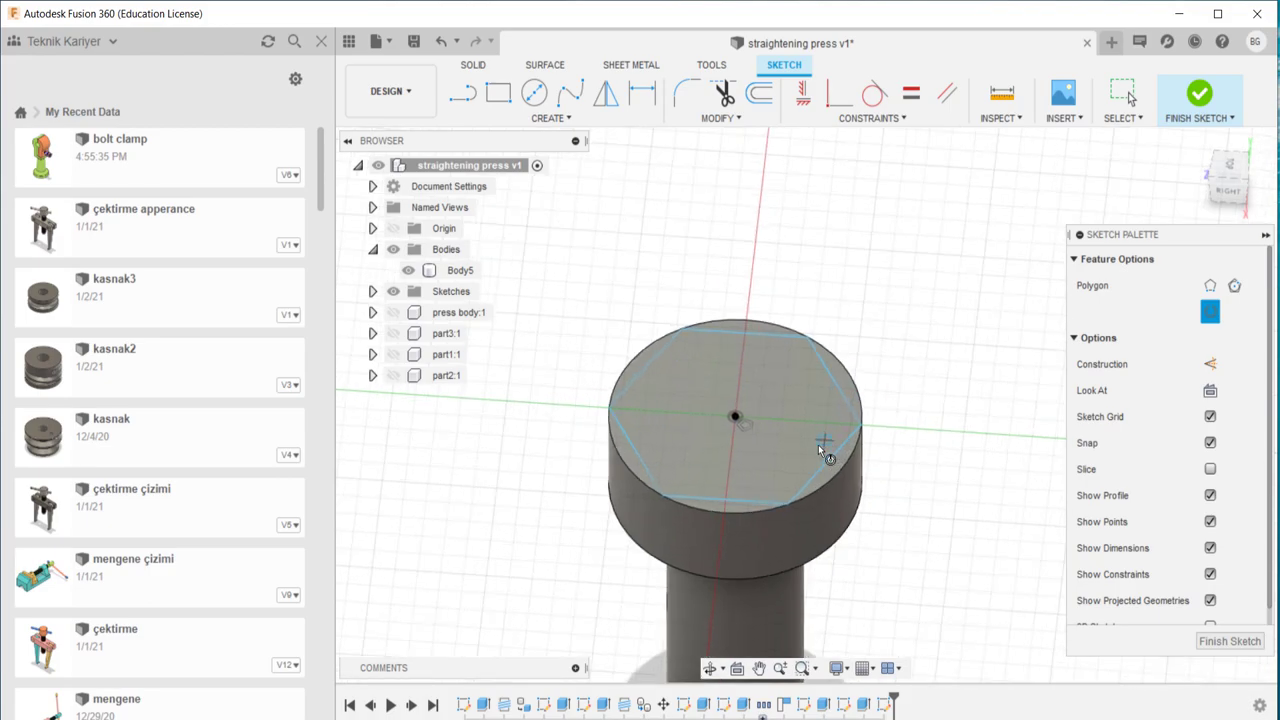
{"action": "key", "text": "c"}
{"action": "left_click", "coordinate": [735, 418]}
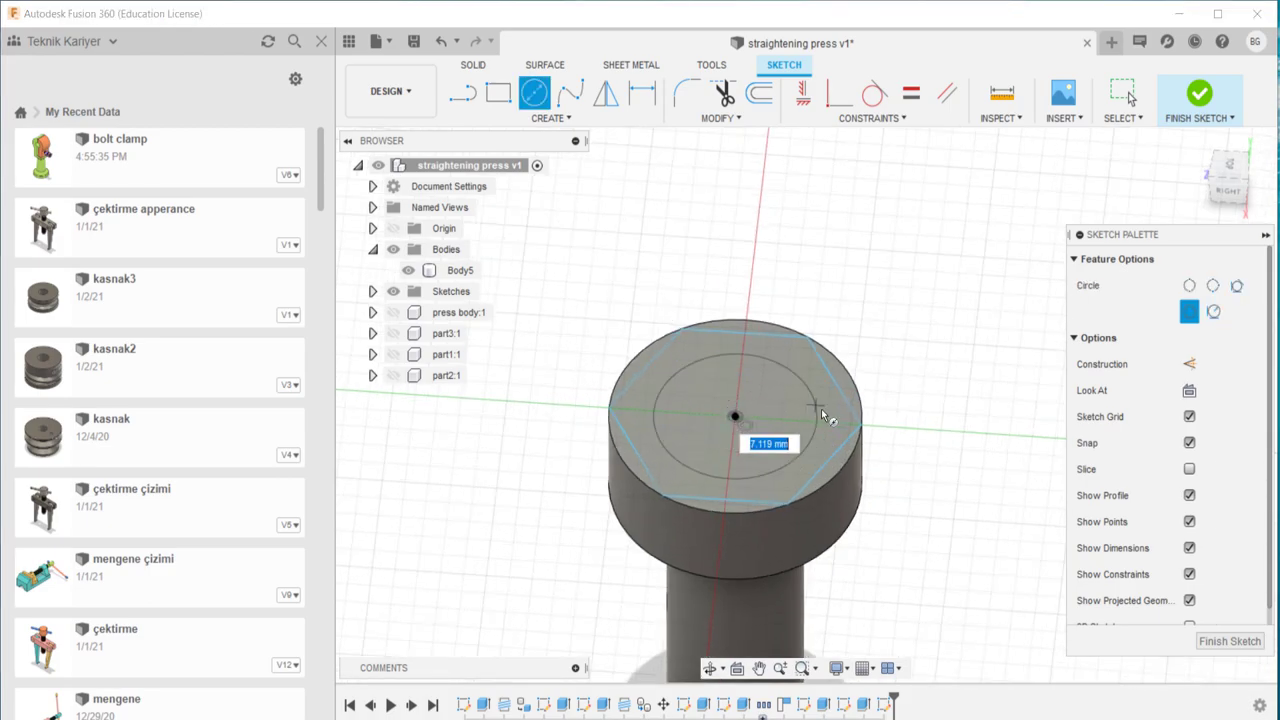
{"action": "key", "text": "Escape"}
{"action": "scroll", "coordinate": [855, 458], "scroll_direction": "up", "scroll_amount": 1}
{"action": "scroll", "coordinate": [855, 458], "scroll_direction": "up", "scroll_amount": 2}
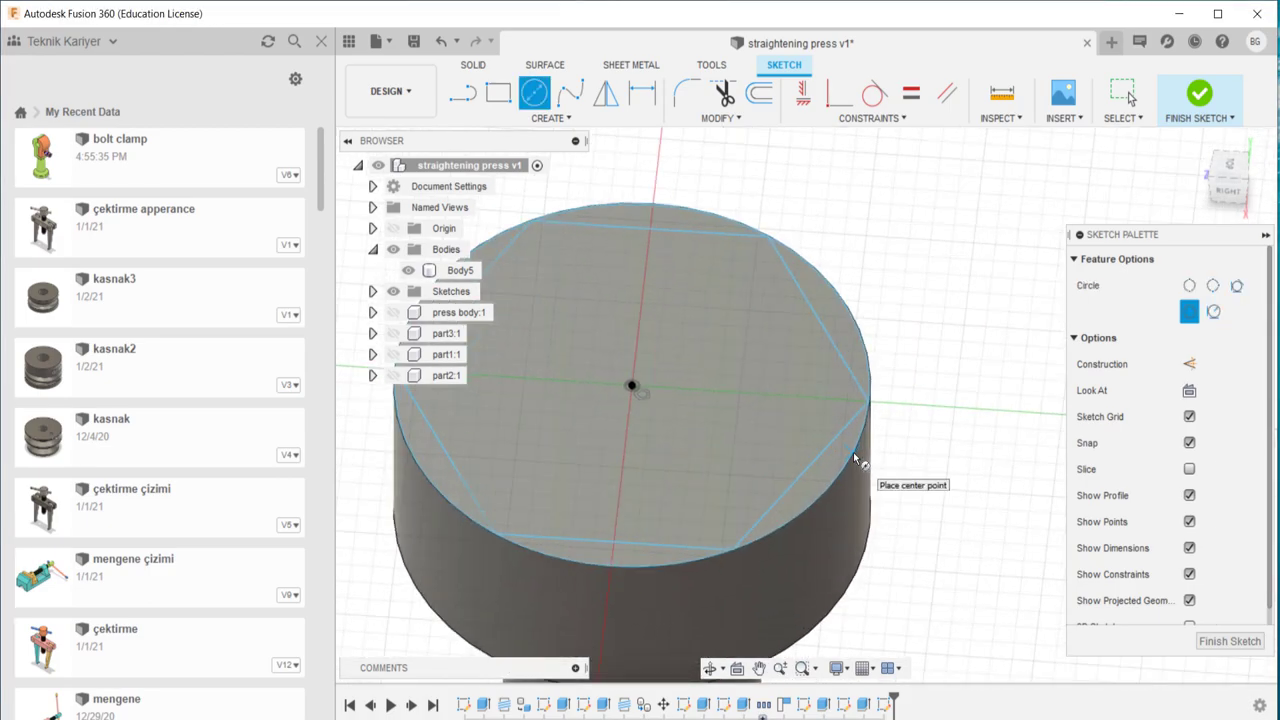
{"action": "left_click", "coordinate": [1168, 113]}
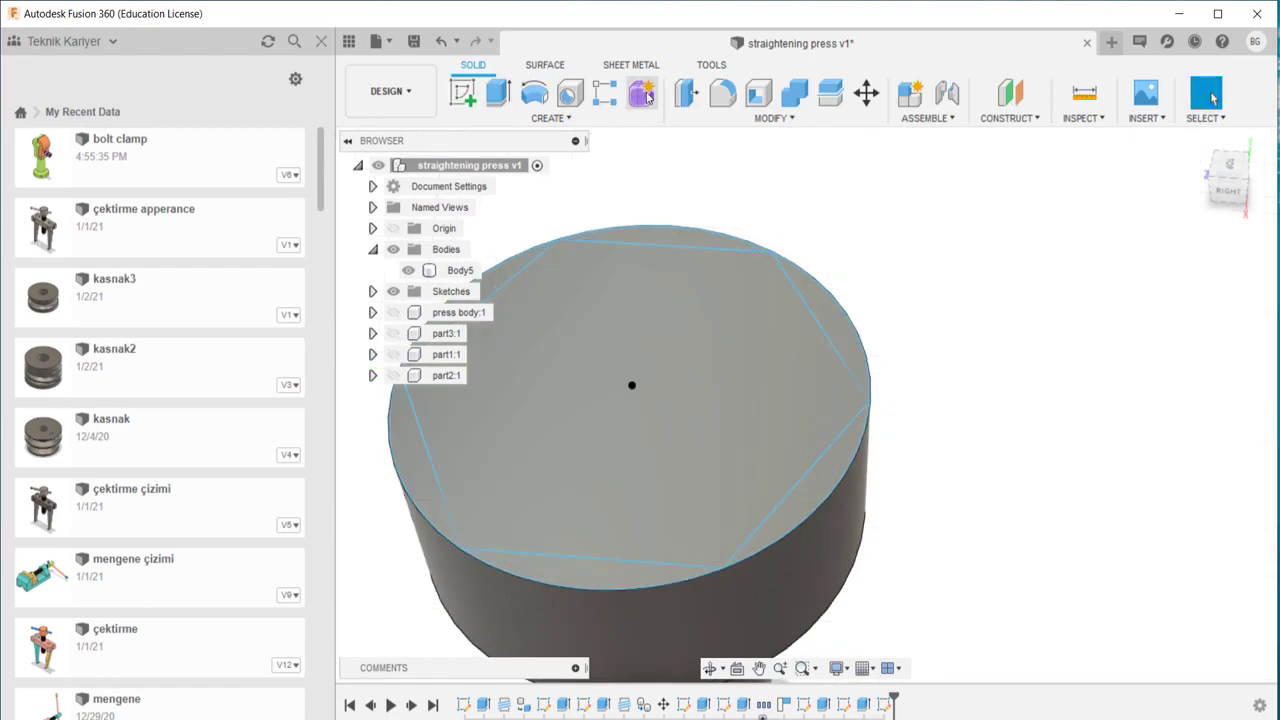
- Fillet the head's top circular edge
{"action": "left_click", "coordinate": [723, 94]}
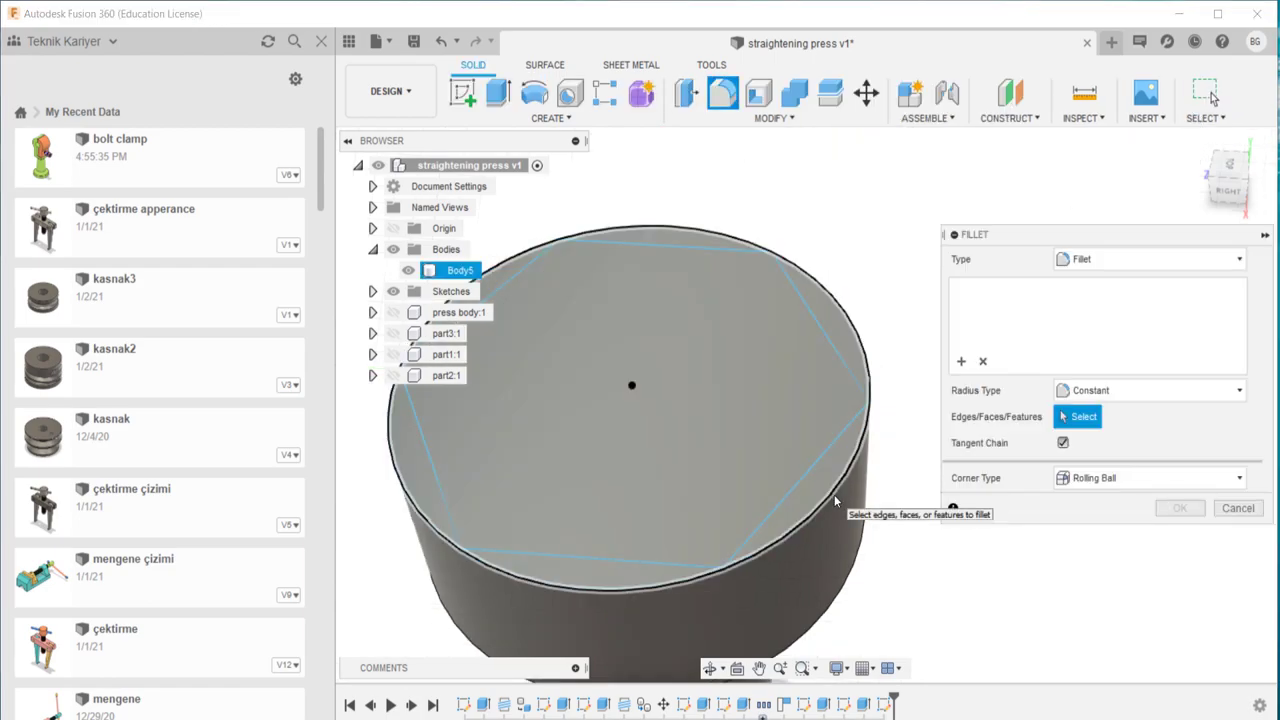
{"action": "left_click", "coordinate": [836, 501]}
{"action": "key", "text": "Return"}
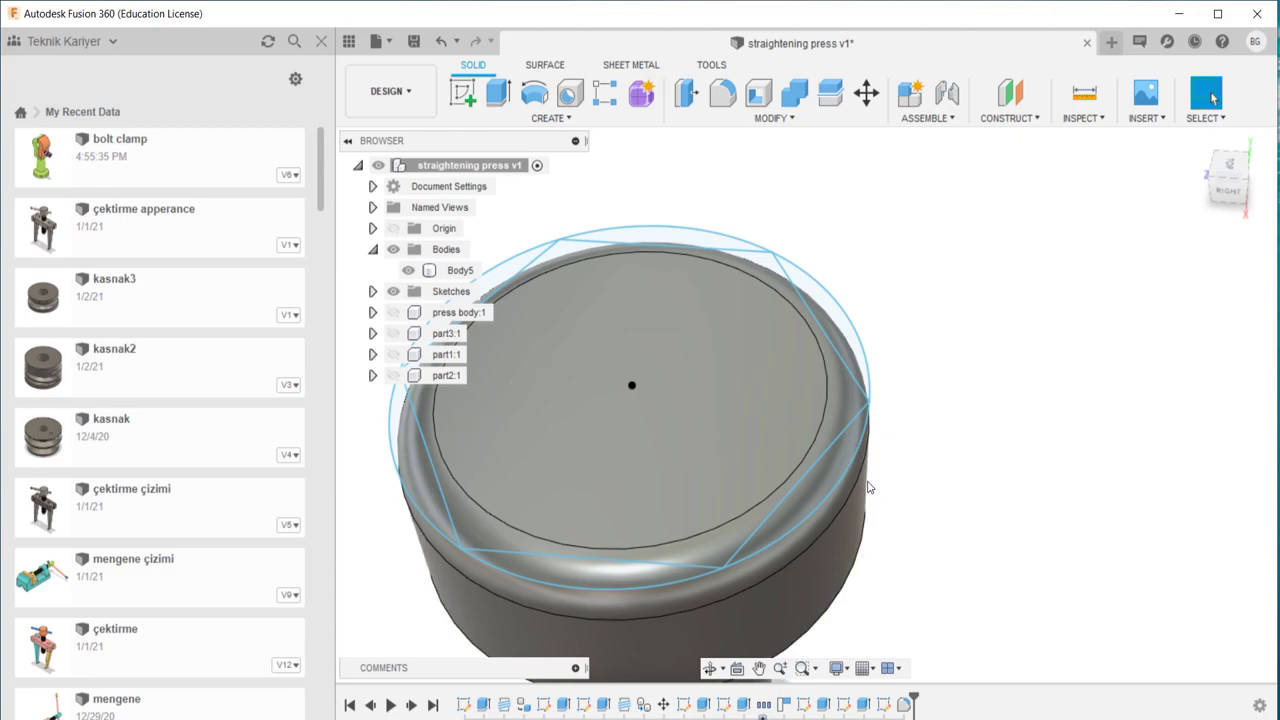
{"action": "mouse_move", "coordinate": [764, 491]}
{"action": "middle_mouse_down"}
{"action": "mouse_move", "coordinate": [776, 357]}
{"action": "mouse_move", "coordinate": [832, 420]}
{"action": "middle_mouse_up"}
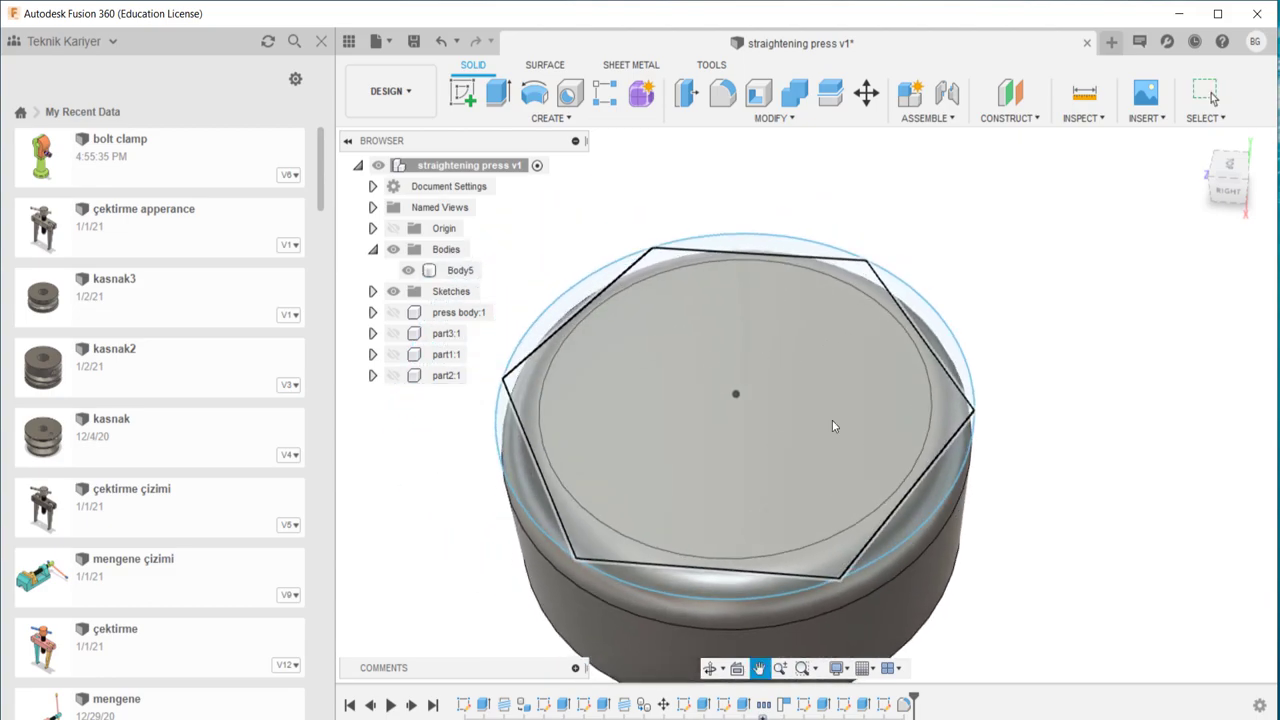
- Cut the six regions outside the hexagon 2 mm down into the bolt head
{"action": "key", "text": "e"}
{"action": "left_click", "coordinate": [762, 245]}
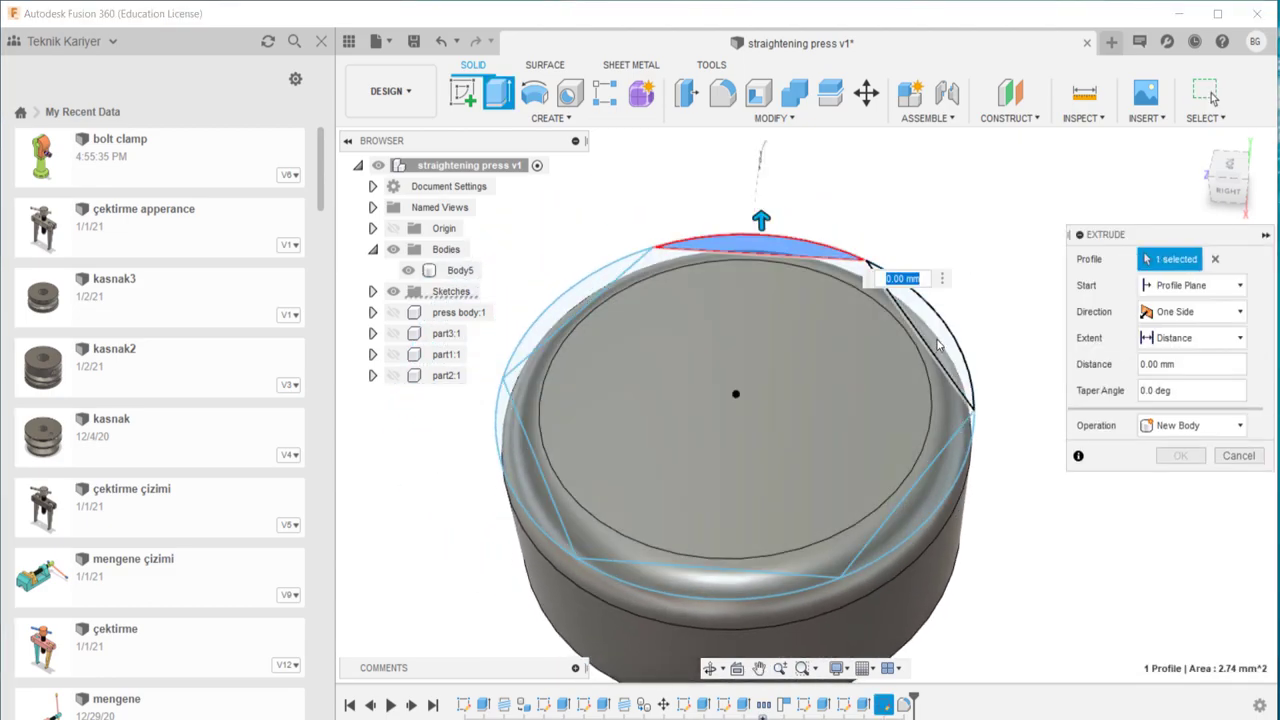
{"action": "left_click", "coordinate": [938, 325]}
{"action": "left_click", "coordinate": [922, 490]}
{"action": "left_click", "coordinate": [774, 583]}
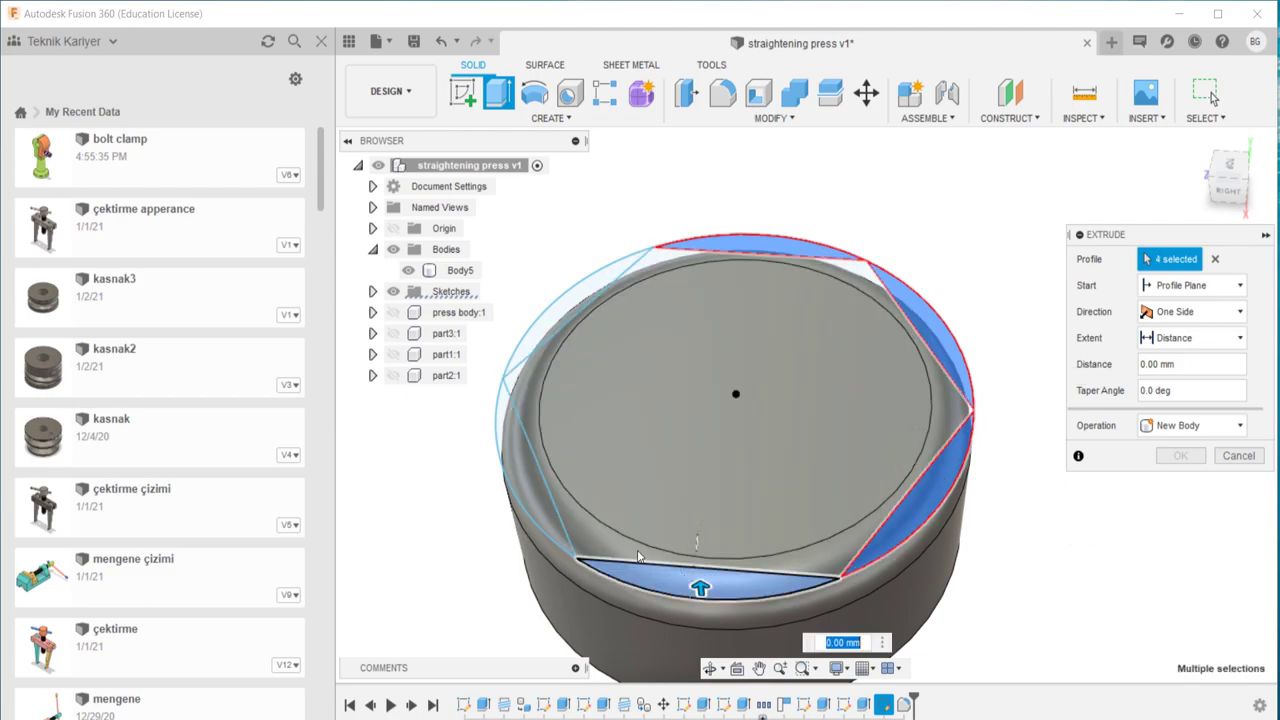
{"action": "left_click", "coordinate": [512, 470]}
{"action": "left_click", "coordinate": [562, 305]}
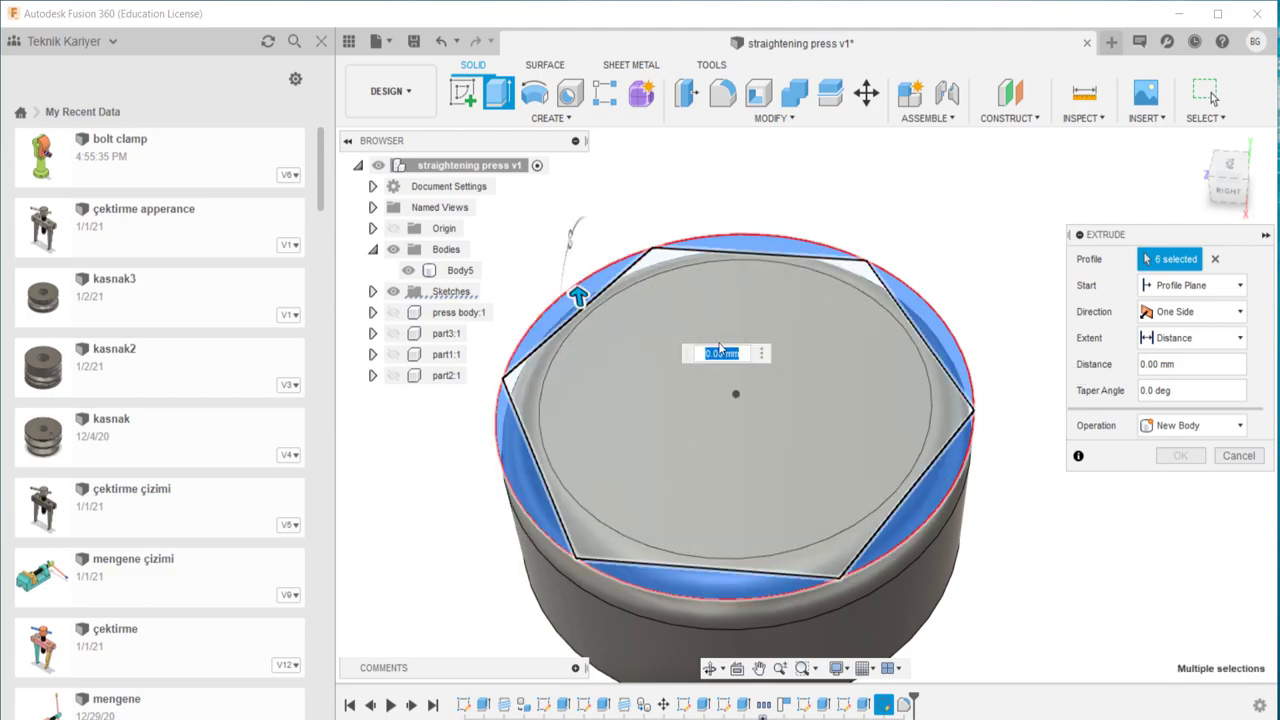
{"action": "scroll", "coordinate": [720, 285], "scroll_direction": "down", "scroll_amount": 5}
{"action": "left_click_drag", "start_coordinate": [645, 280], "coordinate": [647, 374]}
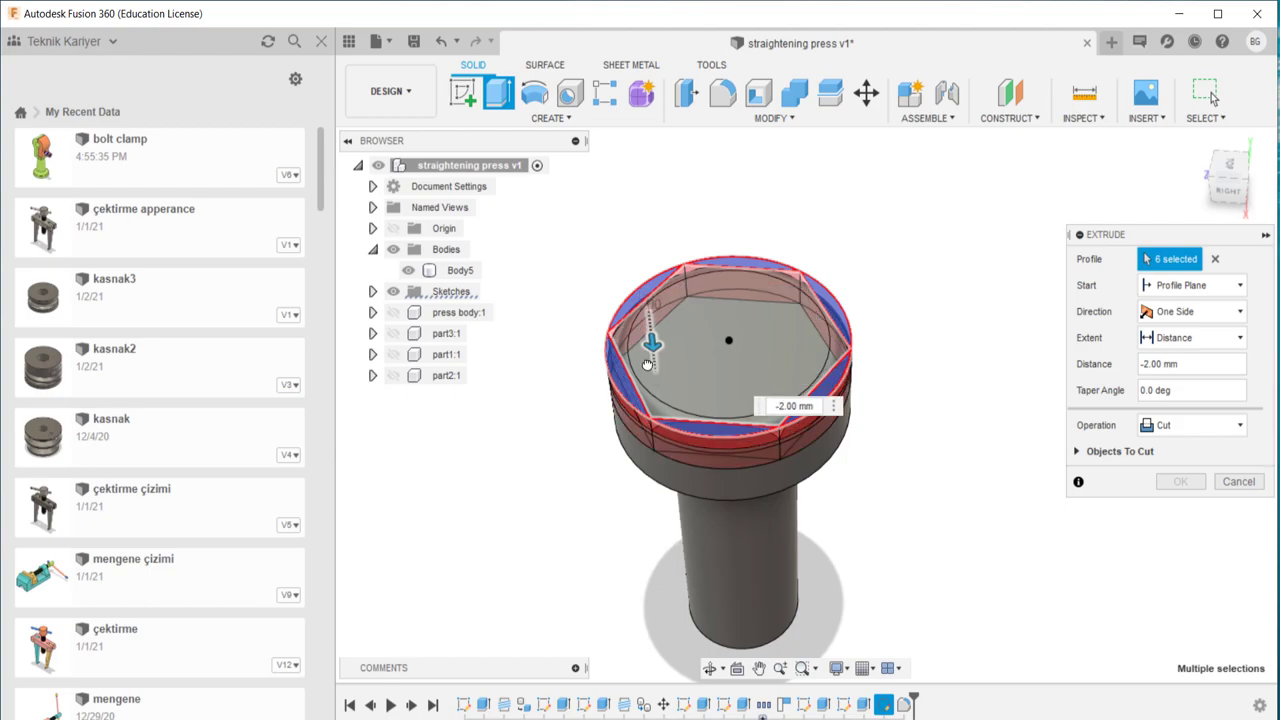
{"action": "key", "text": "Return"}
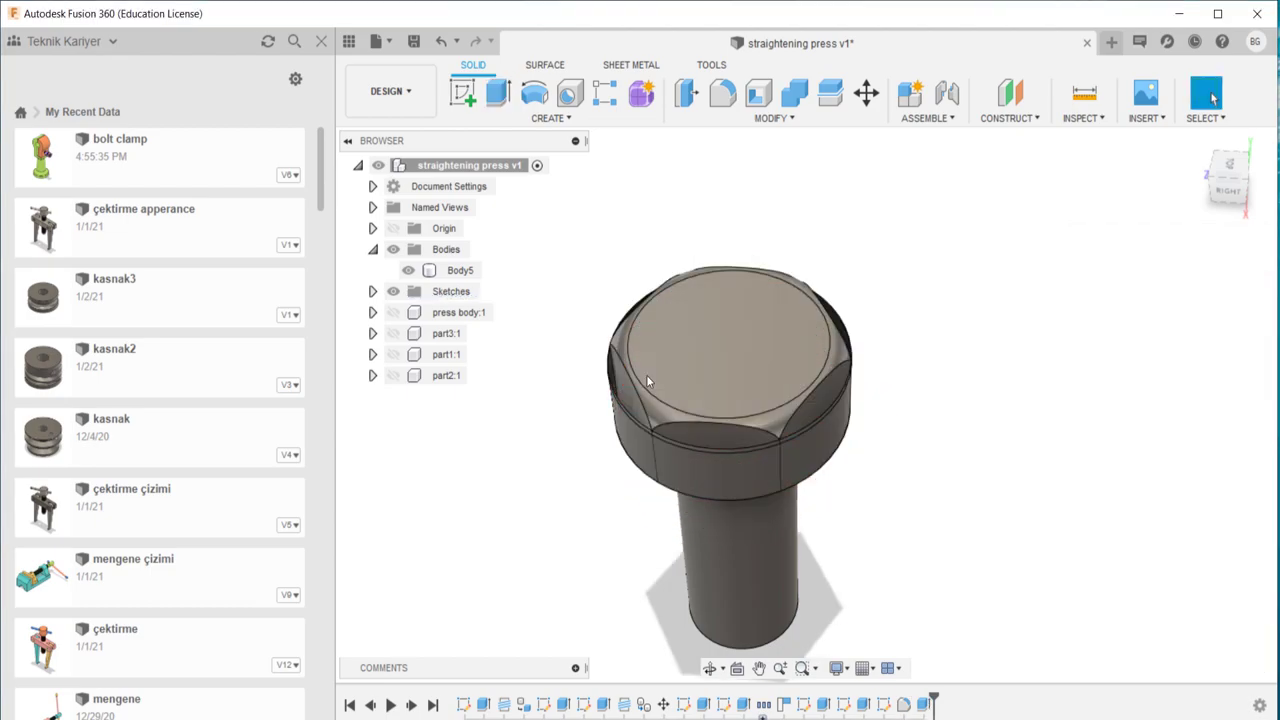
{"action": "mouse_move", "coordinate": [671, 357]}
{"action": "middle_mouse_down", "text": "shift"}
{"action": "mouse_move", "coordinate": [797, 340]}
{"action": "mouse_move", "coordinate": [737, 397]}
{"action": "mouse_move", "coordinate": [727, 433]}
{"action": "mouse_move", "coordinate": [735, 320]}
{"action": "mouse_move", "coordinate": [725, 420]}
{"action": "middle_mouse_up", "text": "shift"}
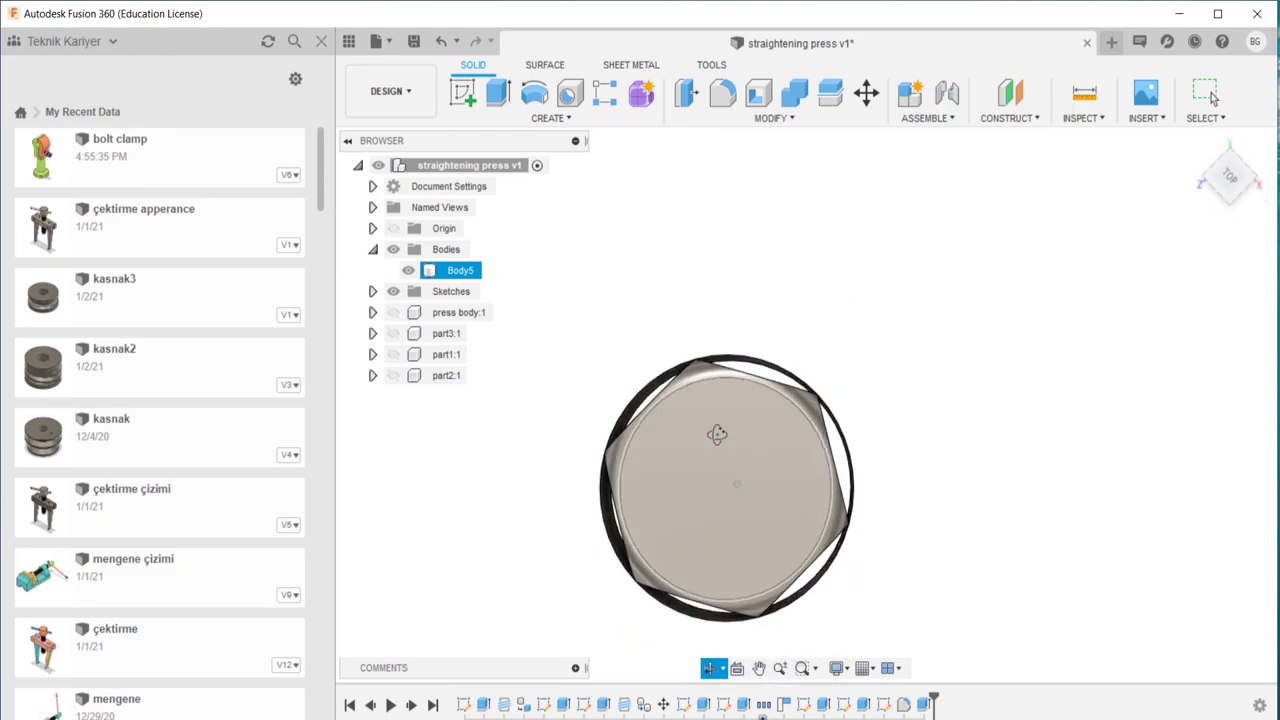
- Zoom to the bolt head and reopen its hexagon sketch, rolling the design back to it
{"action": "scroll", "coordinate": [827, 462], "scroll_direction": "up", "scroll_amount": 3}
{"action": "scroll", "coordinate": [800, 354], "scroll_direction": "up", "scroll_amount": 2}
{"action": "scroll", "coordinate": [800, 354], "scroll_direction": "down", "scroll_amount": 5}
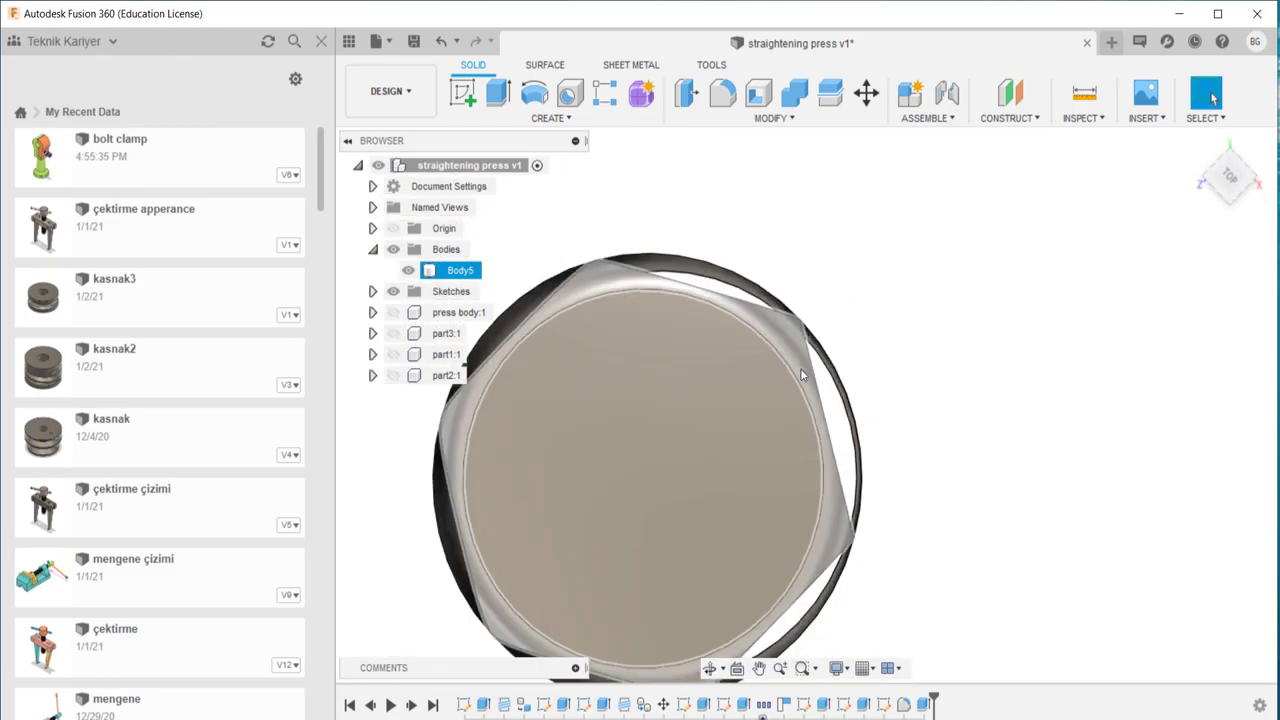
{"action": "double_click", "coordinate": [800, 371]}
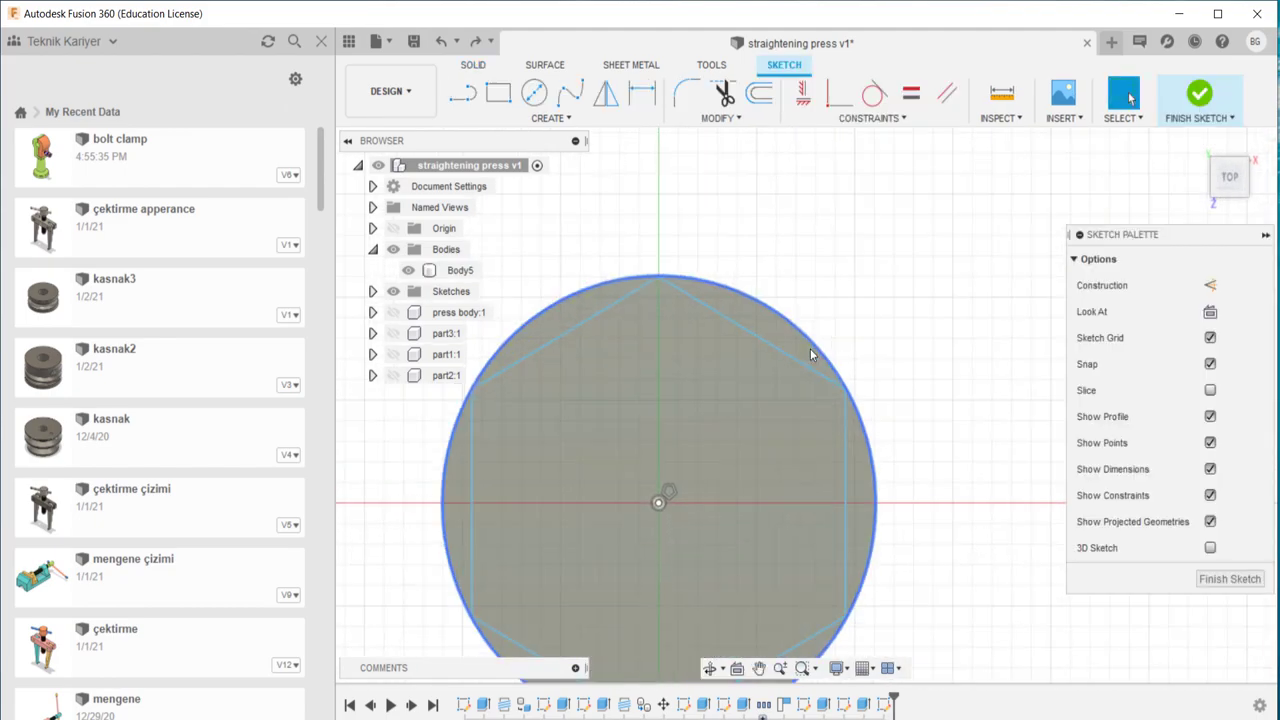
- Project the head's circular edge into the hexagon sketch and finish the sketch
{"action": "key", "text": "p"}
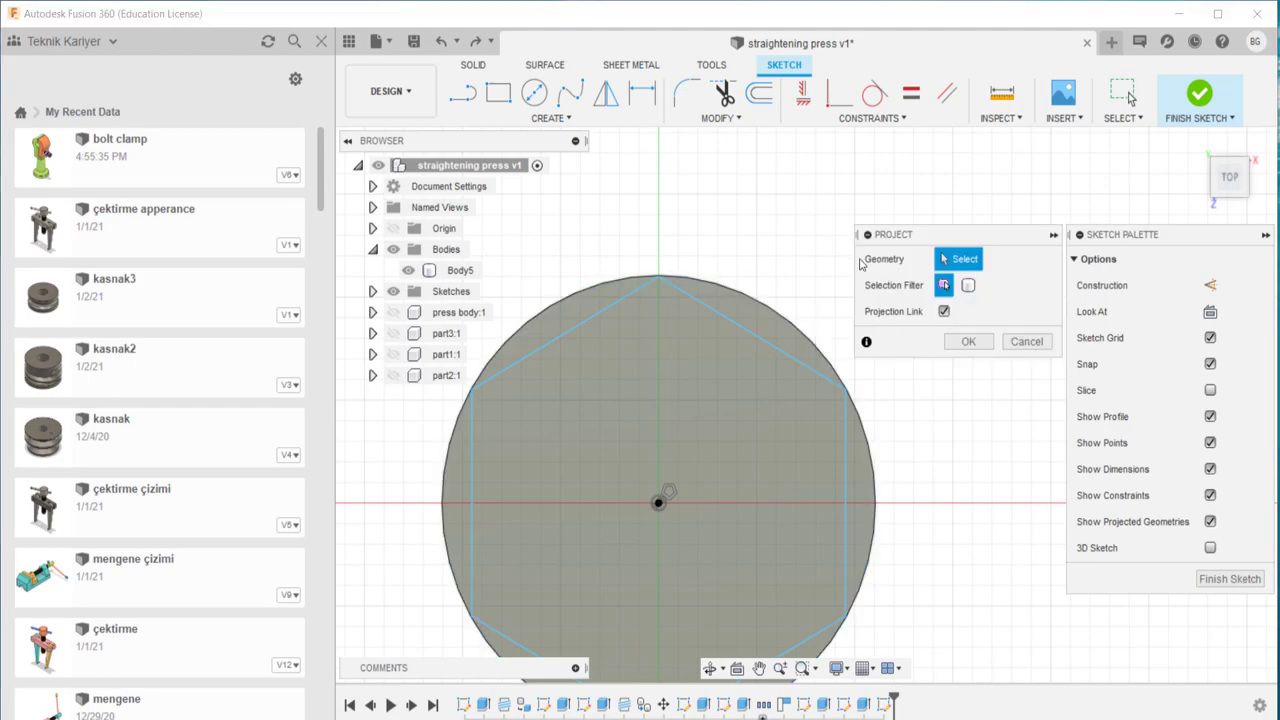
{"action": "left_click", "coordinate": [830, 340]}
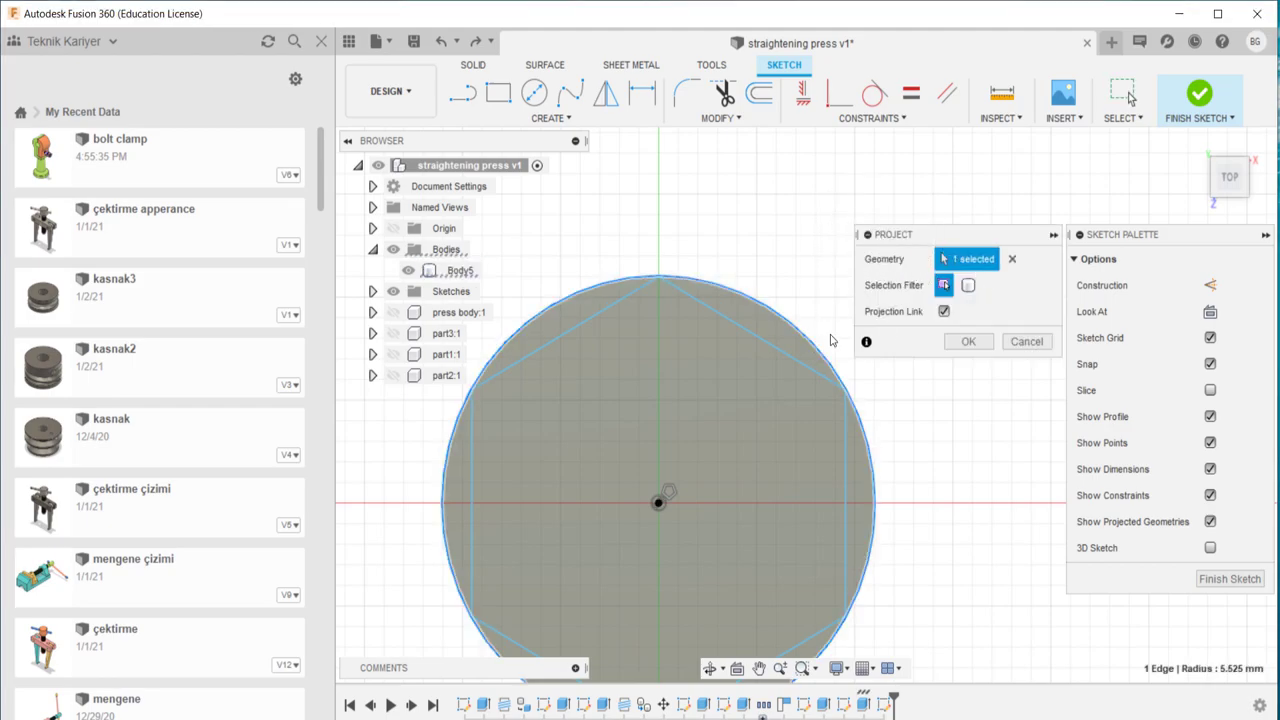
{"action": "key", "text": "Return"}
{"action": "mouse_move", "coordinate": [830, 340]}
{"action": "middle_mouse_down", "text": "shift"}
{"action": "mouse_move", "coordinate": [887, 283]}
{"action": "mouse_move", "coordinate": [782, 205]}
{"action": "middle_mouse_up", "text": "shift"}
{"action": "scroll", "coordinate": [887, 276], "scroll_direction": "up", "scroll_amount": 3}
{"action": "left_click", "coordinate": [1198, 93]}
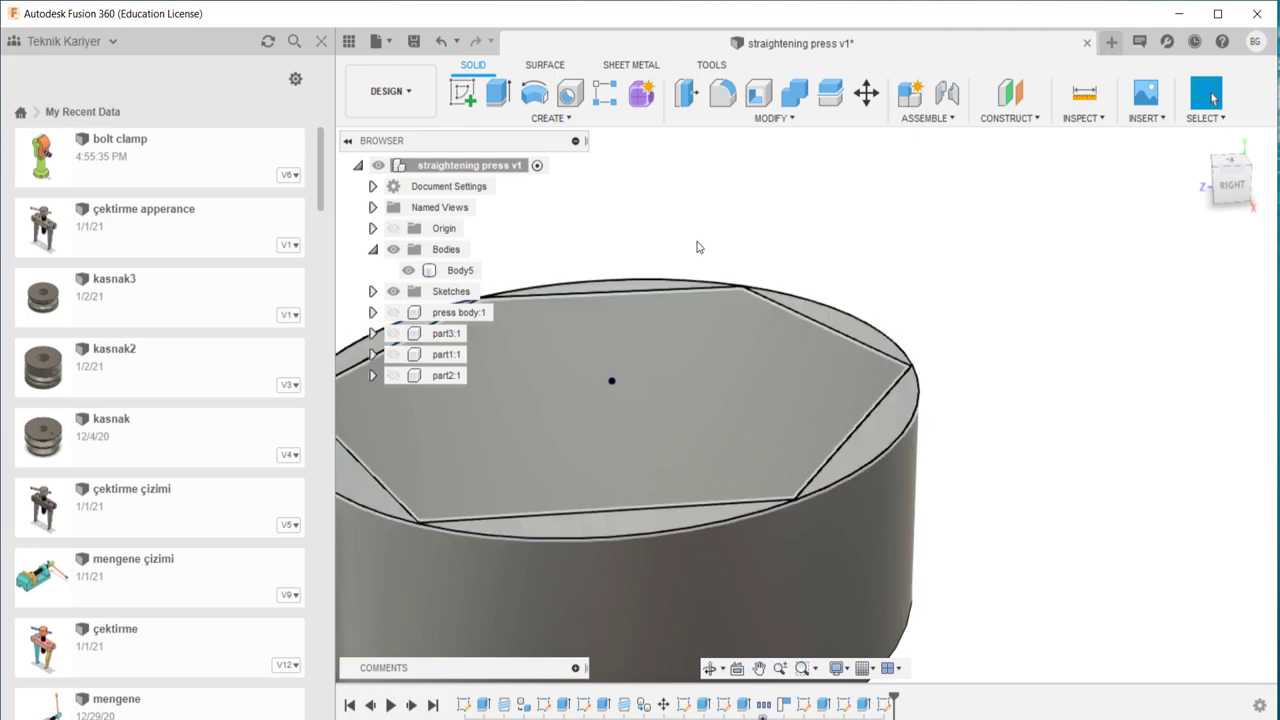
- Round the head's top edge with a 0.75 mm fillet
{"action": "key", "text": "f"}
{"action": "left_click", "coordinate": [877, 458]}
{"action": "type", "text": "0.75"}
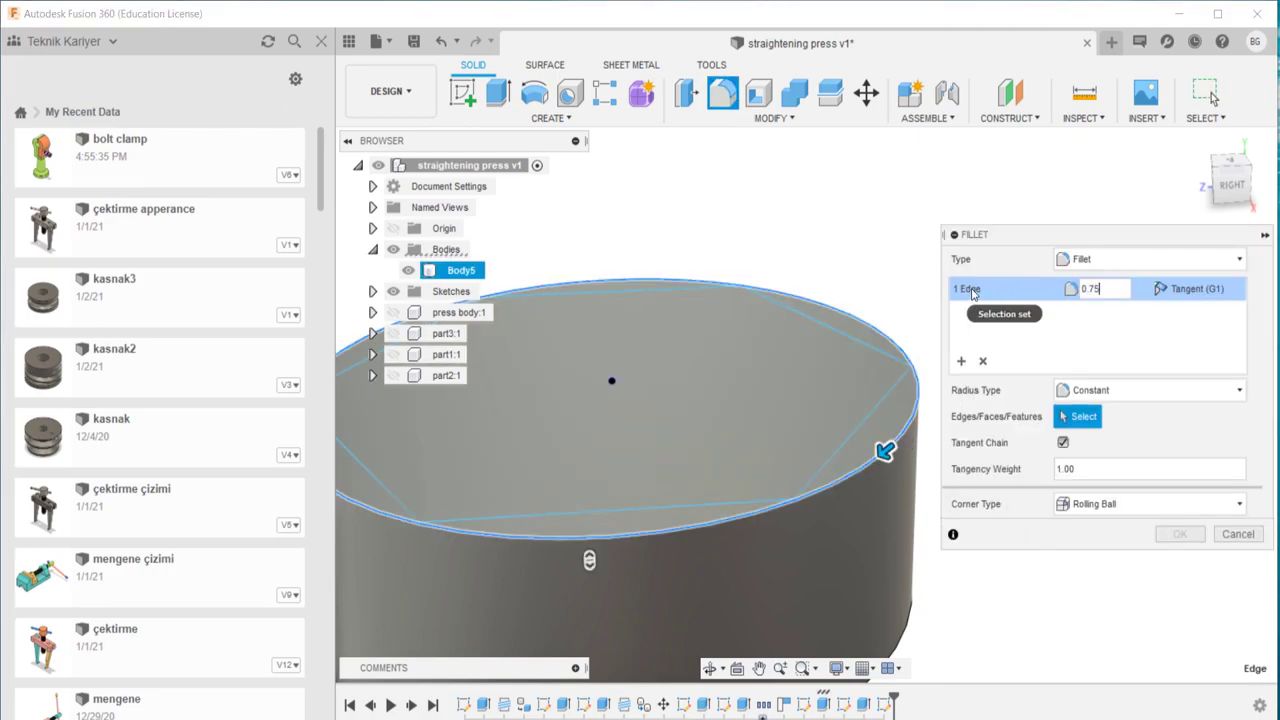
{"action": "key", "text": "Return"}
- Cut the ring between hexagon and circle 5 mm deep to form the hex head
{"action": "key", "text": "e"}
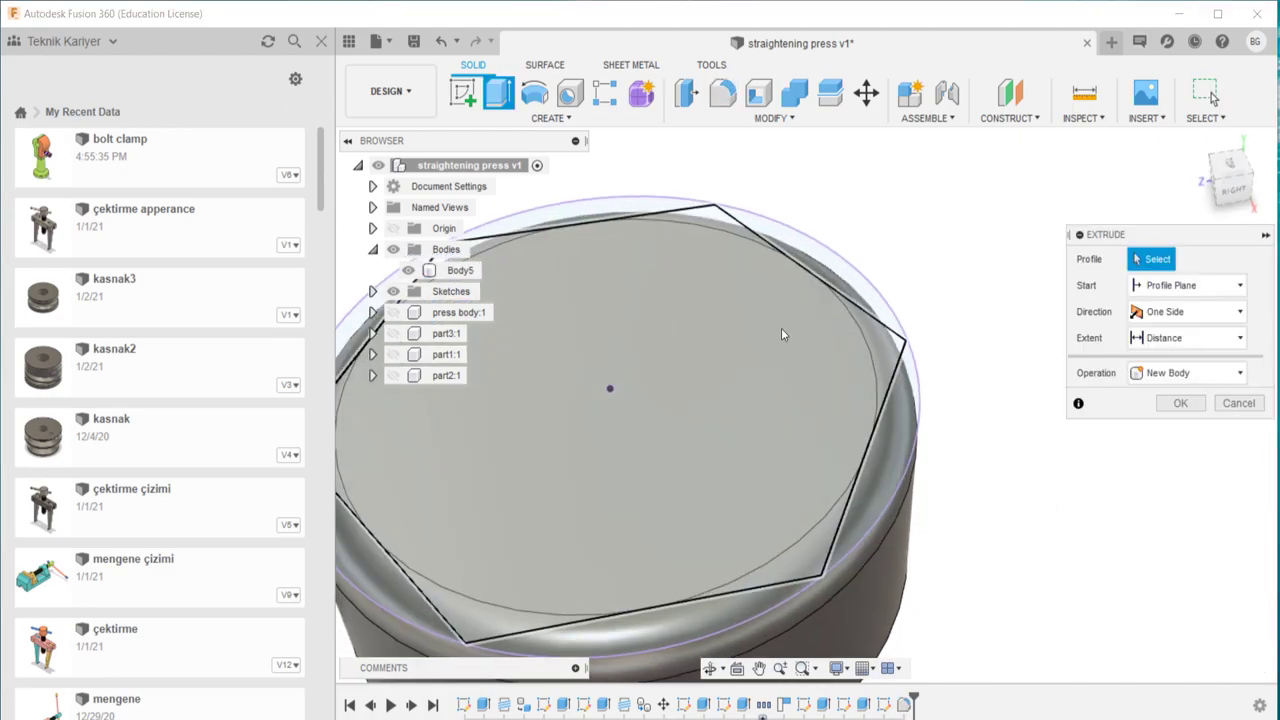
{"action": "scroll", "coordinate": [781, 328], "scroll_direction": "down", "scroll_amount": 2}
{"action": "left_click", "coordinate": [829, 267]}
{"action": "scroll", "coordinate": [886, 409], "scroll_direction": "down", "scroll_amount": 2}
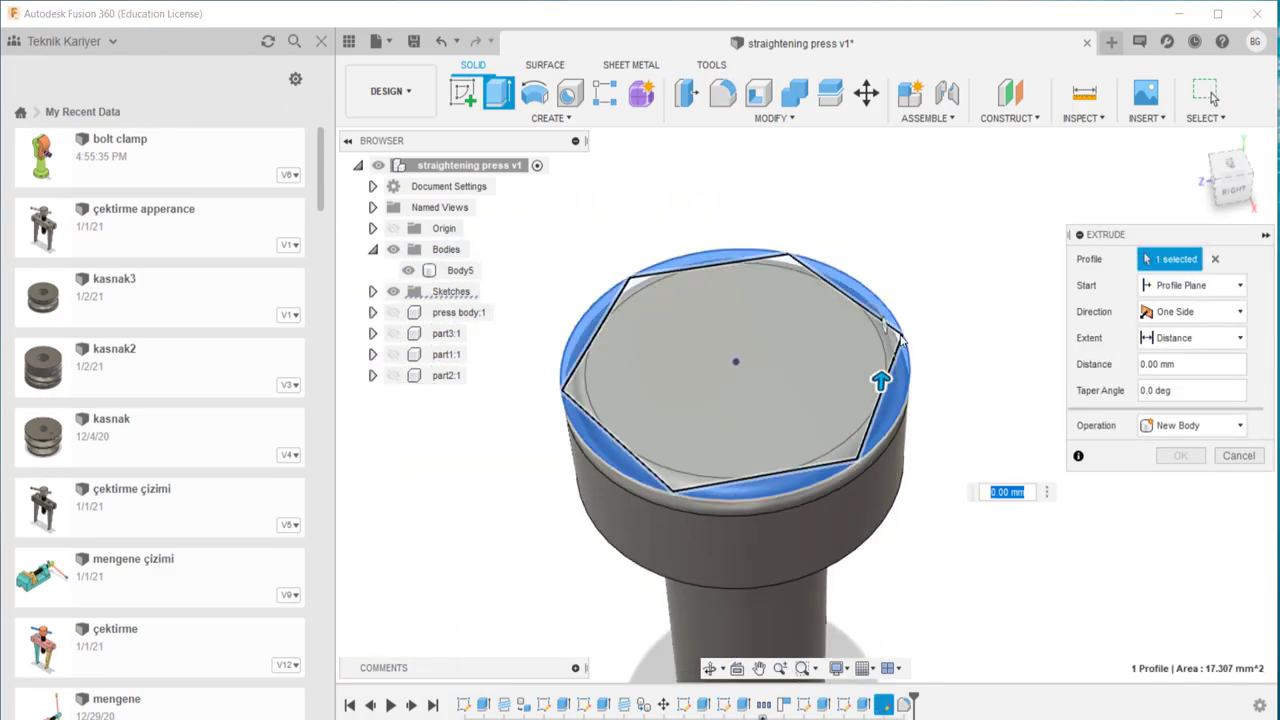
{"action": "left_click_drag", "start_coordinate": [881, 380], "coordinate": [884, 540]}
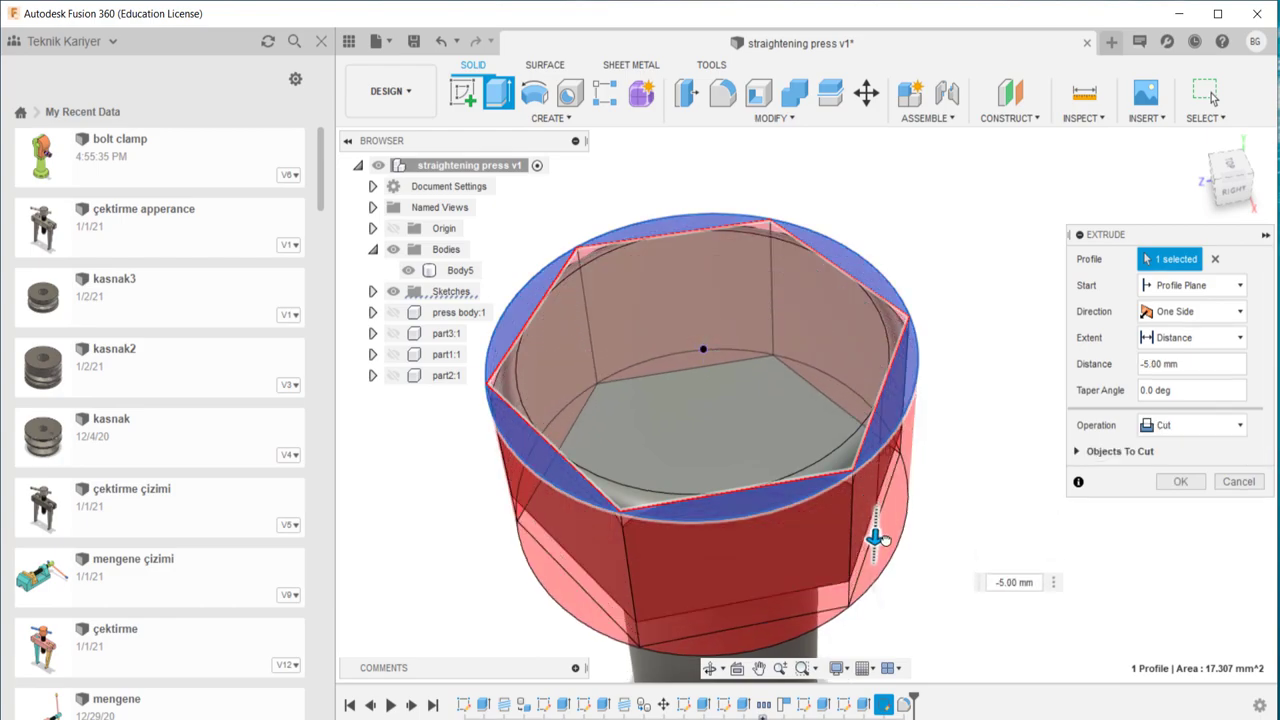
{"action": "key", "text": "Return"}
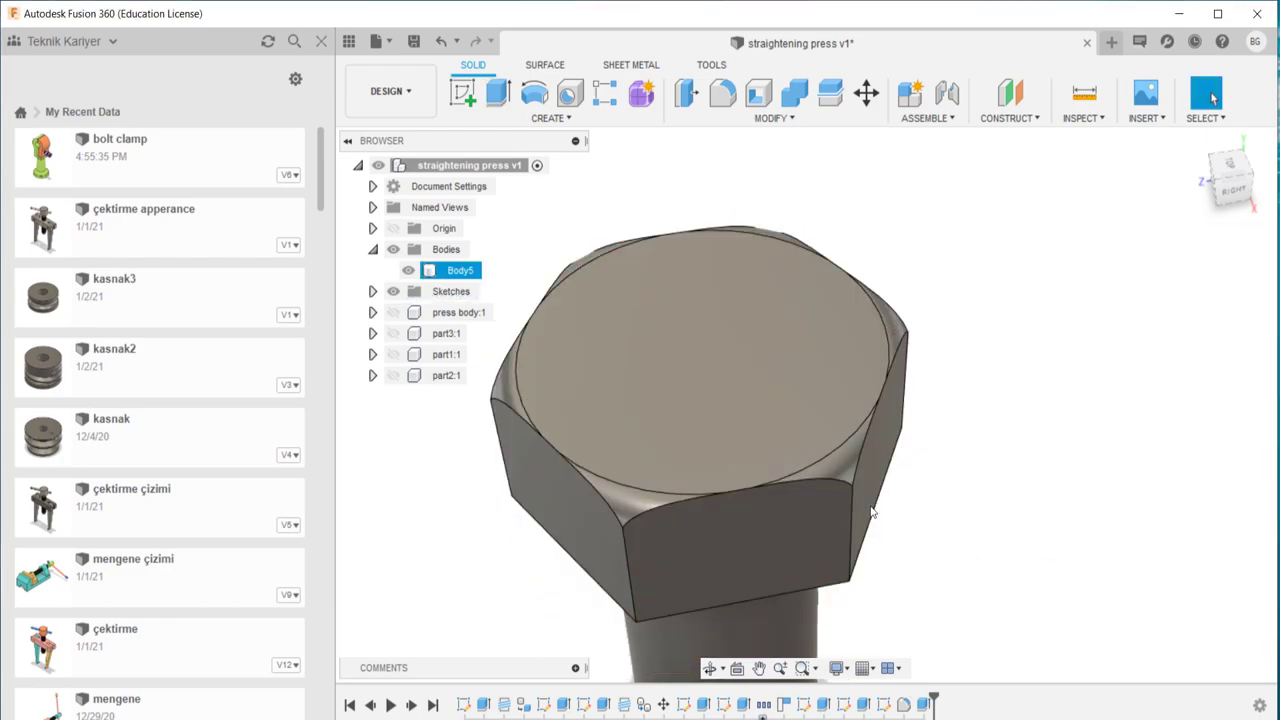
{"action": "mouse_move", "coordinate": [871, 512]}
{"action": "middle_mouse_down", "text": "shift"}
{"action": "mouse_move", "coordinate": [1020, 420]}
{"action": "mouse_move", "coordinate": [843, 371]}
{"action": "mouse_move", "coordinate": [906, 494]}
{"action": "middle_mouse_up", "text": "shift"}
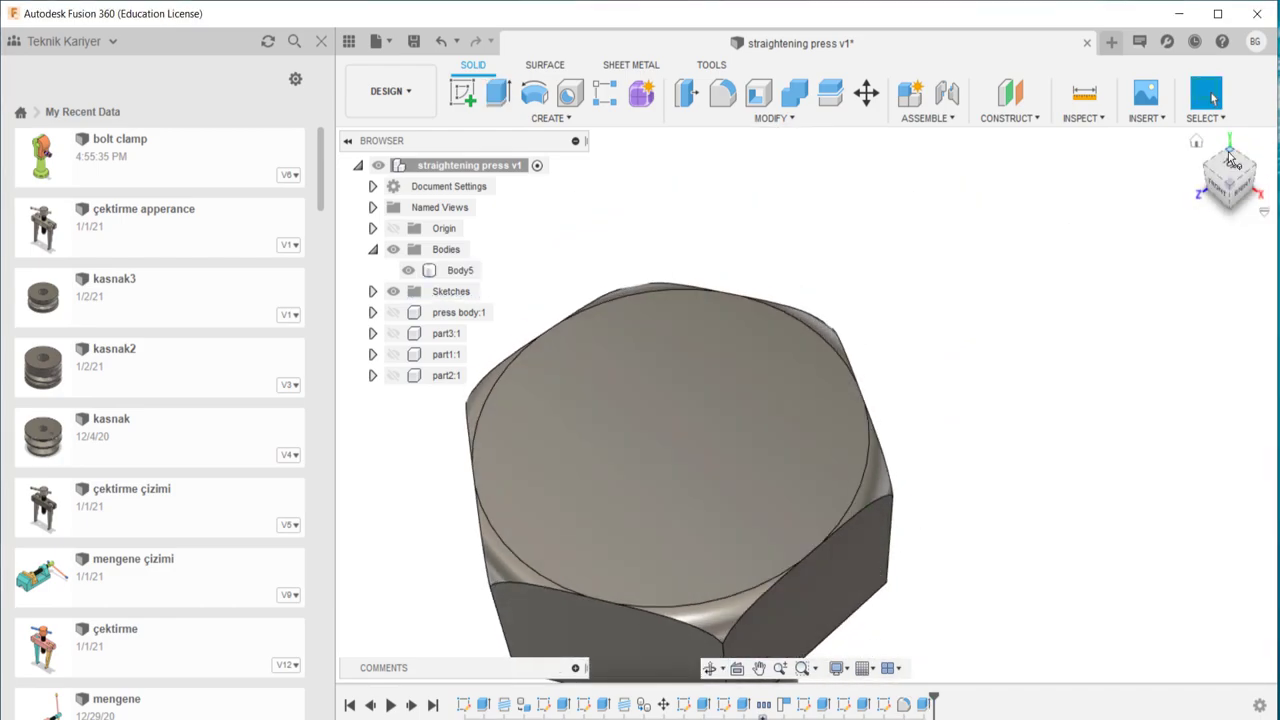
{"action": "left_click", "coordinate": [1196, 144]}
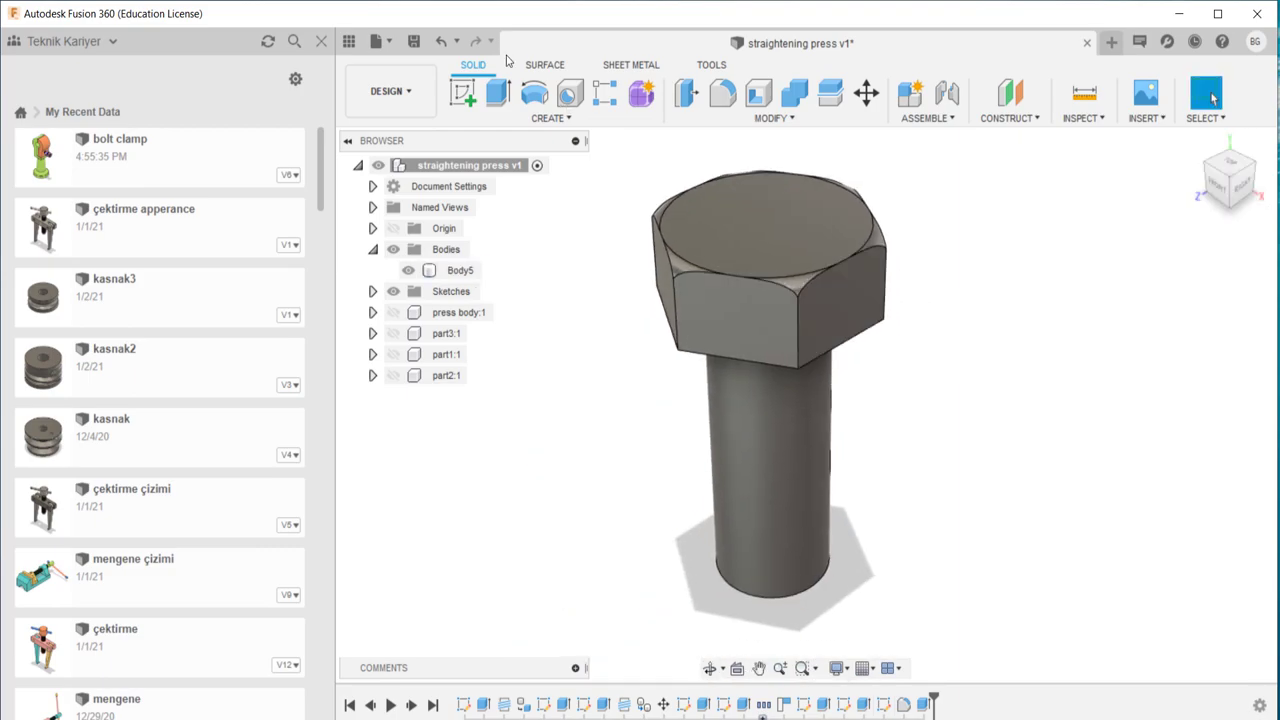
{"action": "left_click", "coordinate": [491, 118]}
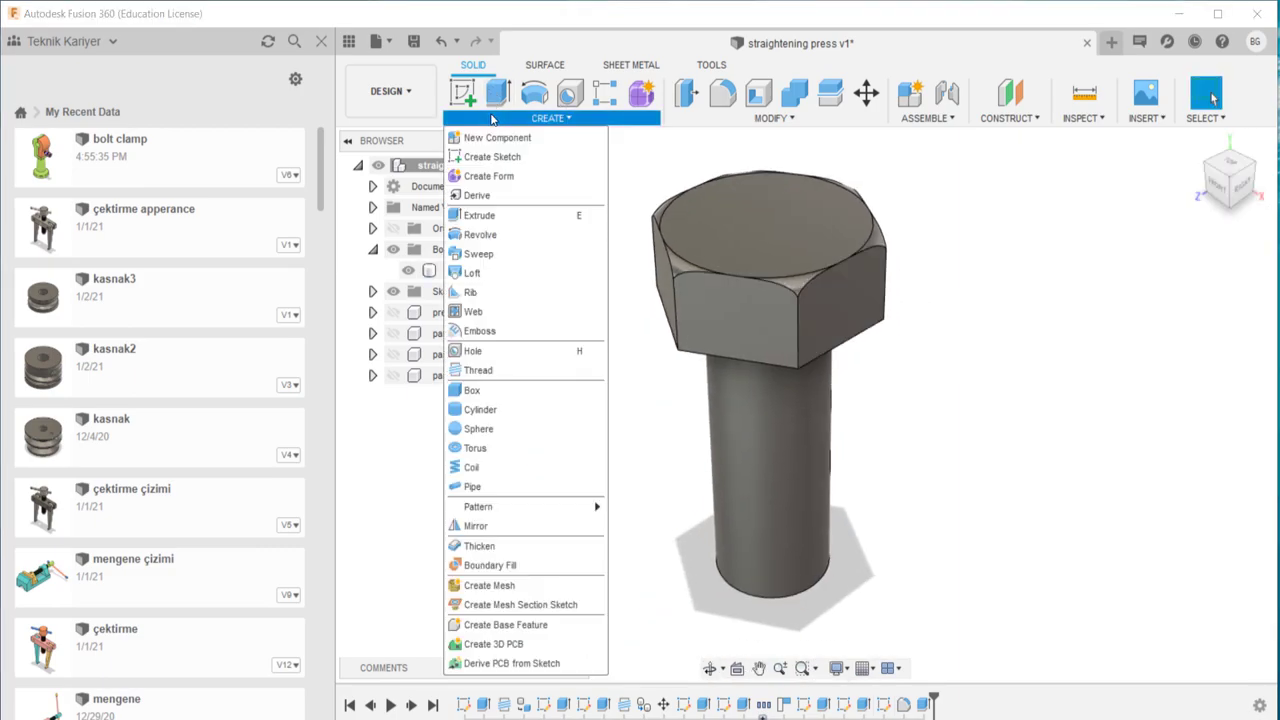
- Thread the bolt shank with a modelled, 10 mm long M6x1 ISO metric thread
{"action": "left_click", "coordinate": [476, 374]}
{"action": "left_click", "coordinate": [786, 569]}
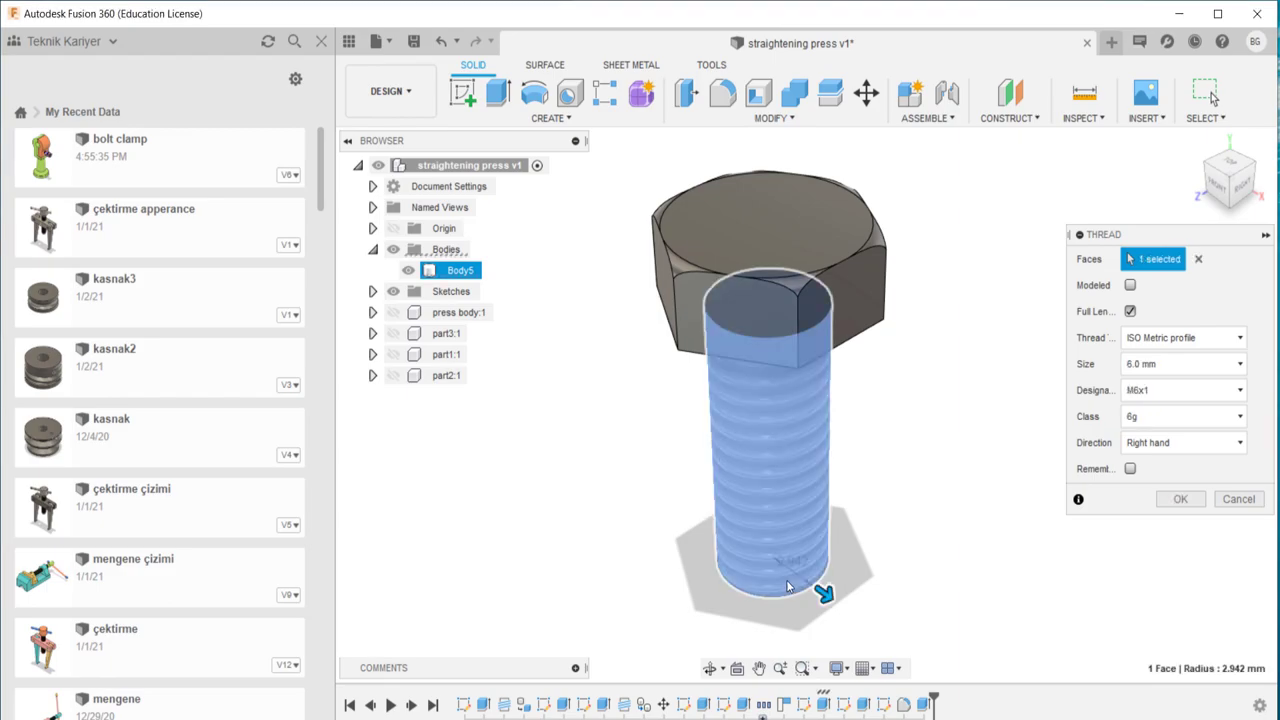
{"action": "left_click", "coordinate": [1130, 285]}
{"action": "left_click", "coordinate": [1130, 311]}
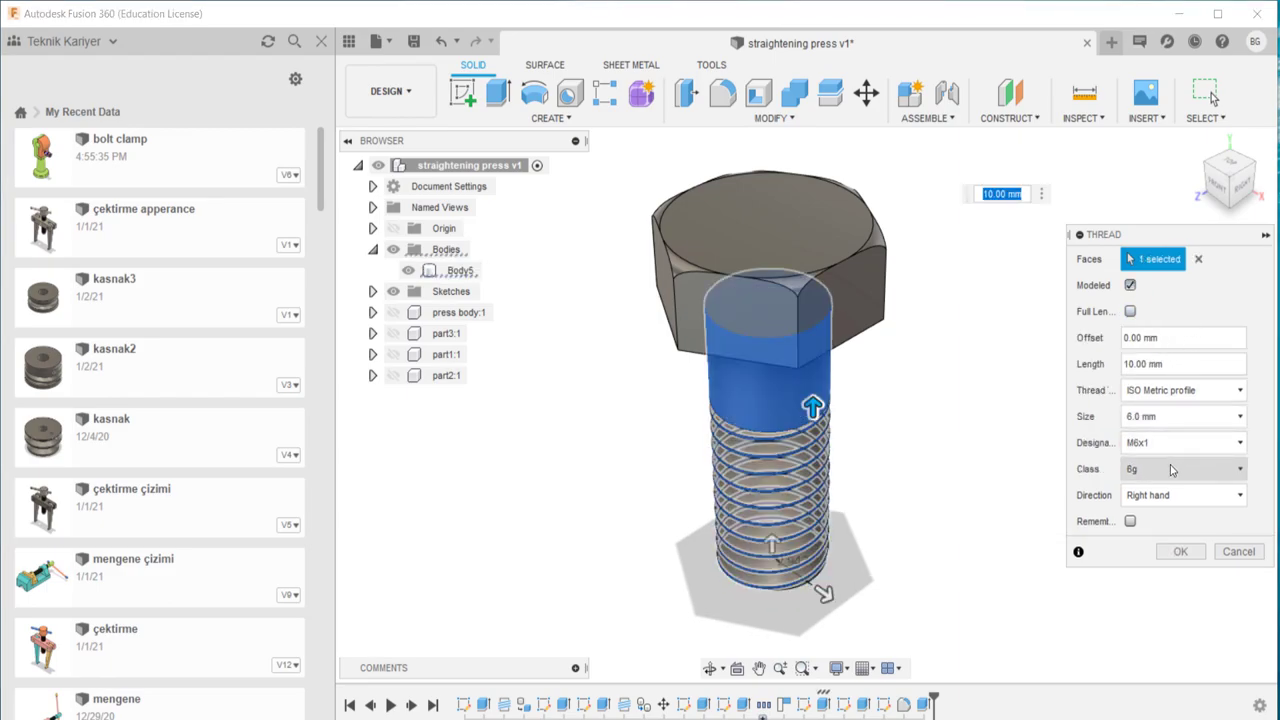
{"action": "left_click", "coordinate": [1180, 551]}
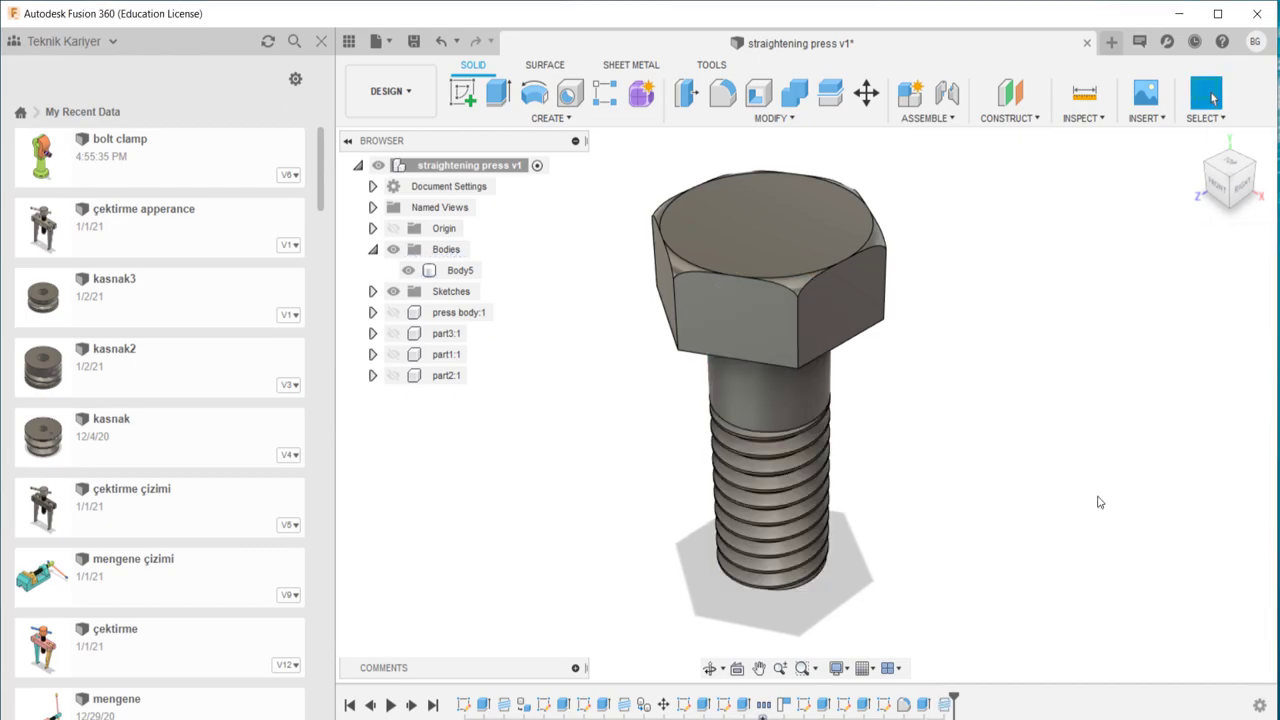
{"action": "middle_click_drag", "start_coordinate": [887, 485], "coordinate": [938, 490], "text": "shift"}
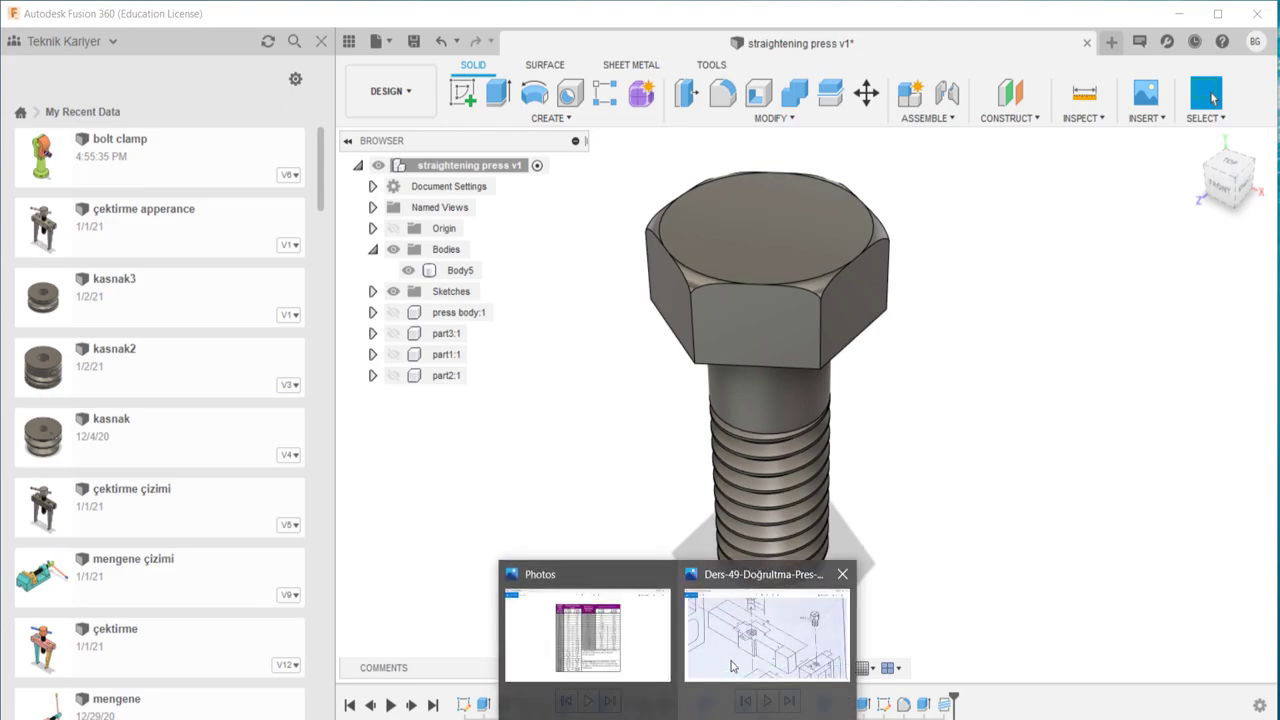
{"action": "left_click", "coordinate": [770, 625]}
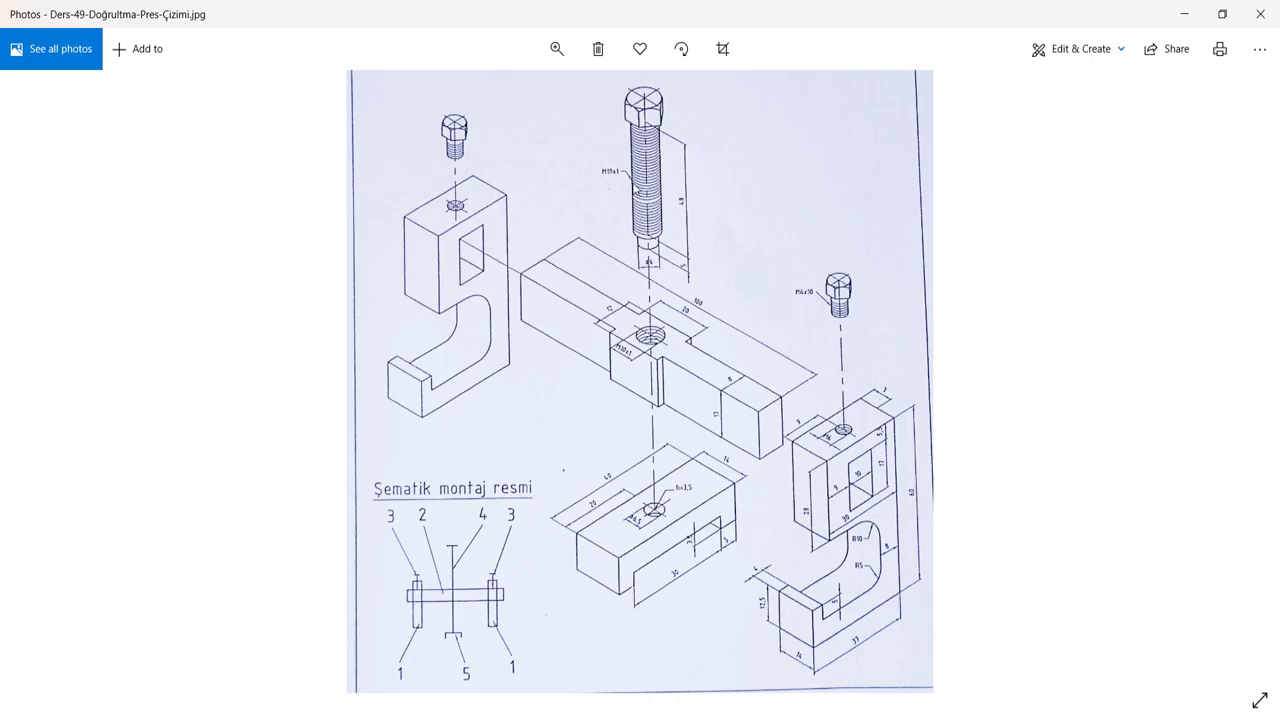
{"action": "scroll", "coordinate": [648, 208], "scroll_direction": "up", "scroll_amount": 1}
{"action": "scroll", "coordinate": [648, 208], "scroll_direction": "up", "scroll_amount": 2}
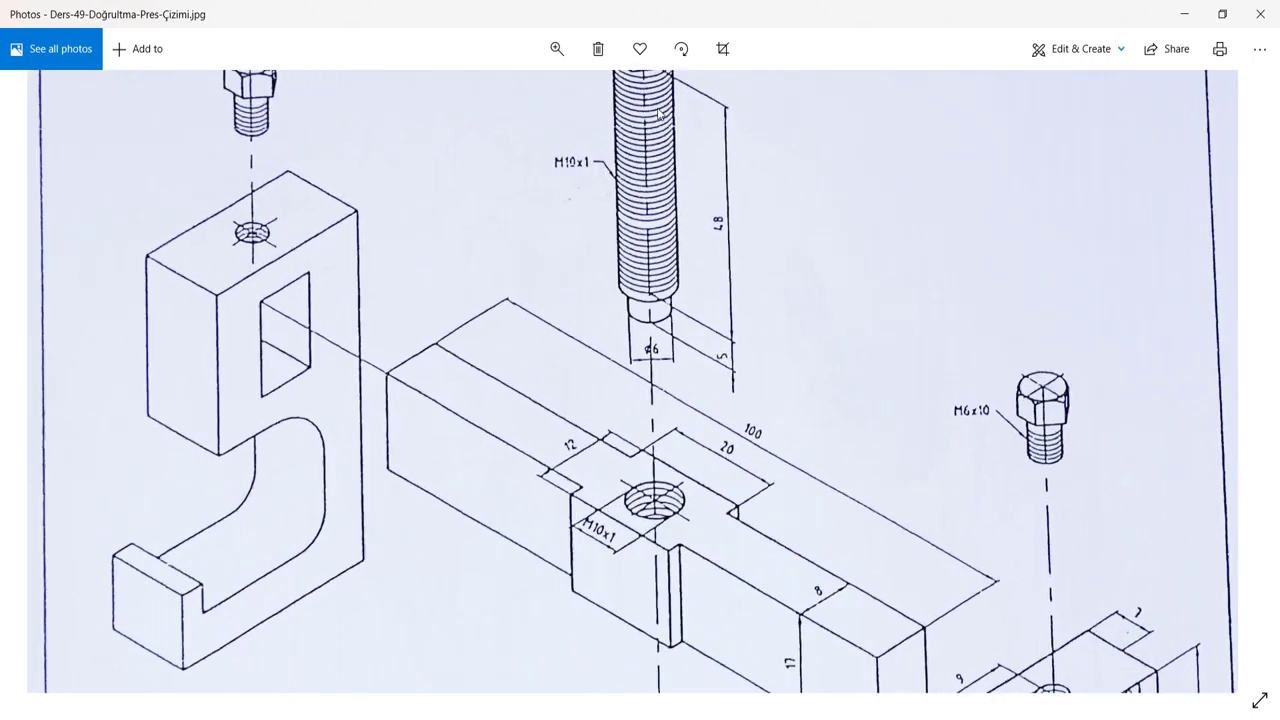
{"action": "scroll", "coordinate": [660, 280], "scroll_direction": "up", "scroll_amount": 1}
{"action": "scroll", "coordinate": [677, 367], "scroll_direction": "up", "scroll_amount": 1}
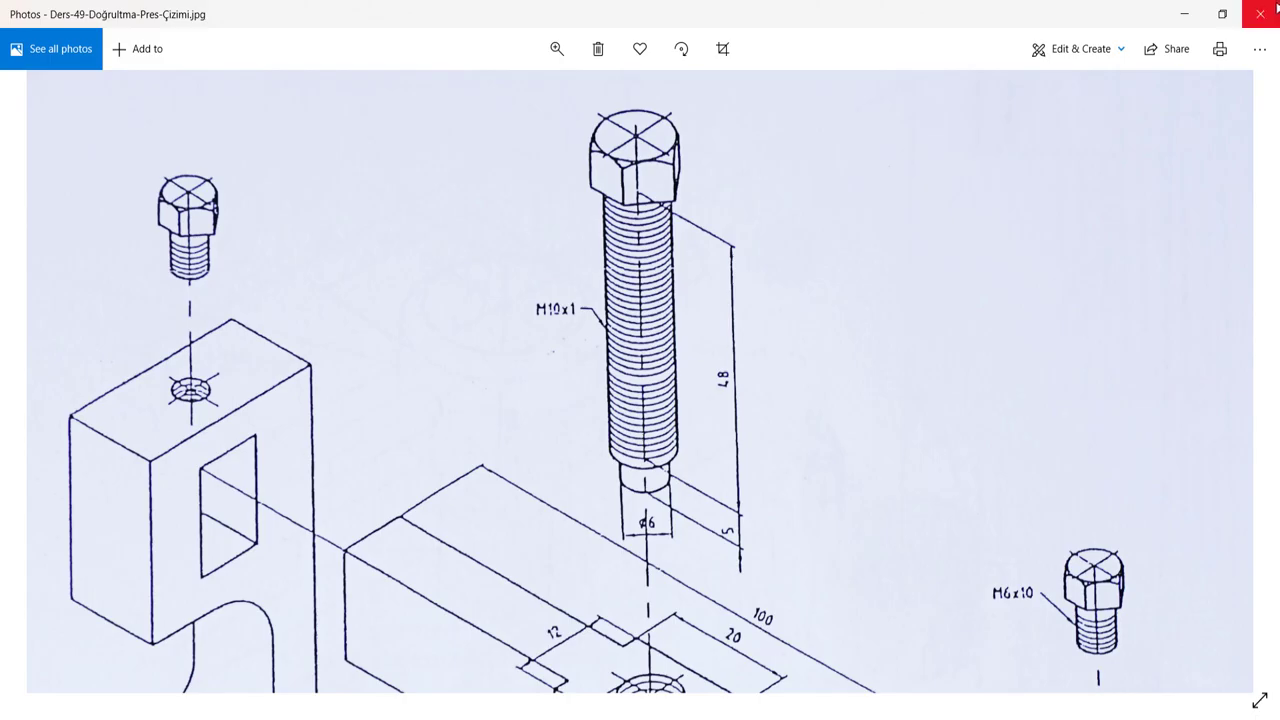
{"action": "left_click", "coordinate": [1188, 14]}
- Rename Body5 to bolt1 and paste a copy moved 19 mm along X
{"action": "left_click", "coordinate": [462, 270]}
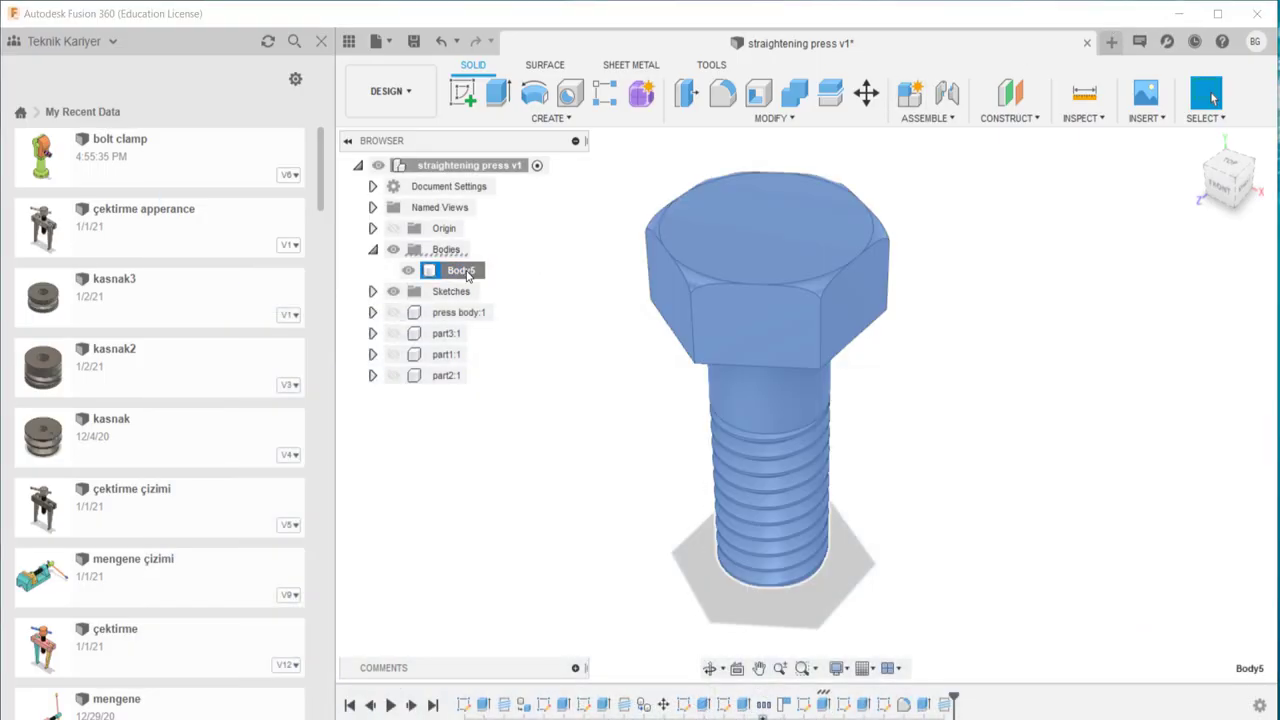
{"action": "left_click", "coordinate": [462, 270]}
{"action": "type", "text": "bolt1"}
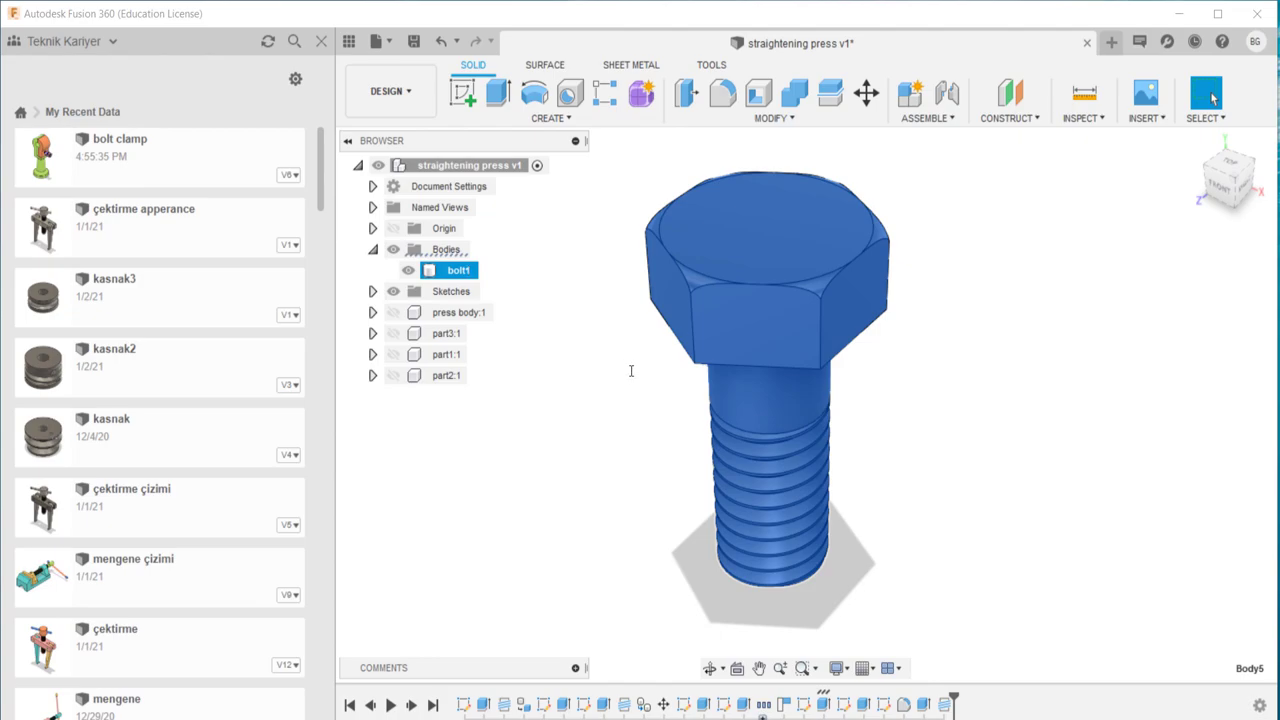
{"action": "key", "text": "Return"}
{"action": "left_click", "coordinate": [456, 270]}
{"action": "key", "text": "ctrl+c"}
{"action": "key", "text": "ctrl+v"}
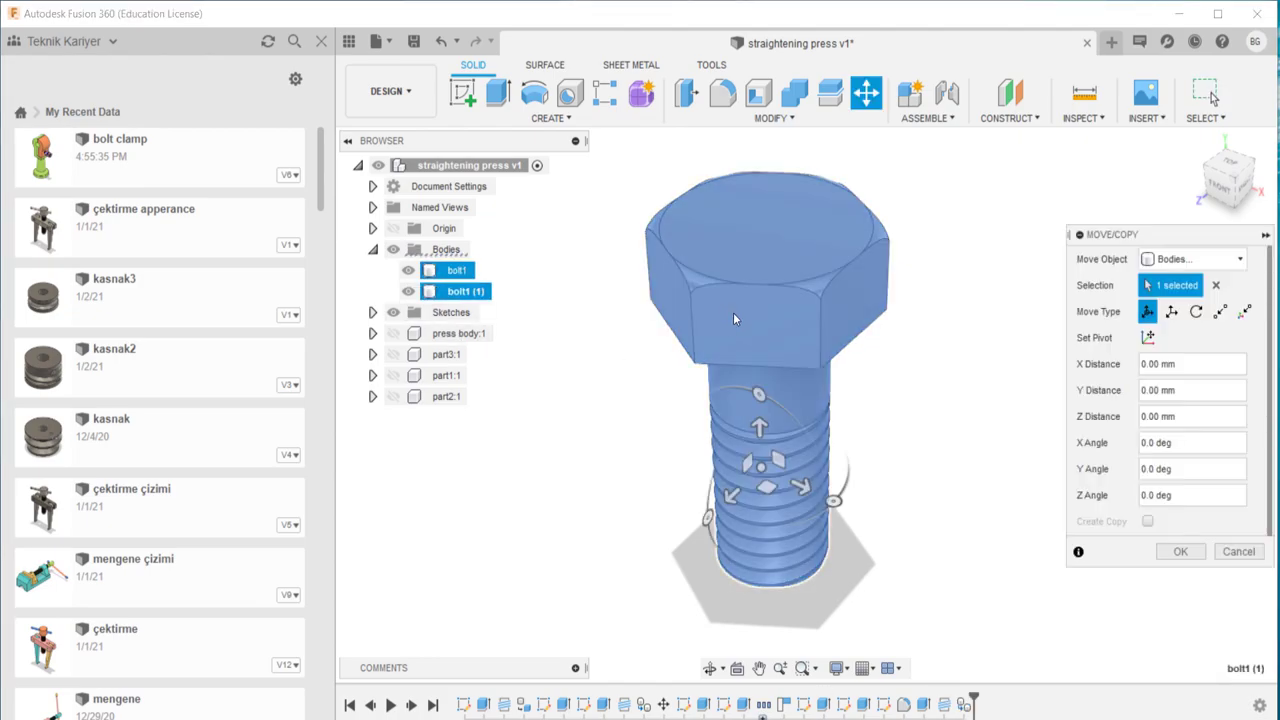
{"action": "left_click_drag", "start_coordinate": [800, 487], "coordinate": [560, 370]}
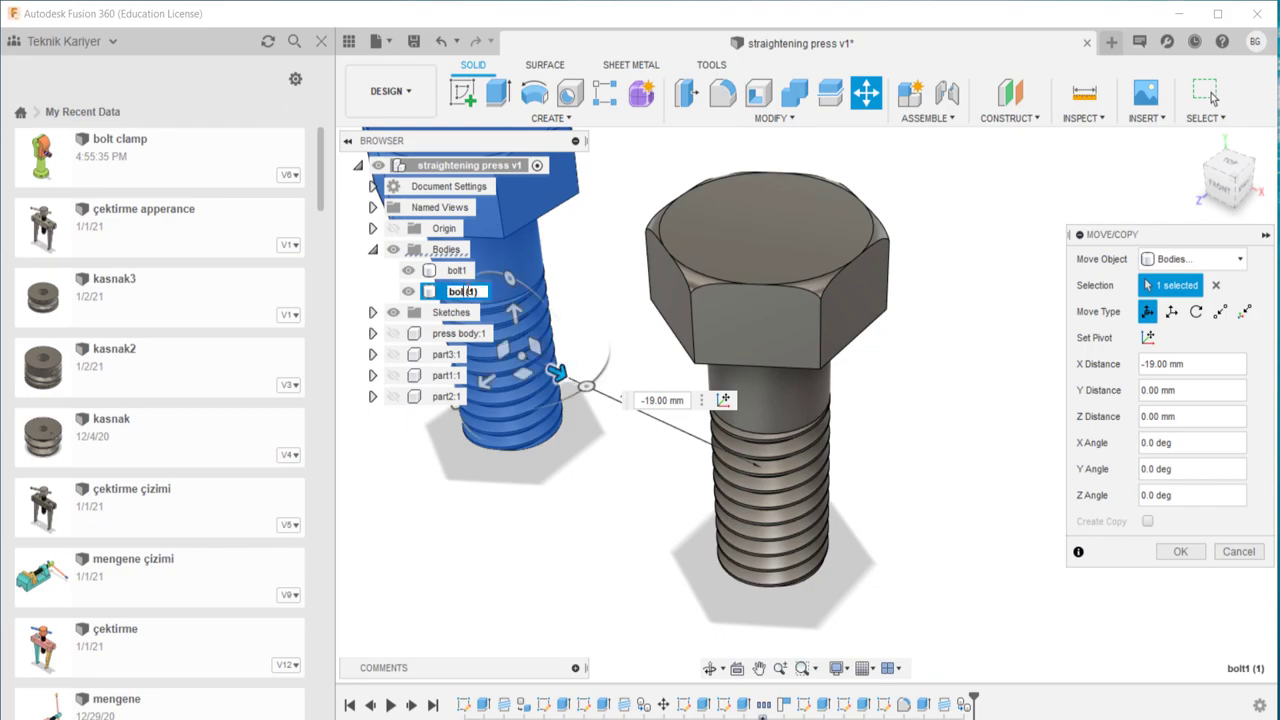
{"action": "key", "text": "Return"}
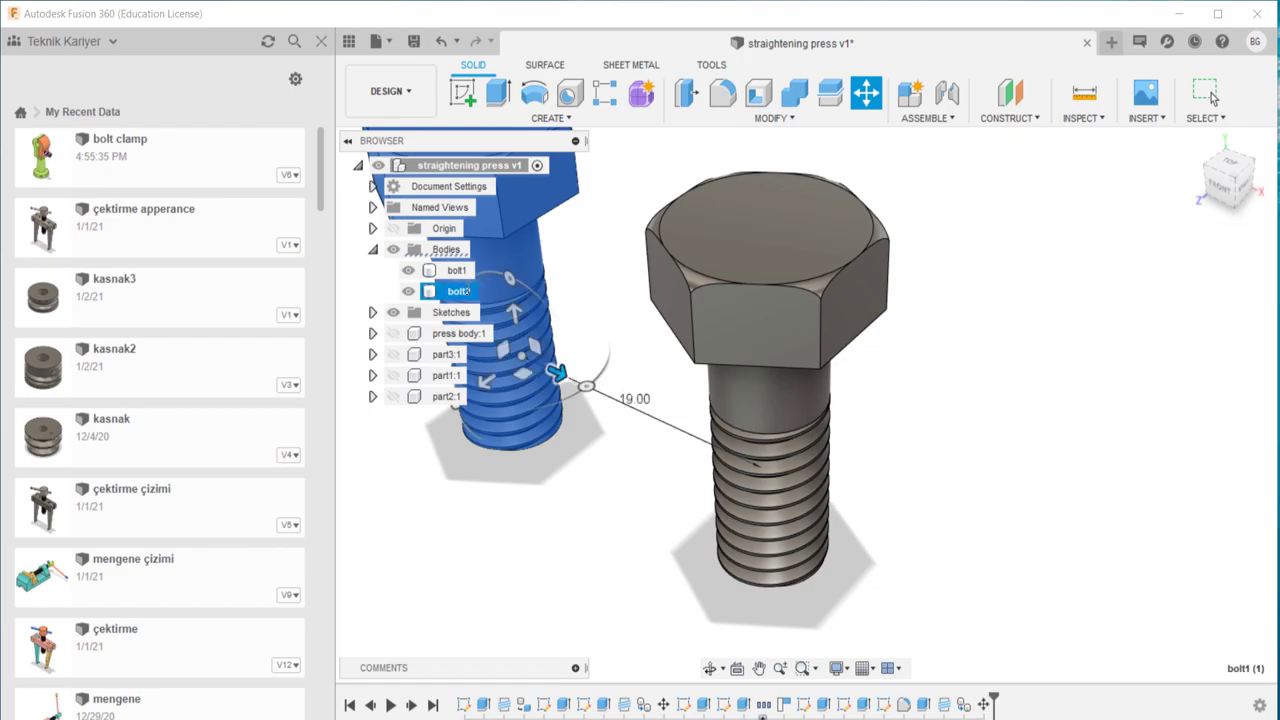
- Convert both bolt bodies into components and name the copy bolt2
{"action": "left_click", "coordinate": [456, 270]}
{"action": "left_click", "coordinate": [455, 288], "text": "ctrl"}
{"action": "right_click", "coordinate": [457, 273]}
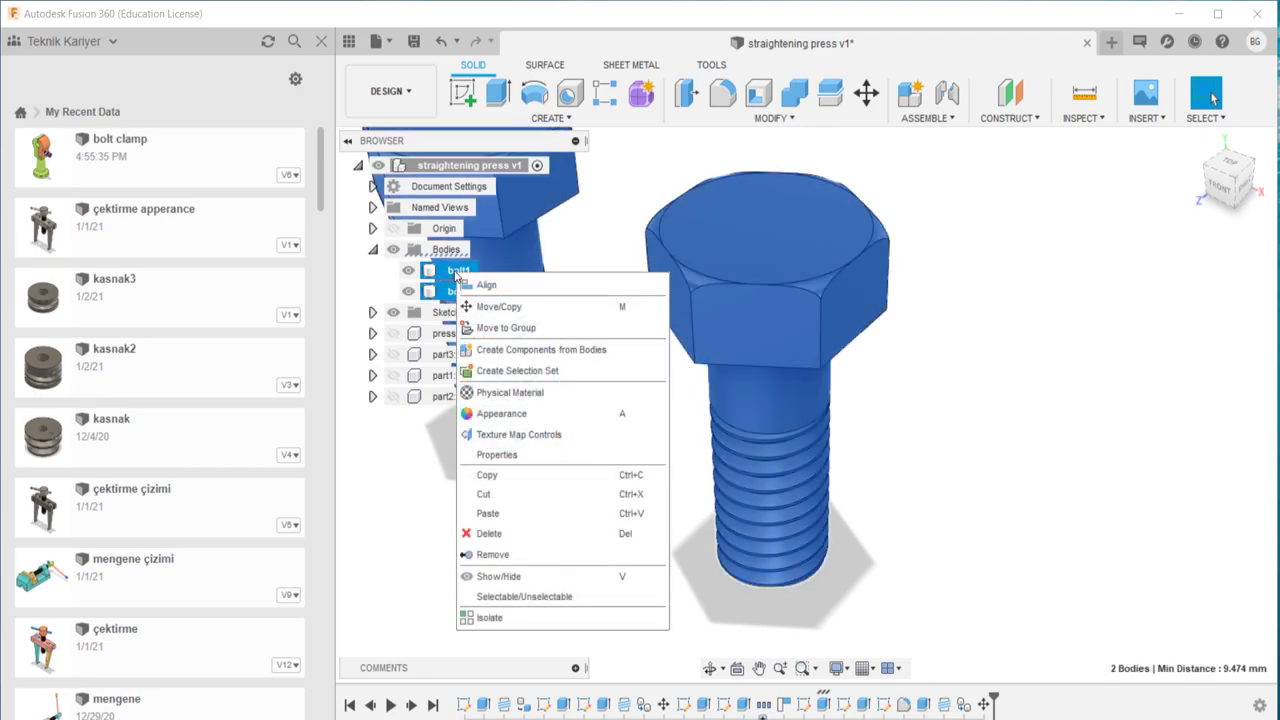
{"action": "left_click", "coordinate": [527, 349]}
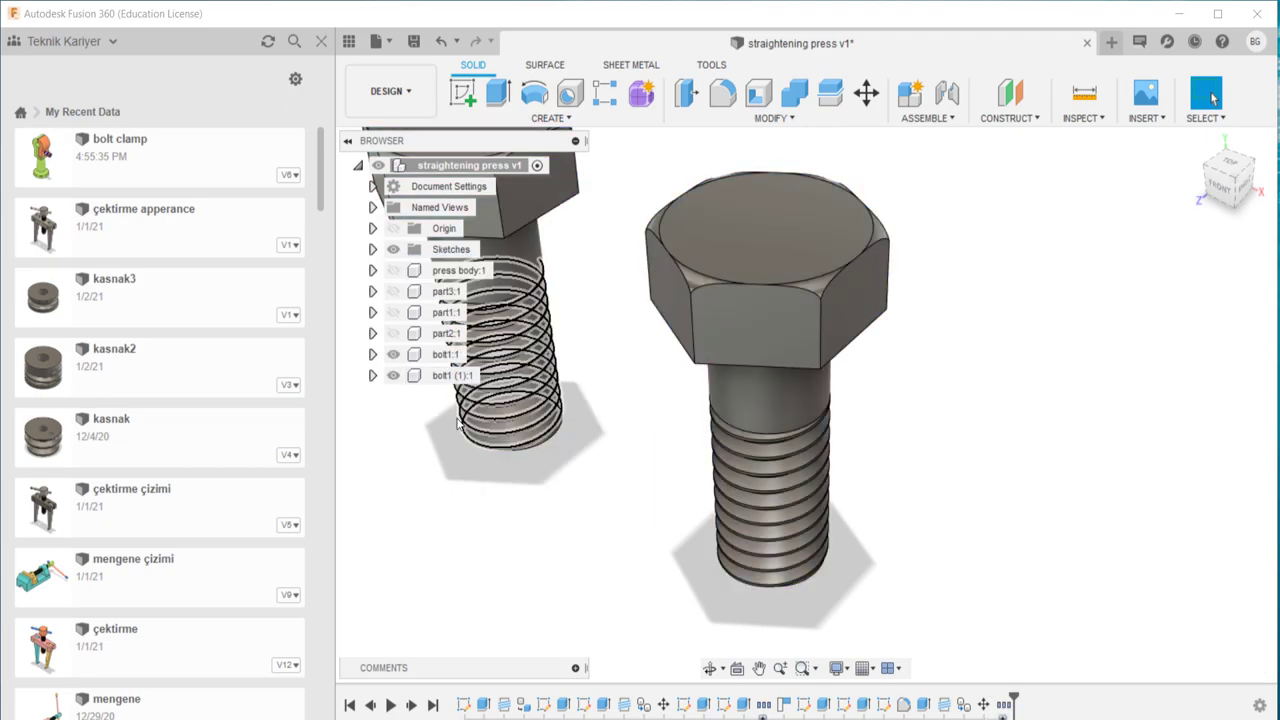
{"action": "double_click", "coordinate": [447, 376]}
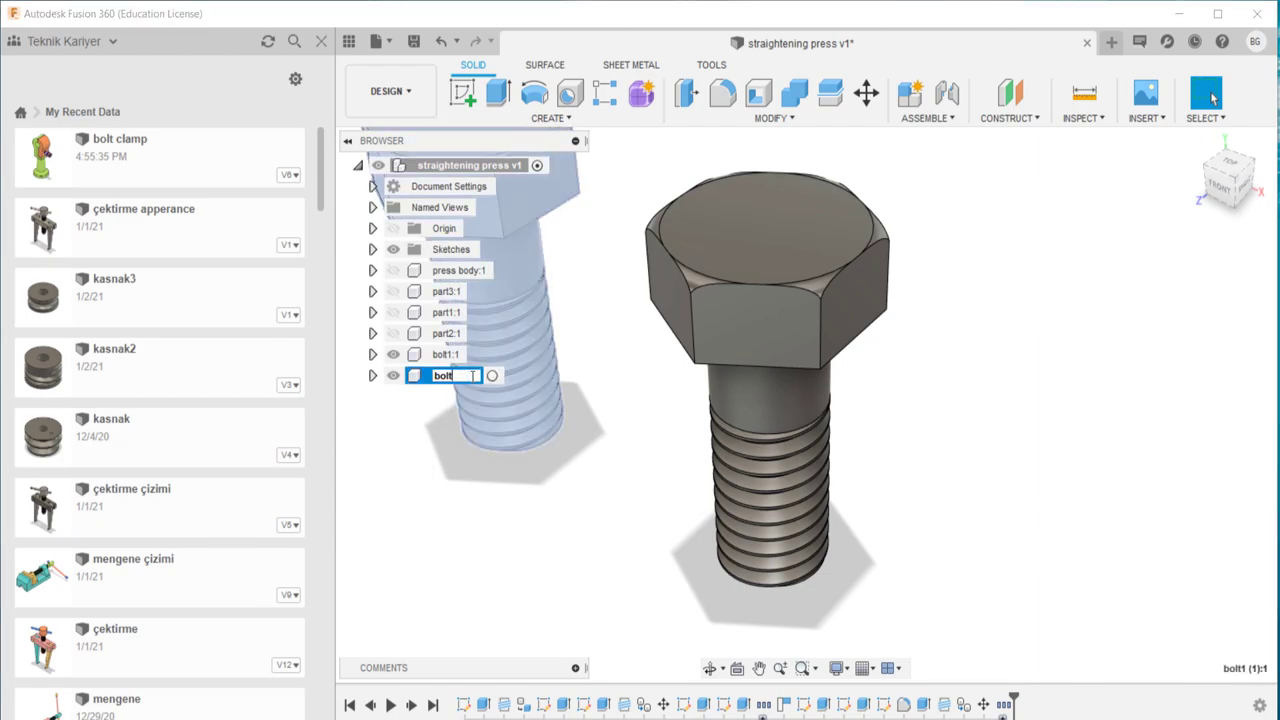
{"action": "type", "text": "2"}
{"action": "key", "text": "Return"}
{"action": "left_click", "coordinate": [473, 499]}
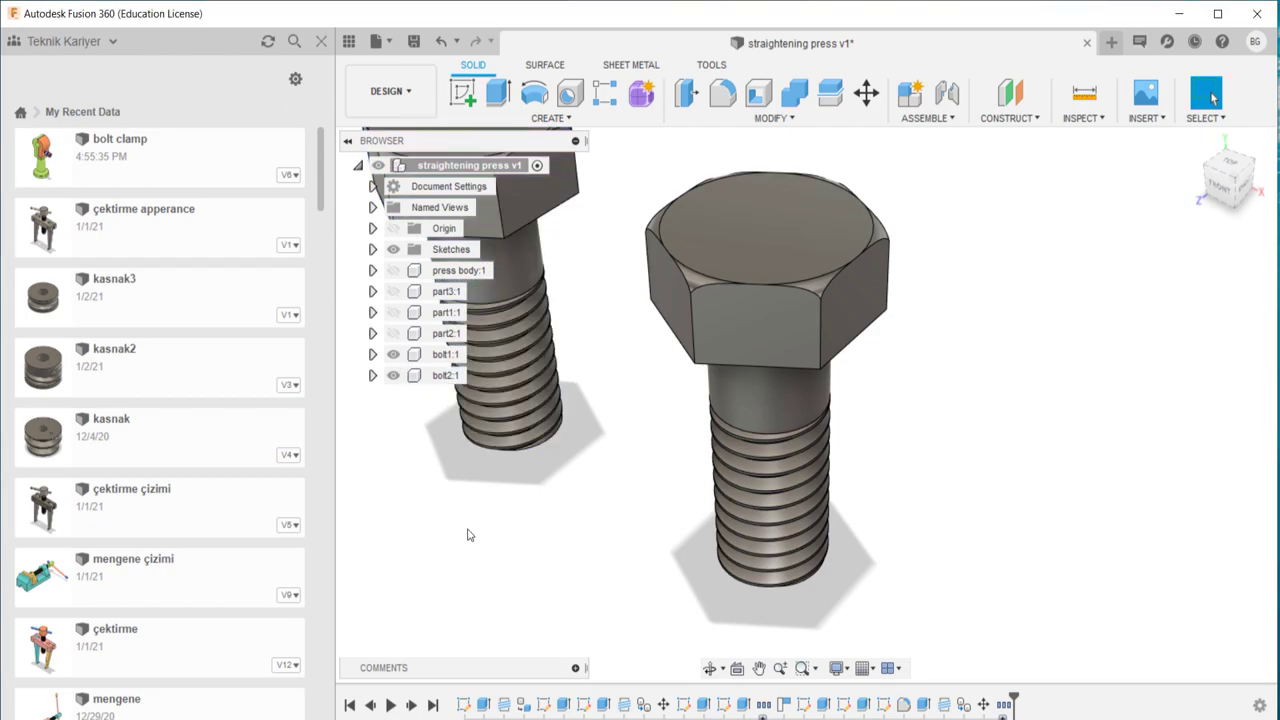
{"action": "scroll", "coordinate": [478, 537], "scroll_direction": "down", "scroll_amount": 3}
{"action": "middle_click_drag", "start_coordinate": [495, 388], "coordinate": [625, 430]}
- Hide bolt1 and bolt2 and start a new sketch on the XZ ground plane
{"action": "scroll", "coordinate": [663, 478], "scroll_direction": "down", "scroll_amount": 3}
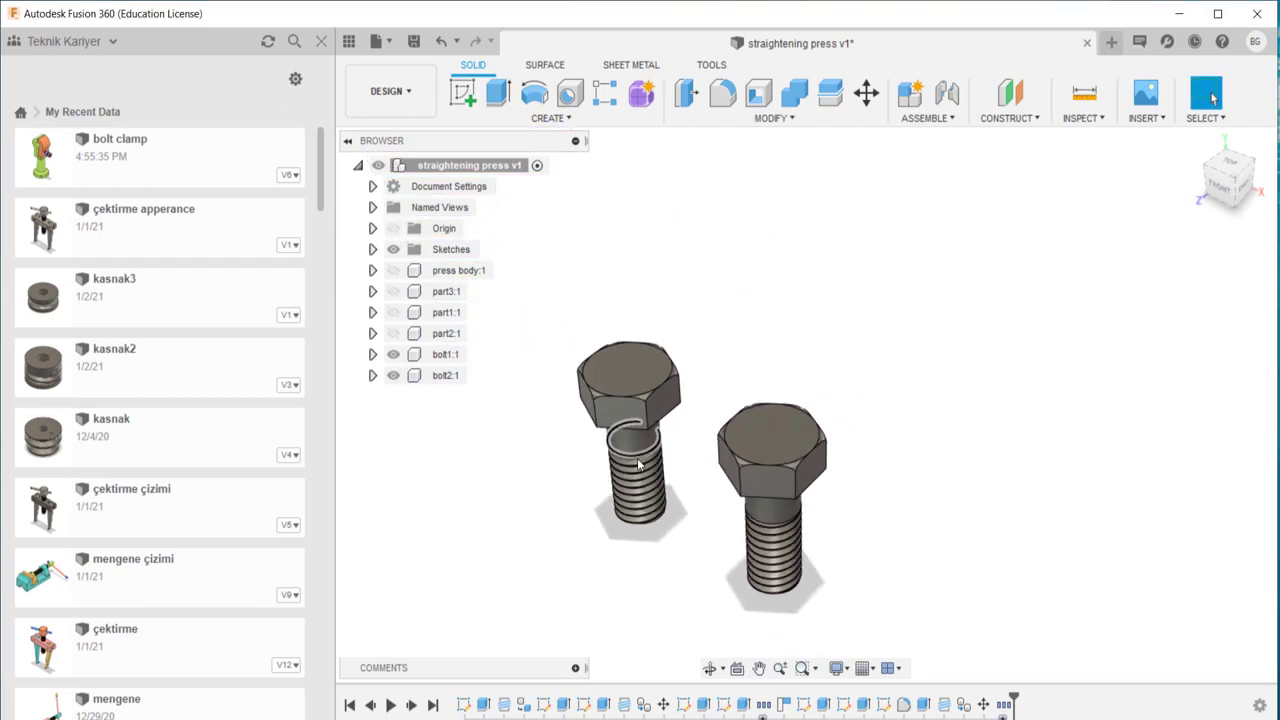
{"action": "middle_click_drag", "start_coordinate": [663, 478], "coordinate": [680, 479]}
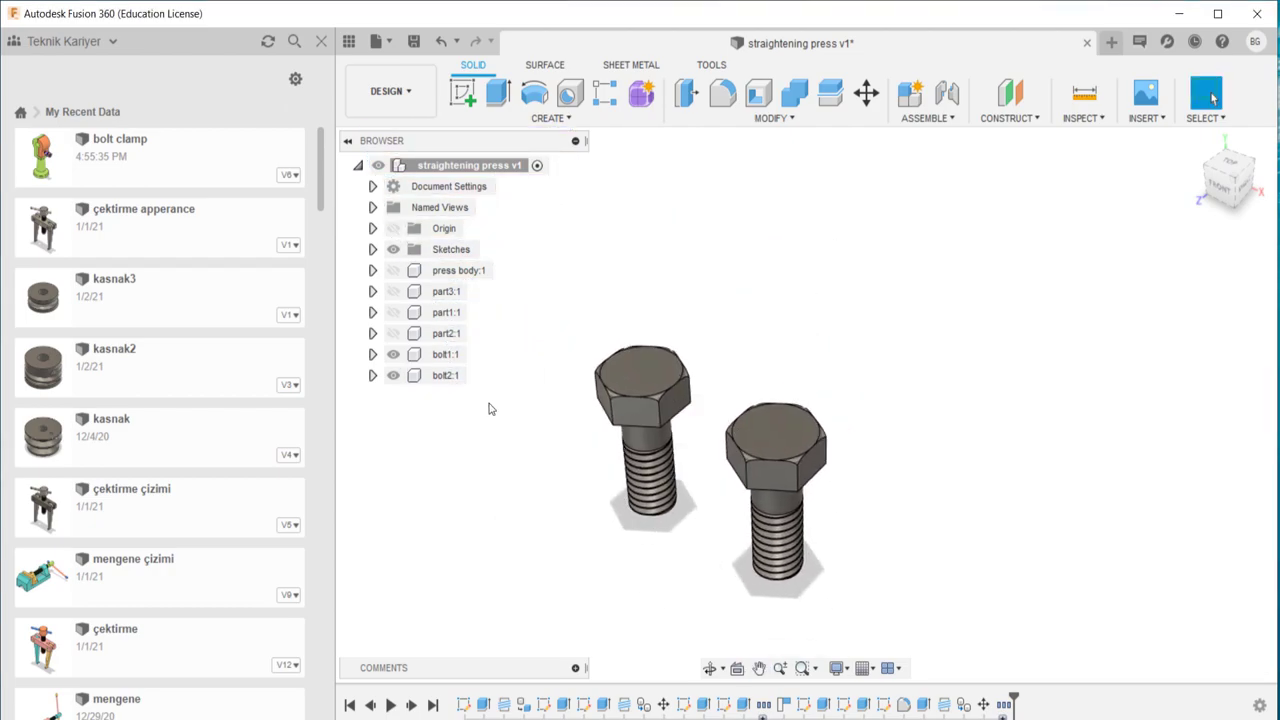
{"action": "left_click", "coordinate": [393, 355]}
{"action": "left_click", "coordinate": [393, 375]}
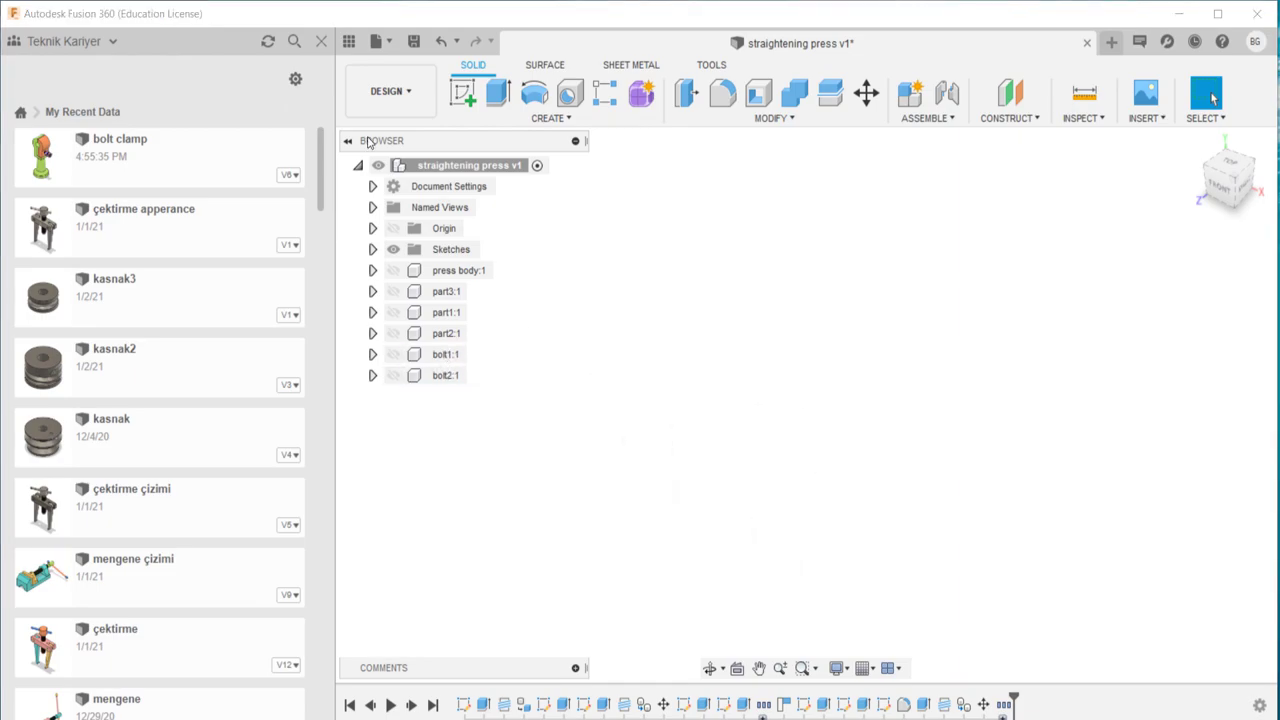
{"action": "left_click", "coordinate": [462, 93]}
{"action": "left_click", "coordinate": [790, 603]}
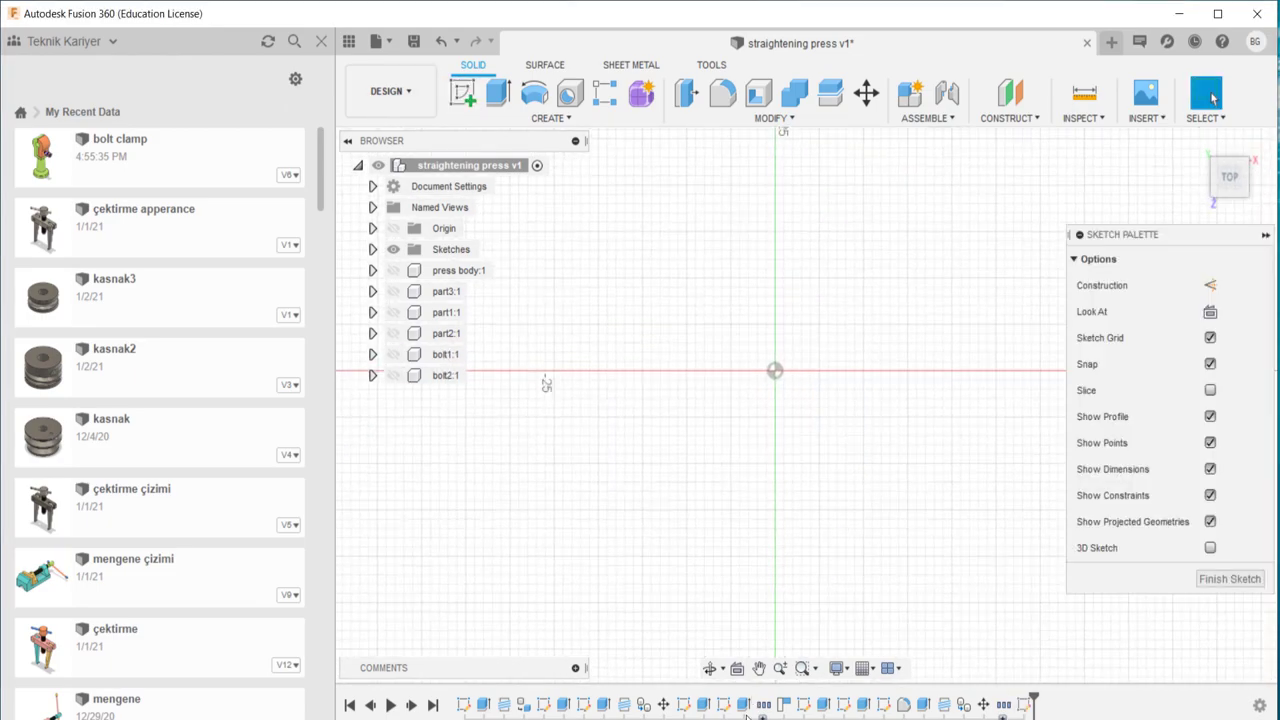
- Check the M10x1 screw callout on the press assembly drawing in Photos
{"action": "left_click", "coordinate": [772, 635]}
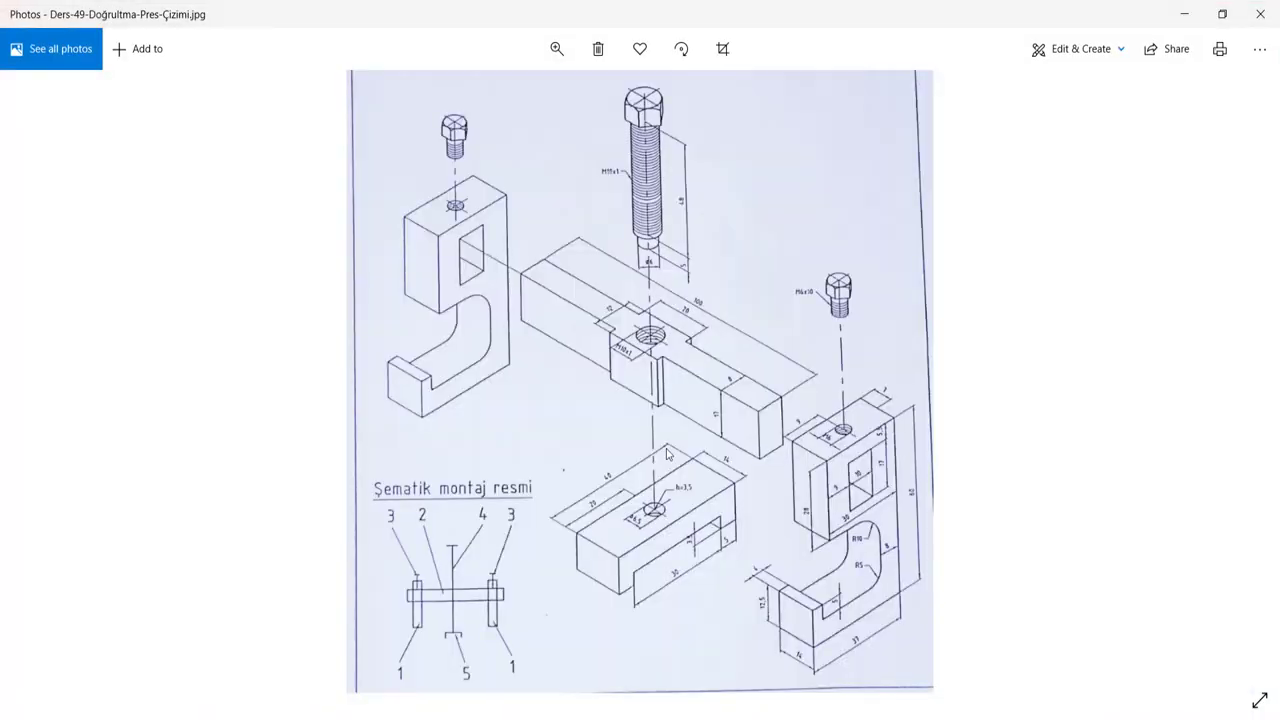
{"action": "scroll", "coordinate": [648, 280], "scroll_direction": "up", "scroll_amount": 2}
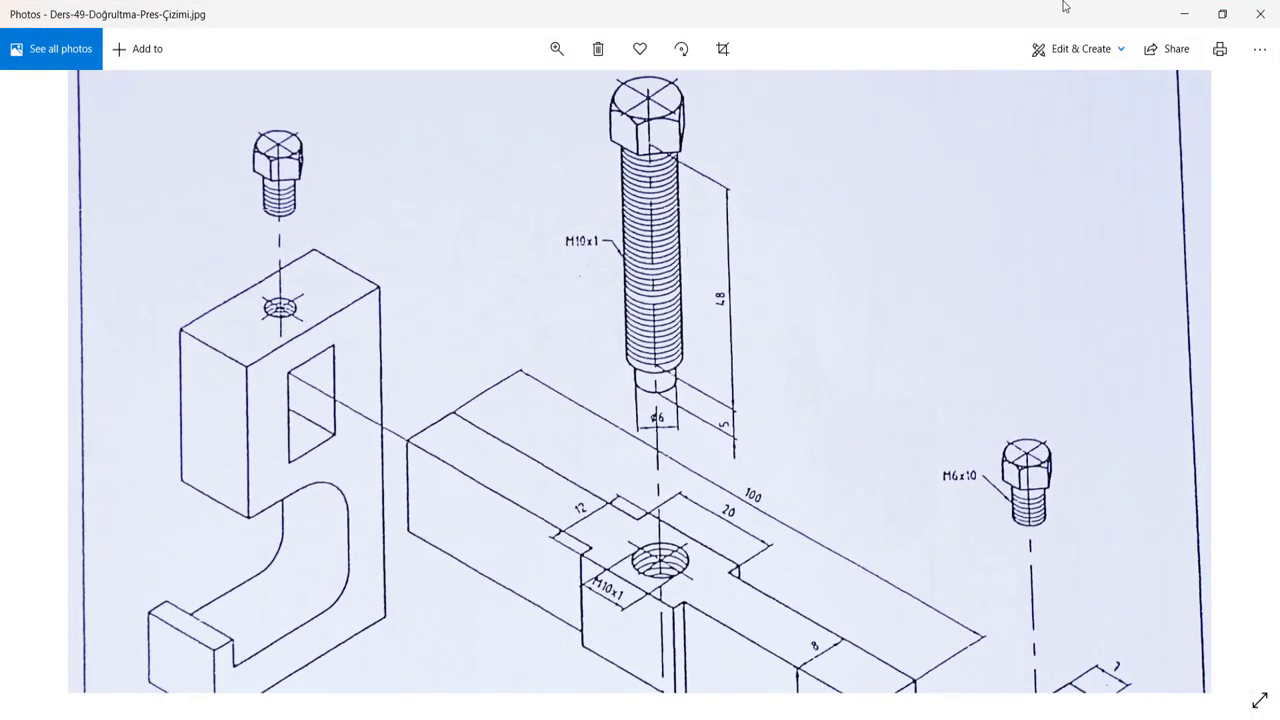
{"action": "left_click", "coordinate": [1197, 15]}
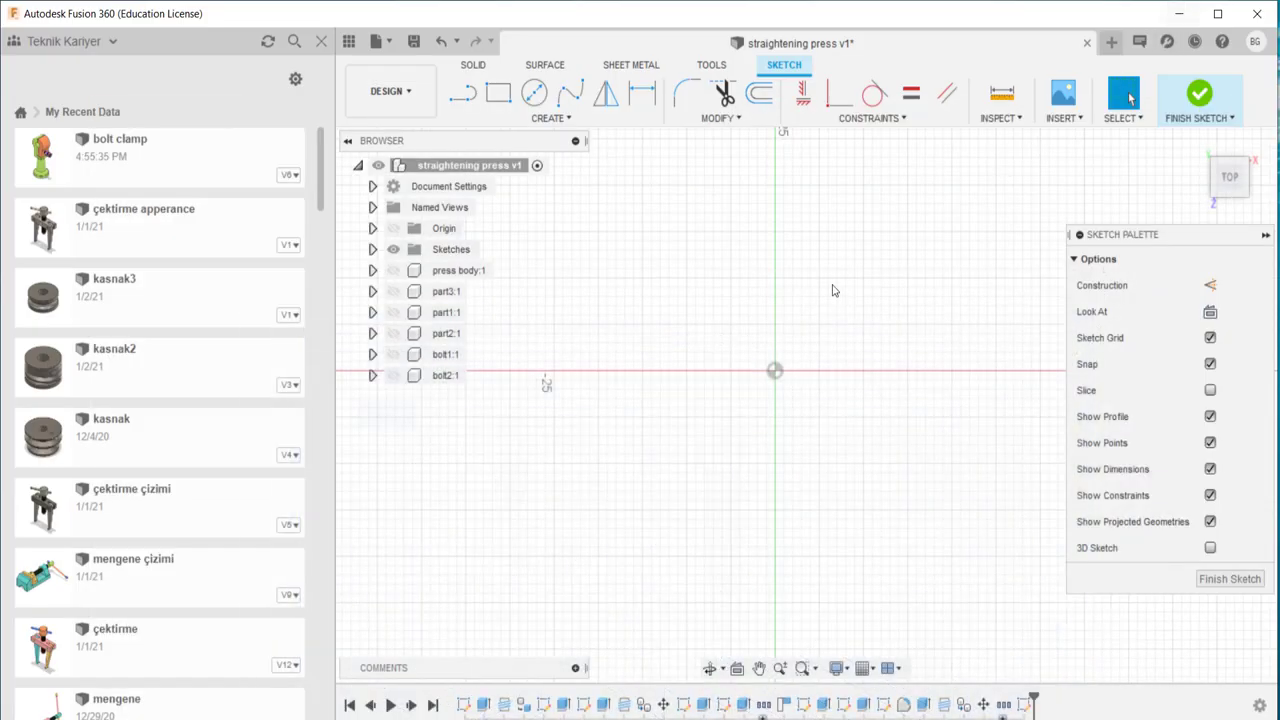
- Draw a 10 mm circle centred at the origin
{"action": "key", "text": "c"}
{"action": "left_click", "coordinate": [776, 371]}
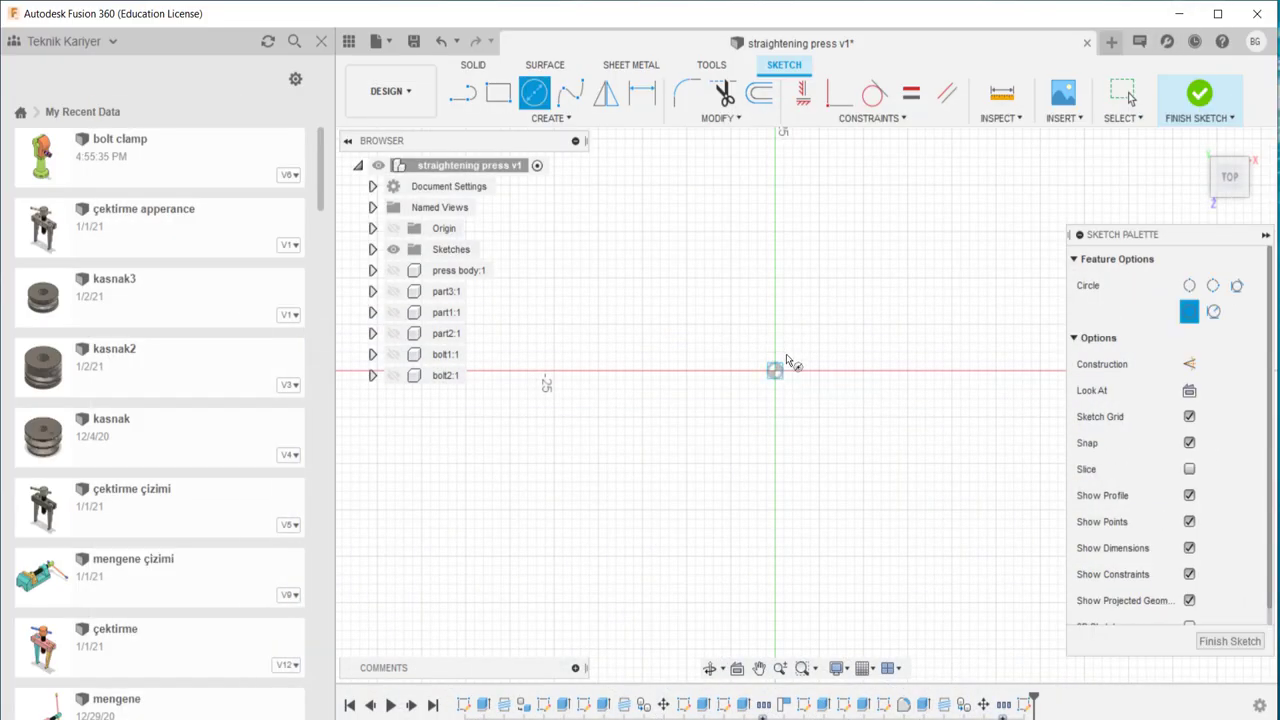
{"action": "type", "text": "10"}
{"action": "key", "text": "Return"}
{"action": "key", "text": "Escape"}
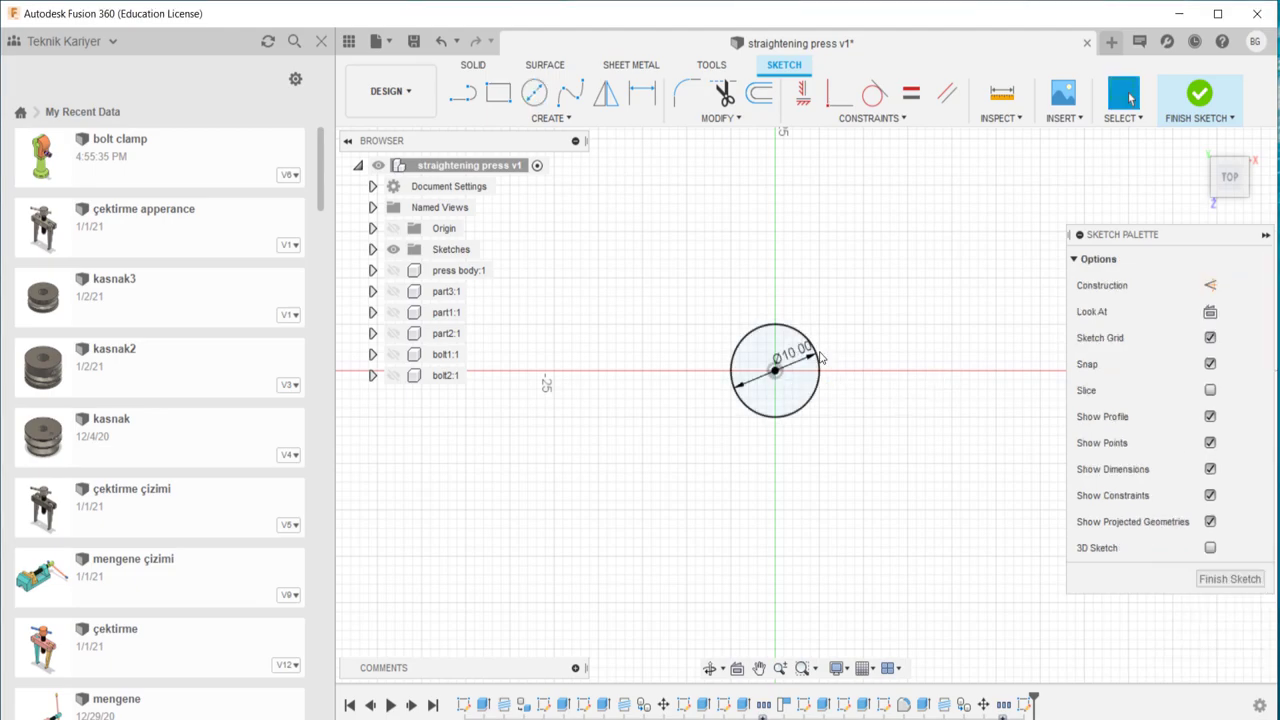
{"action": "middle_click_drag", "start_coordinate": [790, 343], "coordinate": [826, 317], "text": "shift"}
- Extrude the circle 4 mm into a new cylindrical body, Body7
{"action": "key", "text": "e"}
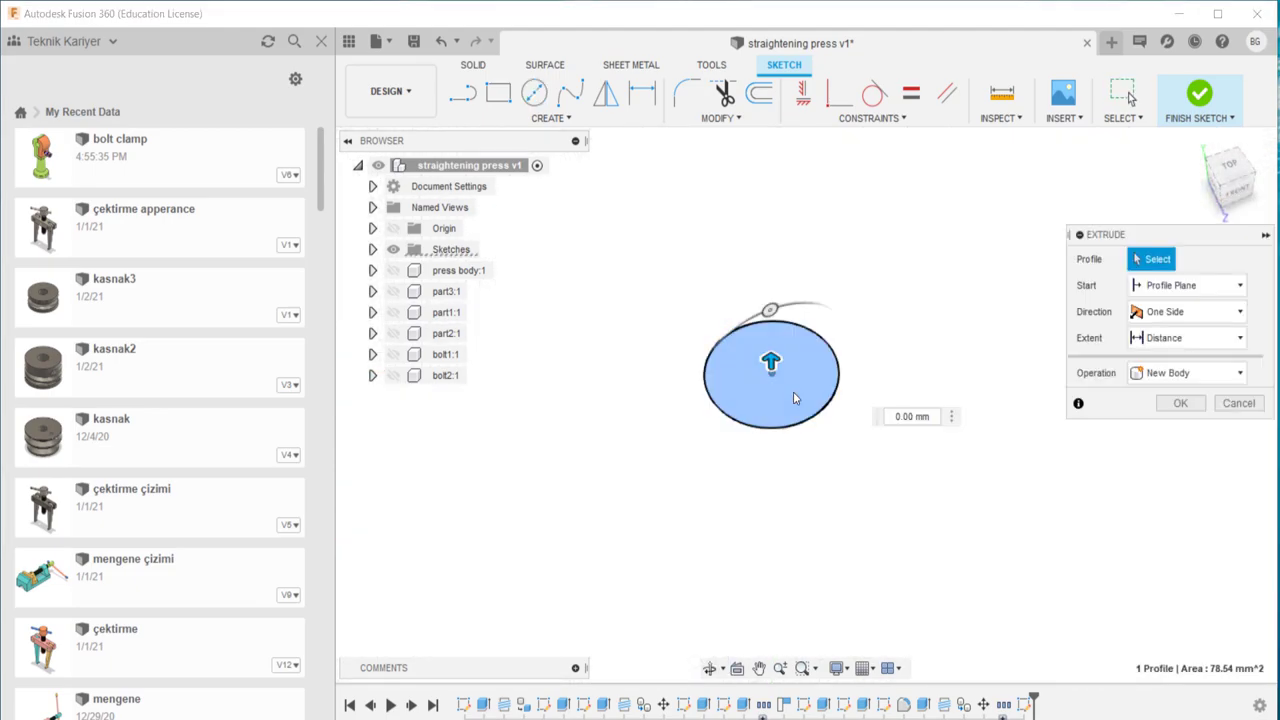
{"action": "left_click", "coordinate": [798, 375]}
{"action": "type", "text": "4"}
{"action": "key", "text": "Return"}
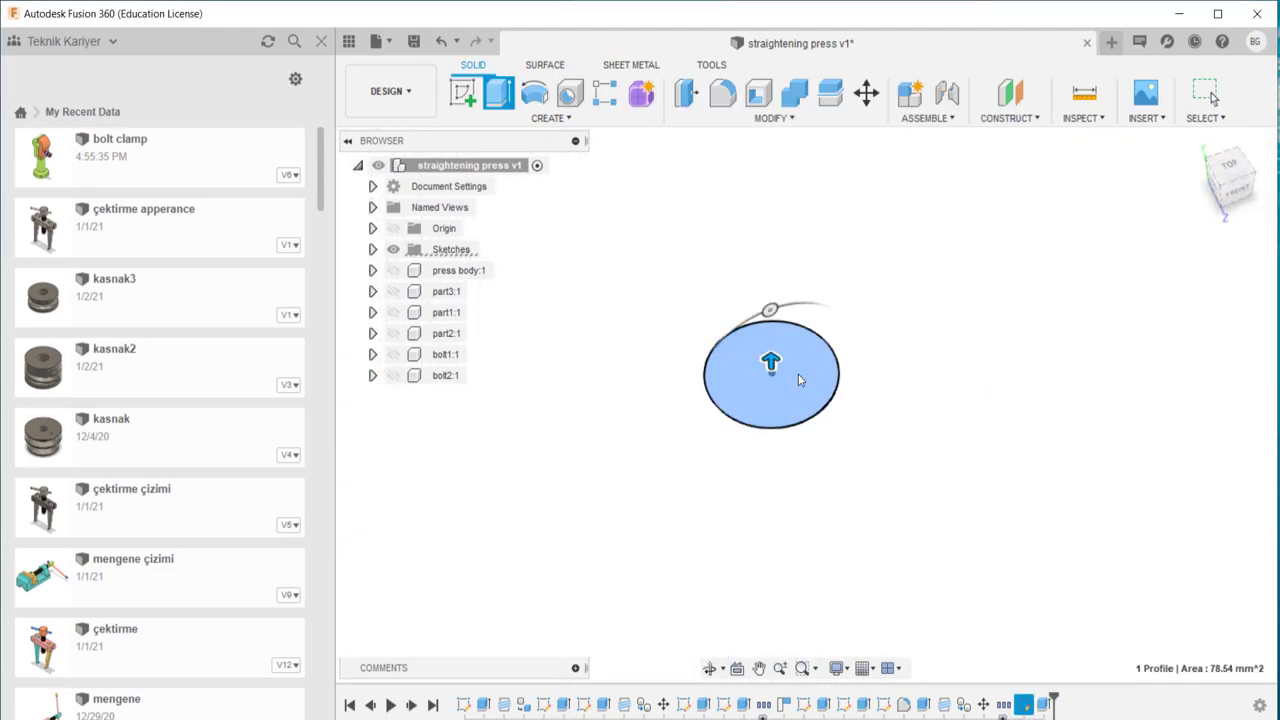
{"action": "middle_click_drag", "start_coordinate": [798, 374], "coordinate": [774, 482], "text": "shift"}
- Sketch a 4 mm circle centred on the cylinder's bottom face
{"action": "left_click", "coordinate": [774, 484]}
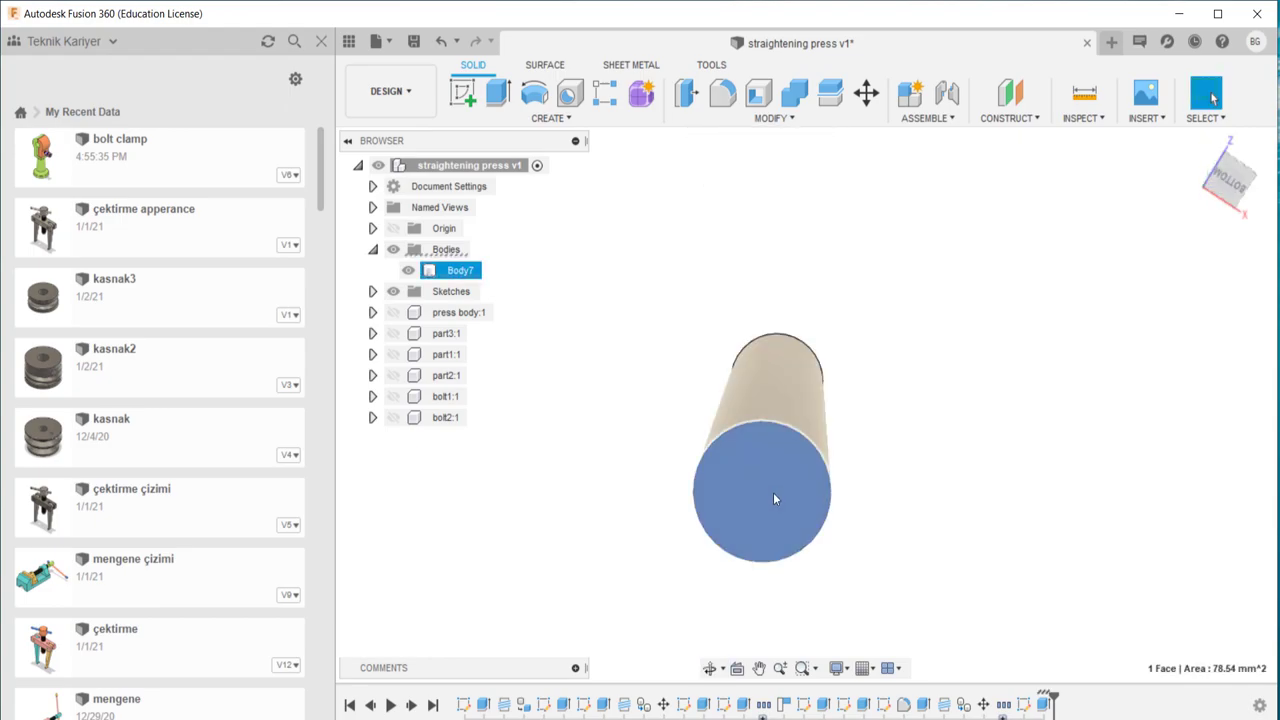
{"action": "key", "text": "c"}
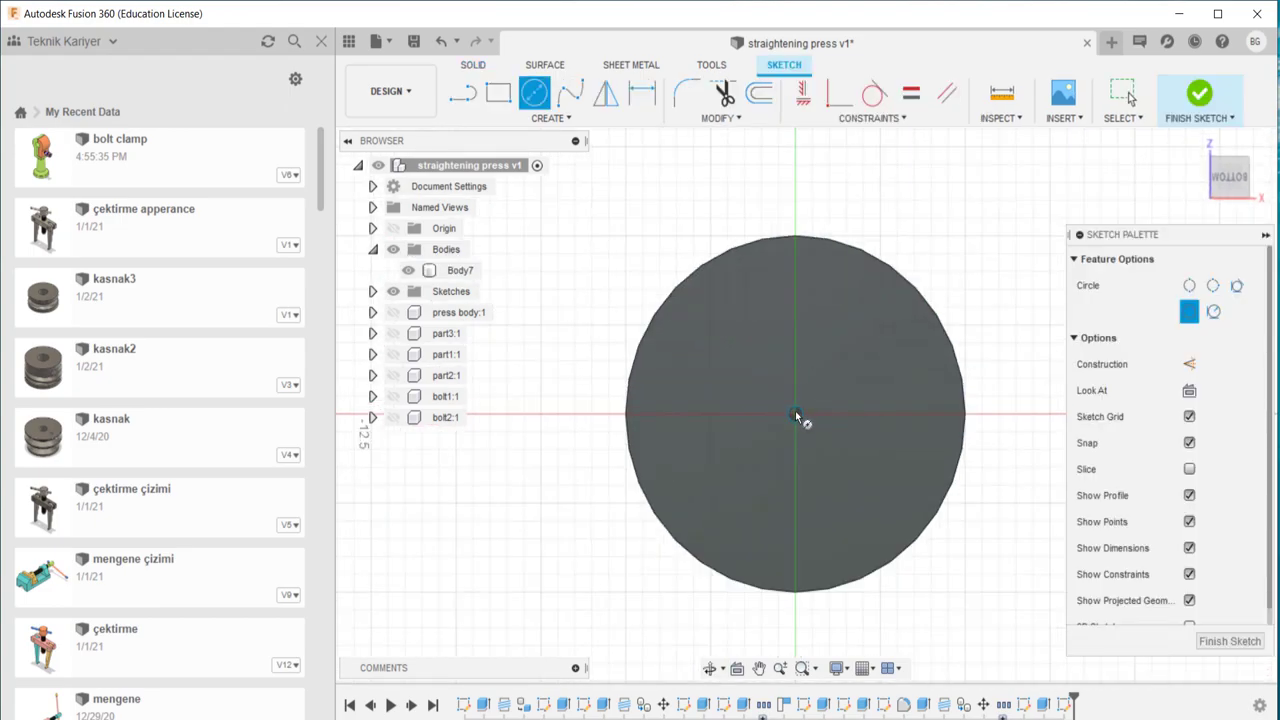
{"action": "left_click", "coordinate": [797, 416]}
{"action": "type", "text": "4"}
{"action": "key", "text": "Return"}
{"action": "key", "text": "Escape"}
{"action": "mouse_move", "coordinate": [858, 406]}
{"action": "middle_mouse_down", "text": "shift"}
{"action": "mouse_move", "coordinate": [760, 497]}
{"action": "mouse_move", "coordinate": [797, 638]}
{"action": "mouse_move", "coordinate": [763, 354]}
{"action": "middle_mouse_up", "text": "shift"}
- Extrude the small circle 5 mm to form the narrower neck
{"action": "key", "text": "e"}
{"action": "left_click", "coordinate": [760, 497]}
{"action": "type", "text": "5"}
{"action": "key", "text": "Return"}
- Start a circle centred on the cylinder's top face, consulting the DIN 931 bolt table
{"action": "left_click", "coordinate": [768, 265]}
{"action": "key", "text": "s"}
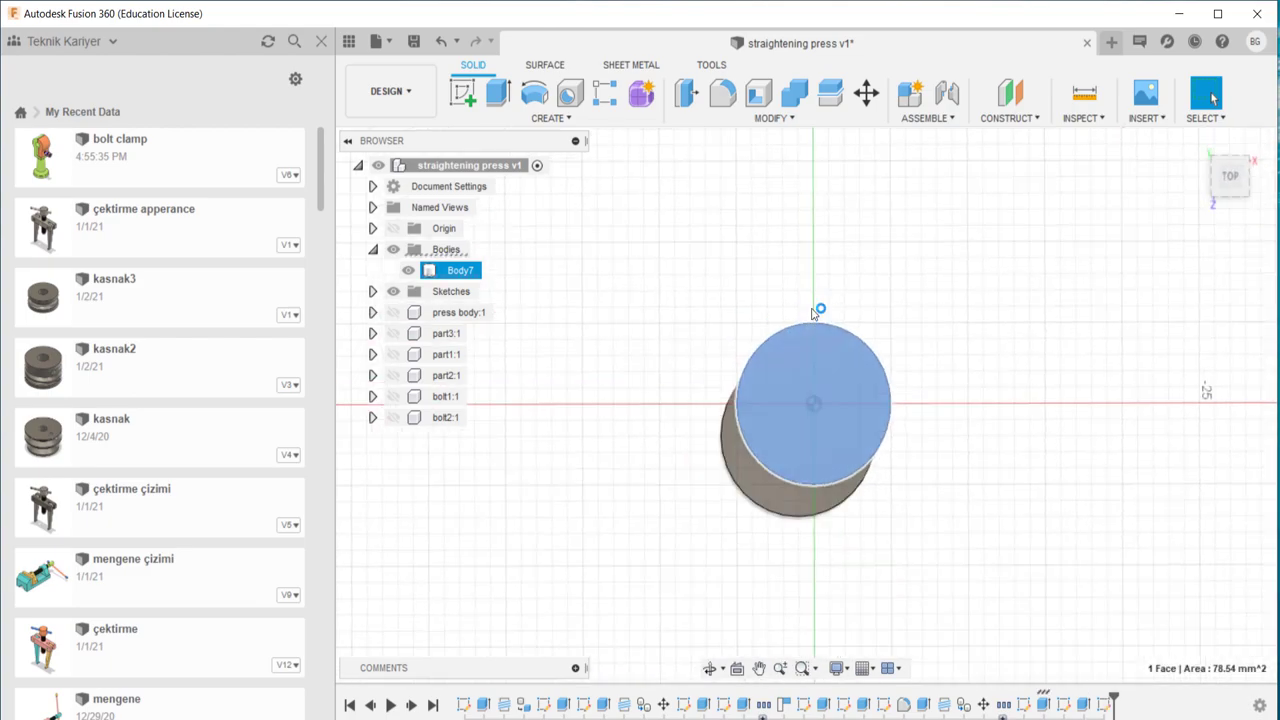
{"action": "left_click", "coordinate": [815, 405]}
{"action": "key", "text": "c"}
{"action": "left_click", "coordinate": [812, 410]}
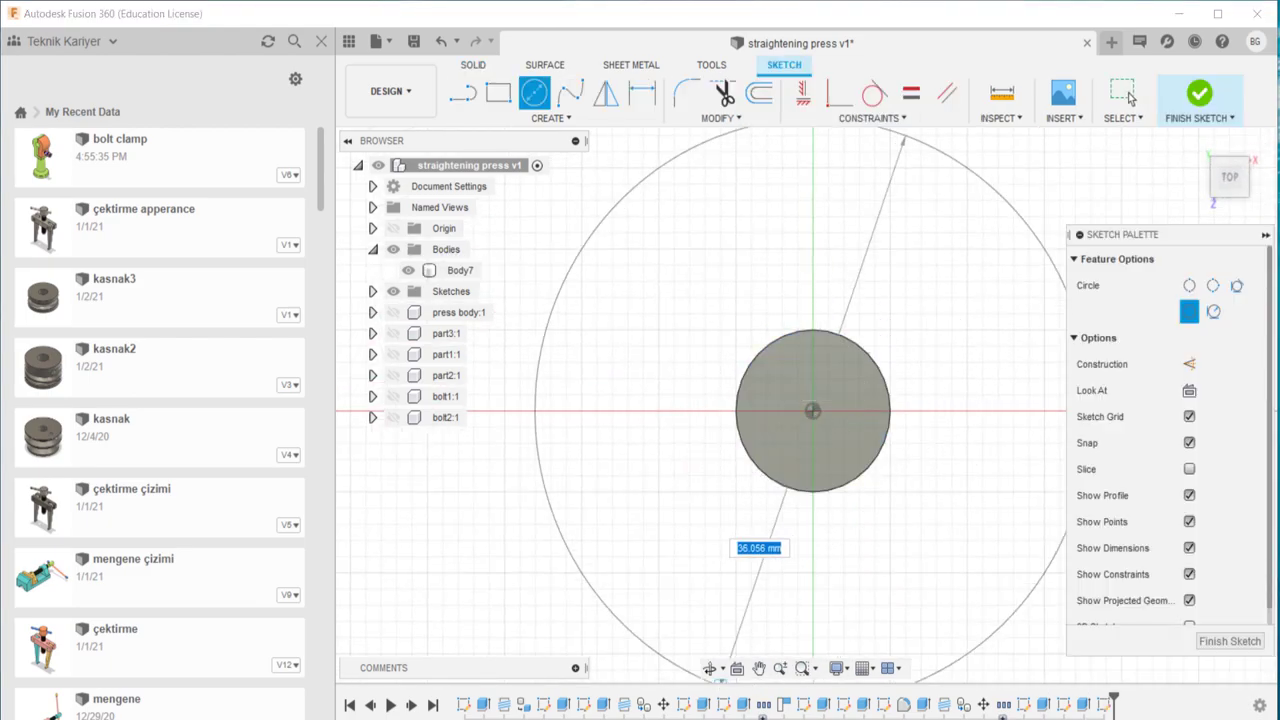
{"action": "left_click", "coordinate": [637, 655]}
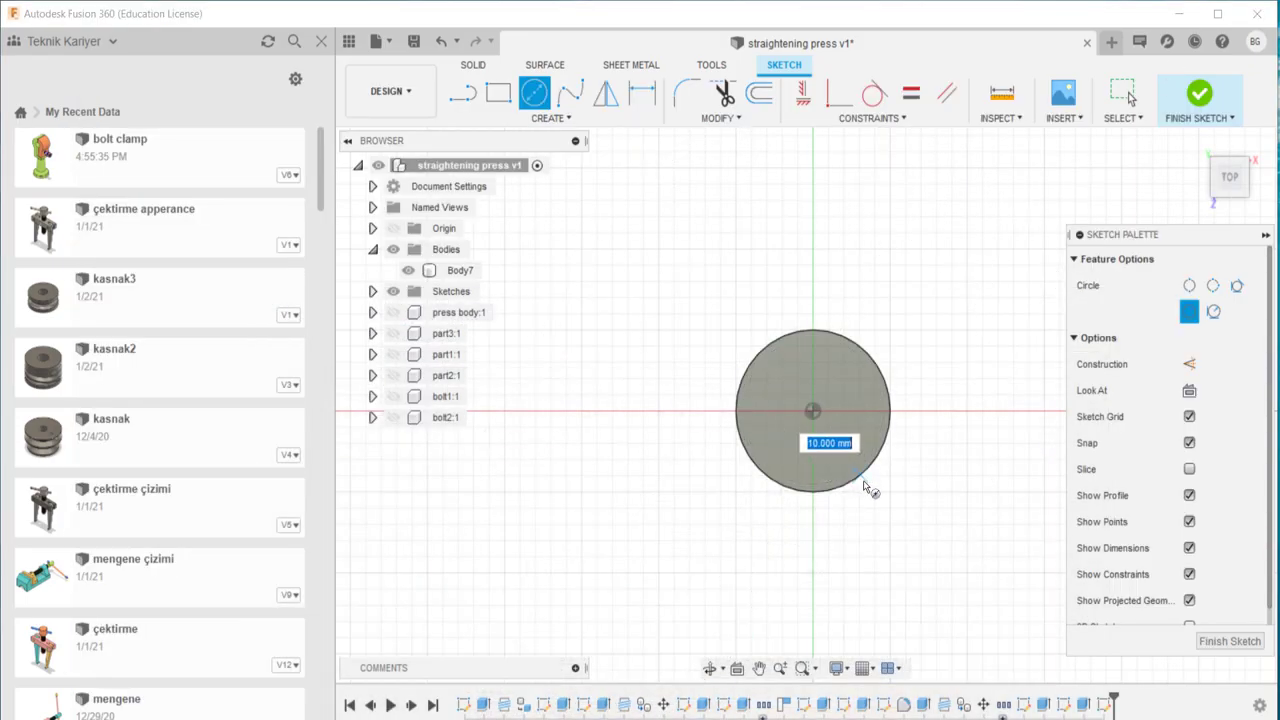
- Enter 18.90 mm as the bolt head circle diameter
{"action": "key", "text": "Return"}
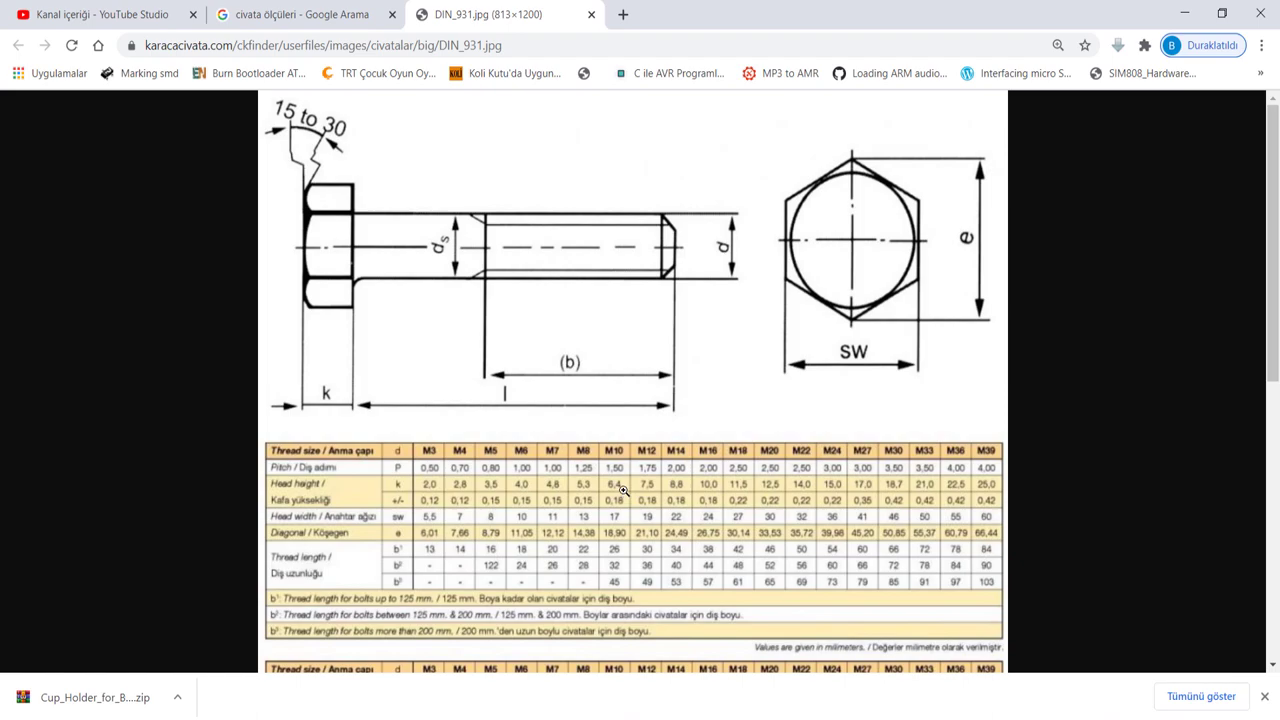
- Extrude the ring and inner circle 6 mm as a Join to form the disc head
{"action": "left_click", "coordinate": [1201, 7]}
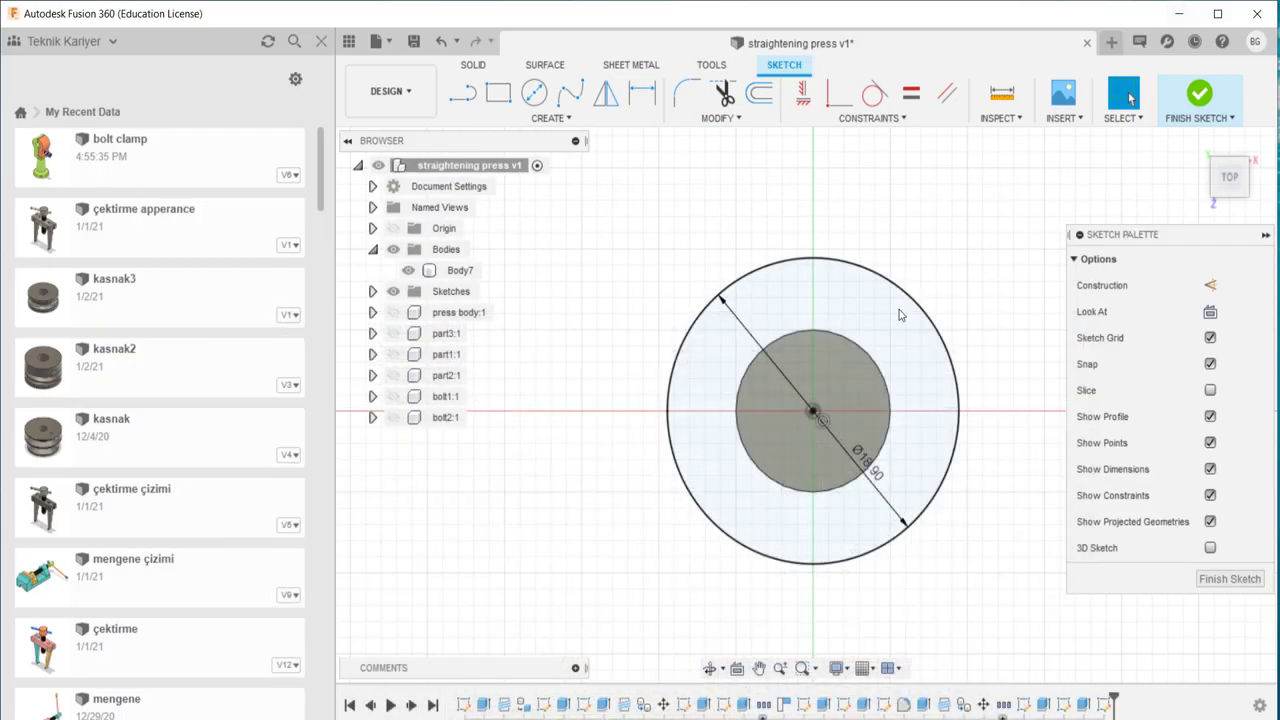
{"action": "middle_click_drag", "start_coordinate": [891, 457], "coordinate": [886, 453], "text": "shift"}
{"action": "key", "text": "e"}
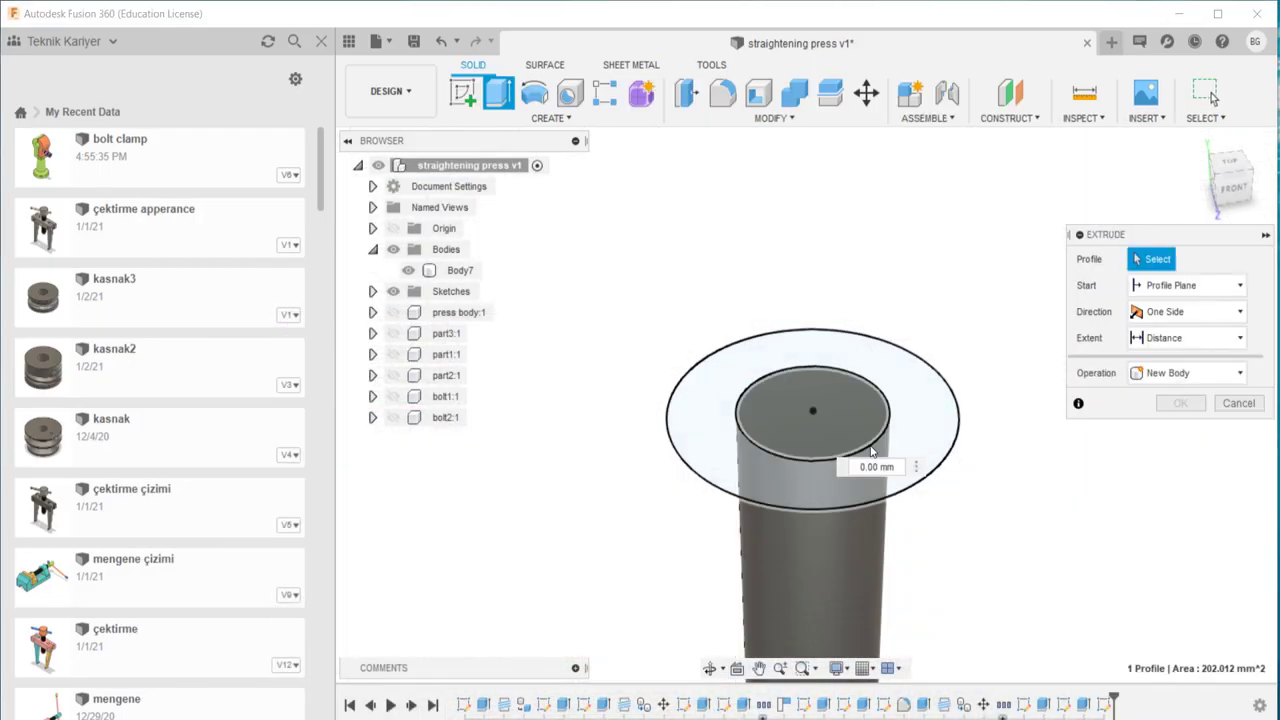
{"action": "left_click", "coordinate": [886, 453]}
{"action": "left_click", "coordinate": [884, 400]}
{"action": "type", "text": "6.4"}
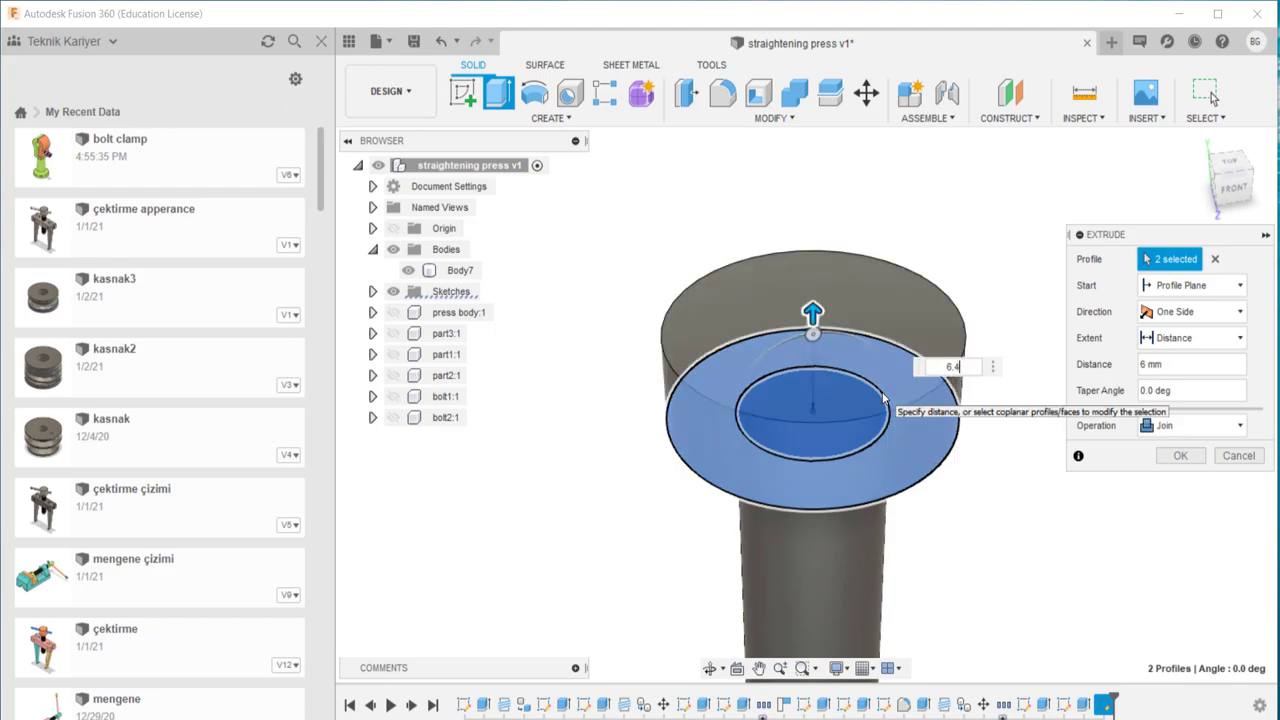
{"action": "key", "text": "Return"}
{"action": "middle_click_drag", "start_coordinate": [884, 397], "coordinate": [884, 376], "text": "shift"}
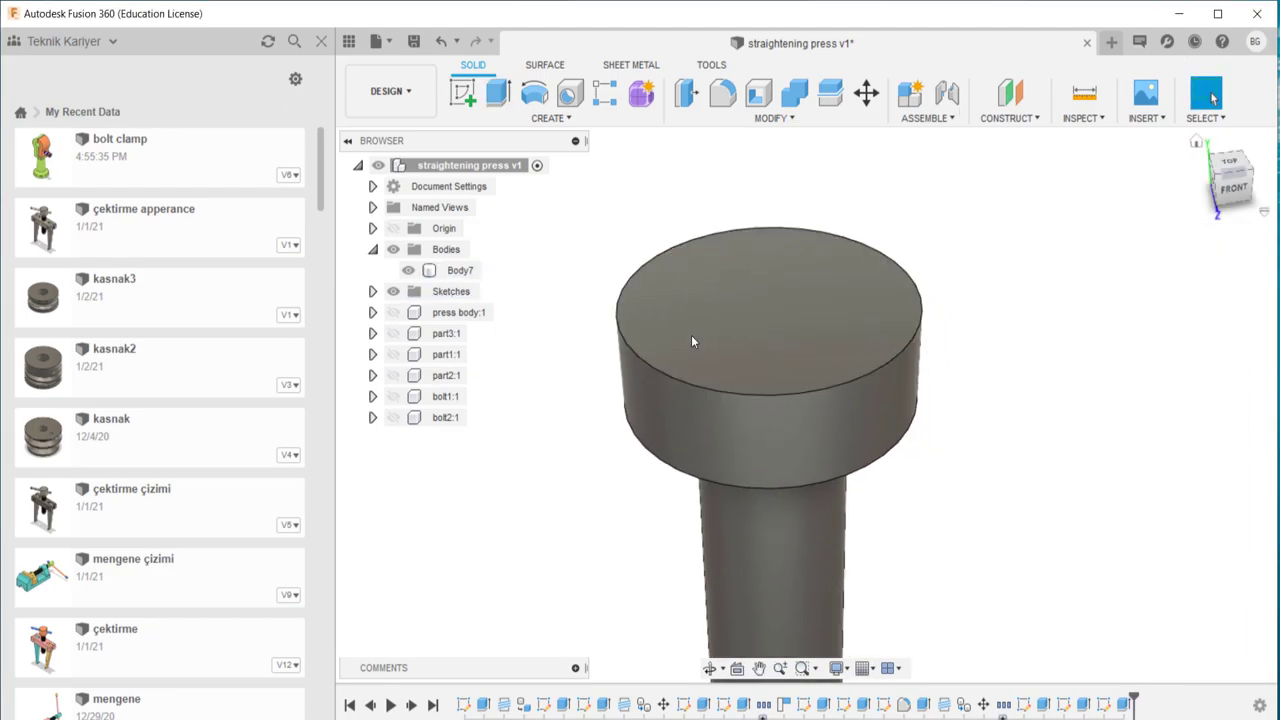
- Start a new sketch on the head's top face
{"action": "left_click", "coordinate": [462, 93]}
{"action": "left_click", "coordinate": [695, 310]}
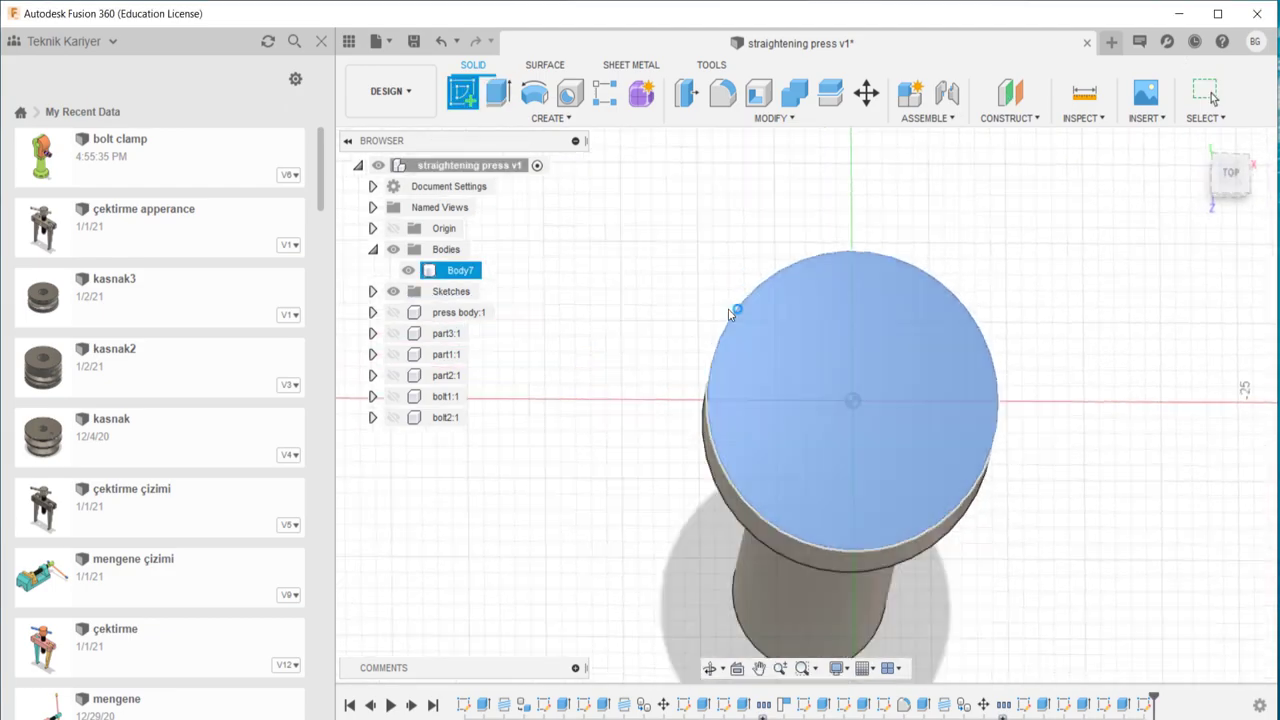
{"action": "left_click", "coordinate": [508, 119]}
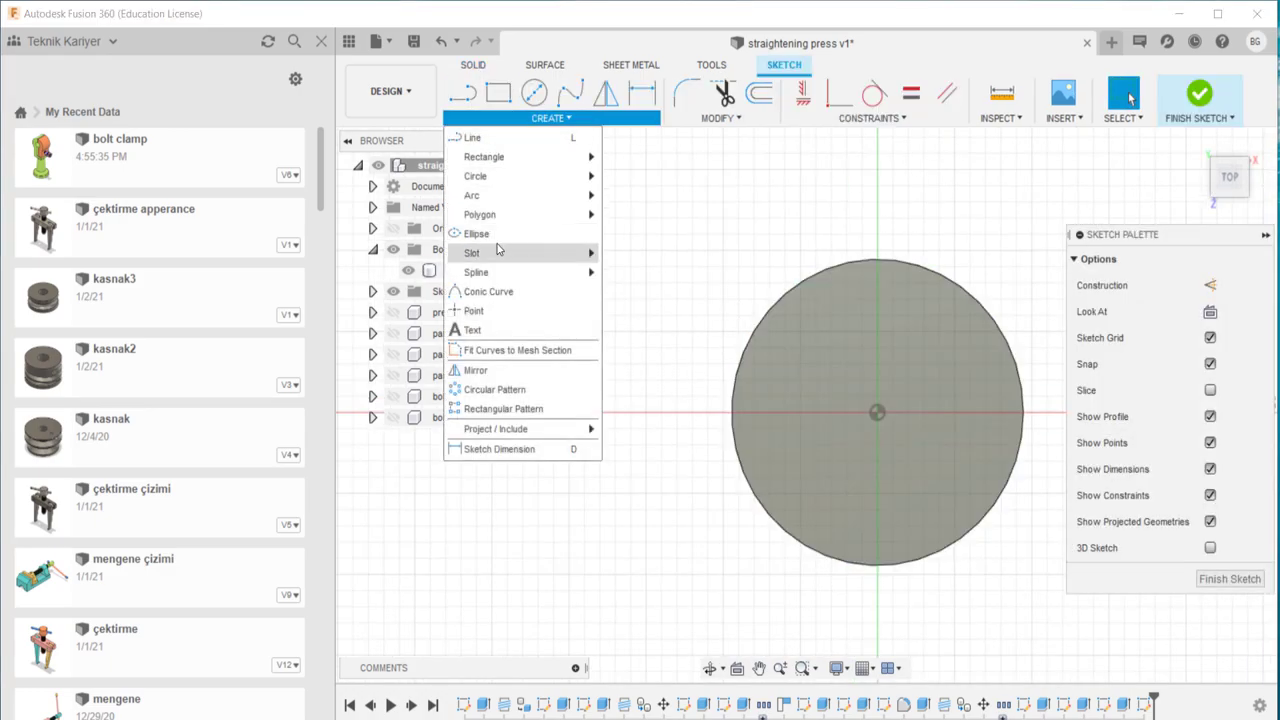
- Sketch an inscribed hexagon centred at the origin with a corner on the head's circle
{"action": "mouse_move", "coordinate": [480, 214]}
{"action": "left_click", "coordinate": [653, 236]}
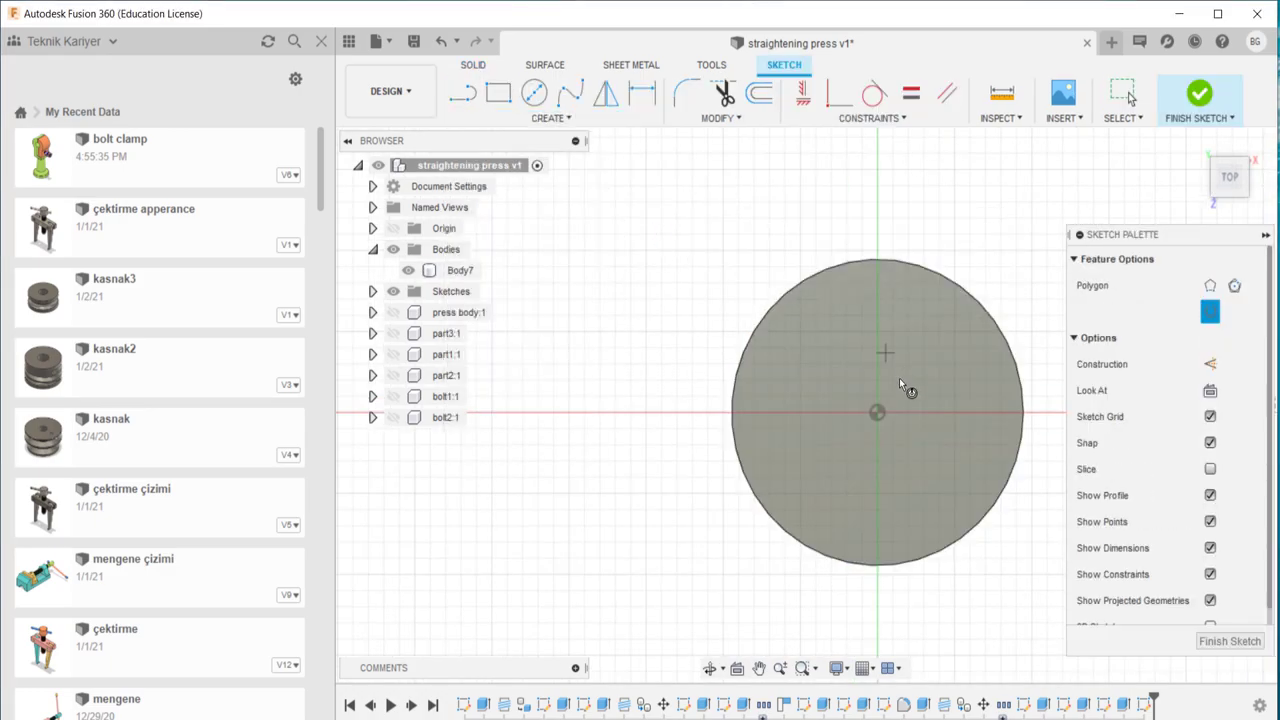
{"action": "left_click", "coordinate": [878, 411]}
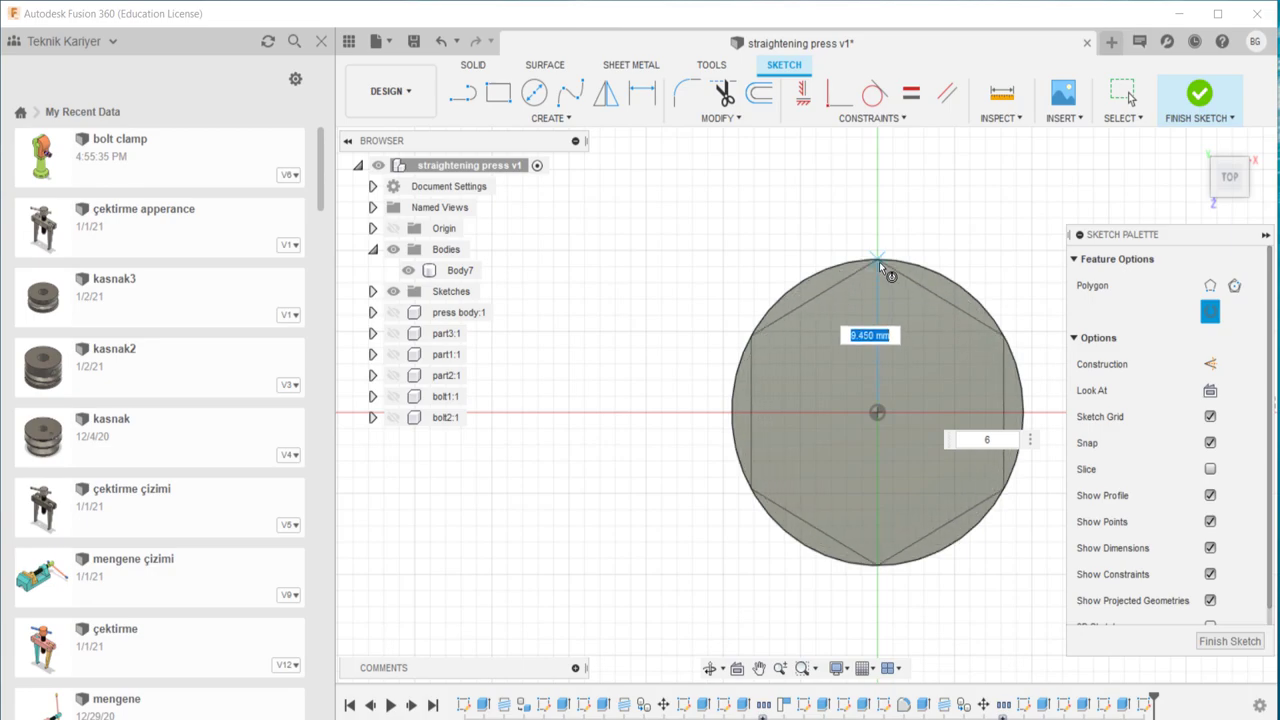
{"action": "left_click", "coordinate": [879, 262]}
{"action": "middle_click_drag", "start_coordinate": [965, 263], "coordinate": [775, 262]}
{"action": "scroll", "coordinate": [773, 262], "scroll_direction": "up", "scroll_amount": 2}
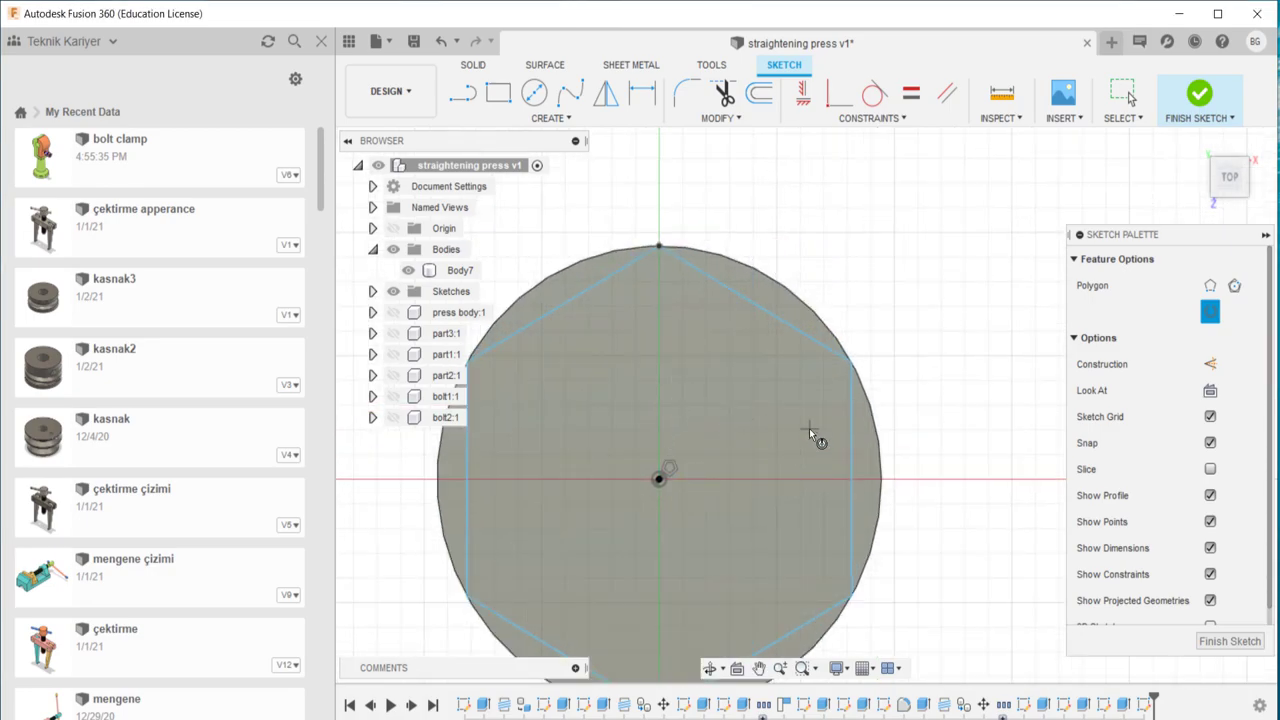
- Project the head's circular edge into the sketch and finish the sketch
{"action": "key", "text": "p"}
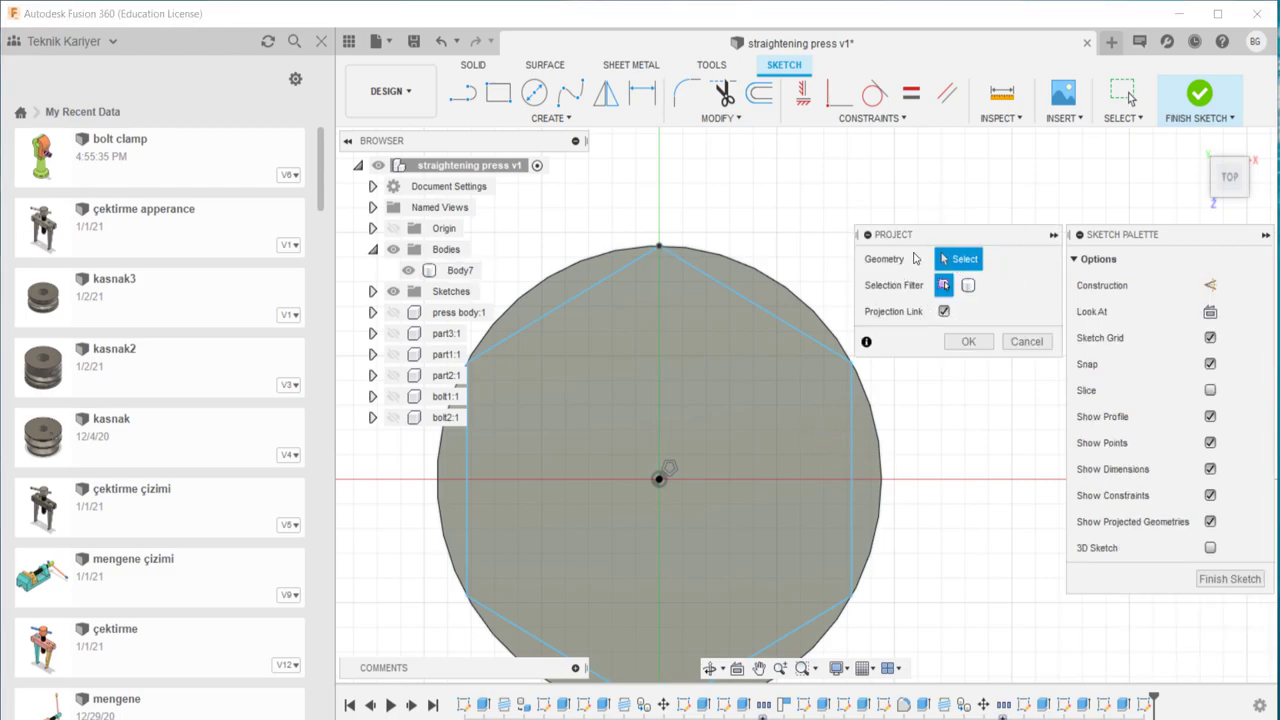
{"action": "left_click", "coordinate": [839, 350]}
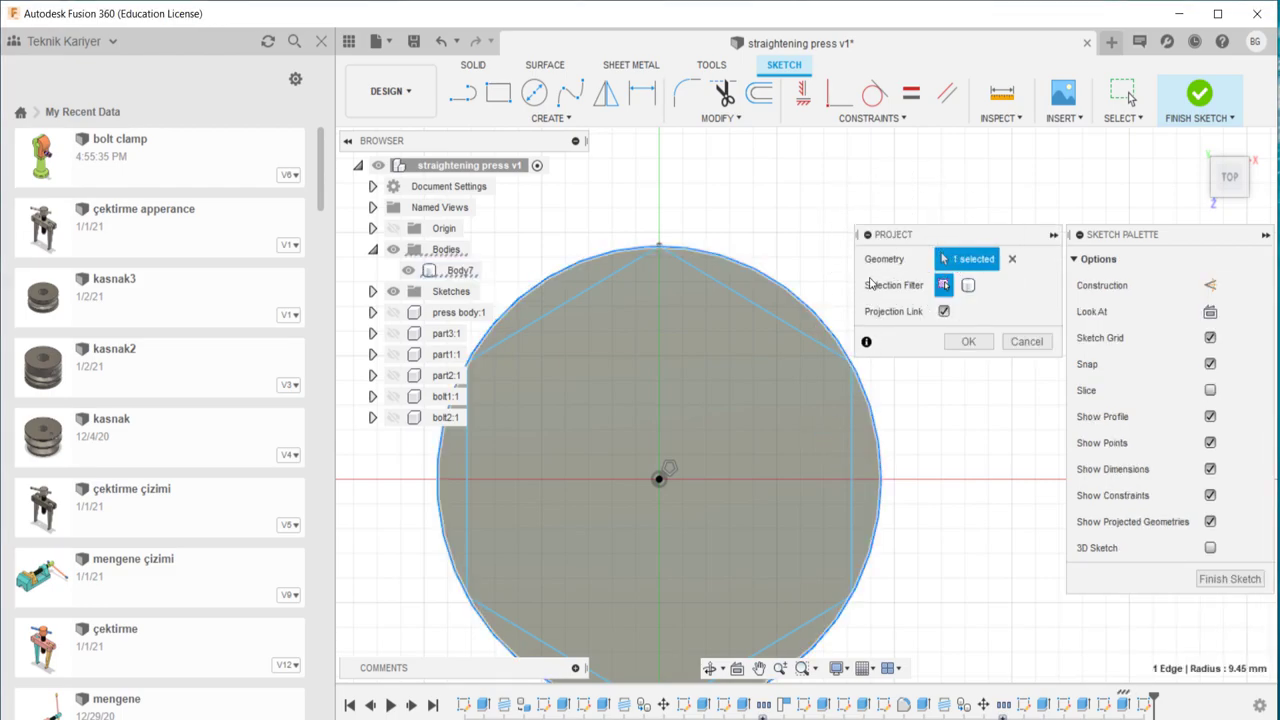
{"action": "key", "text": "Return"}
{"action": "middle_click_drag", "start_coordinate": [863, 358], "coordinate": [769, 277], "text": "shift"}
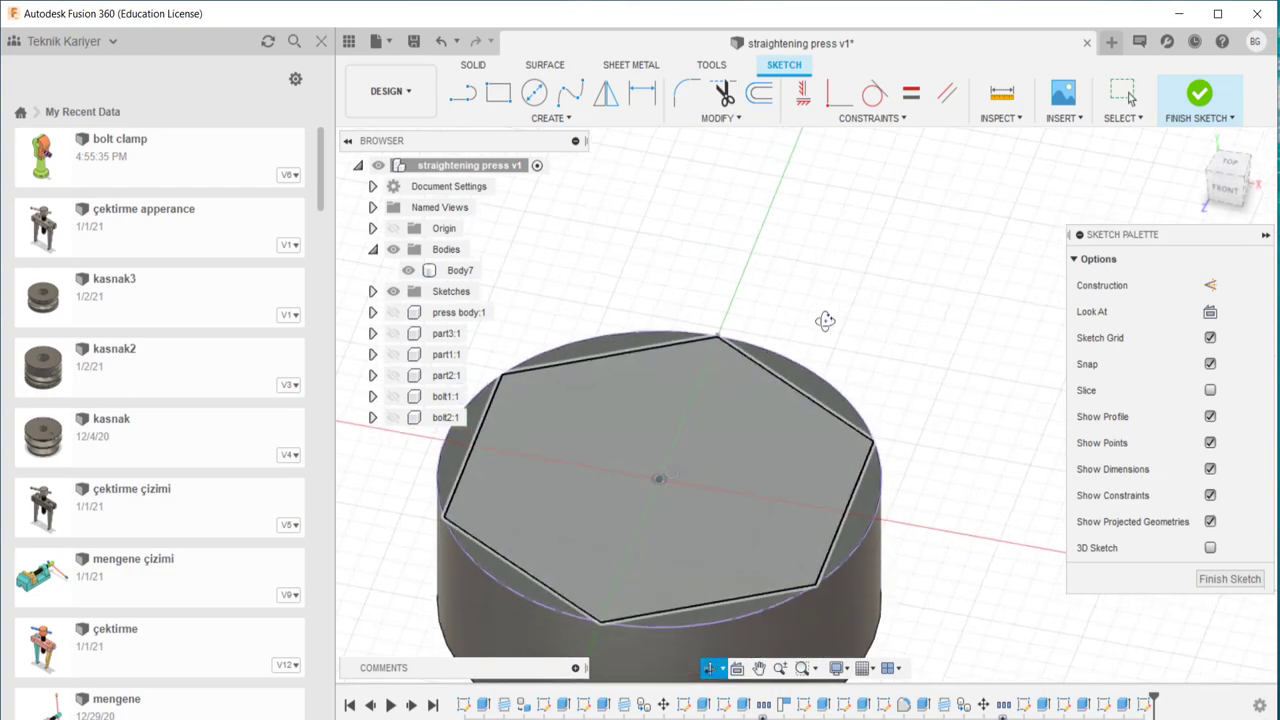
{"action": "left_click", "coordinate": [1199, 93]}
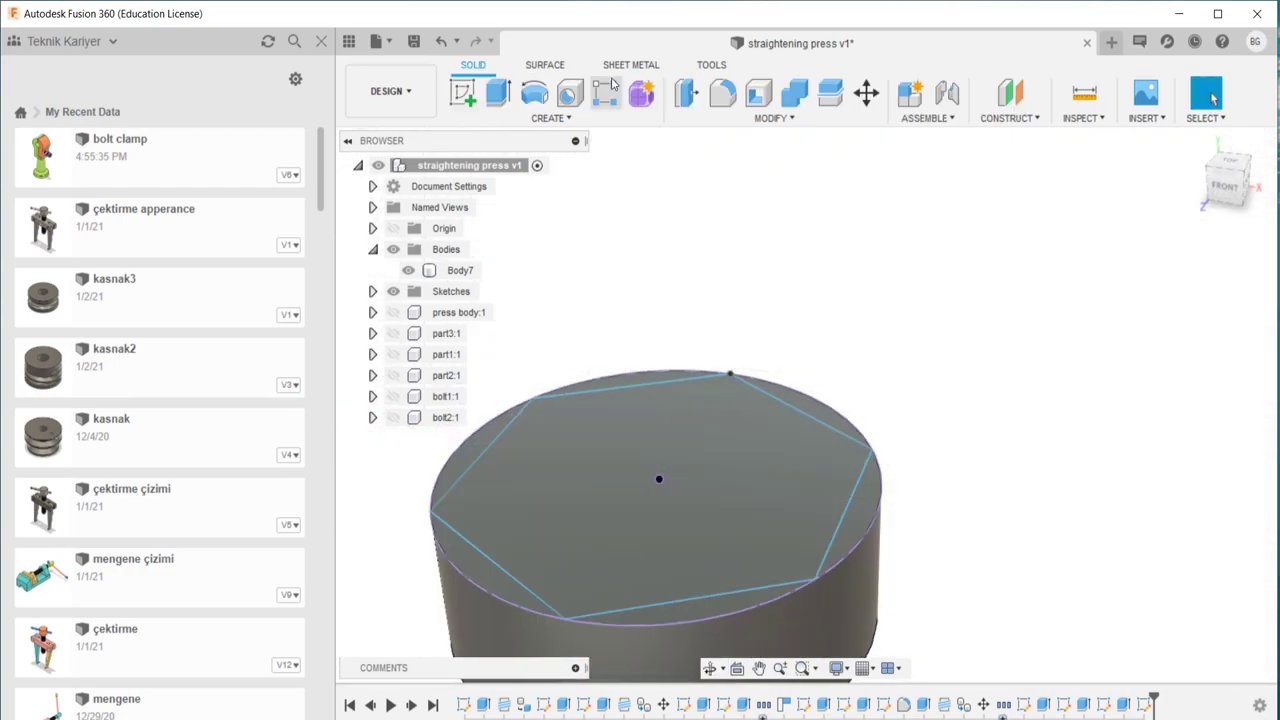
- Begin a fillet on the head's top edge, then cancel it
{"action": "left_click", "coordinate": [738, 93]}
{"action": "left_click", "coordinate": [877, 517]}
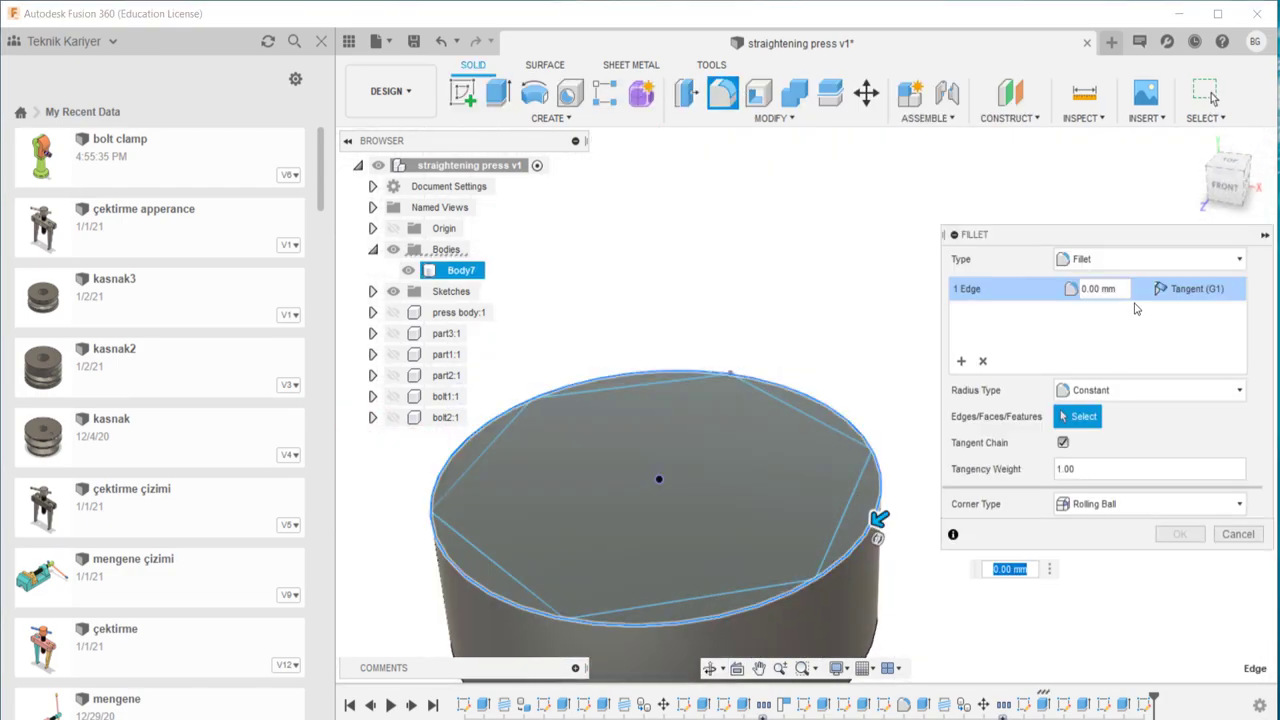
{"action": "key", "text": "Escape"}
{"action": "middle_click_drag", "start_coordinate": [994, 289], "coordinate": [682, 437], "text": "shift"}
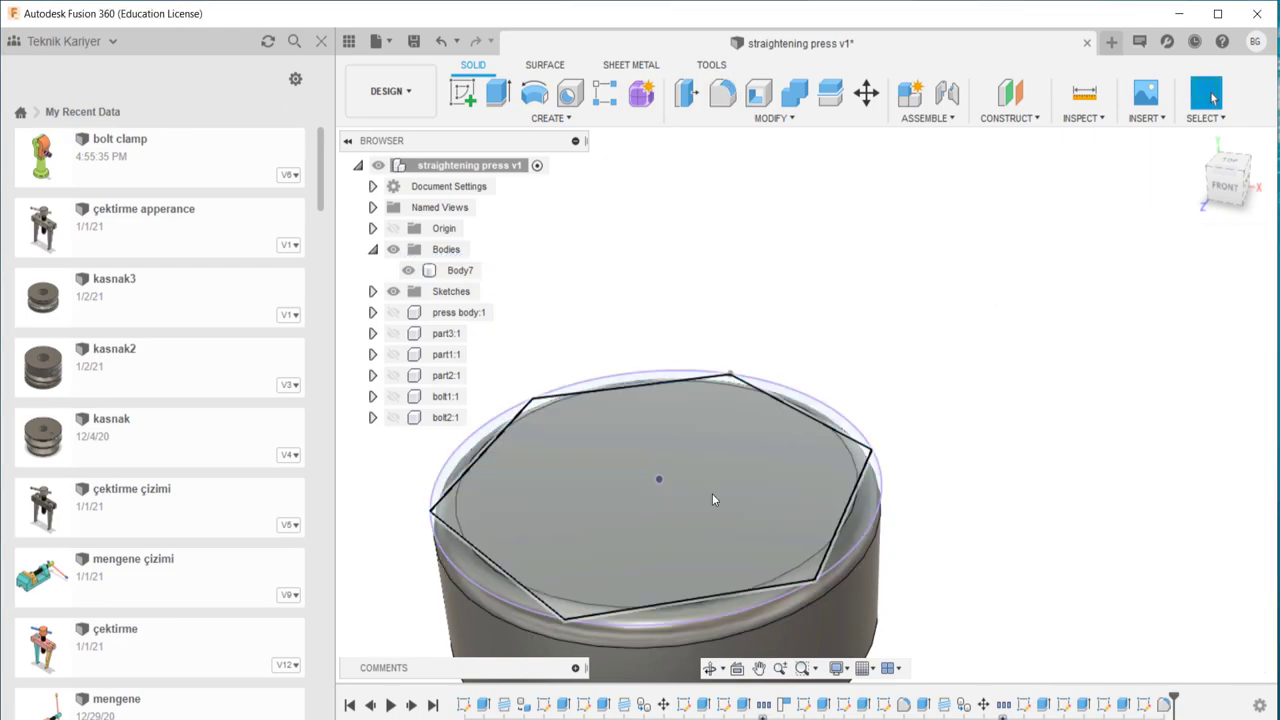
- Cut the six slivers outside the hexagon 14 mm down into the head
{"action": "key", "text": "e"}
{"action": "scroll", "coordinate": [816, 440], "scroll_direction": "down", "scroll_amount": 2}
{"action": "left_click", "coordinate": [812, 445]}
{"action": "left_click", "coordinate": [660, 538]}
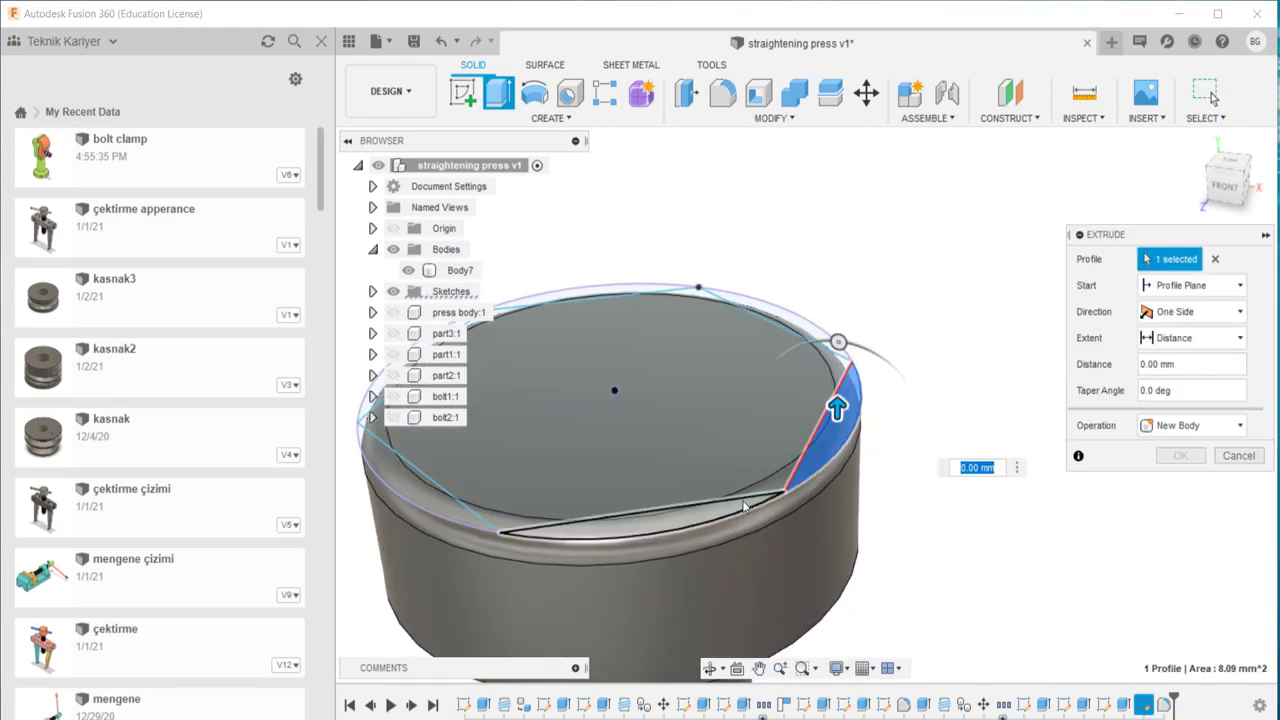
{"action": "left_click", "coordinate": [466, 478]}
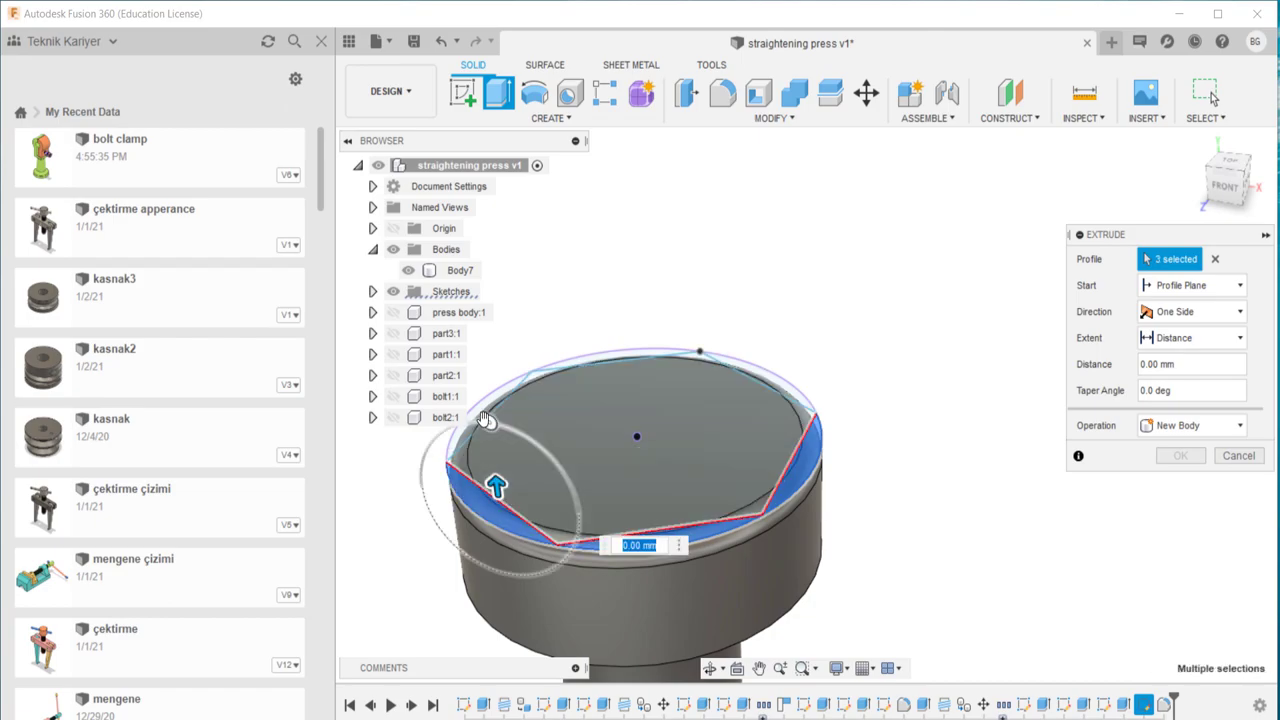
{"action": "left_click", "coordinate": [488, 420]}
{"action": "left_click", "coordinate": [615, 357]}
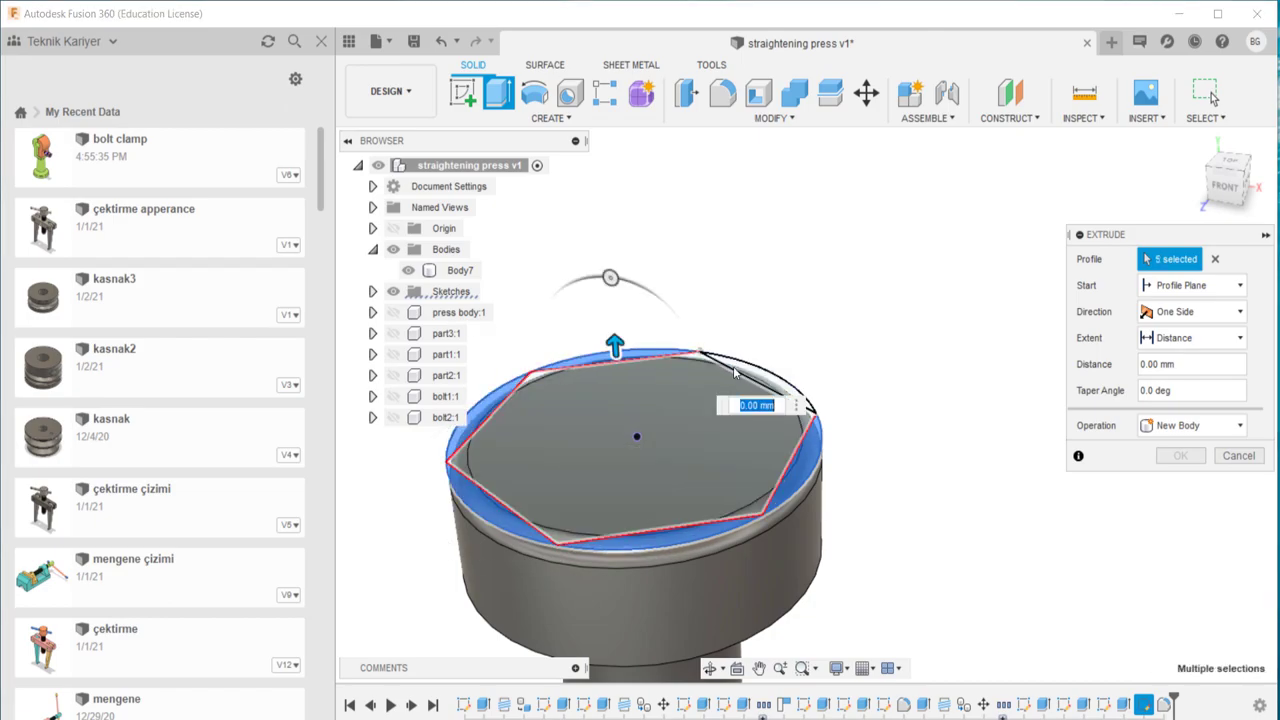
{"action": "left_click", "coordinate": [770, 368]}
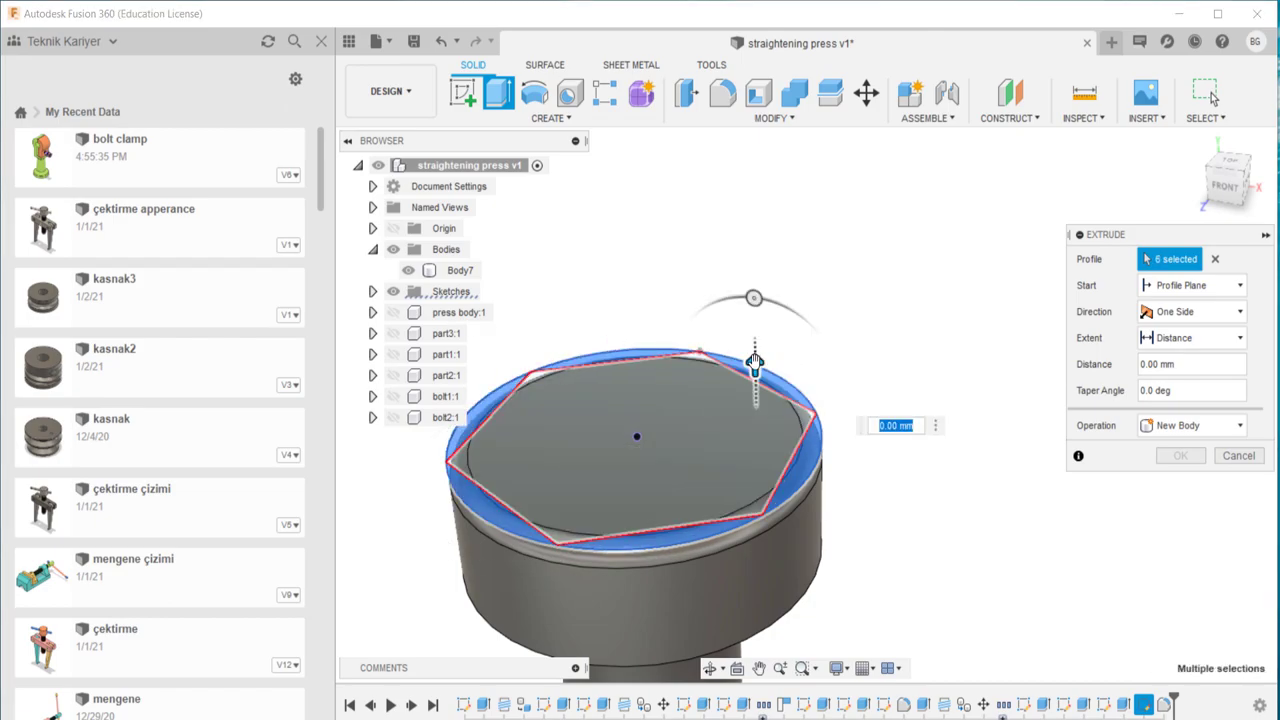
{"action": "left_click_drag", "start_coordinate": [754, 366], "coordinate": [785, 561]}
{"action": "key", "text": "Return"}
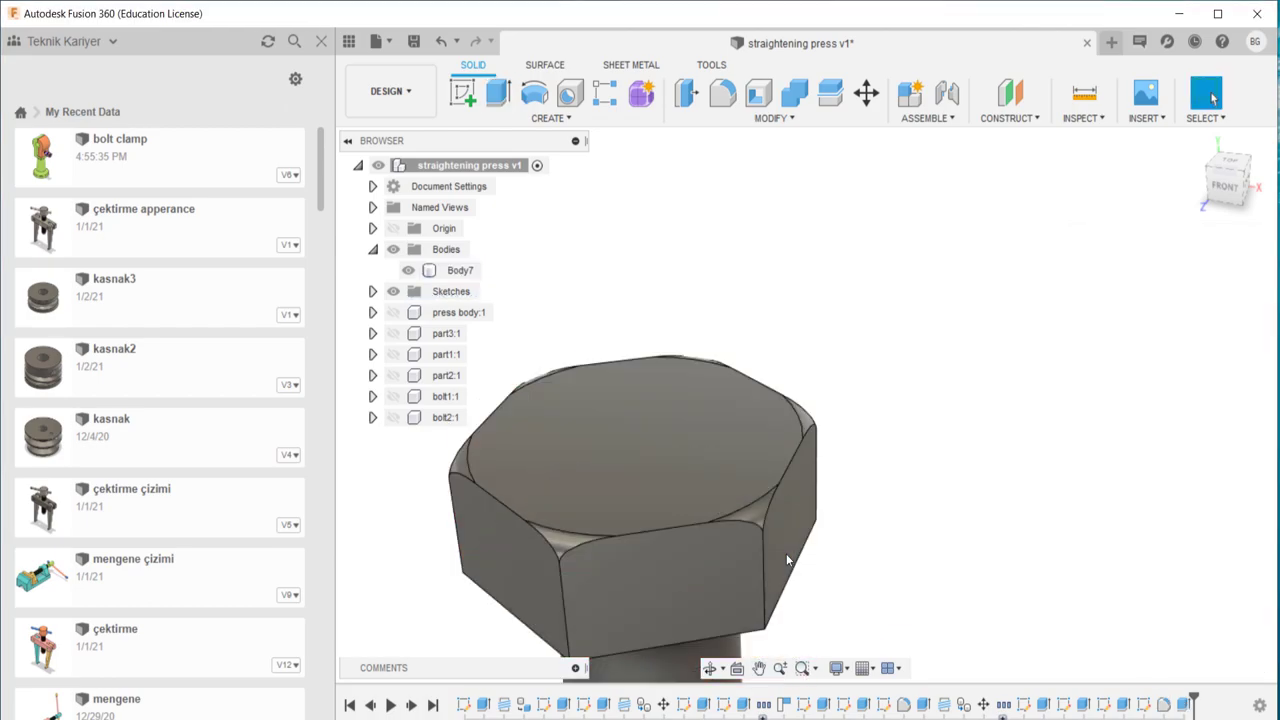
{"action": "mouse_move", "coordinate": [786, 553]}
{"action": "middle_mouse_down", "text": "shift"}
{"action": "mouse_move", "coordinate": [834, 385]}
{"action": "mouse_move", "coordinate": [705, 485]}
{"action": "mouse_move", "coordinate": [800, 521]}
{"action": "middle_mouse_up", "text": "shift"}
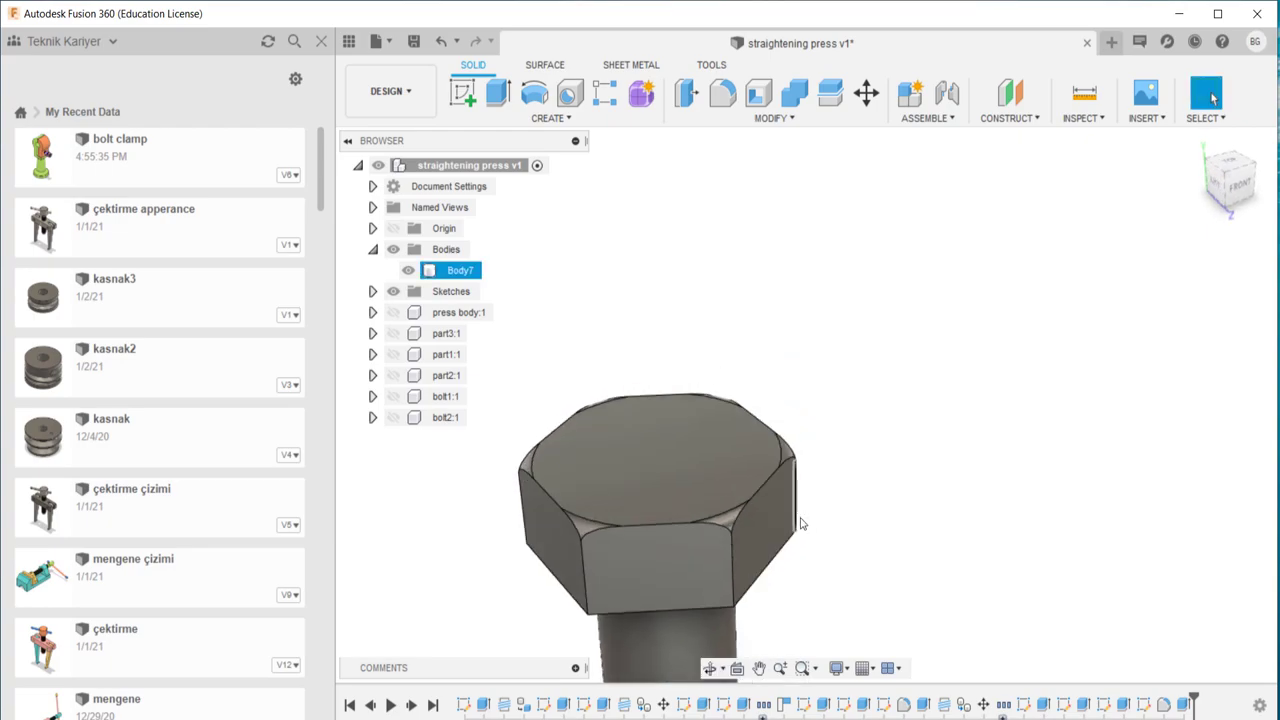
- Save the design and rename Body7 to 'bolt'
{"action": "key", "text": "ctrl+s"}
{"action": "left_click", "coordinate": [640, 412]}
{"action": "middle_click_drag", "start_coordinate": [640, 412], "coordinate": [792, 380], "text": "shift"}
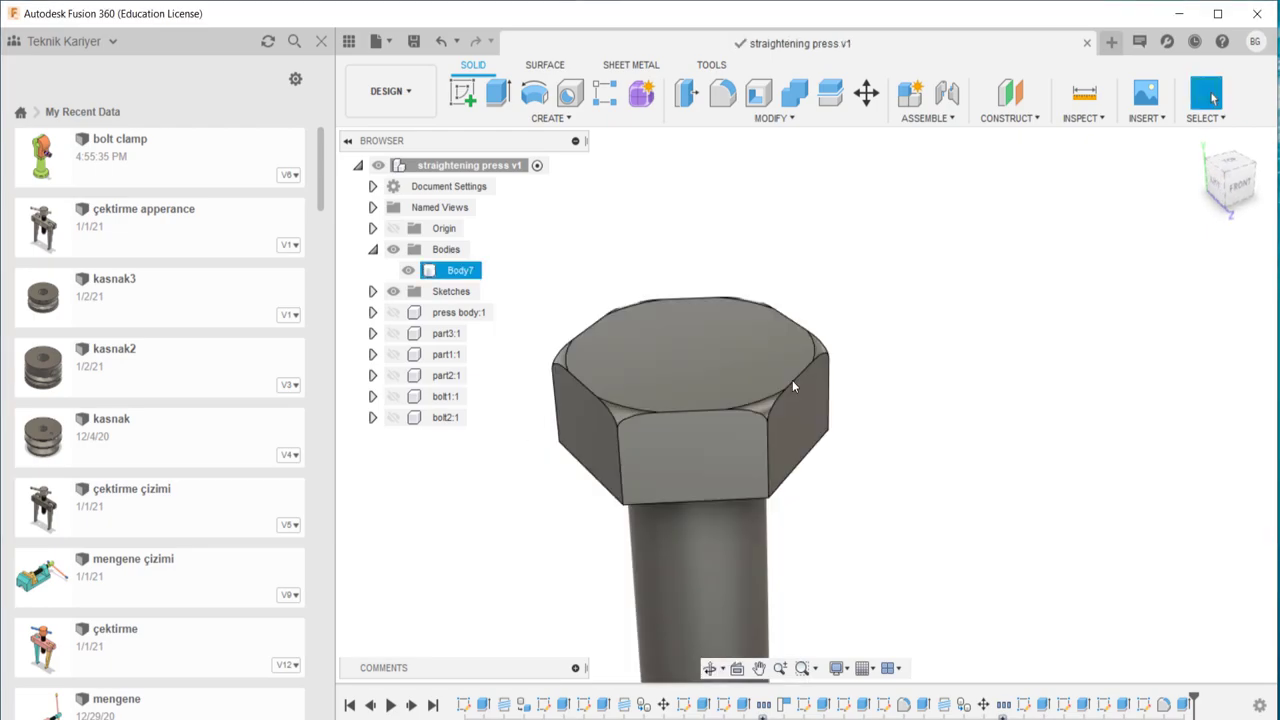
{"action": "double_click", "coordinate": [460, 270]}
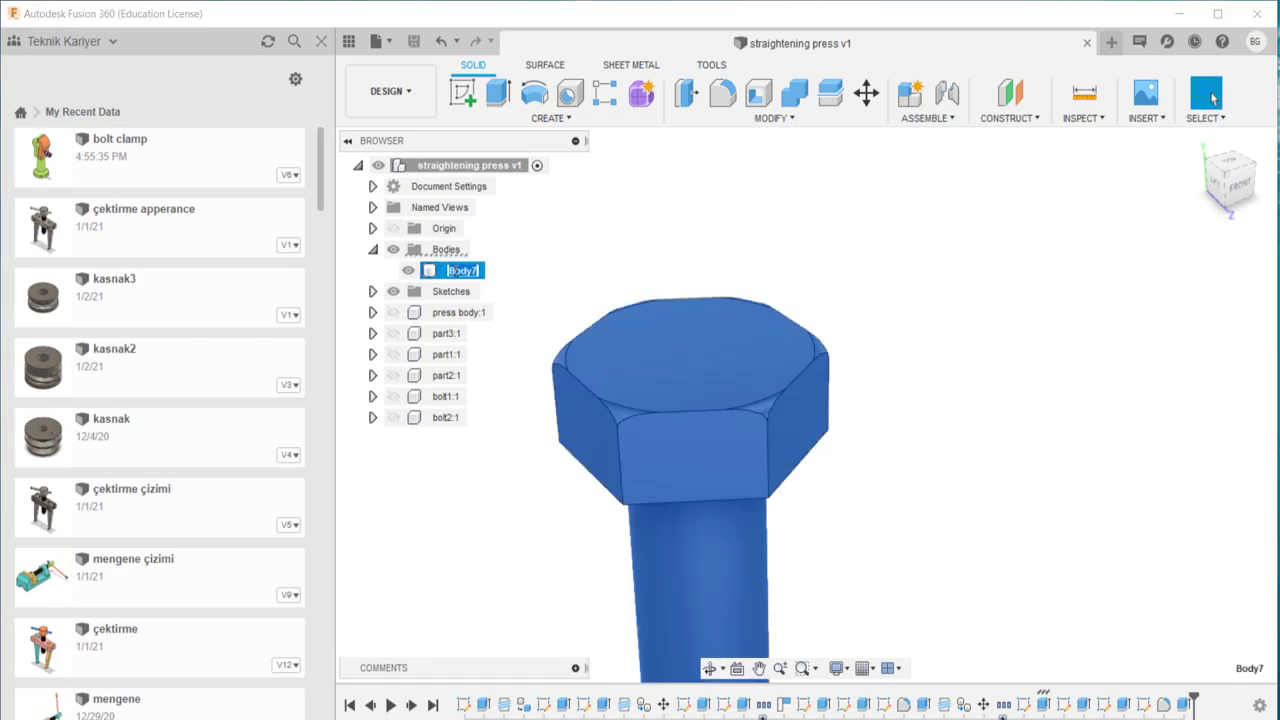
{"action": "type", "text": "bolt"}
{"action": "key", "text": "Return"}
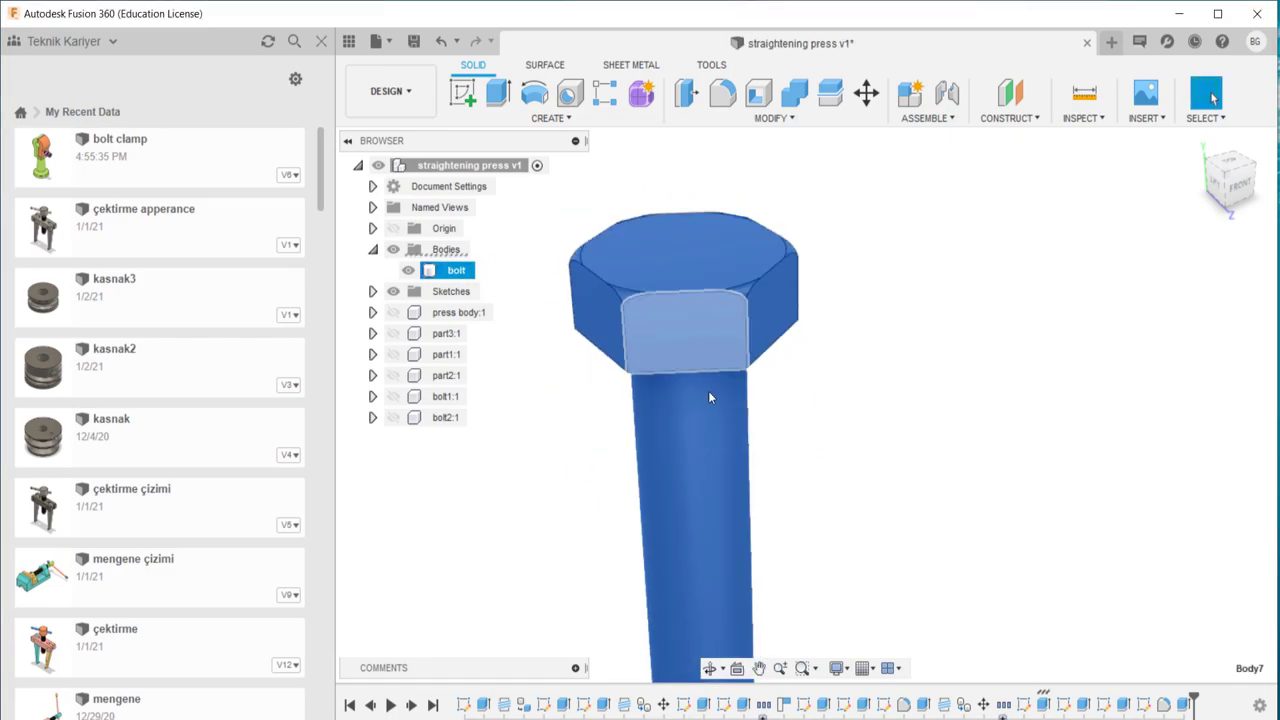
{"action": "middle_click_drag", "start_coordinate": [708, 394], "coordinate": [851, 500], "text": "shift"}
{"action": "scroll", "coordinate": [784, 263], "scroll_direction": "down", "scroll_amount": 3}
{"action": "left_click", "coordinate": [900, 388]}
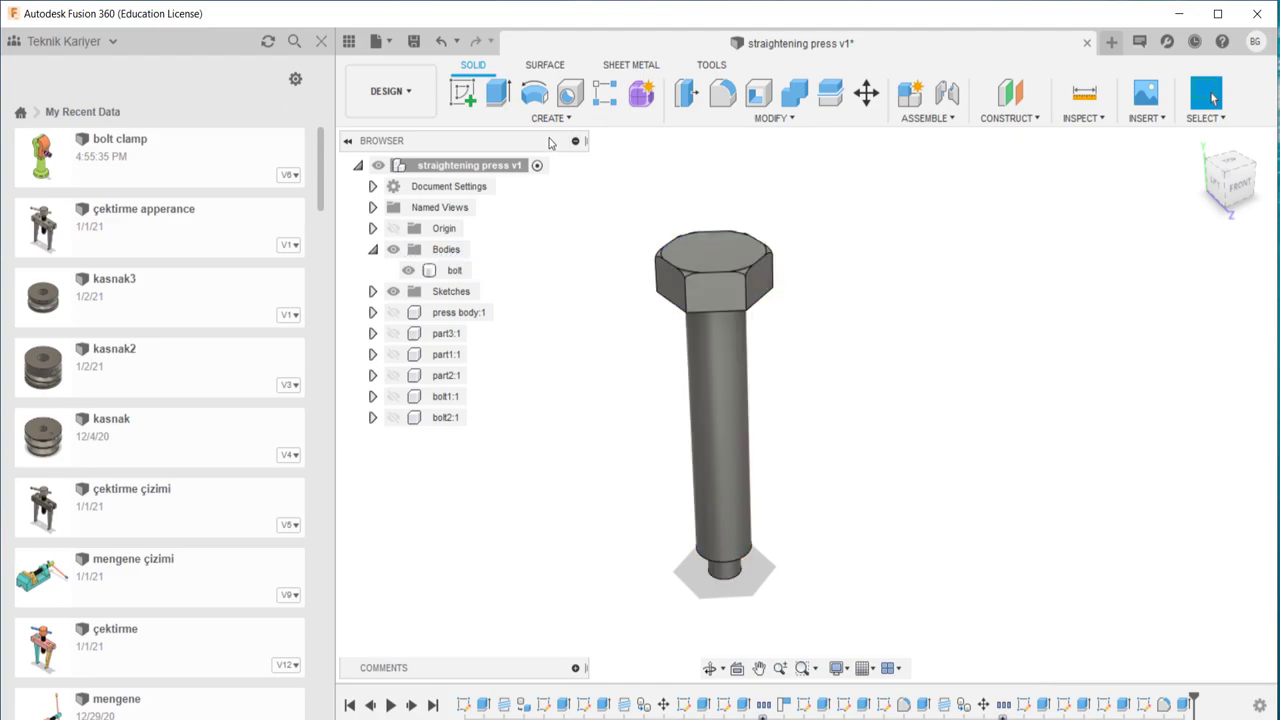
- Add a full-length M10x1 thread to the bolt shank
{"action": "left_click", "coordinate": [550, 118]}
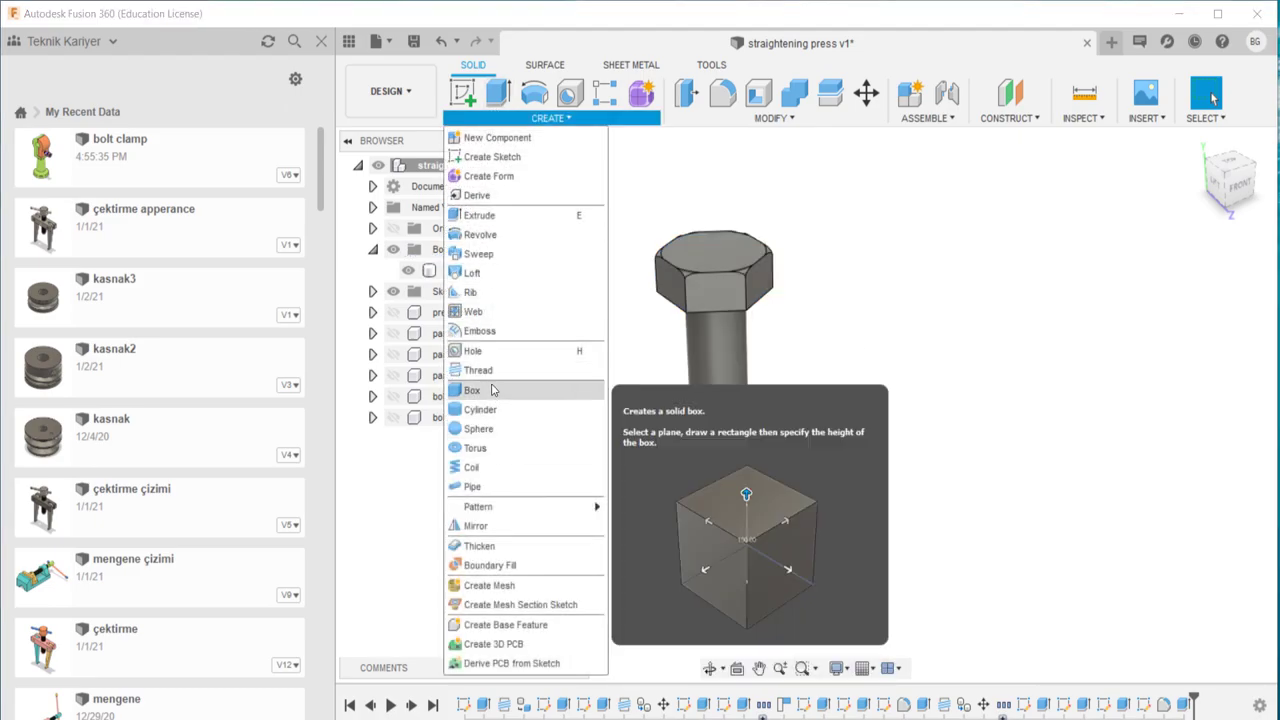
{"action": "left_click", "coordinate": [478, 370]}
{"action": "left_click", "coordinate": [705, 489]}
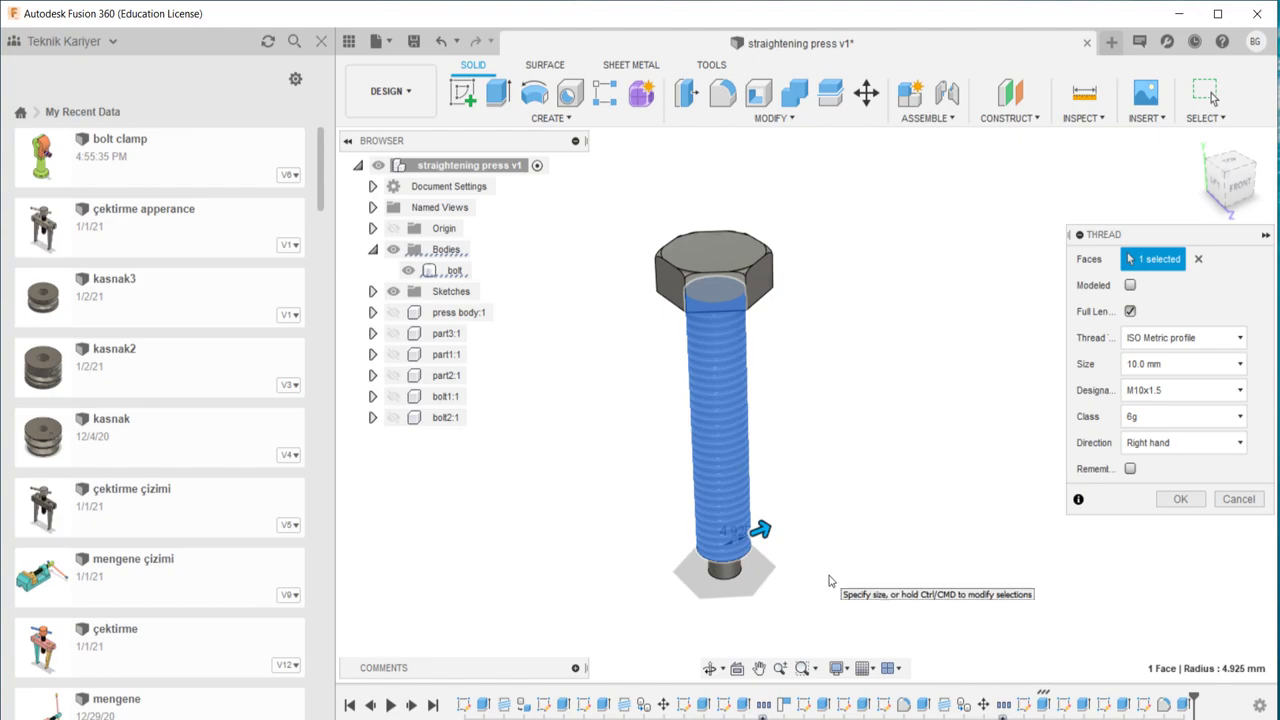
{"action": "left_click", "coordinate": [1159, 391]}
{"action": "left_click", "coordinate": [1158, 449]}
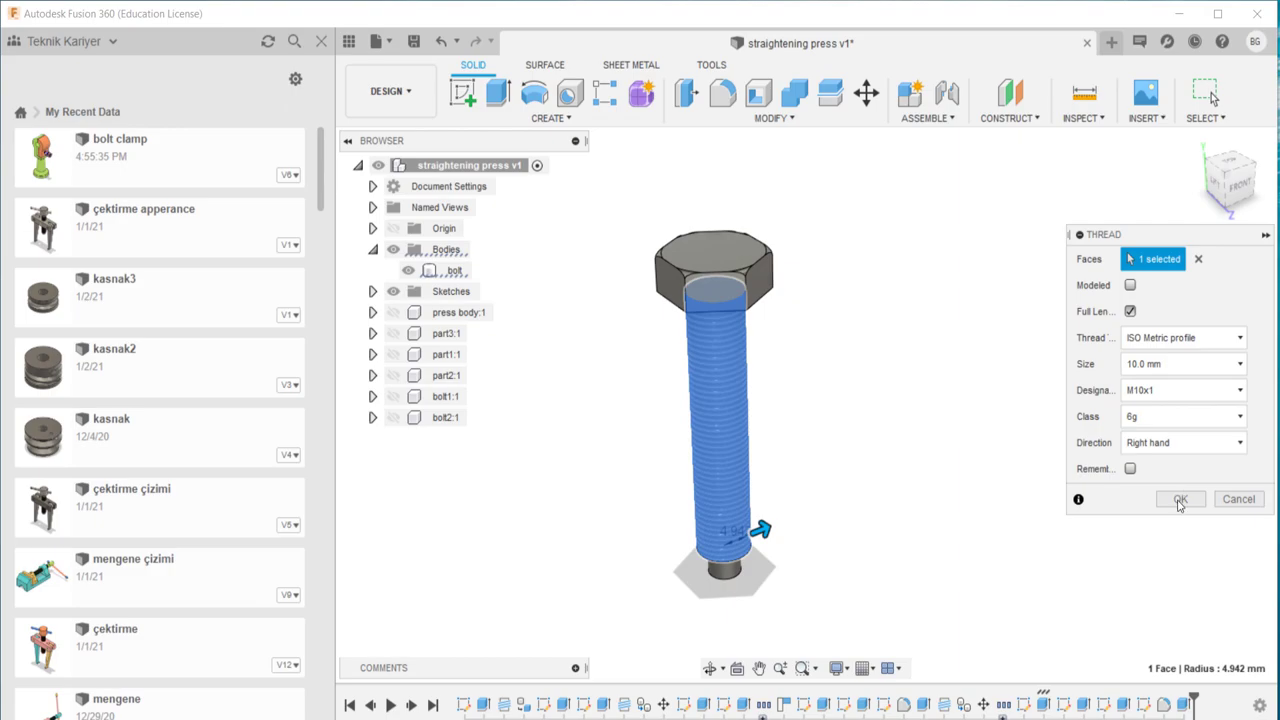
{"action": "left_click", "coordinate": [1180, 499]}
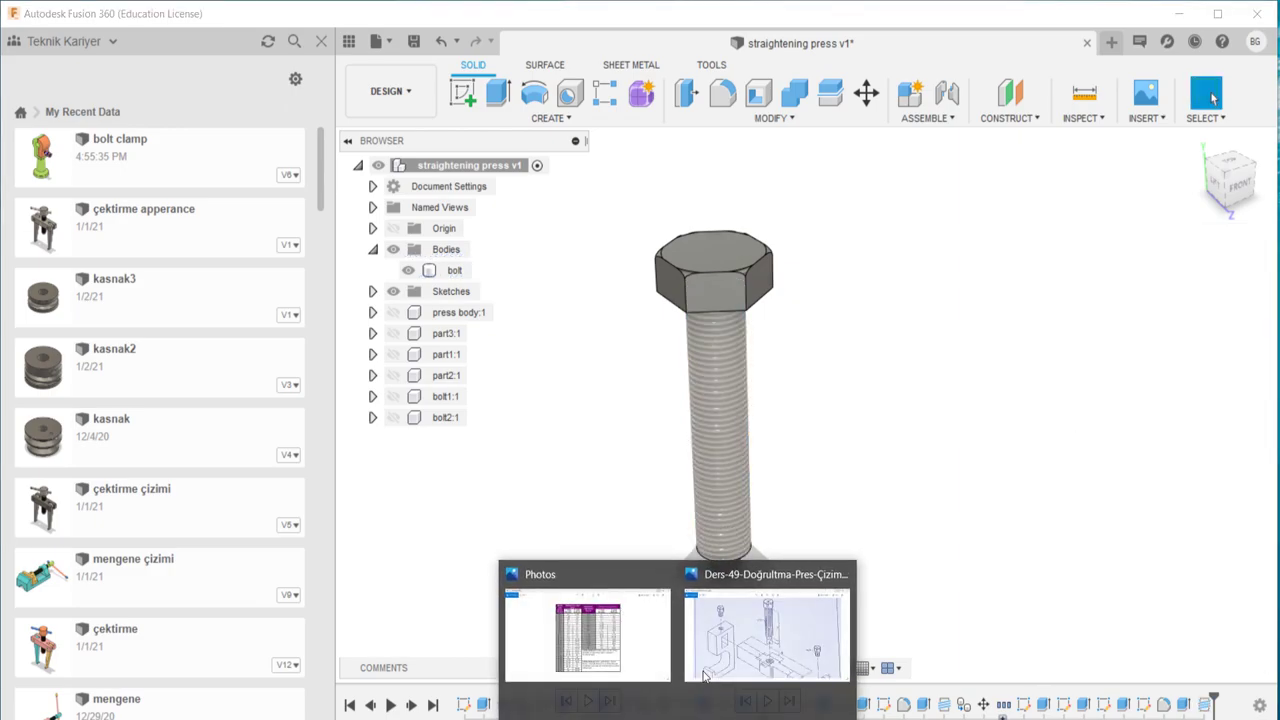
{"action": "left_click", "coordinate": [770, 640]}
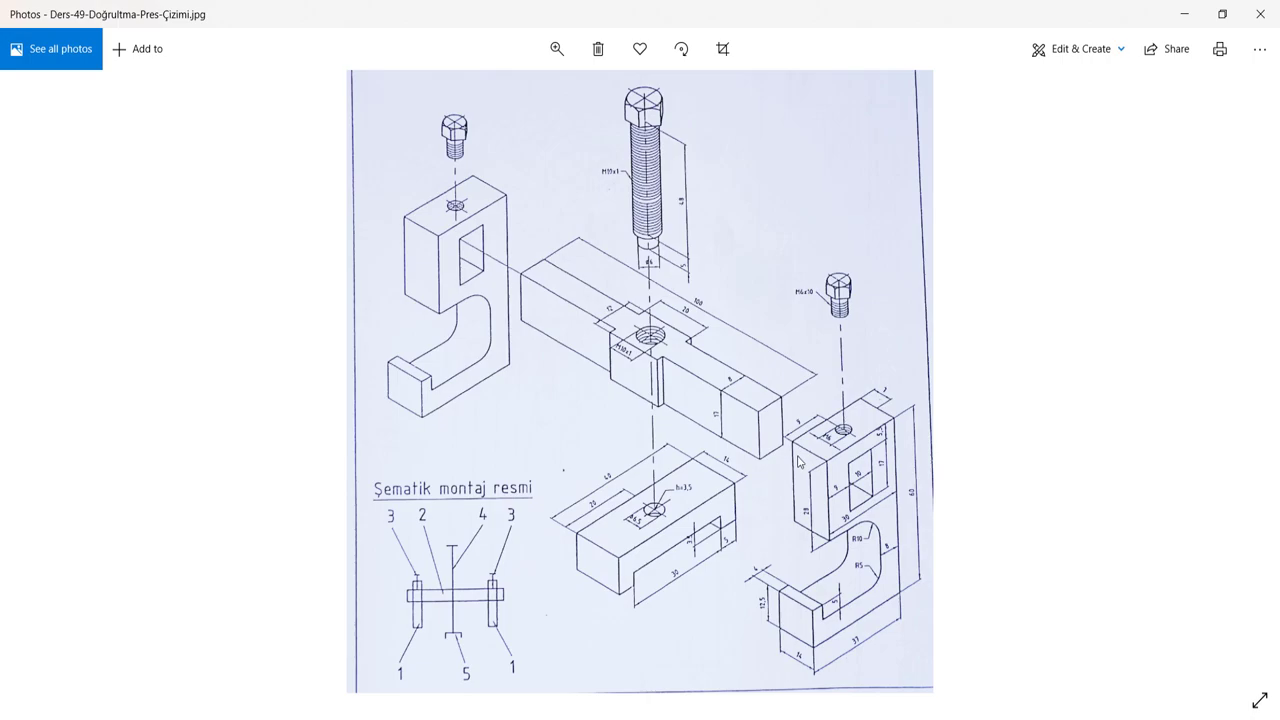
{"action": "left_click", "coordinate": [1184, 14]}
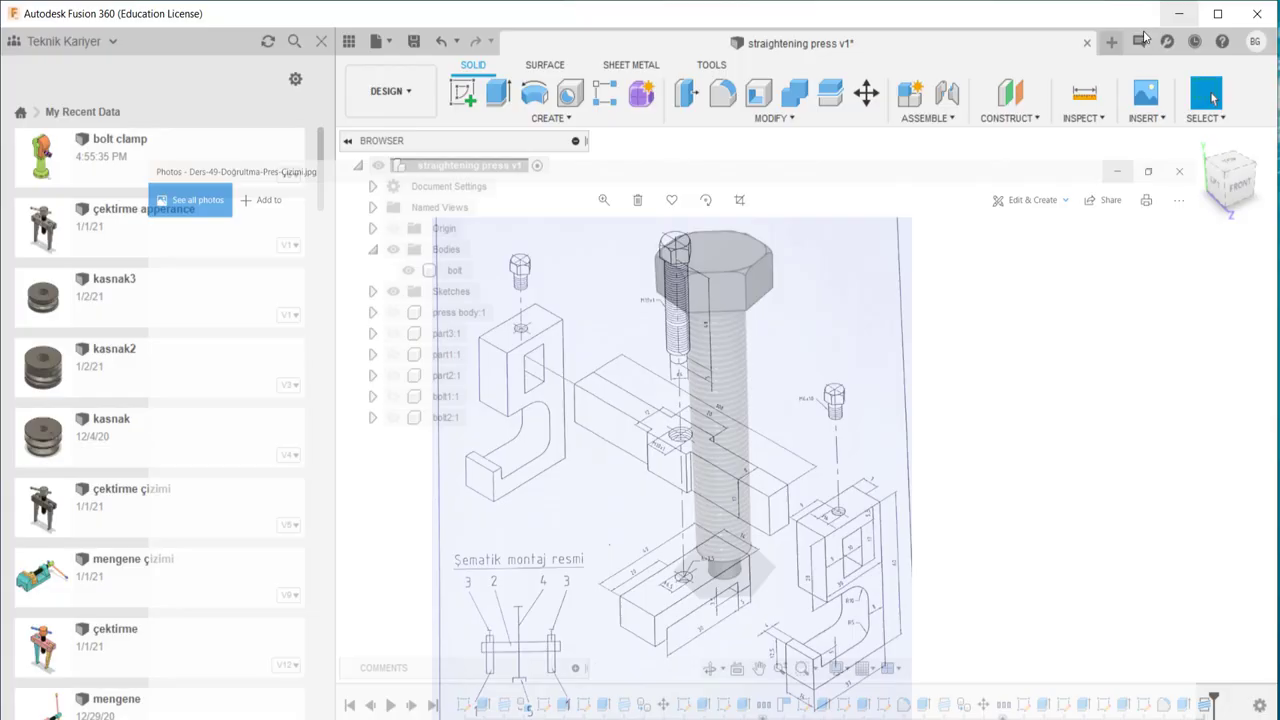
- Convert the bolt body into component bolt:1 and show bolt, bolt1, bolt2 and part2
{"action": "right_click", "coordinate": [462, 271]}
{"action": "left_click", "coordinate": [513, 325]}
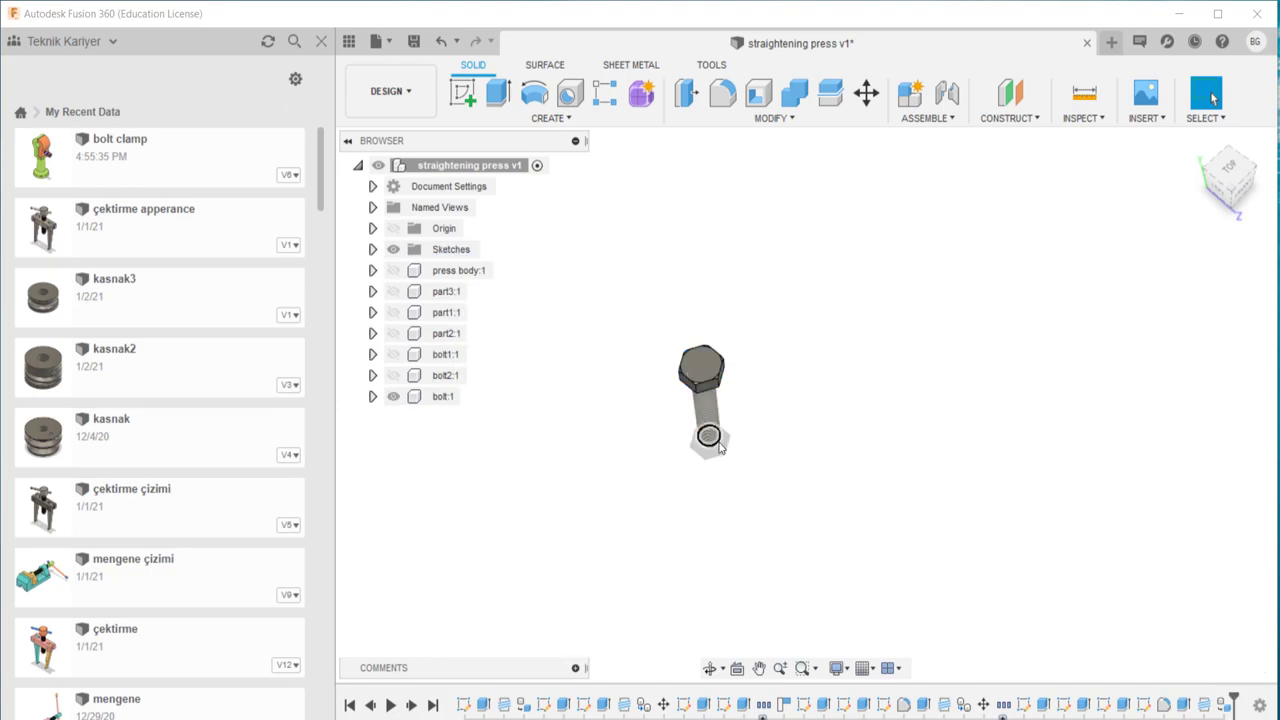
{"action": "middle_click_drag", "start_coordinate": [719, 447], "coordinate": [695, 287], "text": "shift"}
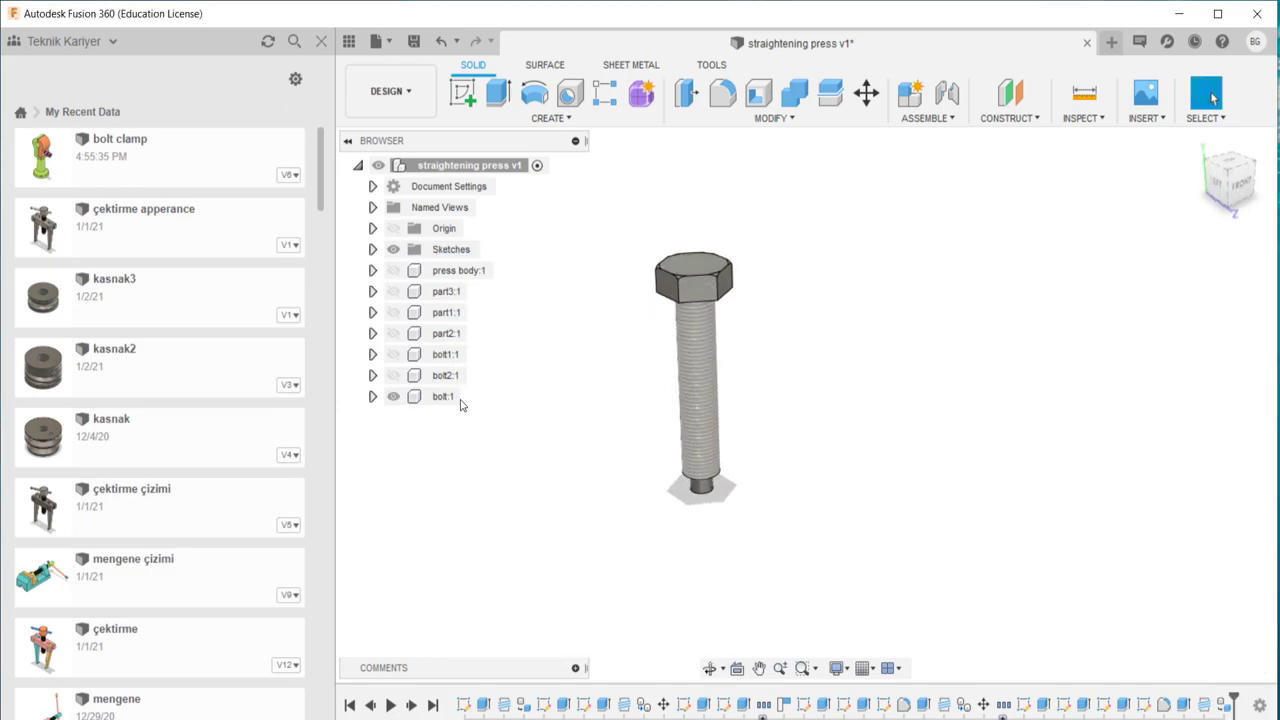
{"action": "left_click", "coordinate": [393, 397]}
{"action": "left_click", "coordinate": [393, 396]}
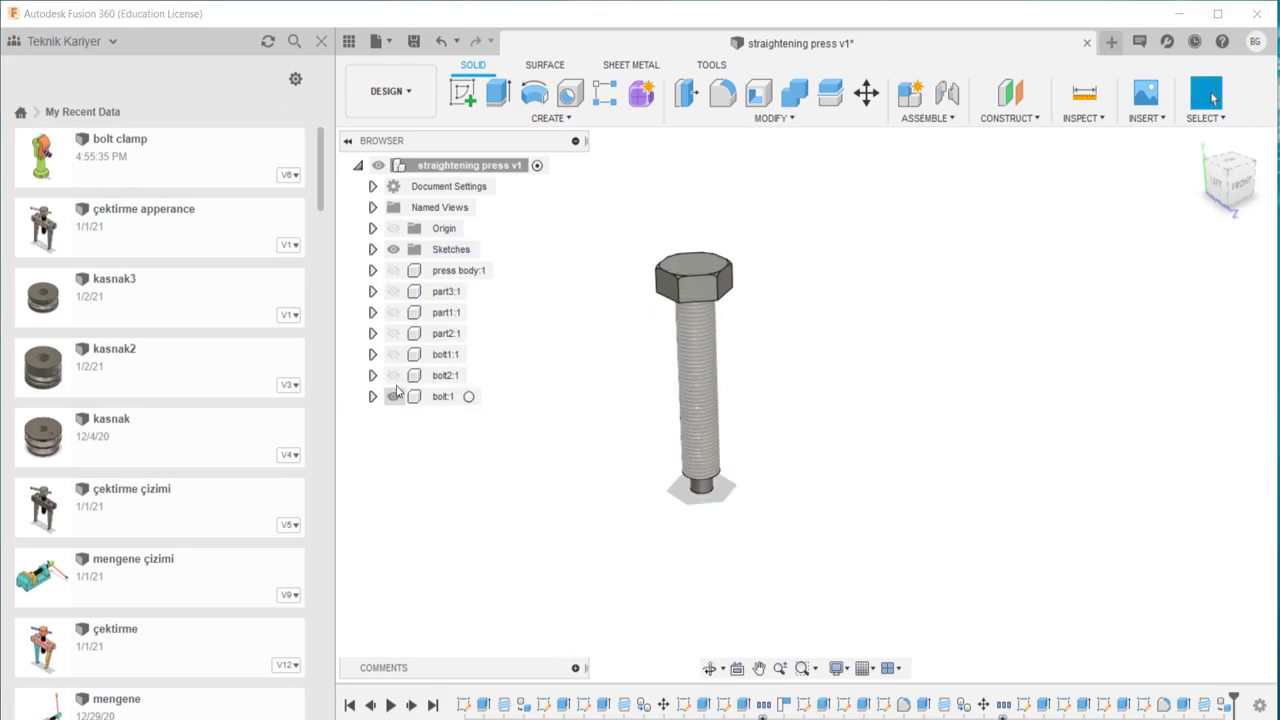
{"action": "left_click", "coordinate": [393, 375]}
{"action": "left_click", "coordinate": [393, 354]}
{"action": "left_click", "coordinate": [393, 333]}
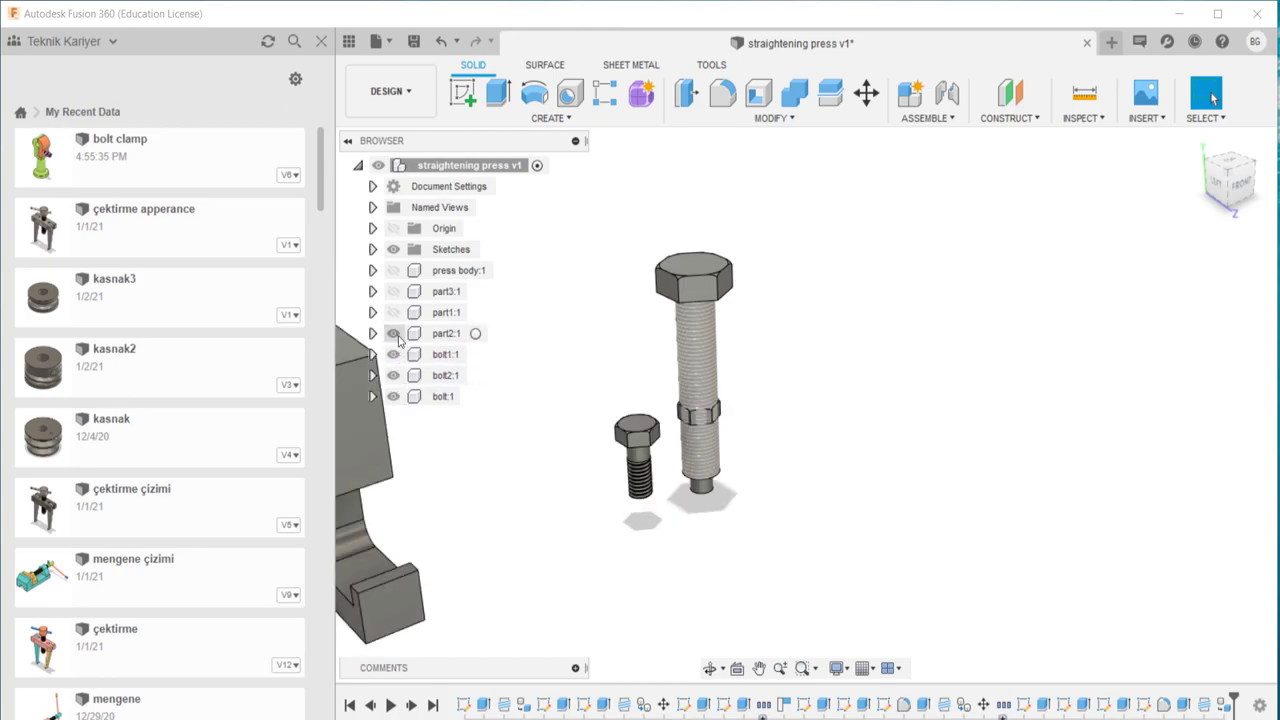
- Move the long bolt away from the small bolts and show part1, part3 and press body
{"action": "left_click_drag", "start_coordinate": [712, 320], "coordinate": [621, 293]}
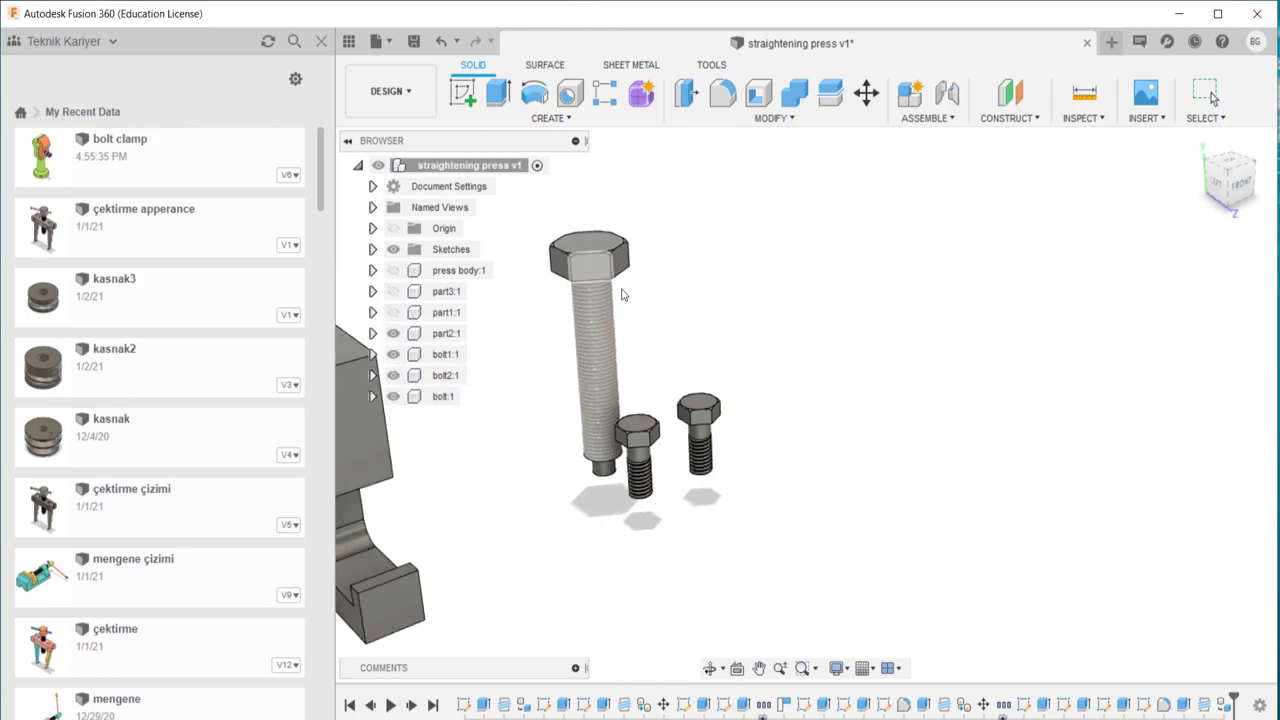
{"action": "left_click_drag", "start_coordinate": [698, 405], "coordinate": [786, 488]}
{"action": "scroll", "coordinate": [950, 570], "scroll_direction": "down", "scroll_amount": 3}
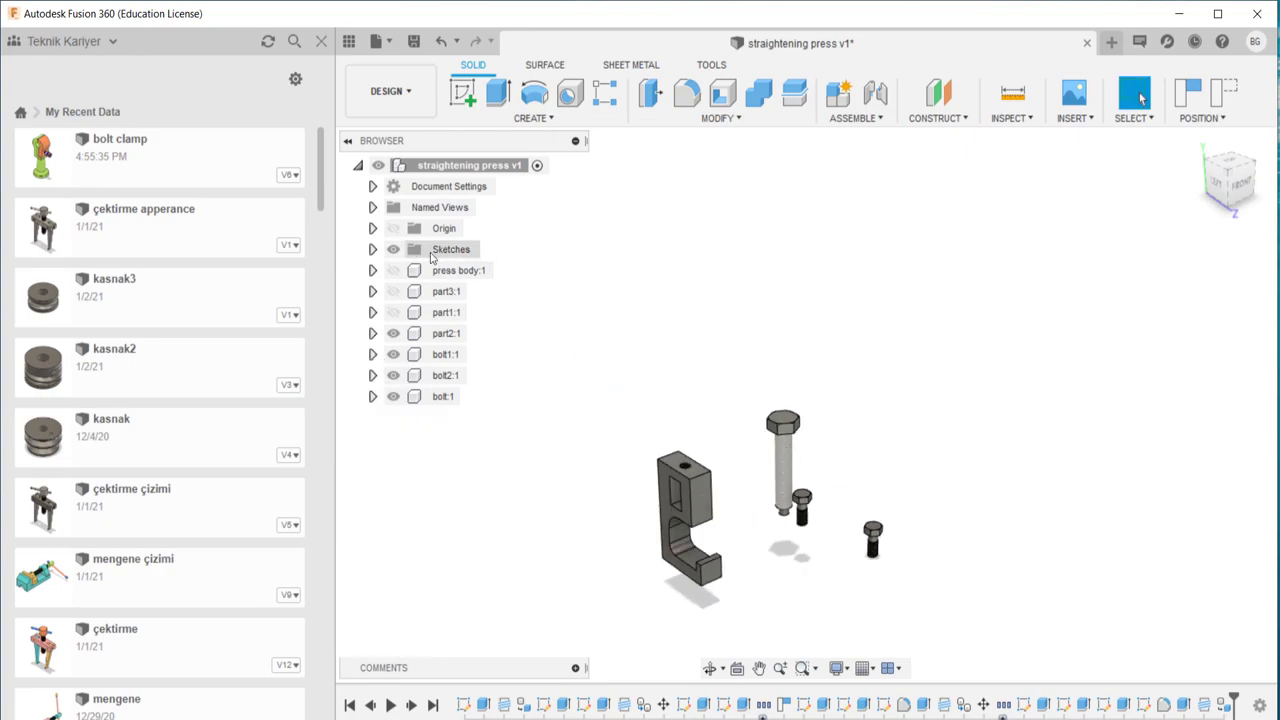
{"action": "left_click", "coordinate": [393, 312]}
{"action": "left_click", "coordinate": [393, 291]}
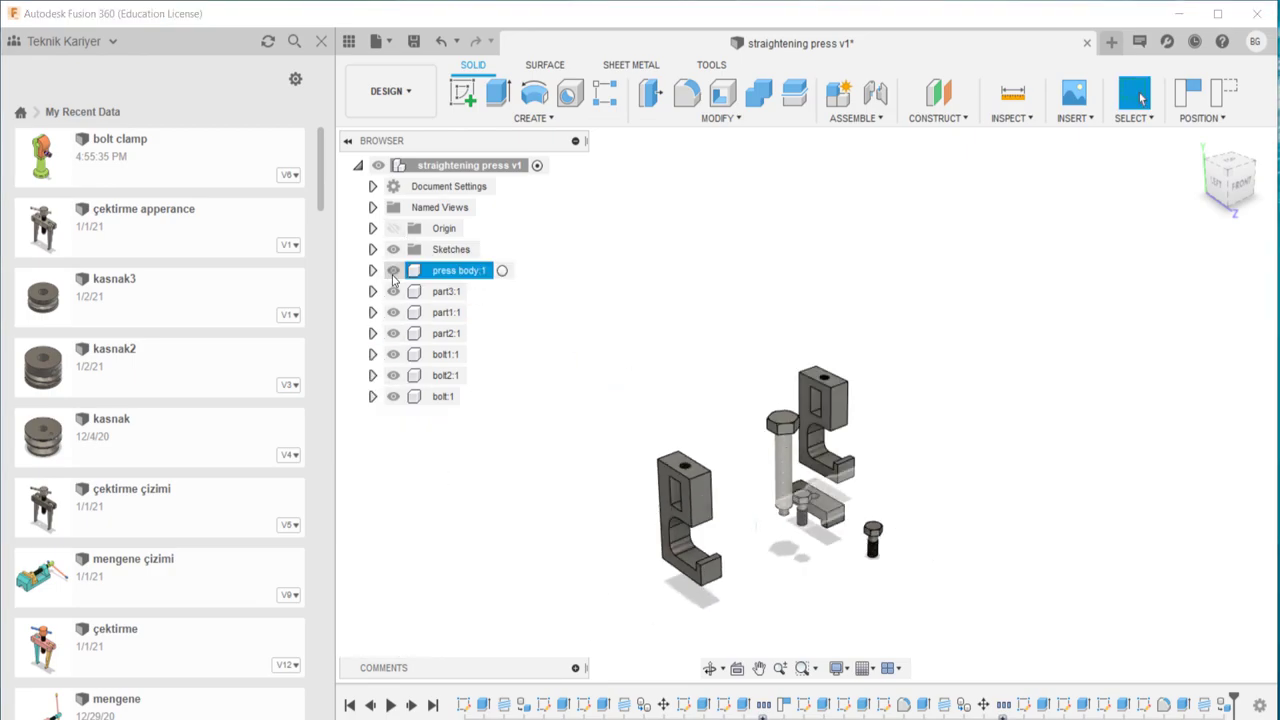
{"action": "left_click", "coordinate": [393, 270]}
- Reorient the view around the press body and open context options on the bar and press body
{"action": "scroll", "coordinate": [840, 510], "scroll_direction": "up", "scroll_amount": 5}
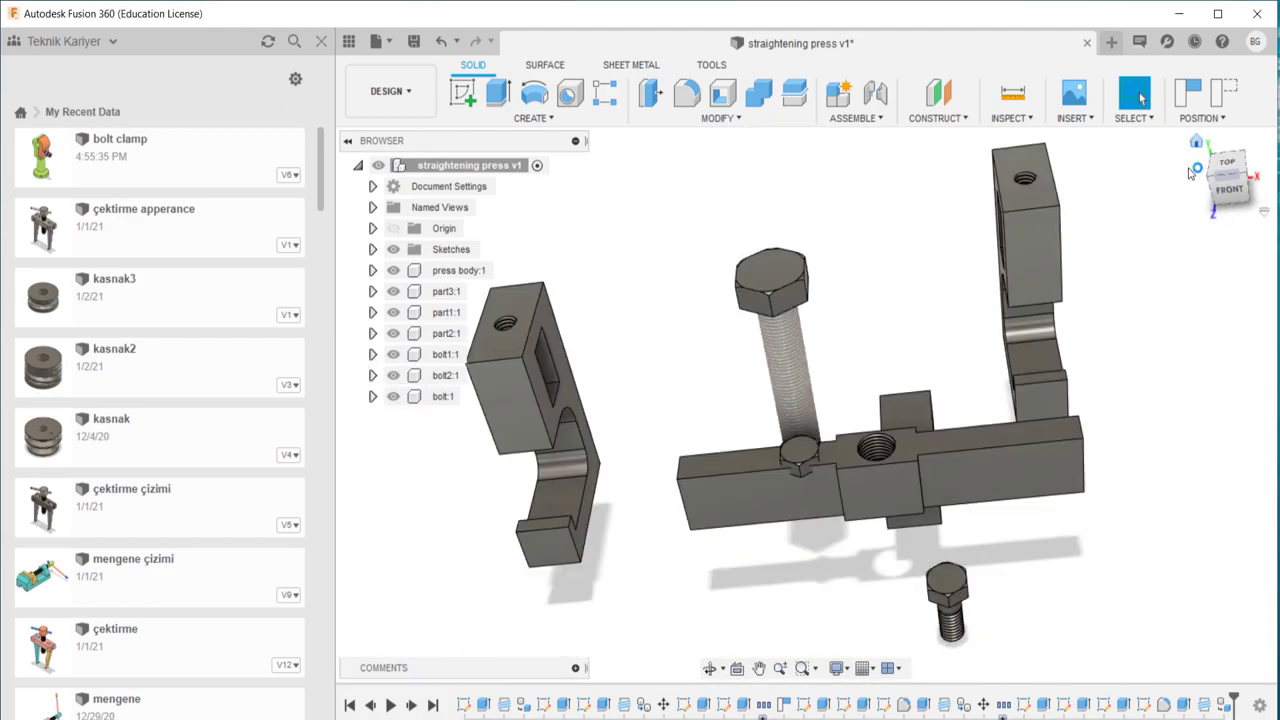
{"action": "middle_click_drag", "start_coordinate": [1170, 150], "coordinate": [860, 435], "text": "shift"}
{"action": "left_click_drag", "start_coordinate": [860, 435], "coordinate": [798, 319]}
{"action": "key", "text": "Escape"}
{"action": "mouse_move", "coordinate": [731, 473]}
{"action": "left_mouse_down"}
{"action": "mouse_move", "coordinate": [641, 477]}
{"action": "mouse_move", "coordinate": [710, 367]}
{"action": "left_mouse_up"}
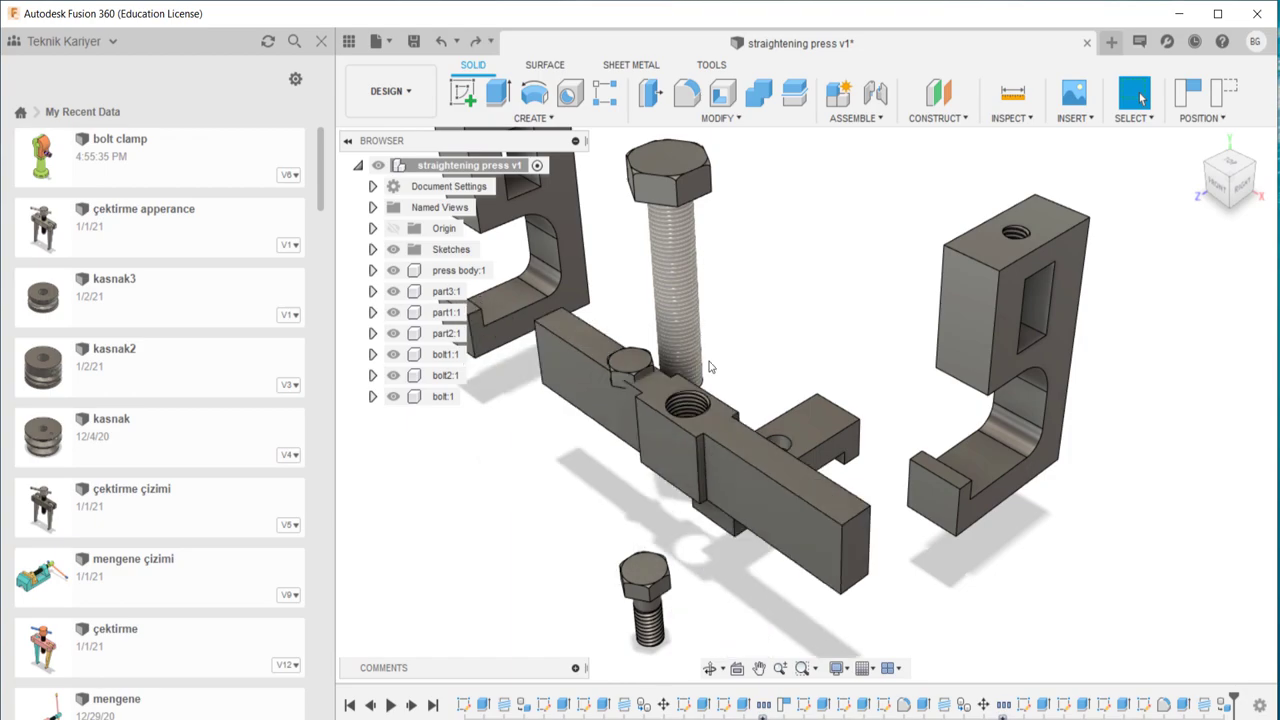
{"action": "middle_click_drag", "start_coordinate": [708, 460], "coordinate": [660, 278]}
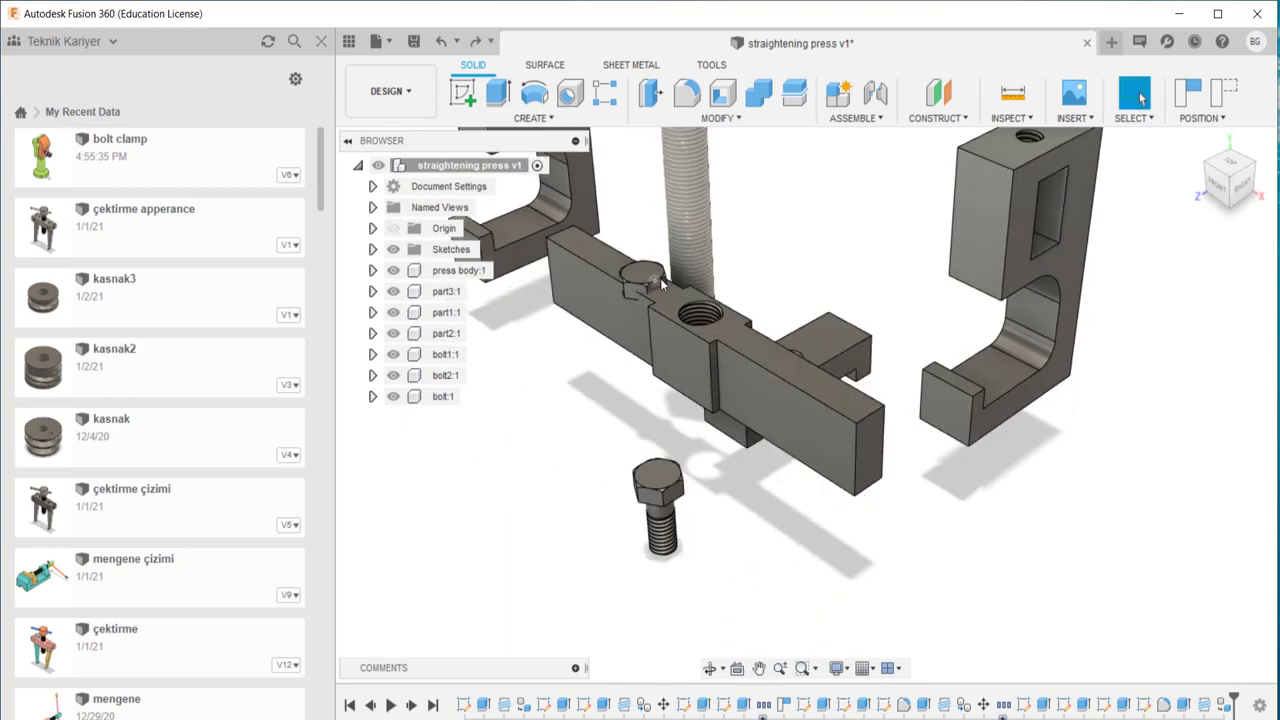
{"action": "left_click_drag", "start_coordinate": [537, 305], "coordinate": [519, 342]}
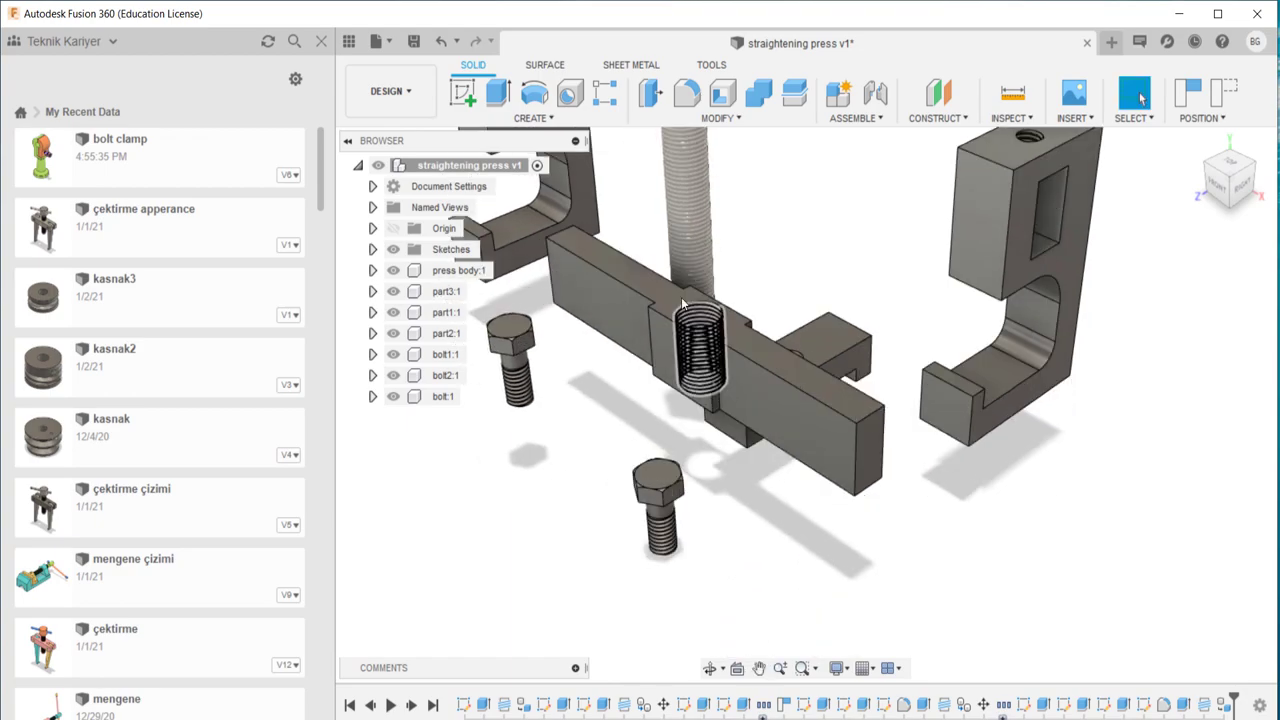
{"action": "right_click", "coordinate": [771, 400]}
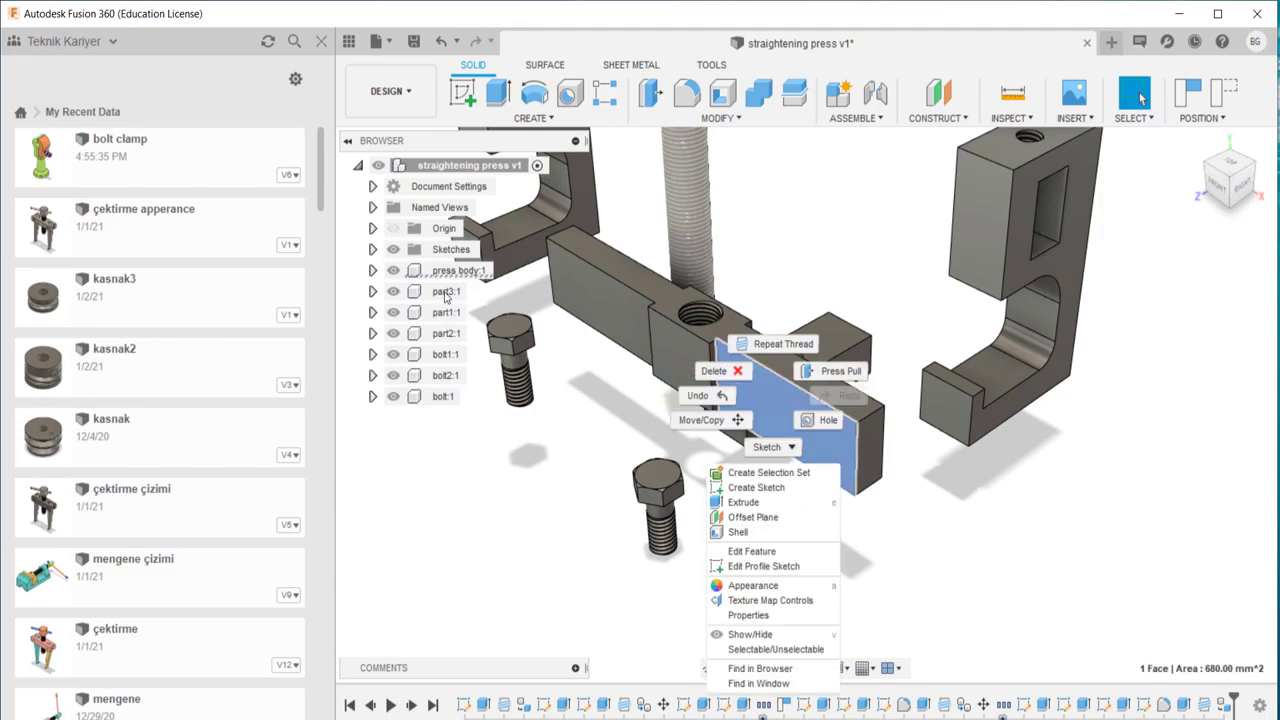
{"action": "key", "text": "Escape"}
{"action": "right_click", "coordinate": [440, 270]}
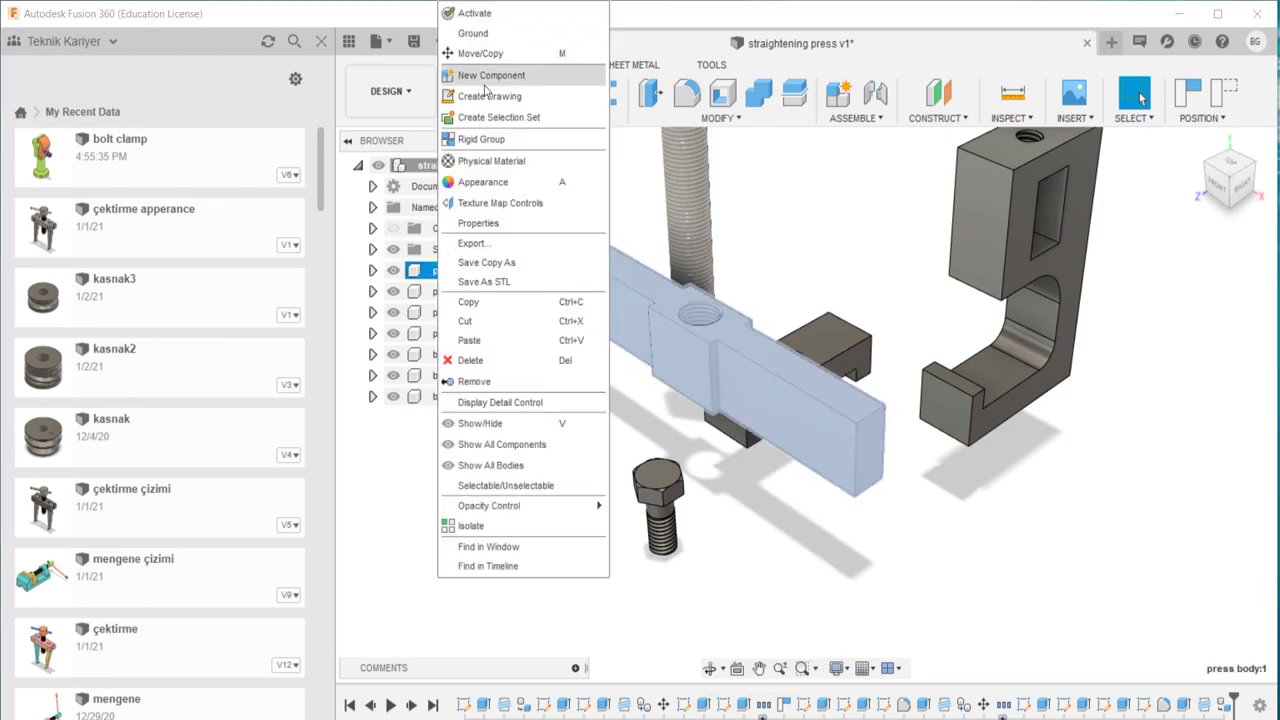
- Save the design as new version v2
{"action": "left_click", "coordinate": [414, 41]}
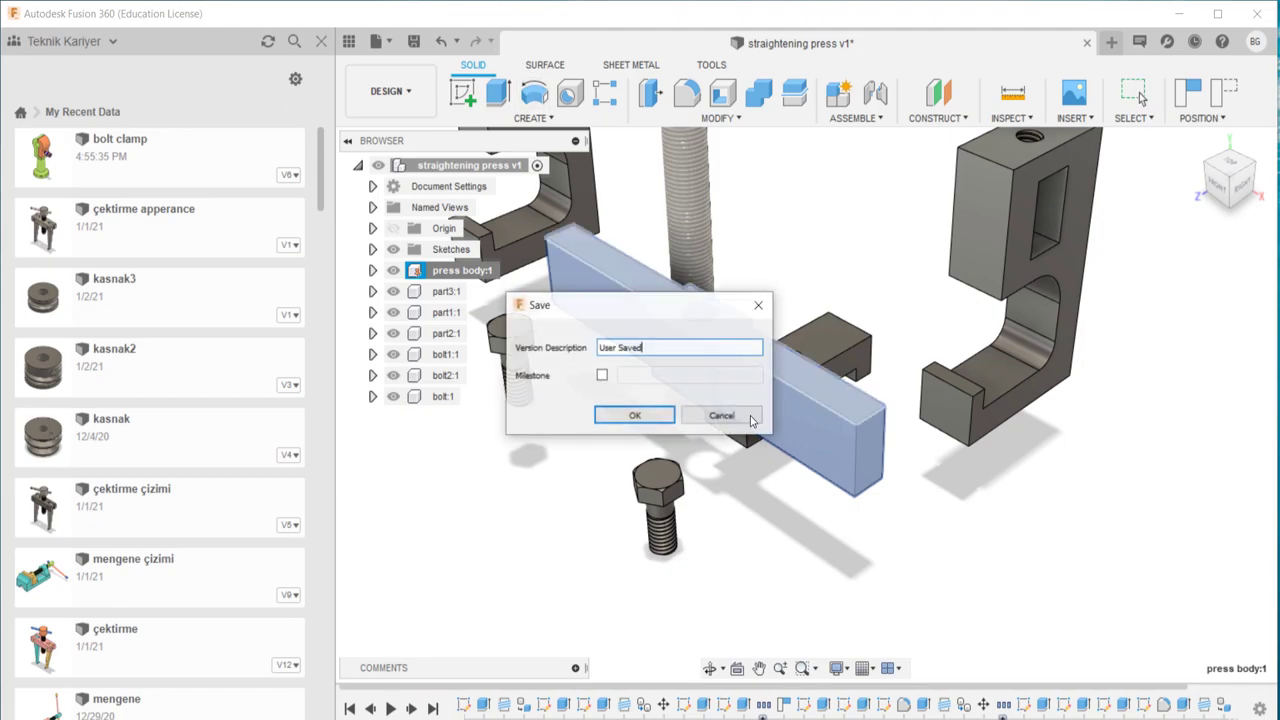
{"action": "left_click", "coordinate": [634, 415]}
{"action": "mouse_move", "coordinate": [621, 428]}
{"action": "middle_mouse_down", "text": "shift"}
{"action": "mouse_move", "coordinate": [642, 330]}
{"action": "mouse_move", "coordinate": [706, 448]}
{"action": "mouse_move", "coordinate": [728, 524]}
{"action": "middle_mouse_up", "text": "shift"}
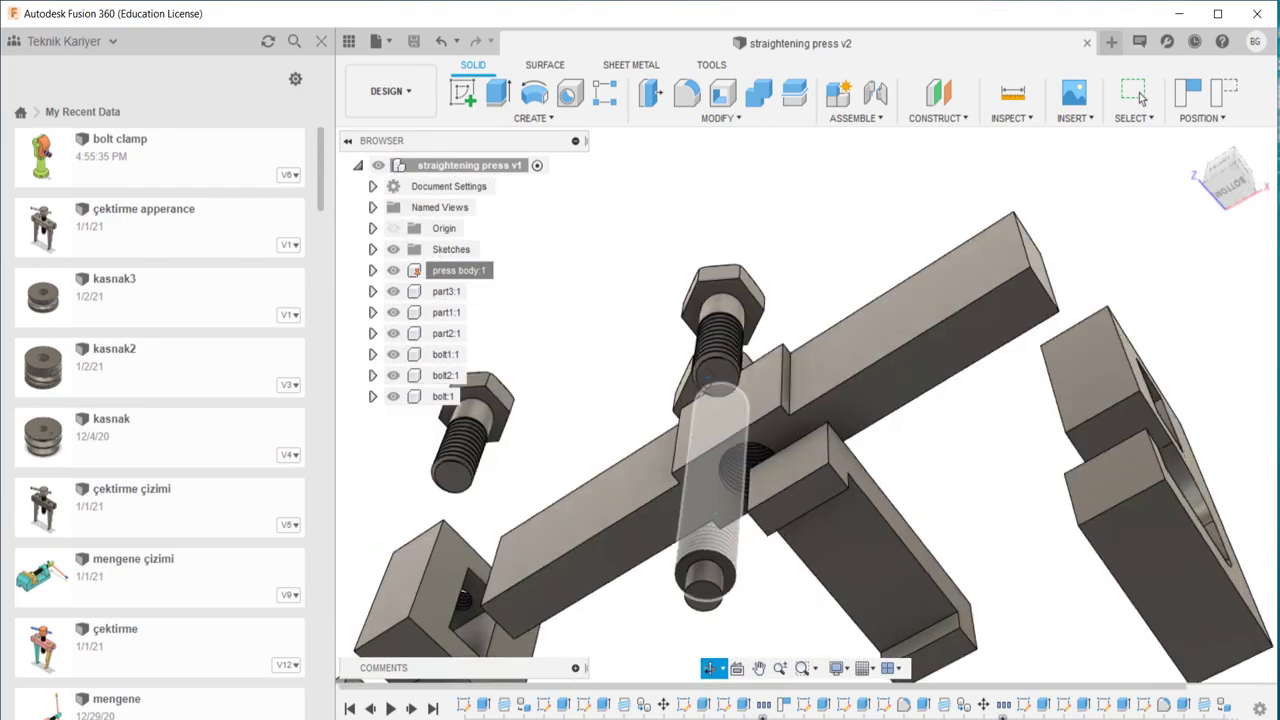
- Start a new joint from the Assemble menu
{"action": "scroll", "coordinate": [735, 570], "scroll_direction": "up", "scroll_amount": 3}
{"action": "scroll", "coordinate": [745, 565], "scroll_direction": "up", "scroll_amount": 2}
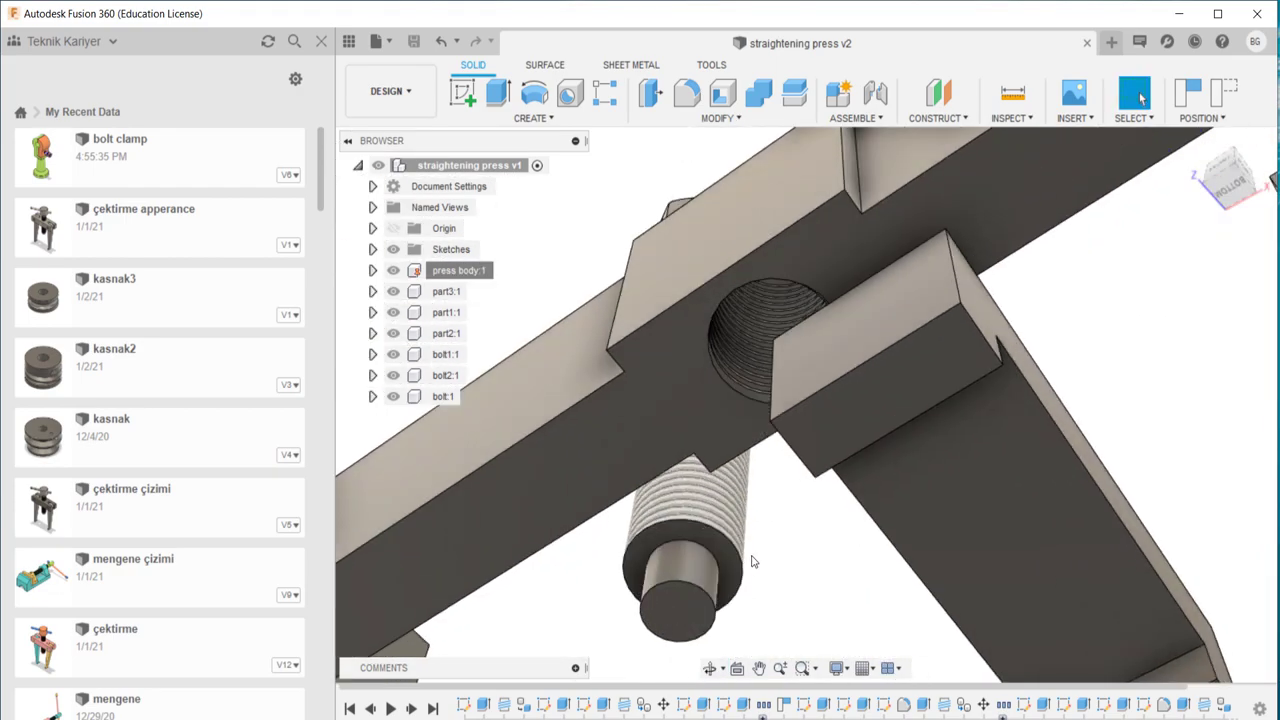
{"action": "left_click", "coordinate": [856, 118]}
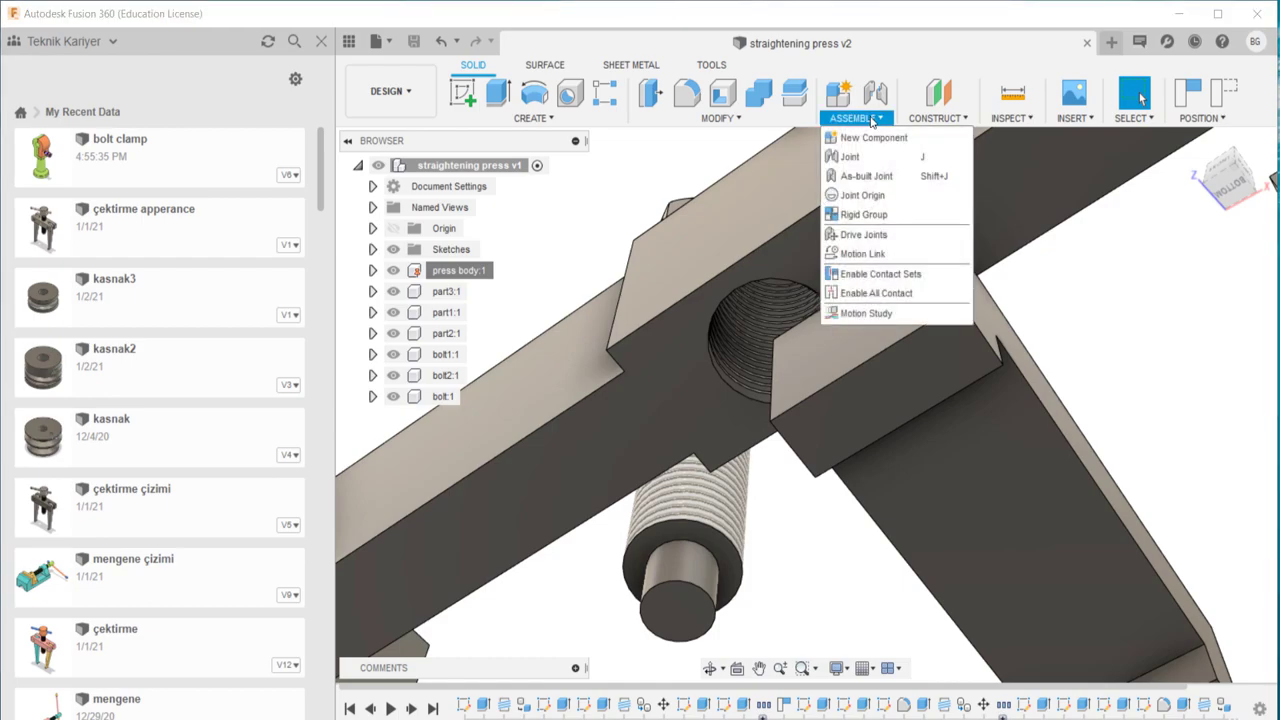
{"action": "left_click", "coordinate": [872, 157]}
- Seat bolt:1 in the press body's threaded hole with a Z-axis revolute joint
{"action": "left_click", "coordinate": [708, 400]}
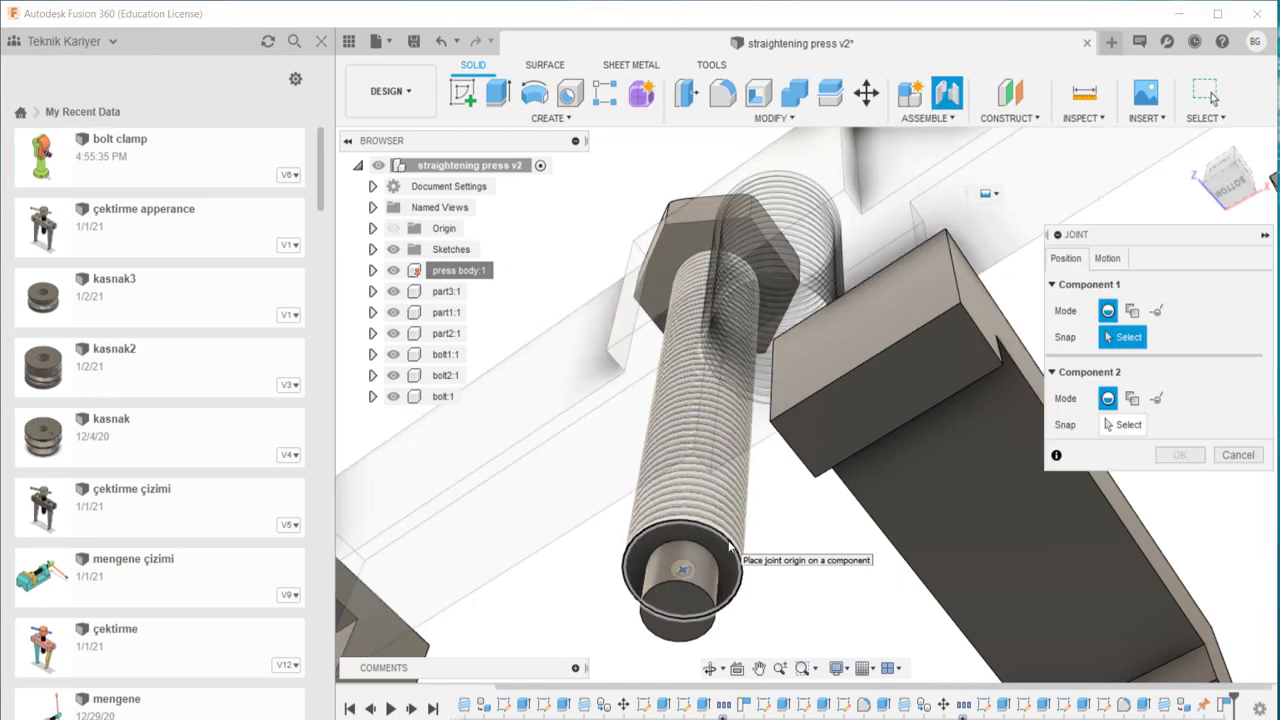
{"action": "left_click", "coordinate": [729, 547]}
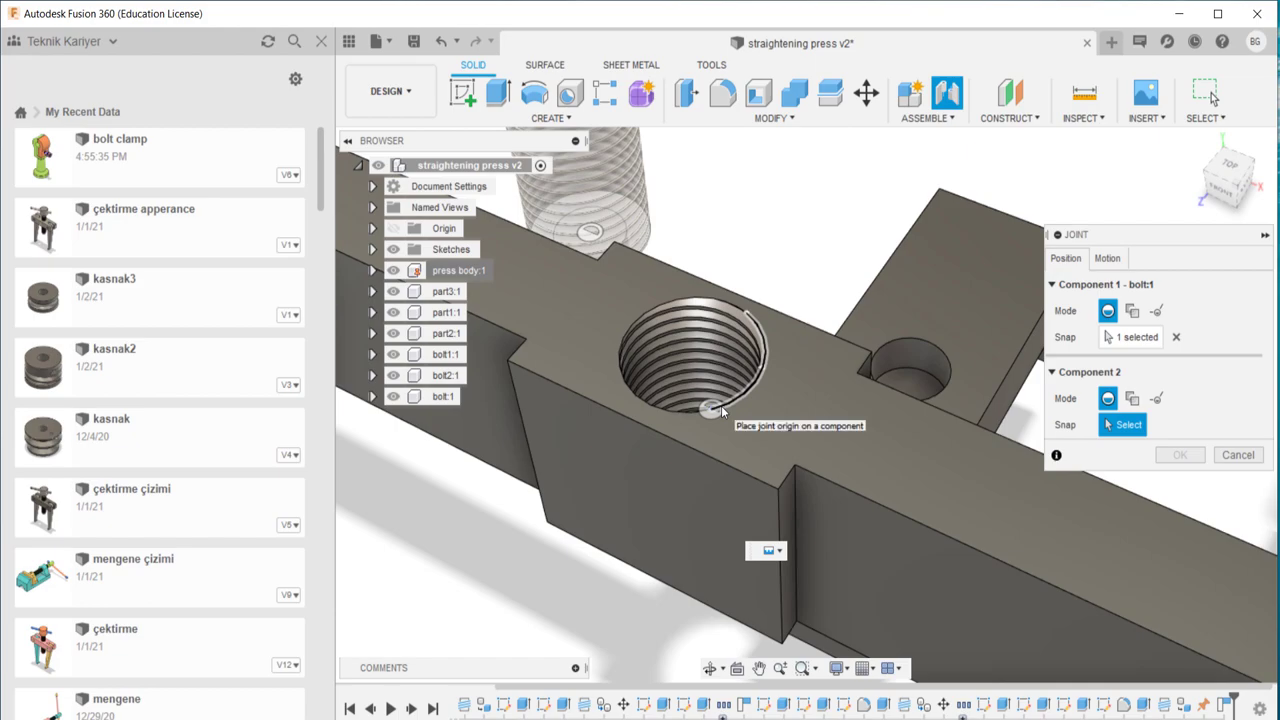
{"action": "left_click", "coordinate": [714, 408]}
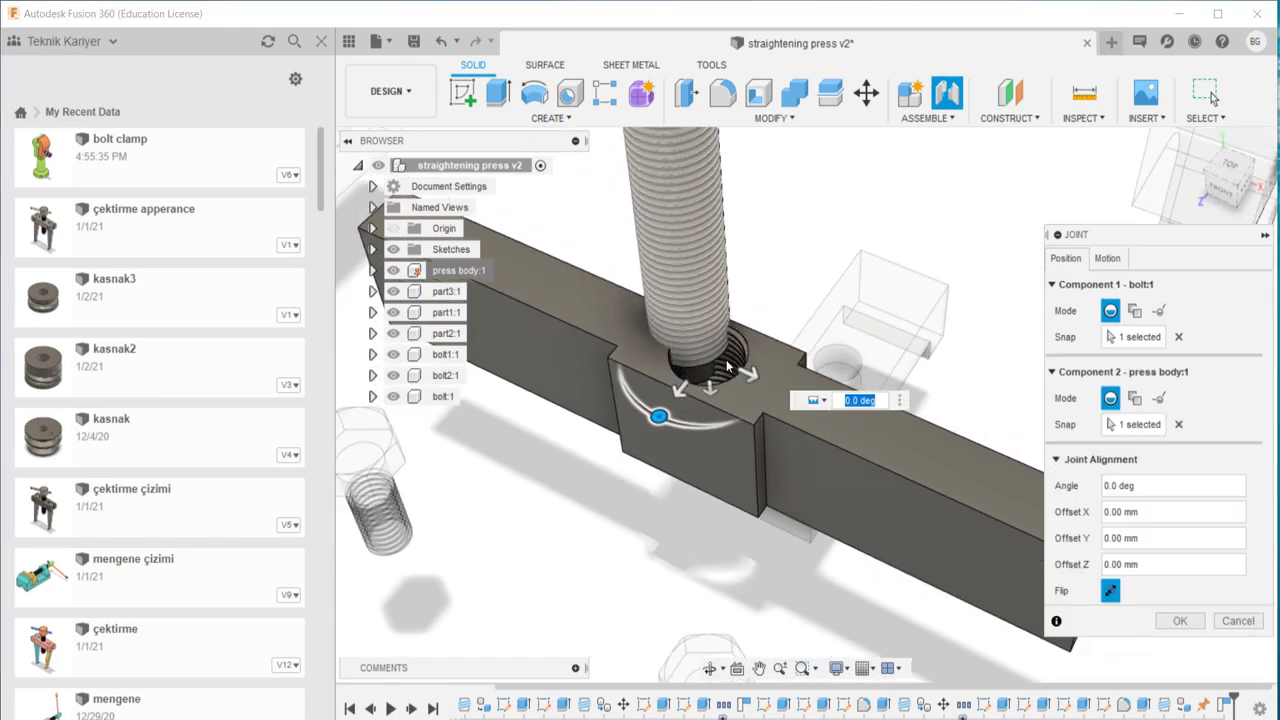
{"action": "left_click", "coordinate": [1107, 258]}
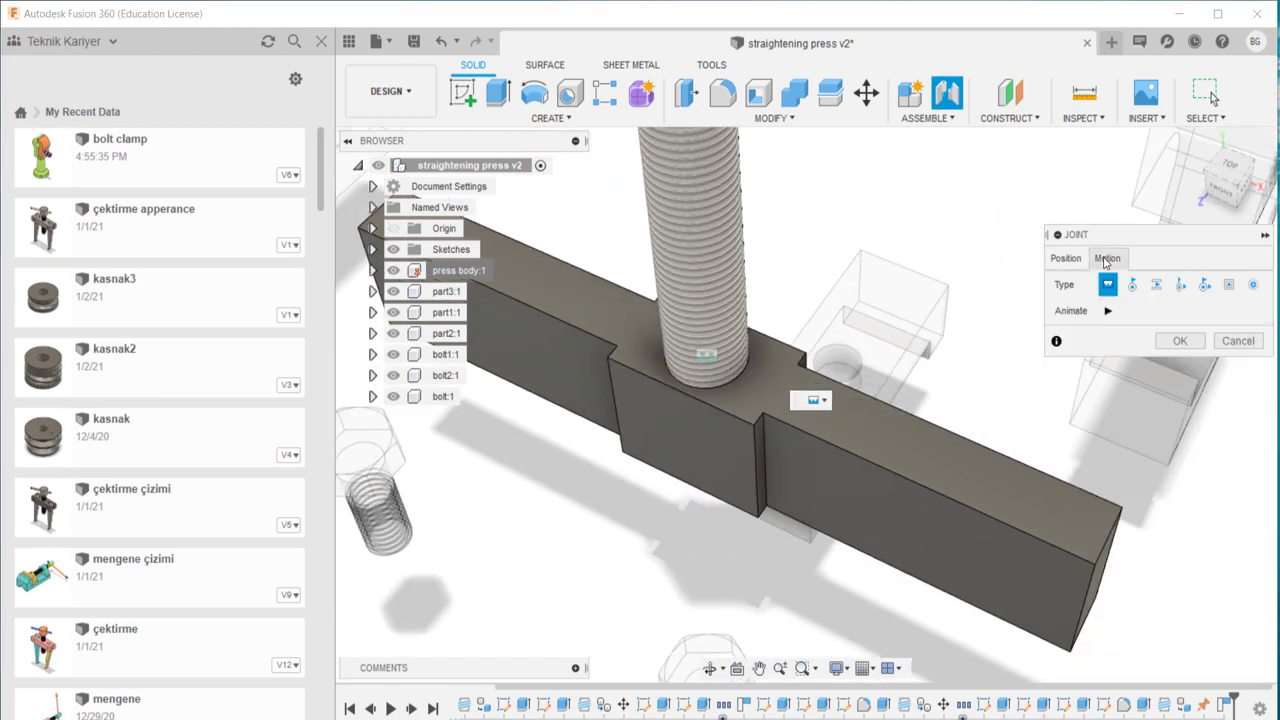
{"action": "left_click", "coordinate": [1178, 285]}
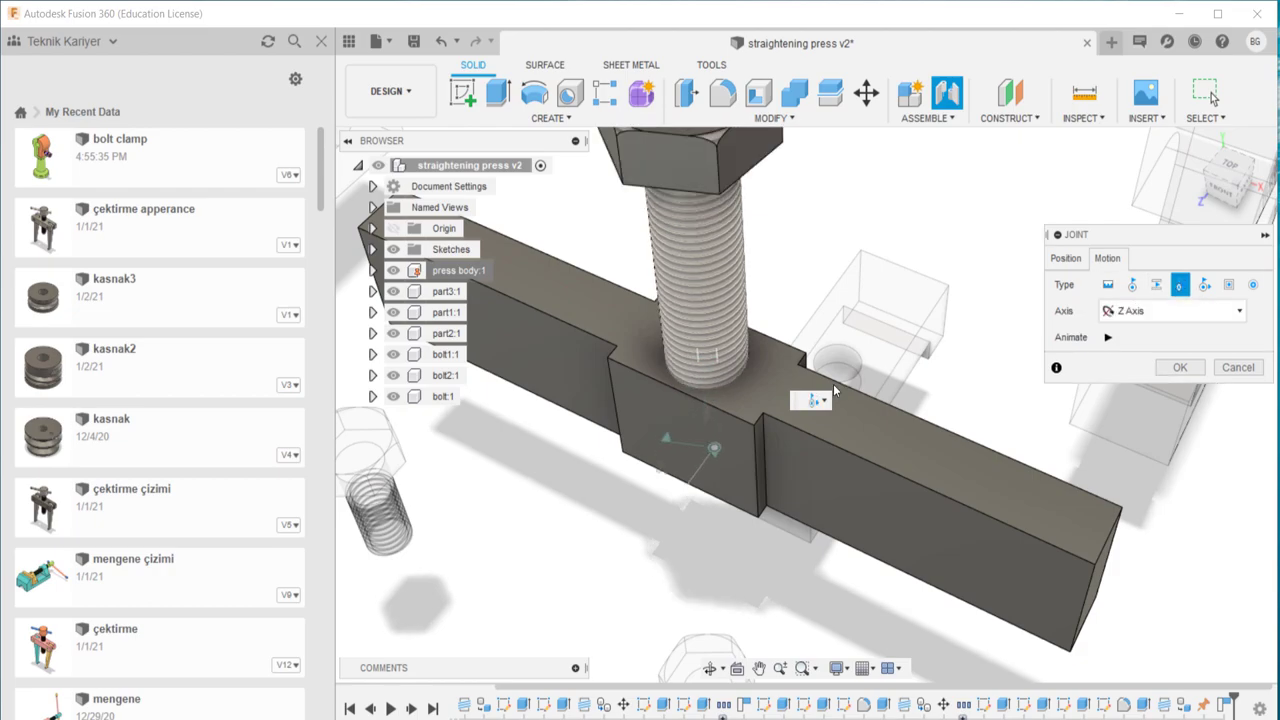
{"action": "left_click", "coordinate": [1180, 367]}
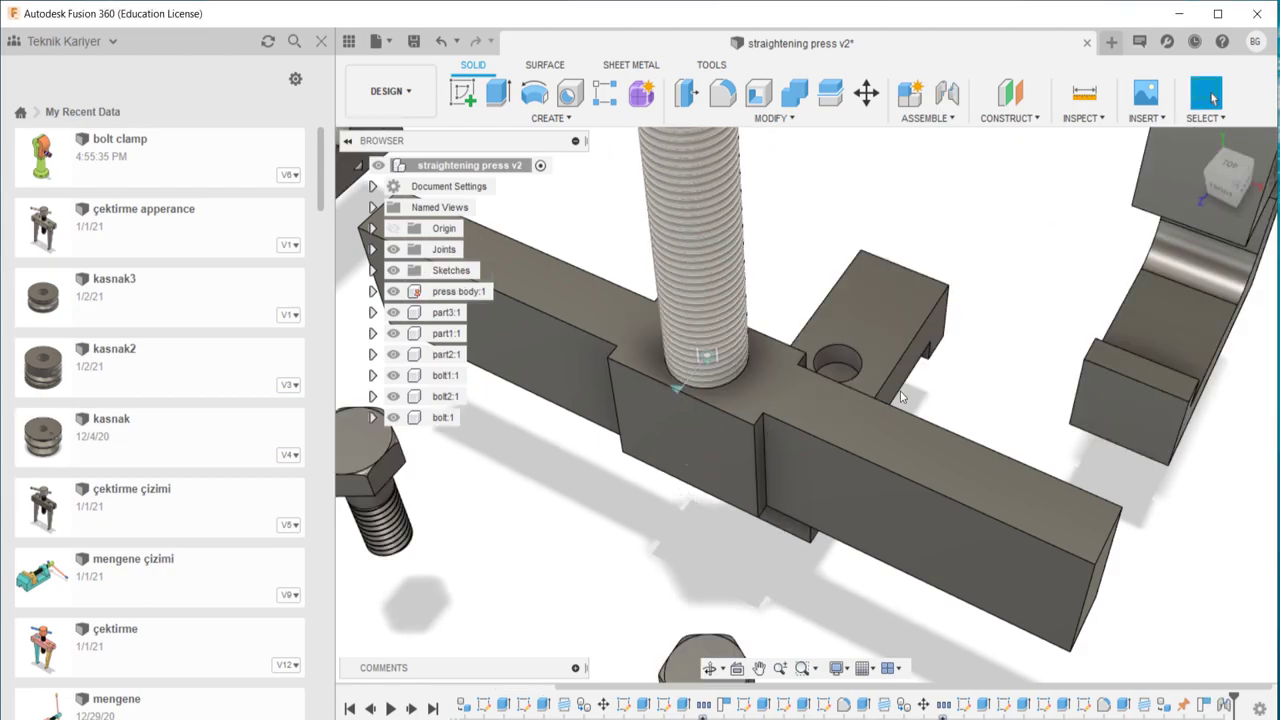
{"action": "middle_click_drag", "start_coordinate": [900, 391], "coordinate": [840, 345], "text": "shift"}
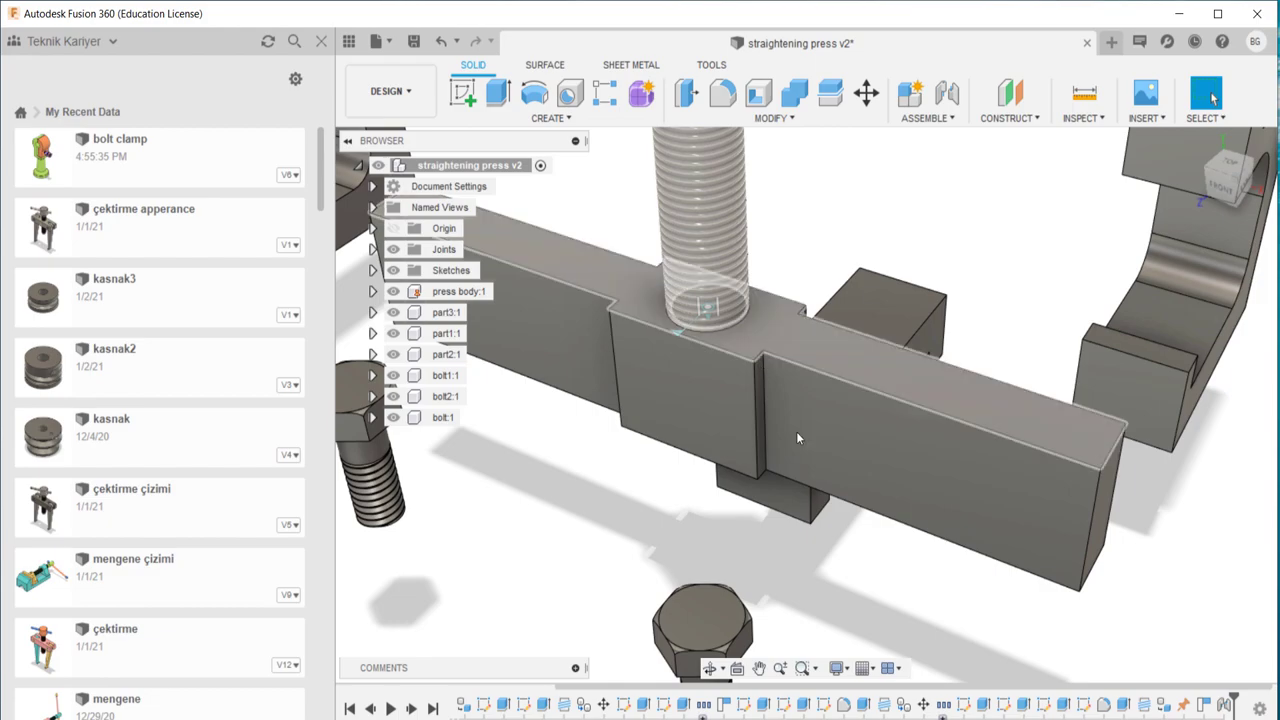
- Edit the bolt joint to Offset Z 33 mm and preview its motion with Animate
{"action": "double_click", "coordinate": [1222, 708]}
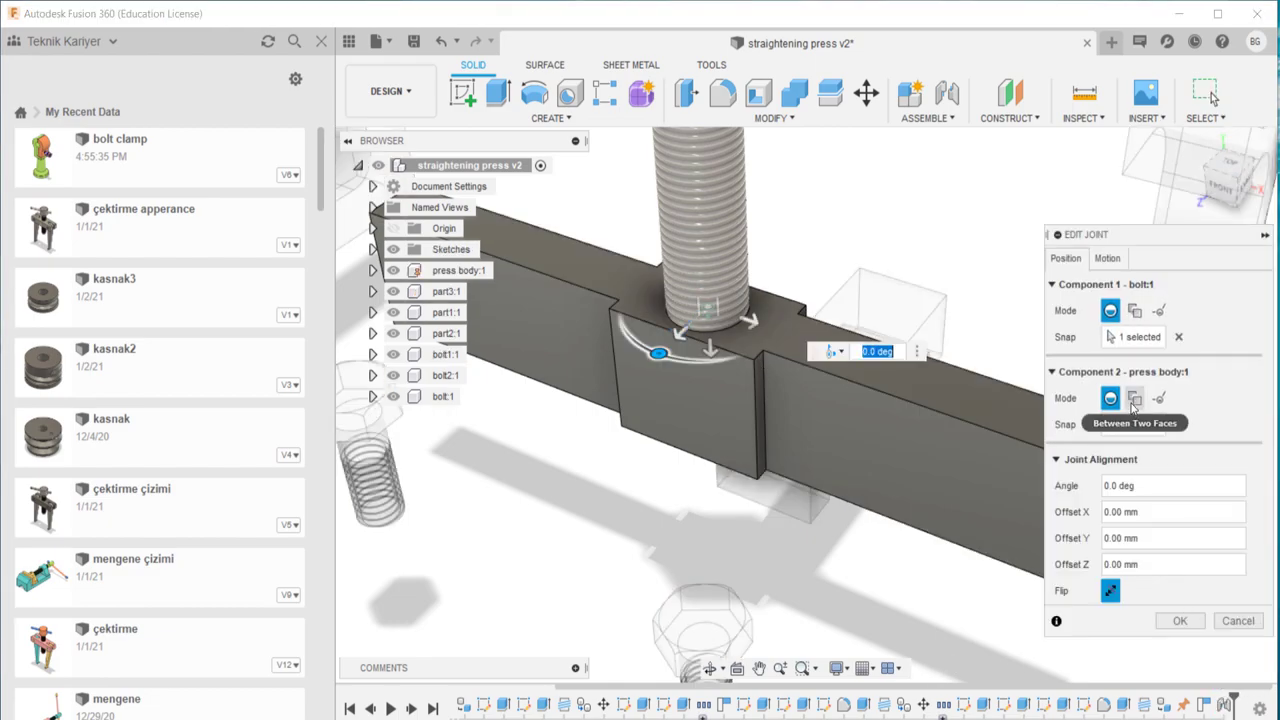
{"action": "mouse_move", "coordinate": [708, 349]}
{"action": "left_mouse_down"}
{"action": "mouse_move", "coordinate": [720, 580]}
{"action": "mouse_move", "coordinate": [718, 558]}
{"action": "left_mouse_up"}
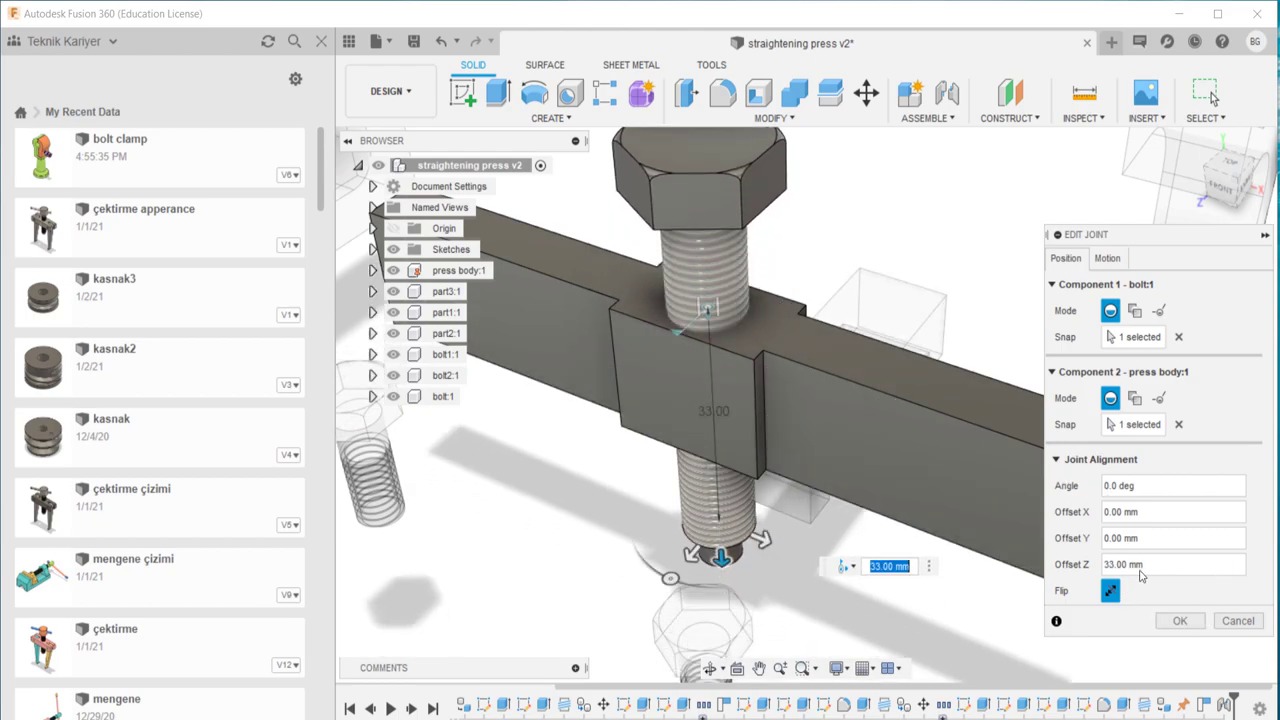
{"action": "left_click", "coordinate": [1107, 258]}
{"action": "left_click", "coordinate": [1107, 338]}
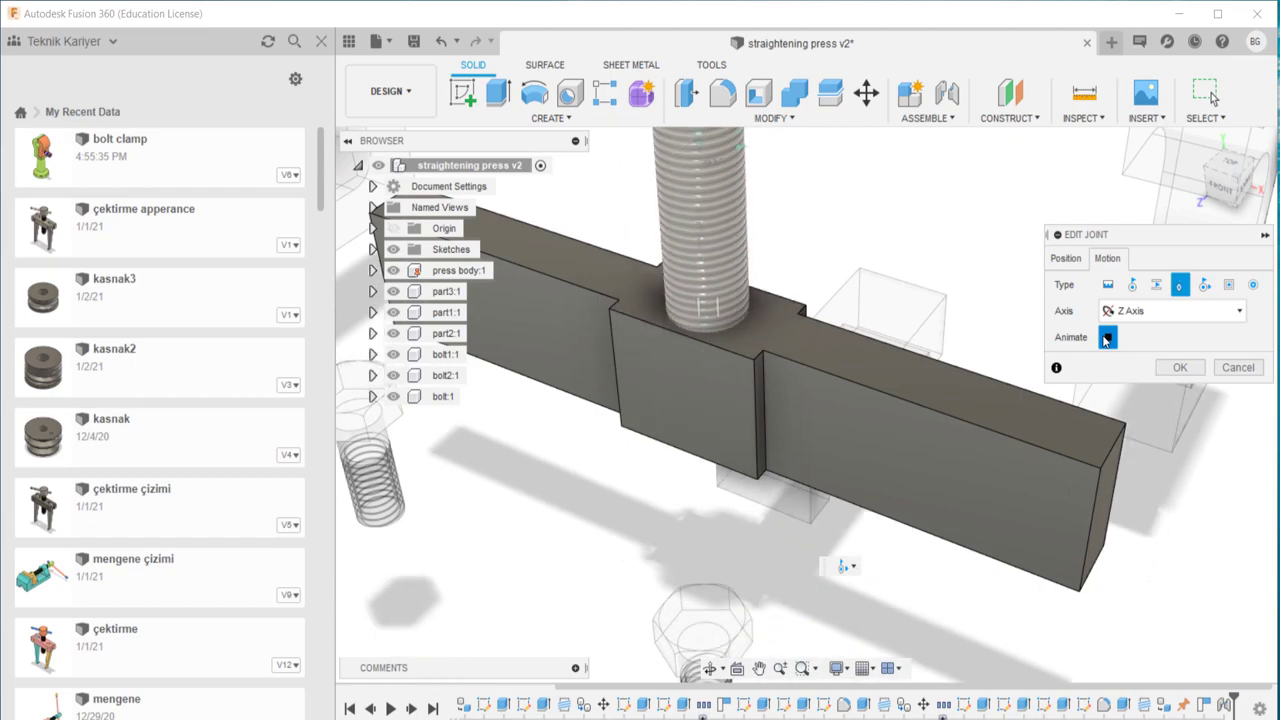
{"action": "left_click", "coordinate": [1180, 367]}
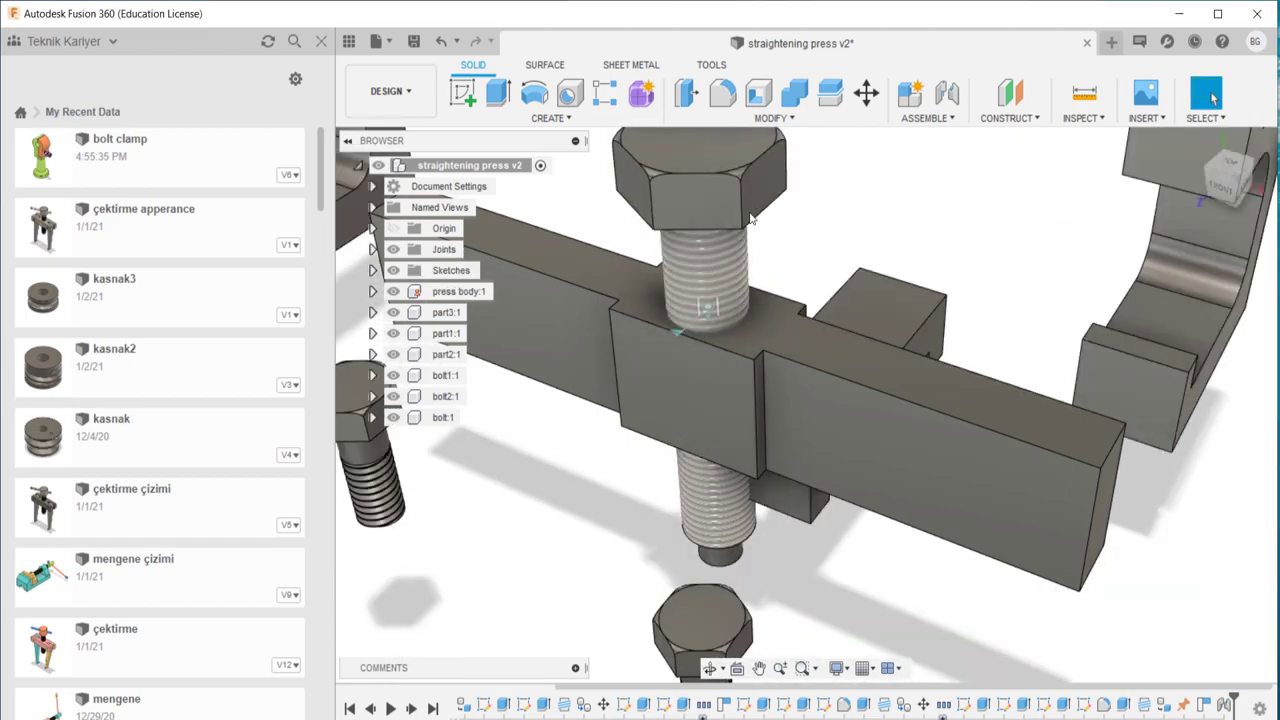
{"action": "left_click_drag", "start_coordinate": [751, 217], "coordinate": [766, 254]}
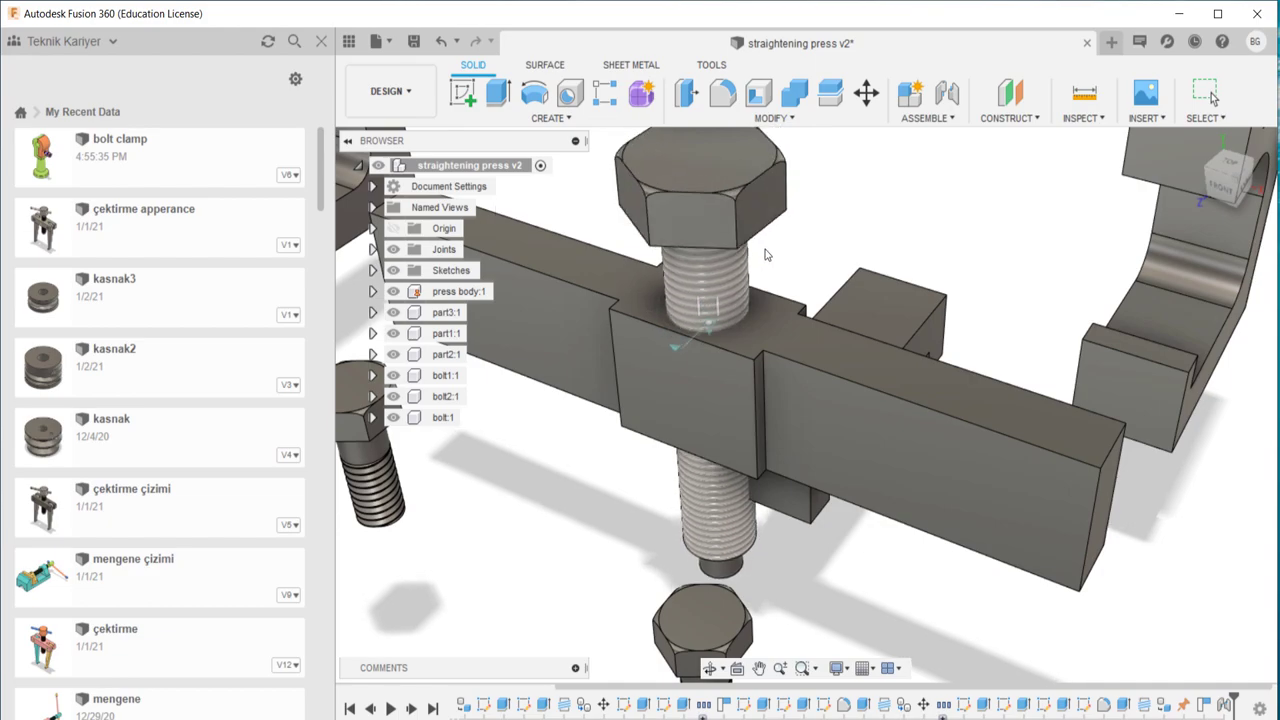
{"action": "middle_click_drag", "start_coordinate": [804, 353], "coordinate": [770, 397], "text": "shift"}
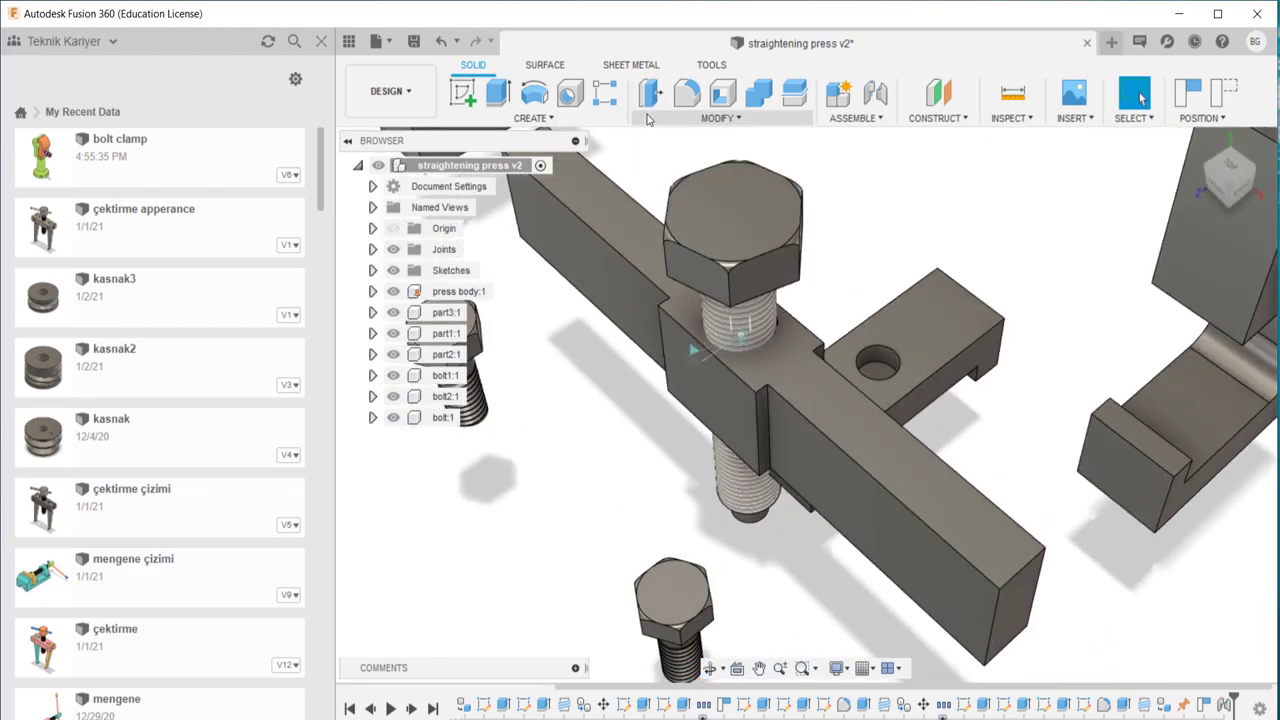
- Combine the press body with the bolt using Operation Cut and Keep Tools checked
{"action": "left_click", "coordinate": [650, 120]}
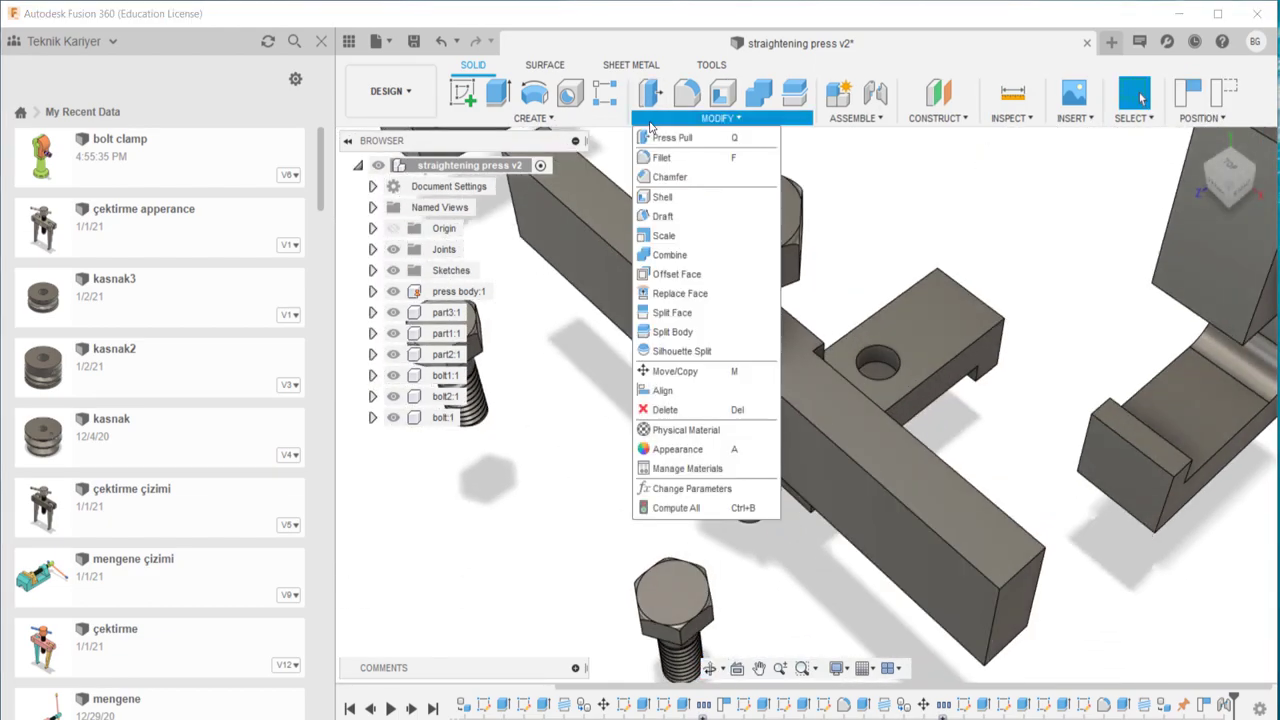
{"action": "left_click", "coordinate": [722, 254]}
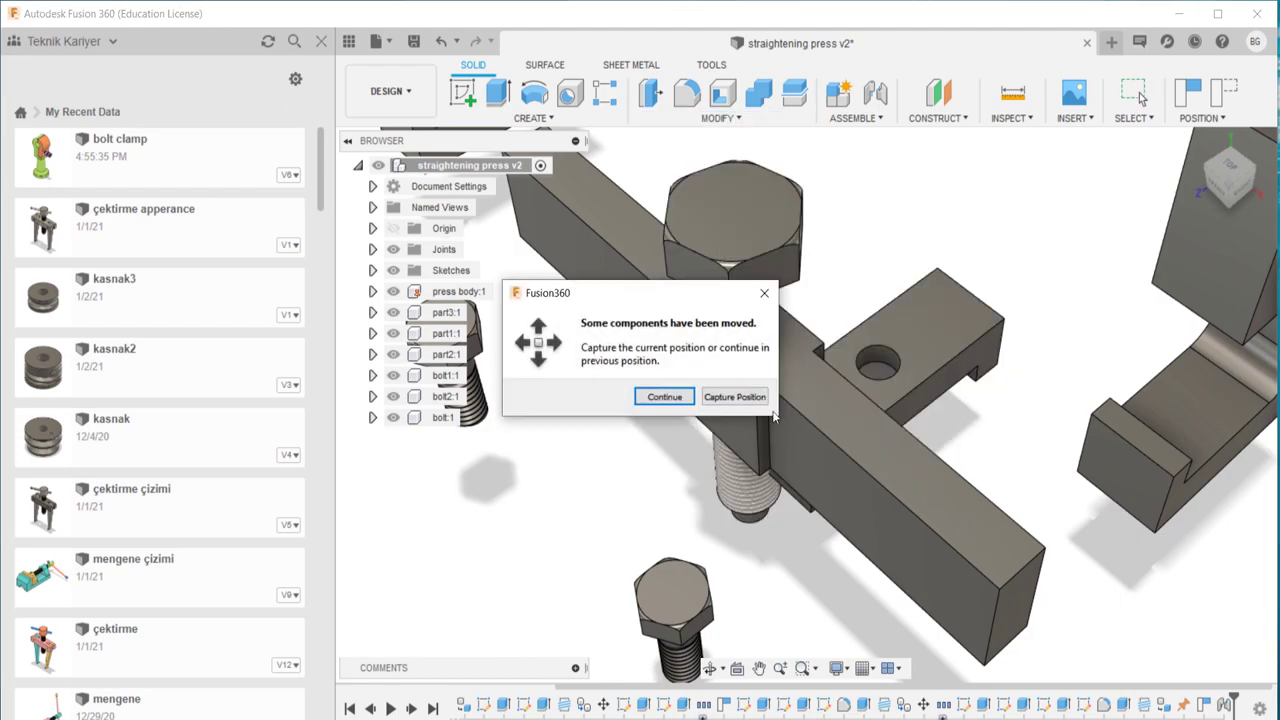
{"action": "left_click", "coordinate": [735, 397]}
{"action": "left_click", "coordinate": [950, 440]}
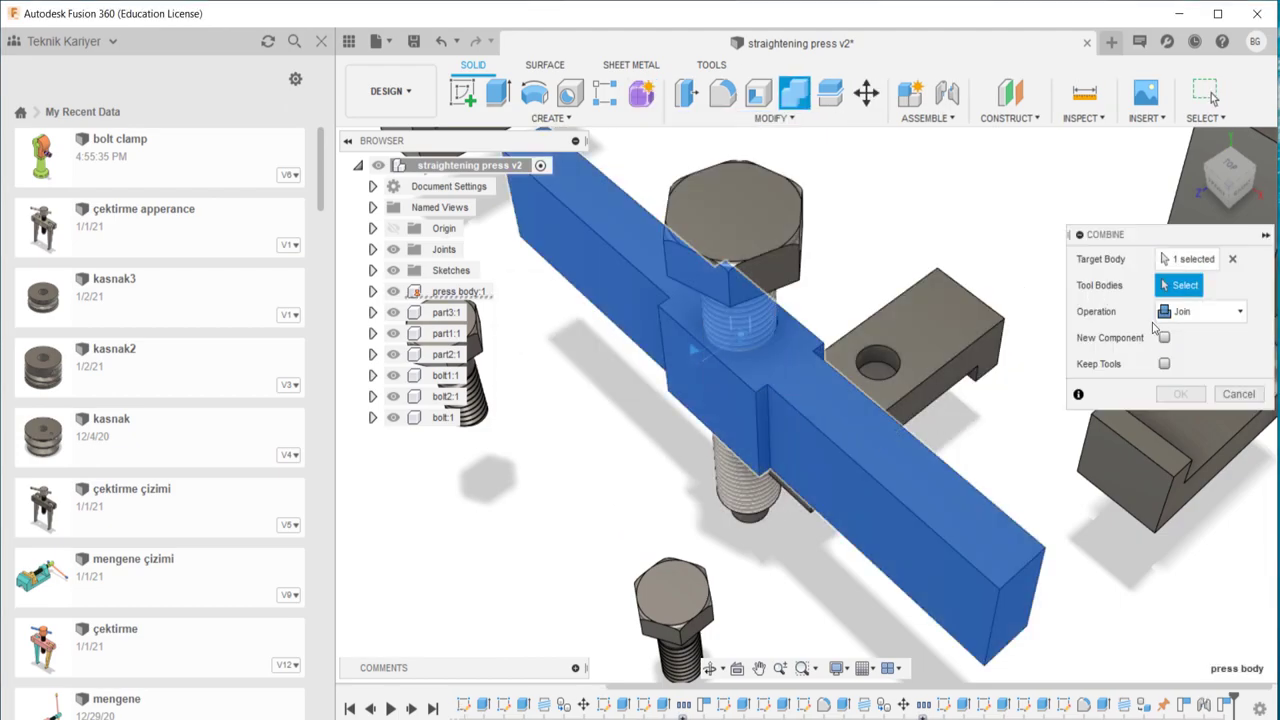
{"action": "left_click", "coordinate": [1164, 363]}
{"action": "left_click", "coordinate": [1168, 318]}
{"action": "left_click", "coordinate": [1160, 358]}
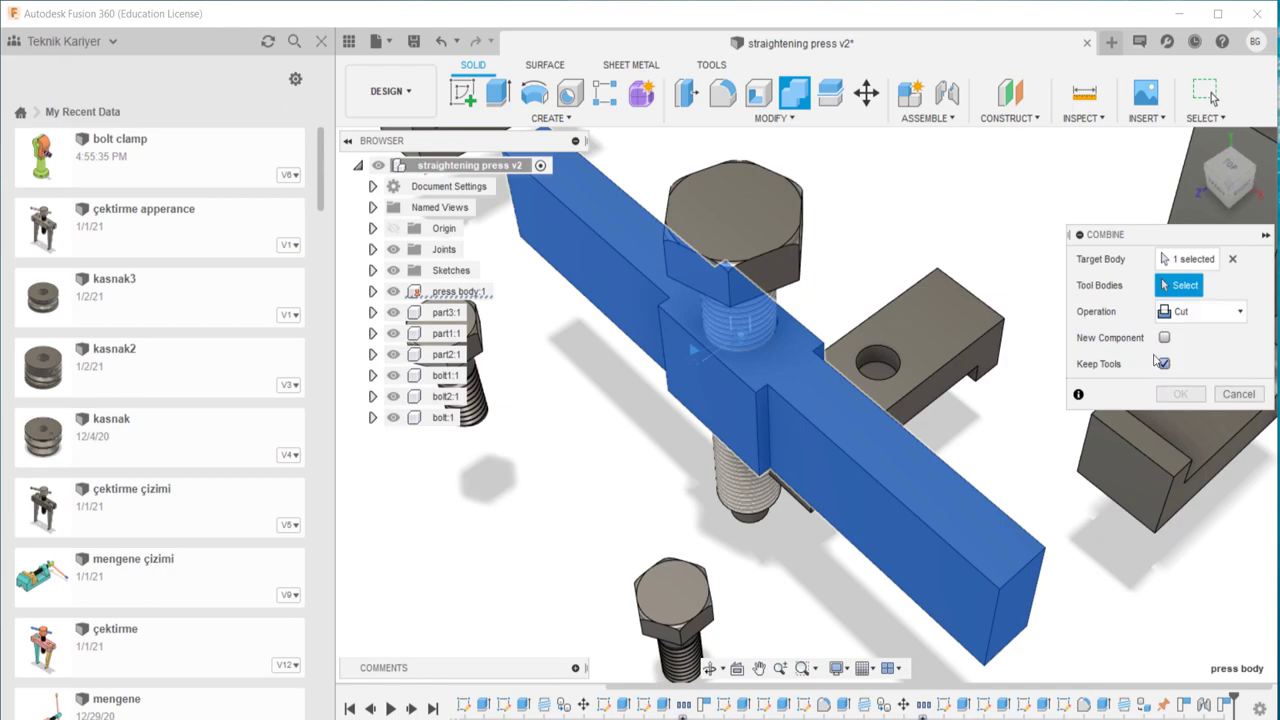
{"action": "left_click", "coordinate": [735, 310]}
{"action": "left_click", "coordinate": [1180, 393]}
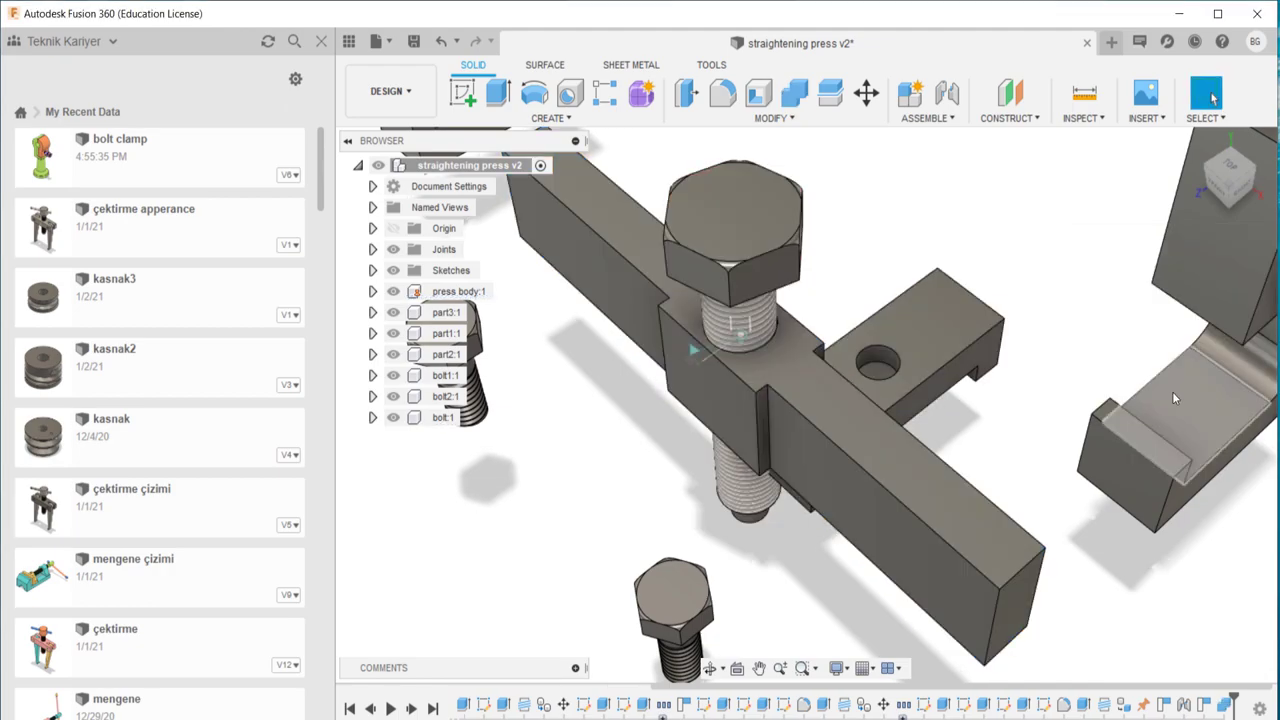
{"action": "left_click_drag", "start_coordinate": [769, 262], "coordinate": [781, 640]}
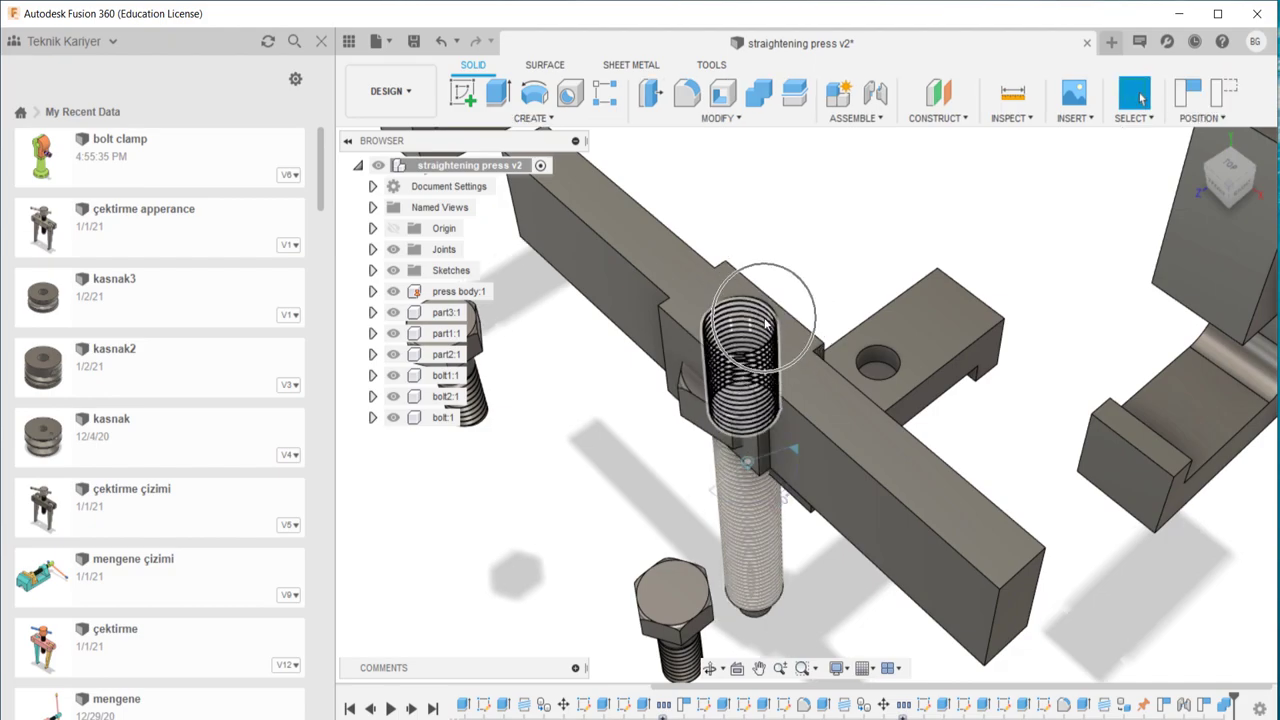
- Slide the bolt out of and back into the threaded hole, then save the design
{"action": "left_click_drag", "start_coordinate": [767, 325], "coordinate": [762, 550]}
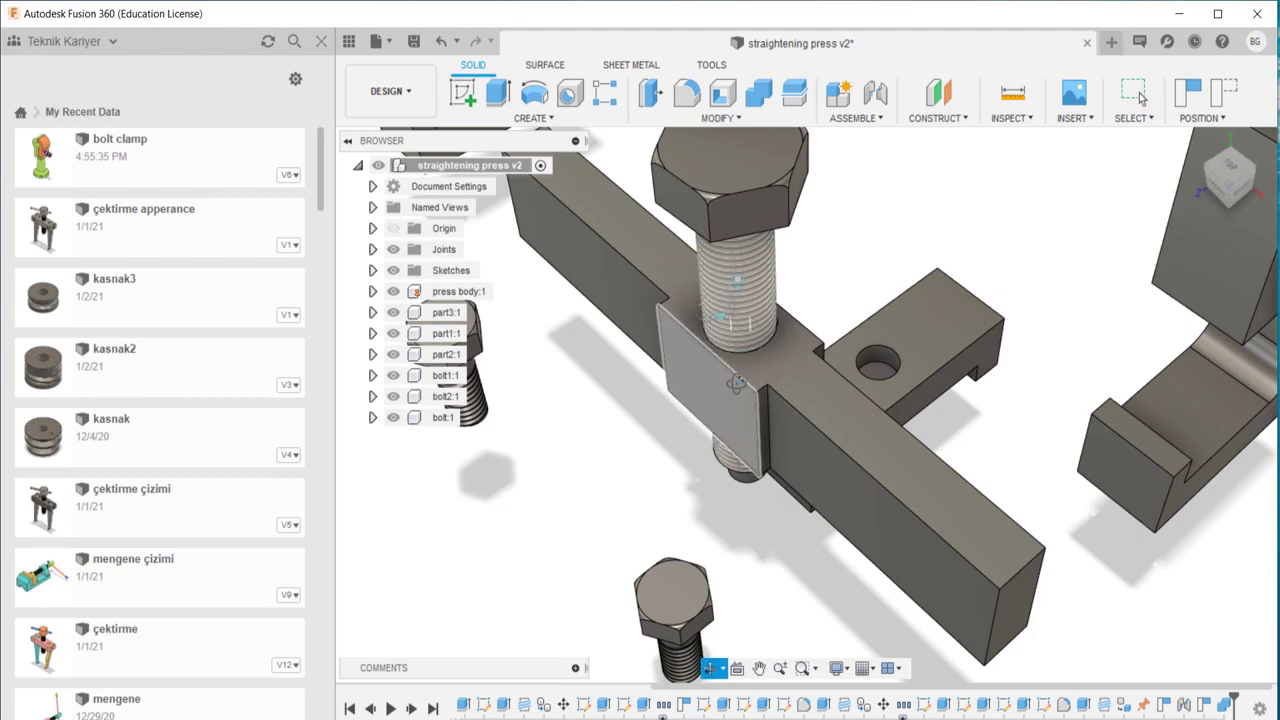
{"action": "middle_click_drag", "start_coordinate": [866, 277], "coordinate": [745, 367], "text": "shift"}
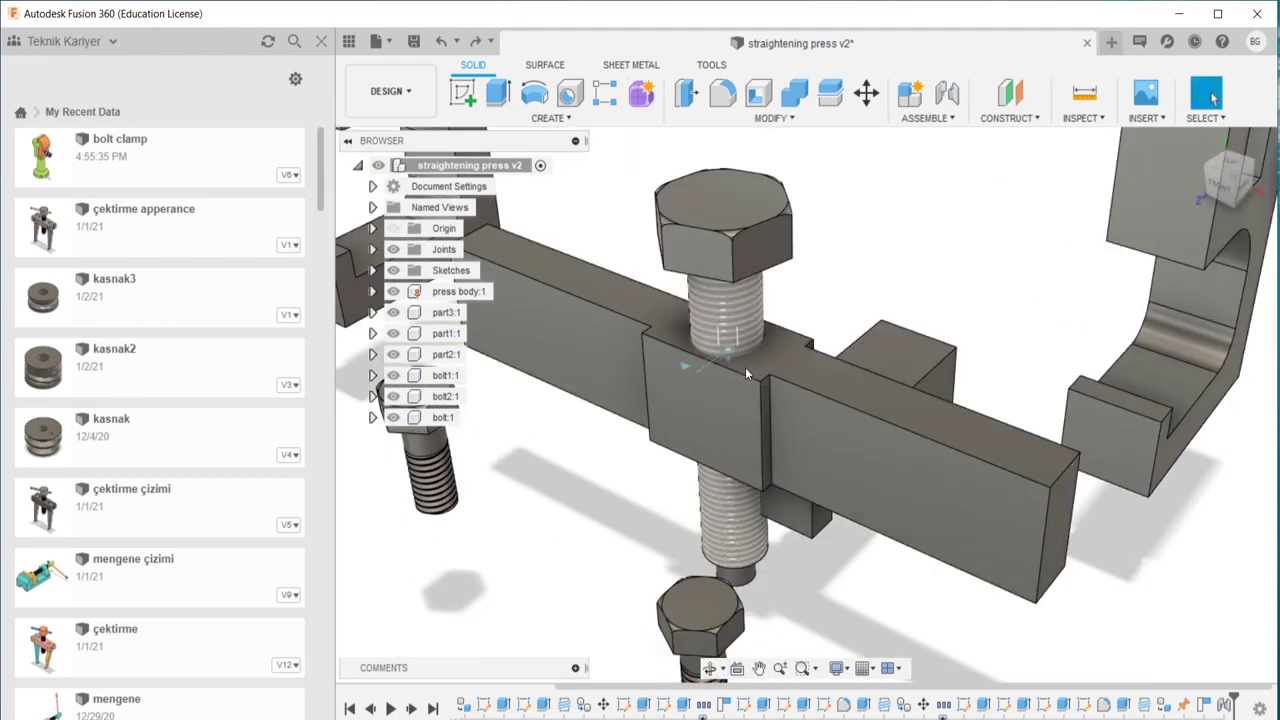
{"action": "middle_click_drag", "start_coordinate": [829, 306], "coordinate": [792, 293], "text": "shift"}
{"action": "left_click_drag", "start_coordinate": [767, 197], "coordinate": [757, 519]}
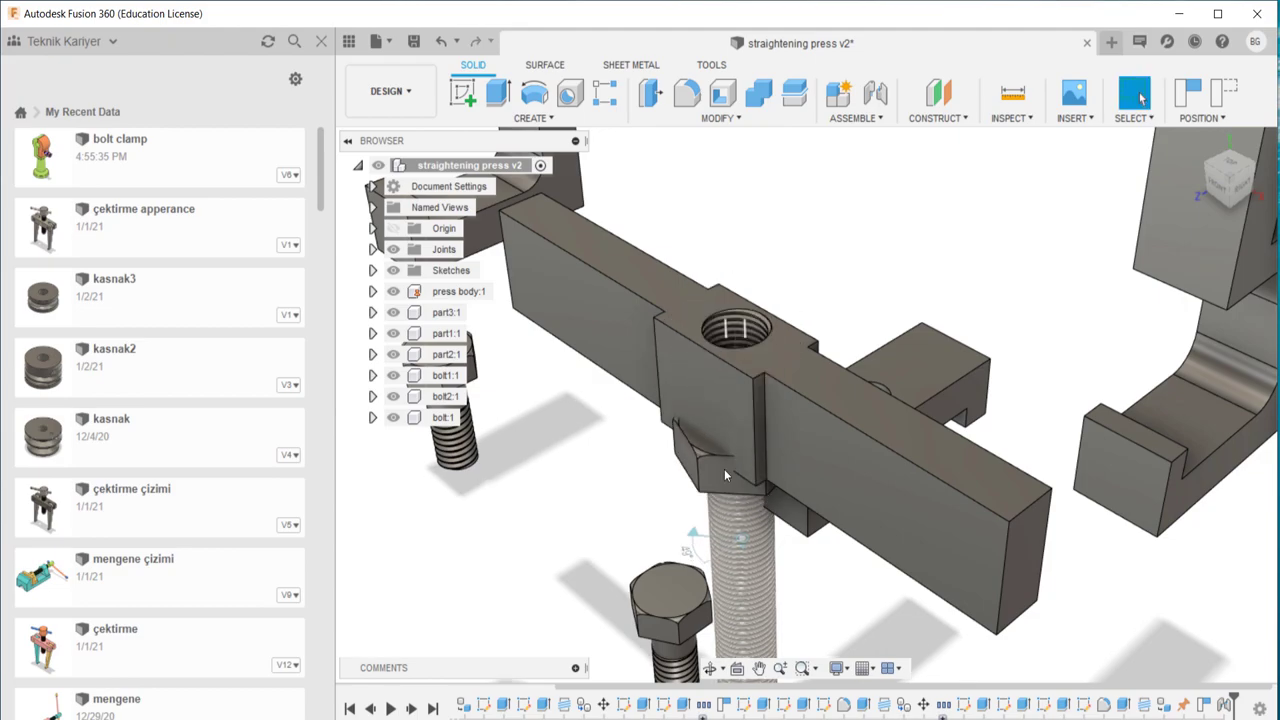
{"action": "left_click_drag", "start_coordinate": [757, 519], "coordinate": [732, 226]}
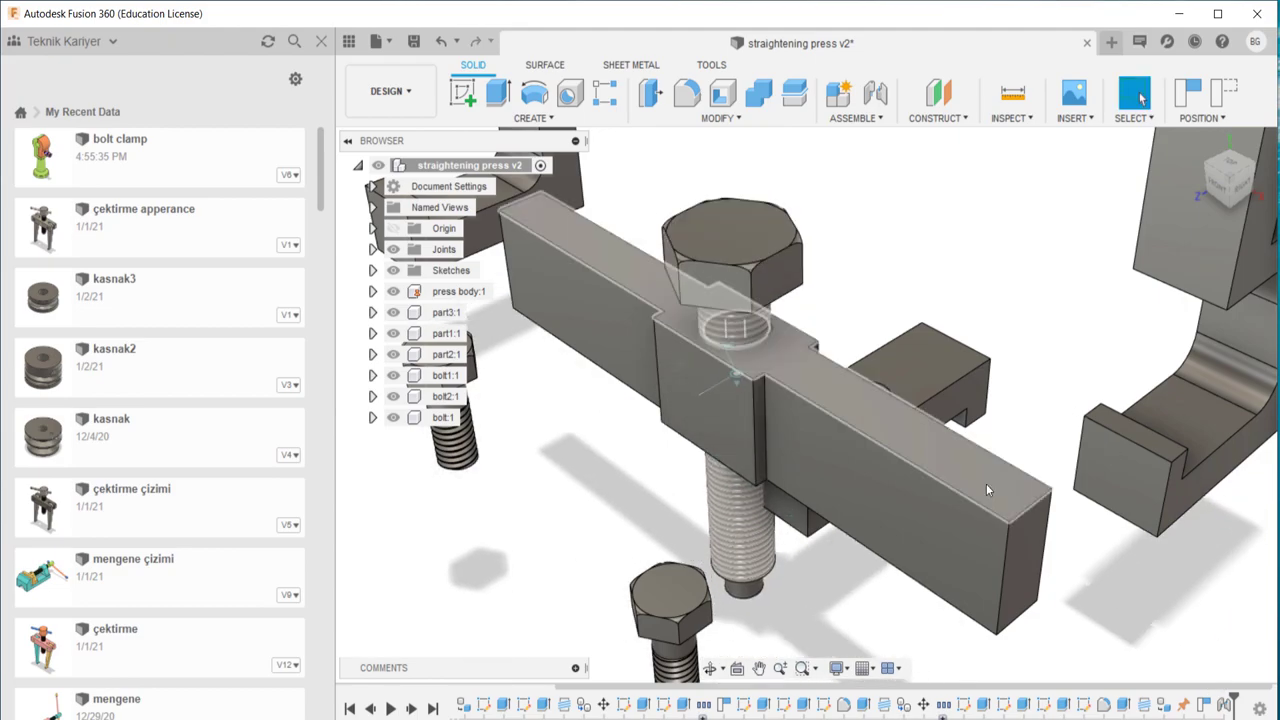
{"action": "middle_click_drag", "start_coordinate": [986, 483], "coordinate": [918, 456]}
{"action": "key", "text": "ctrl+s"}
{"action": "left_click", "coordinate": [634, 415]}
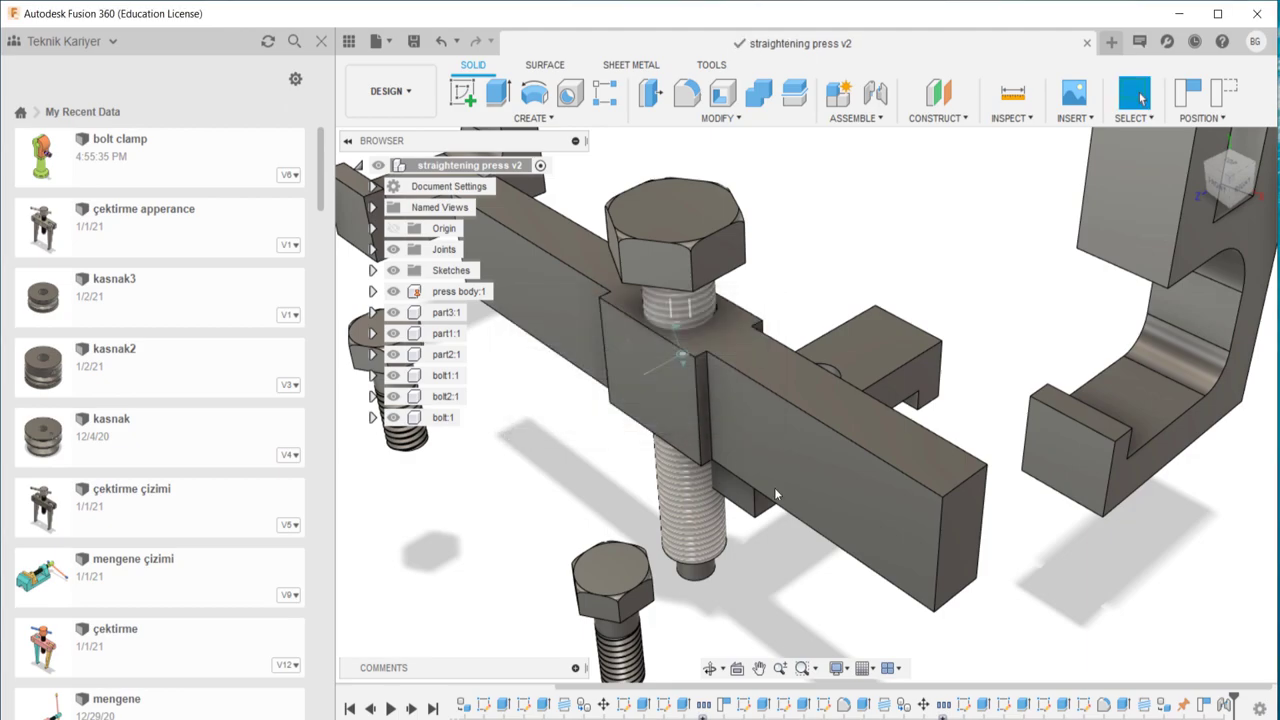
- Move the lower jaw bar to the lower left and the hex bolt to the lower right
{"action": "mouse_move", "coordinate": [645, 428]}
{"action": "middle_mouse_down", "text": "shift"}
{"action": "mouse_move", "coordinate": [783, 452]}
{"action": "mouse_move", "coordinate": [792, 478]}
{"action": "middle_mouse_up", "text": "shift"}
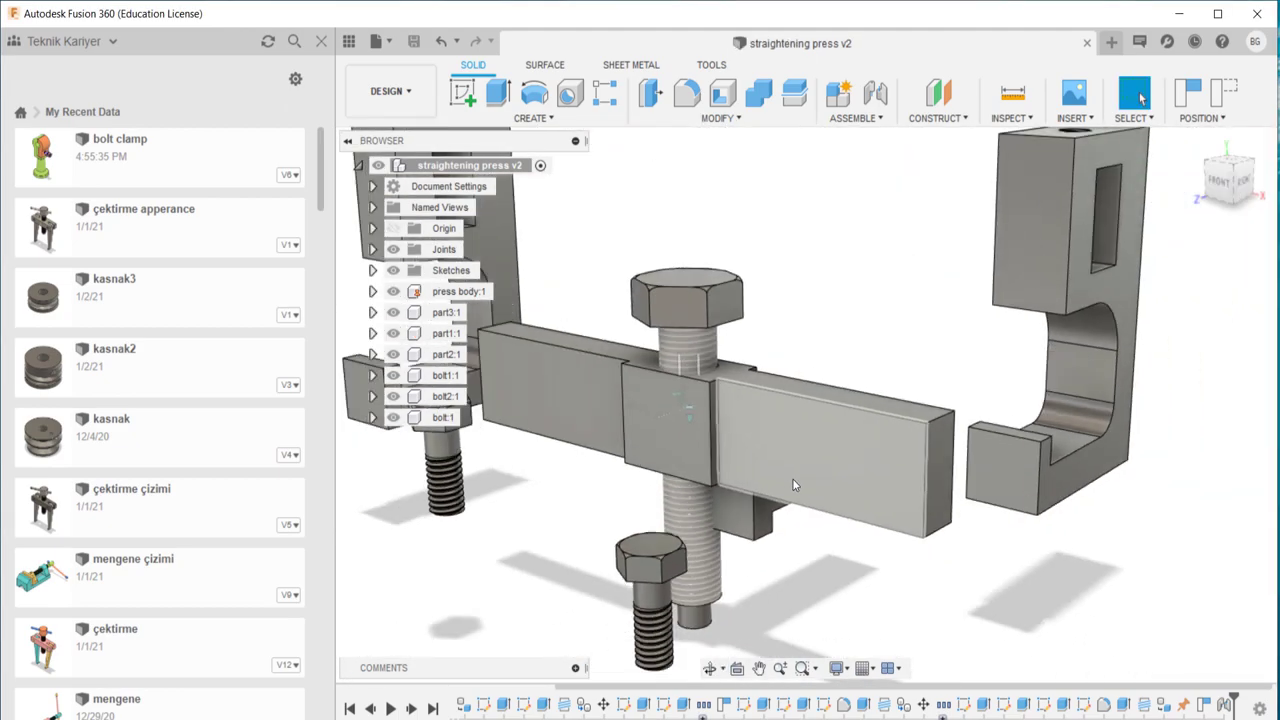
{"action": "left_click_drag", "start_coordinate": [792, 478], "coordinate": [475, 615]}
{"action": "scroll", "coordinate": [475, 615], "scroll_direction": "up", "scroll_amount": 4}
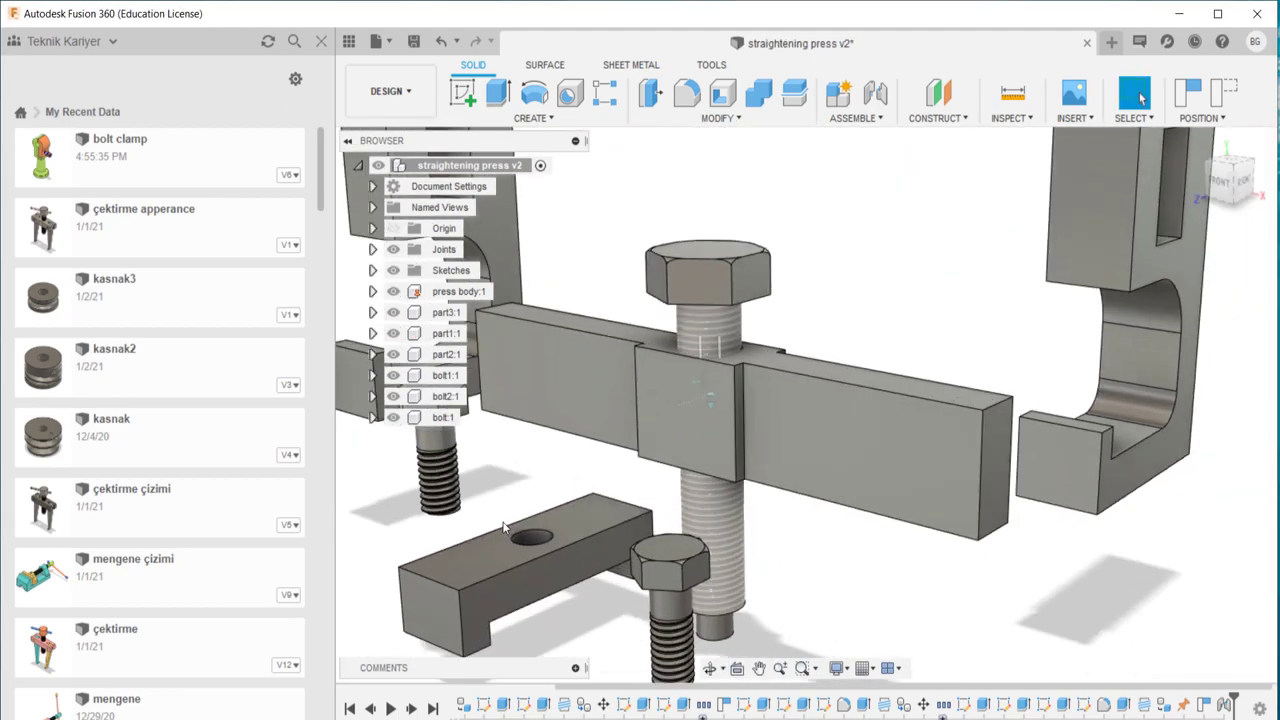
{"action": "middle_click_drag", "start_coordinate": [475, 615], "coordinate": [590, 388]}
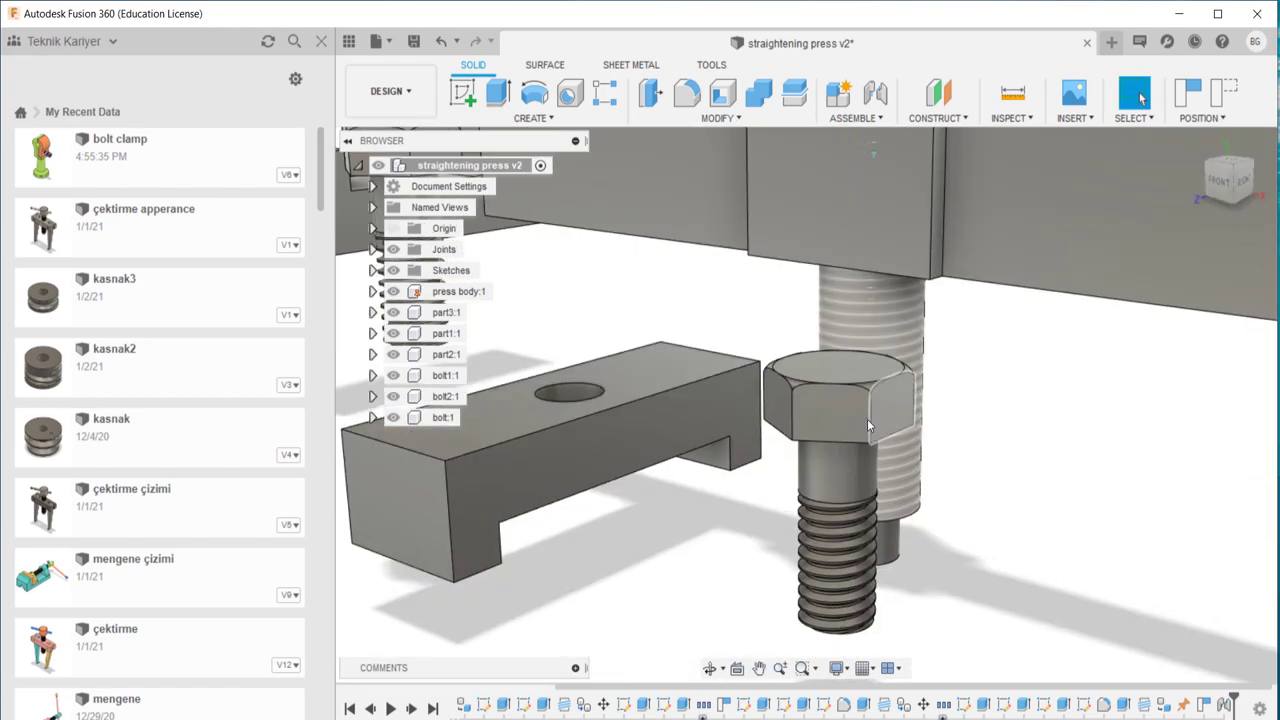
{"action": "left_click_drag", "start_coordinate": [859, 422], "coordinate": [1154, 477]}
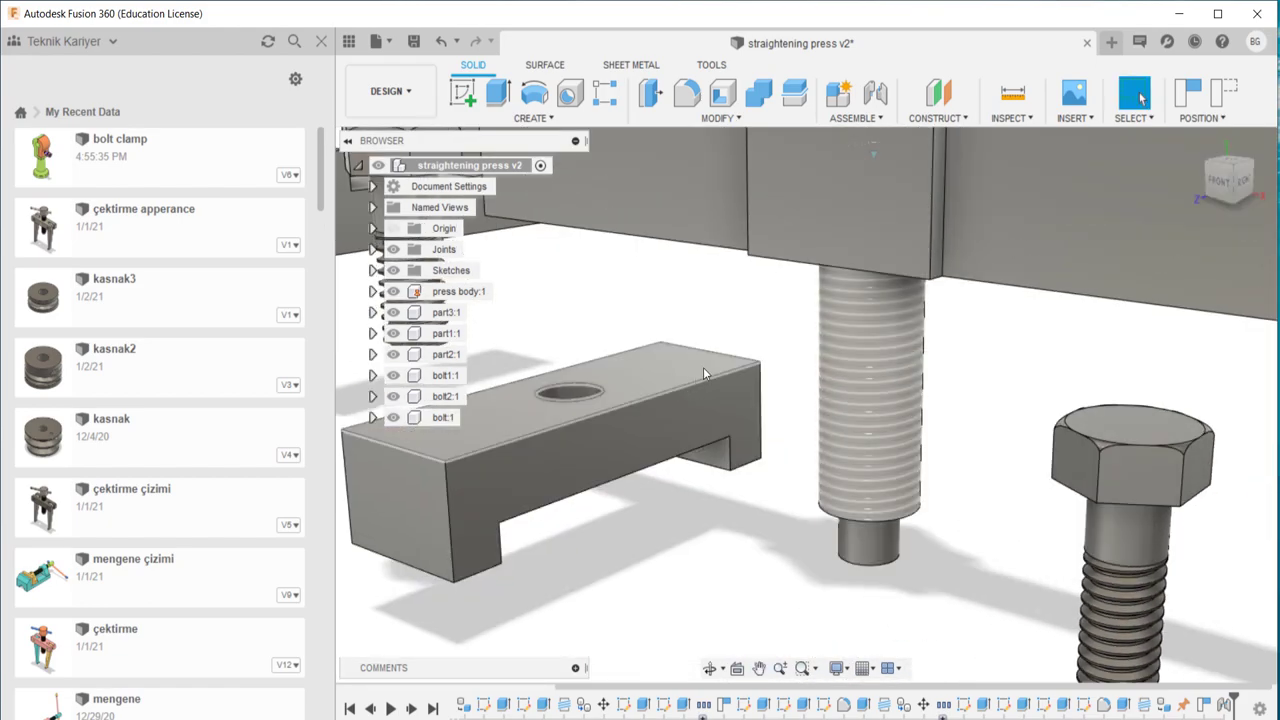
{"action": "middle_click_drag", "start_coordinate": [703, 367], "coordinate": [712, 395], "text": "shift"}
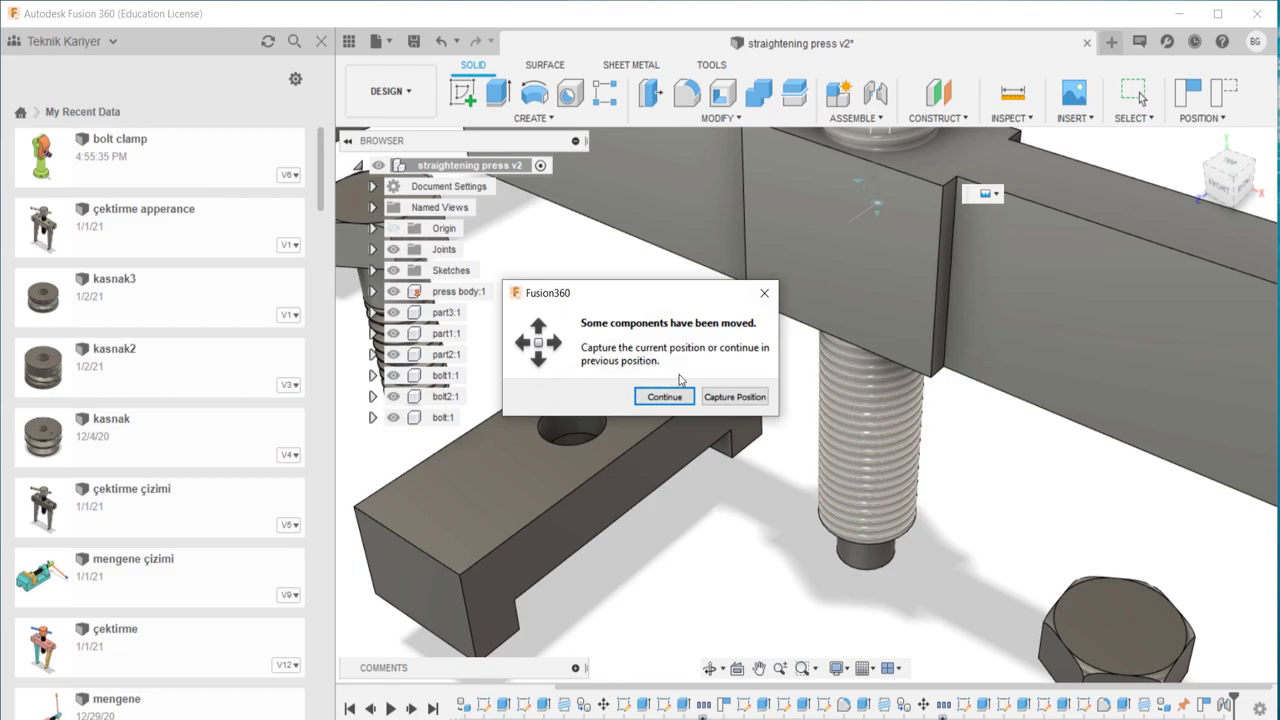
- Start a joint from part3 to the lower end of bolt:1
{"action": "left_click", "coordinate": [664, 397]}
{"action": "key", "text": "j"}
{"action": "left_click", "coordinate": [572, 425]}
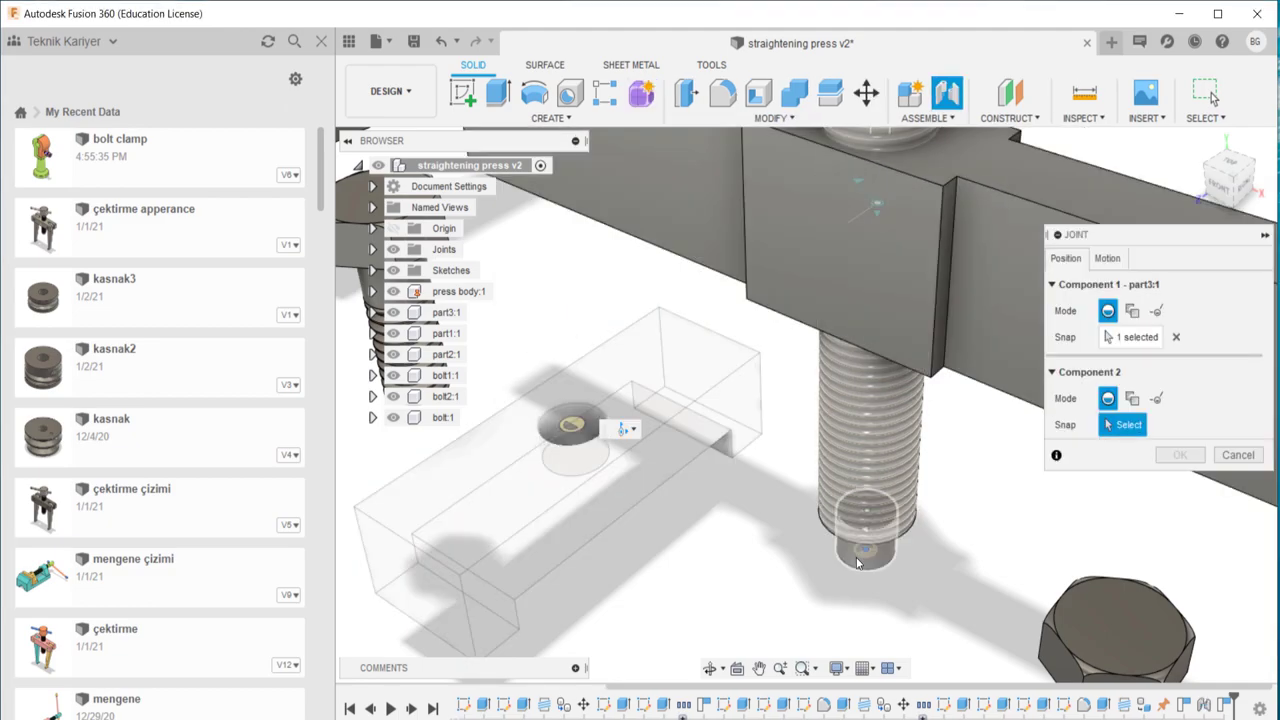
{"action": "key", "text": "Escape"}
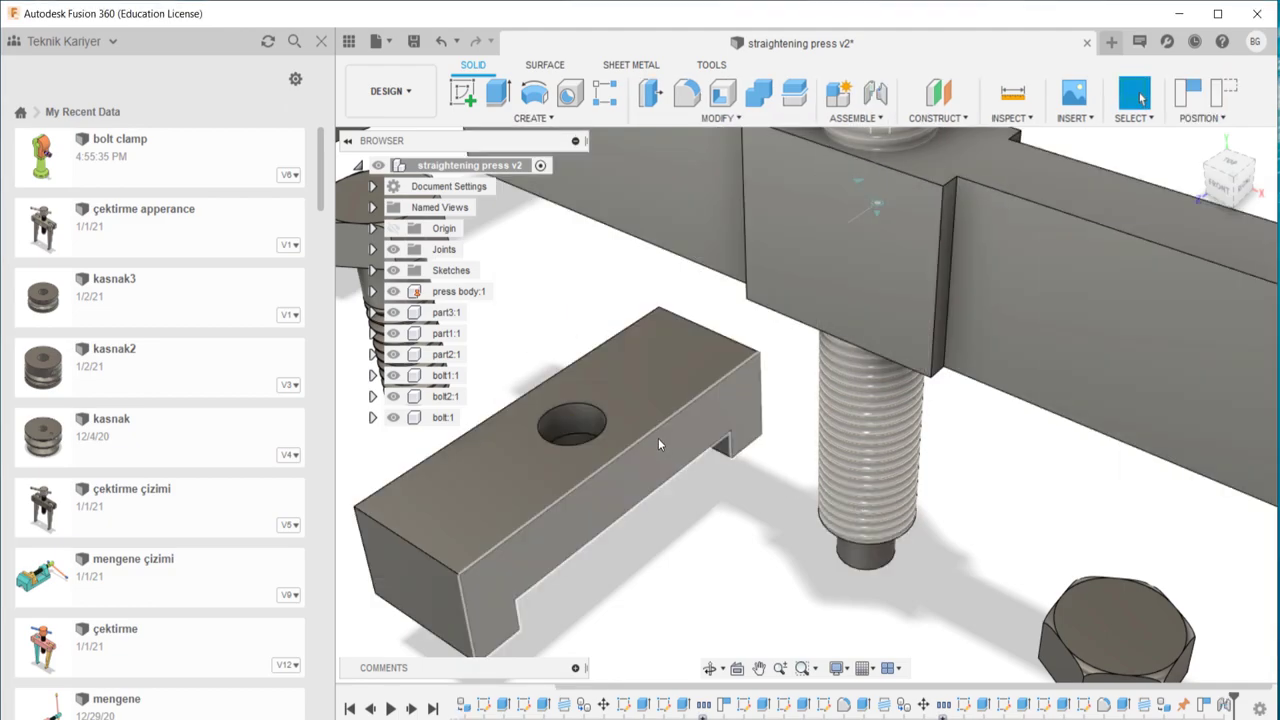
{"action": "left_click", "coordinate": [712, 397]}
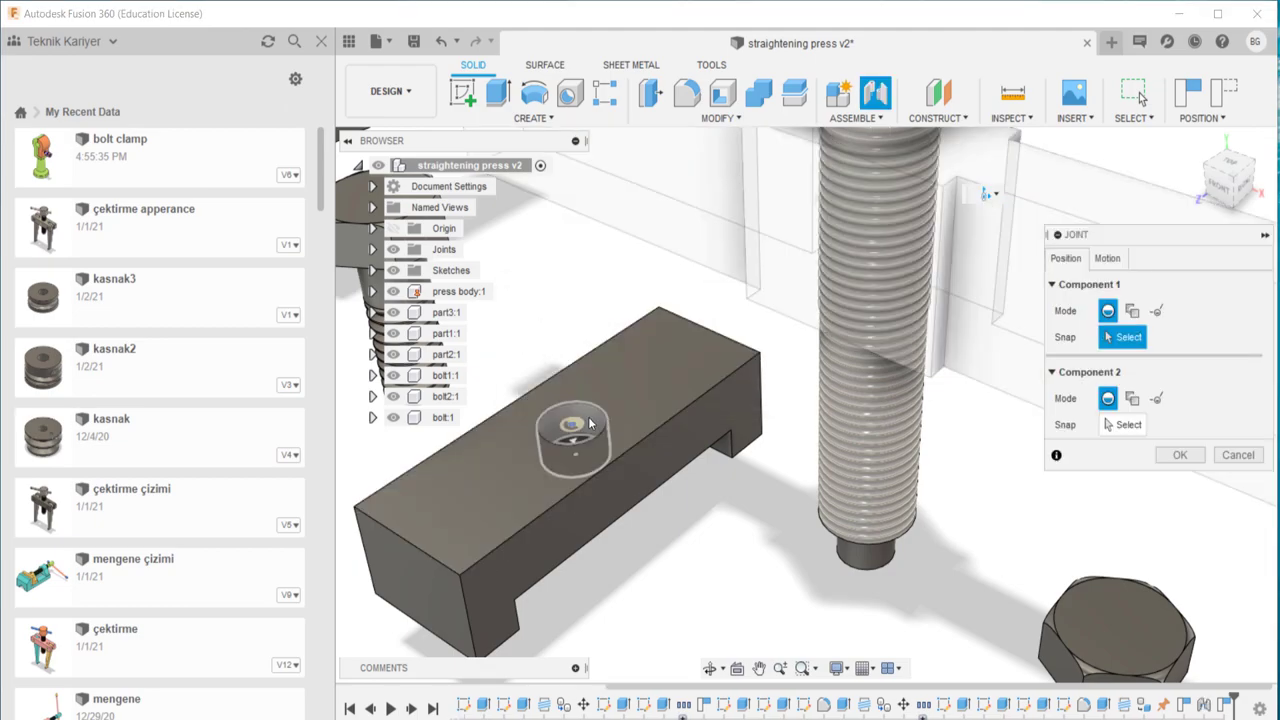
{"action": "left_click", "coordinate": [575, 428]}
{"action": "middle_click_drag", "start_coordinate": [893, 515], "coordinate": [894, 484], "text": "shift"}
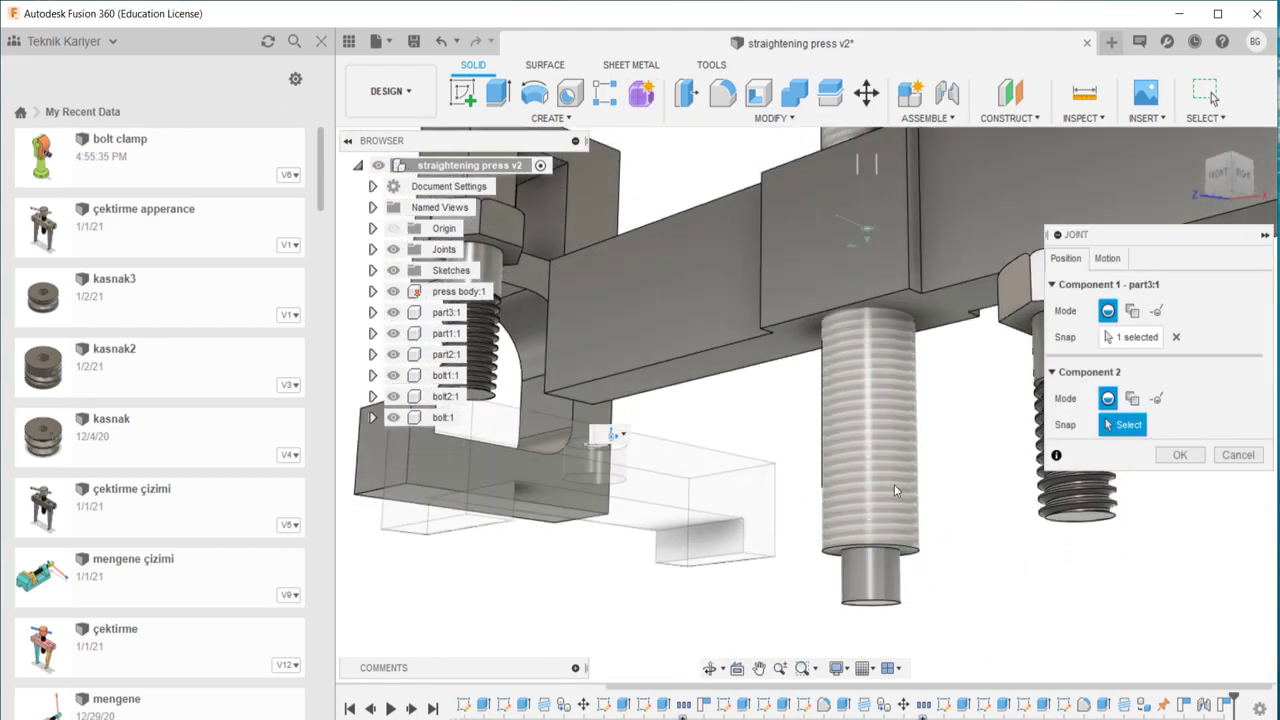
{"action": "left_click", "coordinate": [871, 553]}
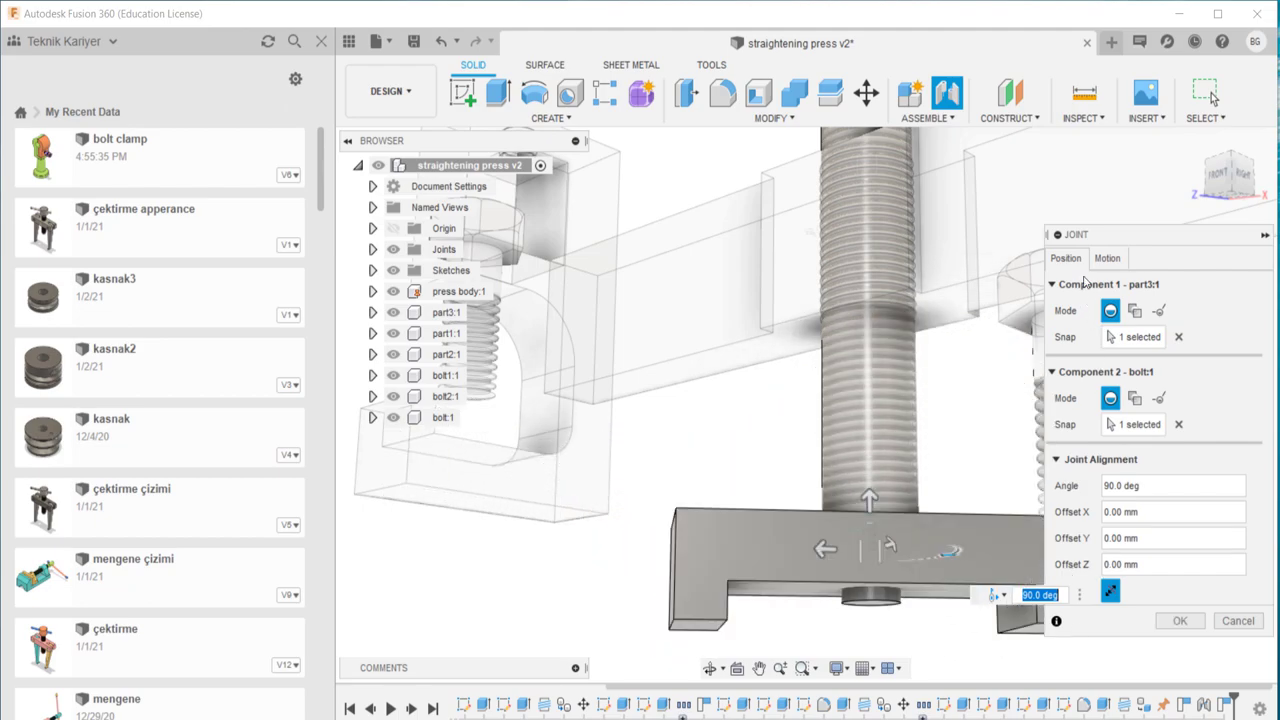
- Make the joint Rigid and rotate the block around the bolt toward 115 degrees
{"action": "left_click", "coordinate": [1124, 259]}
{"action": "left_click", "coordinate": [1108, 285]}
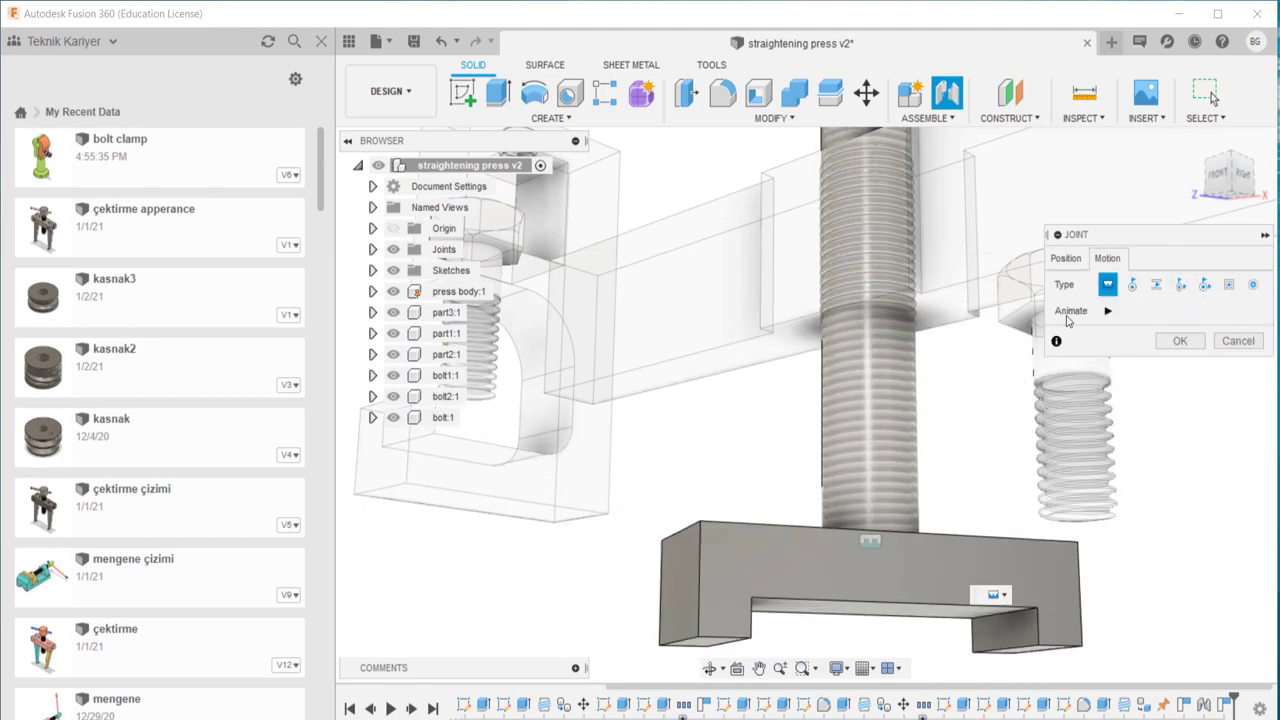
{"action": "mouse_move", "coordinate": [857, 420]}
{"action": "middle_mouse_down", "text": "shift"}
{"action": "mouse_move", "coordinate": [862, 518]}
{"action": "mouse_move", "coordinate": [1197, 258]}
{"action": "middle_mouse_up", "text": "shift"}
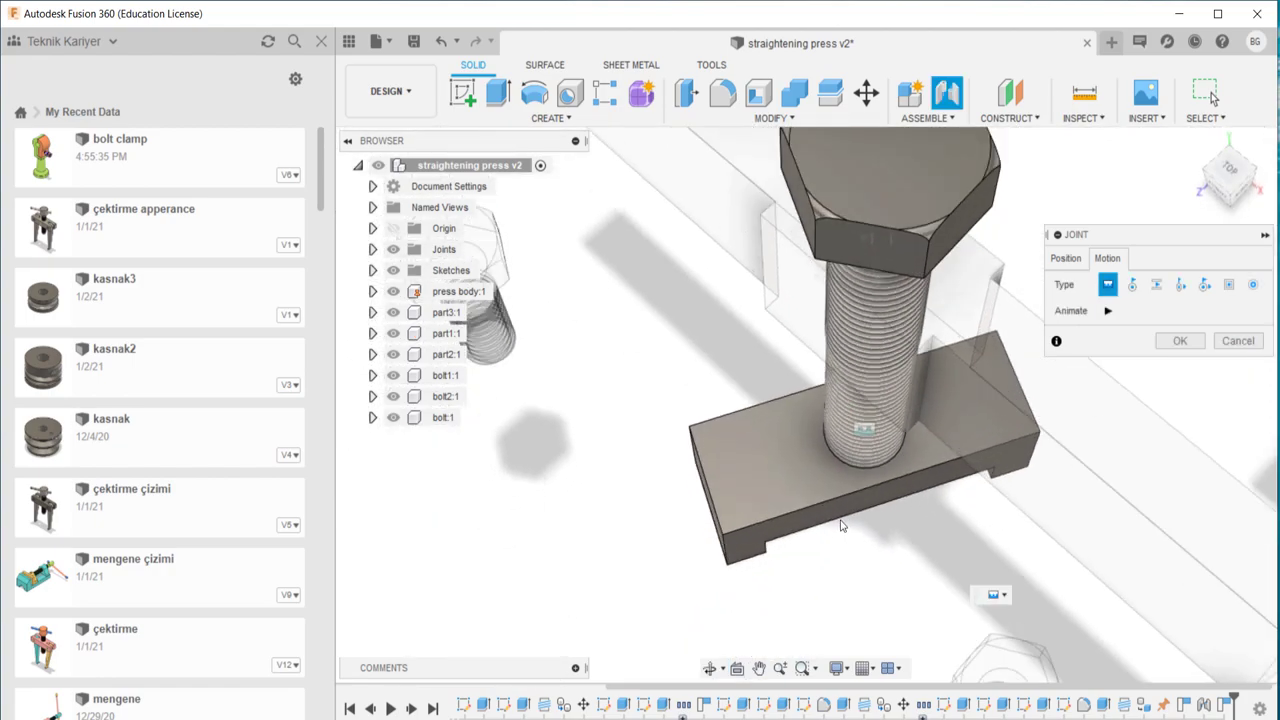
{"action": "scroll", "coordinate": [894, 484], "scroll_direction": "up", "scroll_amount": 2}
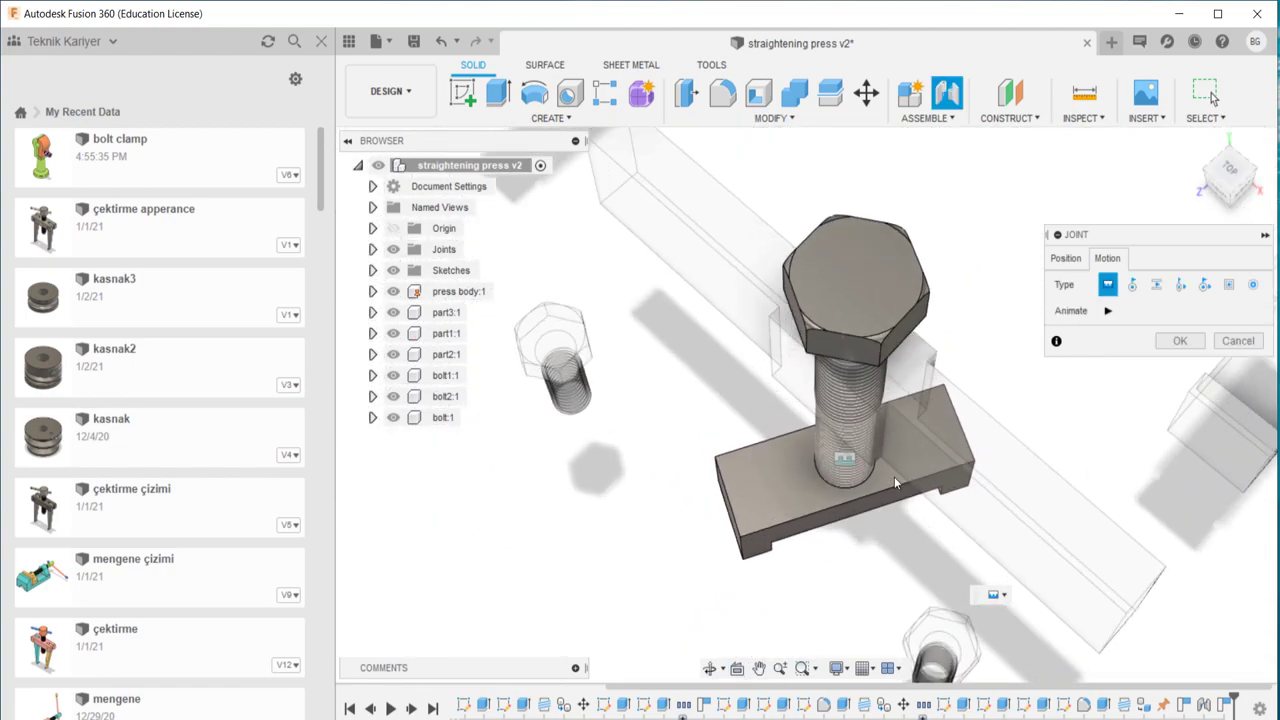
{"action": "left_click", "coordinate": [1078, 258]}
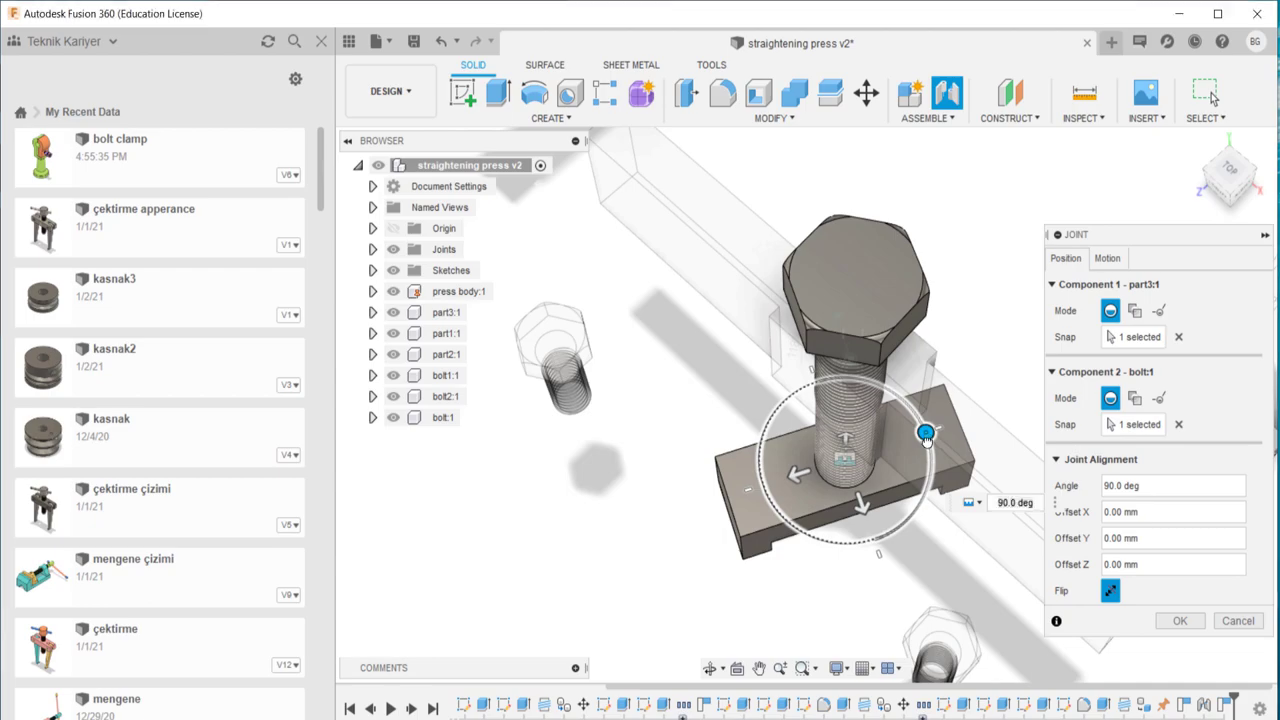
{"action": "left_click_drag", "start_coordinate": [926, 434], "coordinate": [906, 404]}
{"action": "mouse_move", "coordinate": [919, 432]}
{"action": "middle_mouse_down", "text": "shift"}
{"action": "mouse_move", "coordinate": [980, 449]}
{"action": "mouse_move", "coordinate": [980, 417]}
{"action": "mouse_move", "coordinate": [970, 436]}
{"action": "middle_mouse_up", "text": "shift"}
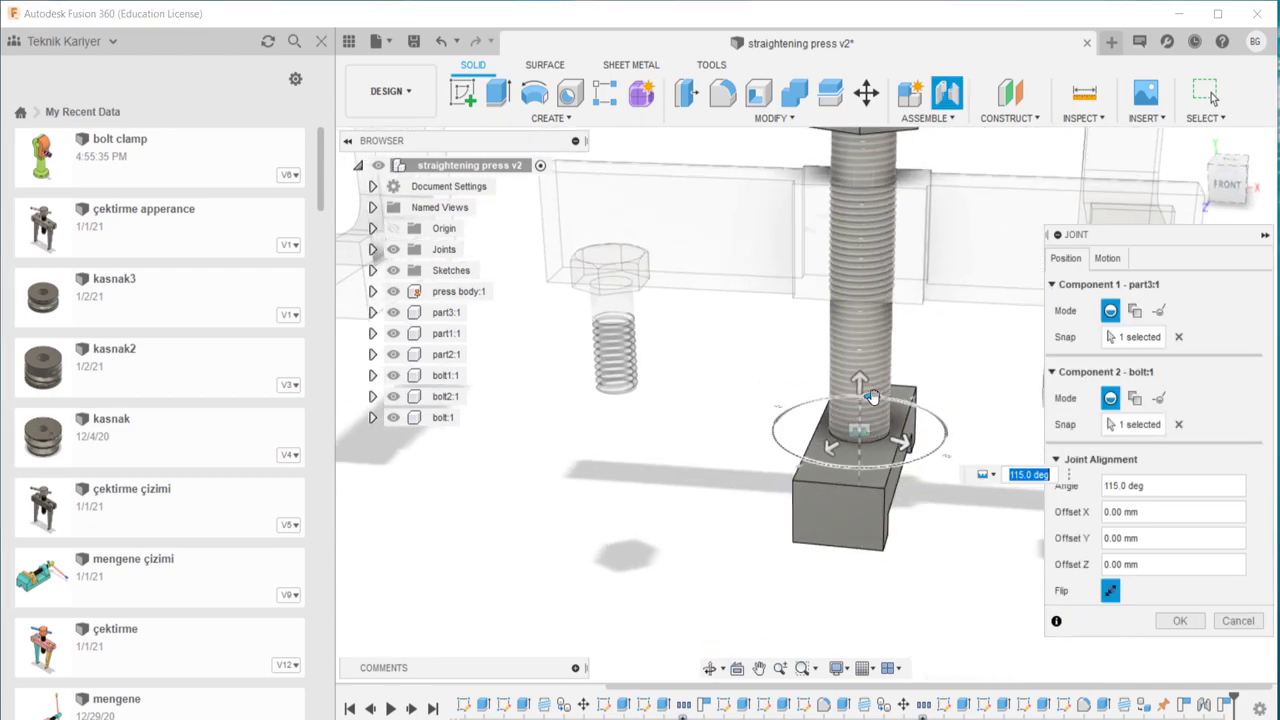
{"action": "middle_click_drag", "start_coordinate": [872, 402], "coordinate": [1062, 302], "text": "shift"}
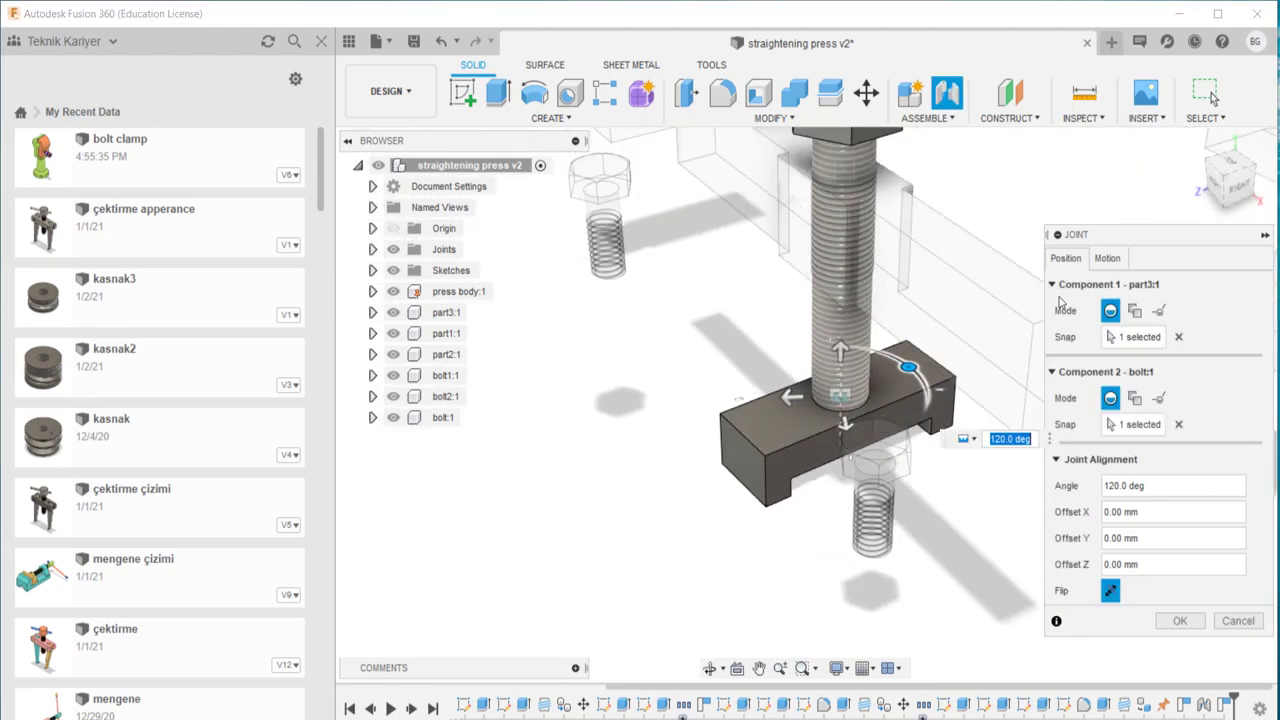
{"action": "left_click", "coordinate": [1197, 145]}
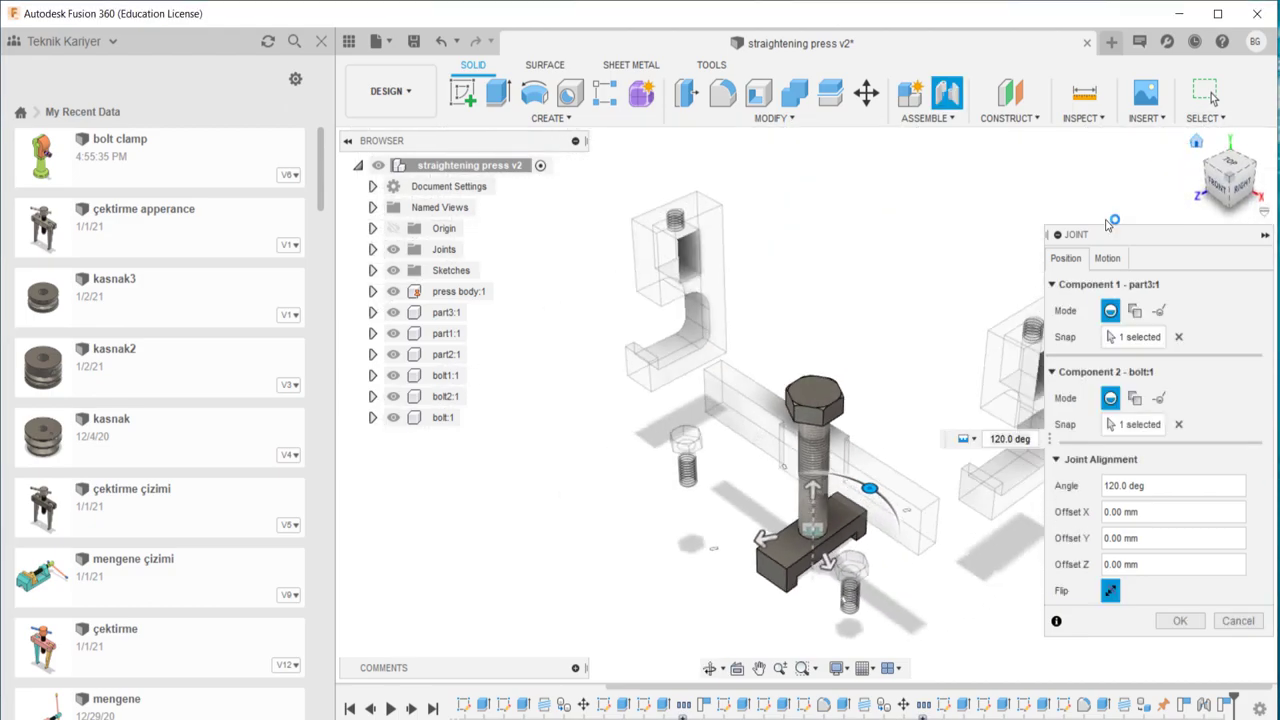
{"action": "left_click", "coordinate": [1230, 170]}
{"action": "scroll", "coordinate": [814, 424], "scroll_direction": "up", "scroll_amount": 2}
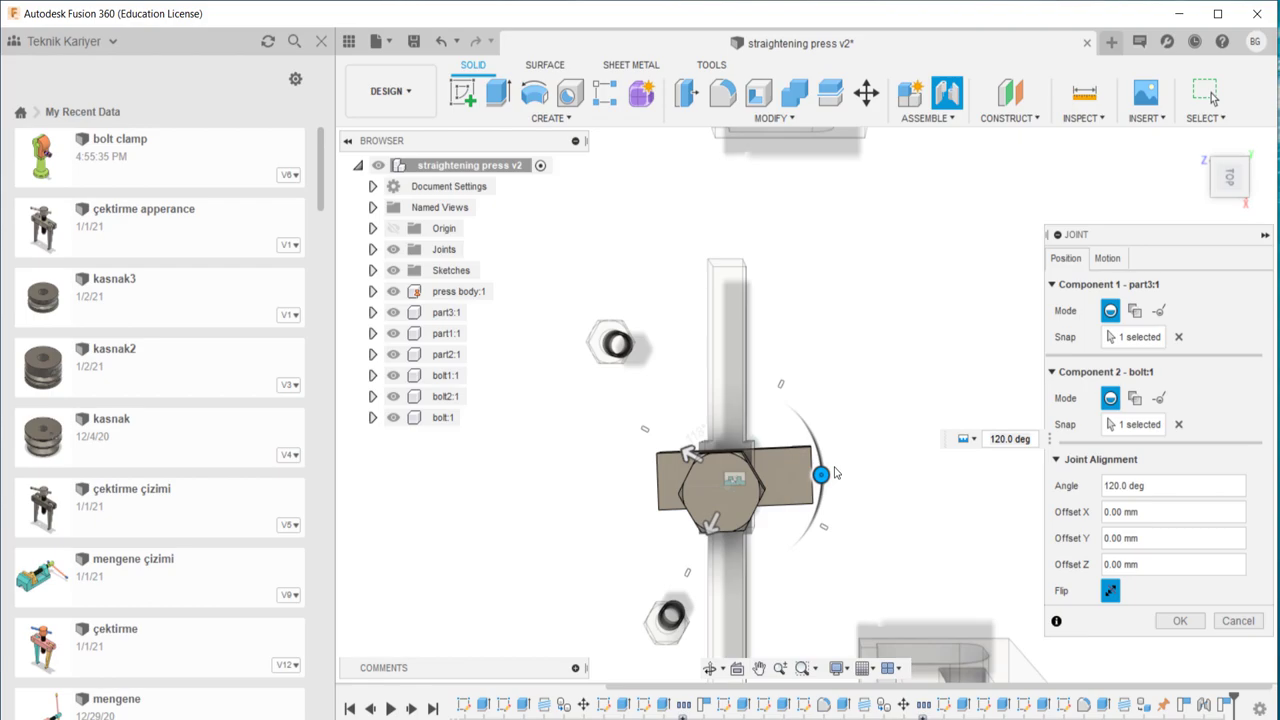
- Adjust the block angle back from 120 to 115 degrees and confirm the joint
{"action": "left_click_drag", "start_coordinate": [820, 475], "coordinate": [821, 483]}
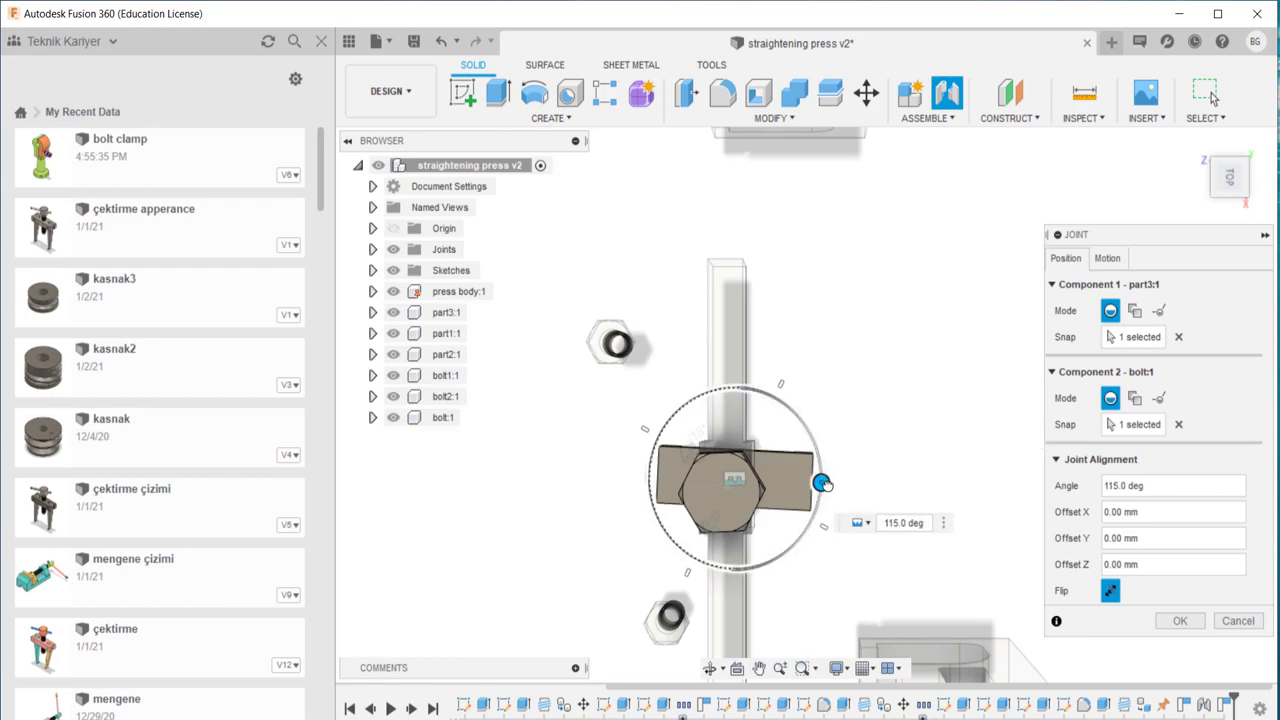
{"action": "scroll", "coordinate": [815, 486], "scroll_direction": "up", "scroll_amount": 2}
{"action": "scroll", "coordinate": [800, 490], "scroll_direction": "up", "scroll_amount": 3}
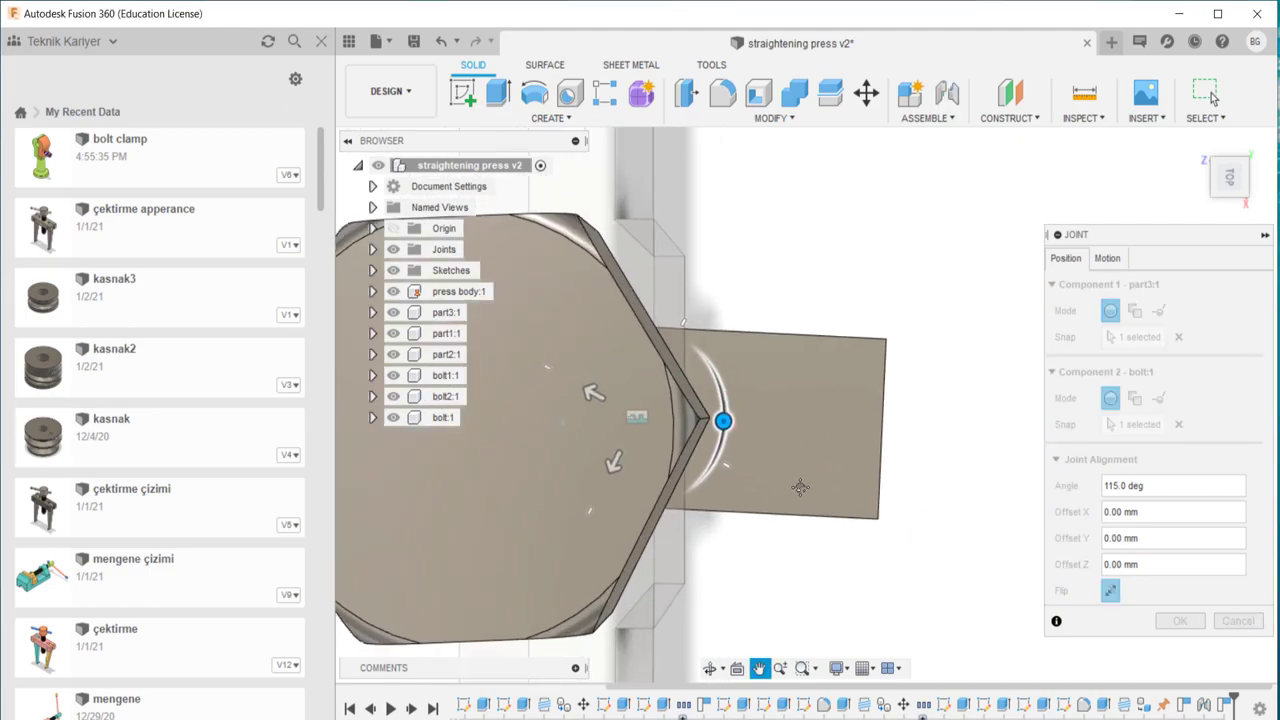
{"action": "scroll", "coordinate": [800, 487], "scroll_direction": "down", "scroll_amount": 2}
{"action": "scroll", "coordinate": [800, 487], "scroll_direction": "down", "scroll_amount": 2}
{"action": "scroll", "coordinate": [800, 487], "scroll_direction": "down", "scroll_amount": 2}
{"action": "mouse_move", "coordinate": [800, 487]}
{"action": "middle_mouse_down", "text": "shift"}
{"action": "mouse_move", "coordinate": [987, 319]}
{"action": "mouse_move", "coordinate": [1140, 430]}
{"action": "middle_mouse_up", "text": "shift"}
{"action": "scroll", "coordinate": [930, 425], "scroll_direction": "up", "scroll_amount": 1}
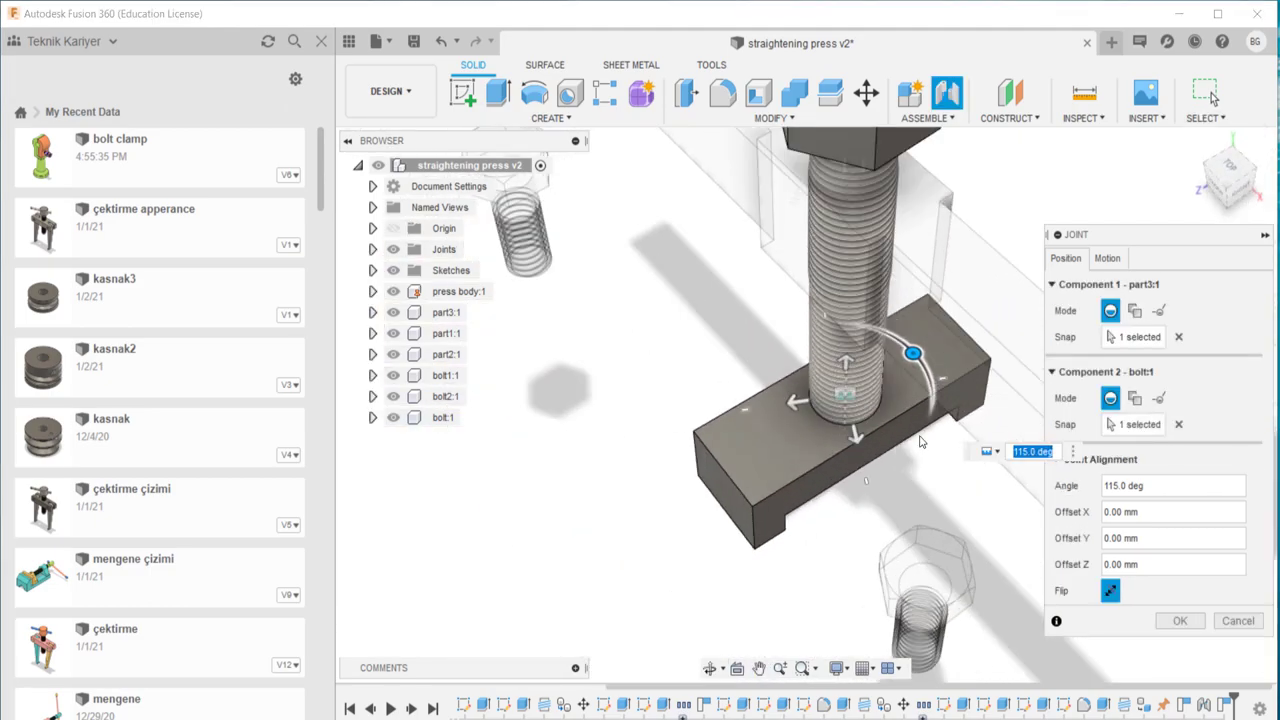
{"action": "scroll", "coordinate": [891, 461], "scroll_direction": "up", "scroll_amount": 1}
{"action": "scroll", "coordinate": [891, 461], "scroll_direction": "down", "scroll_amount": 2}
{"action": "scroll", "coordinate": [896, 382], "scroll_direction": "down", "scroll_amount": 1}
{"action": "scroll", "coordinate": [896, 380], "scroll_direction": "up", "scroll_amount": 1}
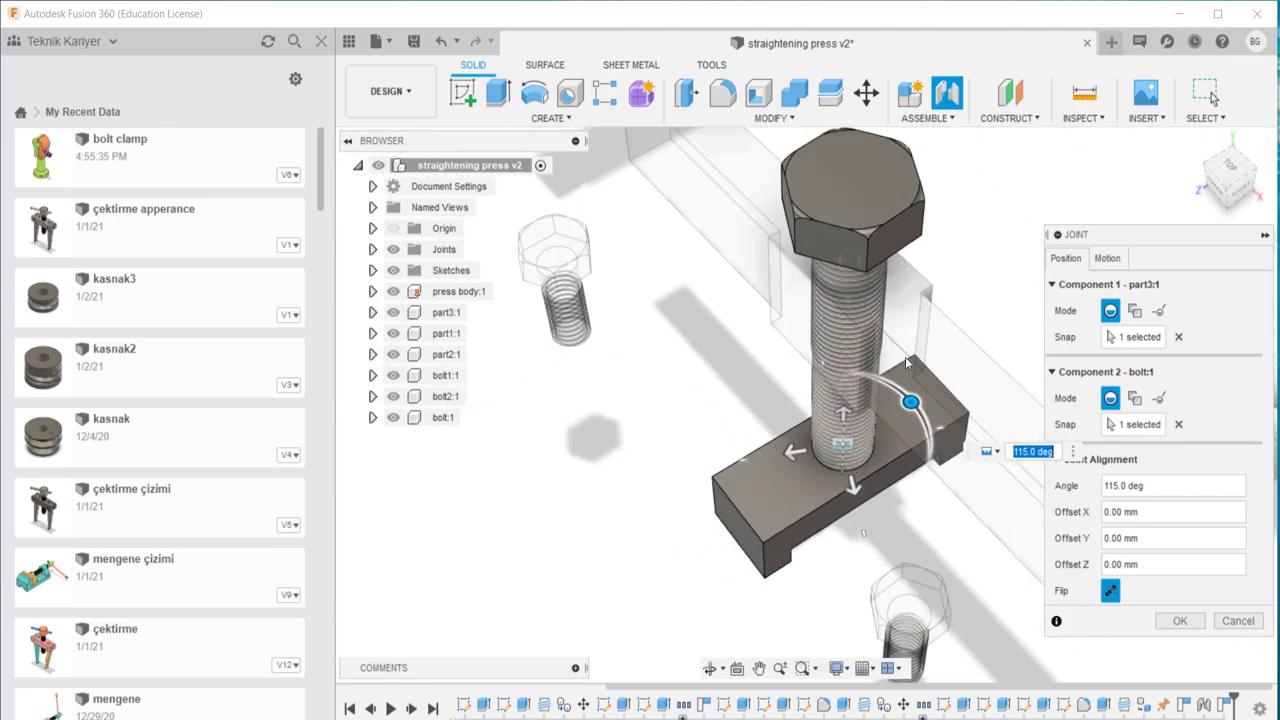
{"action": "left_click", "coordinate": [1180, 622]}
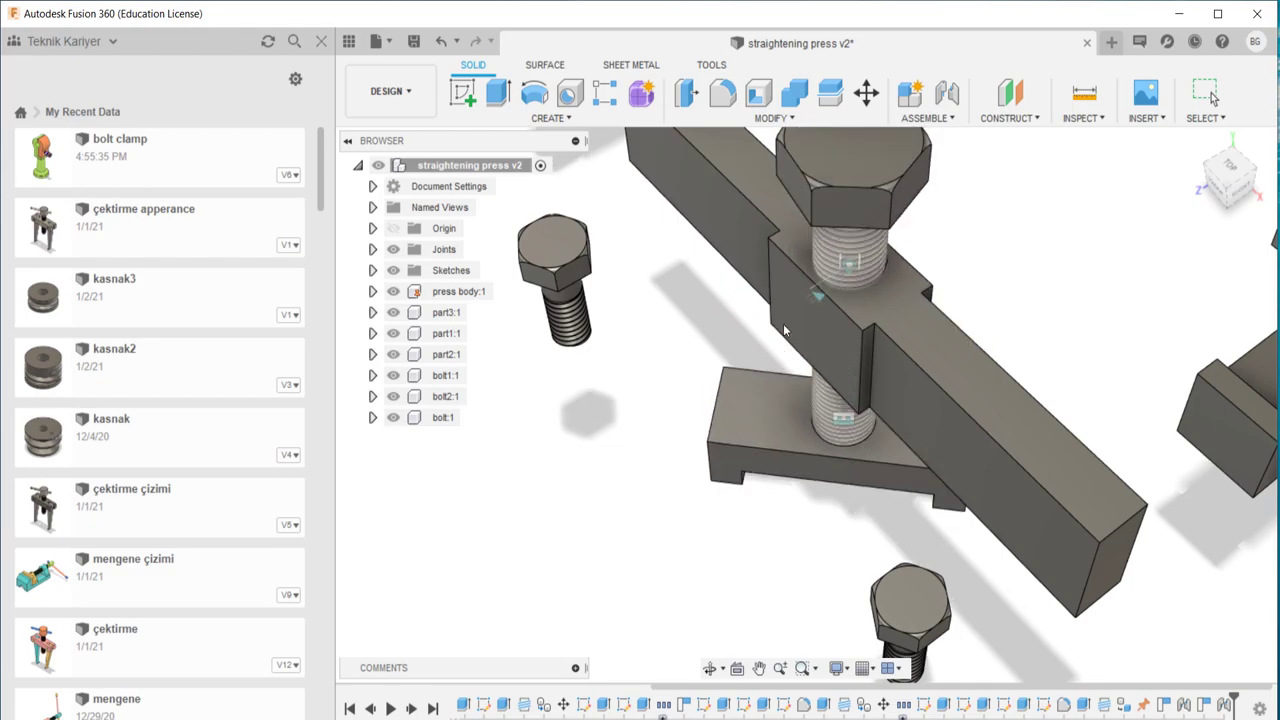
- Change the block-to-bolt joint to Revolute about the Z axis and inspect the press
{"action": "double_click", "coordinate": [1226, 706]}
{"action": "left_click", "coordinate": [1104, 258]}
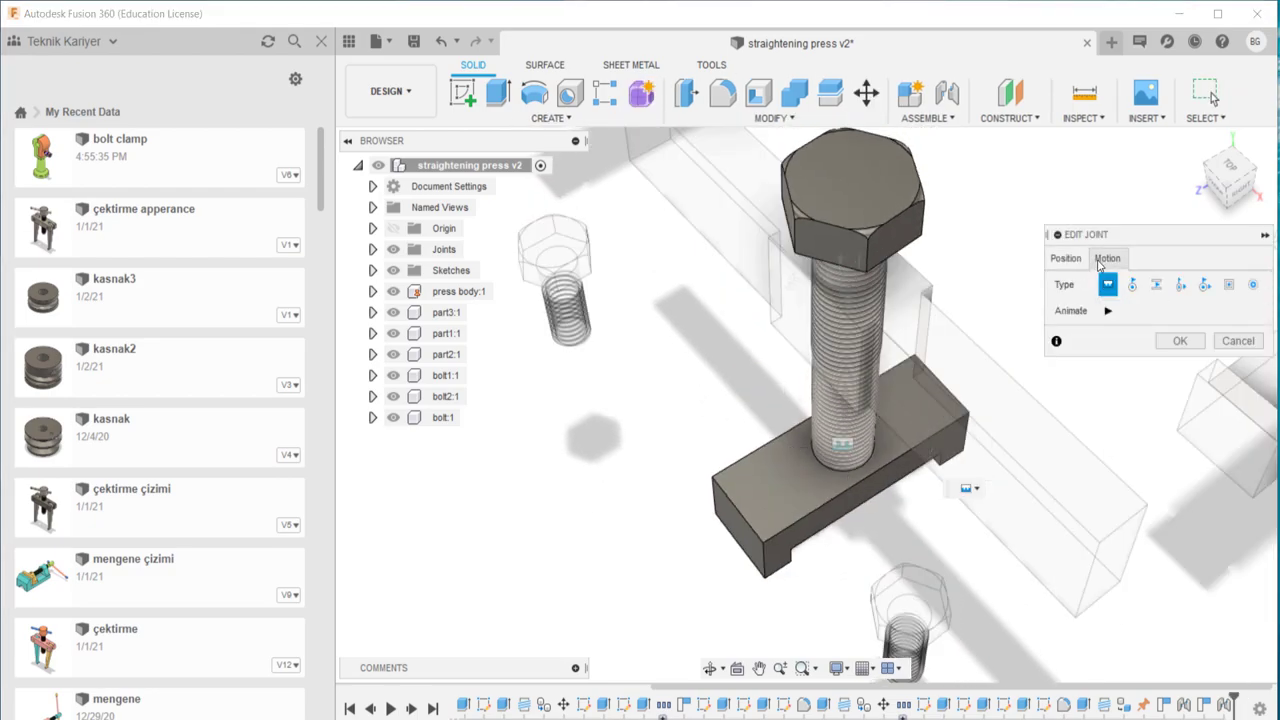
{"action": "left_click", "coordinate": [1131, 284]}
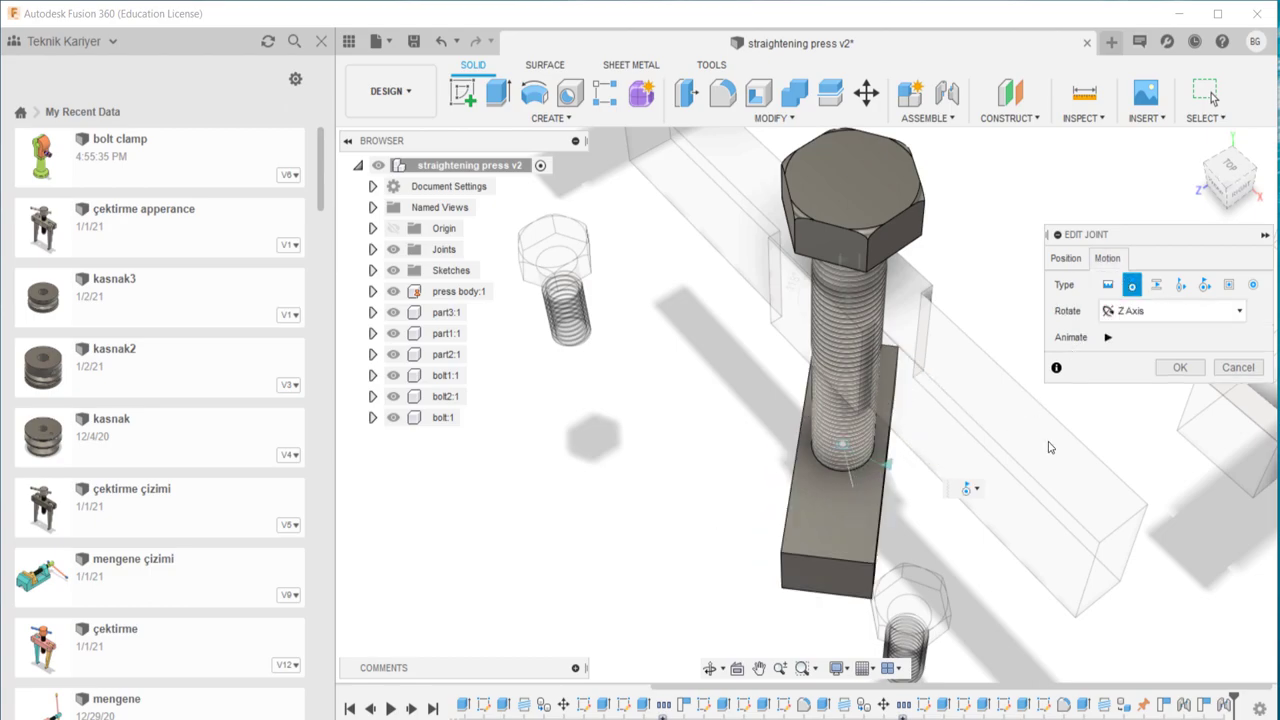
{"action": "left_click", "coordinate": [1178, 366]}
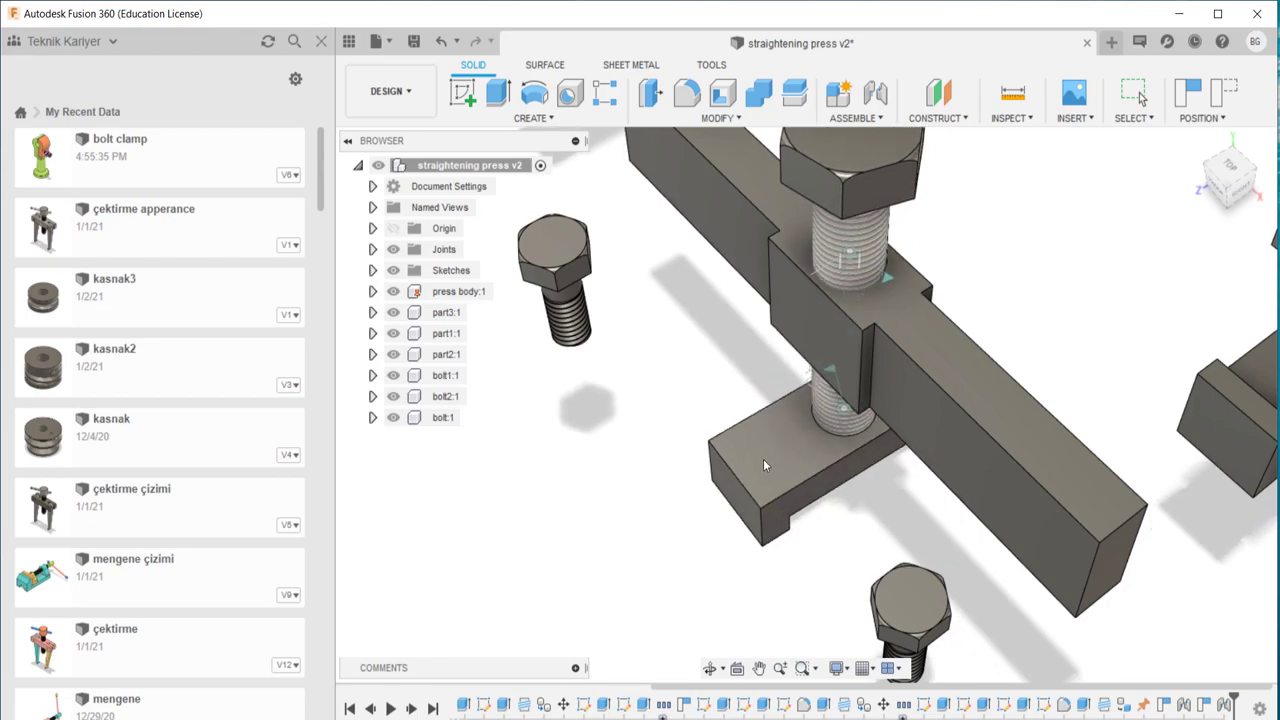
{"action": "middle_click_drag", "start_coordinate": [763, 405], "coordinate": [705, 555], "text": "shift"}
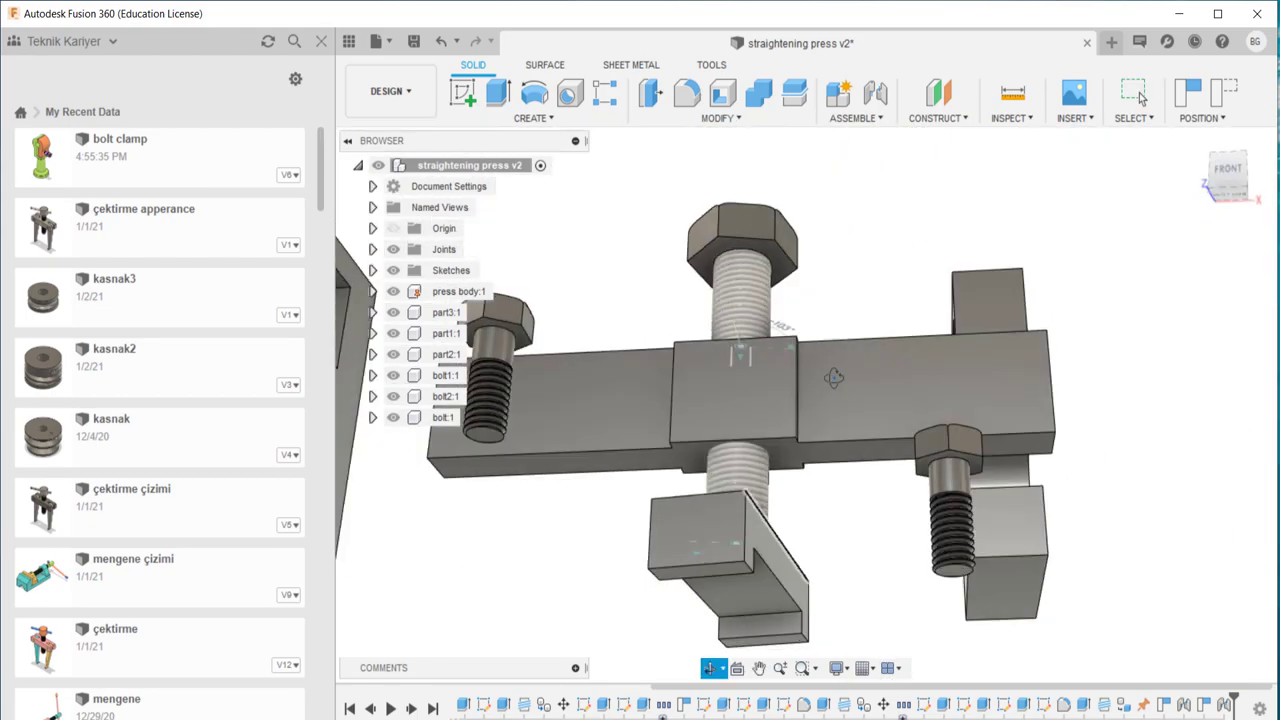
{"action": "scroll", "coordinate": [708, 552], "scroll_direction": "down", "scroll_amount": 3}
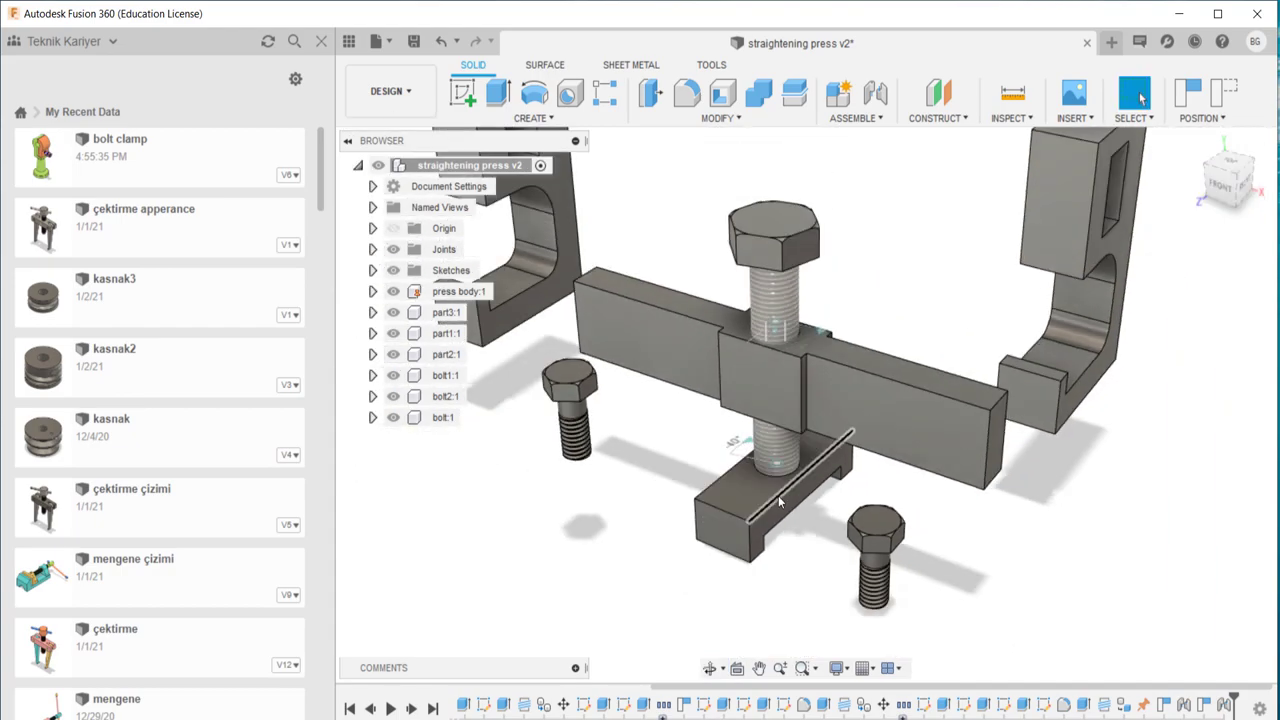
{"action": "scroll", "coordinate": [730, 550], "scroll_direction": "down", "scroll_amount": 2}
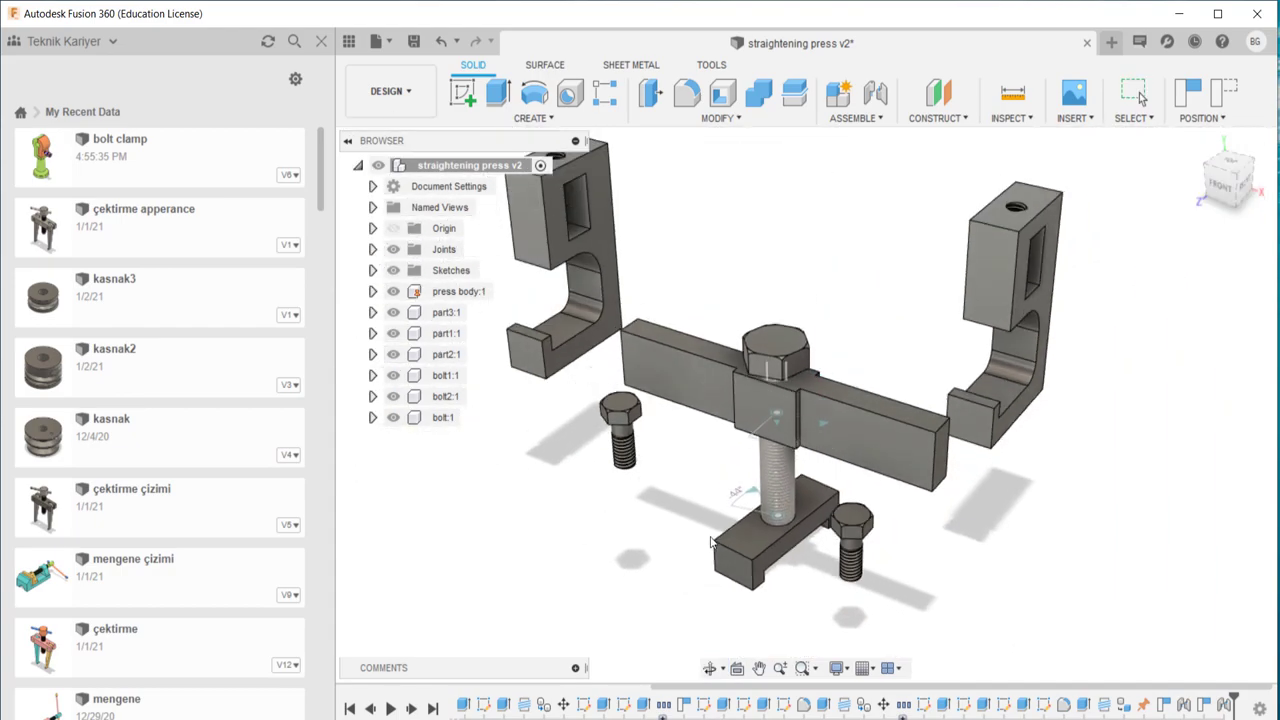
{"action": "scroll", "coordinate": [810, 511], "scroll_direction": "up", "scroll_amount": 3}
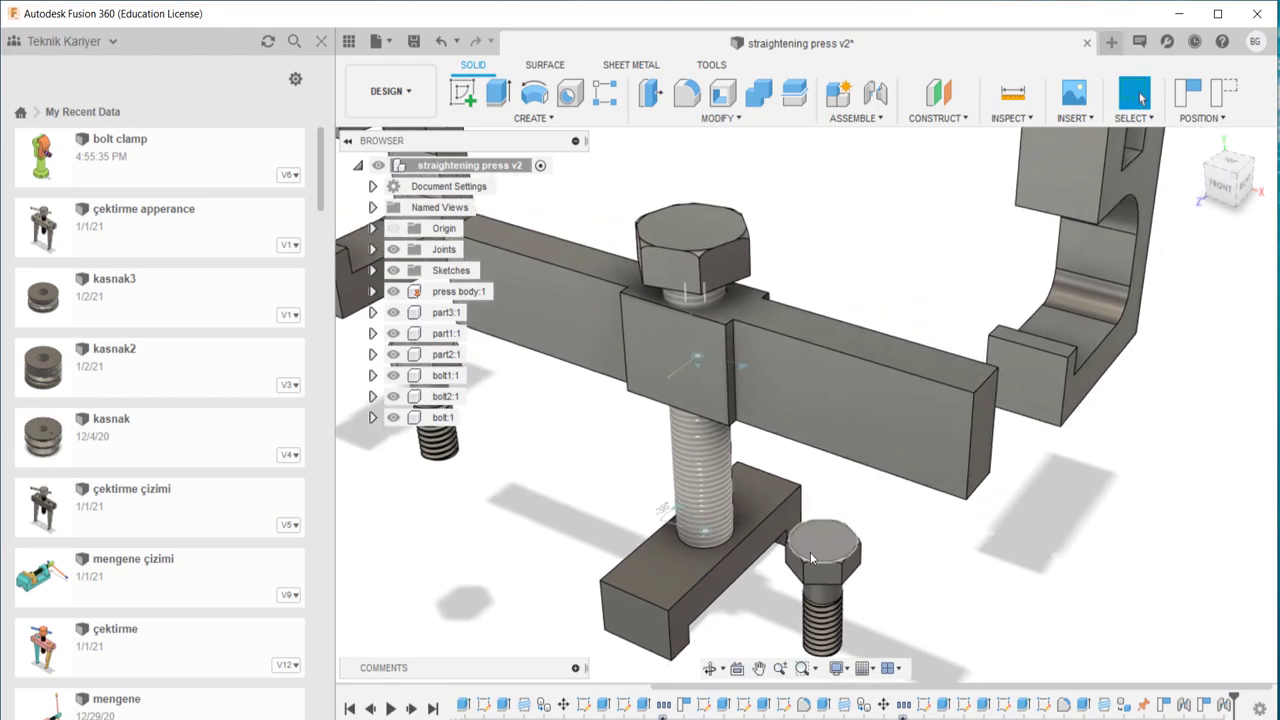
{"action": "mouse_move", "coordinate": [810, 511]}
{"action": "middle_mouse_down", "text": "shift"}
{"action": "mouse_move", "coordinate": [920, 413]}
{"action": "mouse_move", "coordinate": [877, 430]}
{"action": "middle_mouse_up", "text": "shift"}
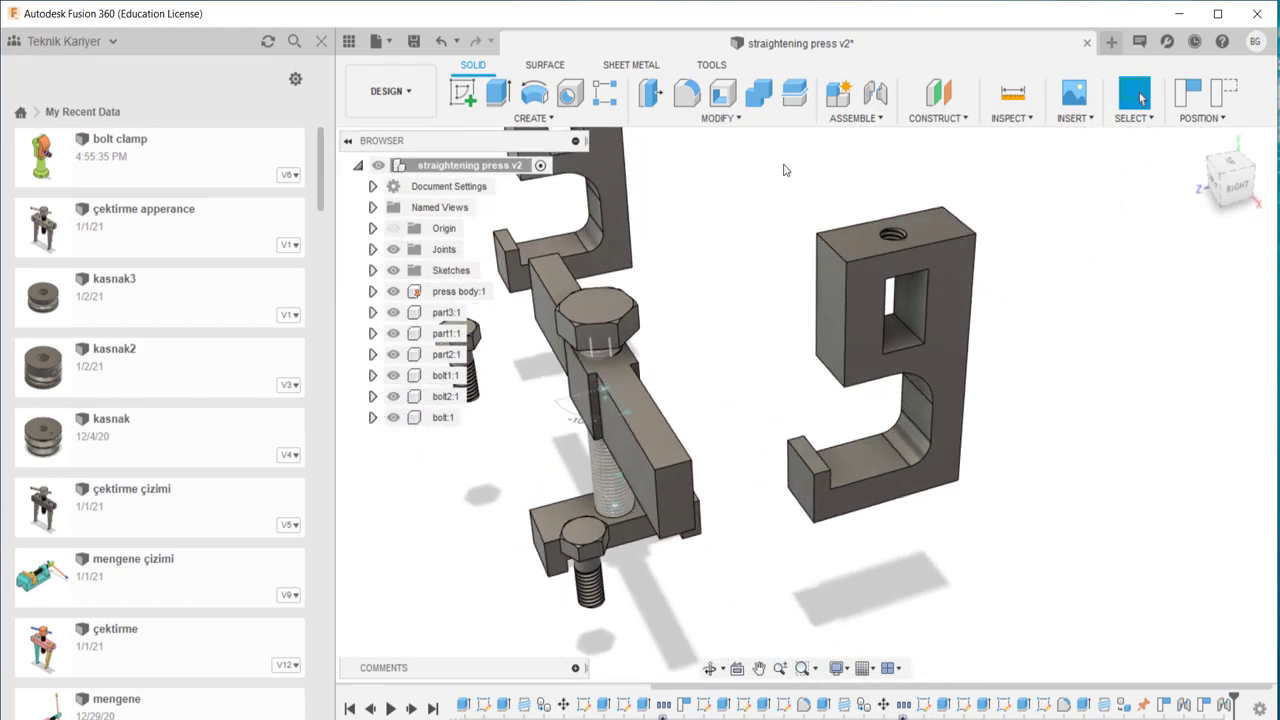
- Begin a joint on part1, then cancel it to reframe the view
{"action": "key", "text": "j"}
{"action": "left_click", "coordinate": [748, 395]}
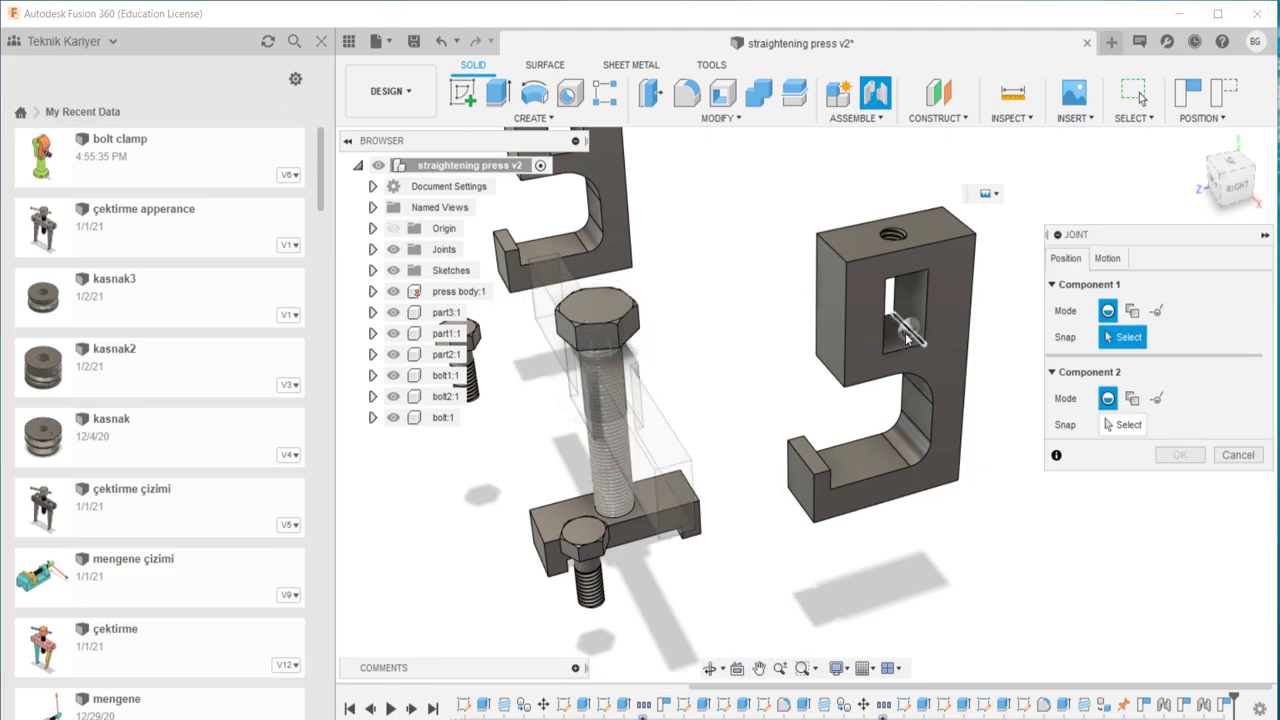
{"action": "left_click", "coordinate": [912, 336]}
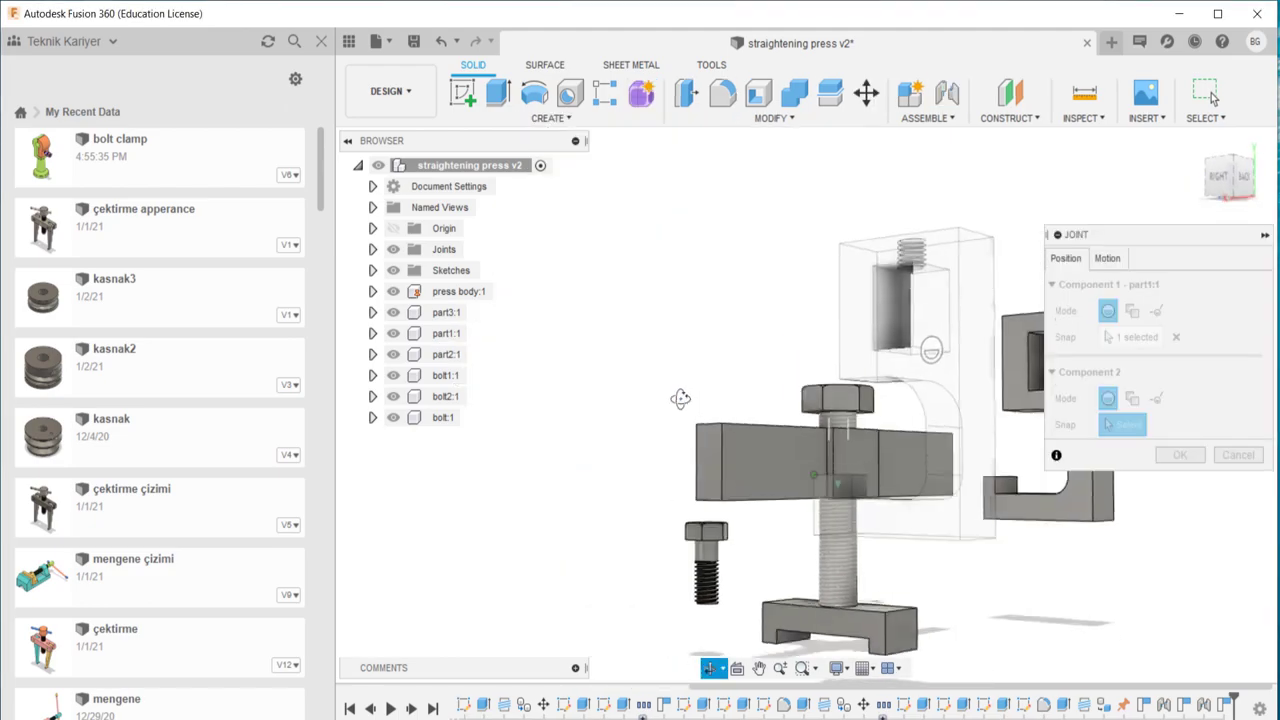
{"action": "middle_click_drag", "start_coordinate": [912, 336], "coordinate": [735, 521], "text": "shift"}
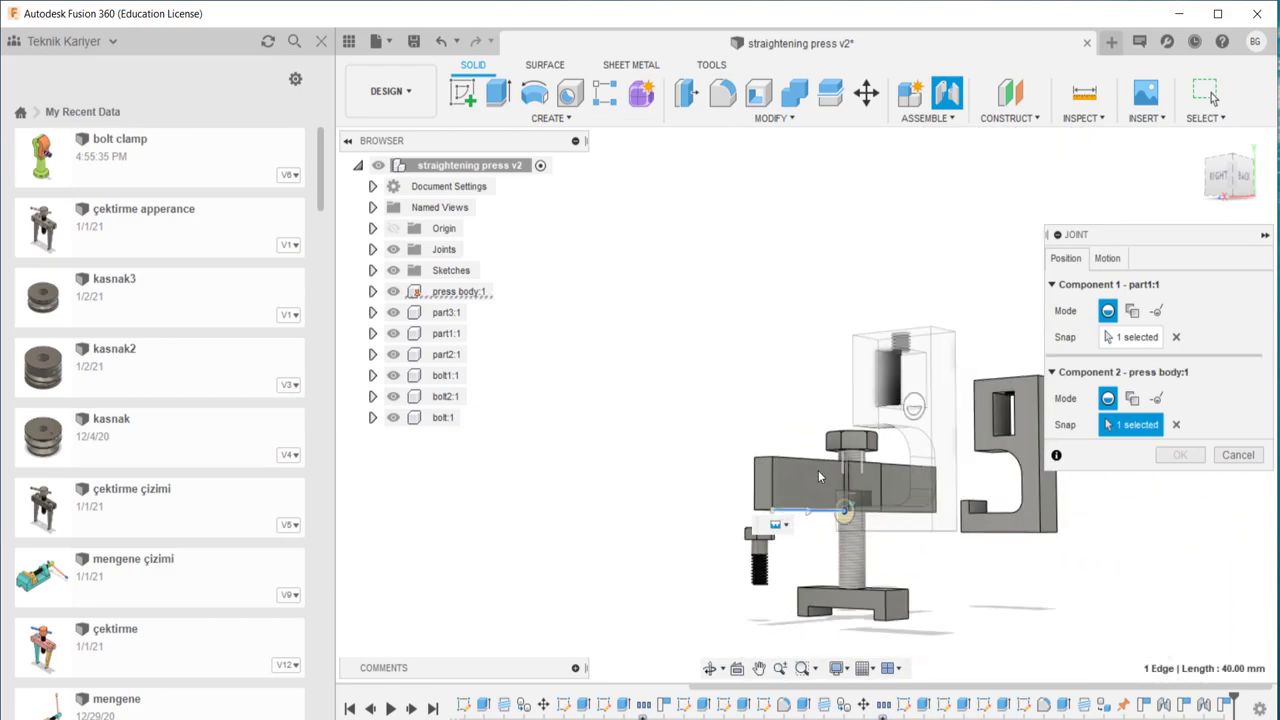
{"action": "scroll", "coordinate": [814, 470], "scroll_direction": "up", "scroll_amount": 3}
{"action": "scroll", "coordinate": [814, 470], "scroll_direction": "up", "scroll_amount": 2}
{"action": "key", "text": "Return"}
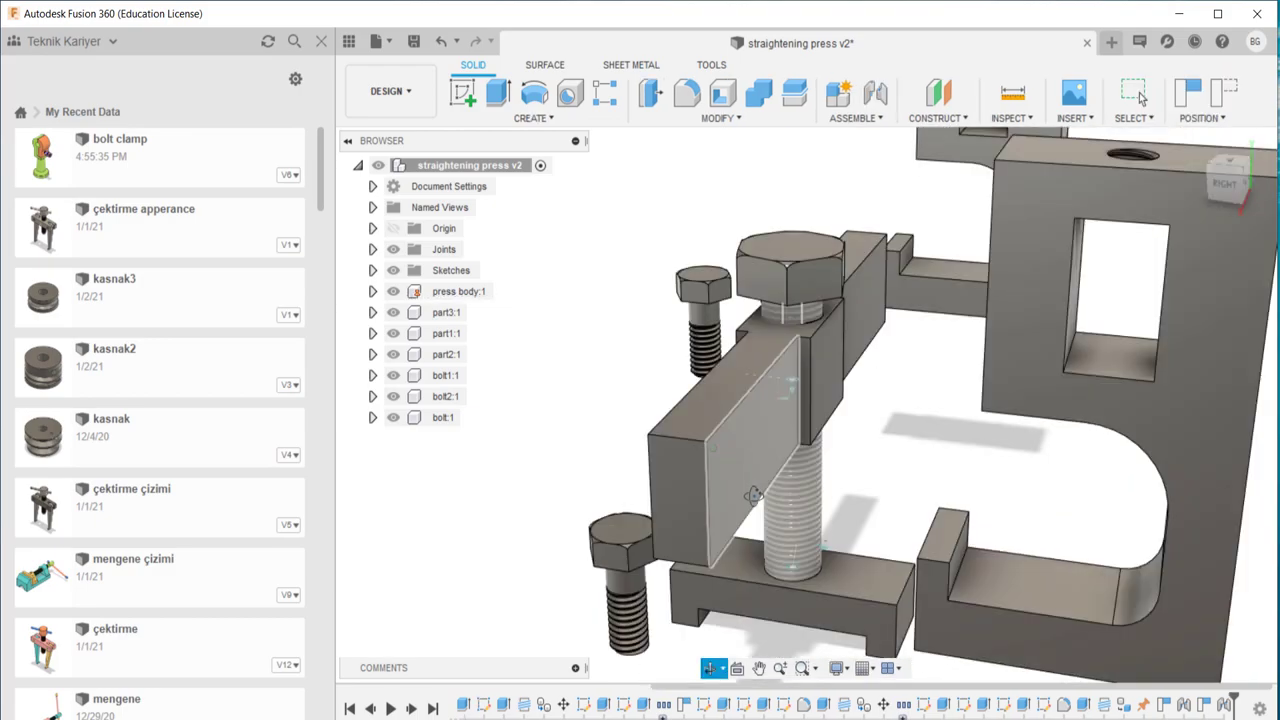
{"action": "middle_click_drag", "start_coordinate": [814, 529], "coordinate": [872, 473], "text": "shift"}
- Join part1 to the press body's side opening as a Z-axis slider offset 8 mm
{"action": "key", "text": "j"}
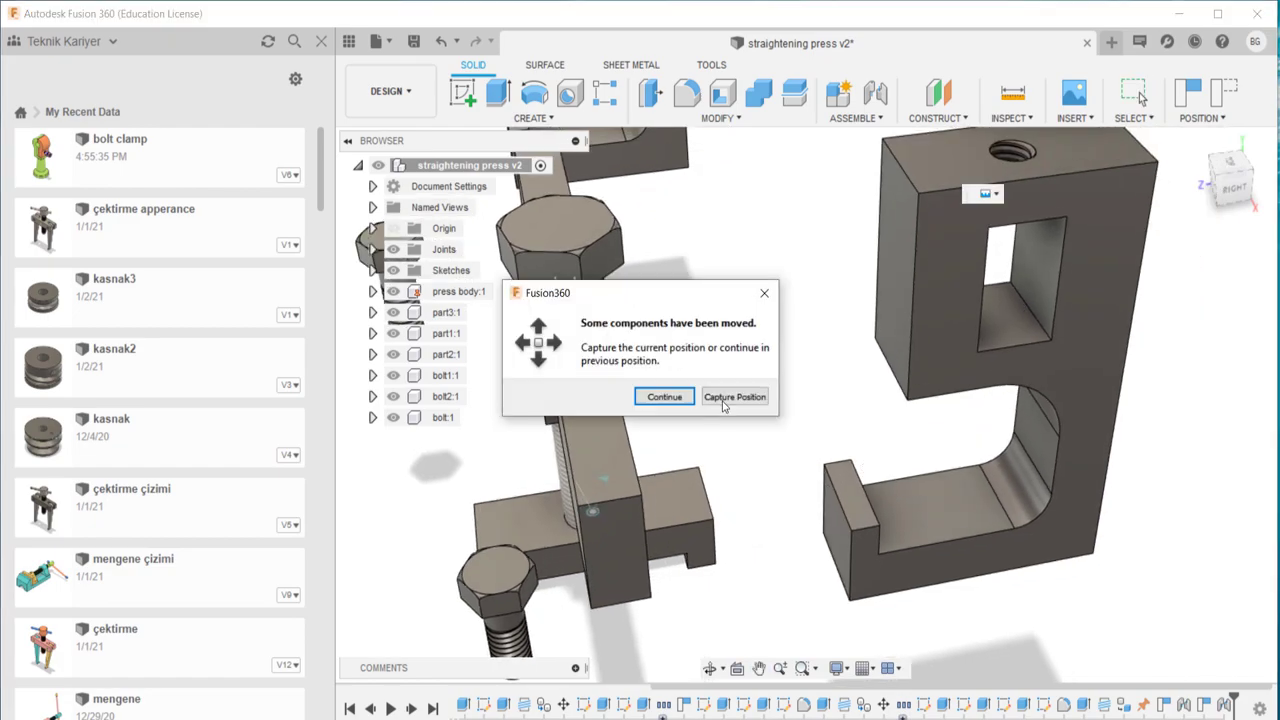
{"action": "left_click", "coordinate": [735, 398]}
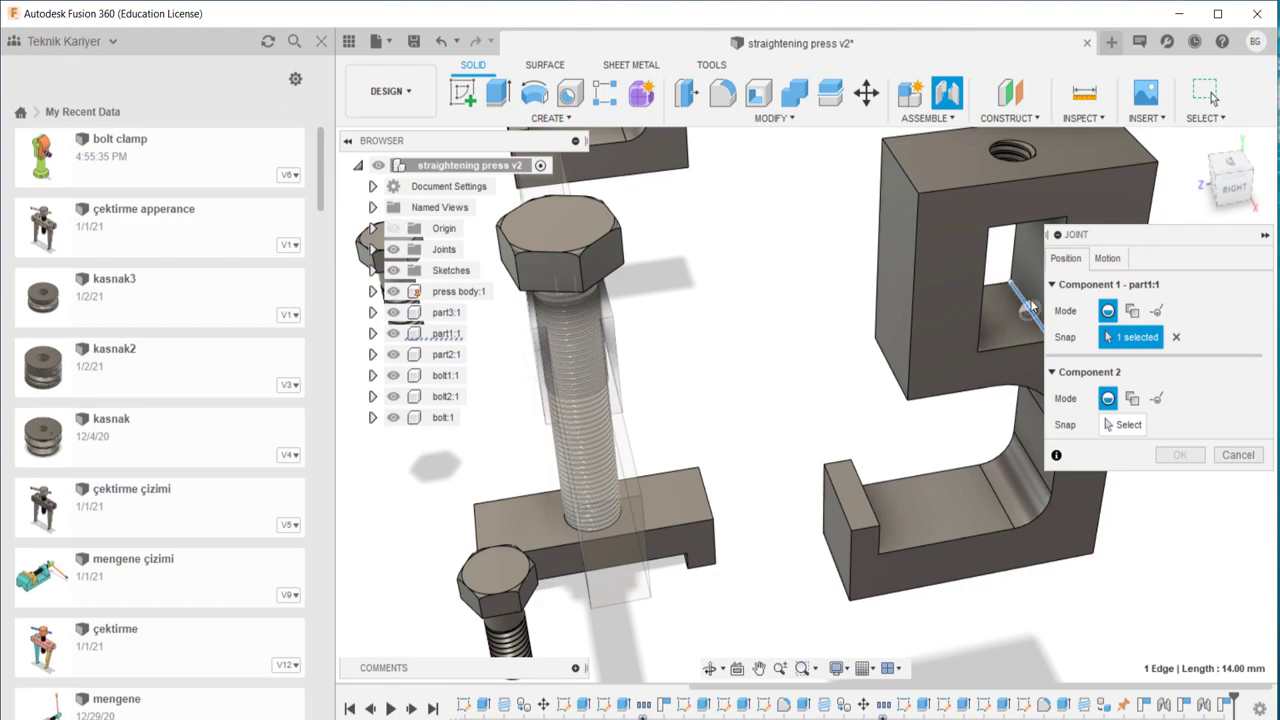
{"action": "middle_click_drag", "start_coordinate": [948, 347], "coordinate": [622, 486], "text": "shift"}
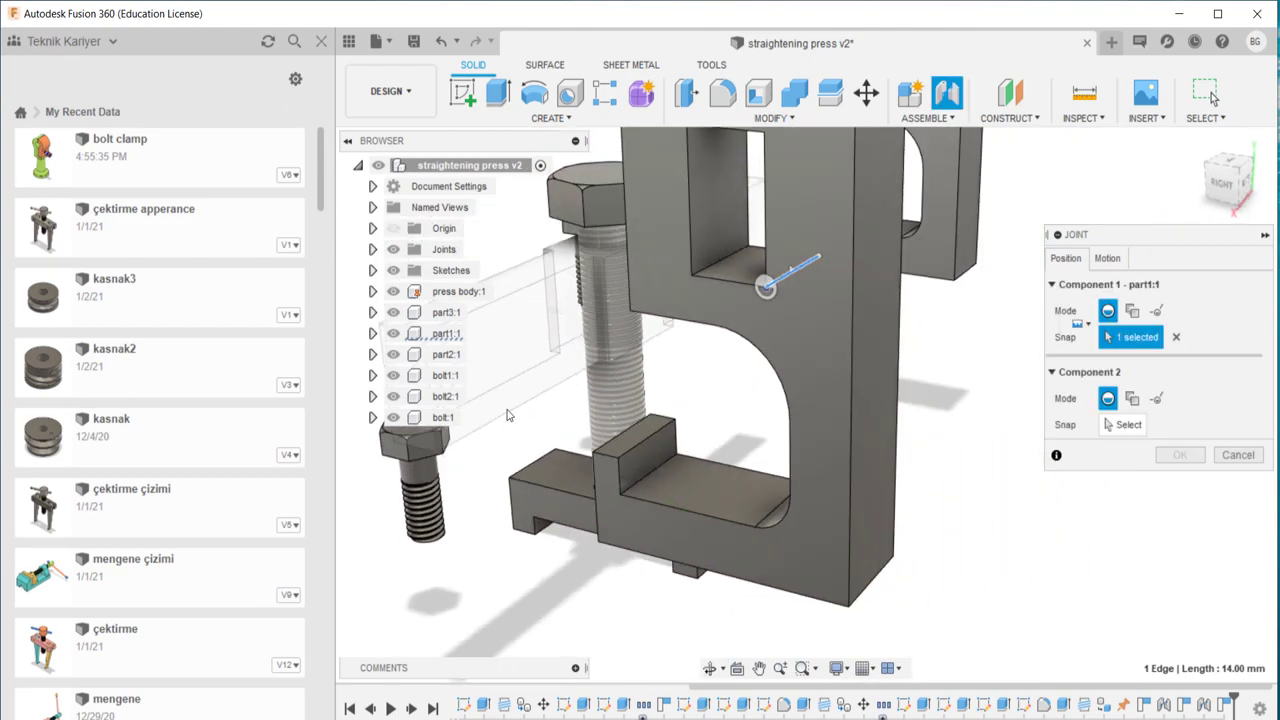
{"action": "left_click", "coordinate": [793, 277]}
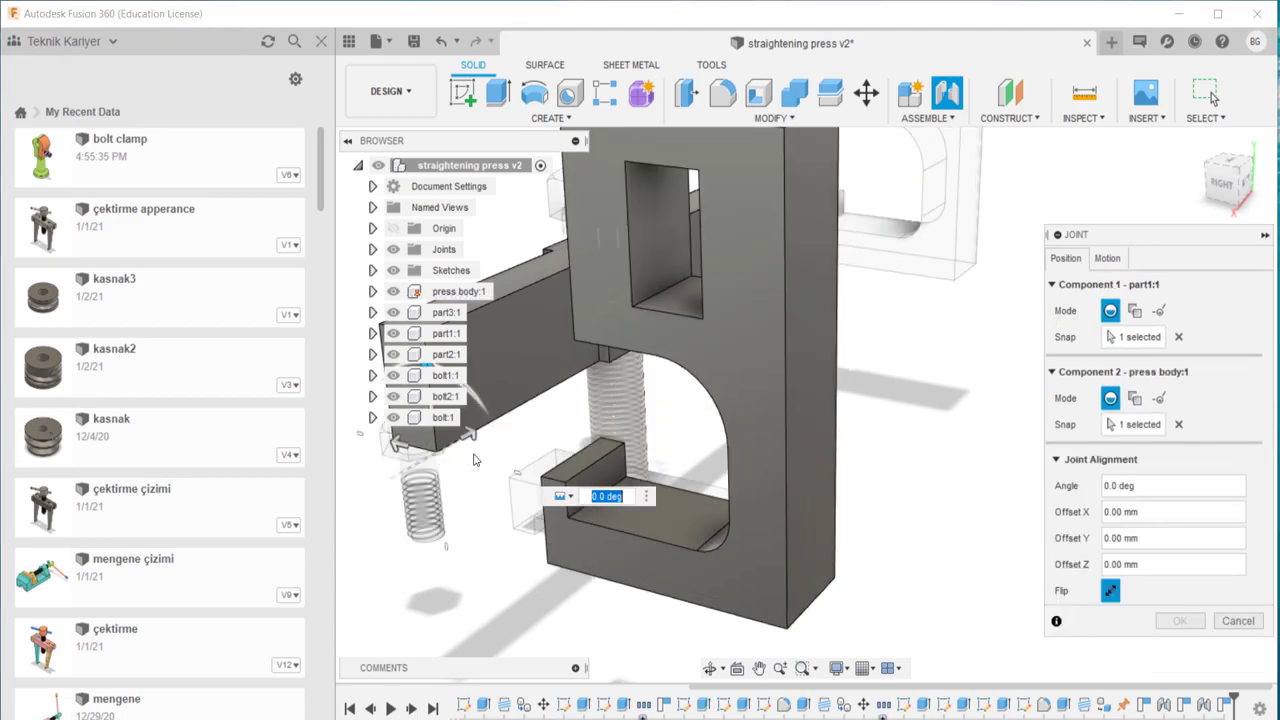
{"action": "mouse_move", "coordinate": [533, 450]}
{"action": "middle_mouse_down", "text": "shift"}
{"action": "mouse_move", "coordinate": [663, 449]}
{"action": "mouse_move", "coordinate": [768, 485]}
{"action": "middle_mouse_up", "text": "shift"}
{"action": "left_click_drag", "start_coordinate": [637, 501], "coordinate": [578, 499]}
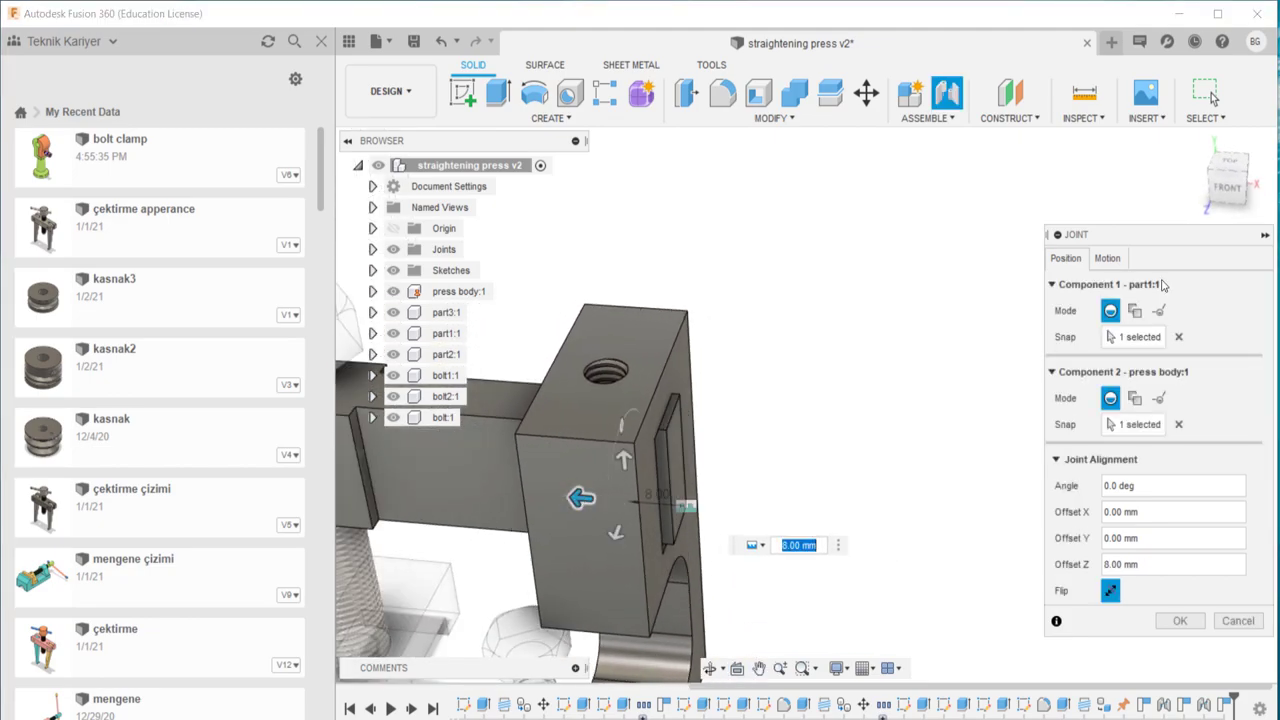
{"action": "left_click", "coordinate": [1108, 260]}
{"action": "left_click", "coordinate": [1157, 287]}
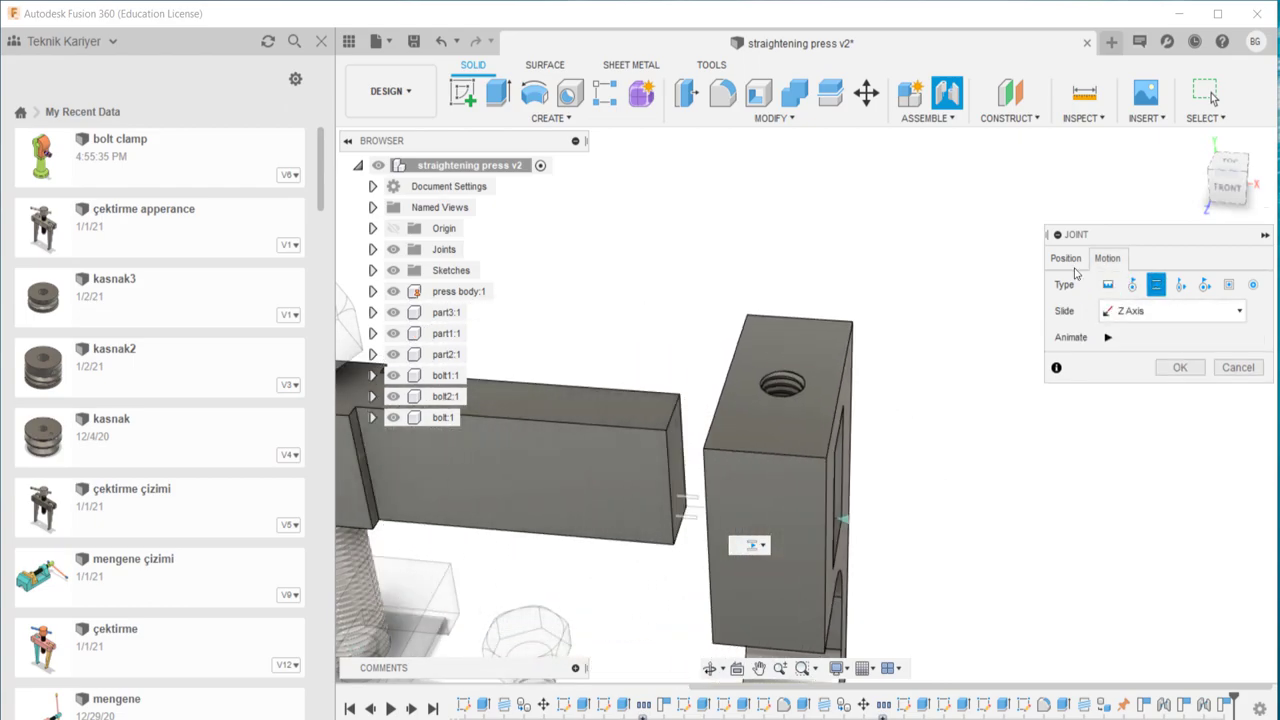
{"action": "left_click", "coordinate": [1066, 259]}
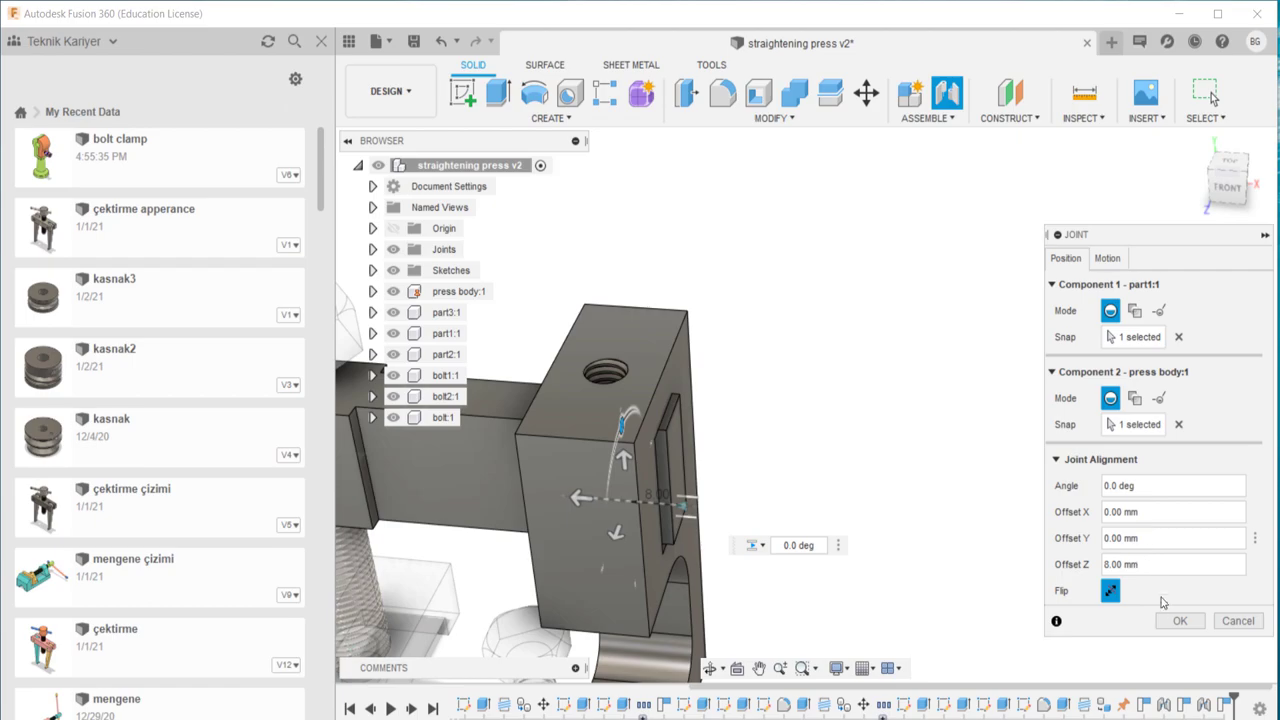
{"action": "left_click", "coordinate": [1178, 621]}
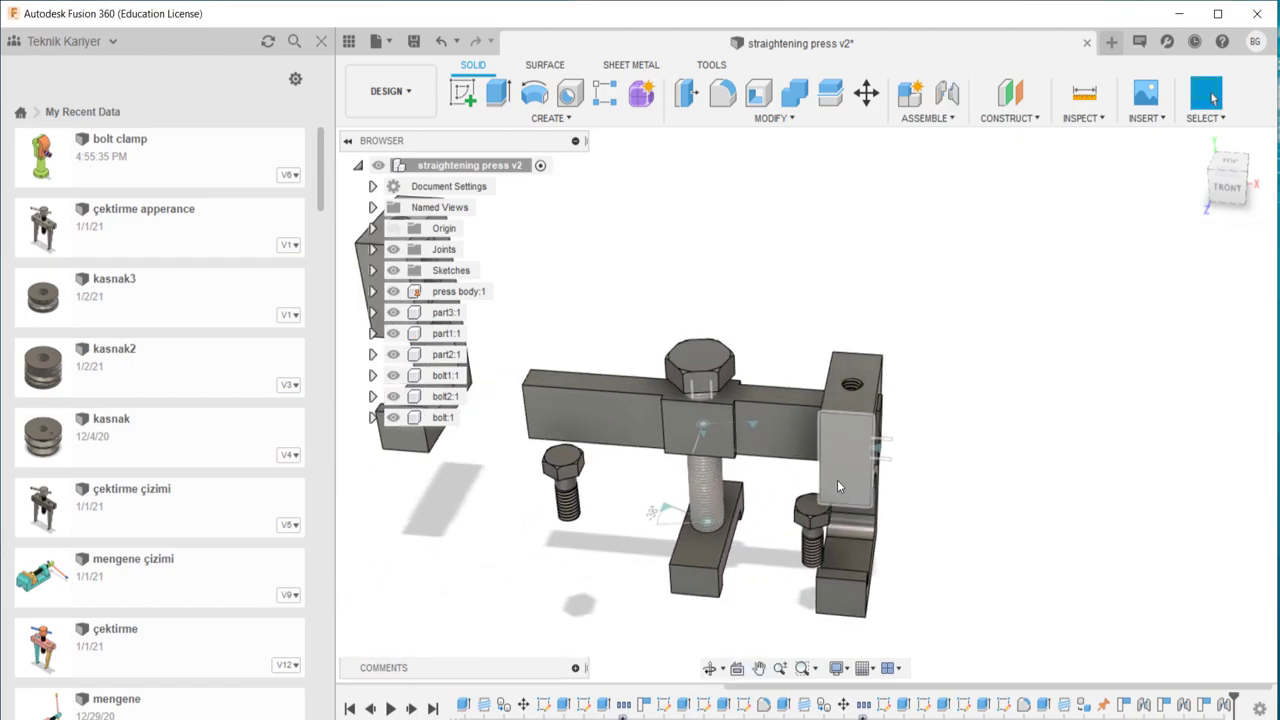
- Test the clamp block's slide, then open Edit Joint Limits for Slider3
{"action": "left_click_drag", "start_coordinate": [838, 487], "coordinate": [827, 437]}
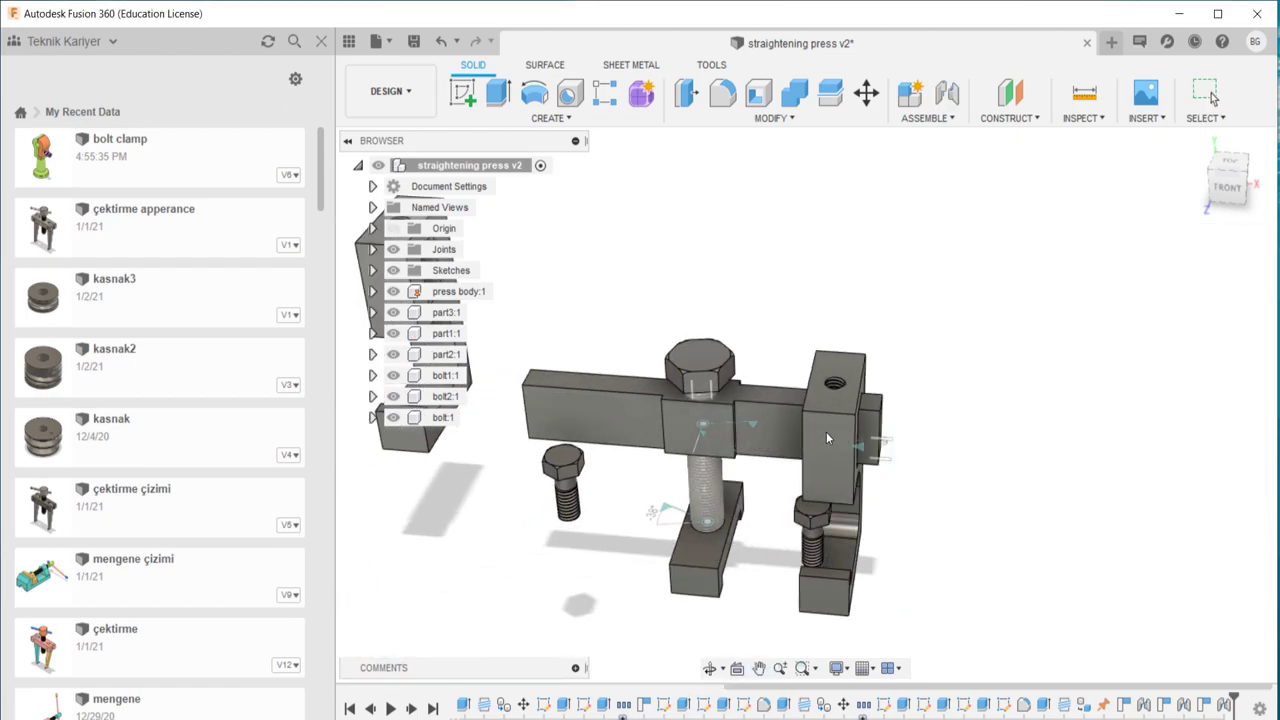
{"action": "scroll", "coordinate": [842, 433], "scroll_direction": "up", "scroll_amount": 5}
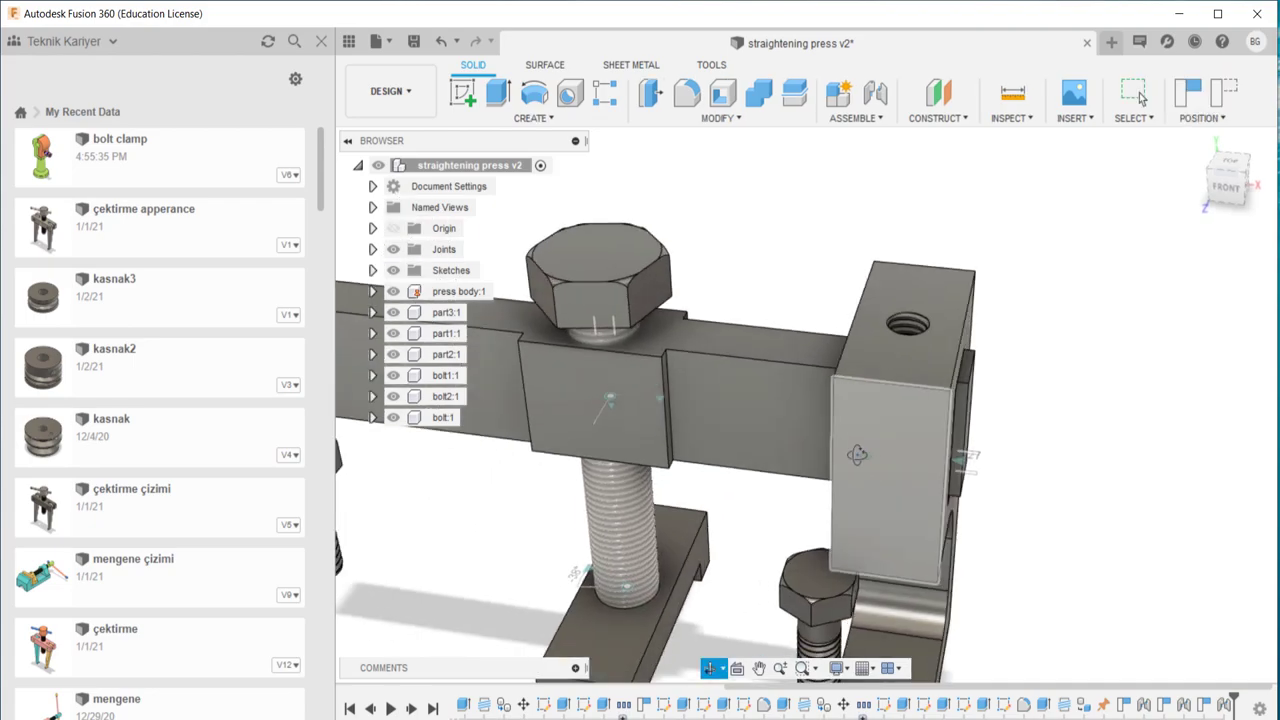
{"action": "left_click", "coordinate": [372, 249]}
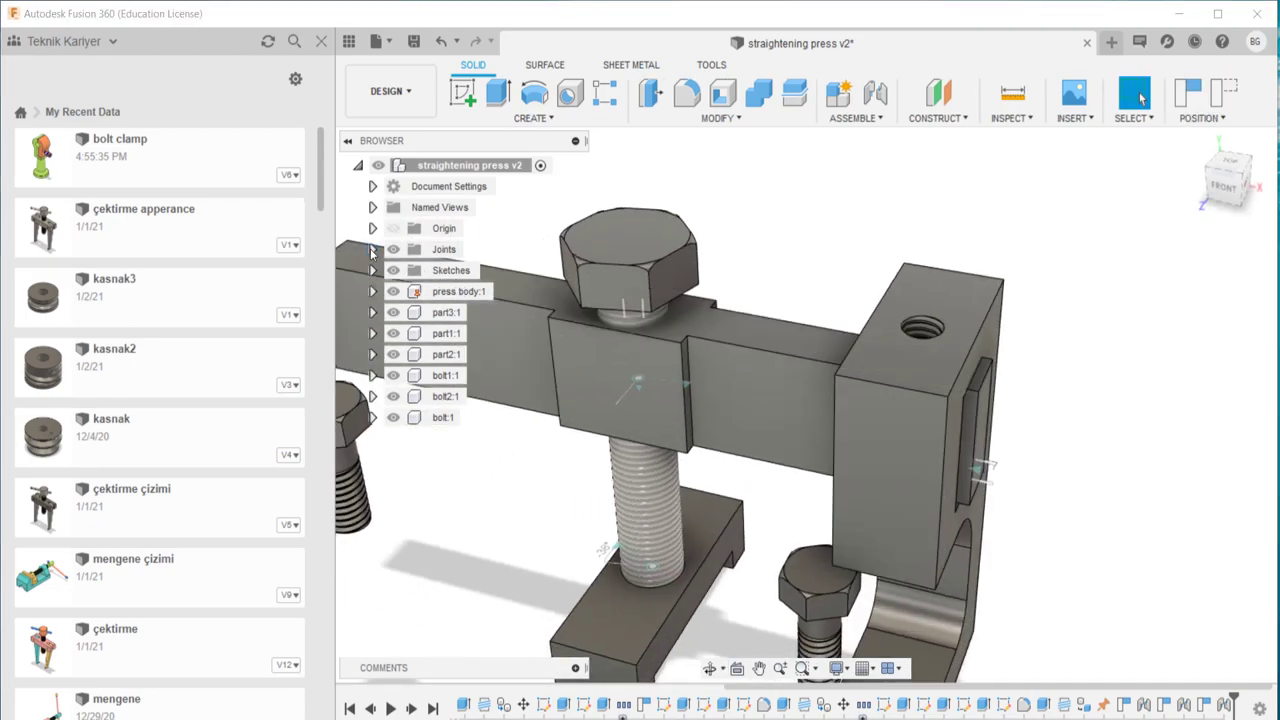
{"action": "left_click", "coordinate": [492, 313]}
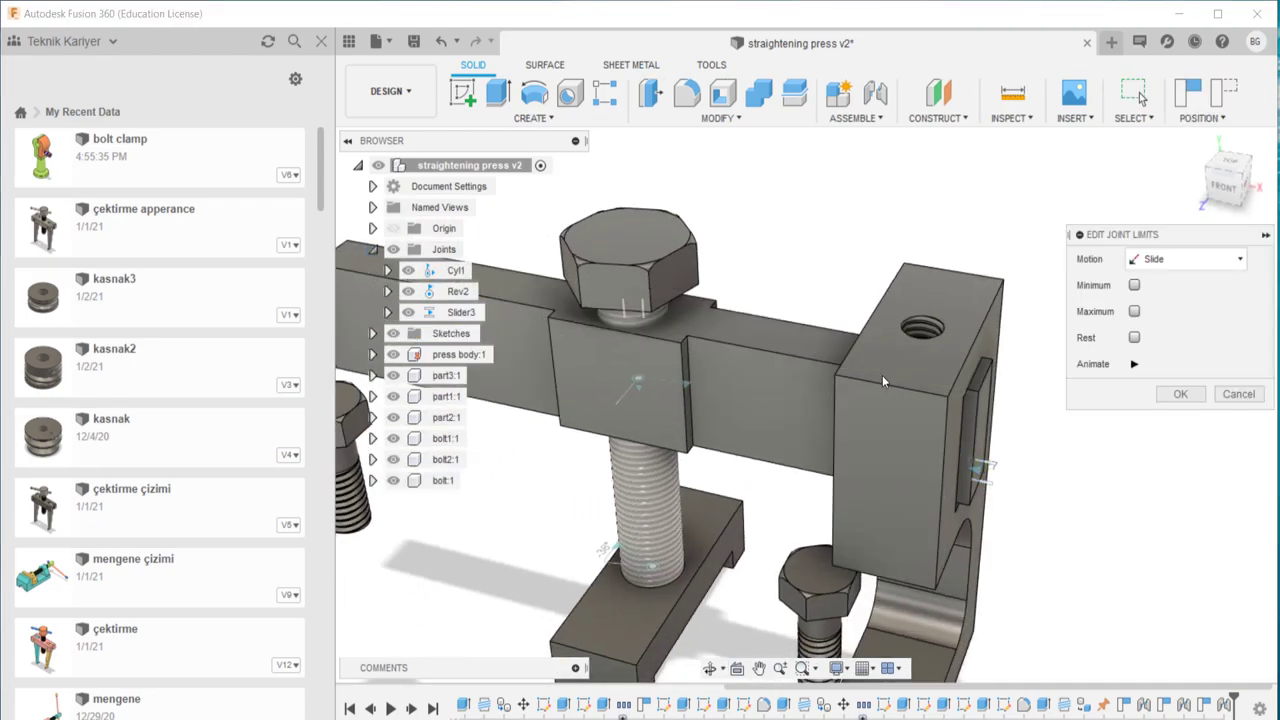
- Enable Slider3's minimum and maximum limits, setting 26 mm minimum and 28 mm maximum
{"action": "left_click", "coordinate": [1135, 286]}
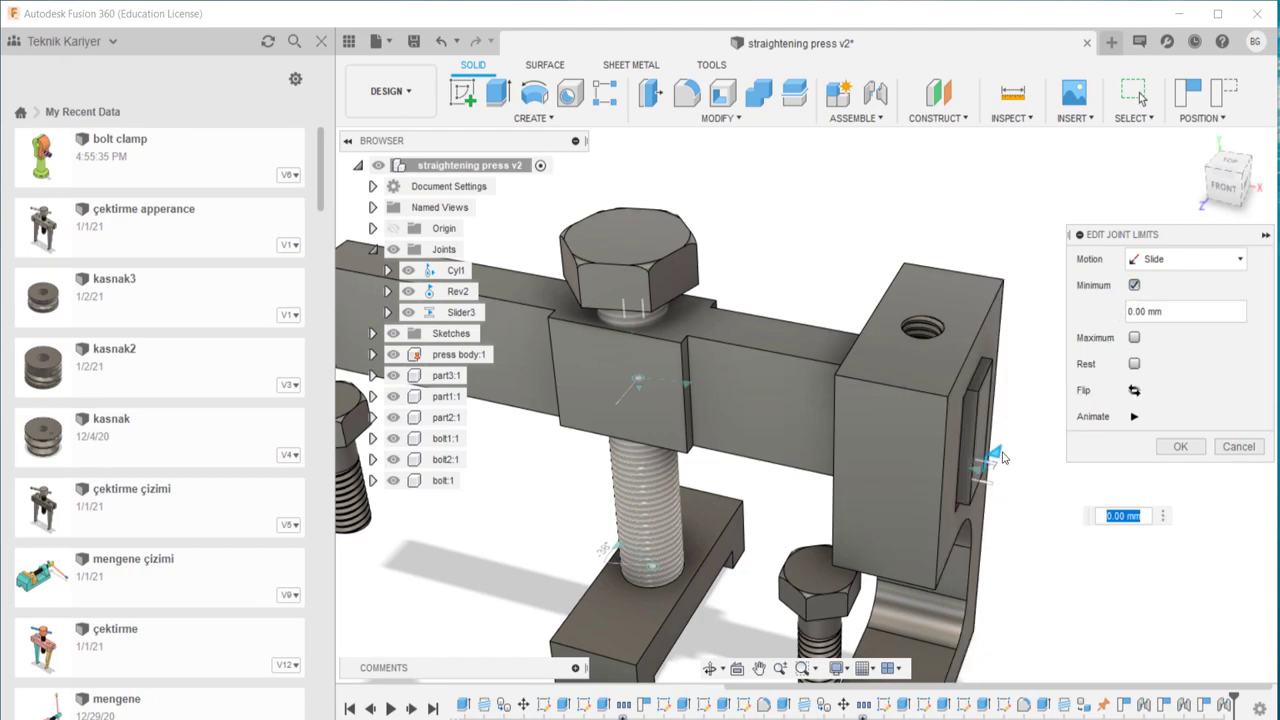
{"action": "left_click_drag", "start_coordinate": [995, 455], "coordinate": [985, 476]}
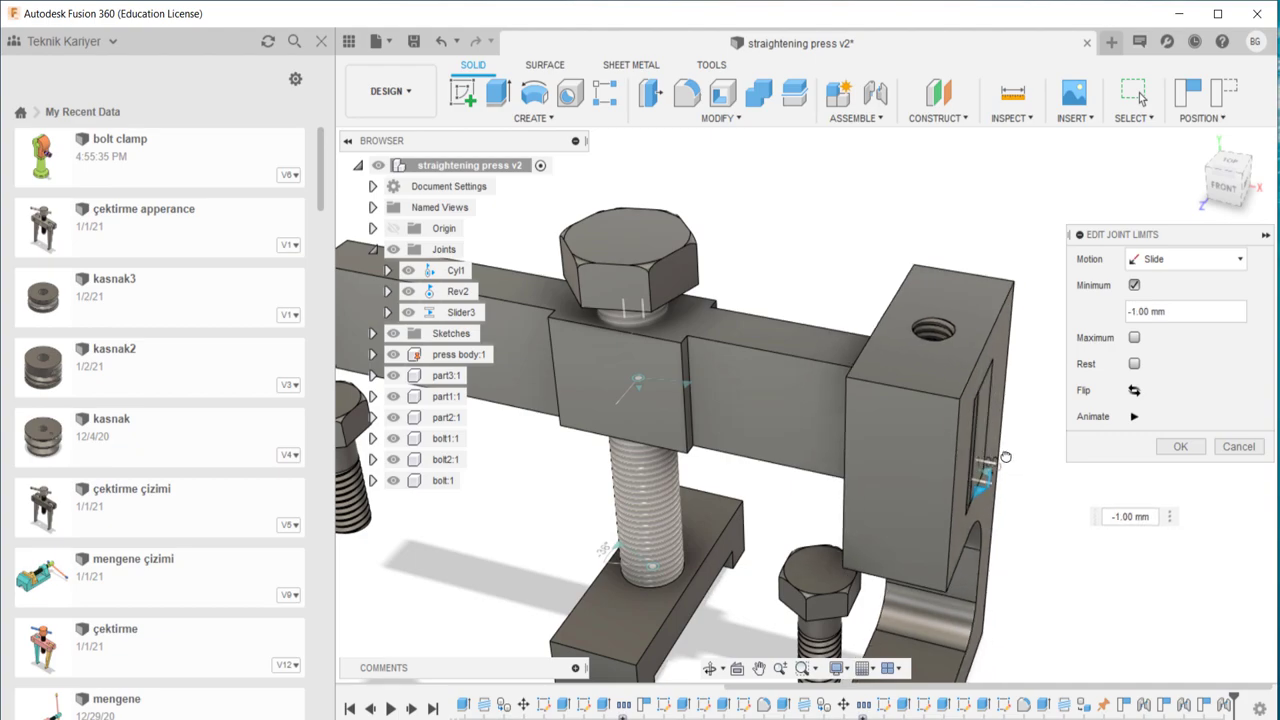
{"action": "left_click", "coordinate": [1135, 338]}
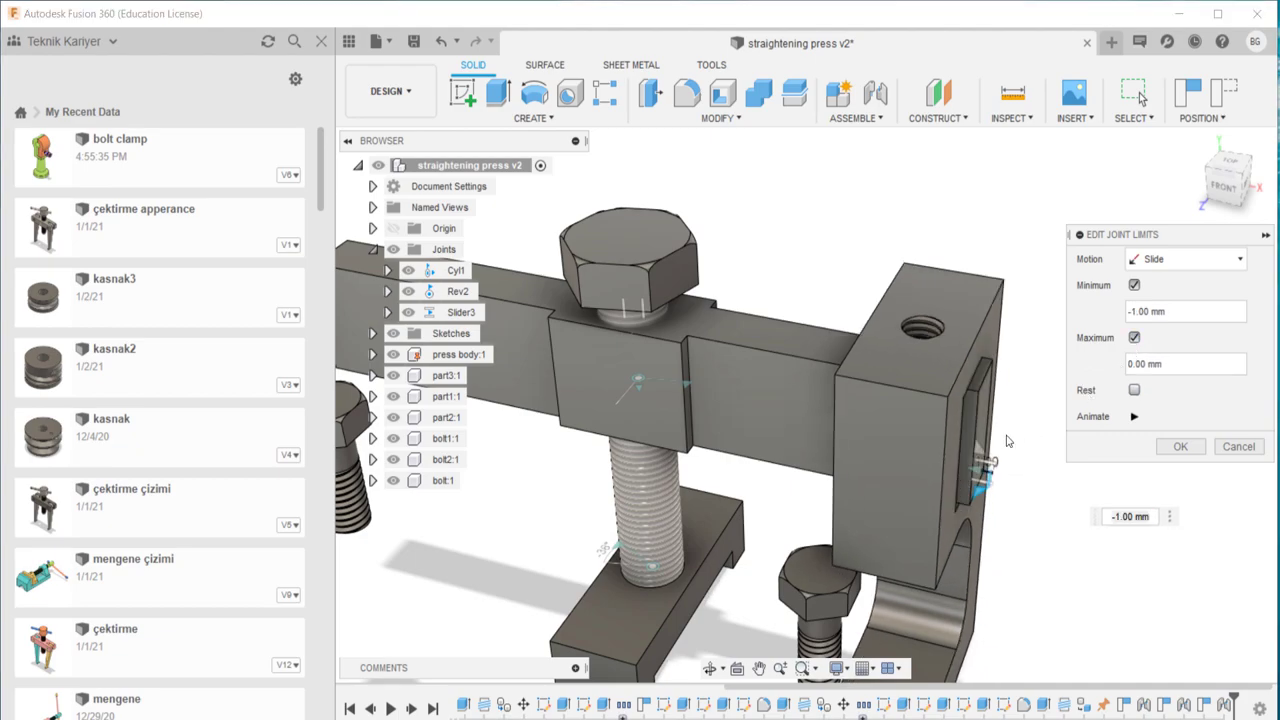
{"action": "left_click_drag", "start_coordinate": [975, 486], "coordinate": [980, 497]}
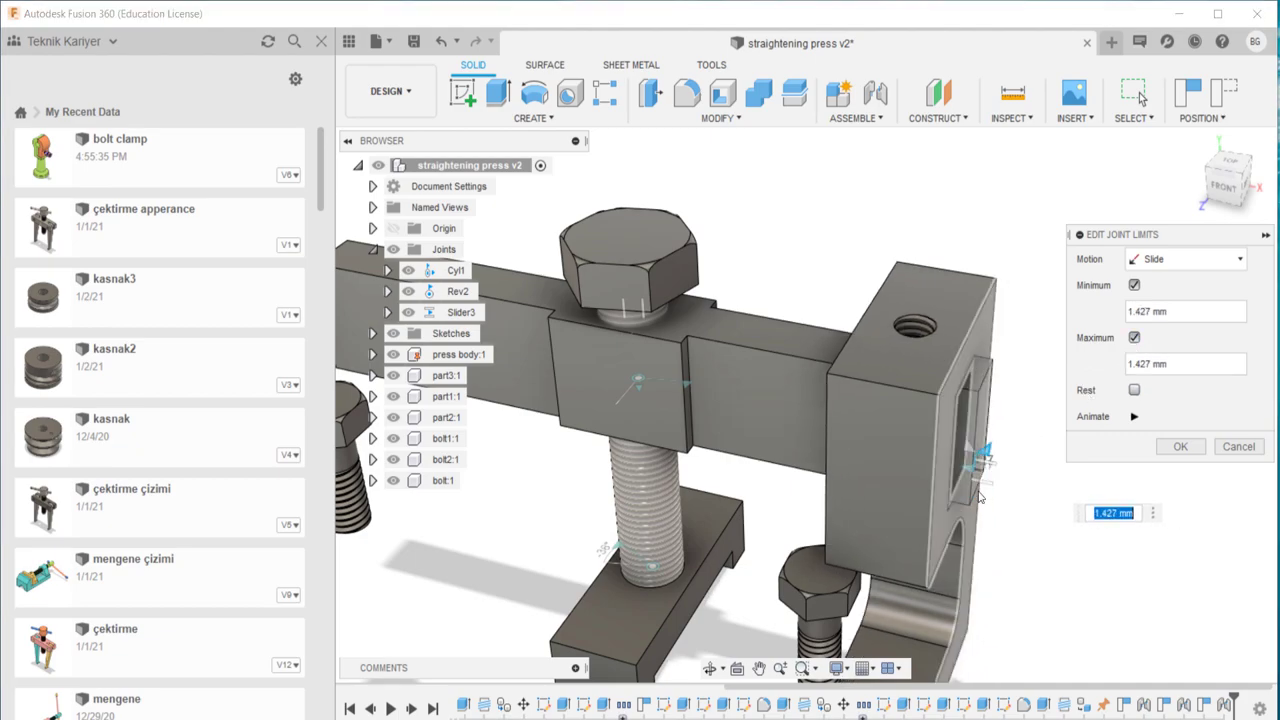
{"action": "left_click", "coordinate": [1135, 338]}
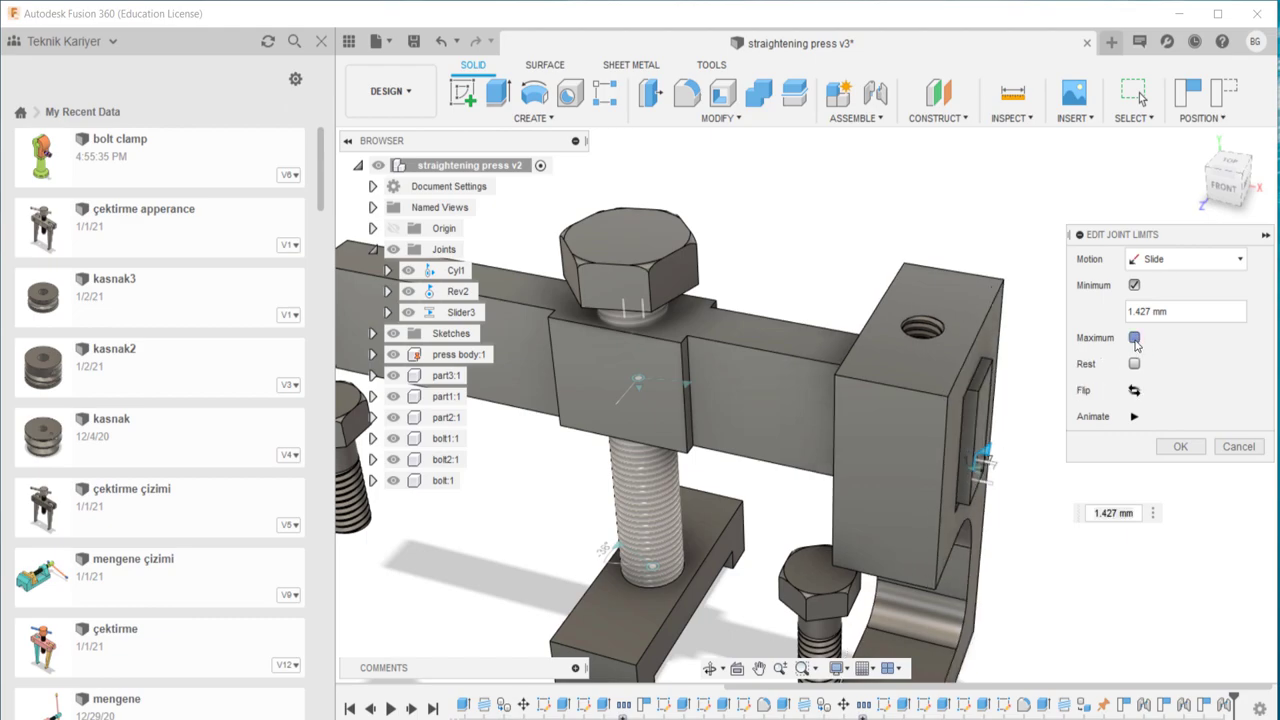
{"action": "left_click_drag", "start_coordinate": [978, 463], "coordinate": [762, 465]}
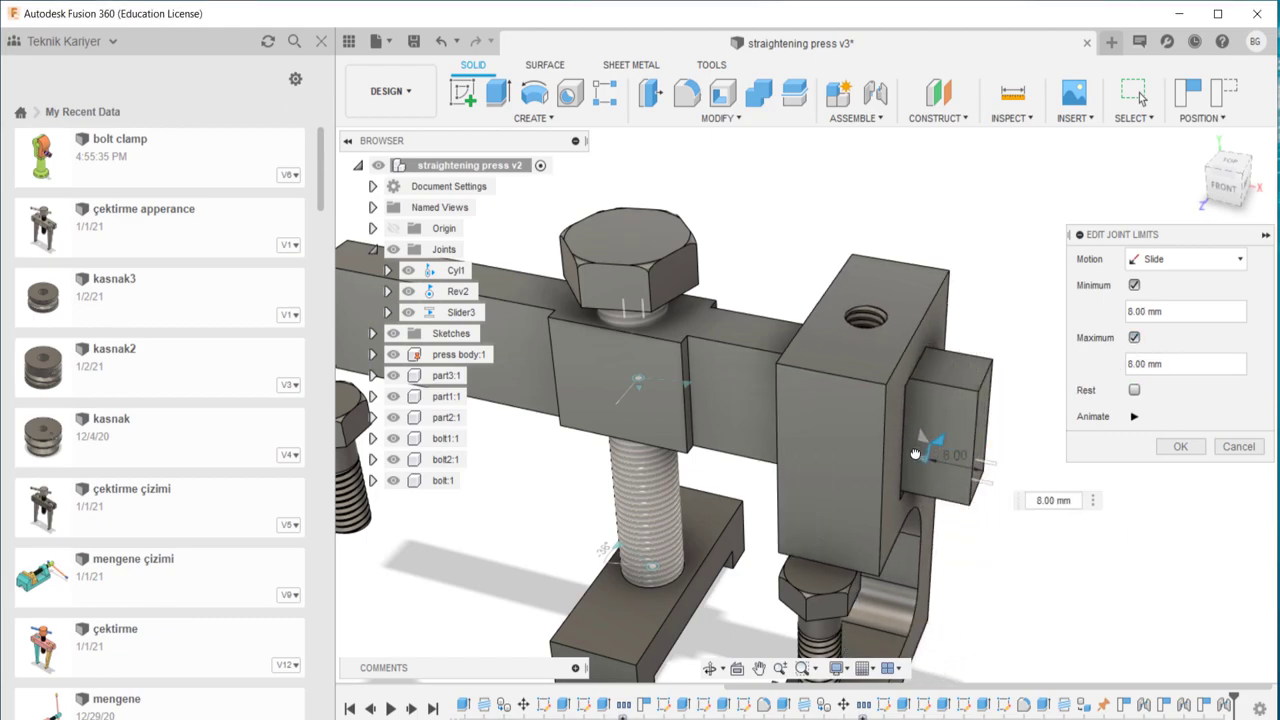
{"action": "middle_click_drag", "start_coordinate": [762, 465], "coordinate": [793, 426], "text": "shift"}
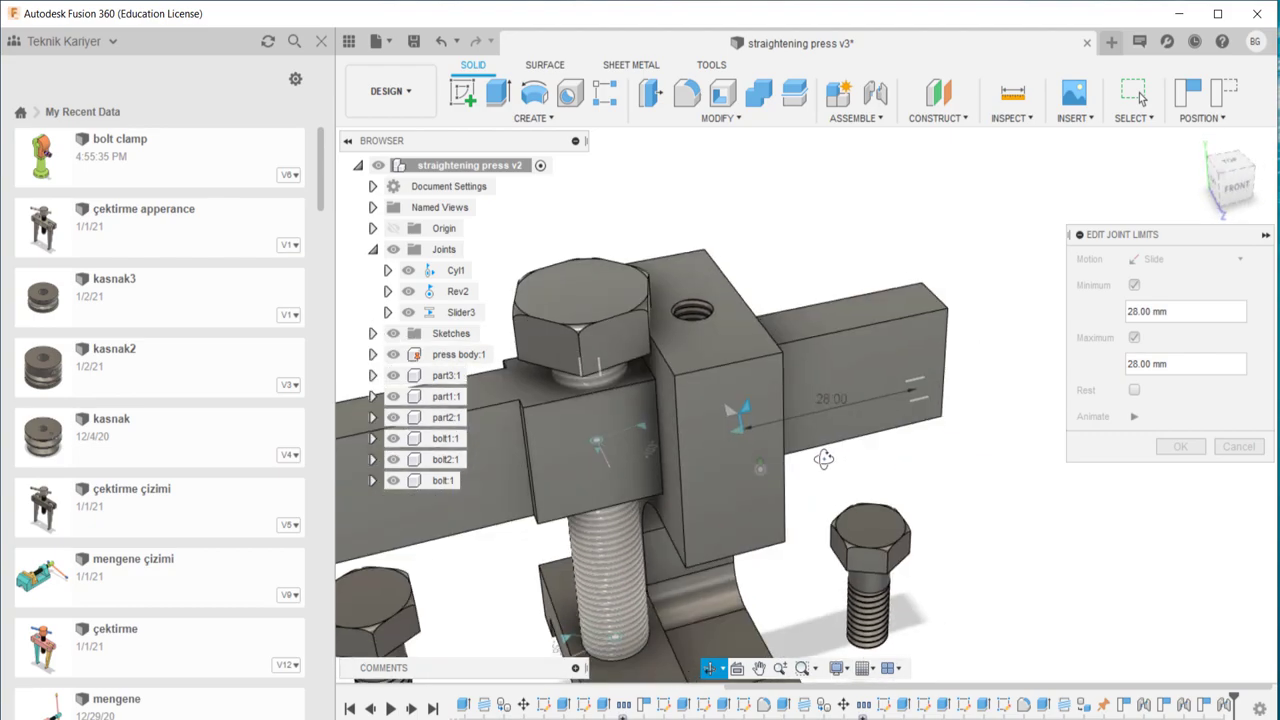
{"action": "left_click_drag", "start_coordinate": [760, 405], "coordinate": [1006, 401]}
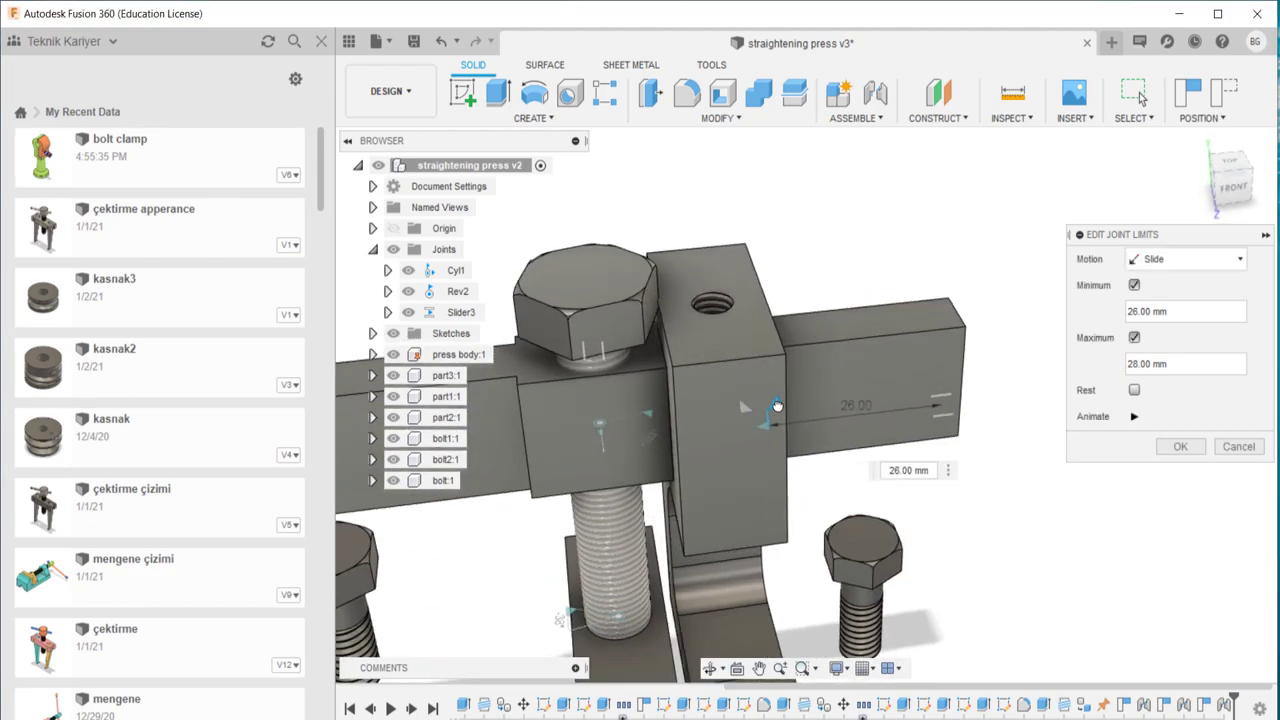
{"action": "left_click", "coordinate": [1181, 447]}
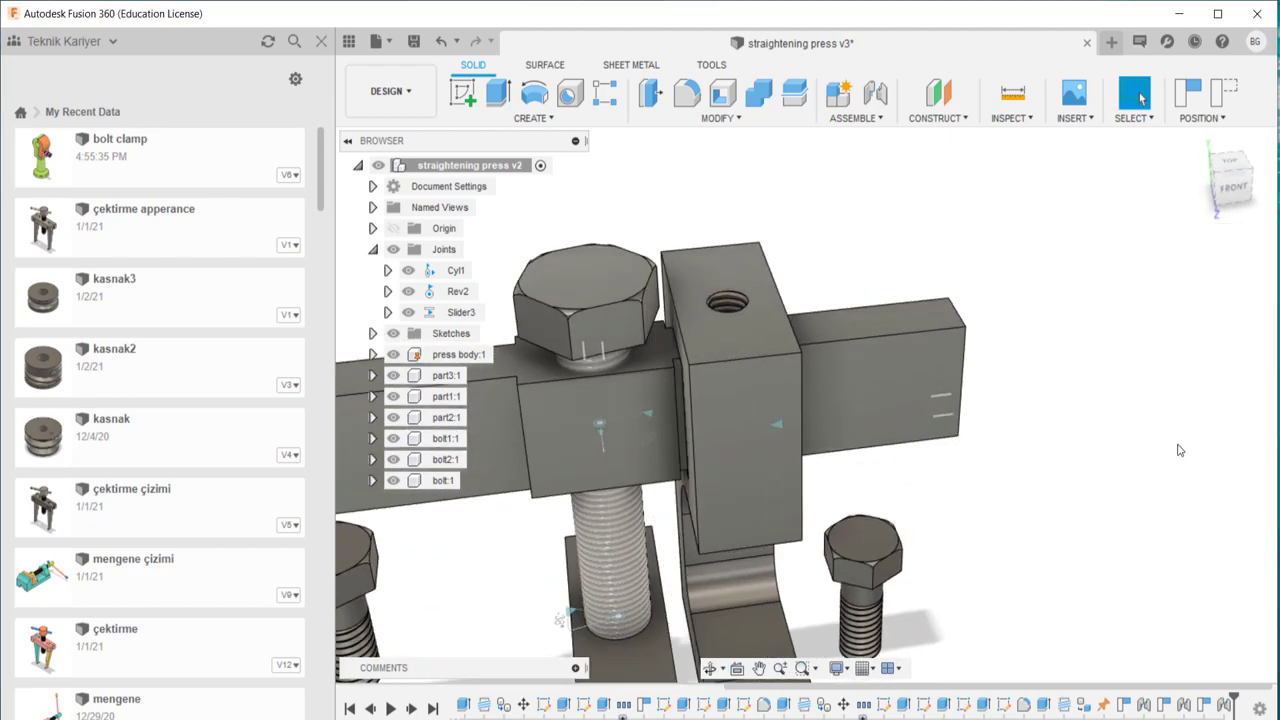
{"action": "middle_click_drag", "start_coordinate": [1050, 440], "coordinate": [797, 433], "text": "shift"}
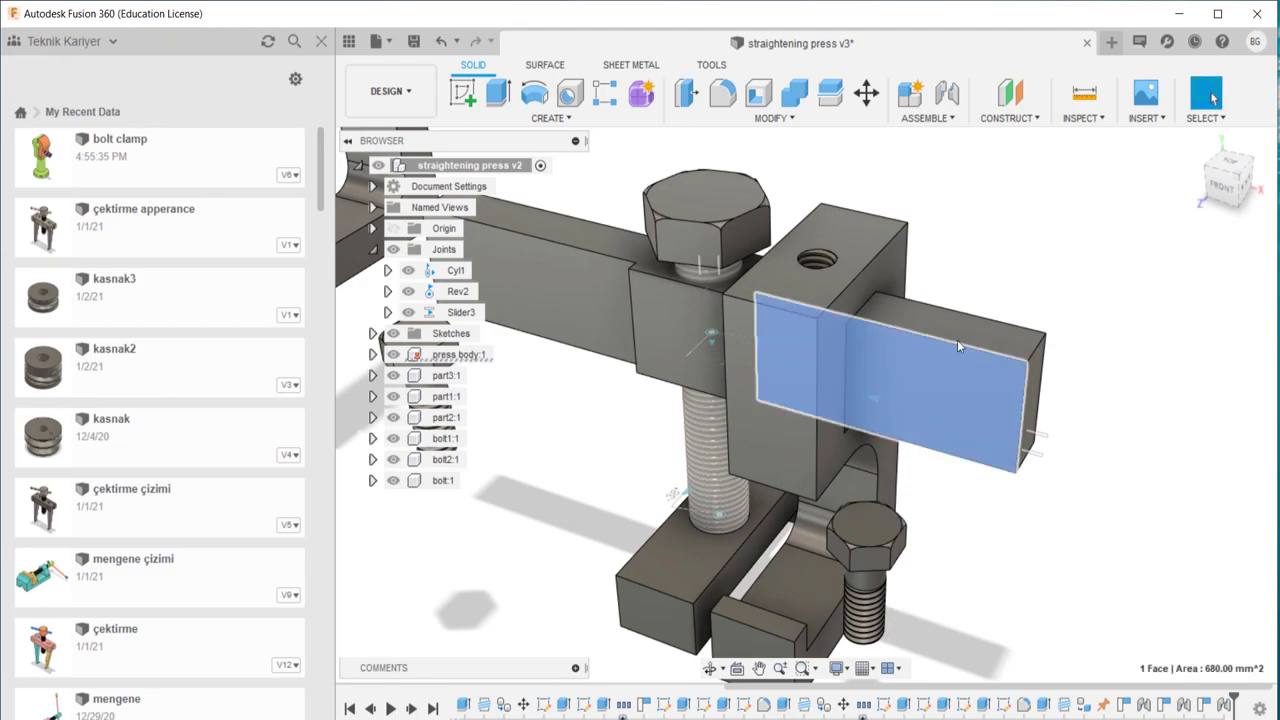
{"action": "left_click_drag", "start_coordinate": [957, 340], "coordinate": [794, 277]}
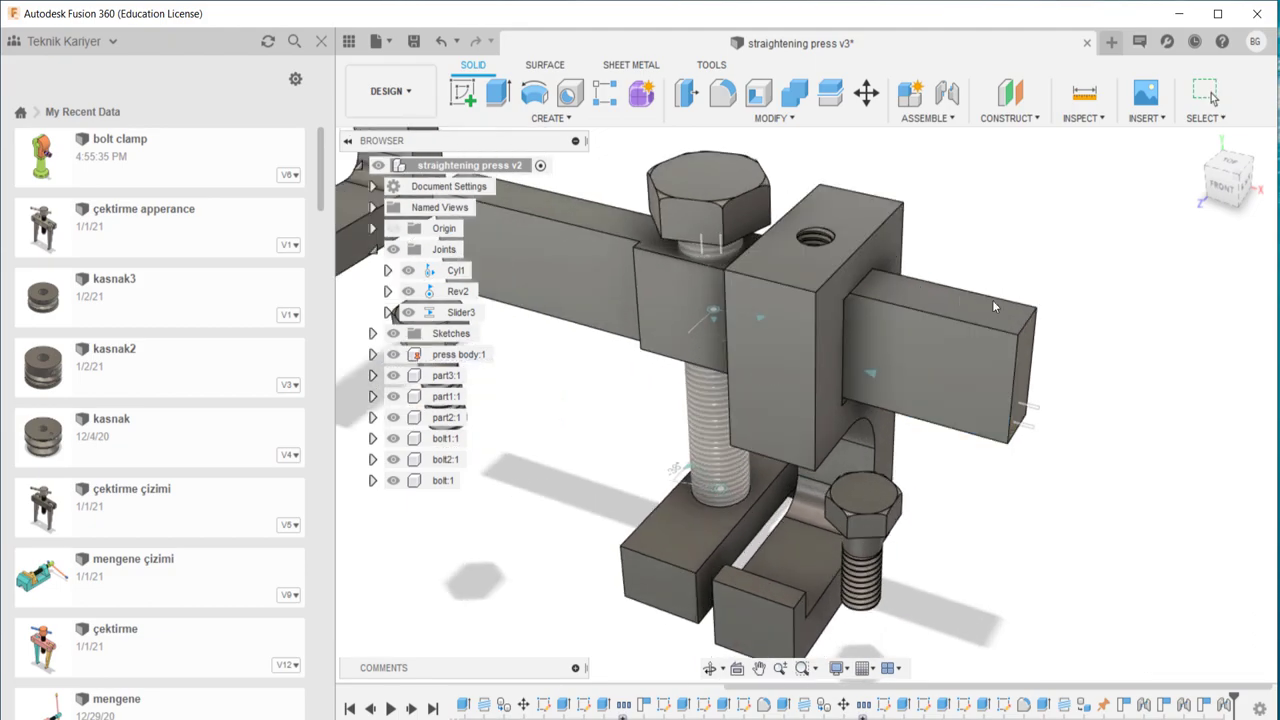
{"action": "mouse_move", "coordinate": [964, 367]}
{"action": "middle_mouse_down", "text": "shift"}
{"action": "mouse_move", "coordinate": [928, 358]}
{"action": "mouse_move", "coordinate": [1058, 349]}
{"action": "mouse_move", "coordinate": [891, 371]}
{"action": "mouse_move", "coordinate": [920, 346]}
{"action": "mouse_move", "coordinate": [989, 345]}
{"action": "mouse_move", "coordinate": [914, 371]}
{"action": "mouse_move", "coordinate": [980, 309]}
{"action": "mouse_move", "coordinate": [940, 330]}
{"action": "mouse_move", "coordinate": [852, 452]}
{"action": "middle_mouse_up", "text": "shift"}
{"action": "scroll", "coordinate": [850, 457], "scroll_direction": "up", "scroll_amount": 5}
{"action": "scroll", "coordinate": [840, 470], "scroll_direction": "up", "scroll_amount": 2}
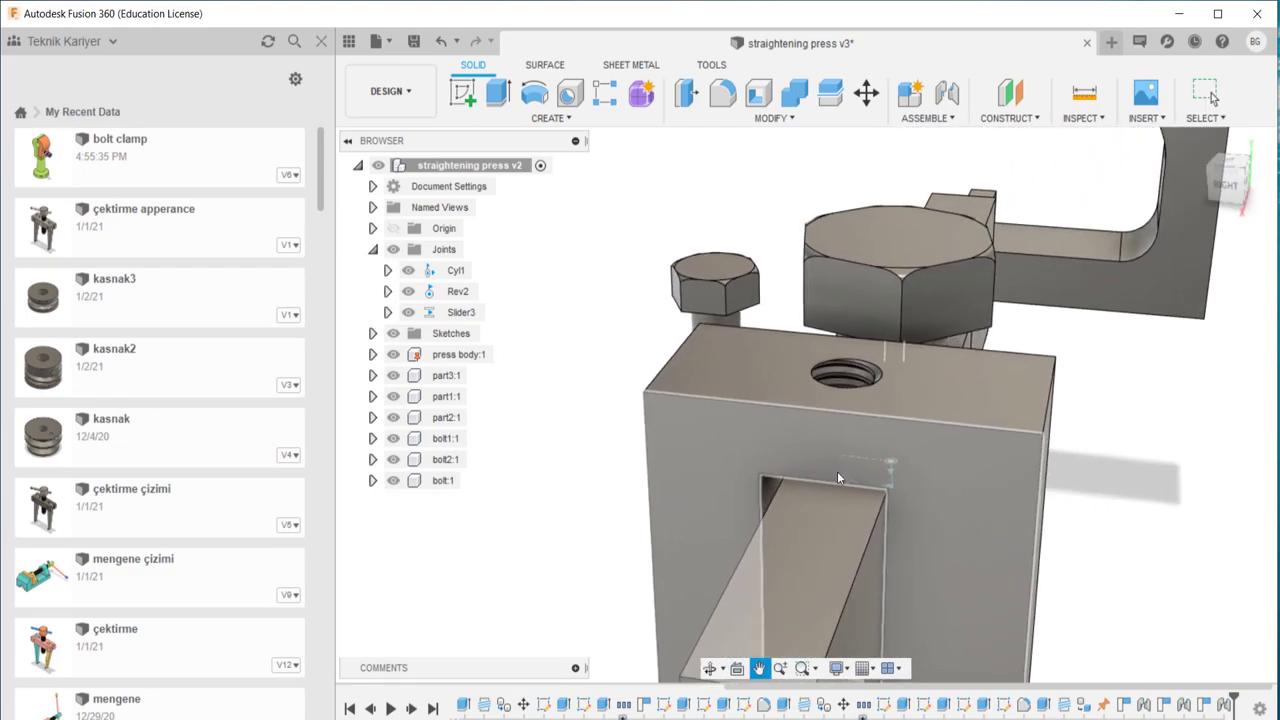
{"action": "scroll", "coordinate": [837, 465], "scroll_direction": "up", "scroll_amount": 2}
{"action": "scroll", "coordinate": [896, 356], "scroll_direction": "down", "scroll_amount": 3}
{"action": "scroll", "coordinate": [902, 356], "scroll_direction": "down", "scroll_amount": 2}
{"action": "mouse_move", "coordinate": [902, 356]}
{"action": "middle_mouse_down", "text": "shift"}
{"action": "mouse_move", "coordinate": [877, 380]}
{"action": "mouse_move", "coordinate": [921, 363]}
{"action": "mouse_move", "coordinate": [930, 387]}
{"action": "mouse_move", "coordinate": [238, 273]}
{"action": "middle_mouse_up", "text": "shift"}
- Clear the existing travel limits from Slider3
{"action": "left_click", "coordinate": [493, 313]}
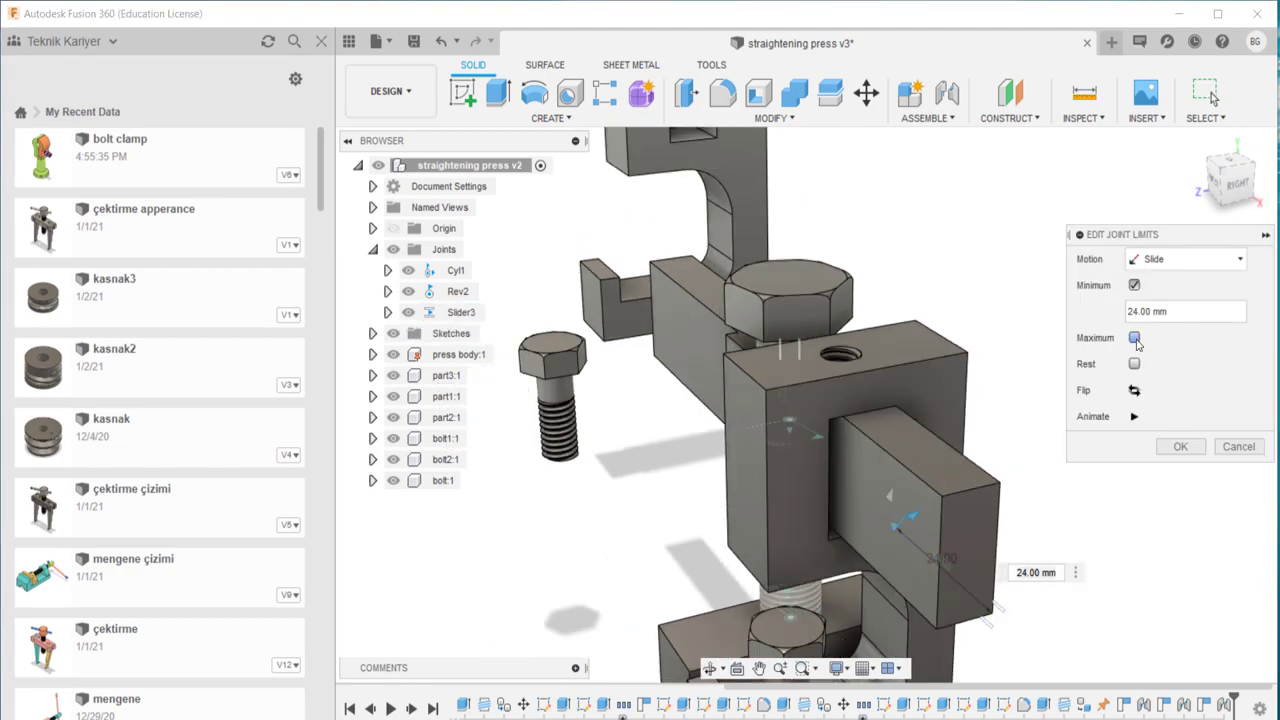
{"action": "left_click", "coordinate": [1134, 285]}
{"action": "middle_click_drag", "start_coordinate": [860, 470], "coordinate": [742, 488], "text": "shift"}
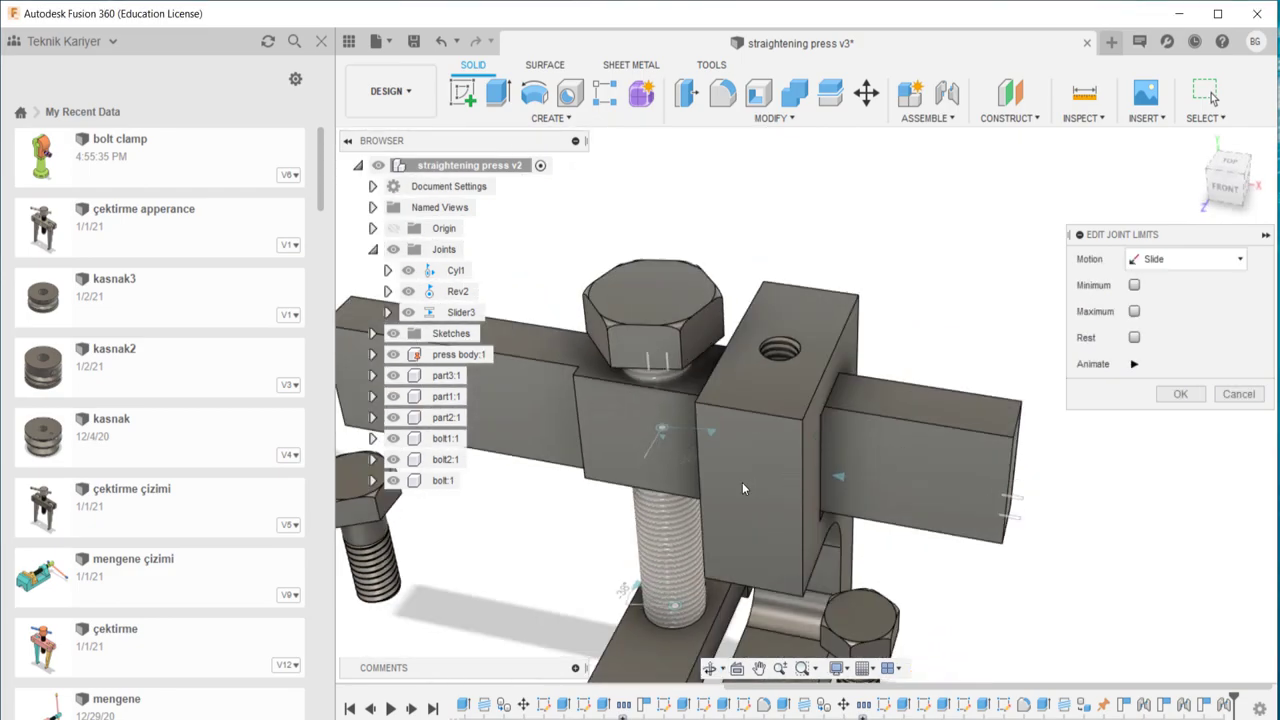
{"action": "left_click", "coordinate": [1222, 396]}
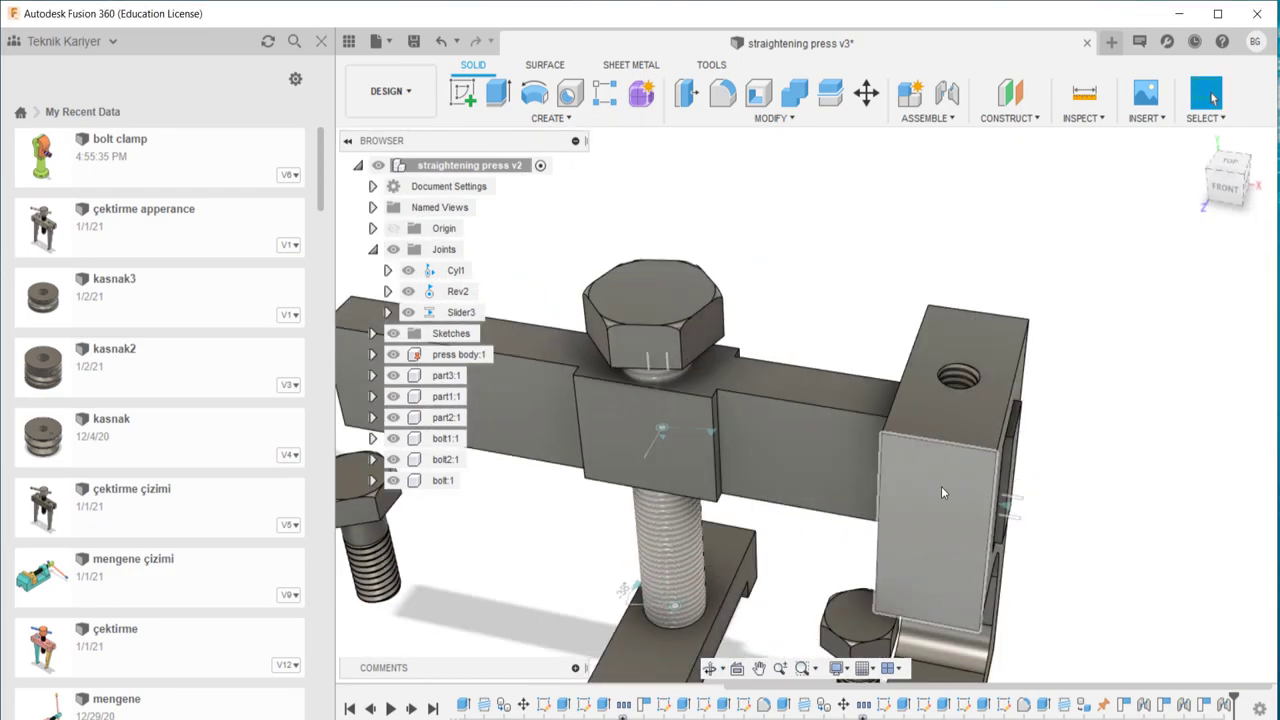
- Give Slider3 a -2 mm minimum and 33 mm maximum travel limit
{"action": "left_click", "coordinate": [496, 313]}
{"action": "left_click", "coordinate": [1134, 286]}
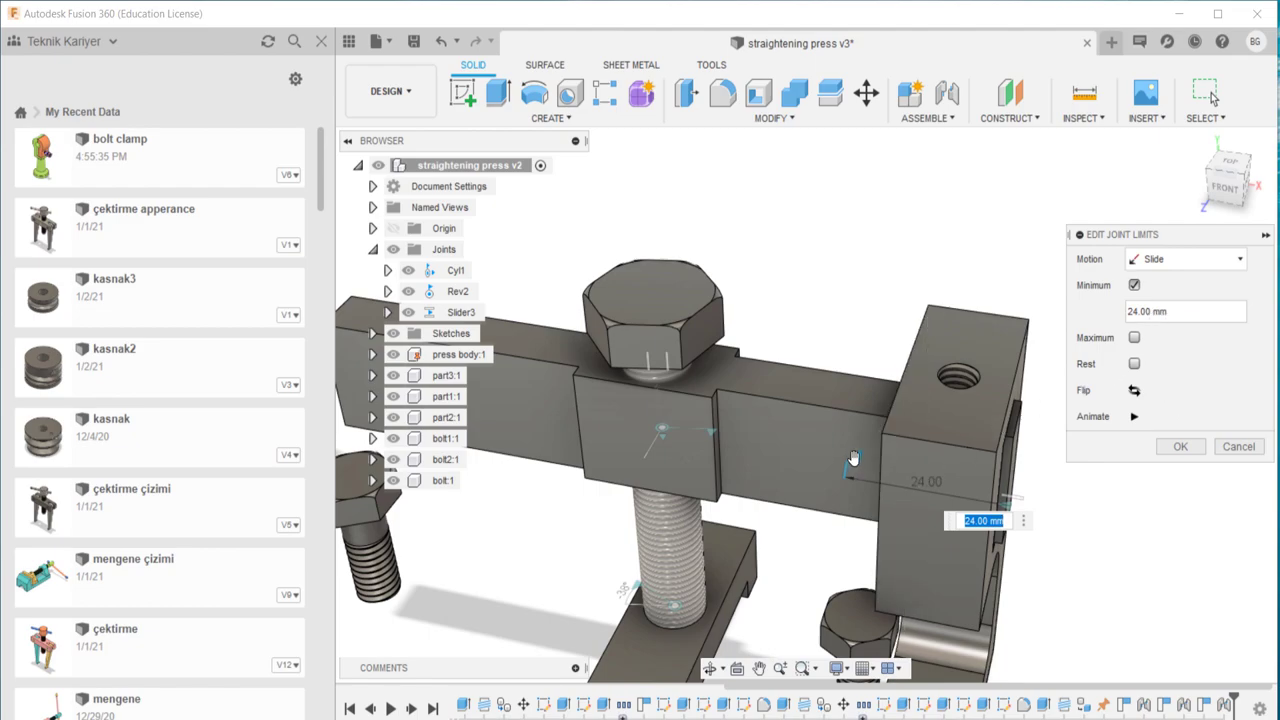
{"action": "left_click_drag", "start_coordinate": [849, 462], "coordinate": [846, 472]}
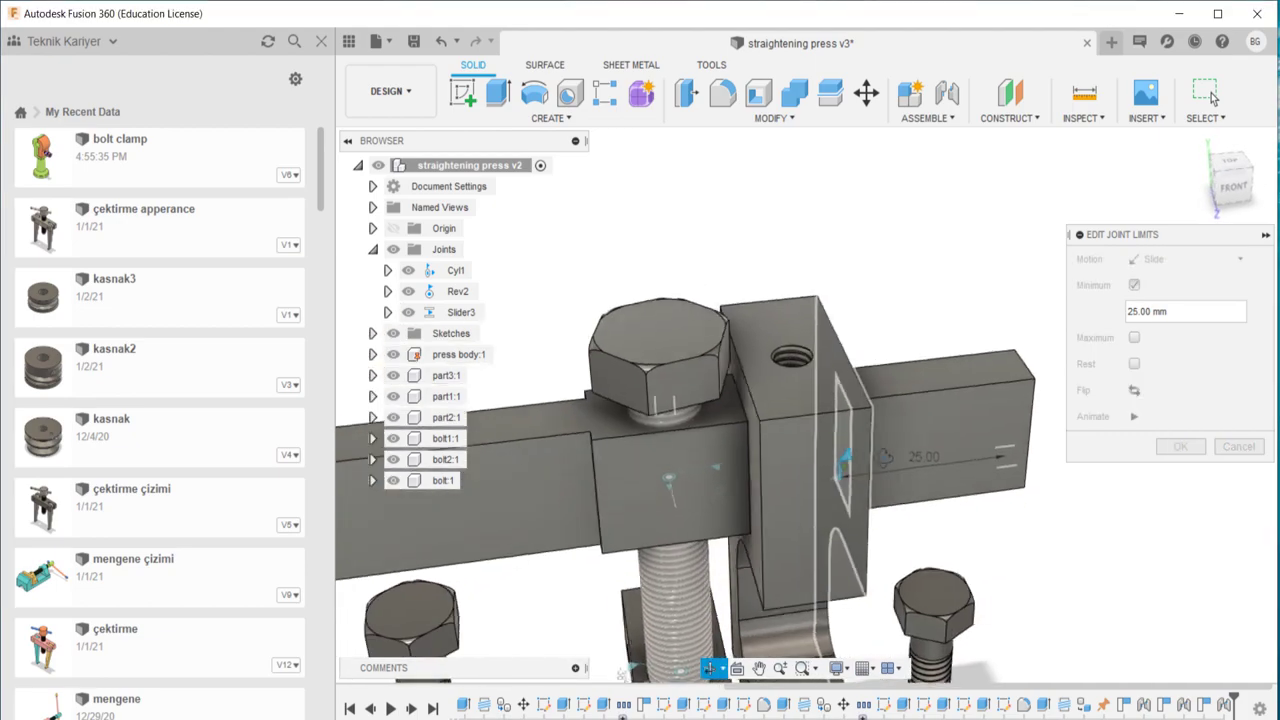
{"action": "left_click_drag", "start_coordinate": [848, 463], "coordinate": [859, 460]}
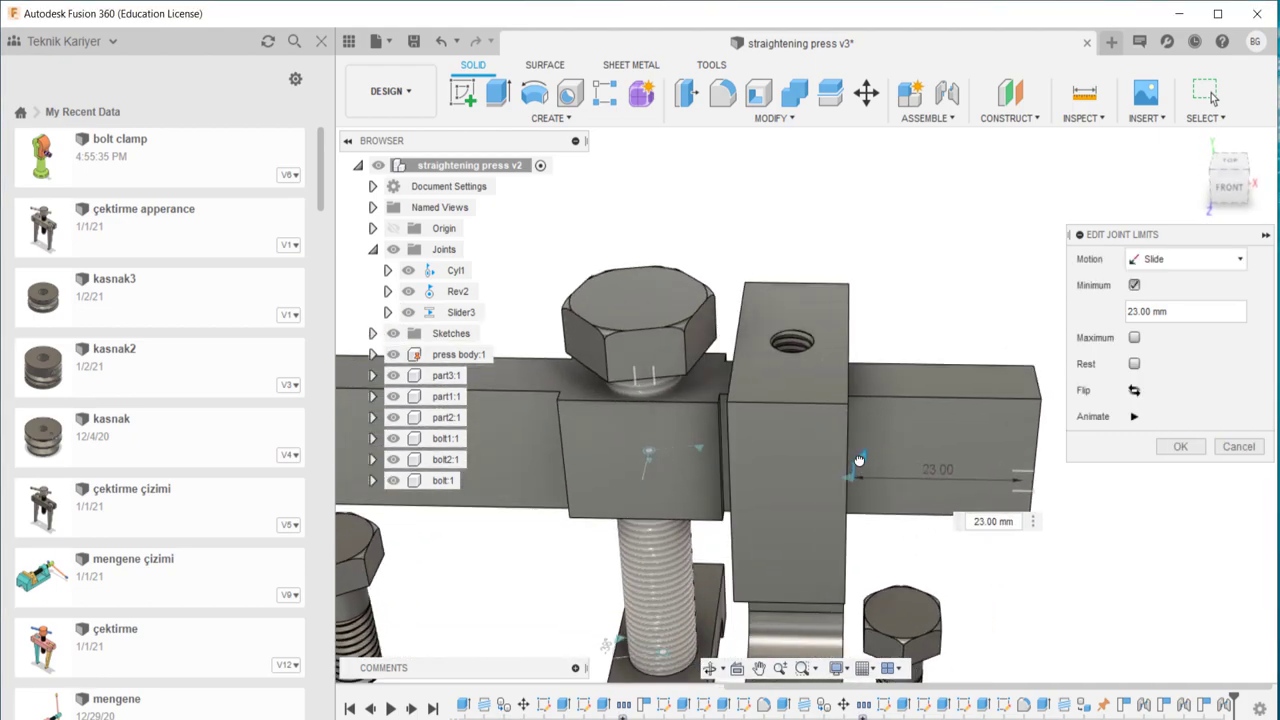
{"action": "left_click", "coordinate": [1134, 338]}
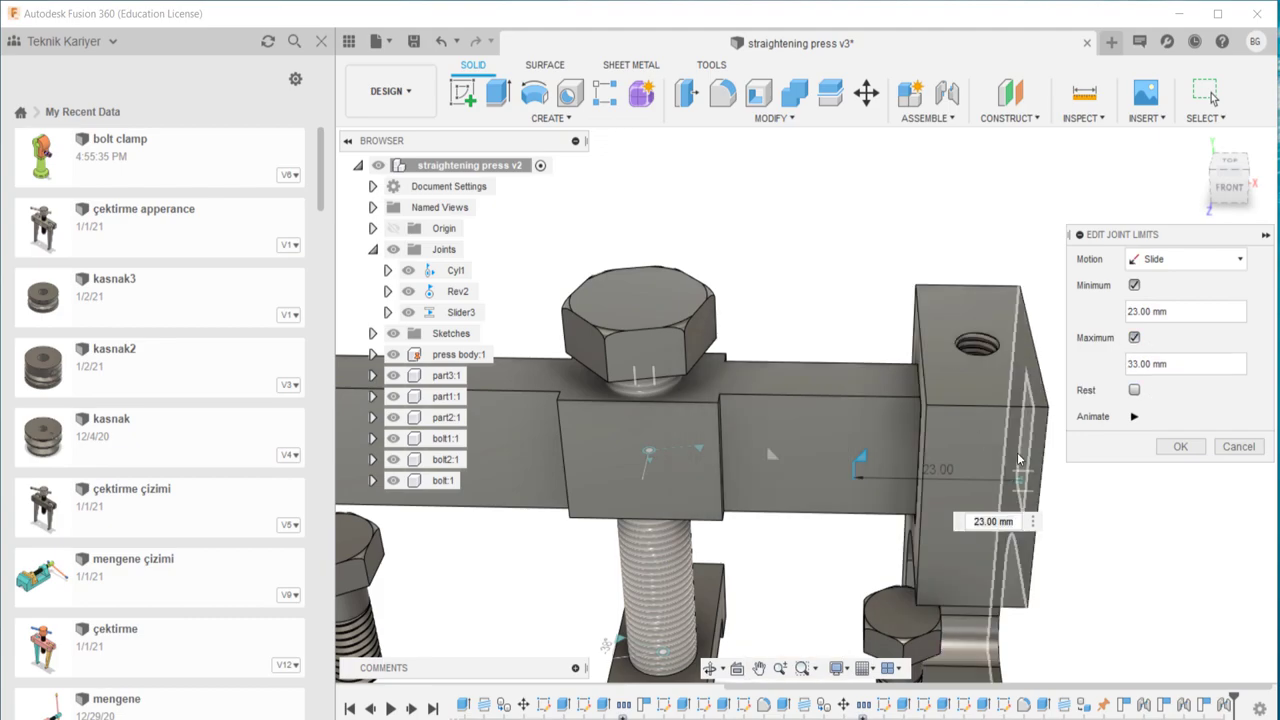
{"action": "left_click_drag", "start_coordinate": [862, 459], "coordinate": [988, 460]}
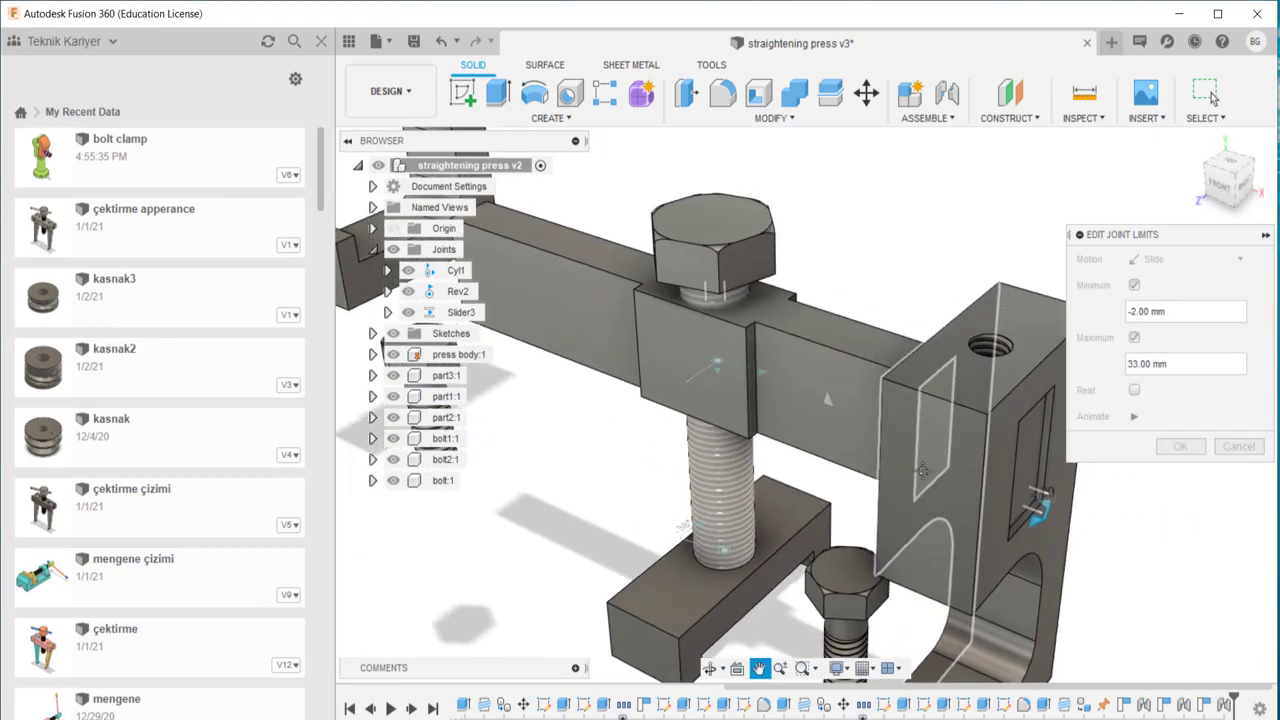
{"action": "left_click", "coordinate": [1181, 449]}
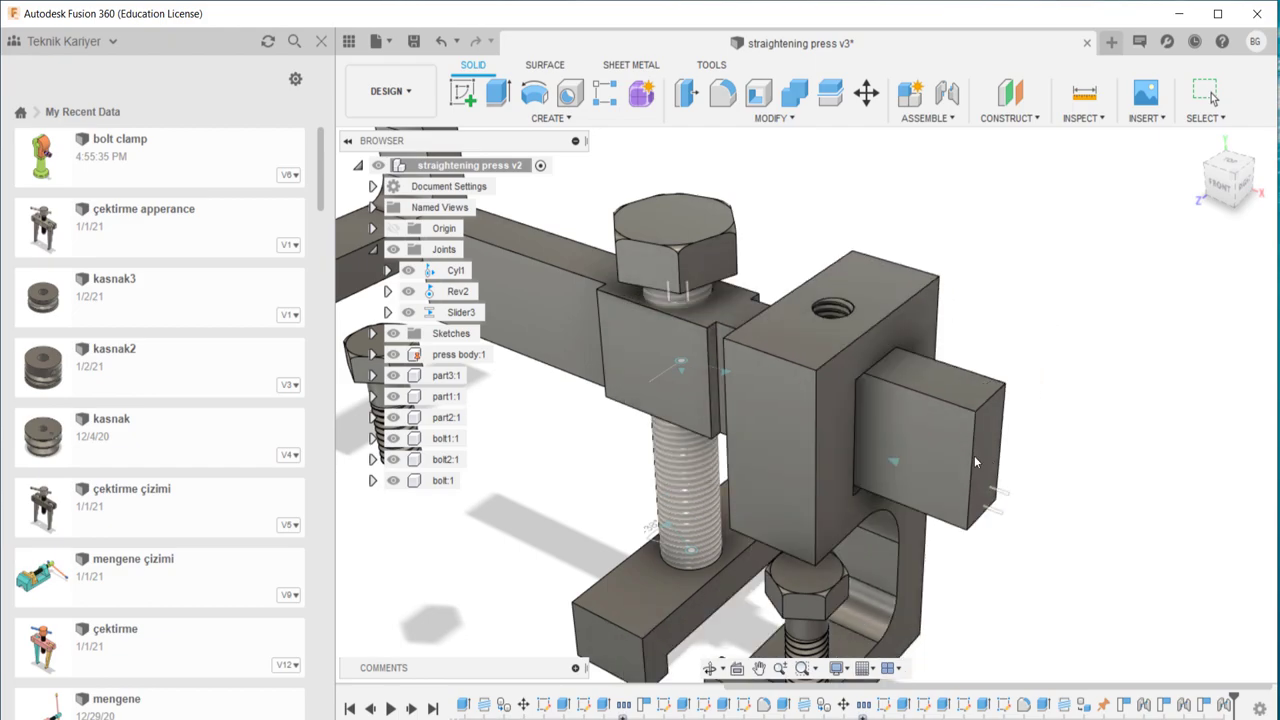
- Extrude the end block face To Object up to the chosen press face, joining it
{"action": "middle_click_drag", "start_coordinate": [1052, 503], "coordinate": [981, 388], "text": "shift"}
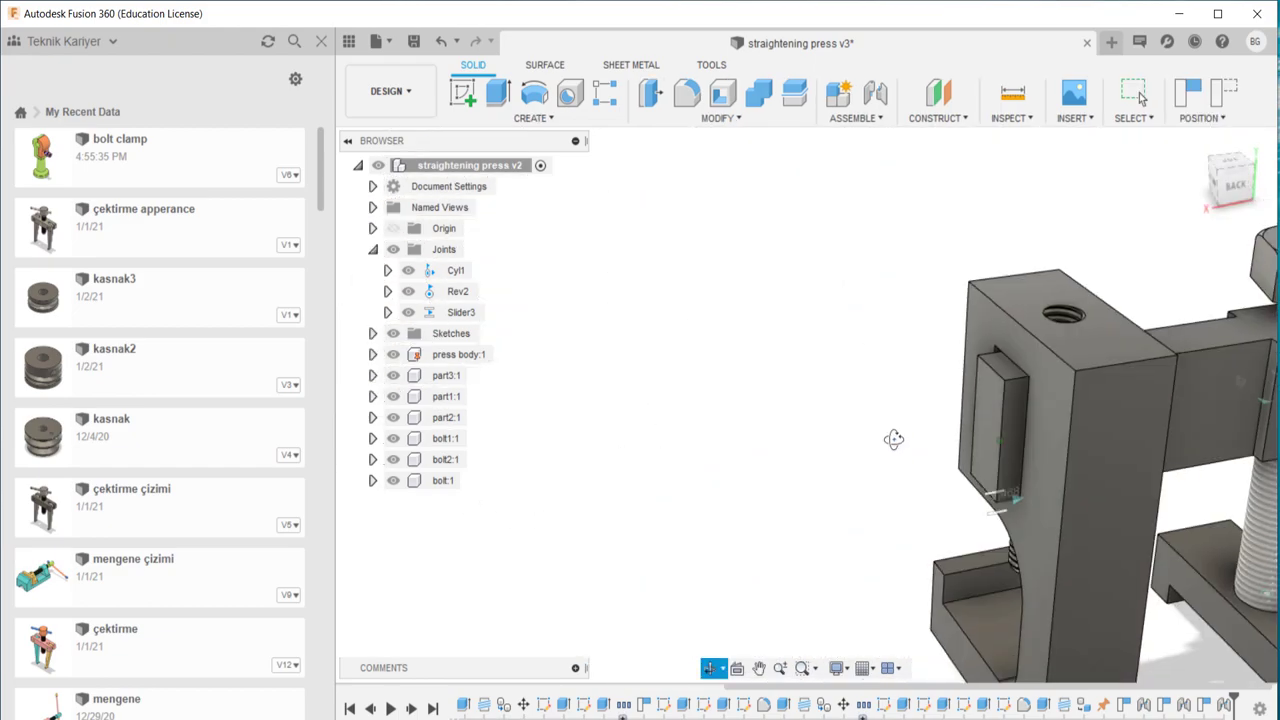
{"action": "scroll", "coordinate": [981, 382], "scroll_direction": "up", "scroll_amount": 5}
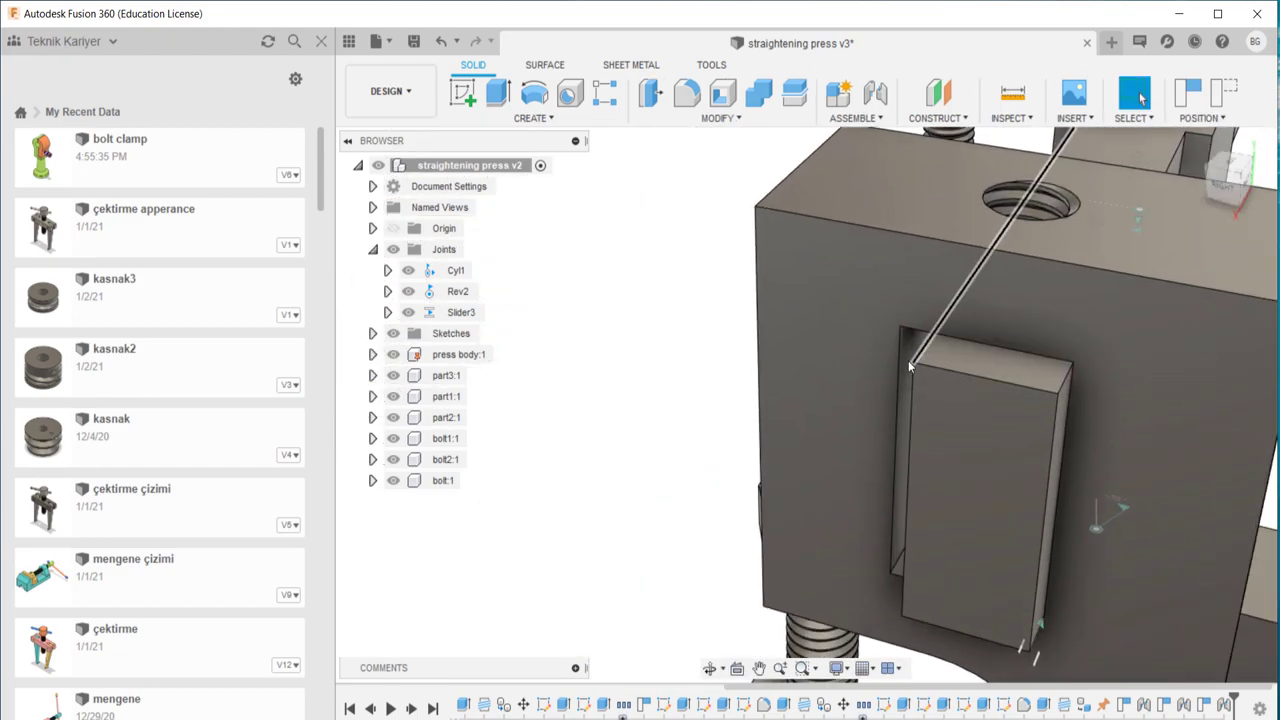
{"action": "left_click", "coordinate": [735, 397]}
{"action": "key", "text": "e"}
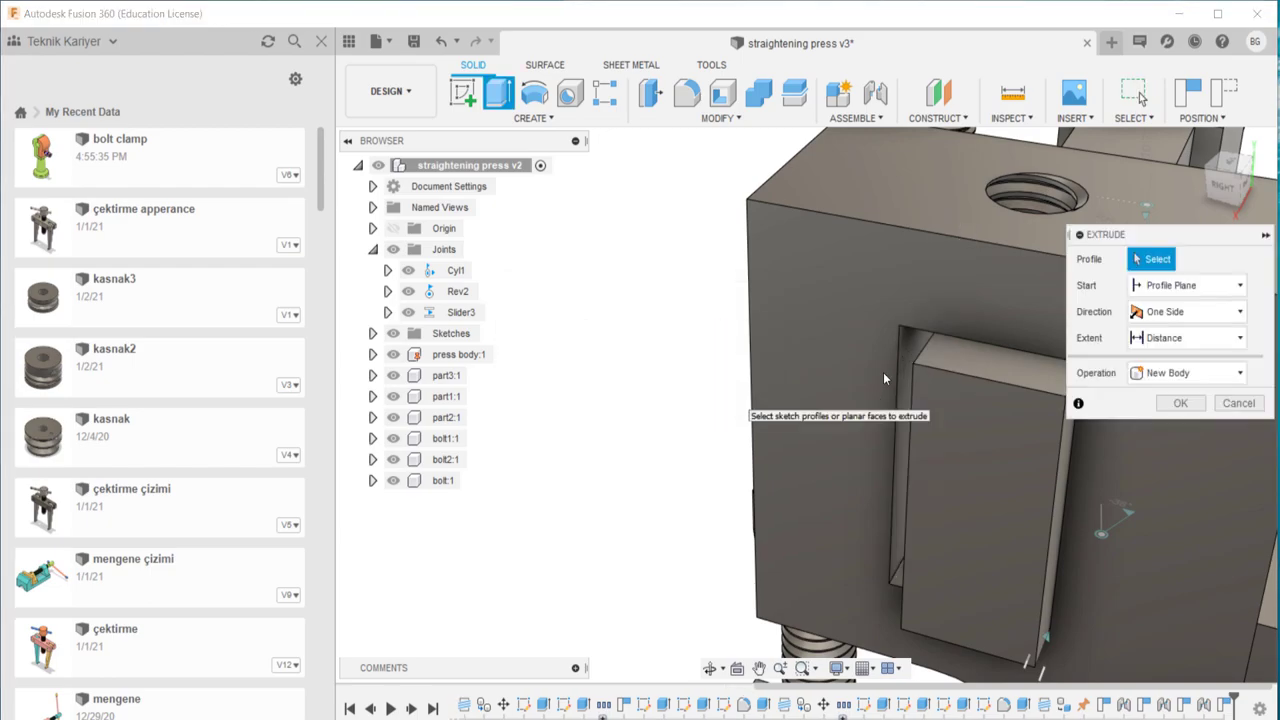
{"action": "left_click", "coordinate": [905, 368]}
{"action": "middle_click_drag", "start_coordinate": [871, 383], "coordinate": [1248, 322], "text": "shift"}
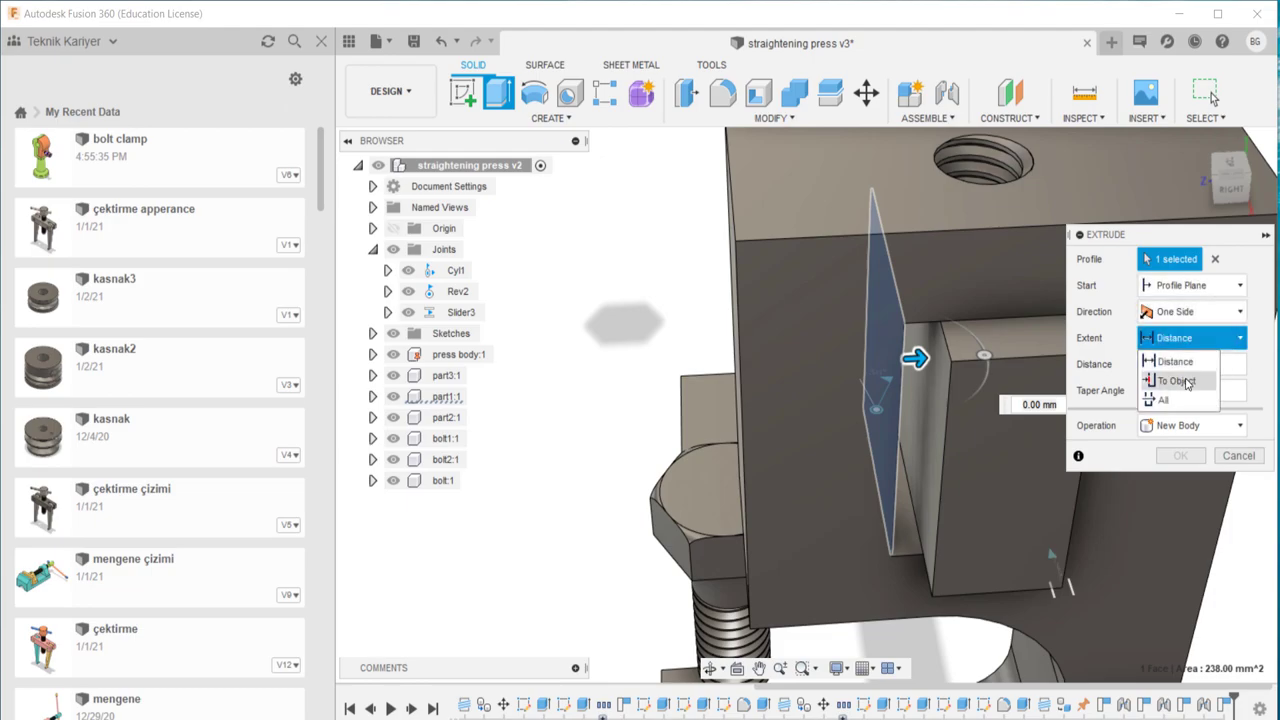
{"action": "left_click", "coordinate": [1177, 381]}
{"action": "left_click", "coordinate": [931, 404]}
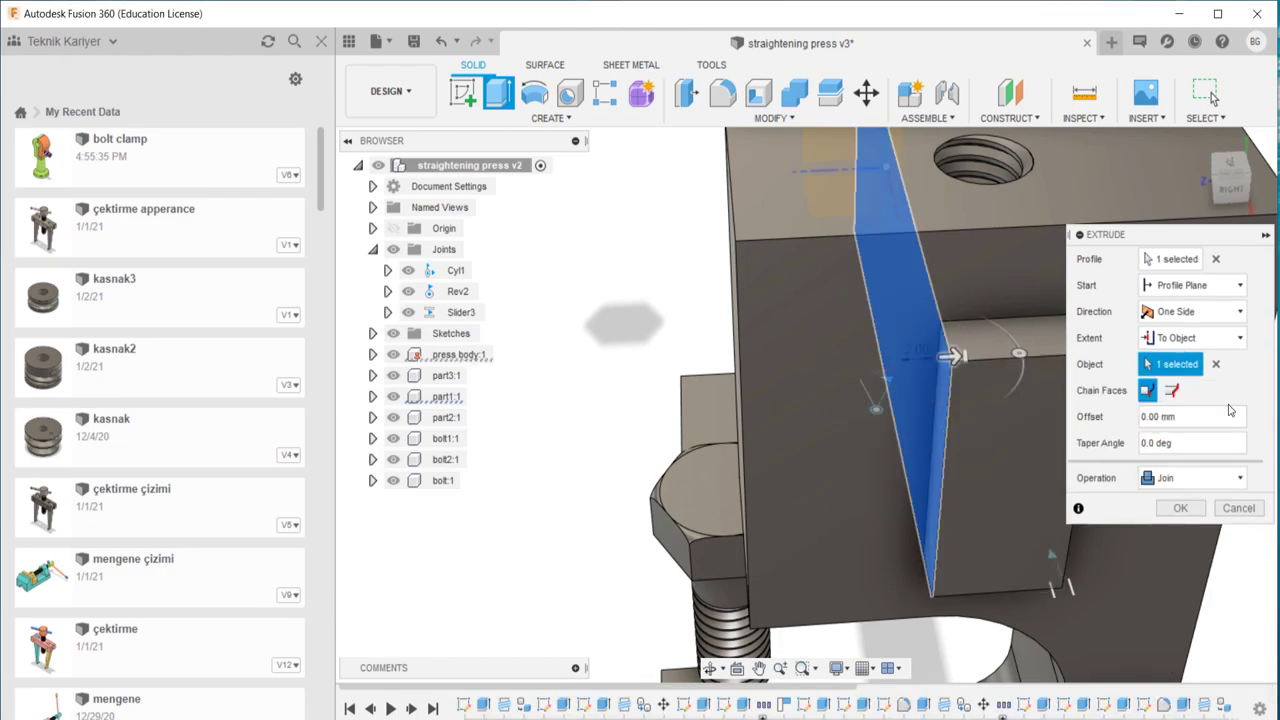
{"action": "left_click", "coordinate": [1180, 510]}
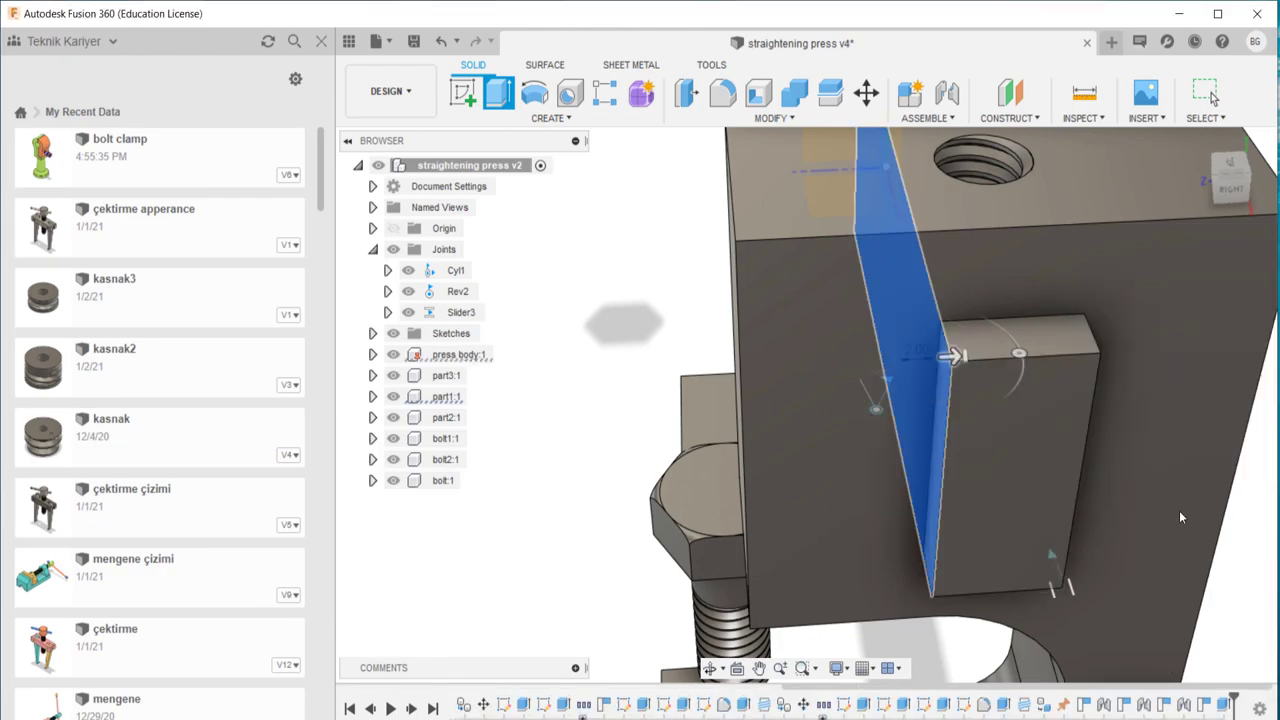
- Orbit around the press to inspect the new extrusion and clamp
{"action": "left_click", "coordinate": [709, 668]}
{"action": "mouse_move", "coordinate": [980, 450]}
{"action": "left_mouse_down"}
{"action": "mouse_move", "coordinate": [1055, 405]}
{"action": "mouse_move", "coordinate": [1036, 423]}
{"action": "left_mouse_up"}
{"action": "key", "text": "Escape"}
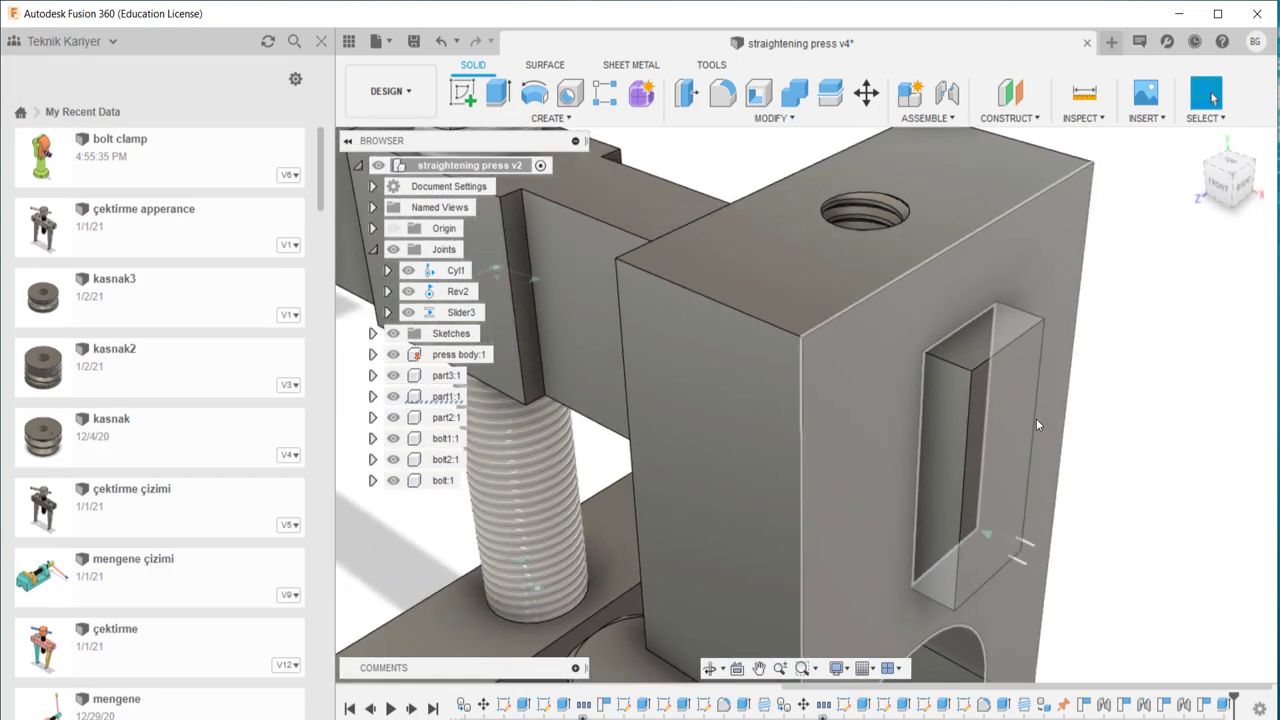
{"action": "mouse_move", "coordinate": [814, 450]}
{"action": "middle_mouse_down", "text": "shift"}
{"action": "mouse_move", "coordinate": [771, 448]}
{"action": "mouse_move", "coordinate": [592, 382]}
{"action": "mouse_move", "coordinate": [860, 480]}
{"action": "mouse_move", "coordinate": [1139, 92]}
{"action": "middle_mouse_up", "text": "shift"}
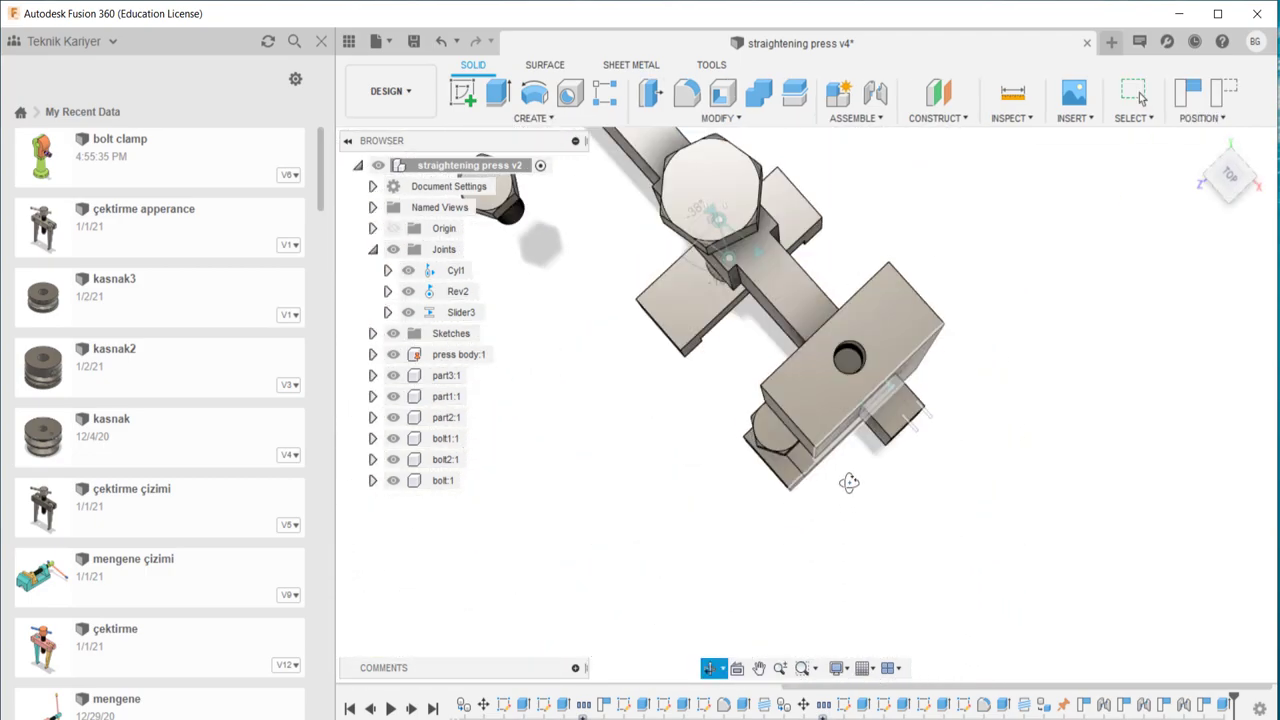
{"action": "mouse_move", "coordinate": [795, 463]}
{"action": "middle_mouse_down", "text": "shift"}
{"action": "mouse_move", "coordinate": [777, 391]}
{"action": "mouse_move", "coordinate": [937, 366]}
{"action": "mouse_move", "coordinate": [709, 386]}
{"action": "mouse_move", "coordinate": [897, 432]}
{"action": "mouse_move", "coordinate": [872, 416]}
{"action": "mouse_move", "coordinate": [815, 305]}
{"action": "mouse_move", "coordinate": [839, 381]}
{"action": "mouse_move", "coordinate": [934, 389]}
{"action": "middle_mouse_up", "text": "shift"}
{"action": "left_click", "coordinate": [897, 432]}
{"action": "scroll", "coordinate": [817, 349], "scroll_direction": "up", "scroll_amount": 3}
{"action": "scroll", "coordinate": [762, 342], "scroll_direction": "up", "scroll_amount": 3}
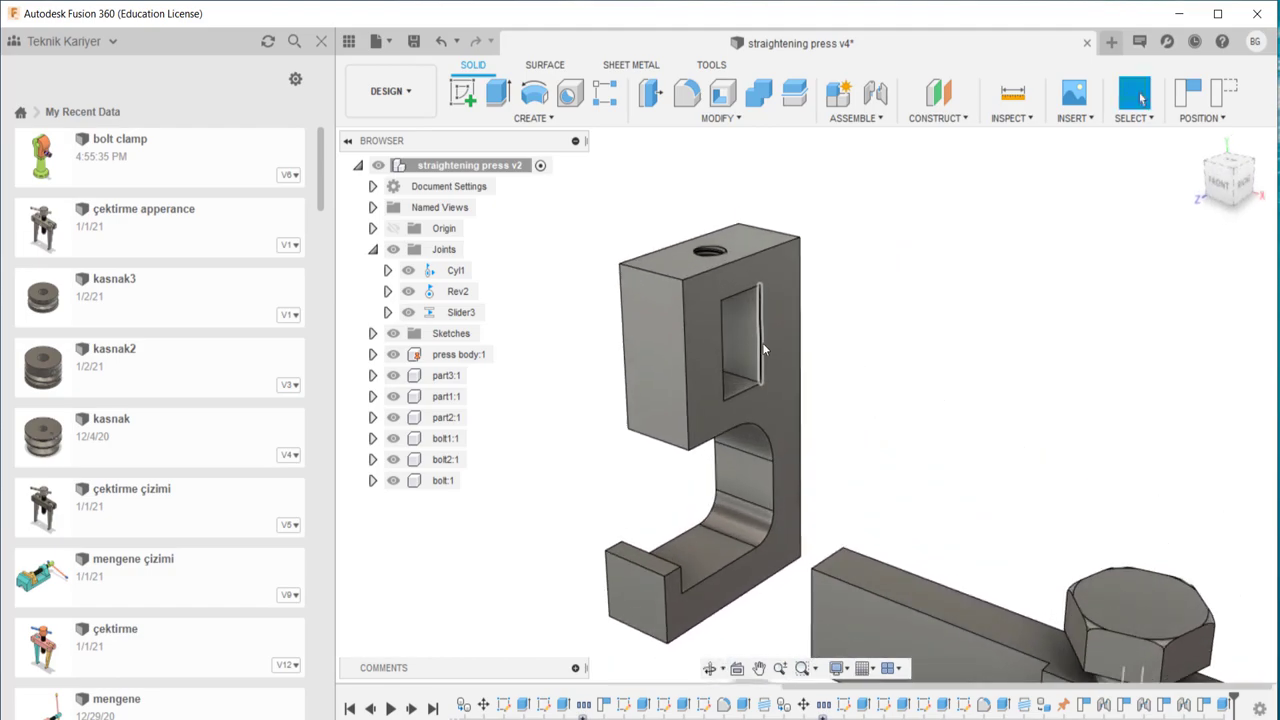
- Join part2's origin to the bar's bottom edge on the press body with a Z-axis slider joint, Slider4
{"action": "key", "text": "j"}
{"action": "left_click", "coordinate": [748, 392]}
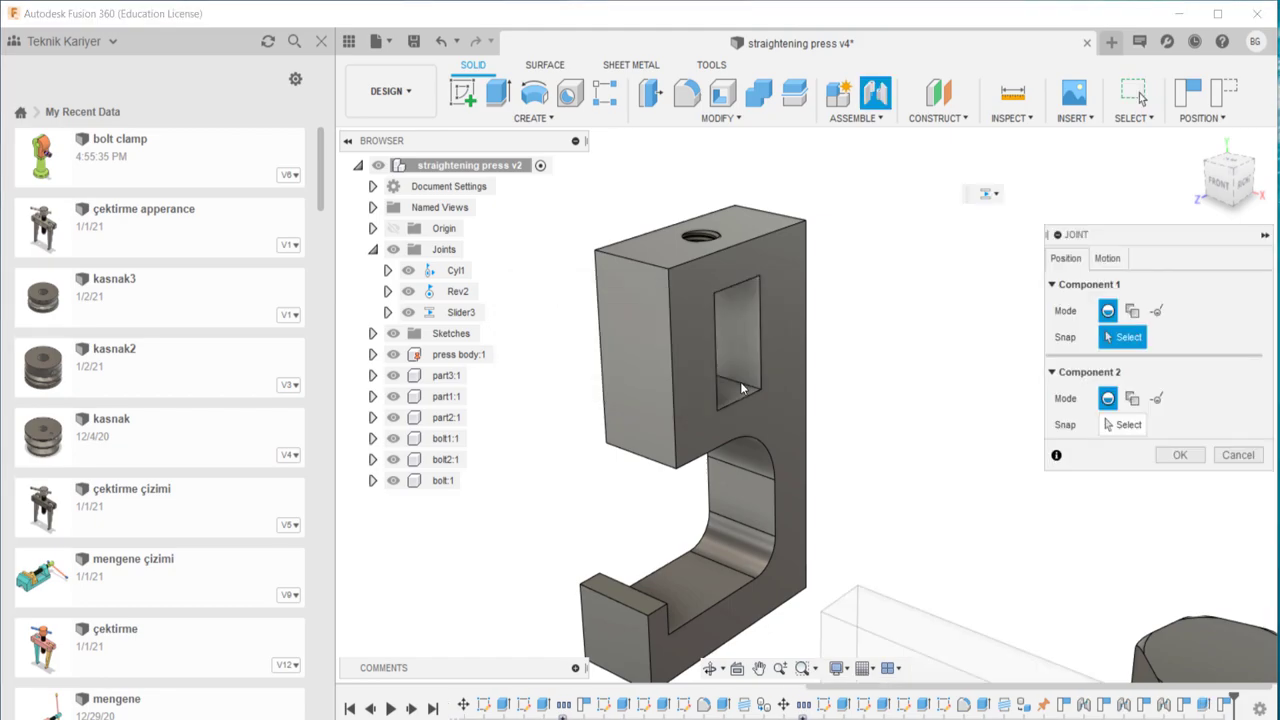
{"action": "left_click", "coordinate": [742, 390]}
{"action": "mouse_move", "coordinate": [742, 390]}
{"action": "middle_mouse_down", "text": "shift"}
{"action": "mouse_move", "coordinate": [792, 560]}
{"action": "mouse_move", "coordinate": [919, 615]}
{"action": "middle_mouse_up", "text": "shift"}
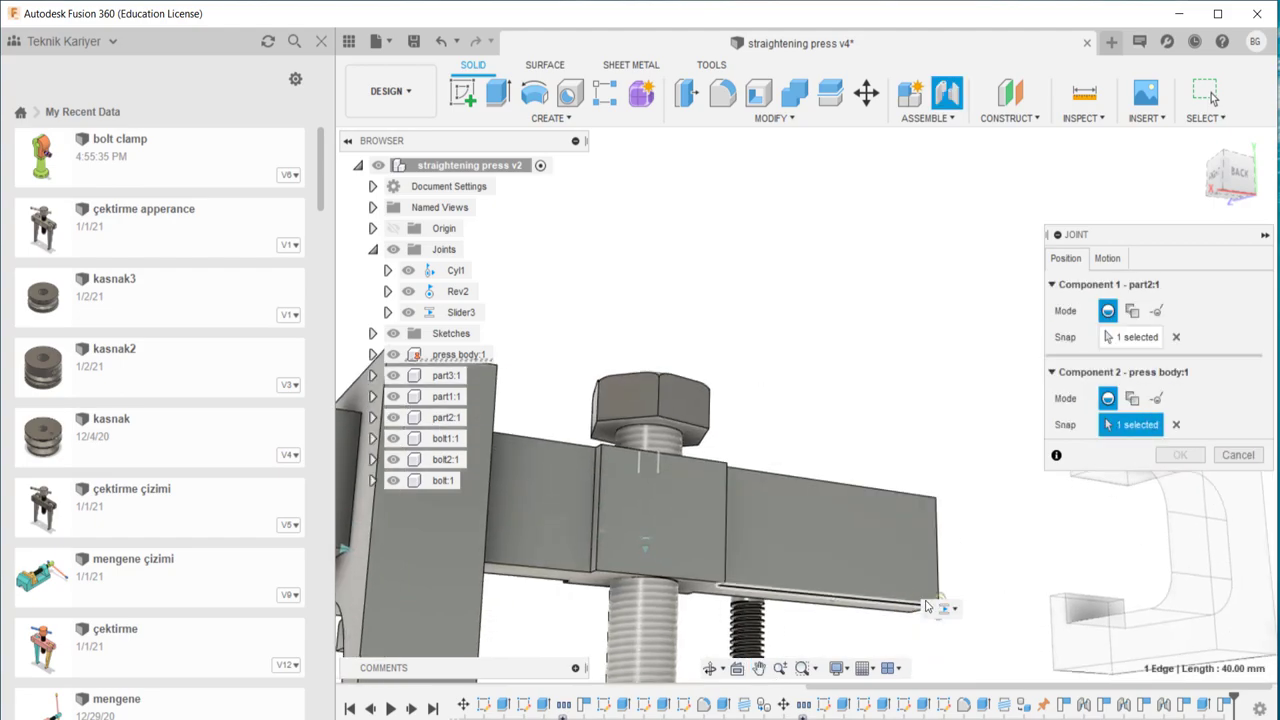
{"action": "middle_click_drag", "start_coordinate": [926, 605], "coordinate": [907, 543]}
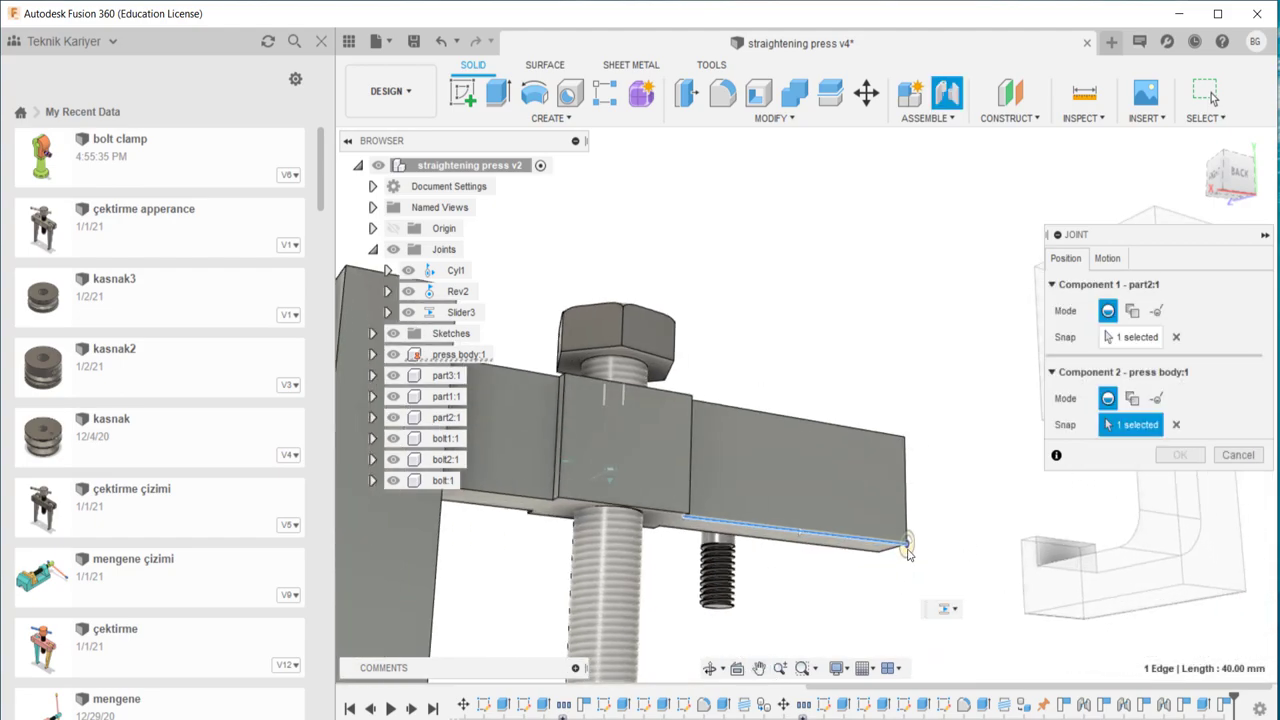
{"action": "left_click", "coordinate": [908, 552]}
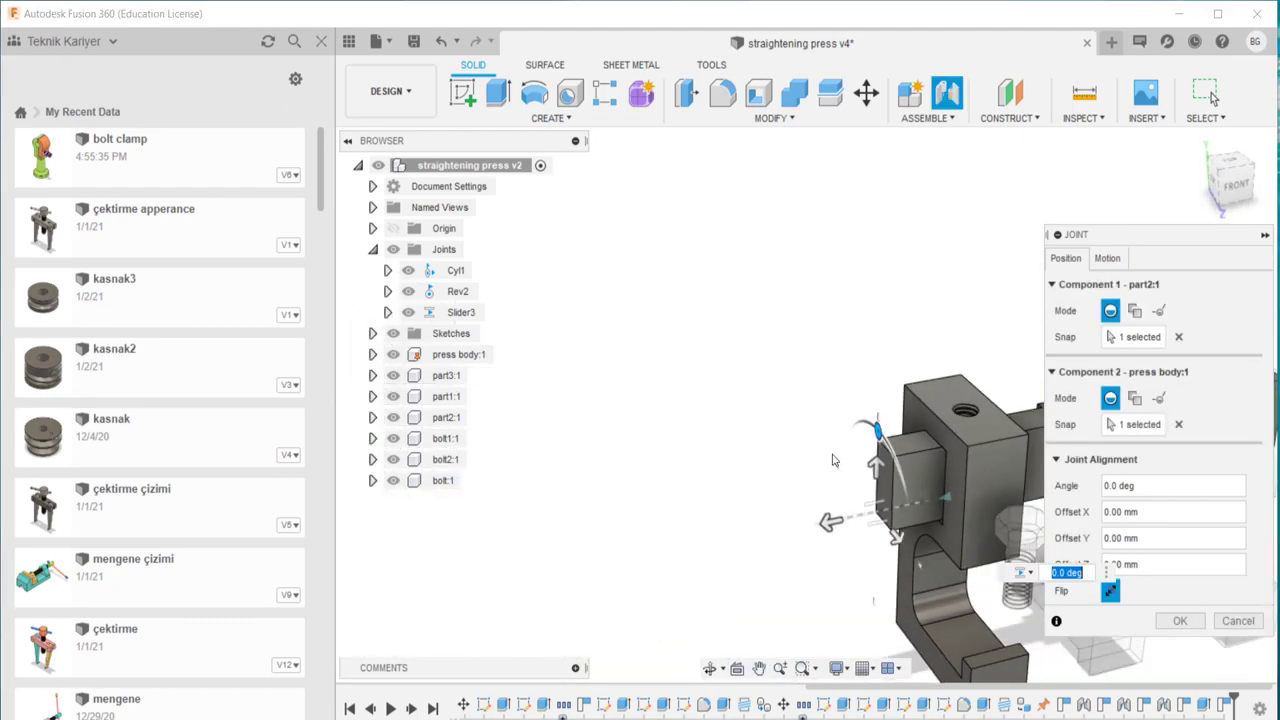
{"action": "left_click", "coordinate": [1108, 258]}
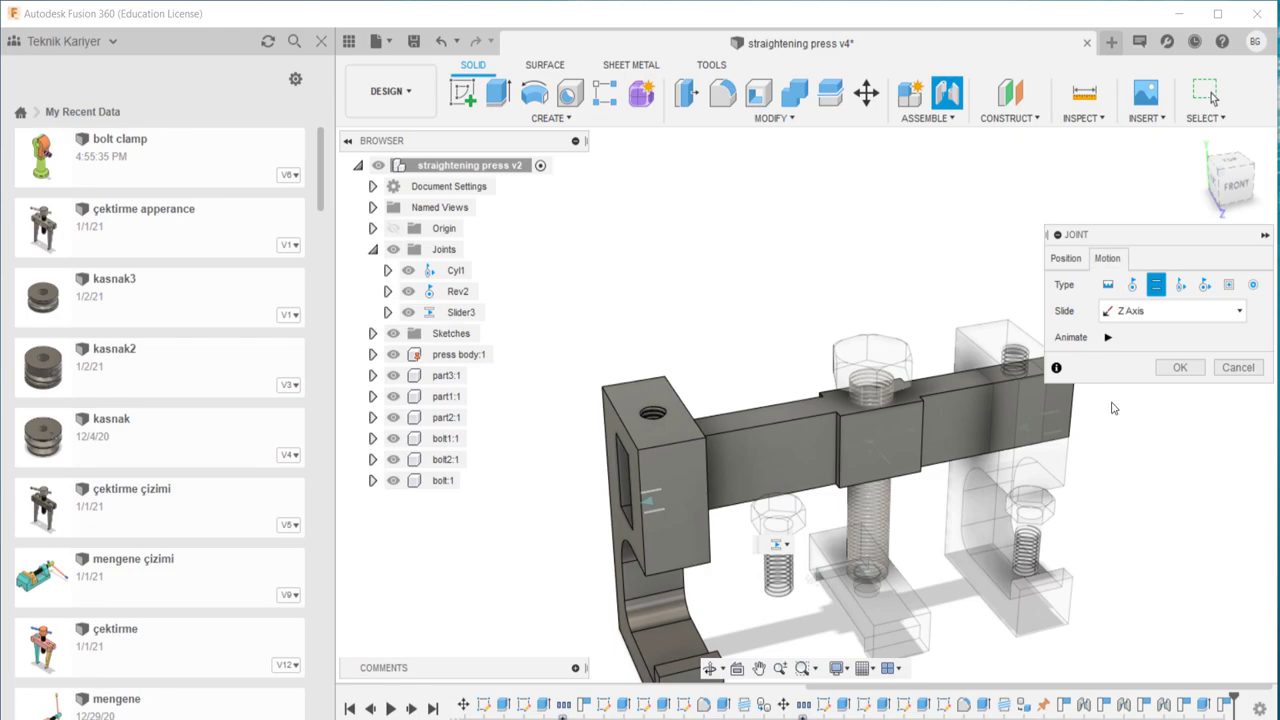
{"action": "left_click", "coordinate": [1163, 369]}
{"action": "scroll", "coordinate": [720, 550], "scroll_direction": "up", "scroll_amount": 3}
- Try a first set of minimum and maximum travel limits on Slider4 by dragging the block
{"action": "scroll", "coordinate": [701, 554], "scroll_direction": "up", "scroll_amount": 3}
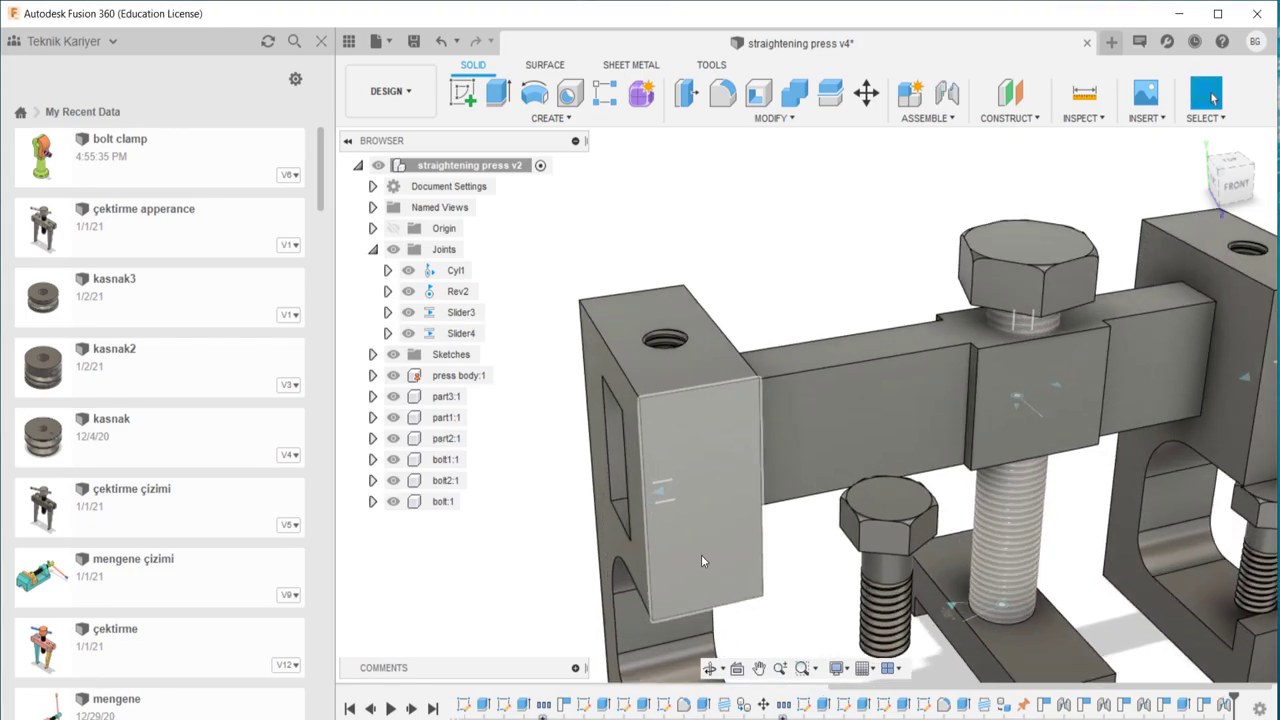
{"action": "left_click_drag", "start_coordinate": [784, 548], "coordinate": [776, 549]}
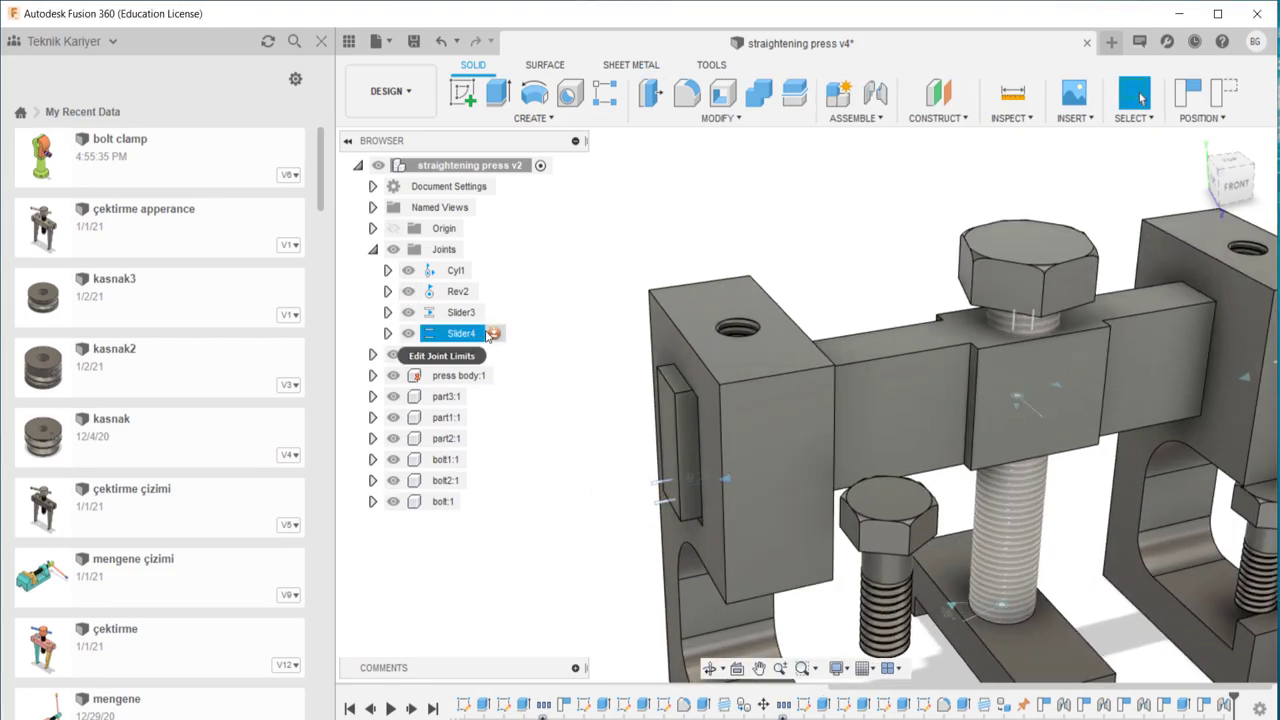
{"action": "left_click", "coordinate": [492, 334]}
{"action": "left_click", "coordinate": [1134, 285]}
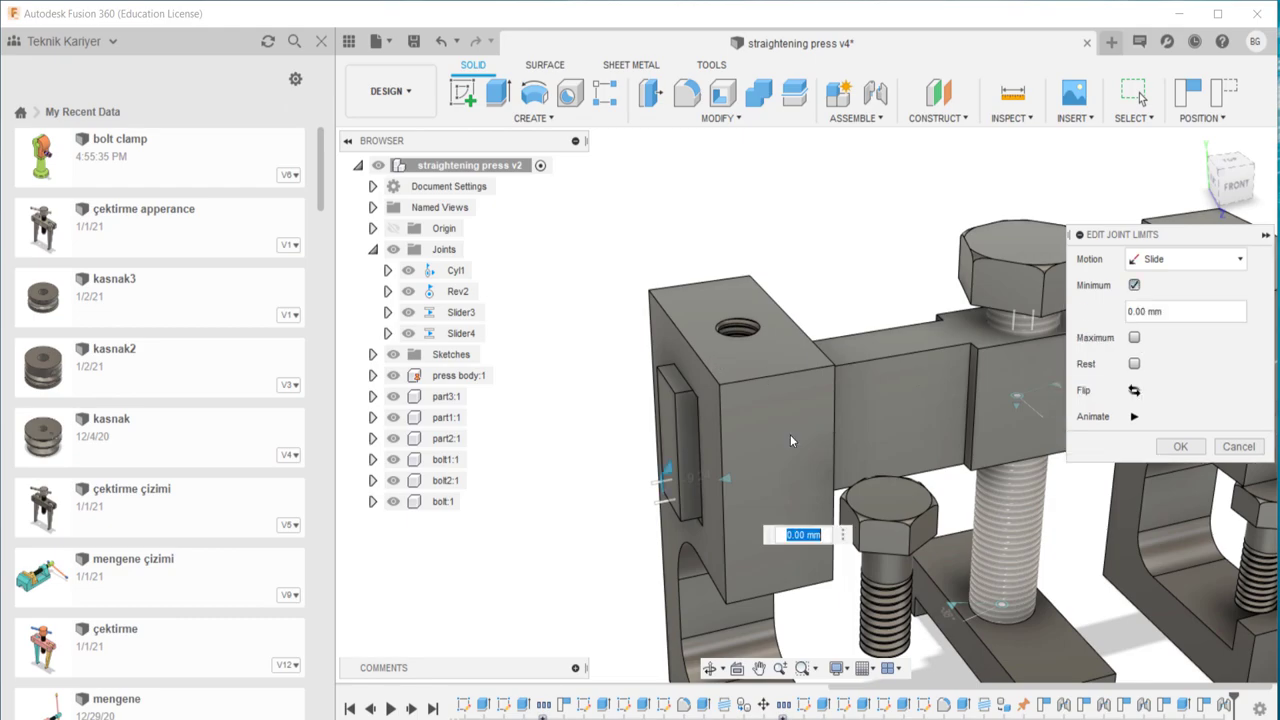
{"action": "left_click_drag", "start_coordinate": [665, 470], "coordinate": [893, 457]}
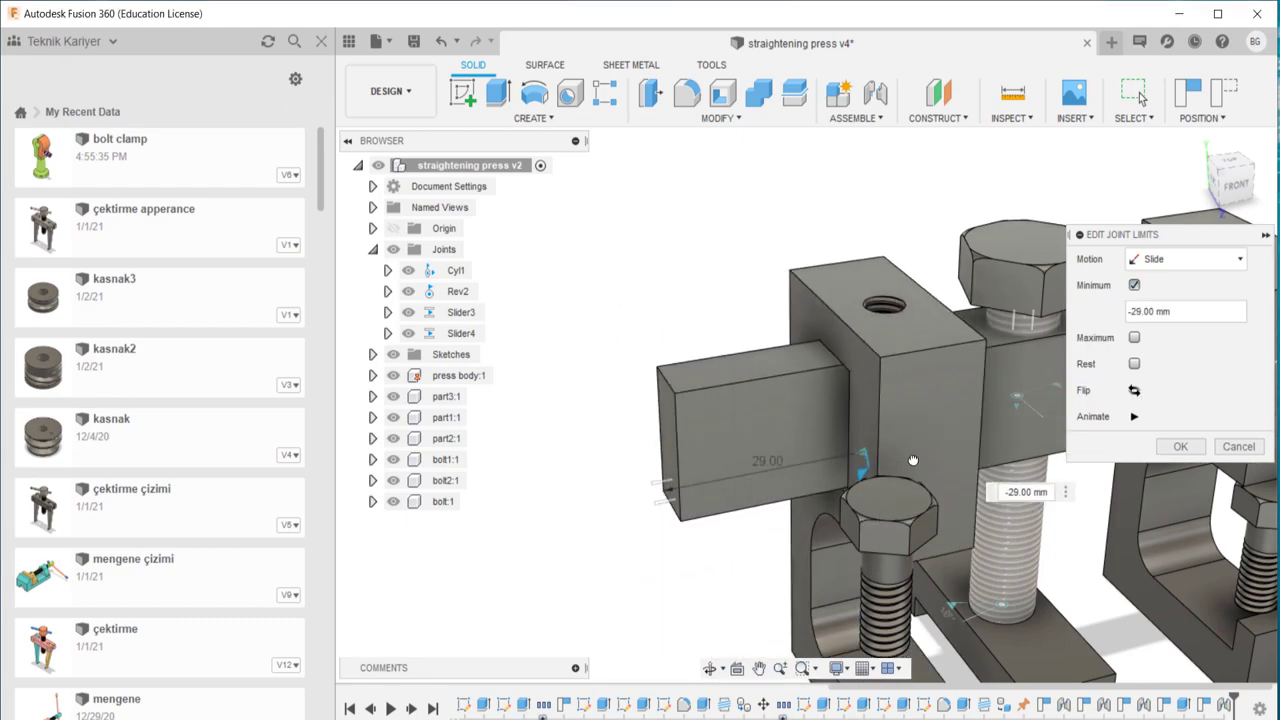
{"action": "middle_click_drag", "start_coordinate": [893, 457], "coordinate": [948, 468], "text": "shift"}
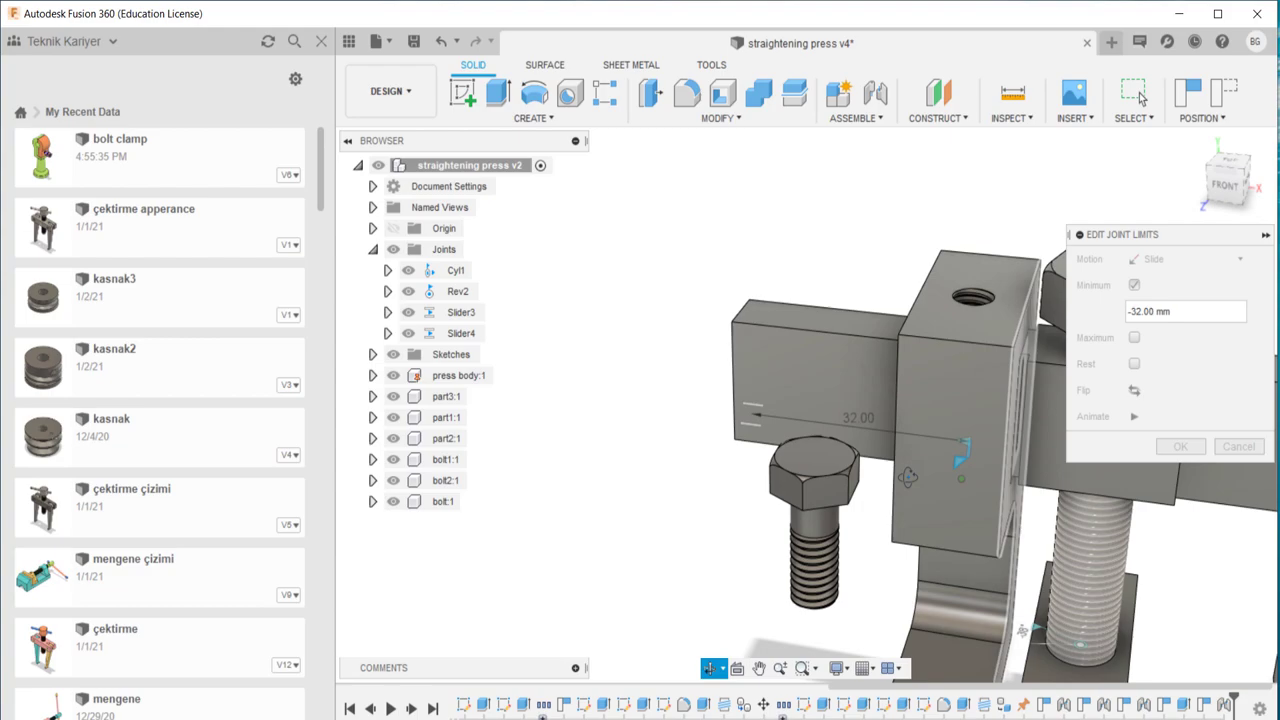
{"action": "left_click_drag", "start_coordinate": [948, 468], "coordinate": [943, 458]}
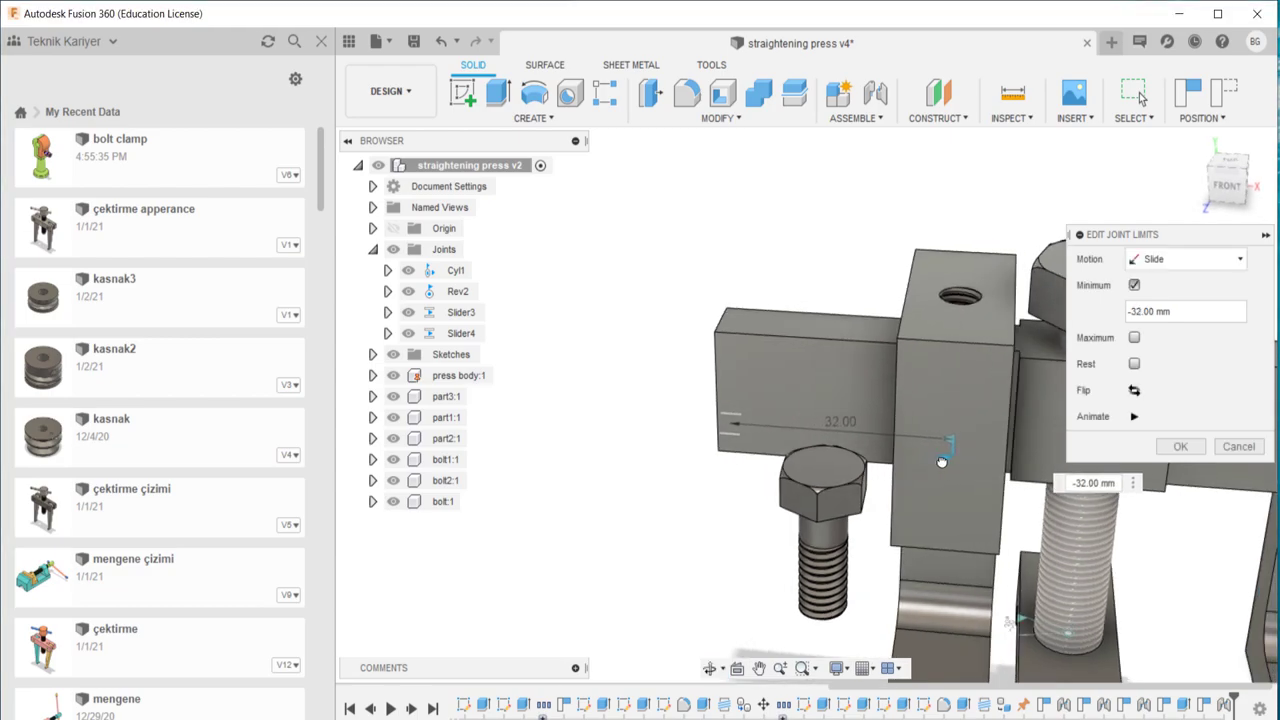
{"action": "left_click", "coordinate": [1134, 339]}
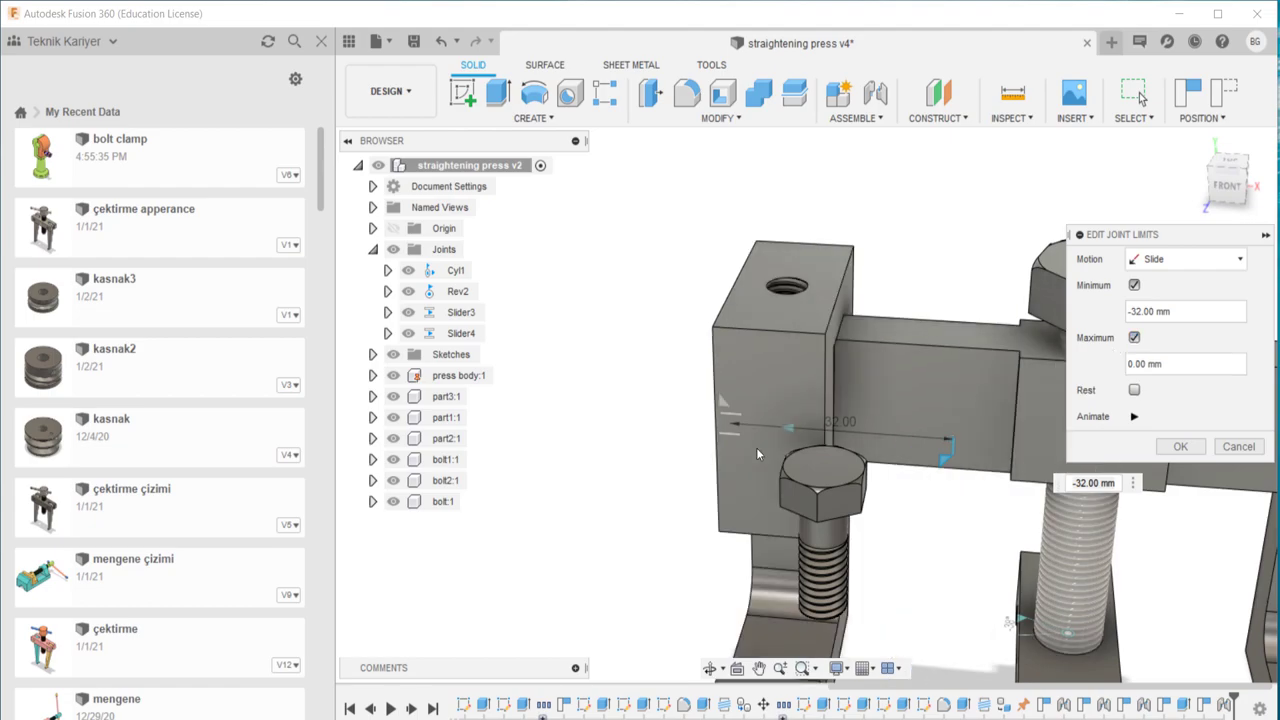
{"action": "middle_click_drag", "start_coordinate": [761, 455], "coordinate": [836, 432], "text": "shift"}
{"action": "left_click_drag", "start_coordinate": [866, 398], "coordinate": [700, 416]}
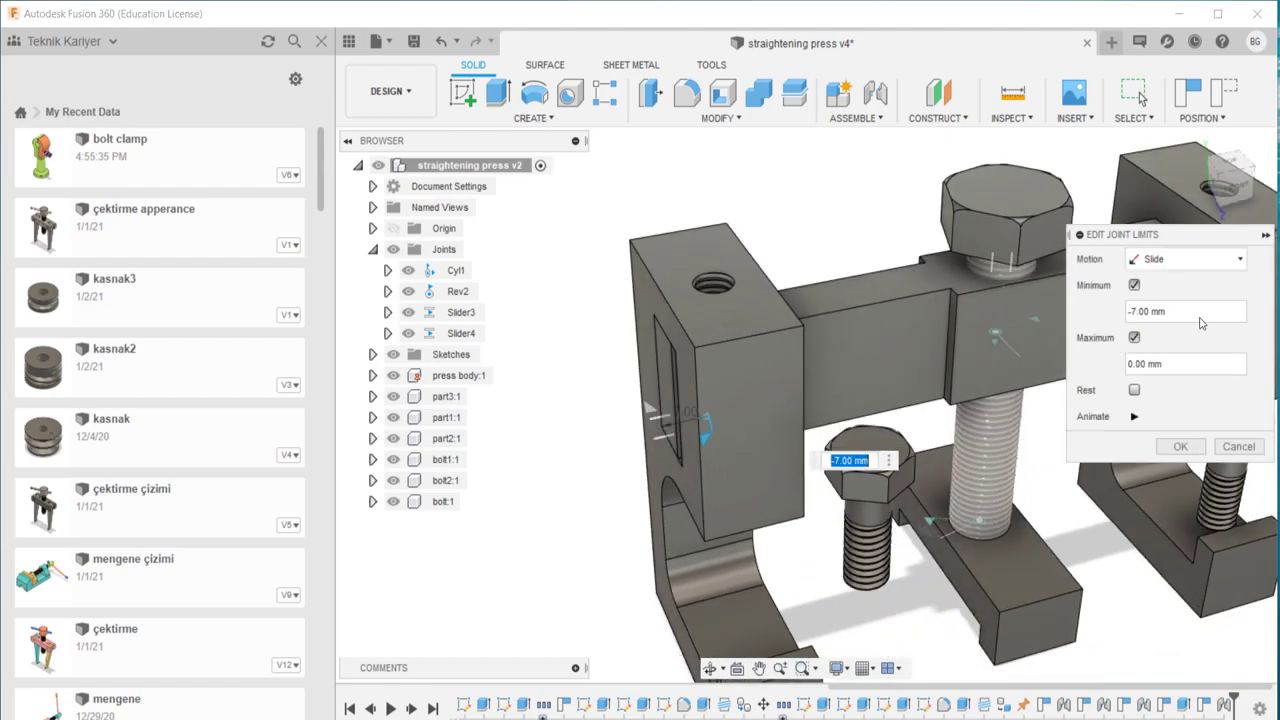
{"action": "left_click", "coordinate": [1180, 446]}
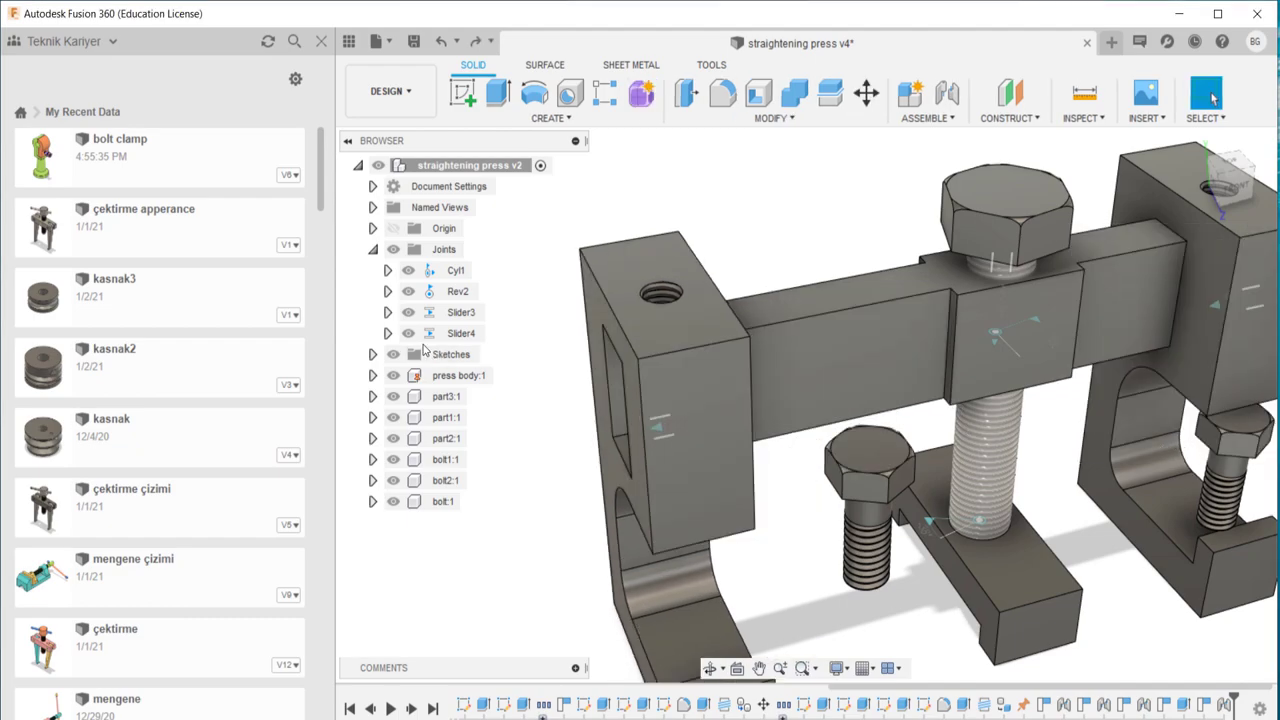
- Redo Slider4's limits with a -31 mm minimum and 2 mm maximum, and apply them
{"action": "left_click", "coordinate": [496, 335]}
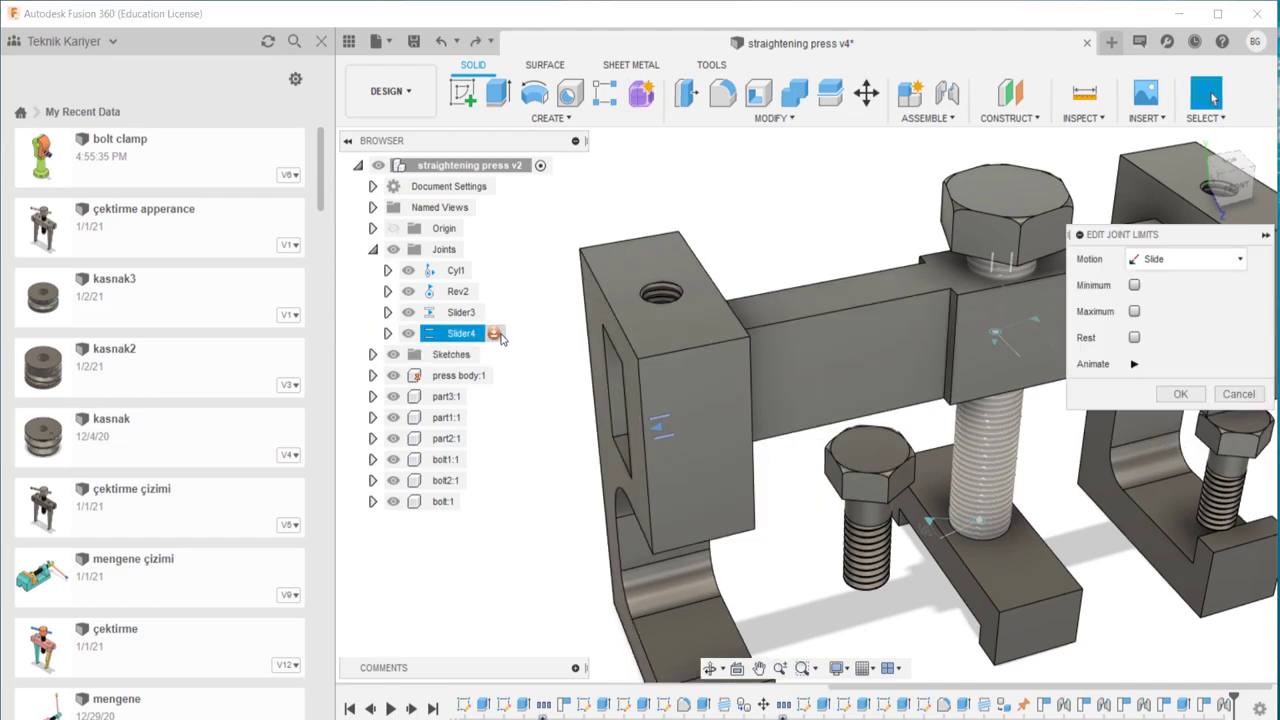
{"action": "left_click", "coordinate": [1134, 285]}
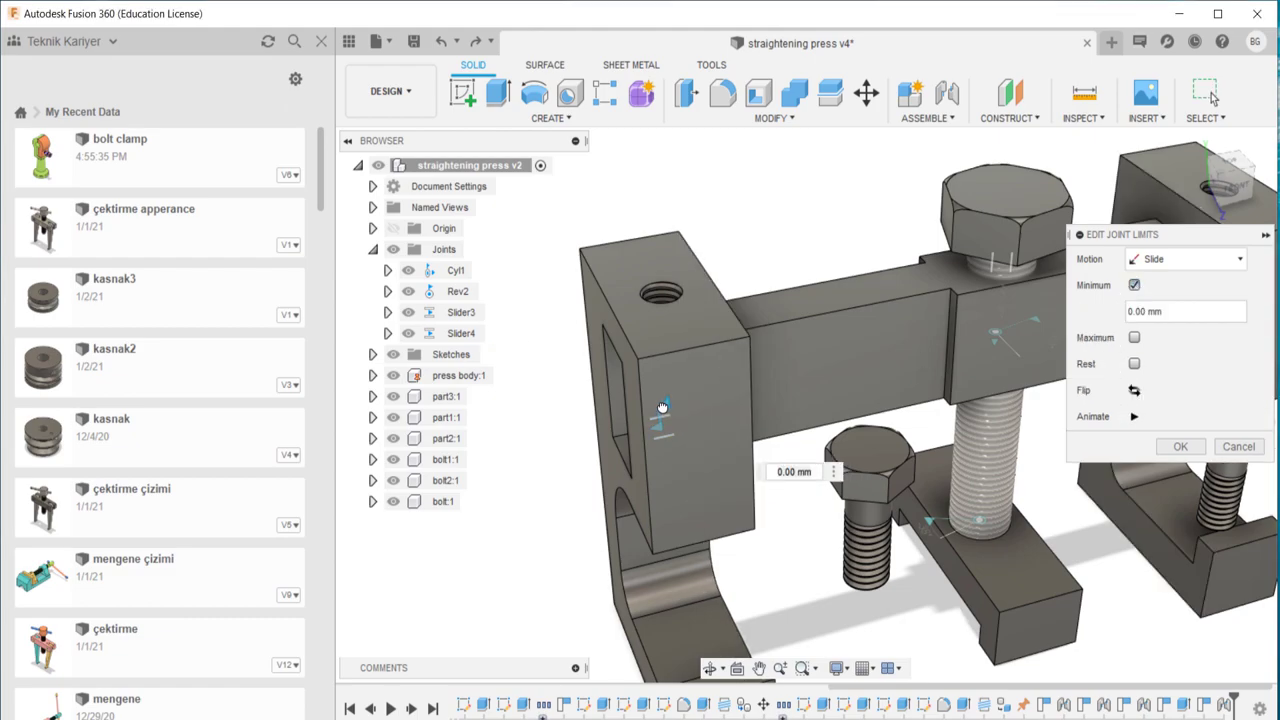
{"action": "left_click_drag", "start_coordinate": [662, 407], "coordinate": [708, 399]}
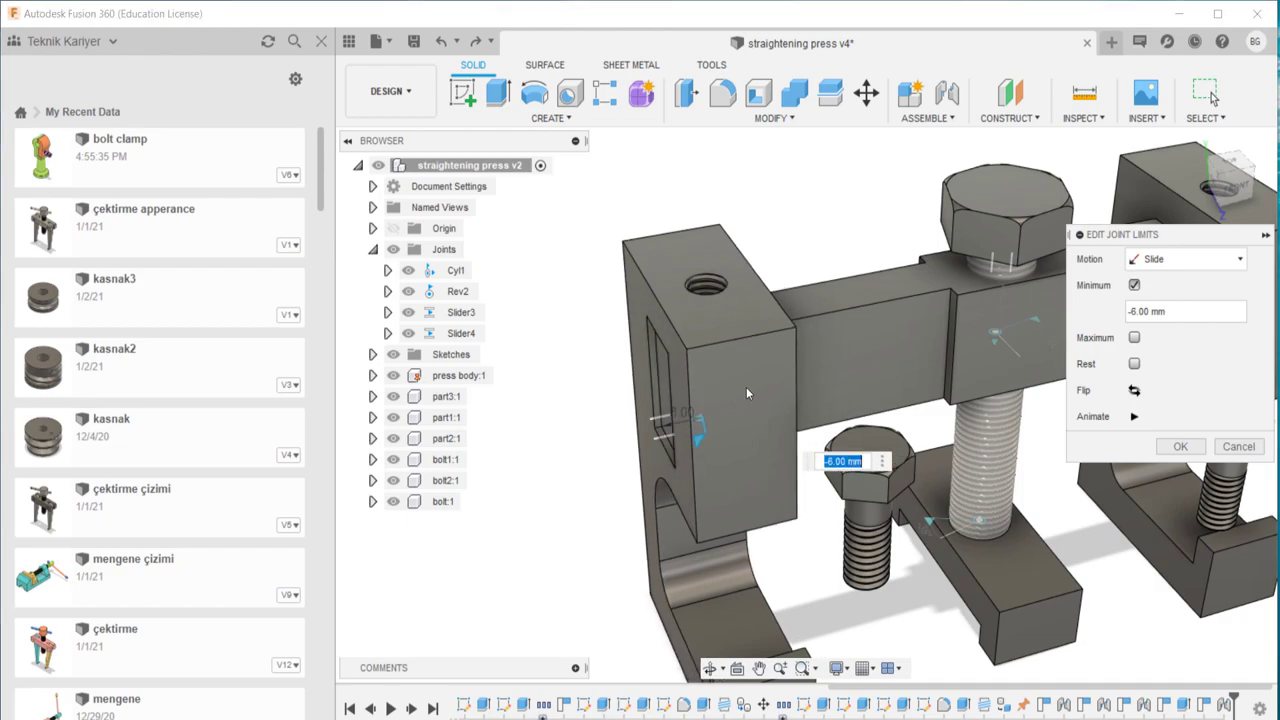
{"action": "left_click", "coordinate": [1135, 338]}
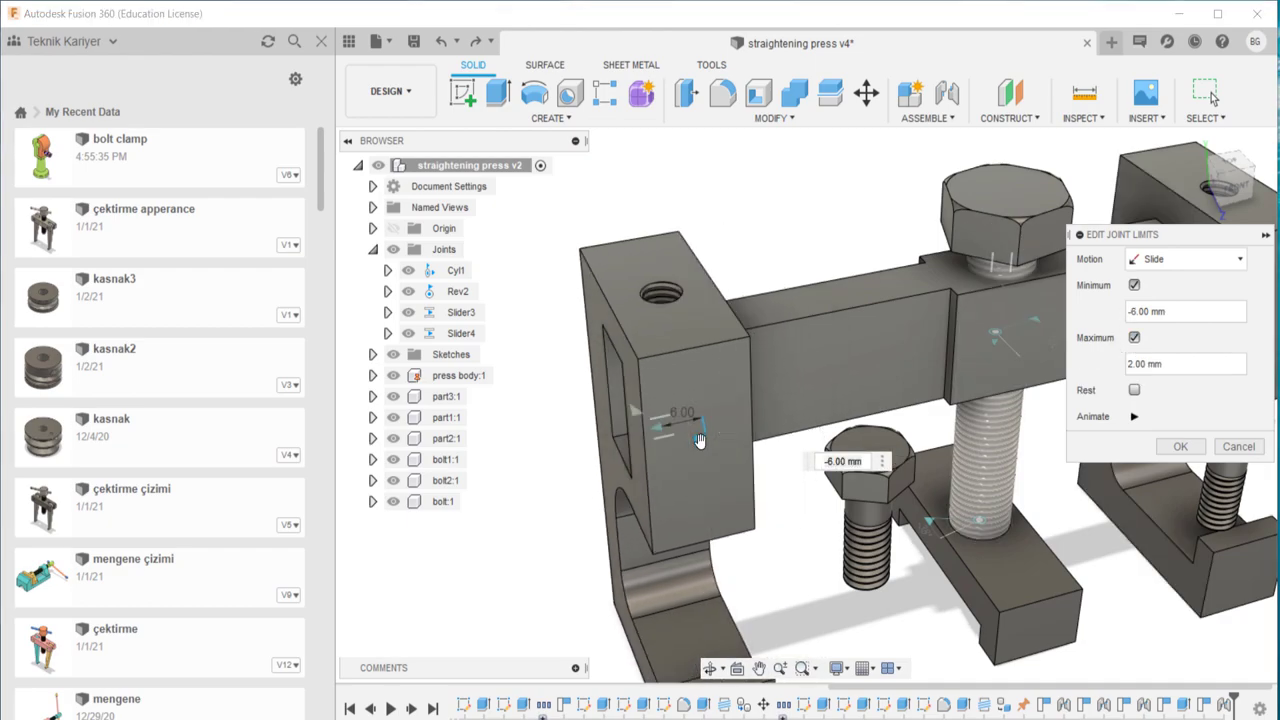
{"action": "left_click_drag", "start_coordinate": [700, 440], "coordinate": [930, 396]}
{"action": "left_click", "coordinate": [1184, 447]}
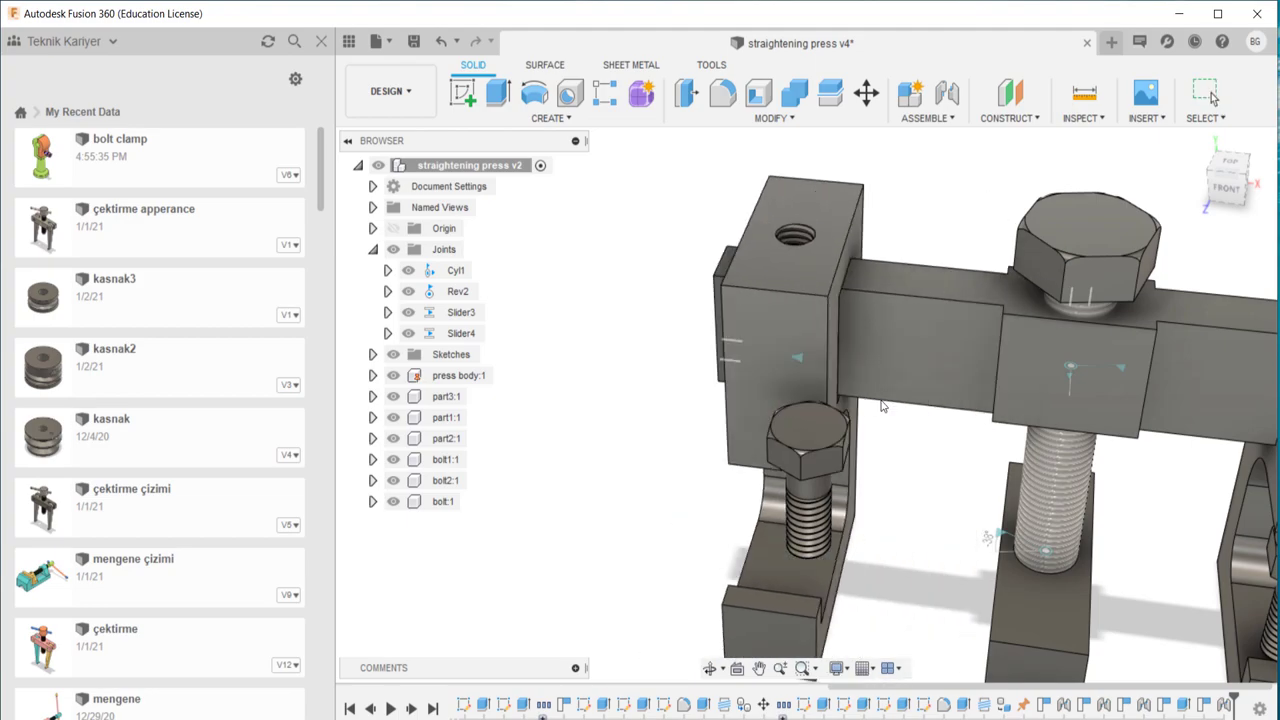
- Slide the block along the bar and check Slider4's limits: -32 mm minimum, 2 mm maximum
{"action": "middle_click_drag", "start_coordinate": [742, 405], "coordinate": [831, 392], "text": "shift"}
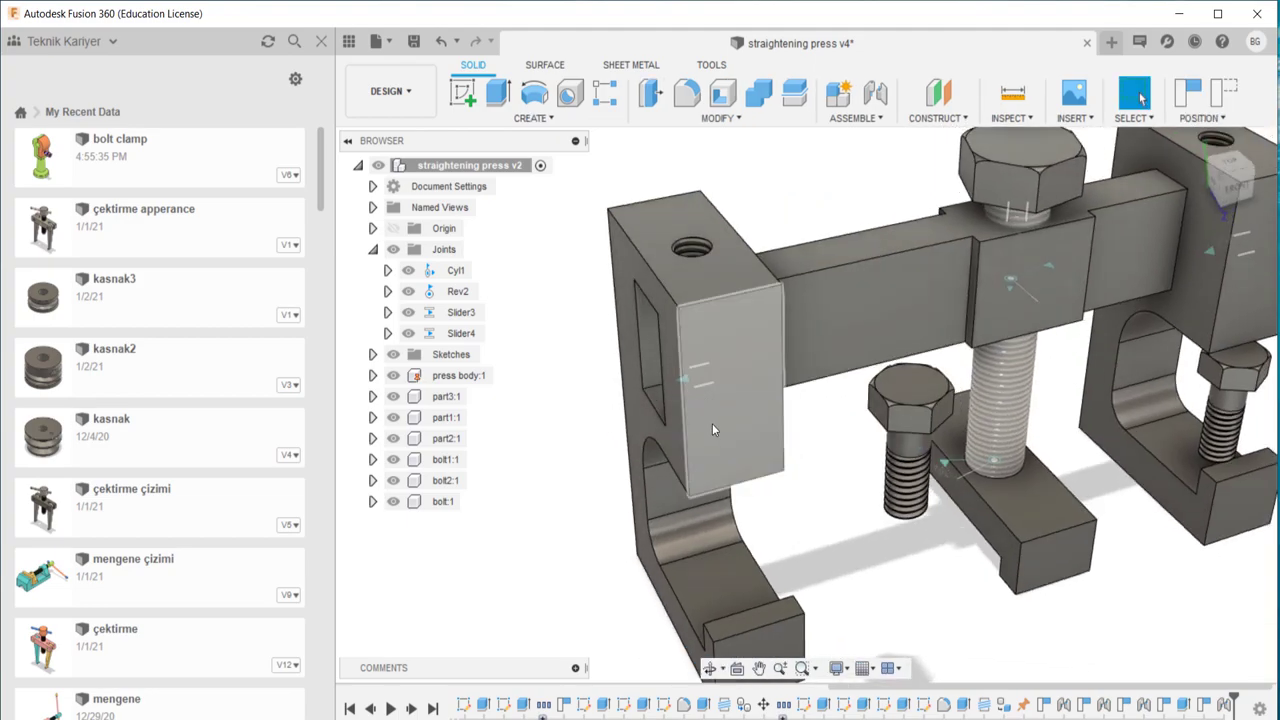
{"action": "left_click_drag", "start_coordinate": [644, 431], "coordinate": [758, 405]}
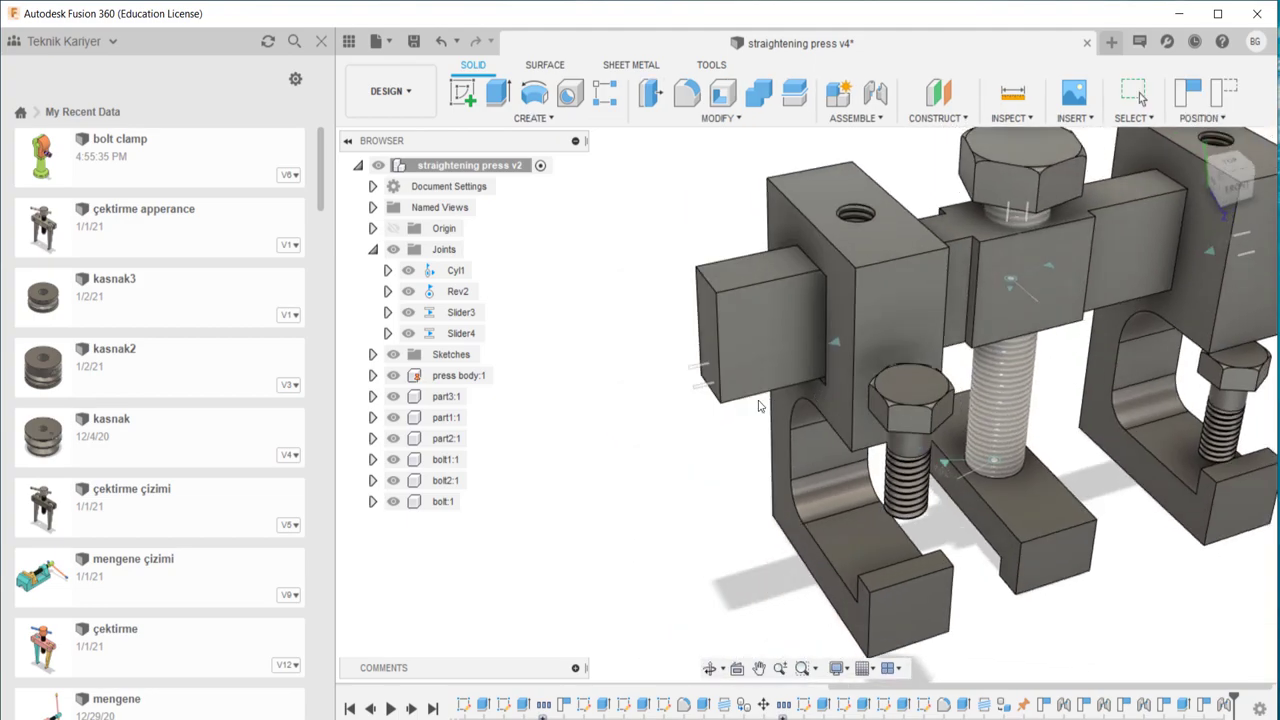
{"action": "left_click", "coordinate": [494, 335]}
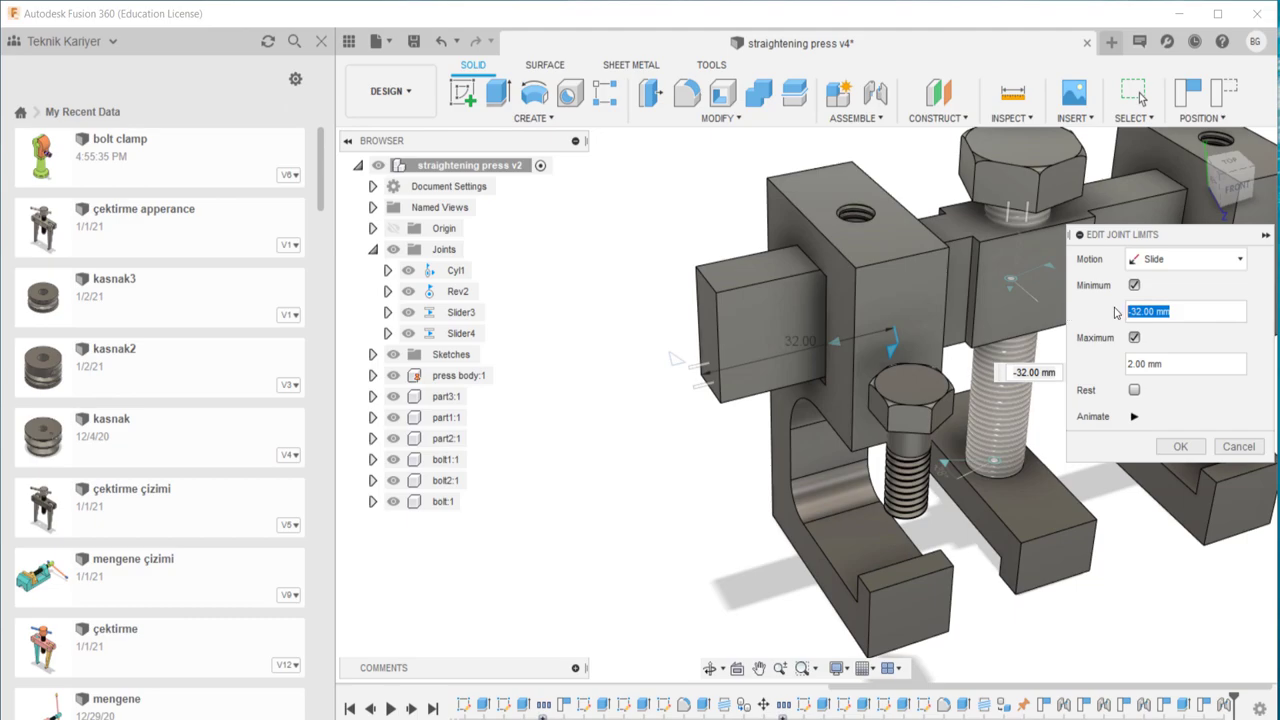
{"action": "key", "text": "Return"}
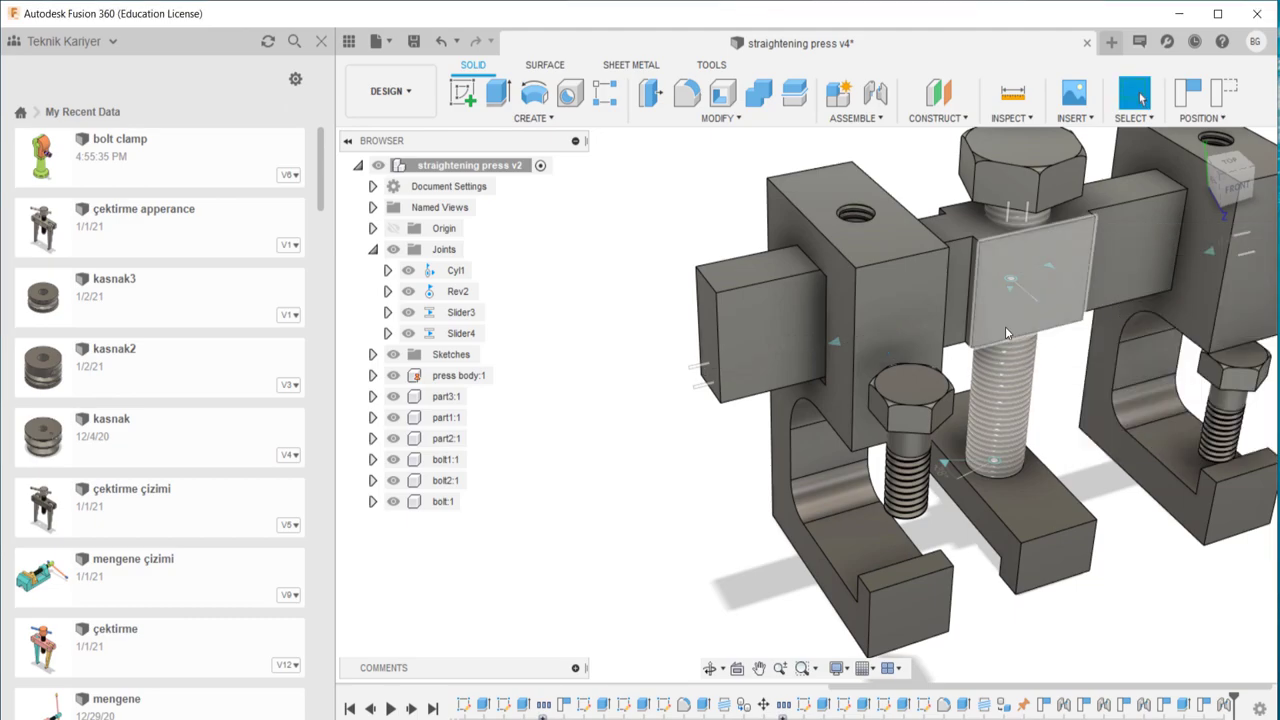
{"action": "left_click_drag", "start_coordinate": [909, 347], "coordinate": [733, 350]}
{"action": "mouse_move", "coordinate": [521, 350]}
{"action": "left_mouse_down"}
{"action": "mouse_move", "coordinate": [621, 356]}
{"action": "mouse_move", "coordinate": [480, 326]}
{"action": "left_mouse_up"}
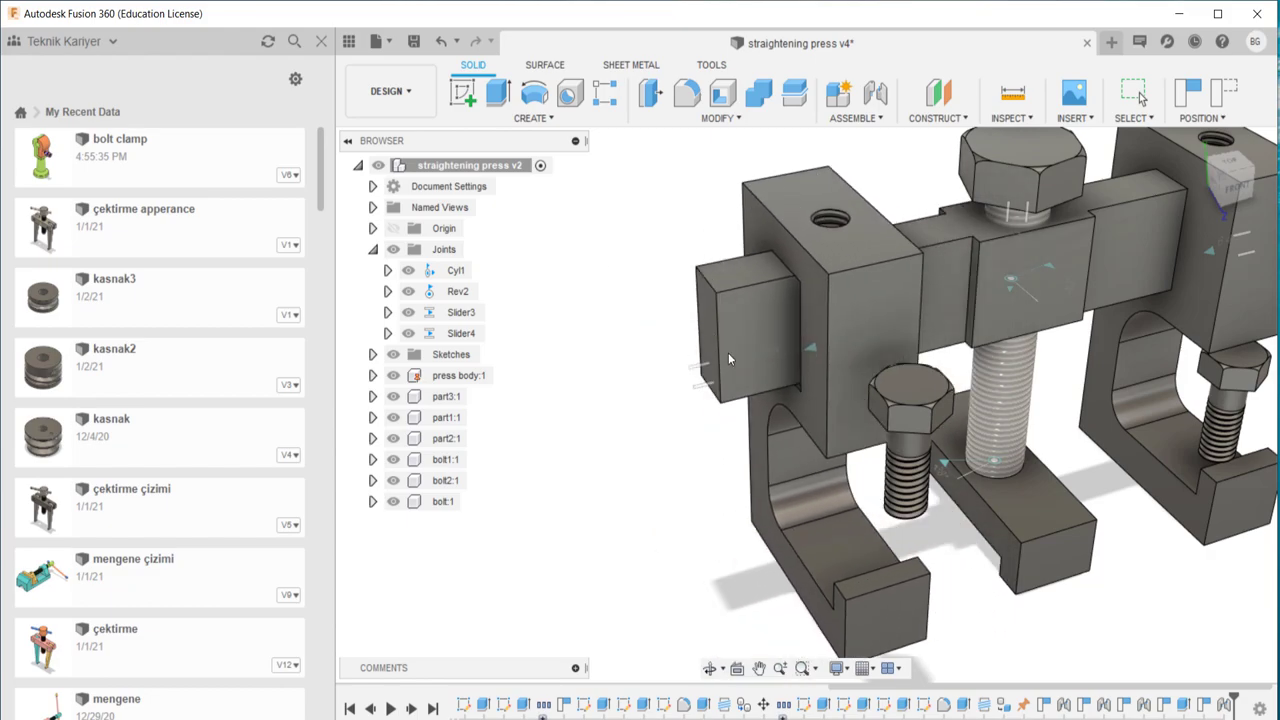
{"action": "left_click", "coordinate": [494, 334]}
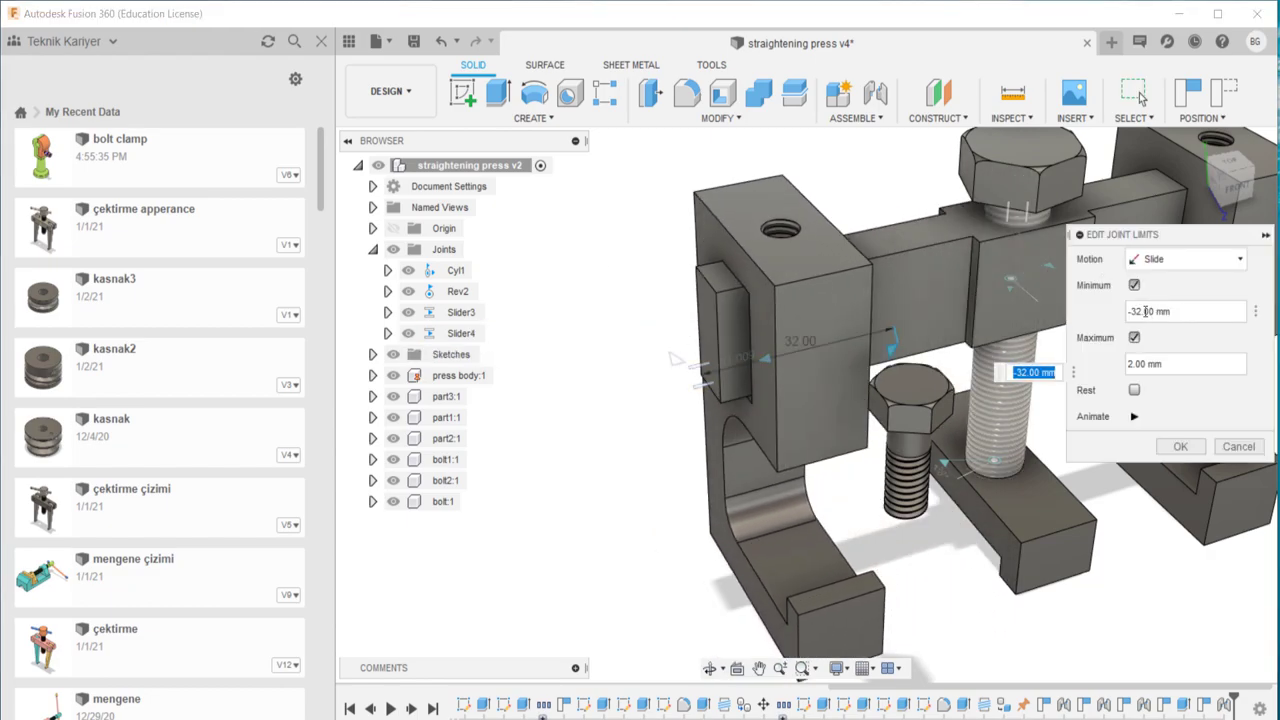
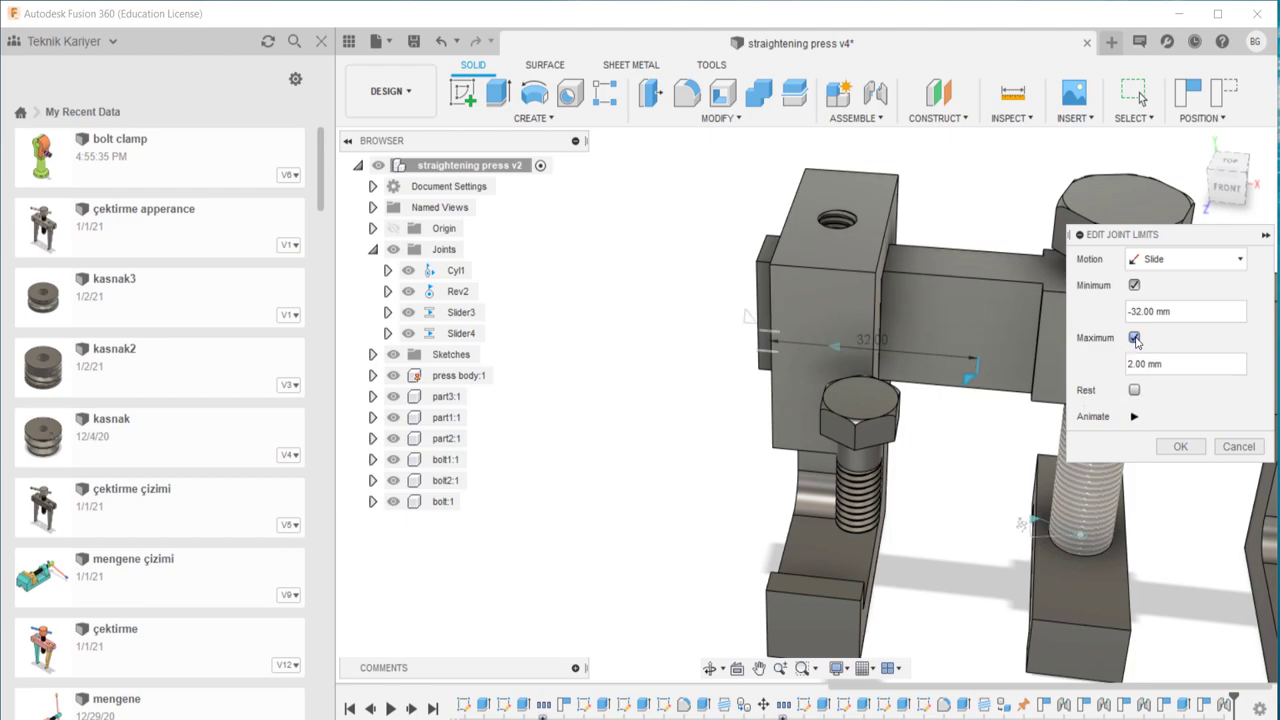
- Set the slider joint limits to a minimum of -32 mm and a maximum of -6 mm
{"action": "mouse_move", "coordinate": [970, 365]}
{"action": "left_mouse_down"}
{"action": "mouse_move", "coordinate": [825, 318]}
{"action": "mouse_move", "coordinate": [754, 359]}
{"action": "left_mouse_up"}
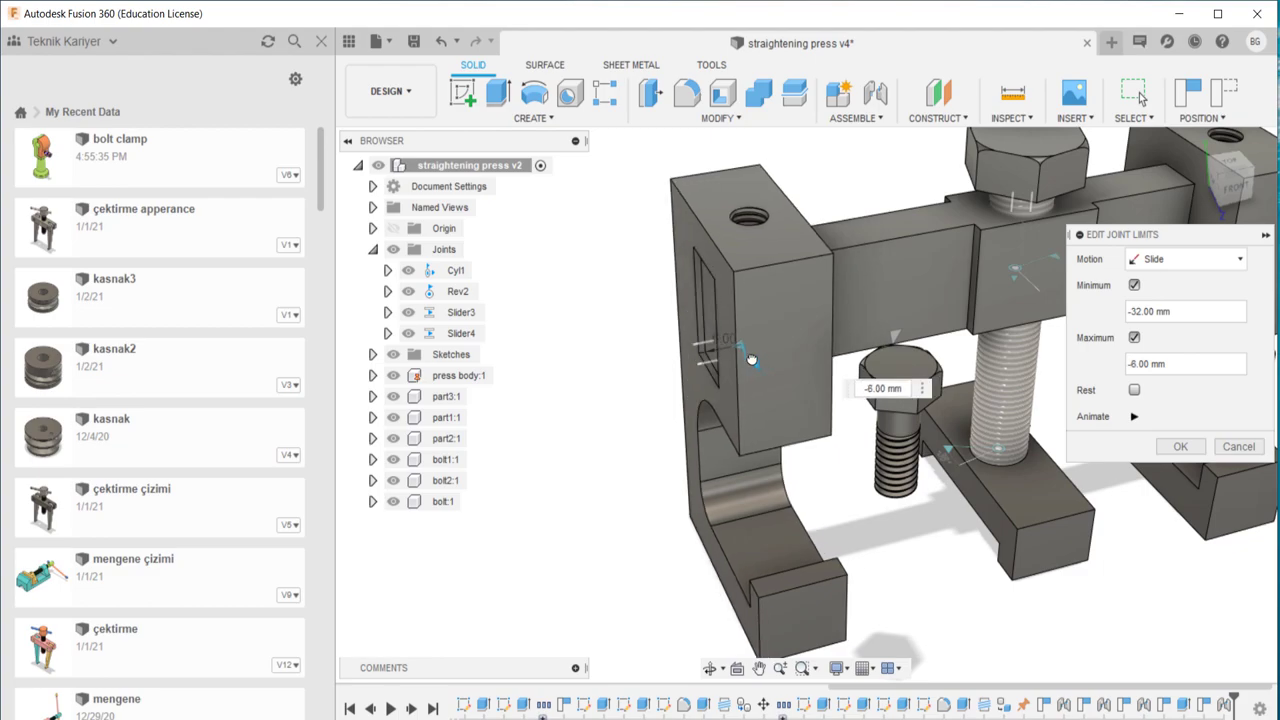
{"action": "key", "text": "Return"}
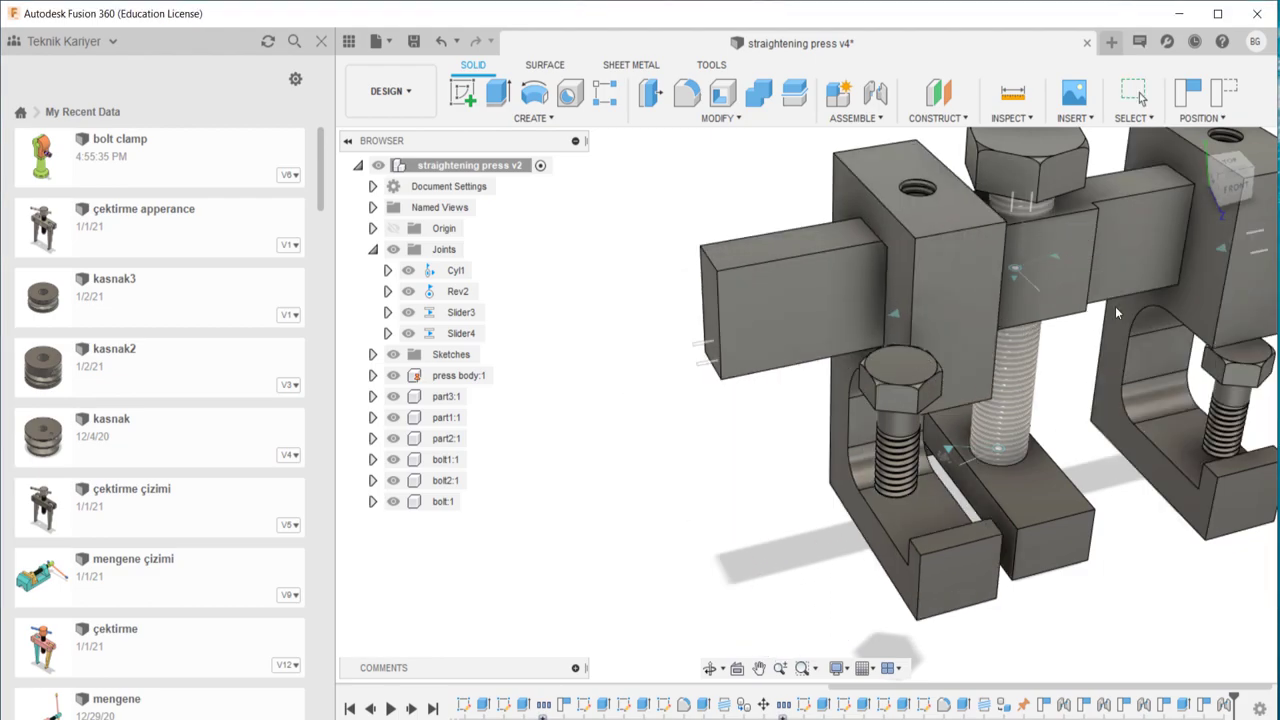
{"action": "mouse_move", "coordinate": [724, 334]}
{"action": "middle_mouse_down", "text": "shift"}
{"action": "mouse_move", "coordinate": [928, 422]}
{"action": "mouse_move", "coordinate": [833, 527]}
{"action": "middle_mouse_up", "text": "shift"}
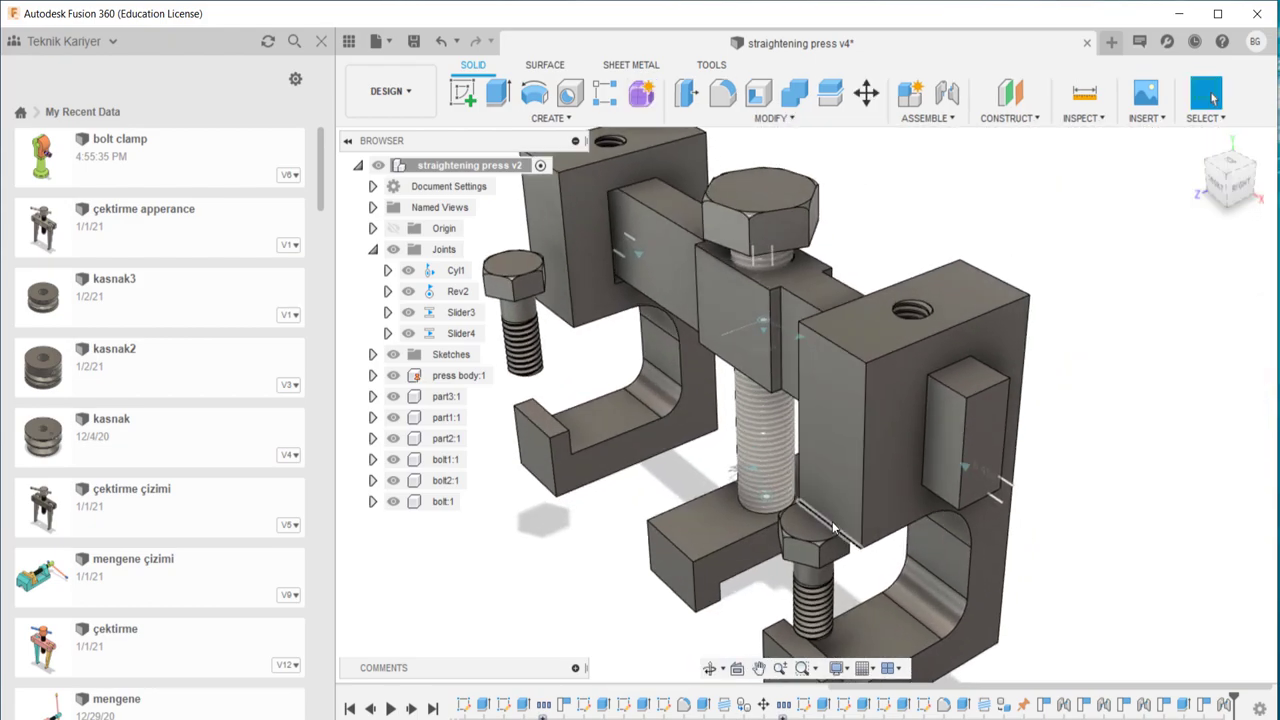
{"action": "mouse_move", "coordinate": [840, 594]}
{"action": "middle_mouse_down", "text": "shift"}
{"action": "mouse_move", "coordinate": [876, 398]}
{"action": "mouse_move", "coordinate": [856, 403]}
{"action": "middle_mouse_up", "text": "shift"}
- Abandon a trial joint from bolt1 to the hole, then drag the small bolt beside the press
{"action": "key", "text": "j"}
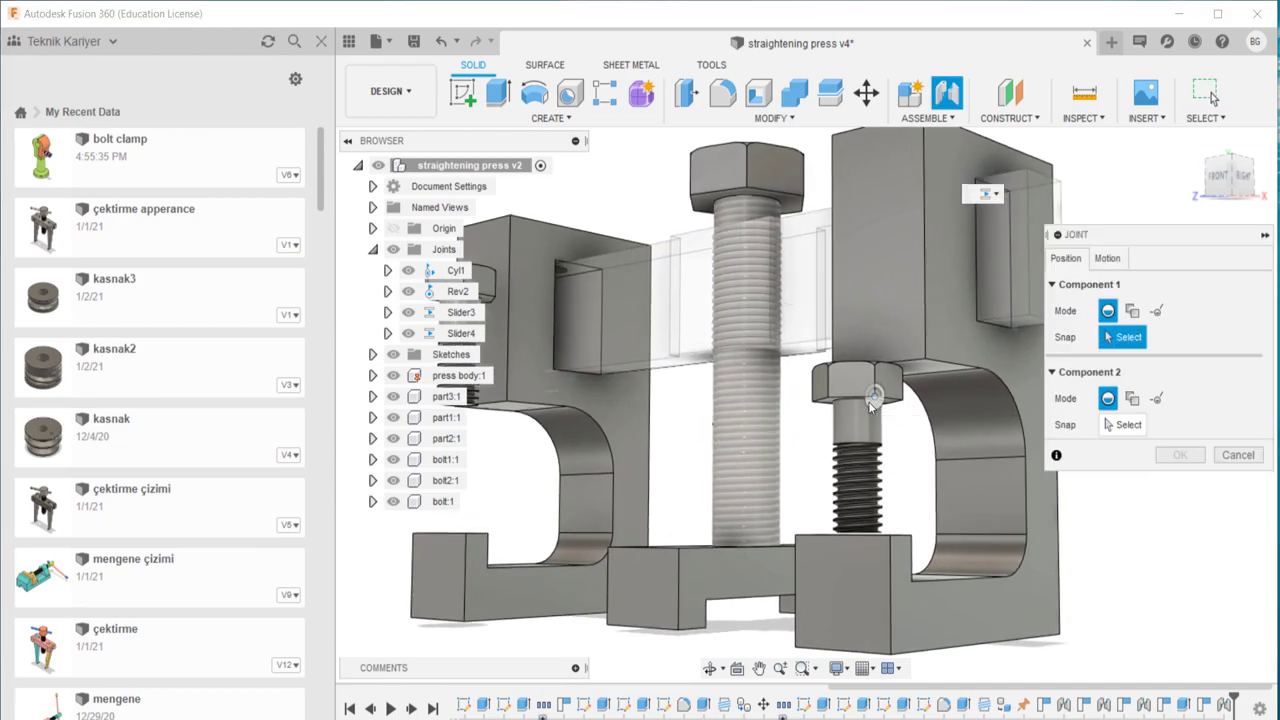
{"action": "scroll", "coordinate": [876, 403], "scroll_direction": "up", "scroll_amount": 2}
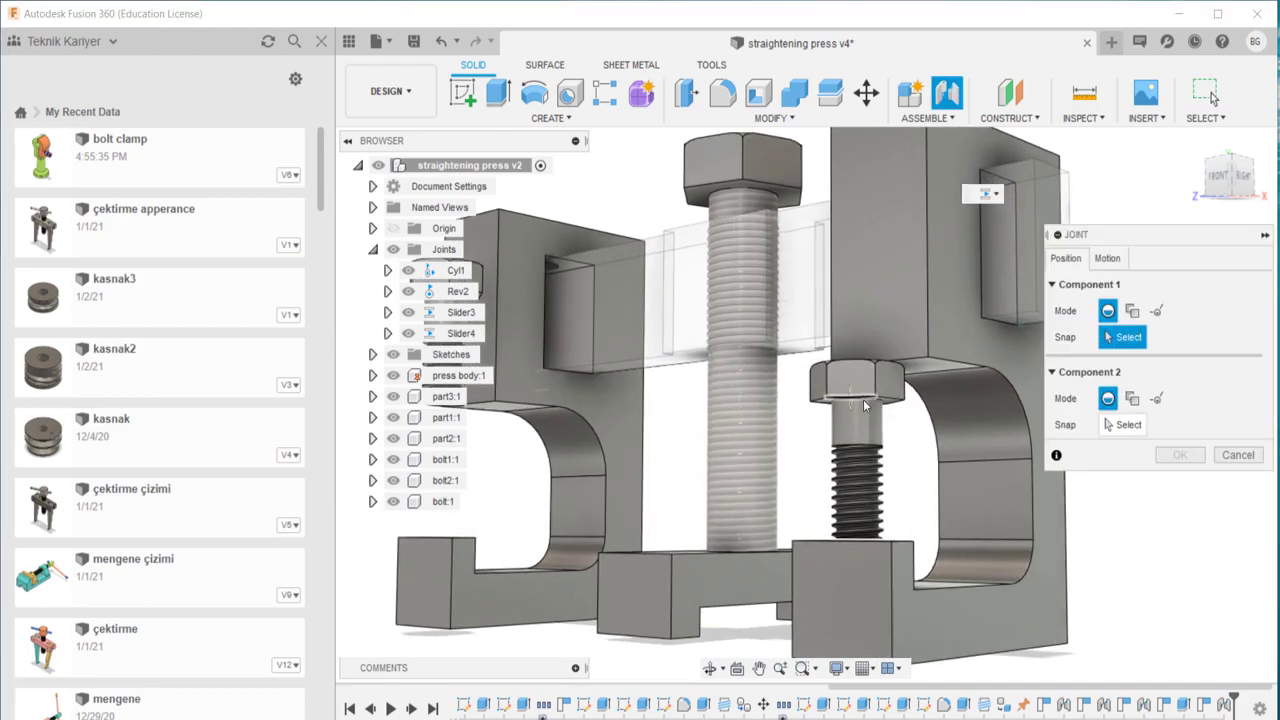
{"action": "left_click", "coordinate": [880, 410]}
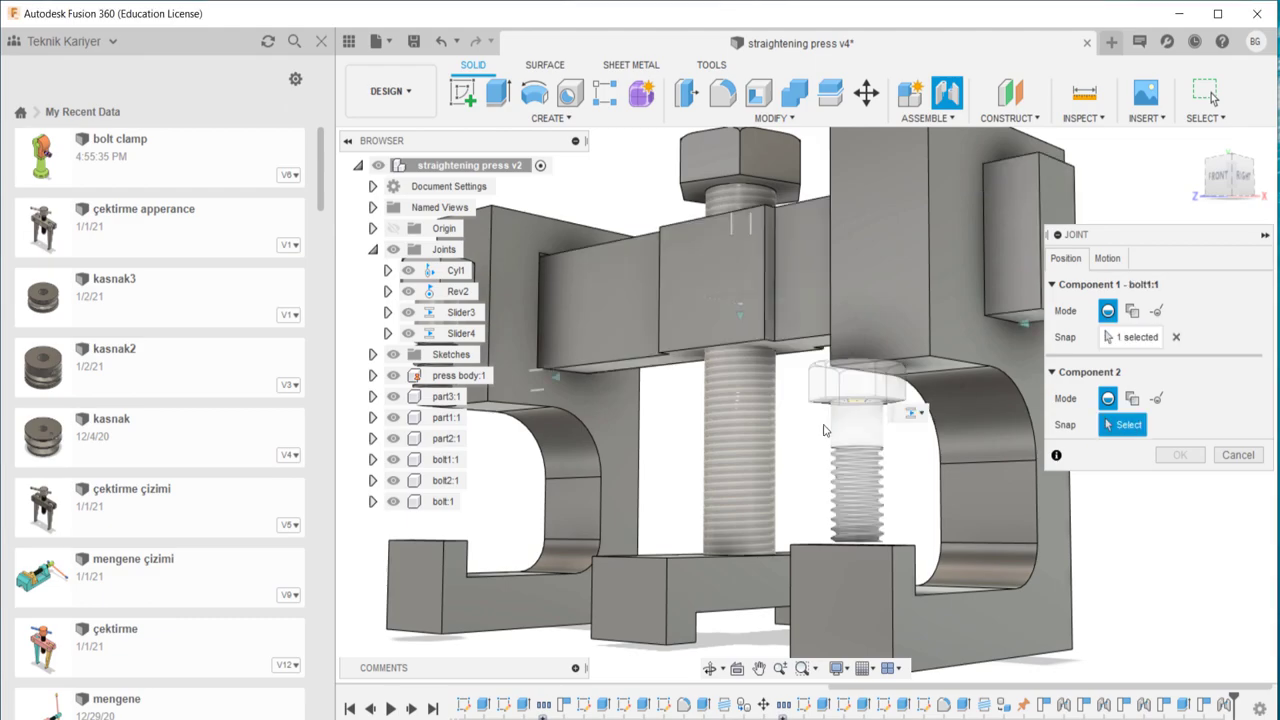
{"action": "middle_click_drag", "start_coordinate": [784, 472], "coordinate": [907, 486], "text": "shift"}
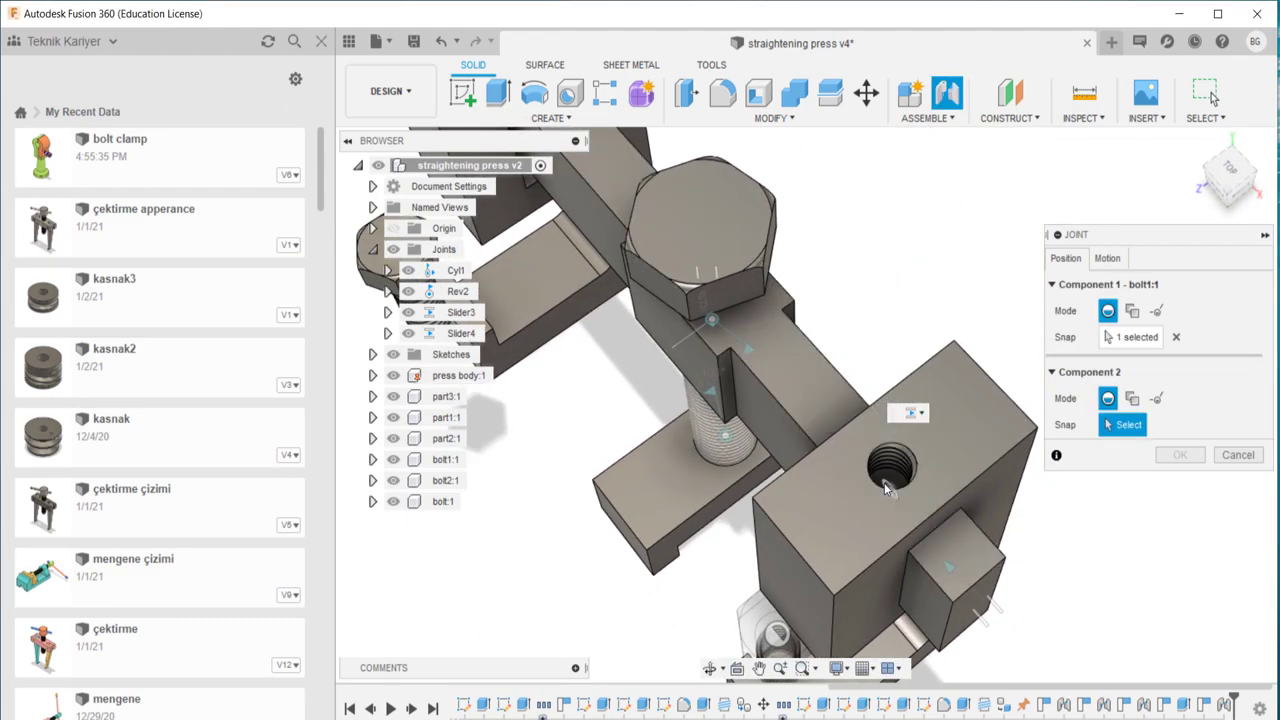
{"action": "left_click", "coordinate": [898, 470]}
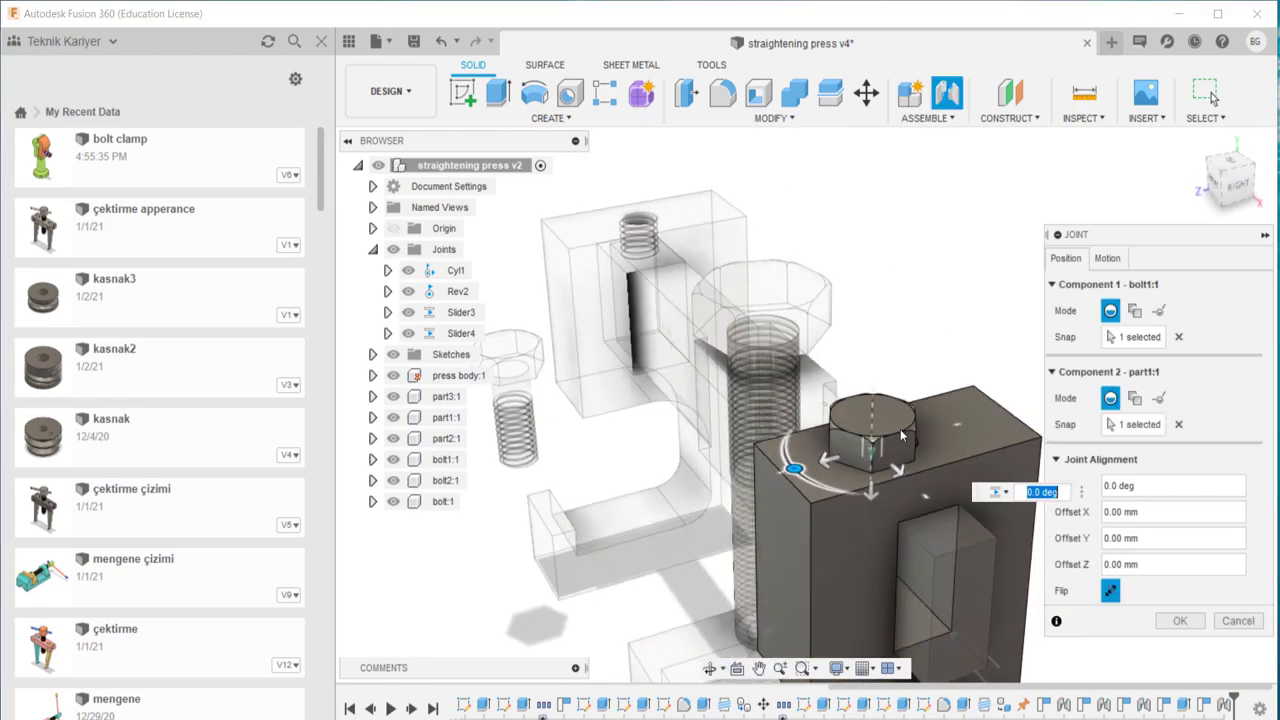
{"action": "left_click", "coordinate": [1112, 258]}
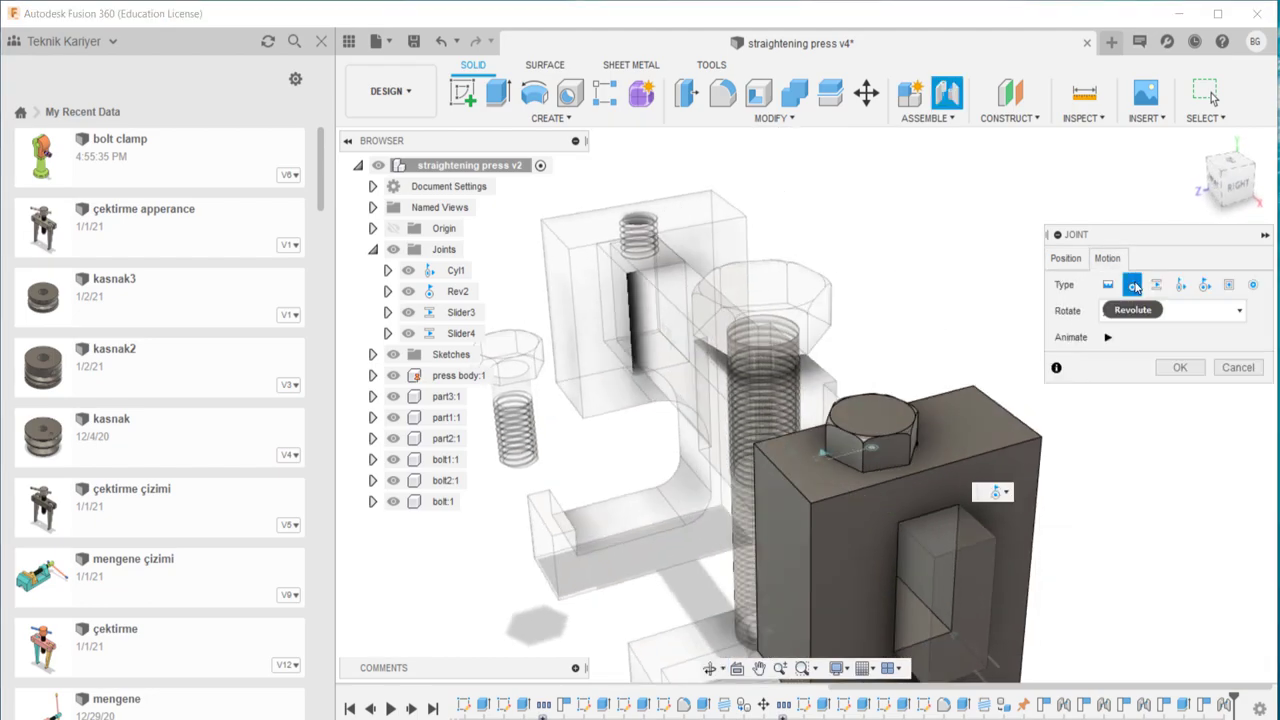
{"action": "left_click", "coordinate": [1236, 368]}
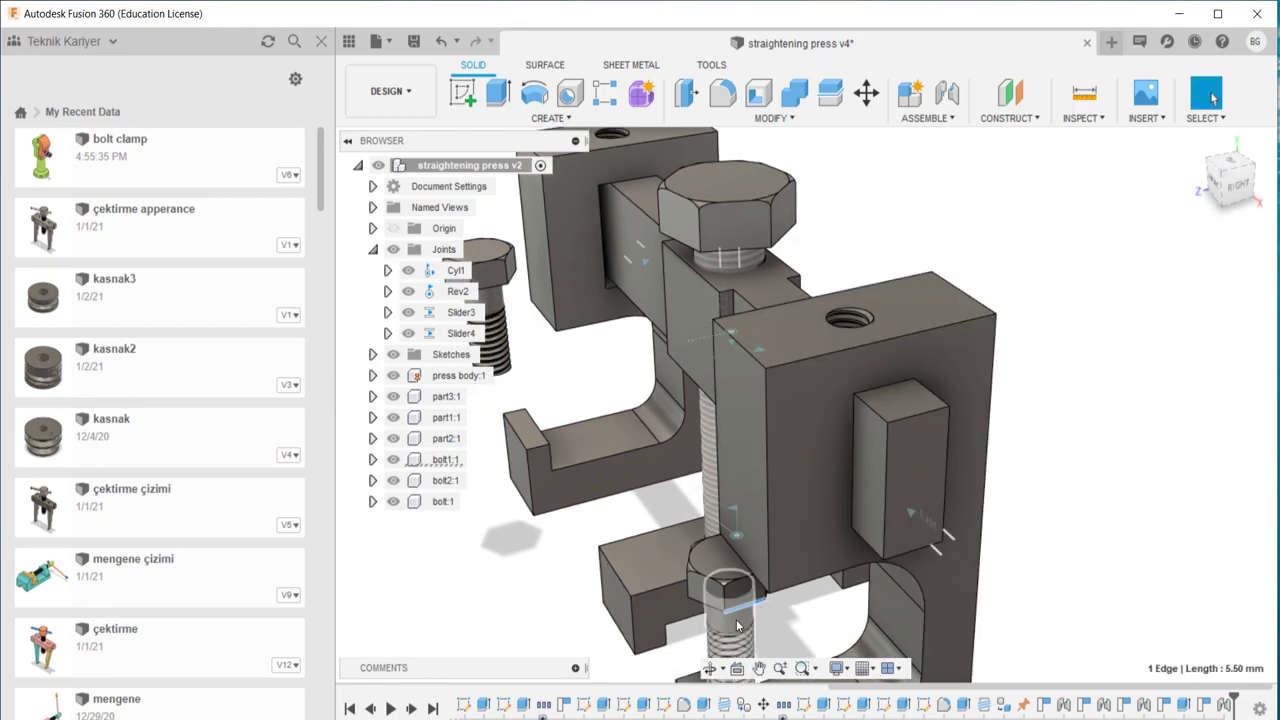
{"action": "left_click_drag", "start_coordinate": [737, 626], "coordinate": [1029, 247]}
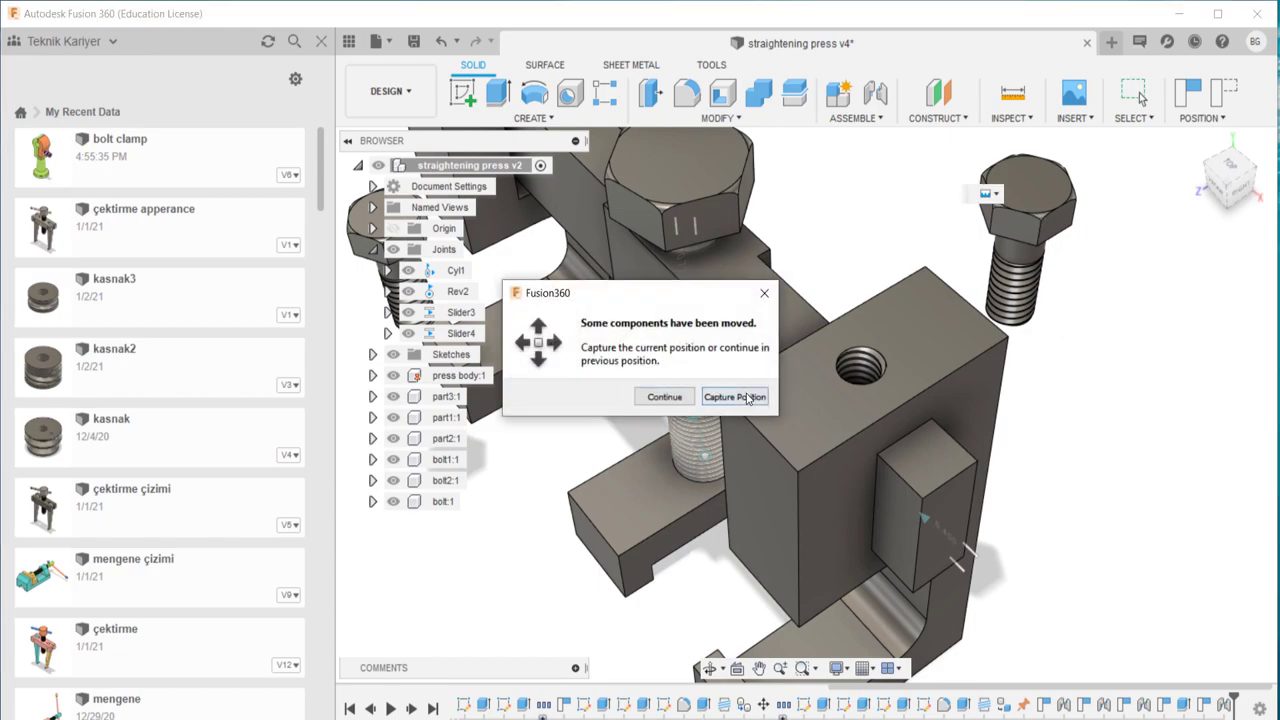
- Capture the bolt's position and join bolt1 to part1's threaded hole as cylindrical joint Cyl5
{"action": "left_click", "coordinate": [748, 399]}
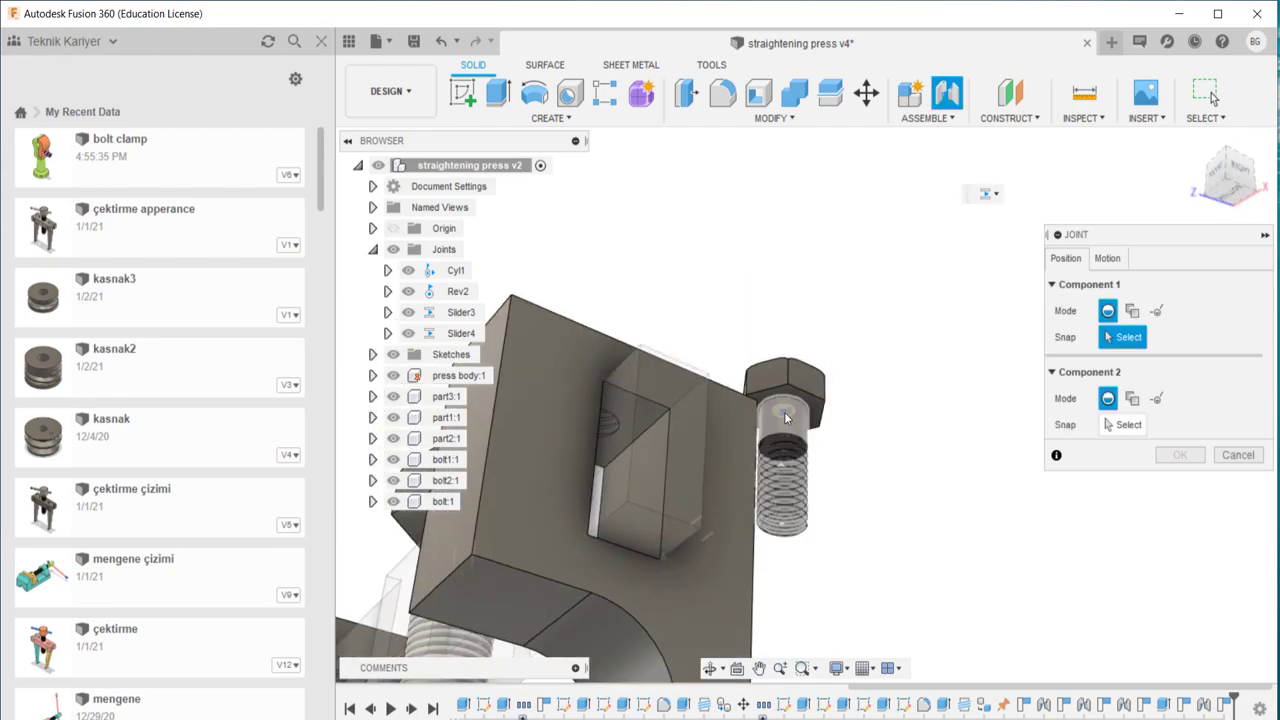
{"action": "left_click", "coordinate": [783, 413]}
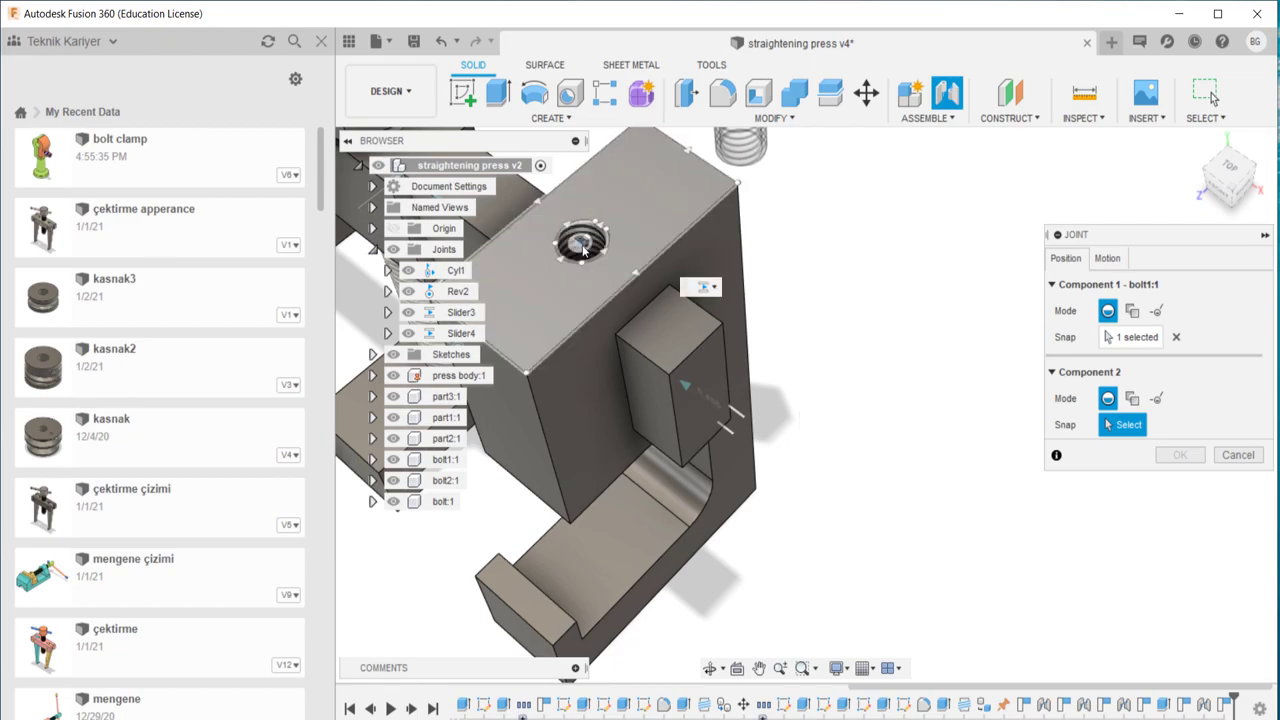
{"action": "left_click", "coordinate": [585, 250]}
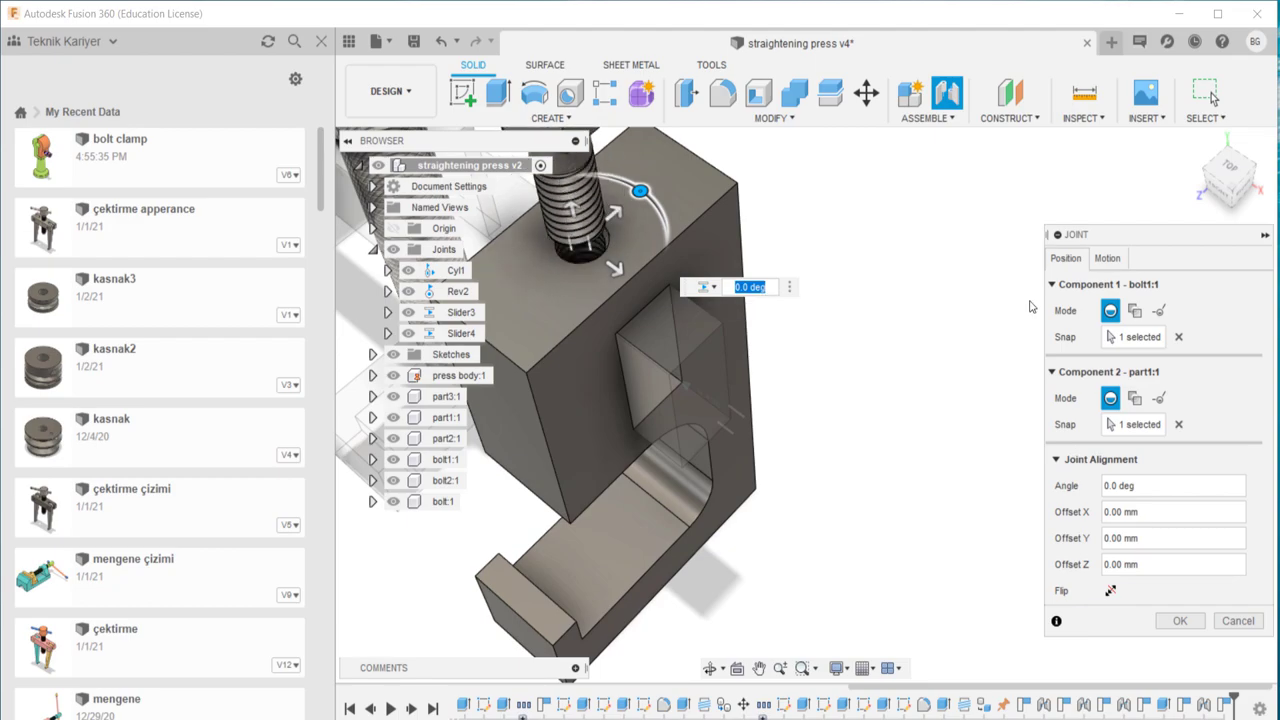
{"action": "left_click", "coordinate": [1108, 259]}
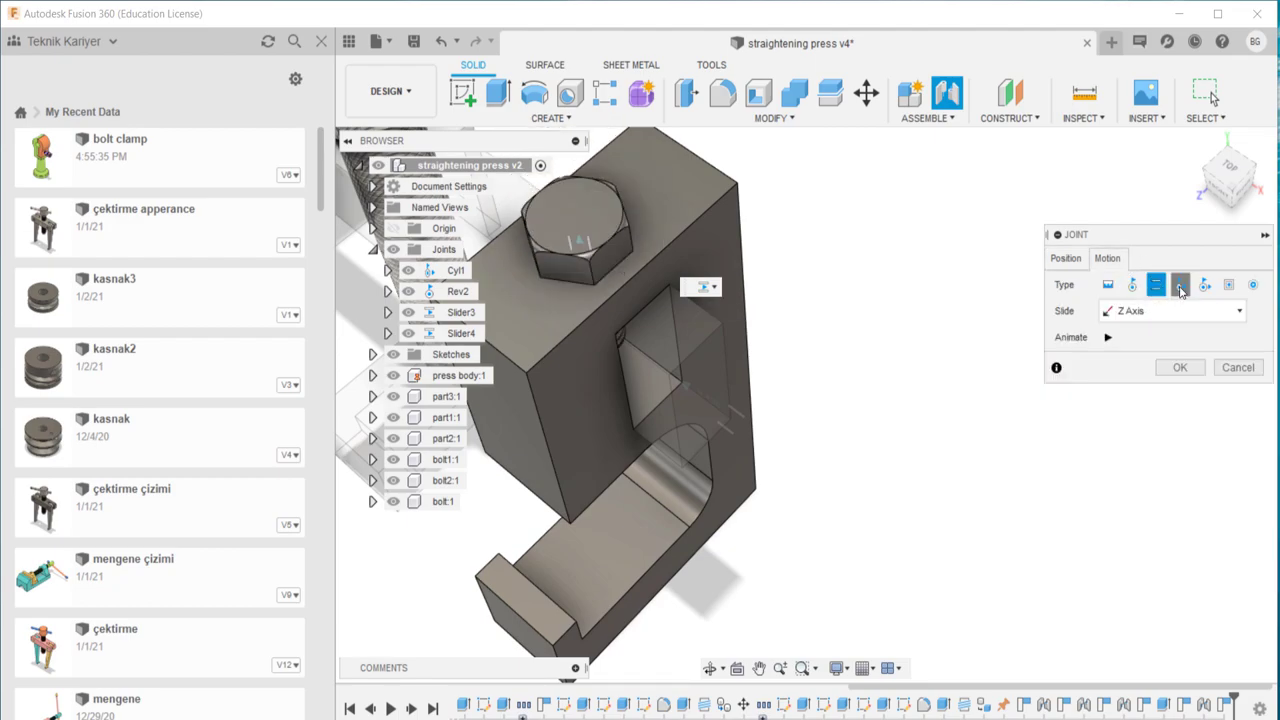
{"action": "left_click", "coordinate": [1180, 286]}
{"action": "middle_click_drag", "start_coordinate": [659, 352], "coordinate": [810, 397], "text": "shift"}
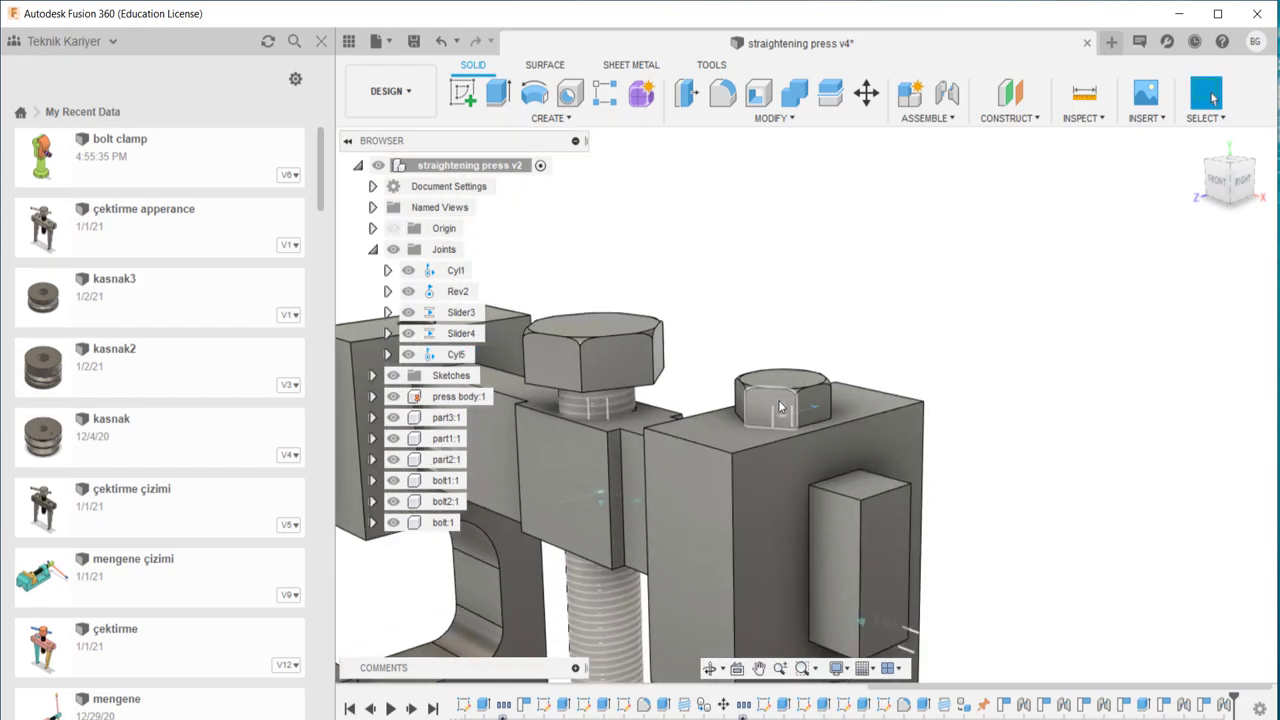
- Drag the small bolt upward to confirm it slides out of its hole
{"action": "left_click_drag", "start_coordinate": [768, 400], "coordinate": [811, 272]}
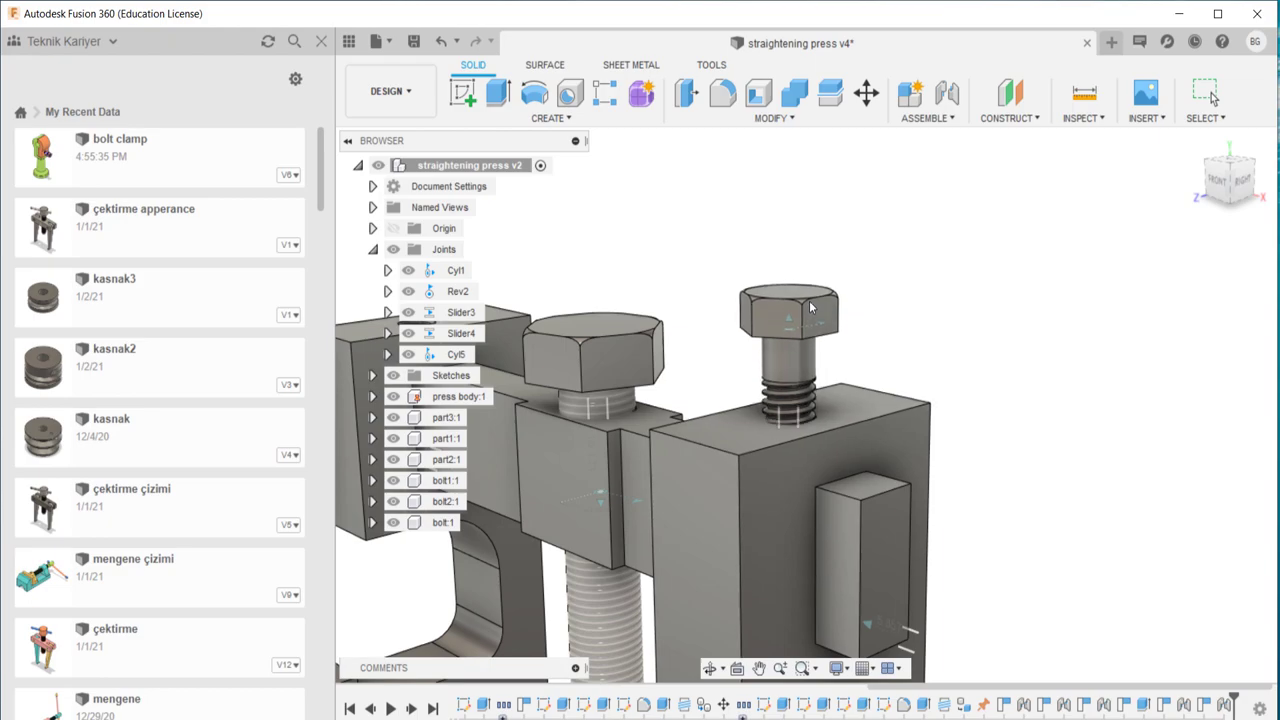
{"action": "key", "text": "F6"}
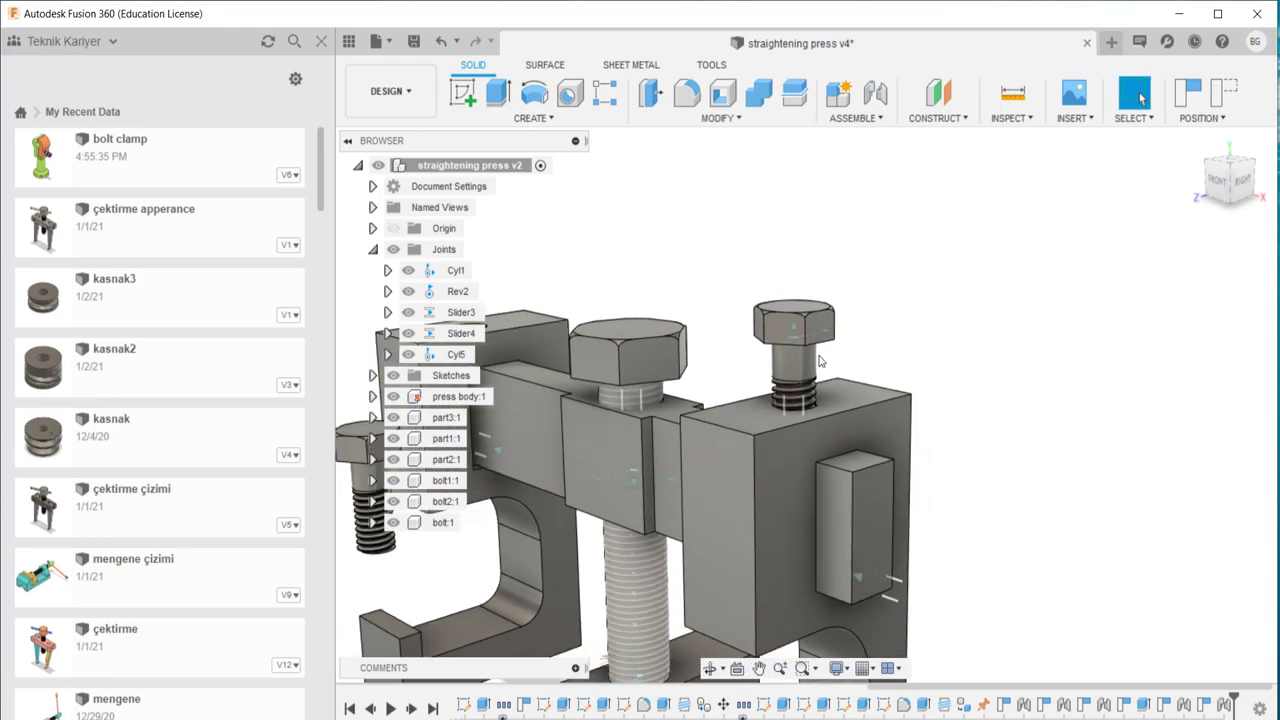
{"action": "middle_click_drag", "start_coordinate": [643, 360], "coordinate": [987, 432], "text": "shift"}
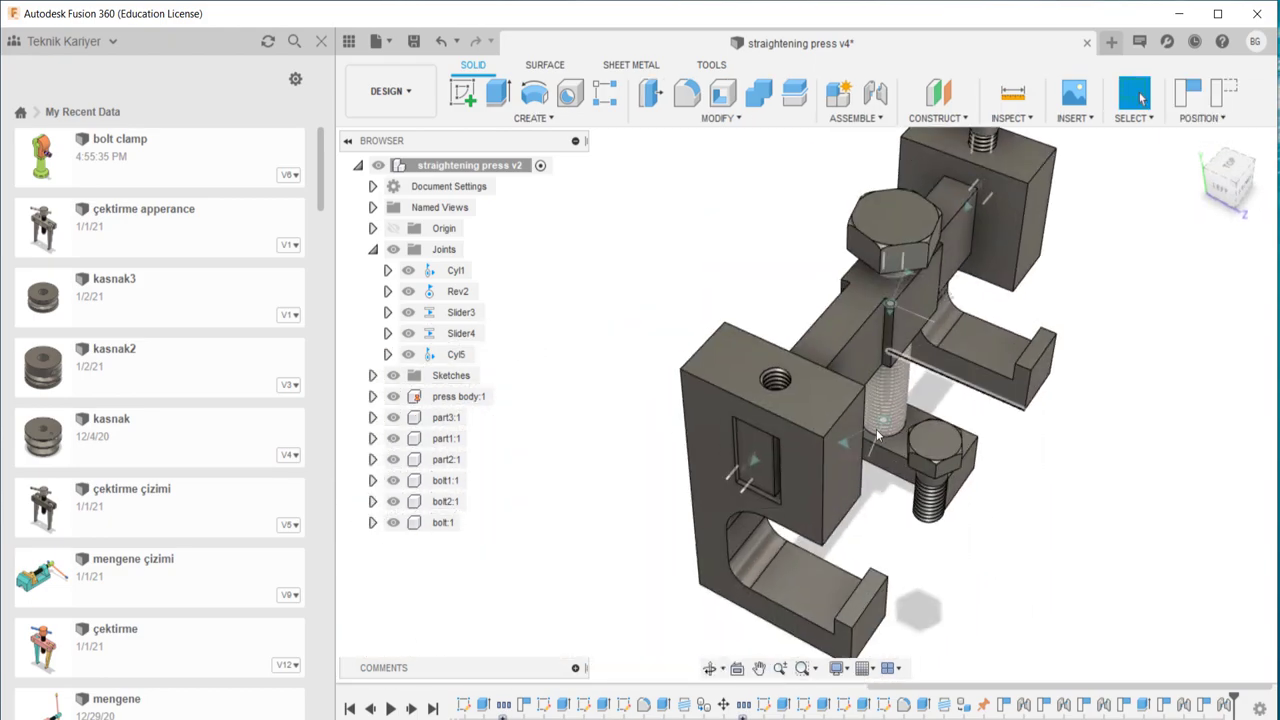
- Start a new joint, choosing Continue on the moved-components prompt
{"action": "key", "text": "j"}
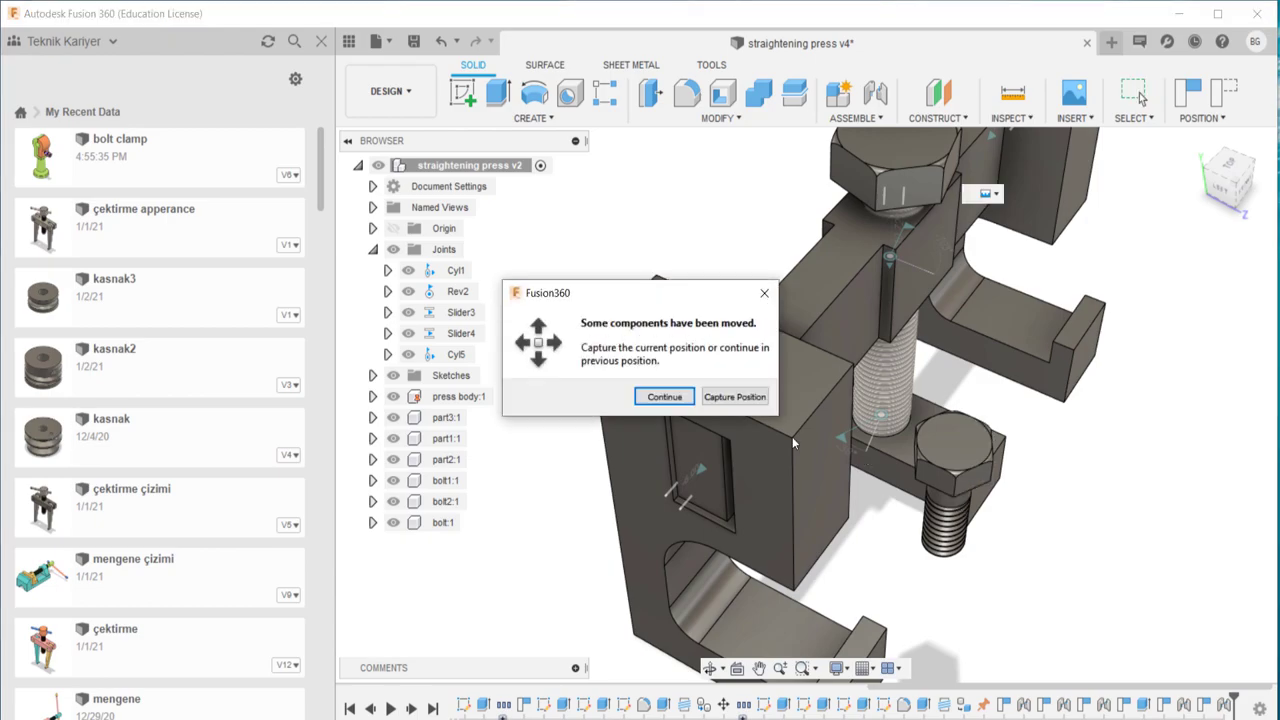
{"action": "left_click", "coordinate": [665, 396]}
{"action": "mouse_move", "coordinate": [955, 500]}
{"action": "middle_mouse_down", "text": "shift"}
{"action": "mouse_move", "coordinate": [955, 378]}
{"action": "mouse_move", "coordinate": [957, 392]}
{"action": "middle_mouse_up", "text": "shift"}
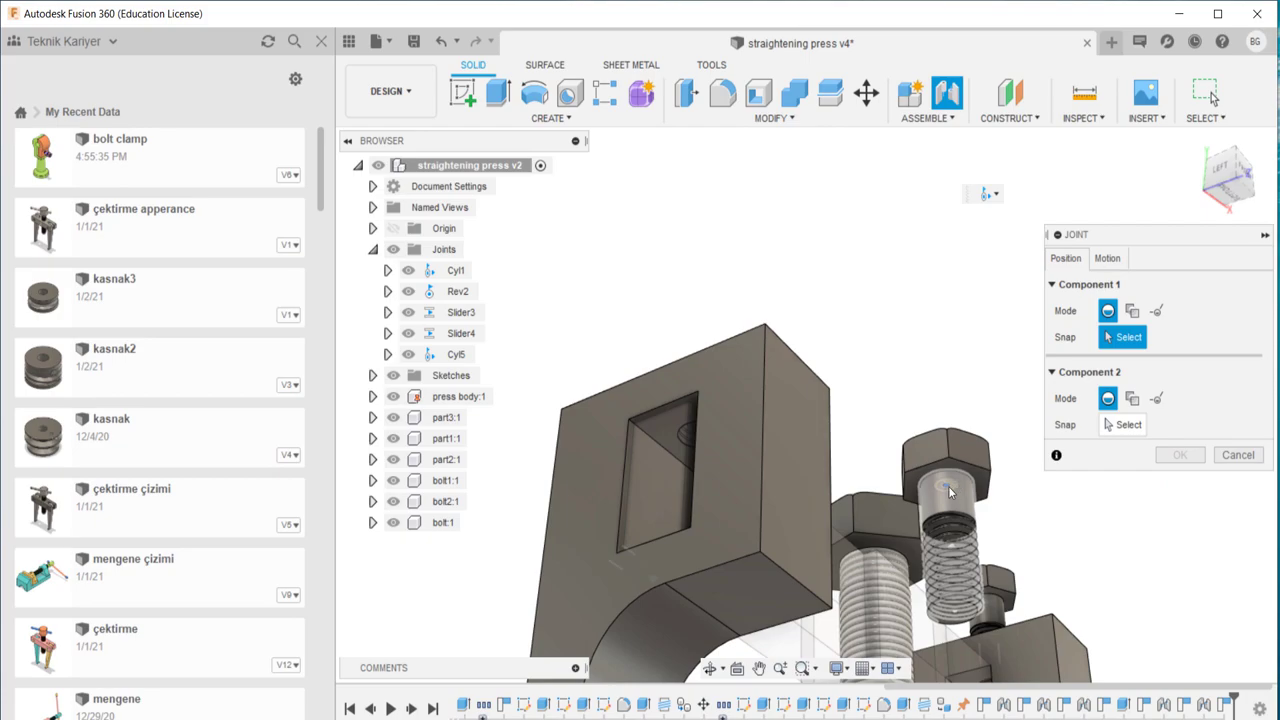
- Join bolt2 into the hole of part2 with cylindrical joint Cyl6
{"action": "left_click", "coordinate": [950, 490]}
{"action": "middle_click_drag", "start_coordinate": [950, 490], "coordinate": [880, 230], "text": "shift"}
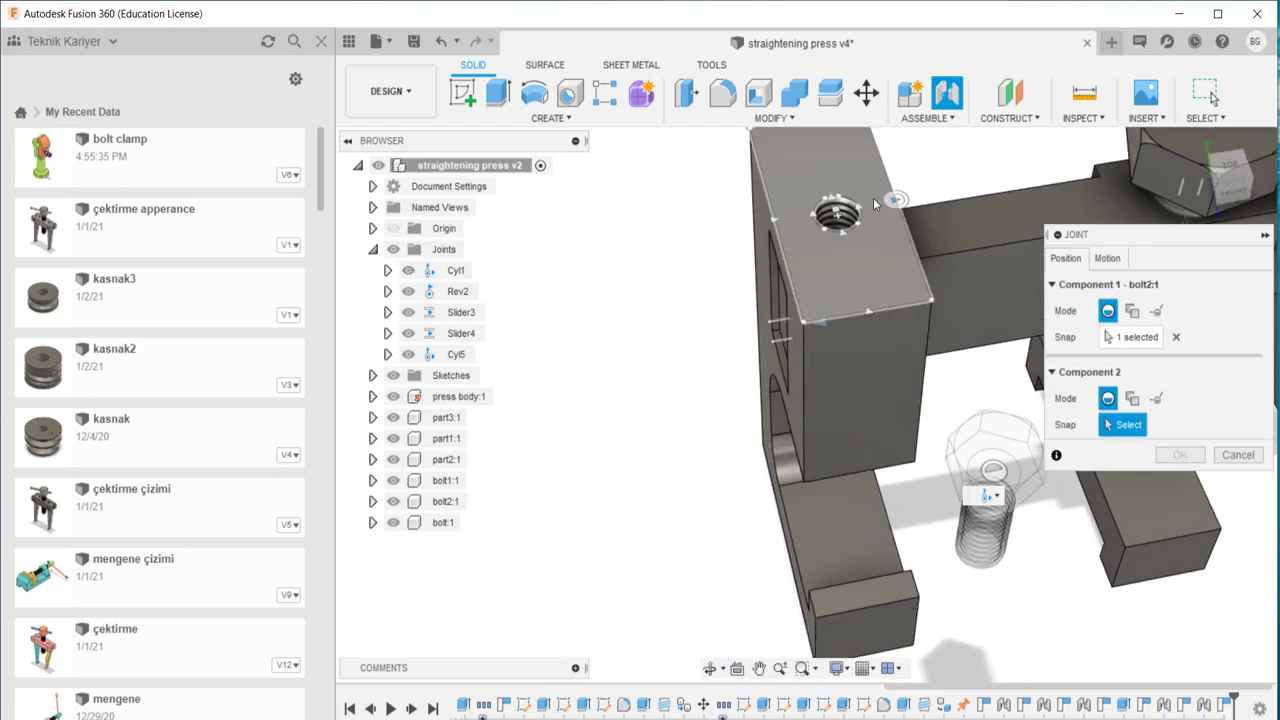
{"action": "left_click", "coordinate": [840, 221]}
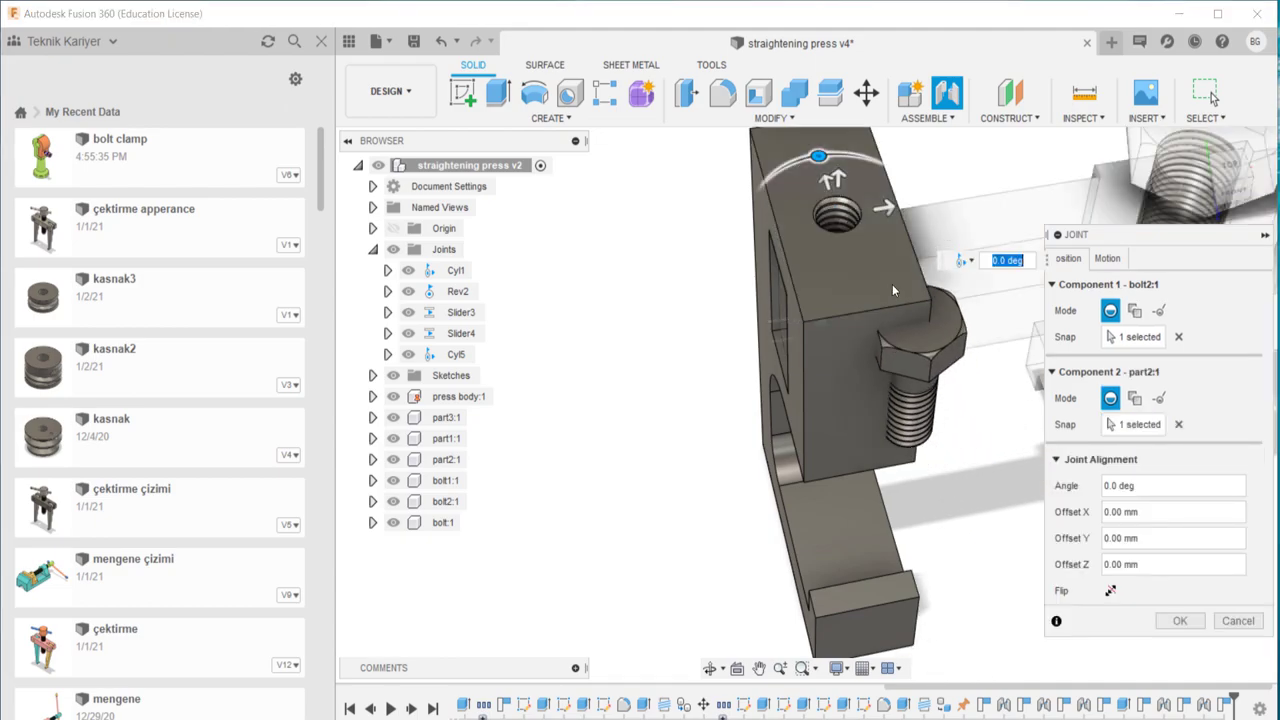
{"action": "left_click", "coordinate": [1096, 258]}
{"action": "left_click", "coordinate": [1182, 283]}
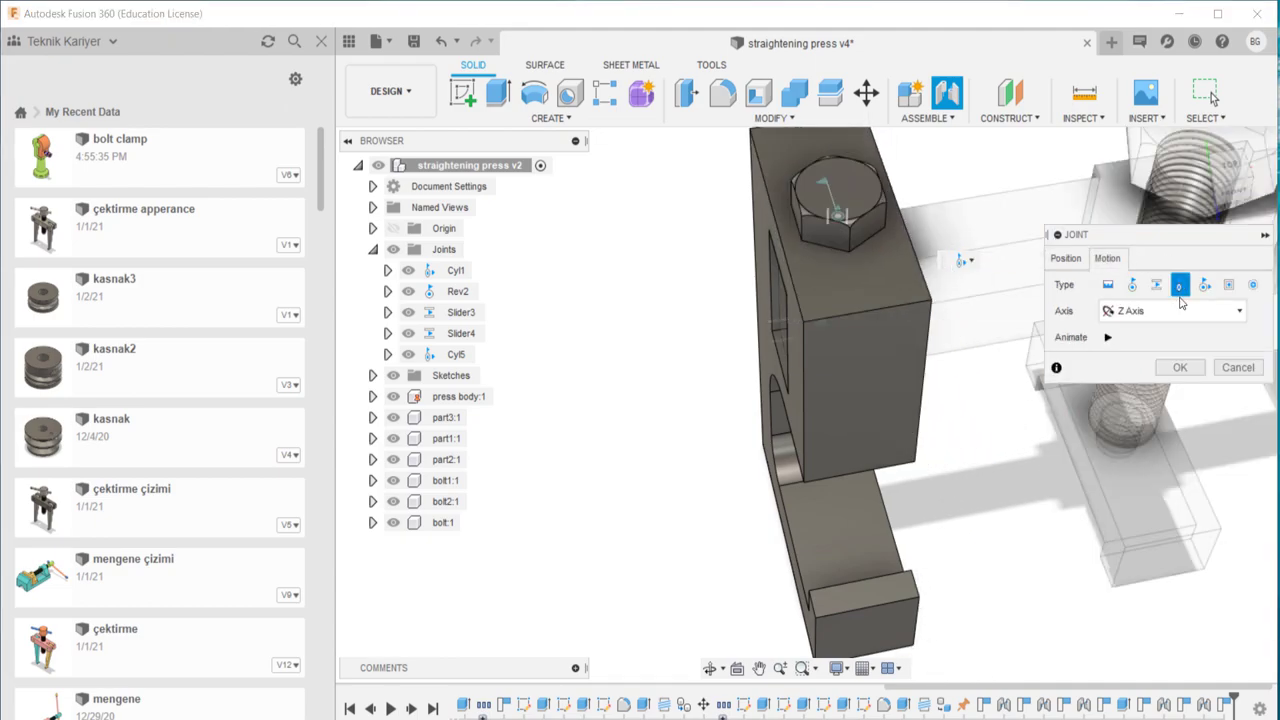
{"action": "key", "text": "Return"}
{"action": "middle_click_drag", "start_coordinate": [838, 265], "coordinate": [901, 408], "text": "shift"}
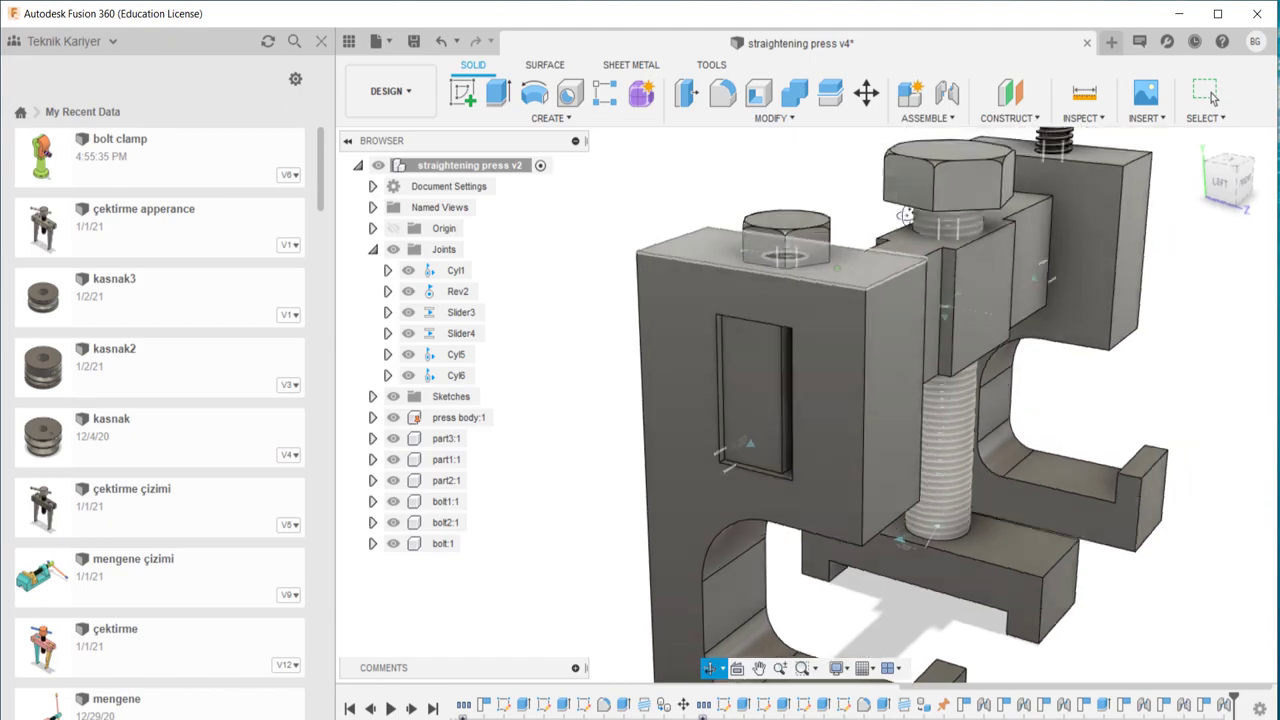
- Slide the left bolt up and down and rotate it to test Cyl6
{"action": "left_click_drag", "start_coordinate": [788, 252], "coordinate": [812, 187]}
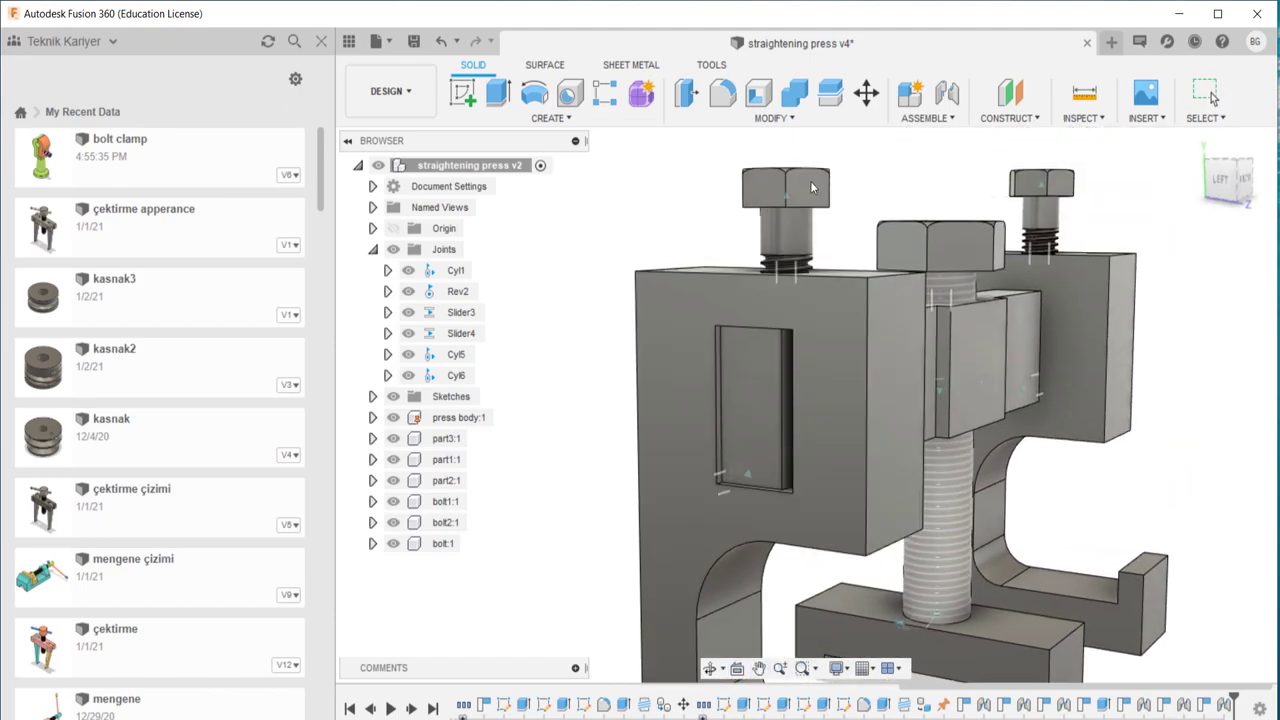
{"action": "left_click_drag", "start_coordinate": [810, 121], "coordinate": [770, 190]}
{"action": "left_click_drag", "start_coordinate": [597, 190], "coordinate": [944, 218]}
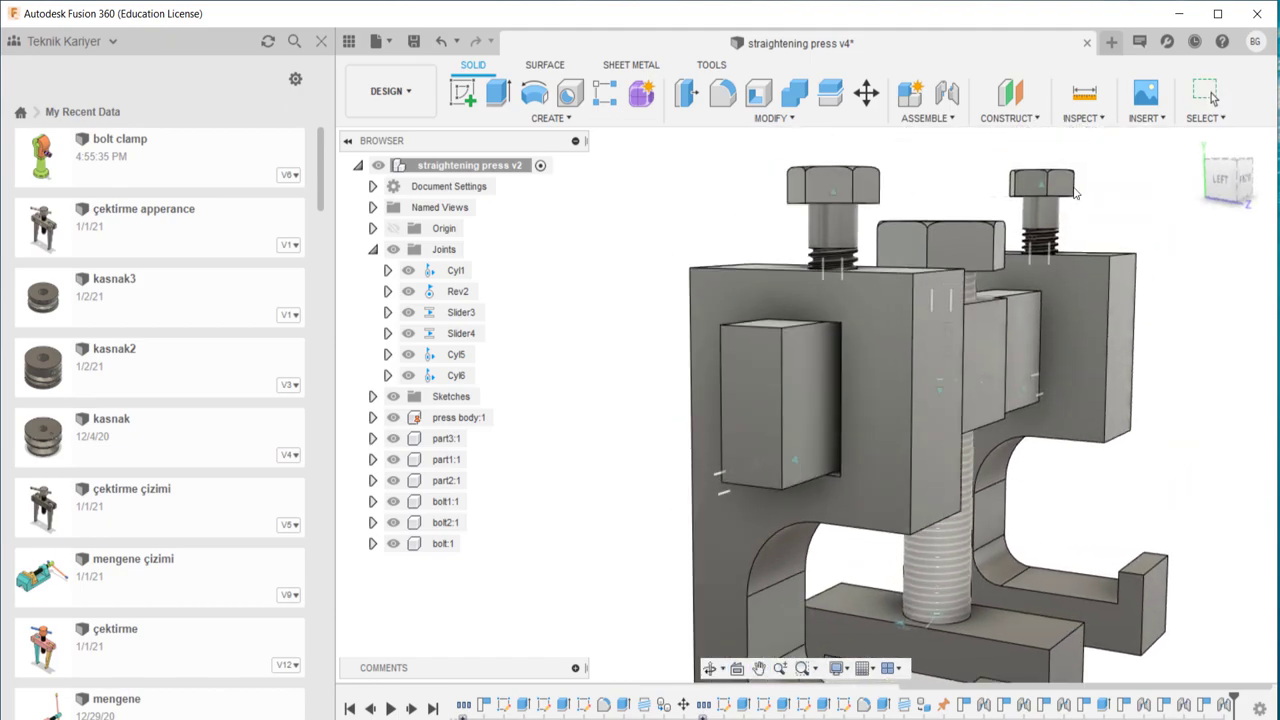
{"action": "middle_click_drag", "start_coordinate": [944, 218], "coordinate": [817, 311], "text": "shift"}
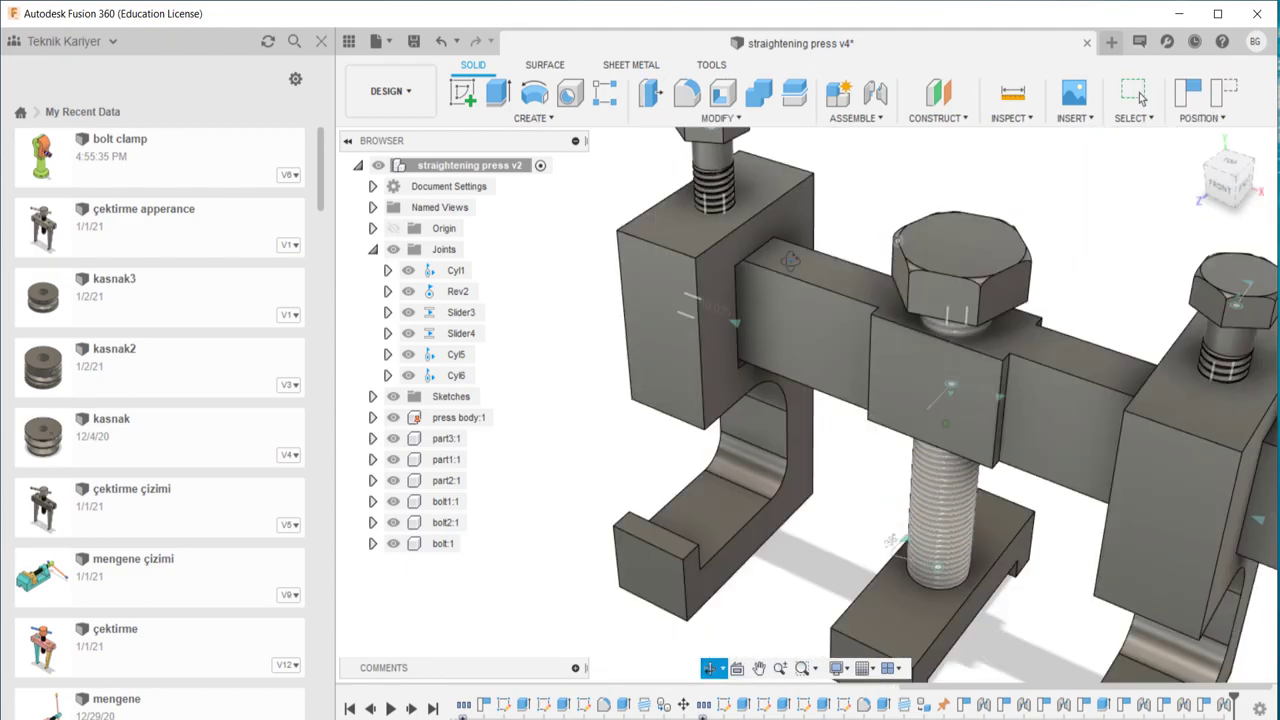
{"action": "mouse_move", "coordinate": [832, 337]}
{"action": "left_mouse_down"}
{"action": "mouse_move", "coordinate": [805, 344]}
{"action": "mouse_move", "coordinate": [869, 318]}
{"action": "left_mouse_up"}
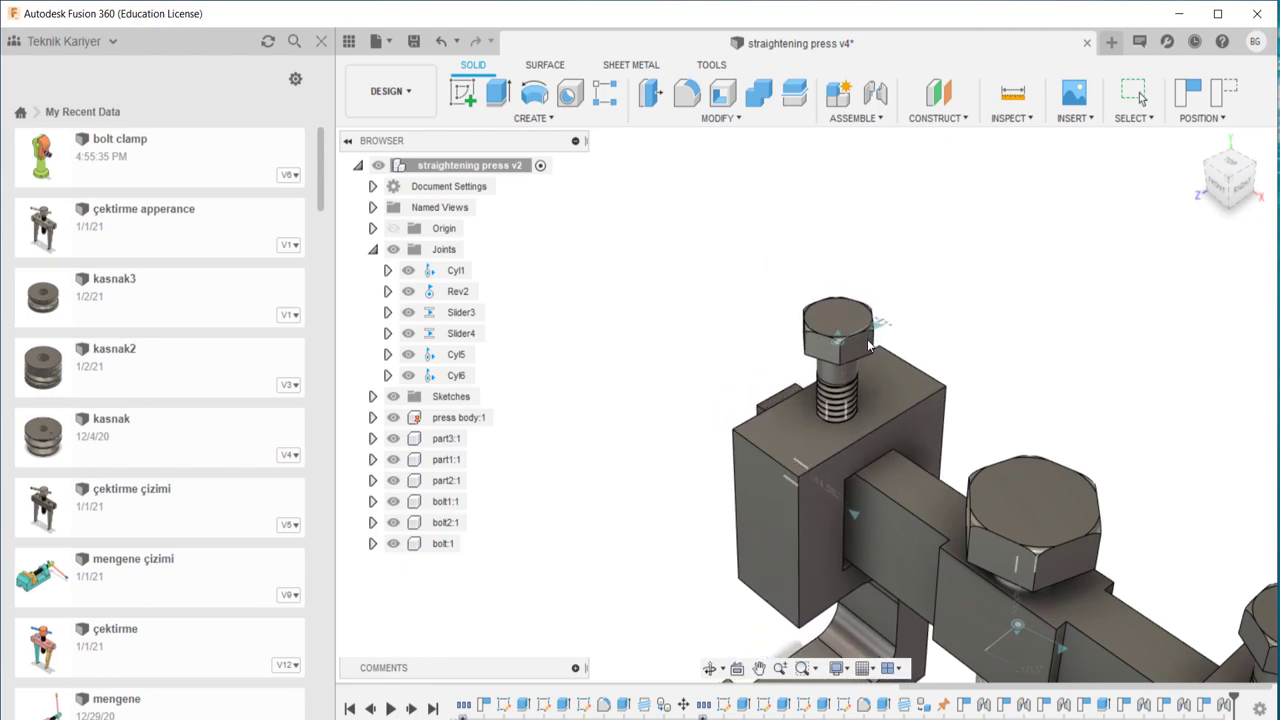
{"action": "middle_click_drag", "start_coordinate": [869, 318], "coordinate": [897, 393], "text": "shift"}
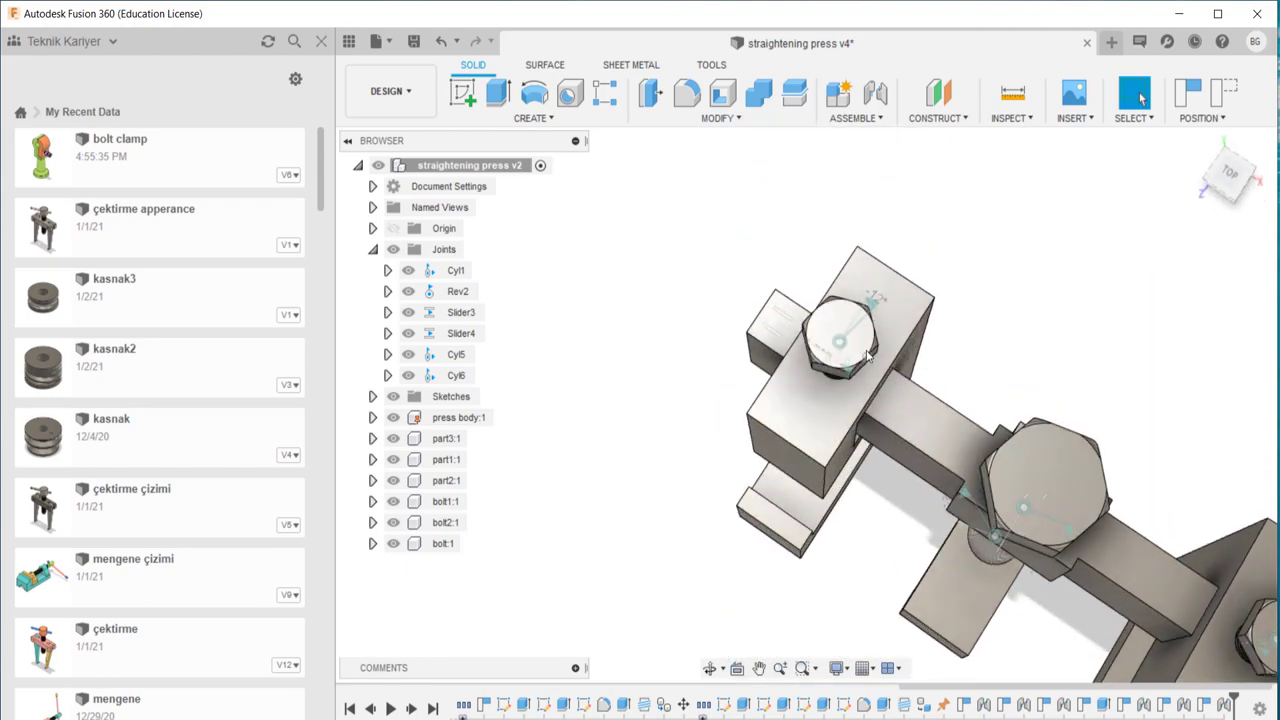
{"action": "left_click_drag", "start_coordinate": [868, 355], "coordinate": [835, 307]}
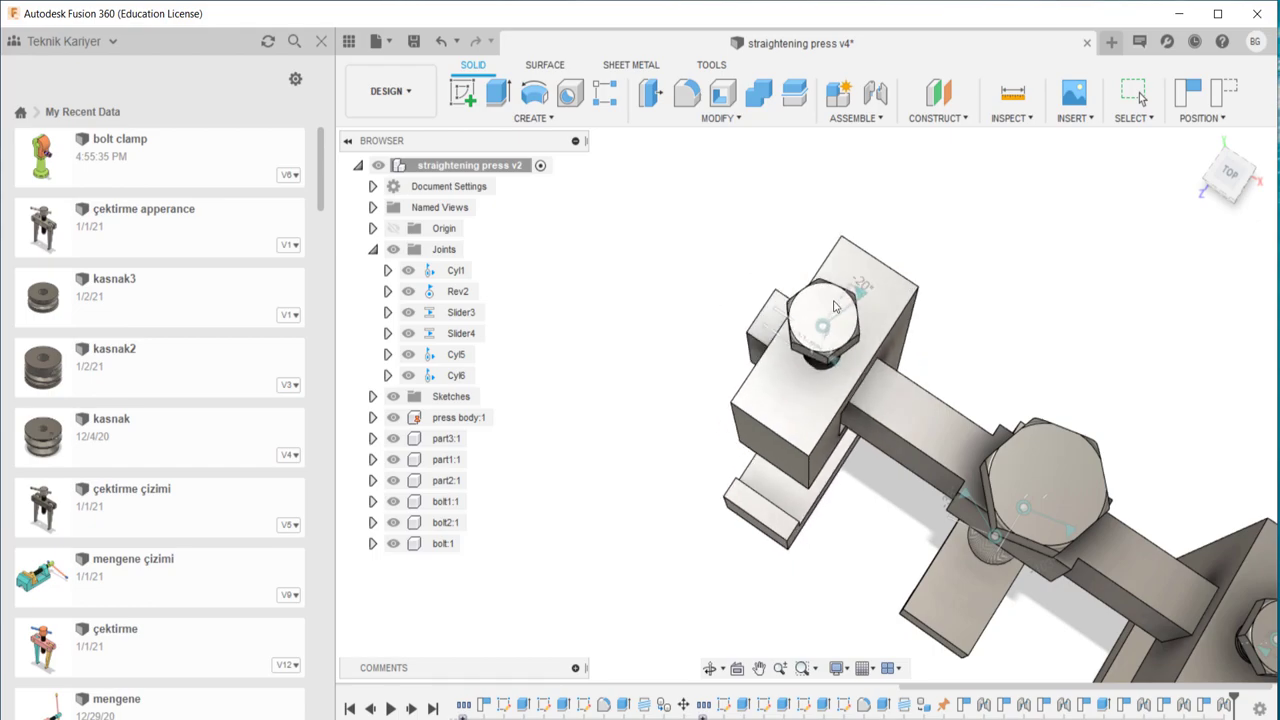
{"action": "mouse_move", "coordinate": [835, 307]}
{"action": "middle_mouse_down", "text": "shift"}
{"action": "mouse_move", "coordinate": [936, 350]}
{"action": "mouse_move", "coordinate": [900, 330]}
{"action": "middle_mouse_up", "text": "shift"}
- Create Motion Link 7 on Cyl6, linking a 10 mm Z slide to a reversed 360° Z rotation
{"action": "left_click", "coordinate": [843, 118]}
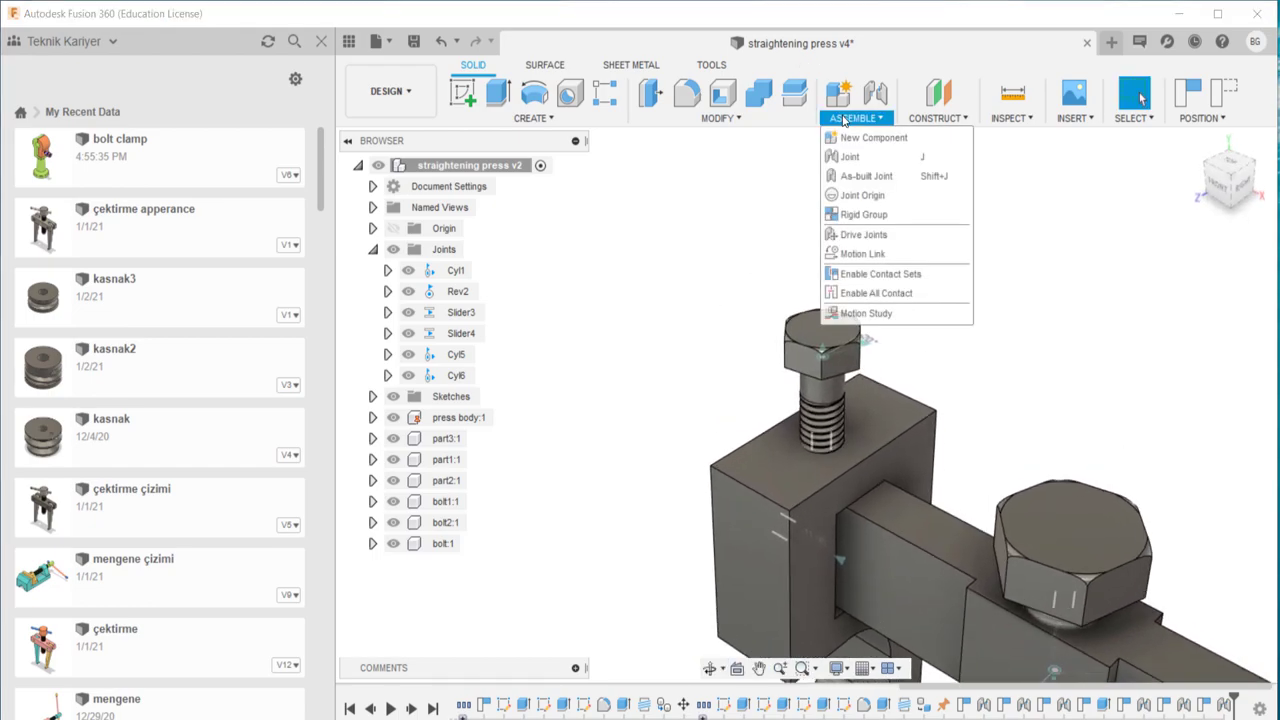
{"action": "left_click", "coordinate": [862, 254]}
{"action": "left_click", "coordinate": [705, 398]}
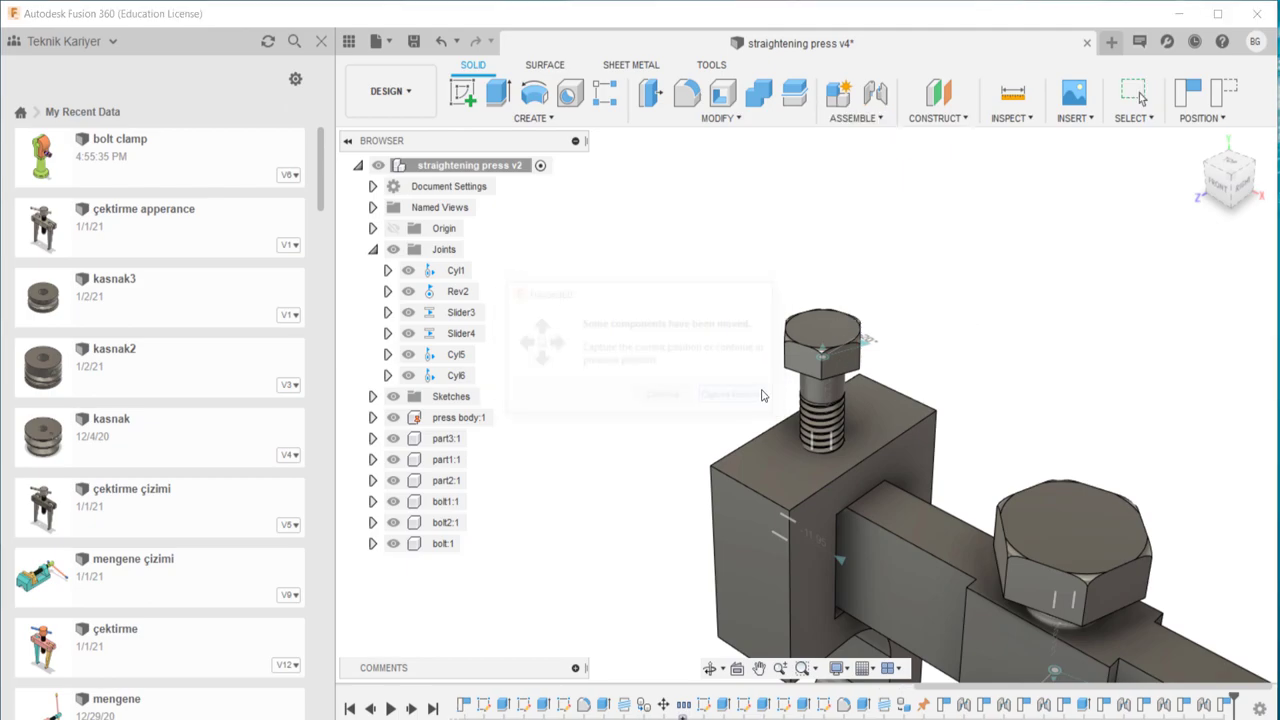
{"action": "left_click", "coordinate": [820, 358]}
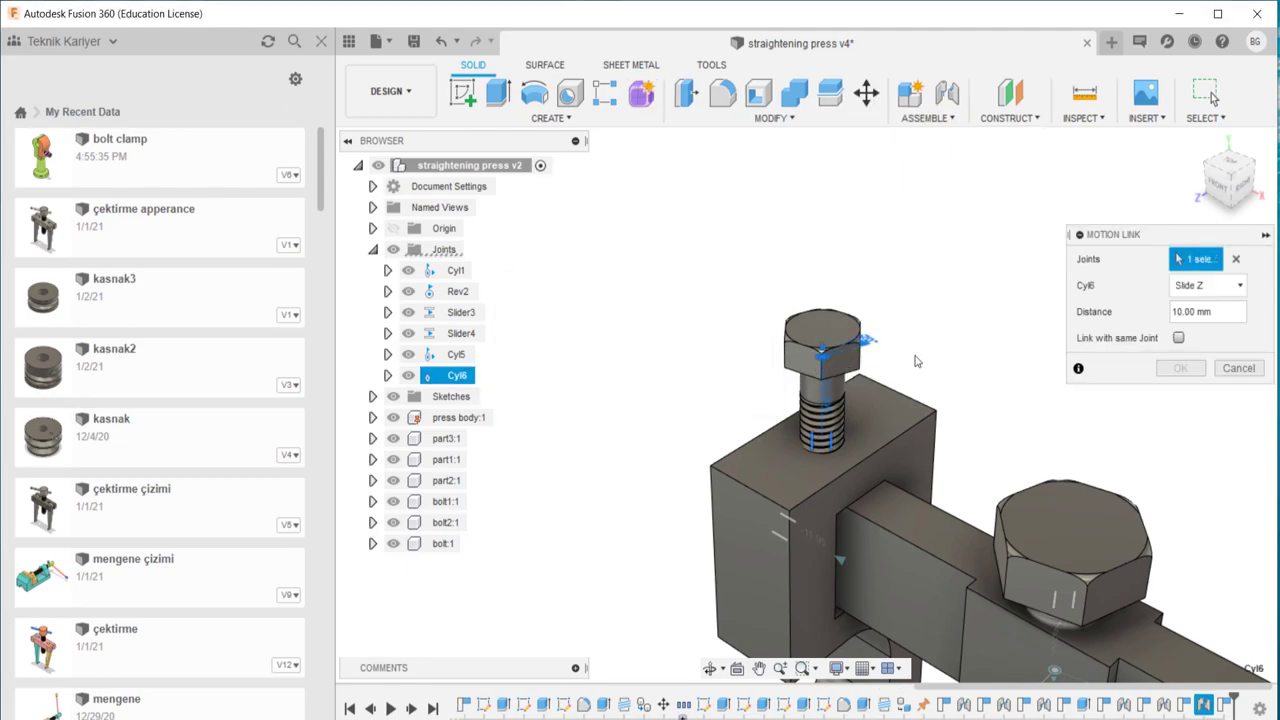
{"action": "left_click", "coordinate": [1178, 339]}
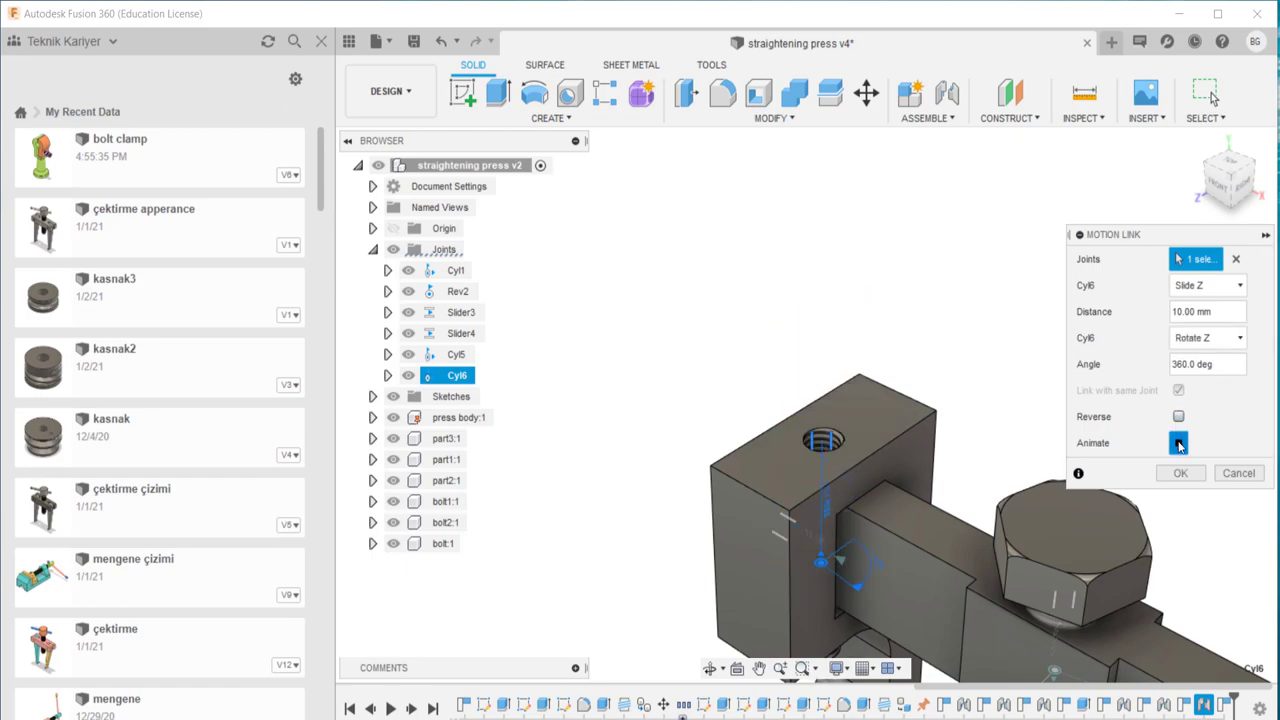
{"action": "left_click", "coordinate": [1179, 418]}
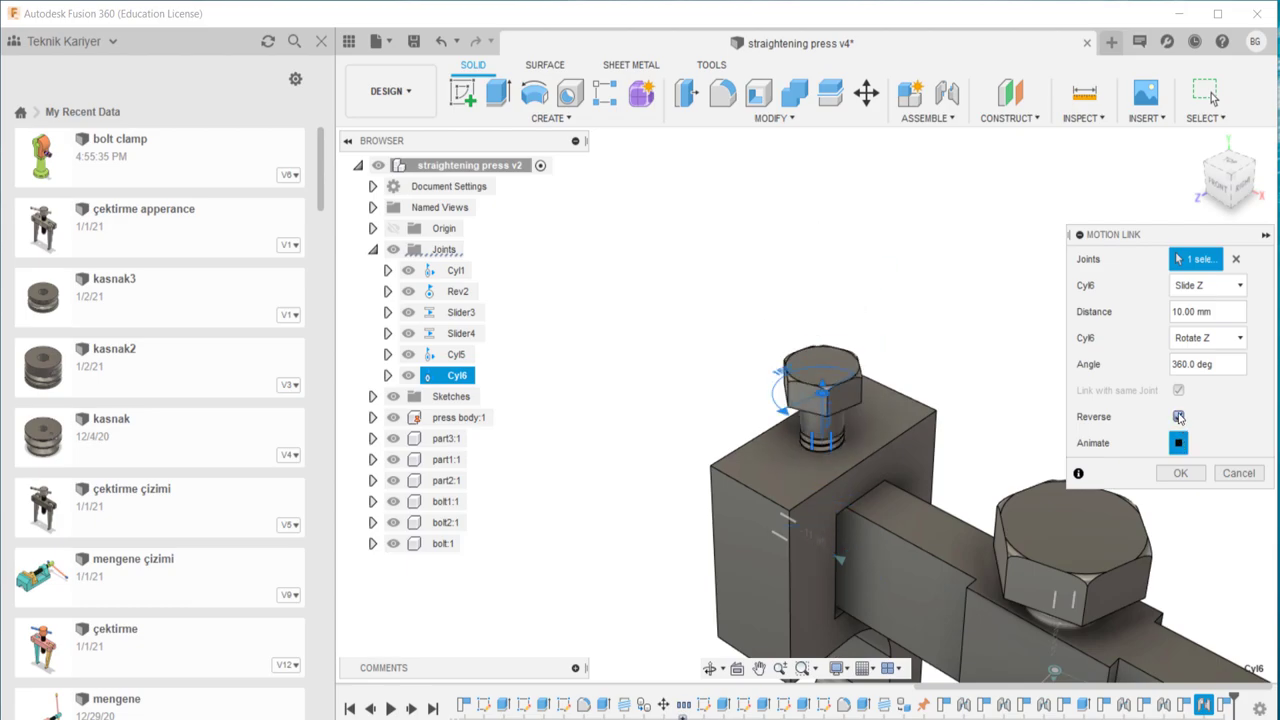
{"action": "left_click", "coordinate": [1182, 472]}
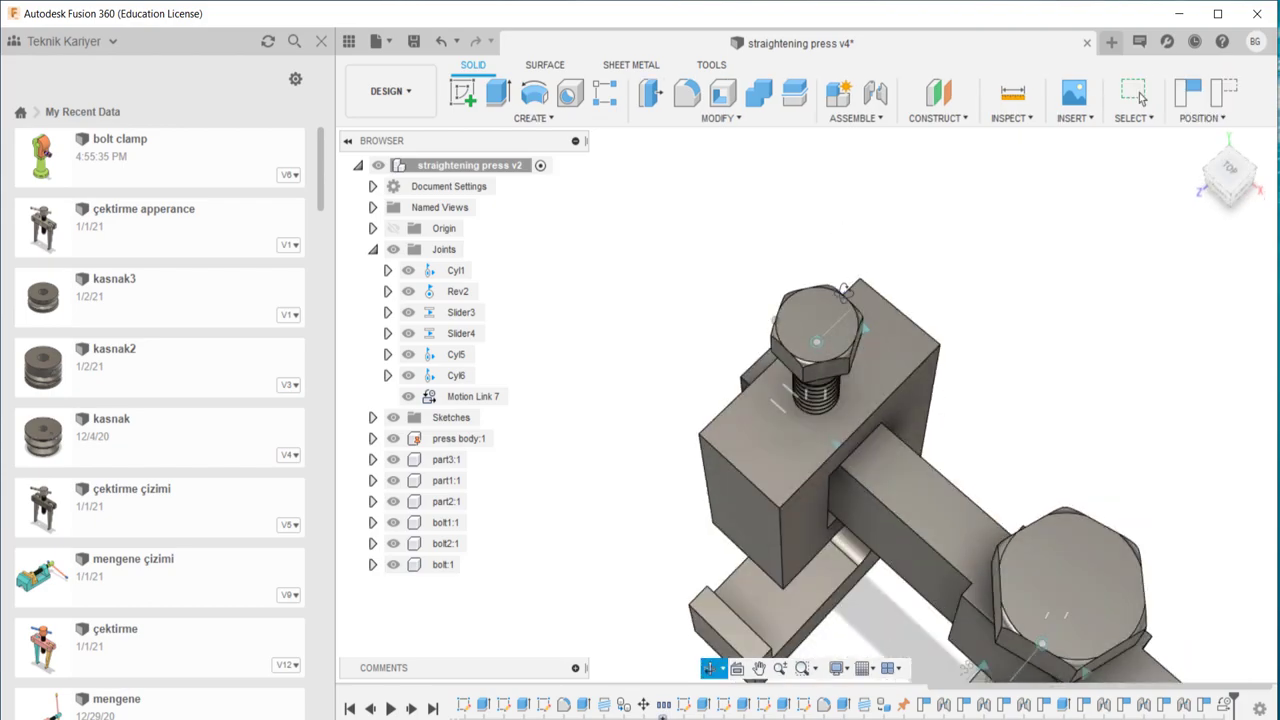
- Drag the block-and-bolt assembly right and left to see Motion Link 7 drive the bolt down
{"action": "middle_click_drag", "start_coordinate": [771, 405], "coordinate": [816, 362], "text": "shift"}
{"action": "left_click_drag", "start_coordinate": [816, 362], "coordinate": [843, 314]}
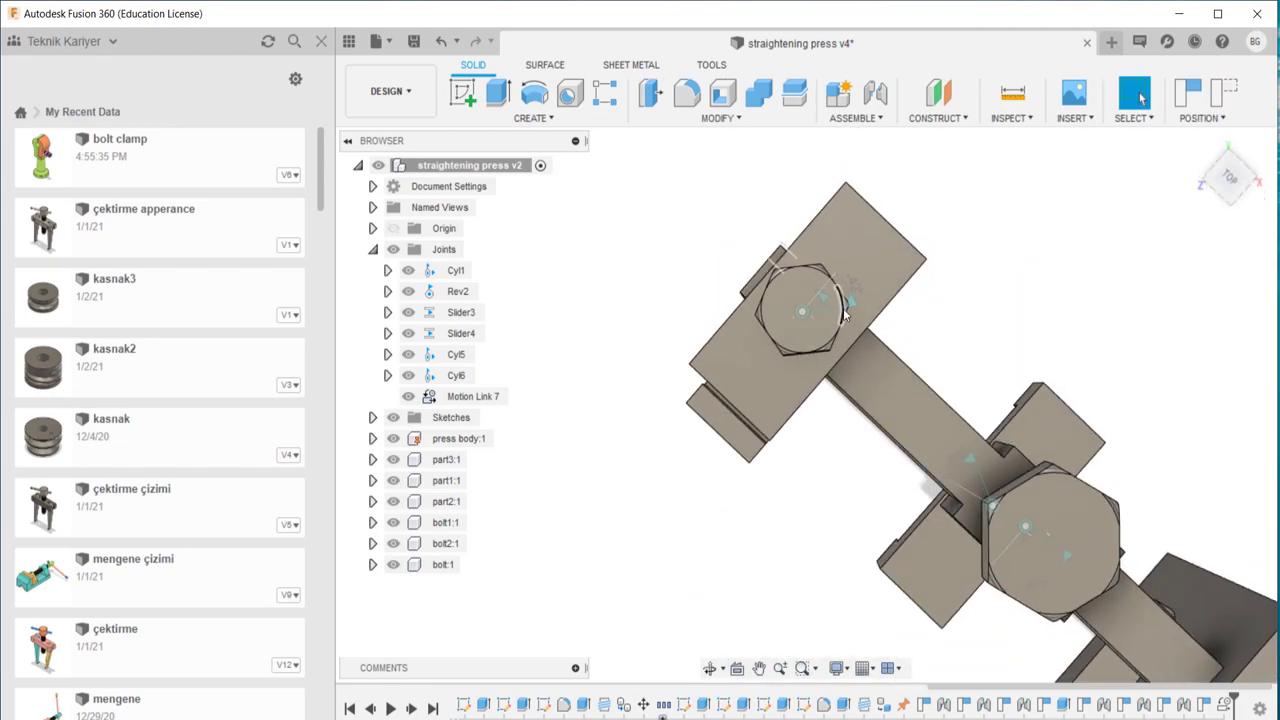
{"action": "left_click_drag", "start_coordinate": [772, 336], "coordinate": [901, 323]}
{"action": "mouse_move", "coordinate": [816, 352]}
{"action": "left_mouse_down"}
{"action": "mouse_move", "coordinate": [735, 38]}
{"action": "mouse_move", "coordinate": [863, 357]}
{"action": "left_mouse_up"}
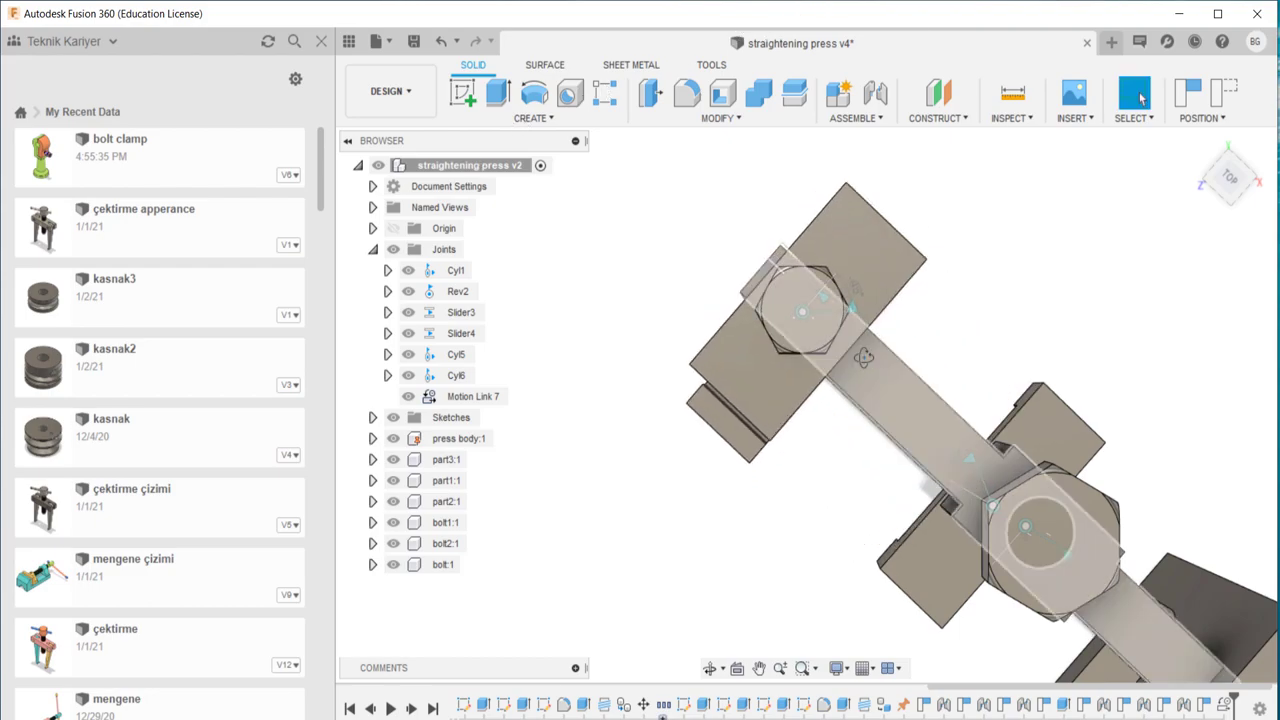
{"action": "left_click_drag", "start_coordinate": [795, 262], "coordinate": [1096, 194]}
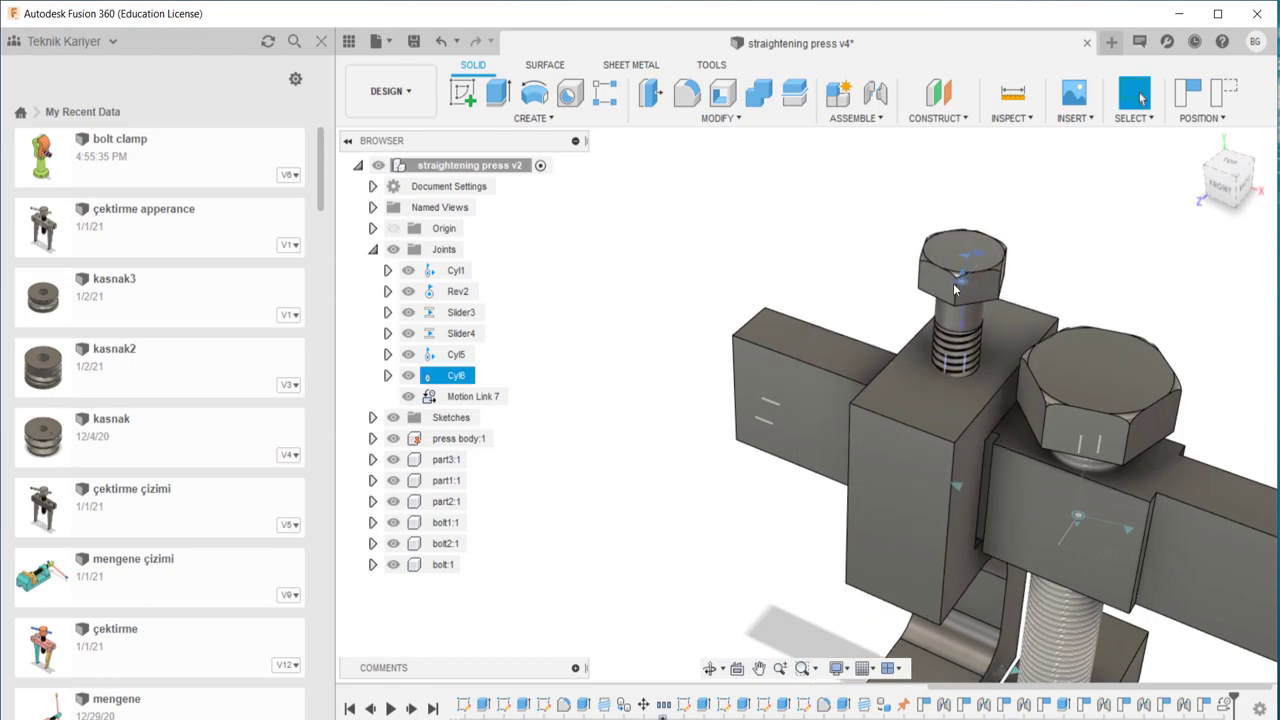
{"action": "middle_click_drag", "start_coordinate": [1134, 288], "coordinate": [910, 318], "text": "shift"}
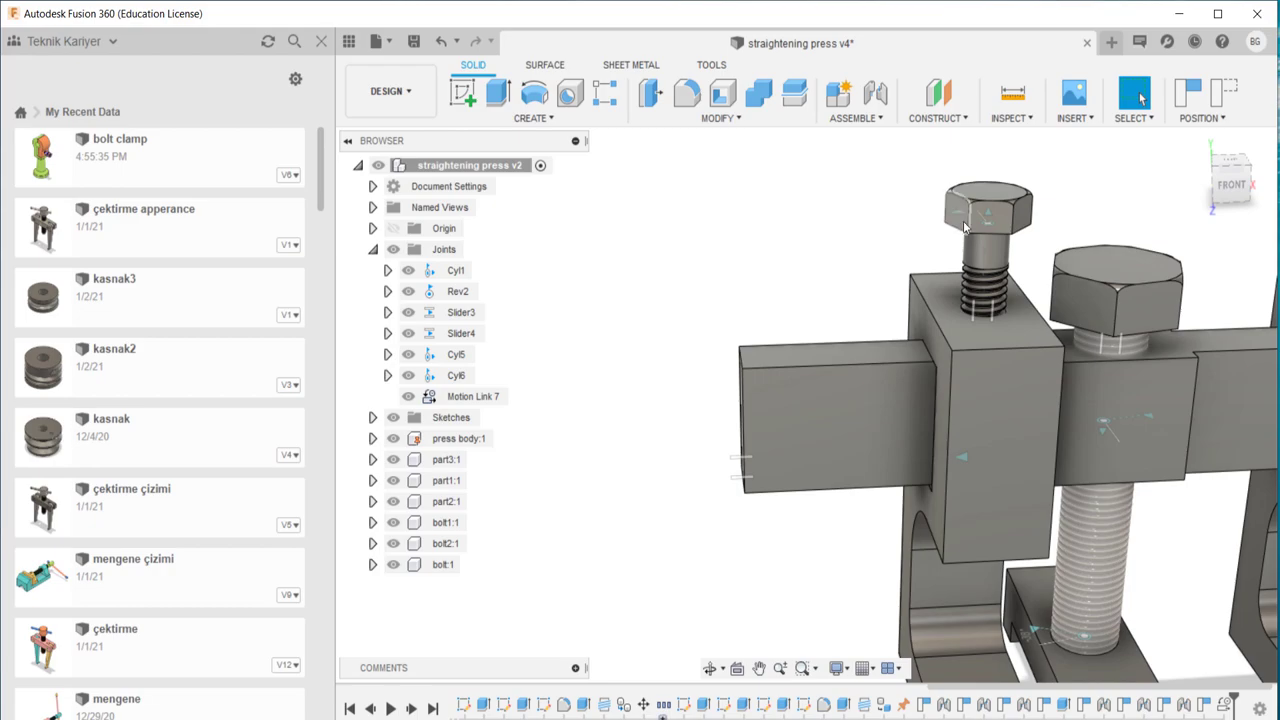
{"action": "left_click_drag", "start_coordinate": [995, 235], "coordinate": [702, 263]}
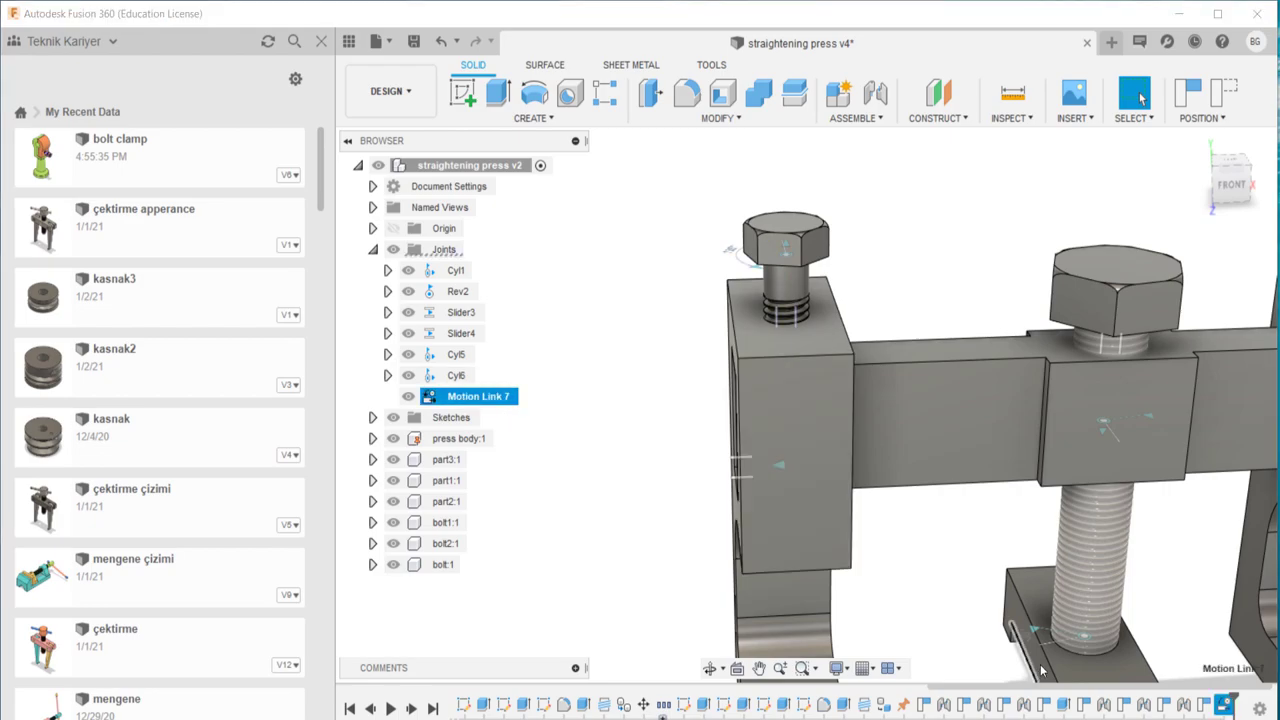
- Reopen Motion Link 7 for review and close it with its settings unchanged
{"action": "double_click", "coordinate": [1227, 707]}
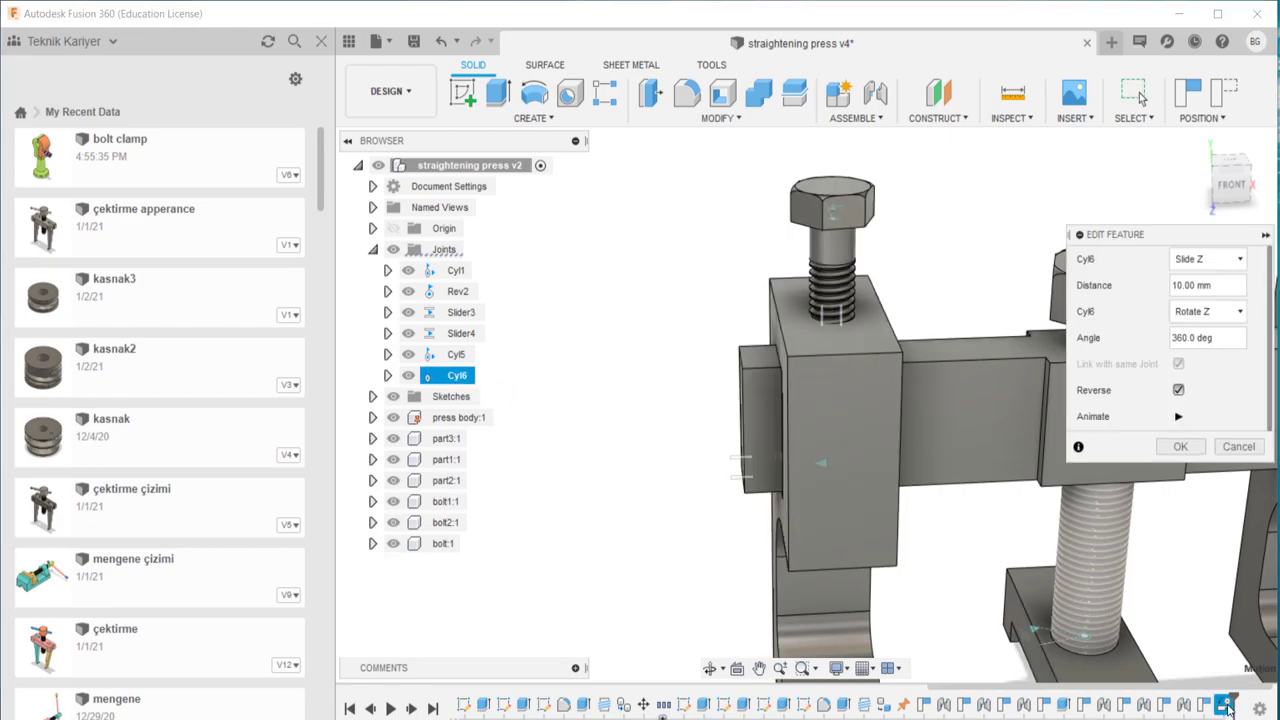
{"action": "left_click", "coordinate": [1181, 446]}
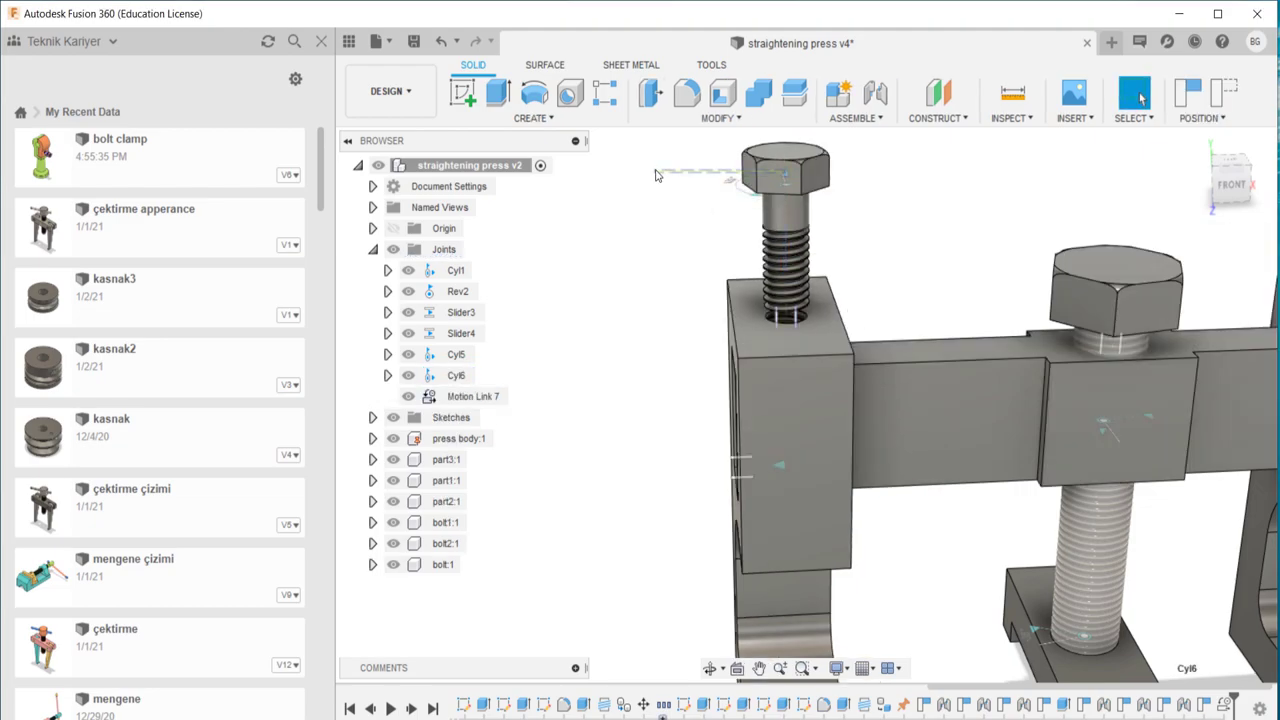
{"action": "left_click", "coordinate": [865, 185]}
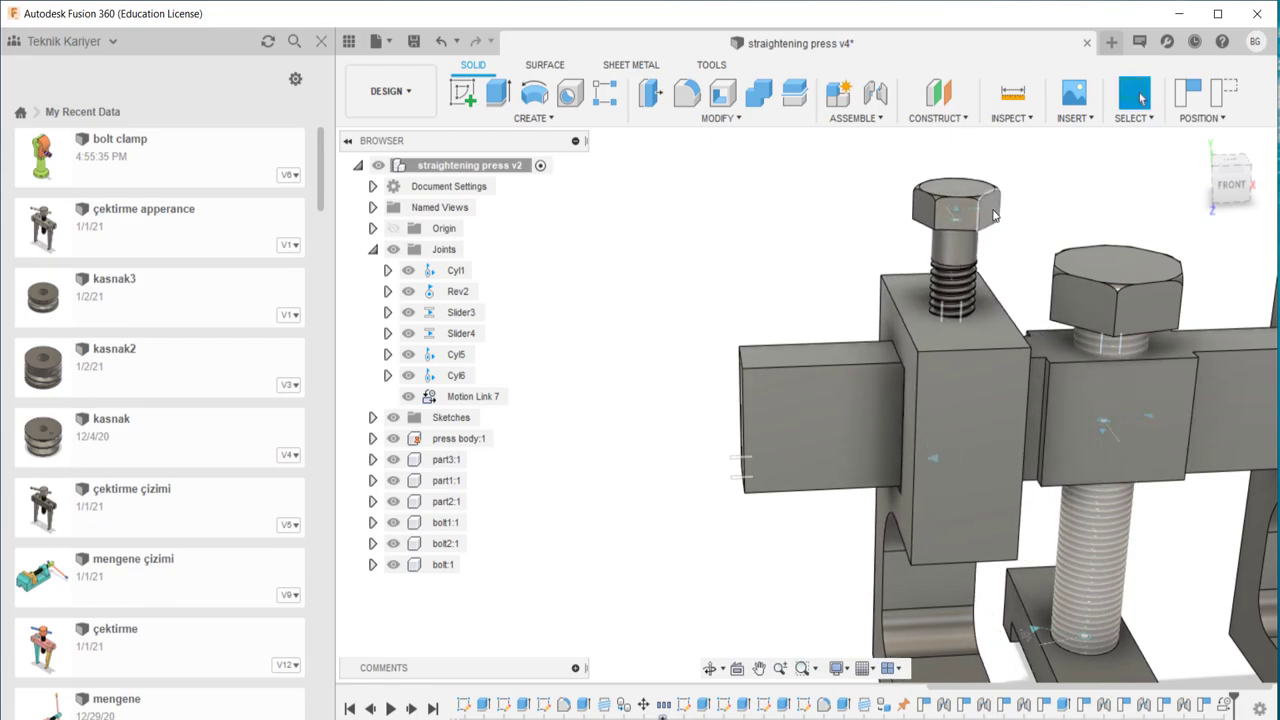
{"action": "mouse_move", "coordinate": [993, 213]}
{"action": "middle_mouse_down", "text": "shift"}
{"action": "mouse_move", "coordinate": [769, 430]}
{"action": "mouse_move", "coordinate": [882, 250]}
{"action": "middle_mouse_up", "text": "shift"}
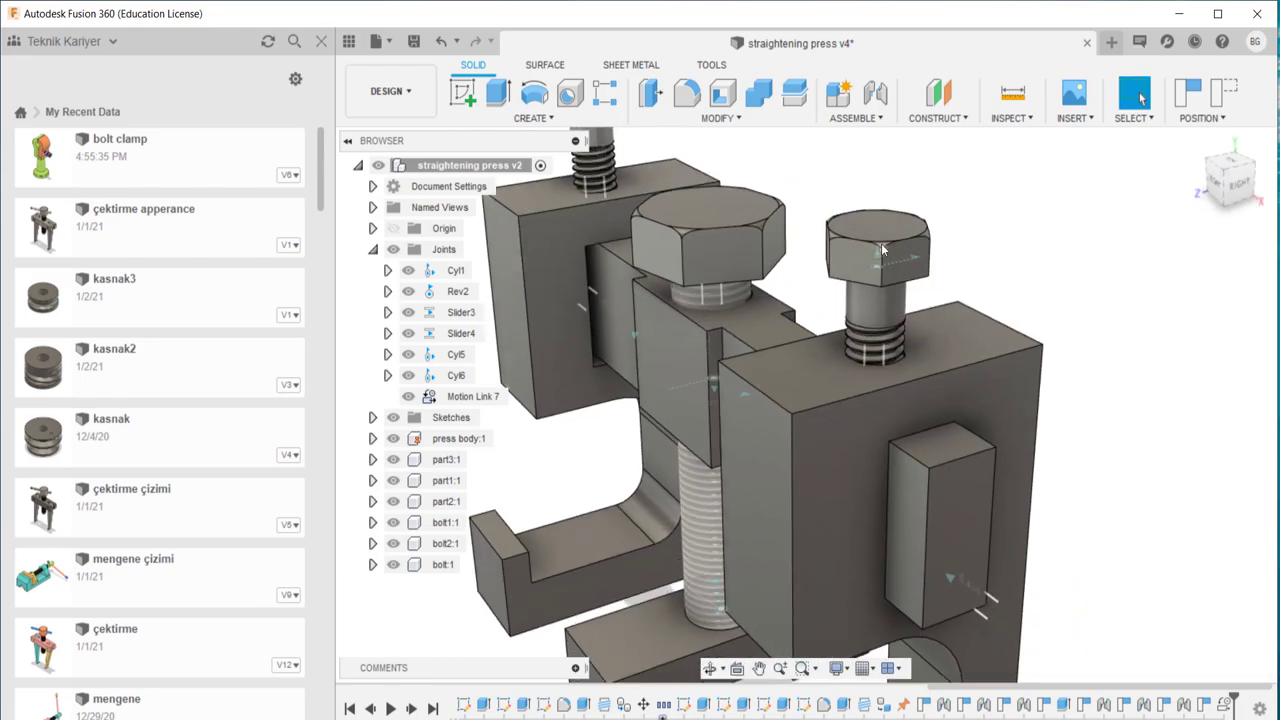
- Capture positions and create Motion Link 8 on Cyl5: 10 mm Z slide per 360° Z rotation
{"action": "left_click", "coordinate": [856, 118]}
{"action": "left_click", "coordinate": [862, 249]}
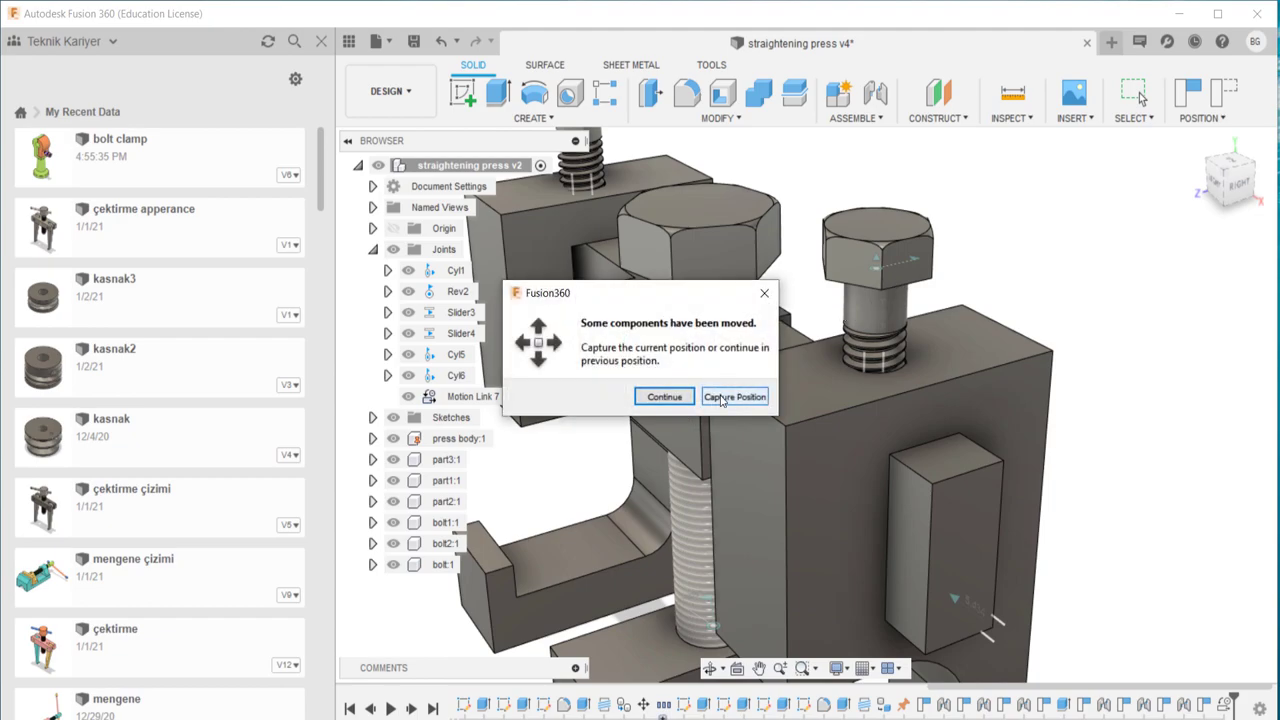
{"action": "left_click", "coordinate": [721, 400]}
{"action": "left_click", "coordinate": [877, 268]}
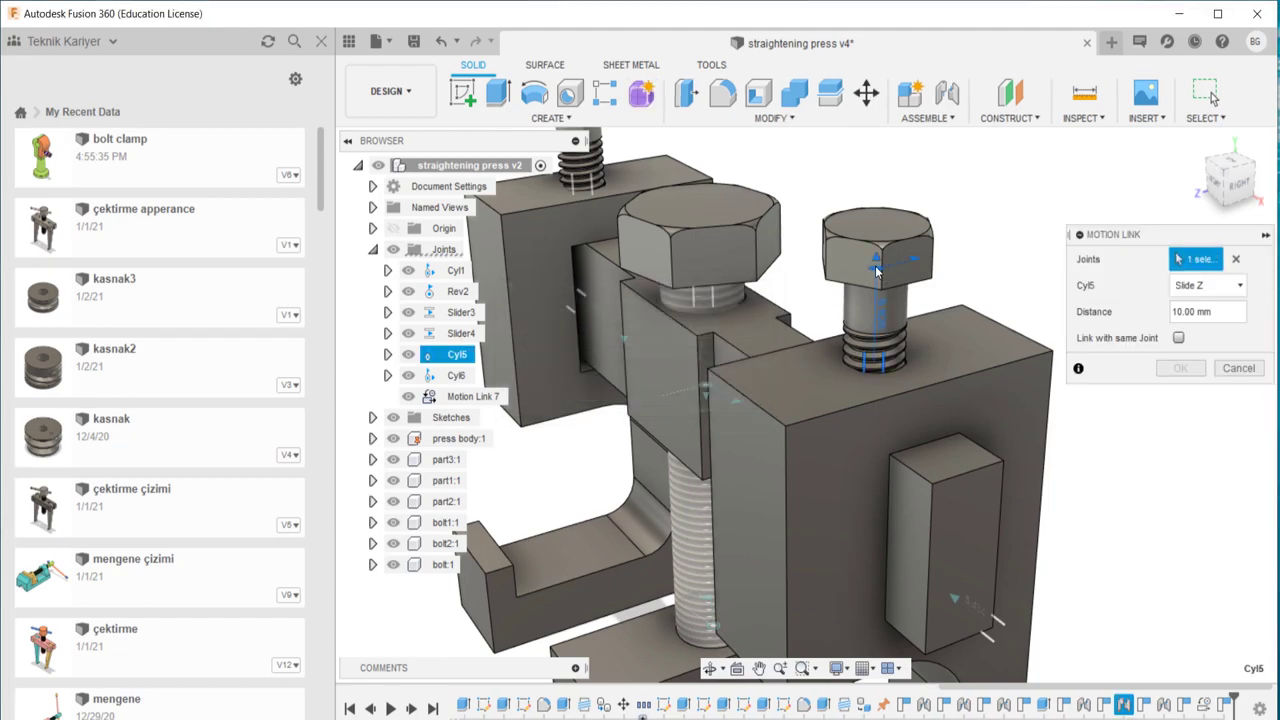
{"action": "left_click", "coordinate": [1179, 338]}
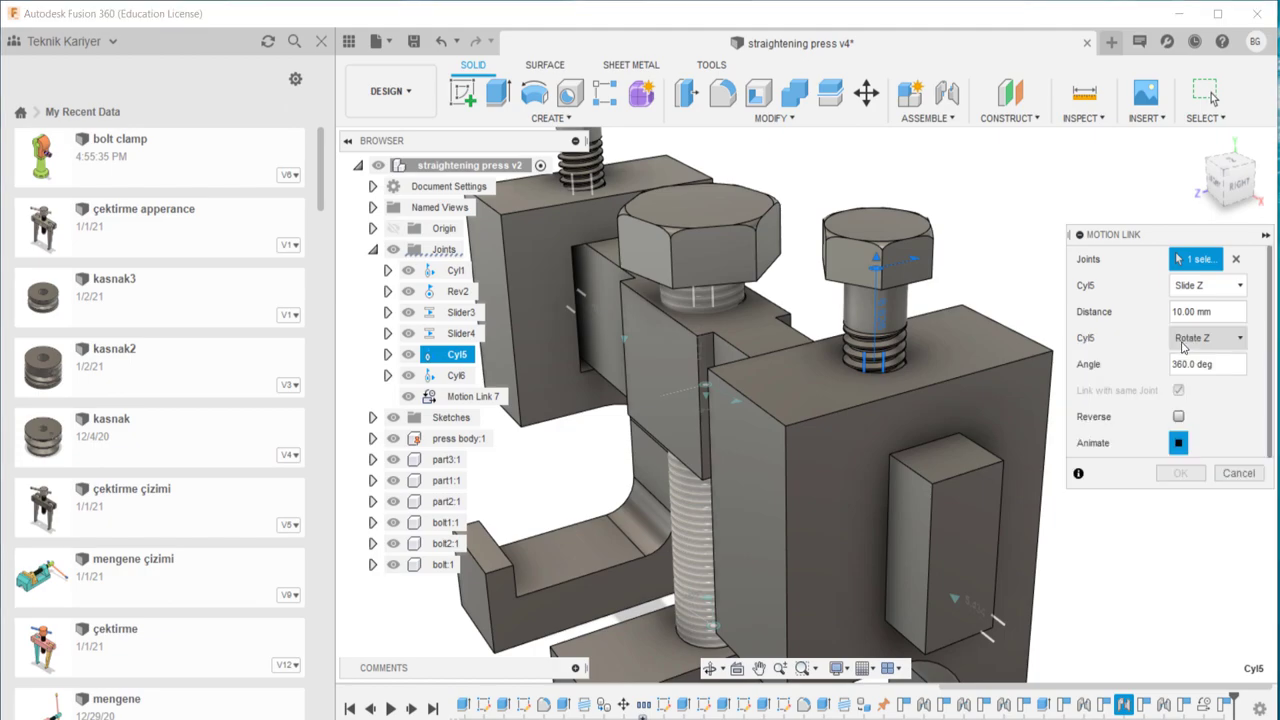
{"action": "left_click", "coordinate": [1181, 477]}
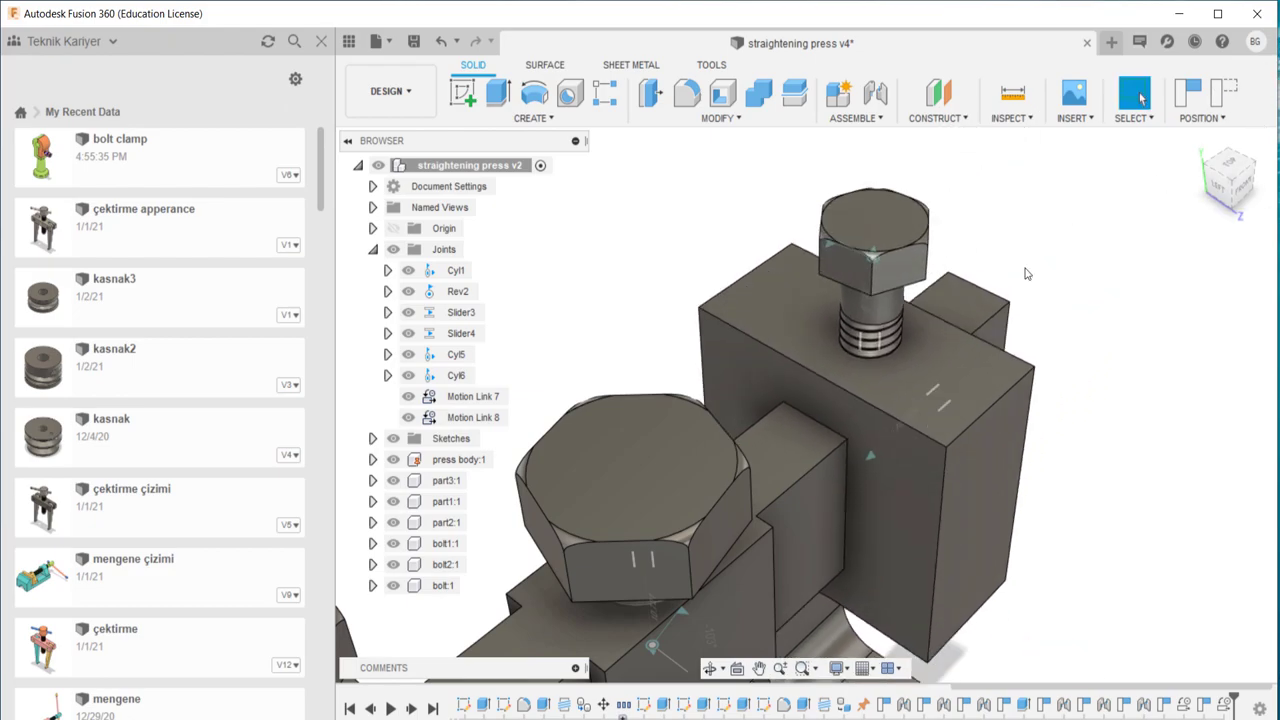
- Turn on Component Color Cycling in the TOOLS tab so each press part gets its own colour
{"action": "middle_click_drag", "start_coordinate": [1000, 356], "coordinate": [883, 351], "text": "shift"}
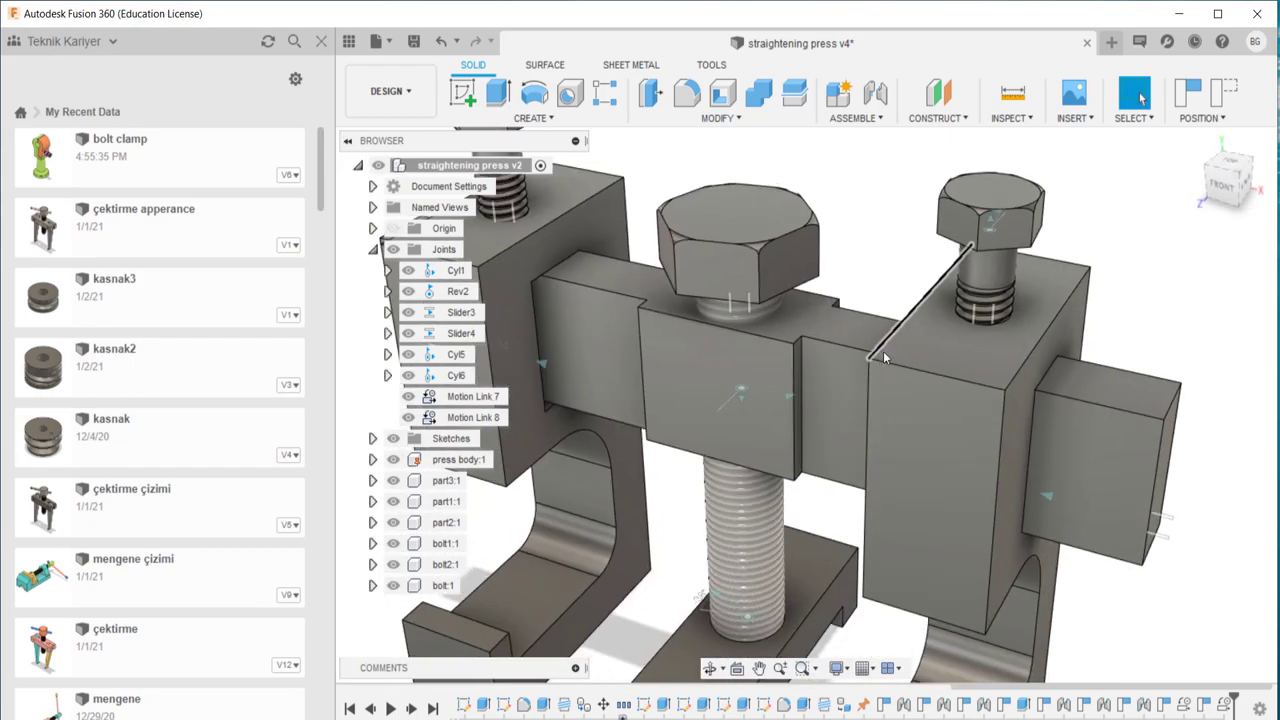
{"action": "scroll", "coordinate": [907, 330], "scroll_direction": "down", "scroll_amount": 3}
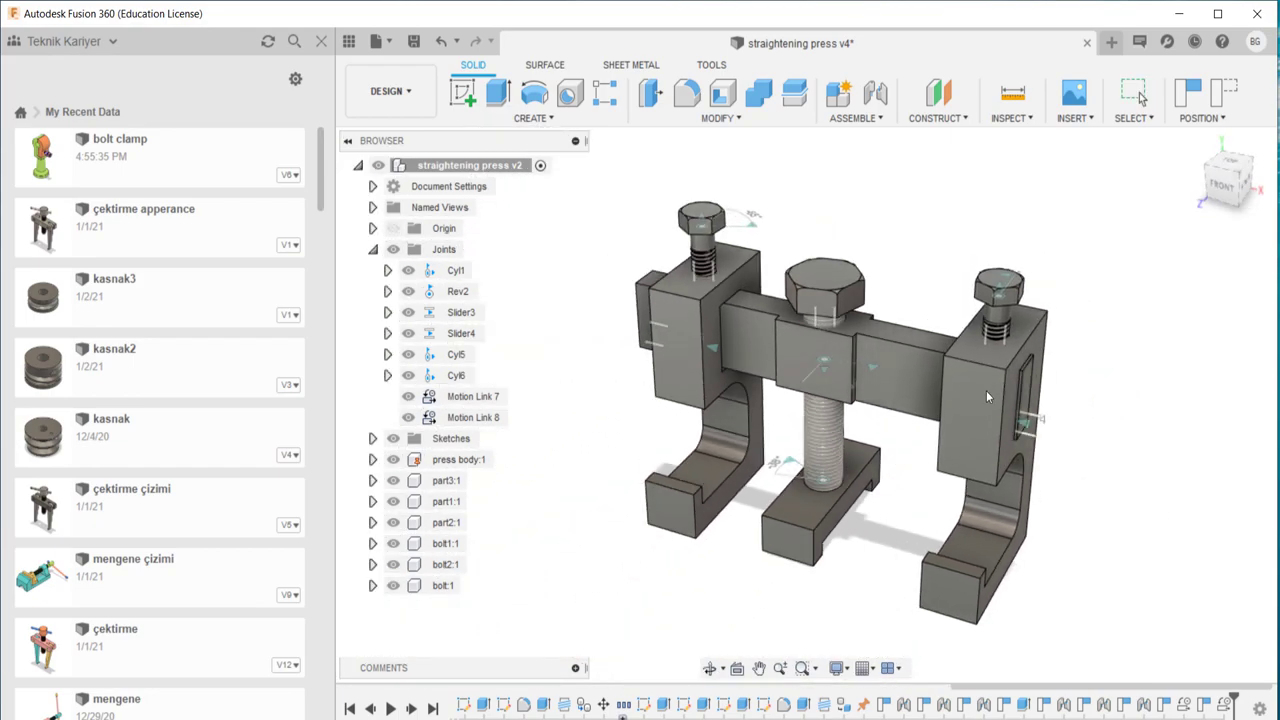
{"action": "middle_click_drag", "start_coordinate": [978, 390], "coordinate": [872, 398], "text": "shift"}
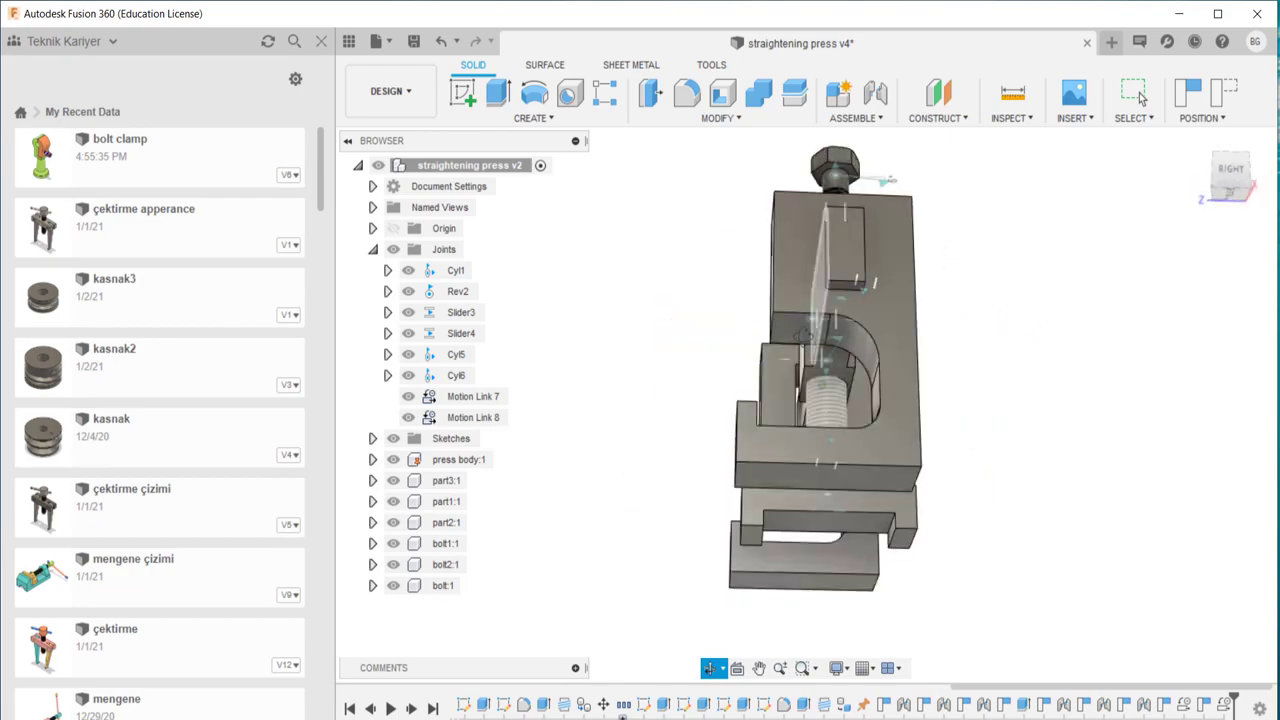
{"action": "left_click", "coordinate": [1139, 93]}
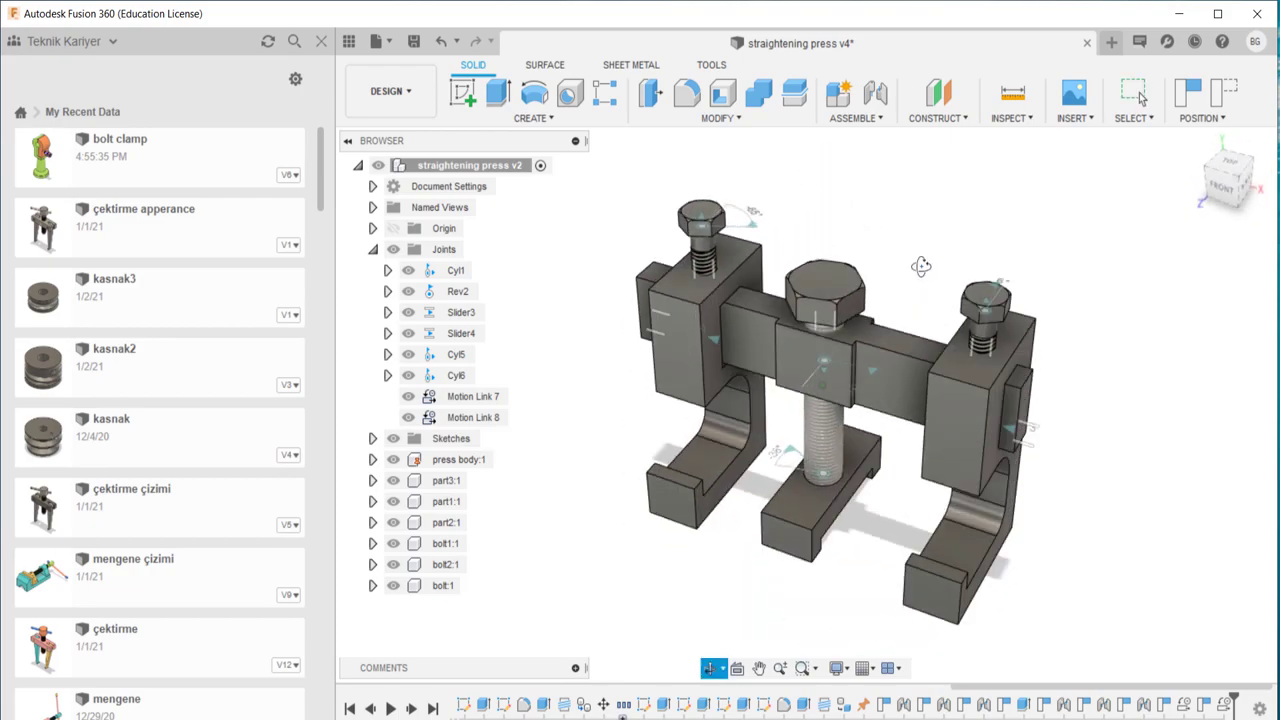
{"action": "left_click", "coordinate": [711, 64]}
{"action": "left_click", "coordinate": [843, 100]}
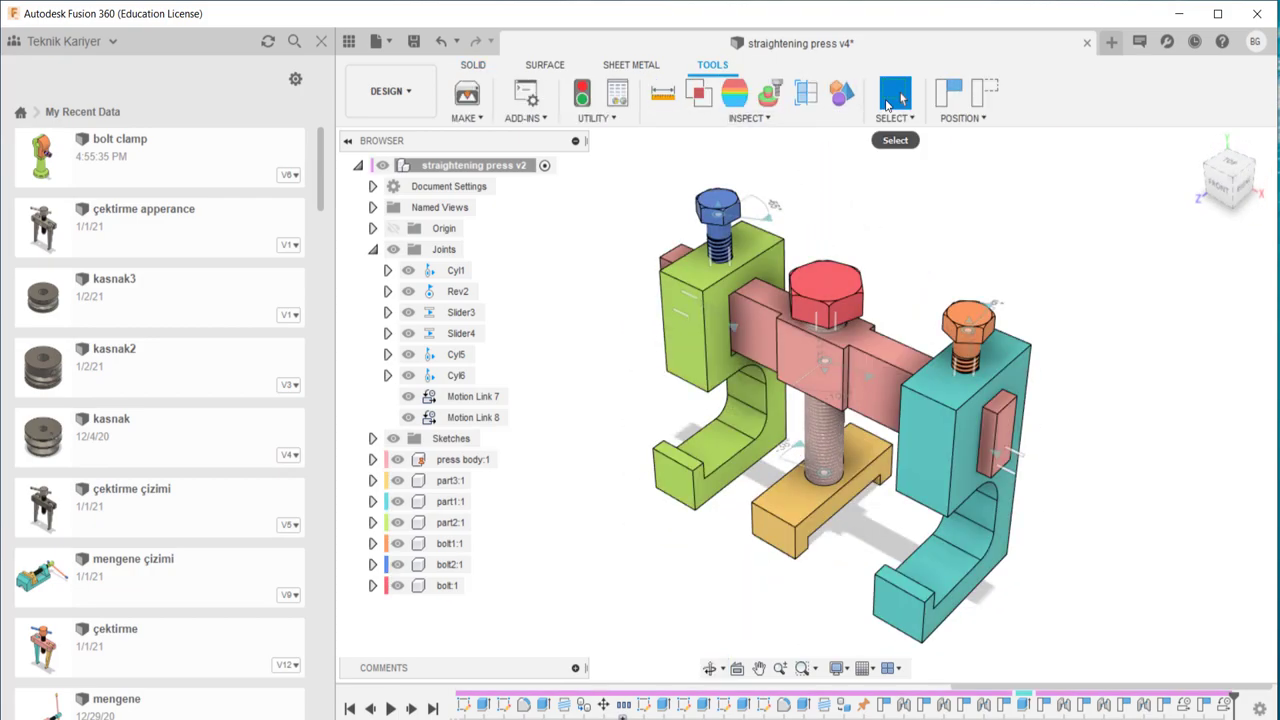
- View the coloured press from near the front and open the Assemble menu on the SOLID tab
{"action": "mouse_move", "coordinate": [875, 230]}
{"action": "middle_mouse_down", "text": "shift"}
{"action": "mouse_move", "coordinate": [914, 232]}
{"action": "mouse_move", "coordinate": [899, 322]}
{"action": "middle_mouse_up", "text": "shift"}
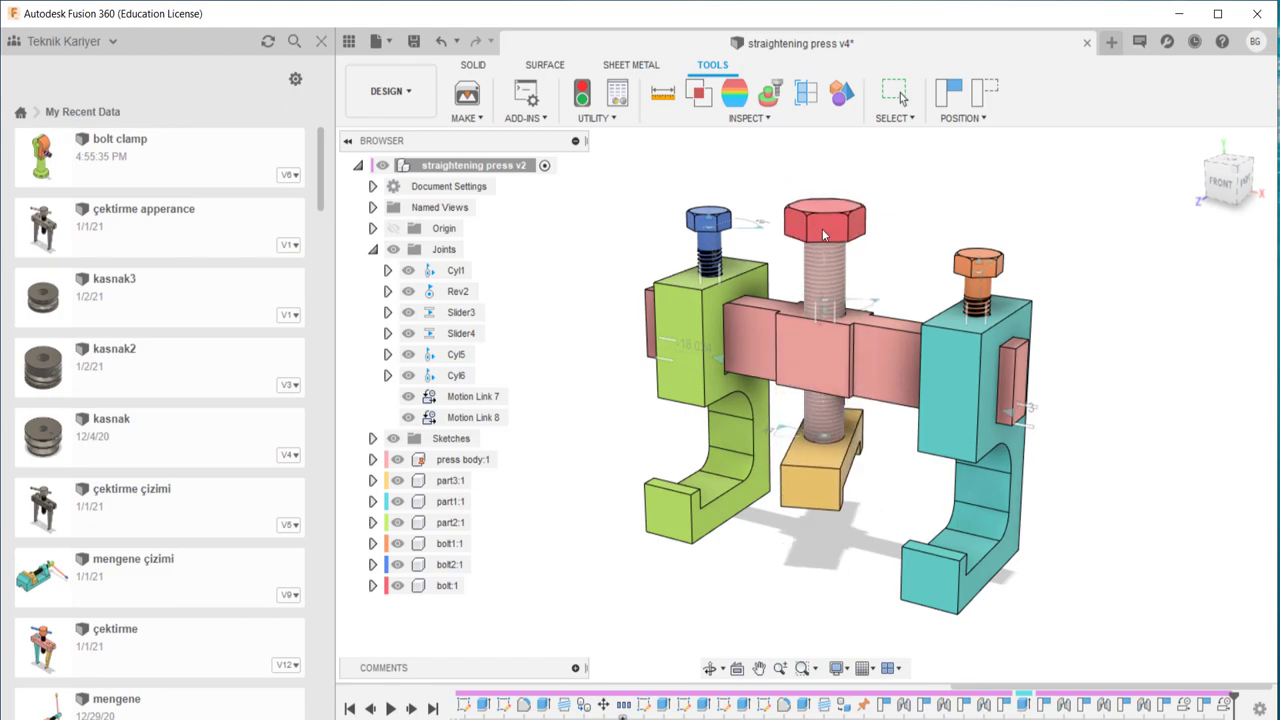
{"action": "scroll", "coordinate": [817, 280], "scroll_direction": "up", "scroll_amount": 3}
{"action": "scroll", "coordinate": [817, 283], "scroll_direction": "up", "scroll_amount": 1}
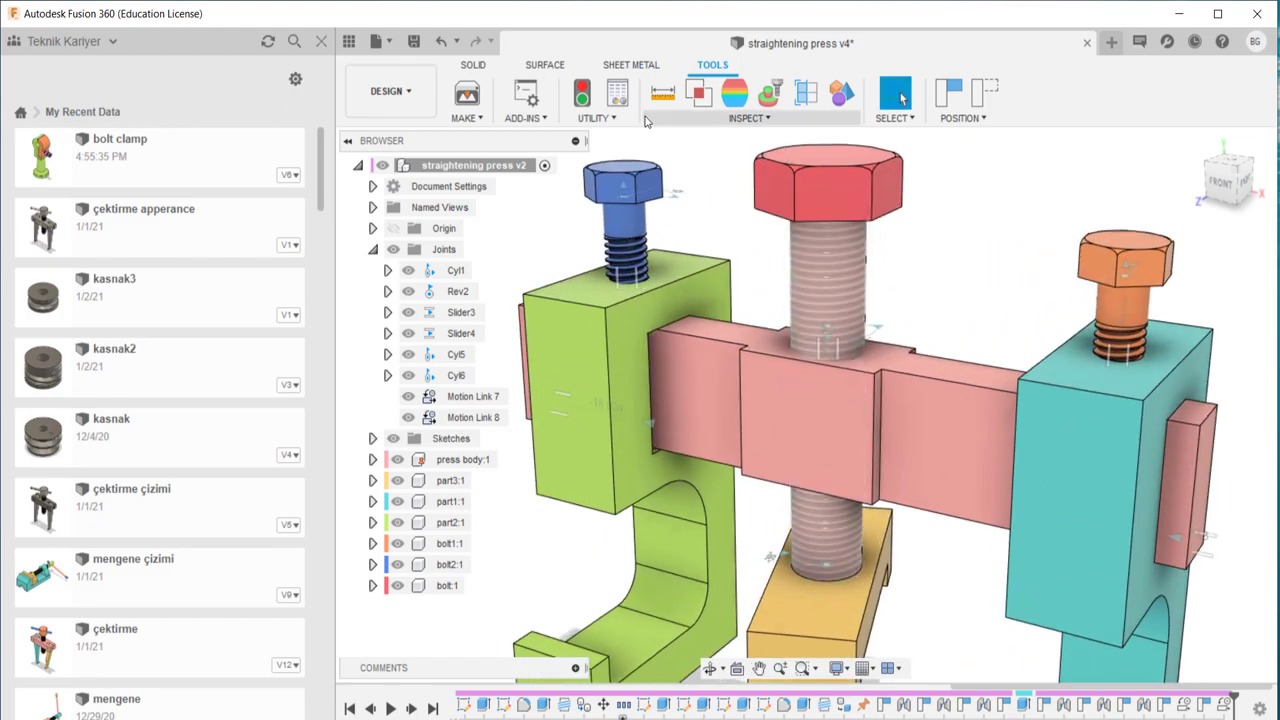
{"action": "left_click", "coordinate": [462, 68]}
{"action": "left_click", "coordinate": [855, 118]}
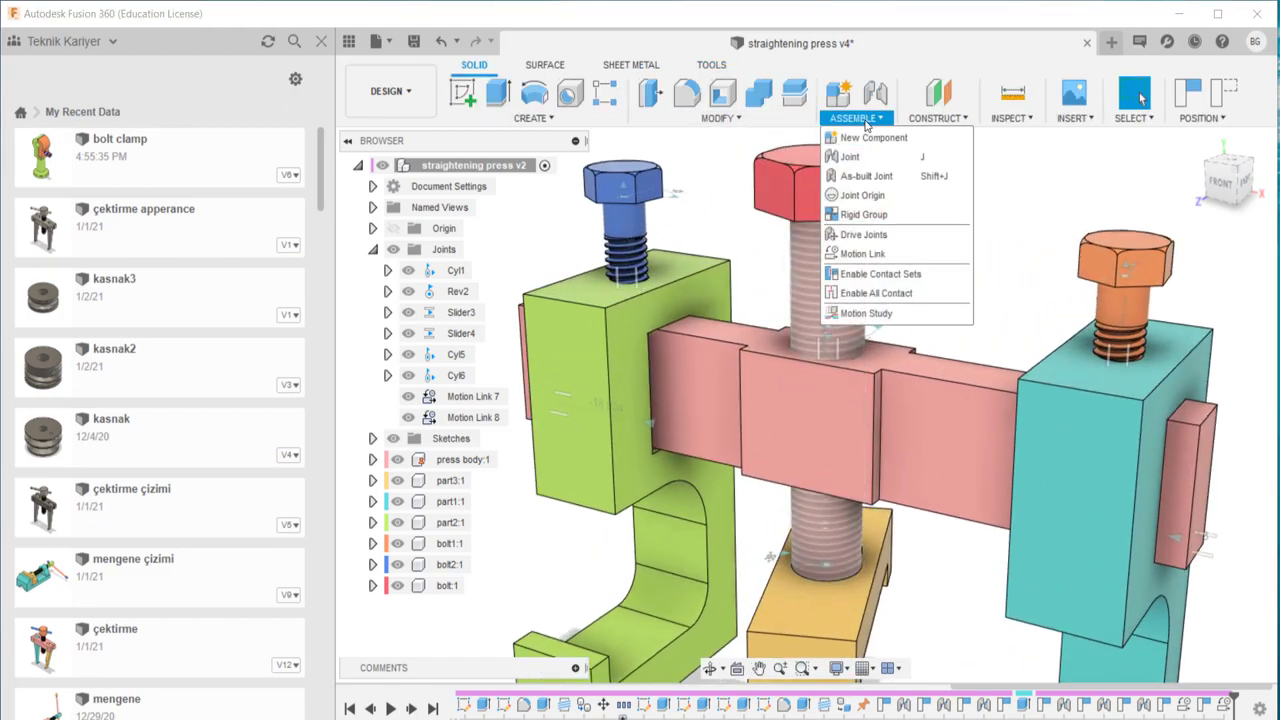
- Link the Cyl1 joint's slide to its rotation: 10 mm travel per 360° turn, keeping current positions
{"action": "left_click", "coordinate": [873, 255]}
{"action": "left_click", "coordinate": [735, 397]}
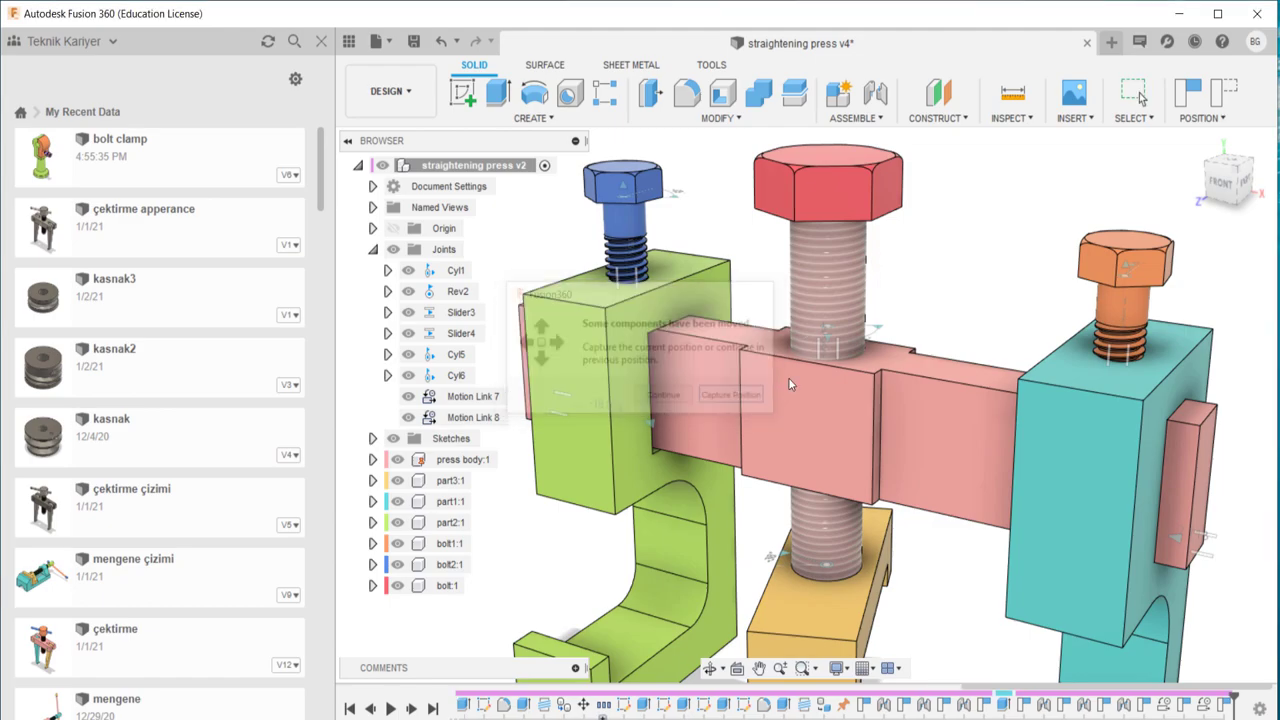
{"action": "left_click", "coordinate": [830, 342]}
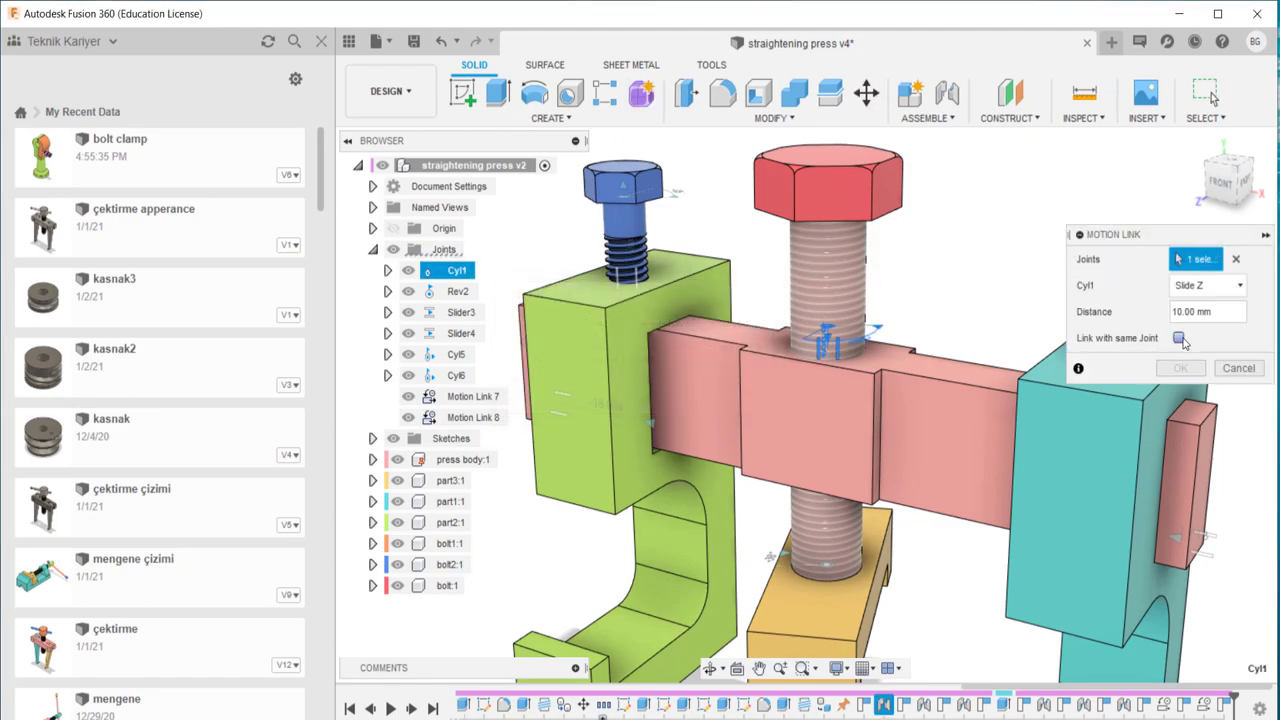
{"action": "left_click", "coordinate": [1178, 337]}
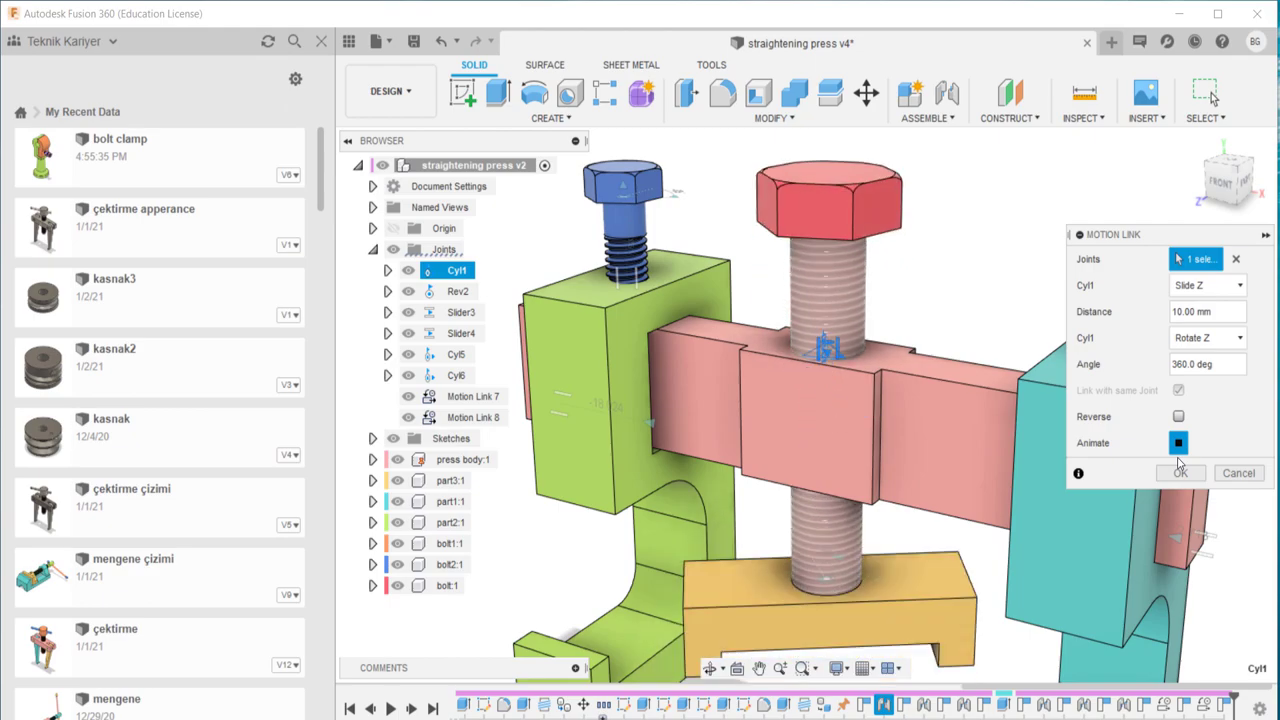
{"action": "left_click", "coordinate": [1180, 472]}
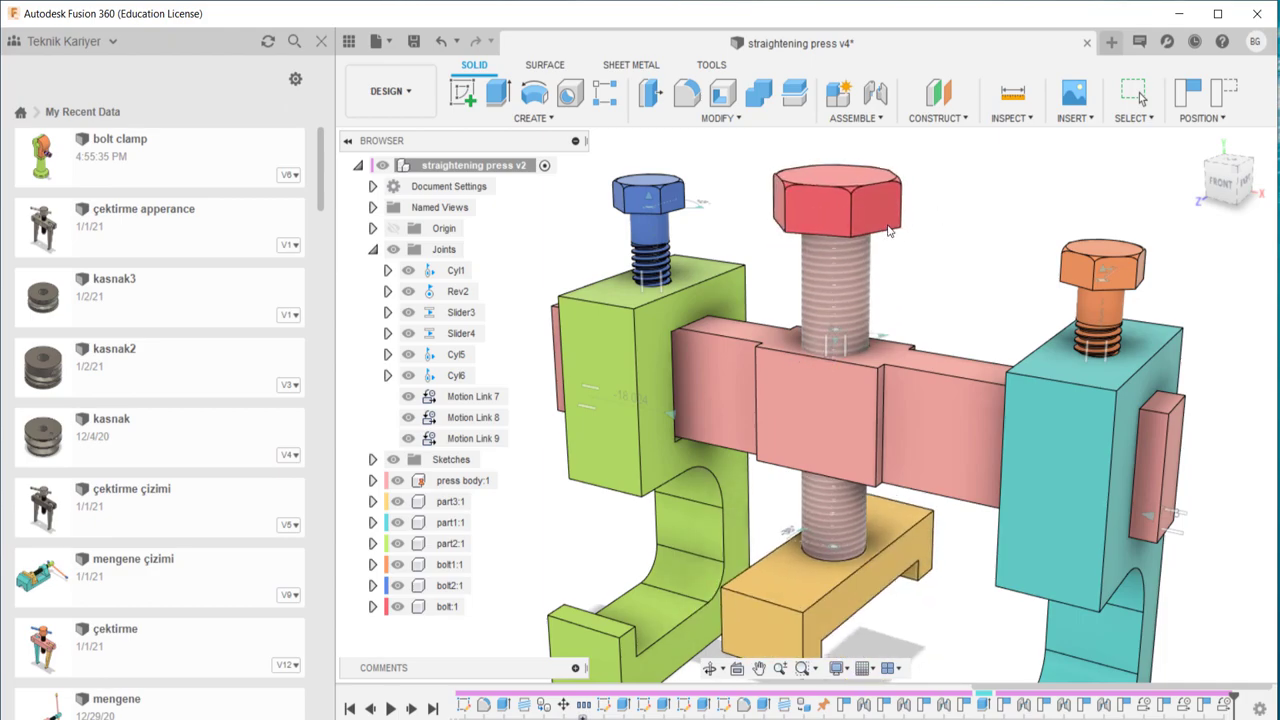
- Reset to the home view and save the straightening press design
{"action": "middle_click_drag", "start_coordinate": [895, 231], "coordinate": [989, 341], "text": "shift"}
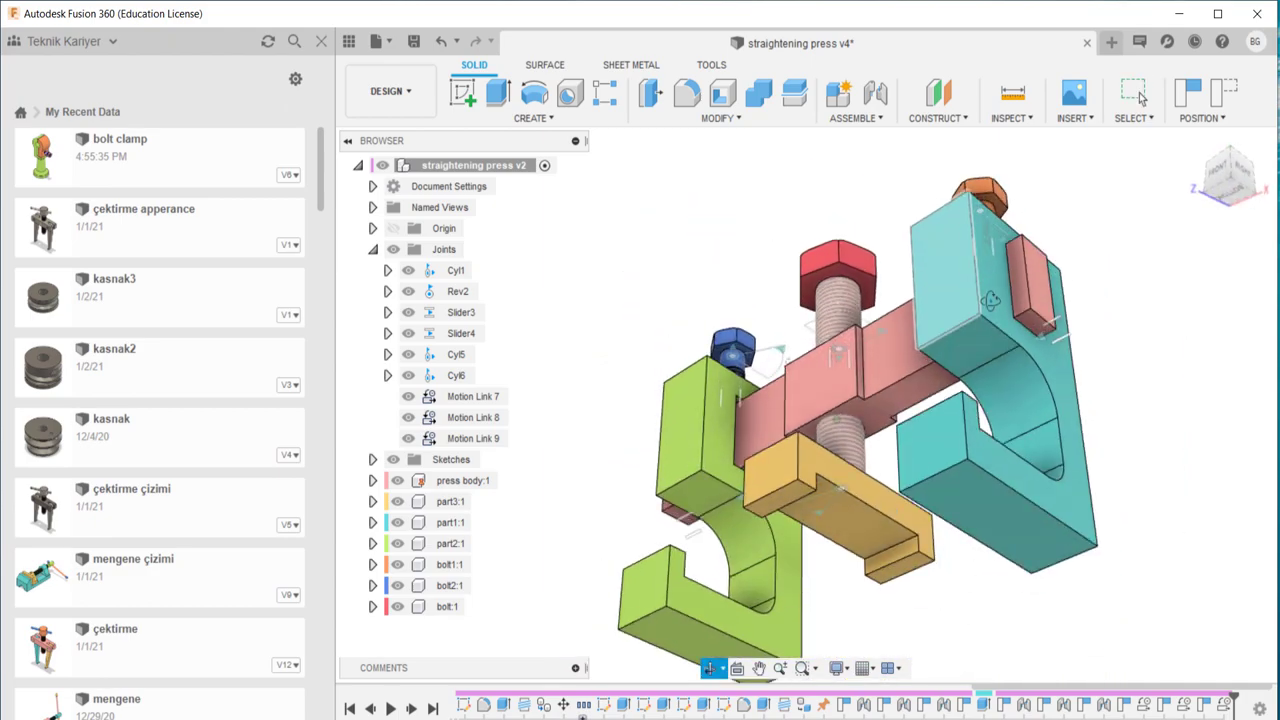
{"action": "key", "text": "F6"}
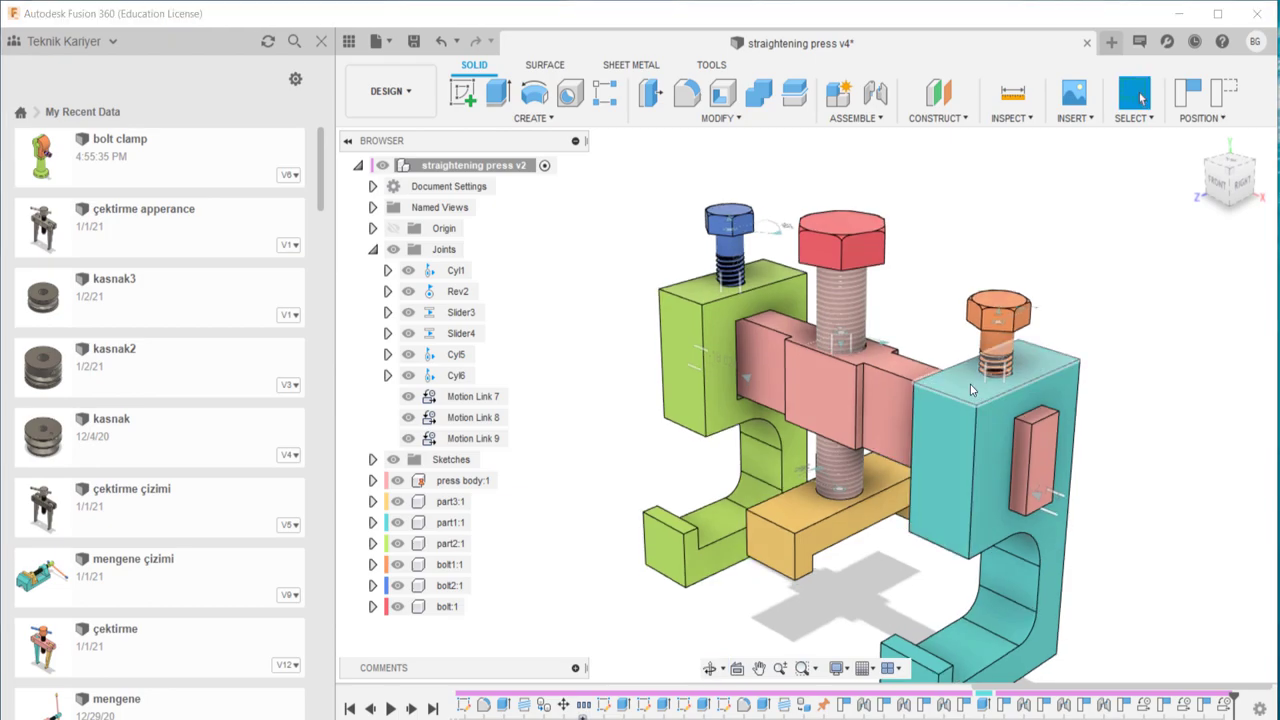
{"action": "key", "text": "ctrl+s"}
{"action": "key", "text": "Return"}
- Orbit, reset and pan the view to inspect the saved press assembly
{"action": "scroll", "coordinate": [826, 343], "scroll_direction": "down", "scroll_amount": 3}
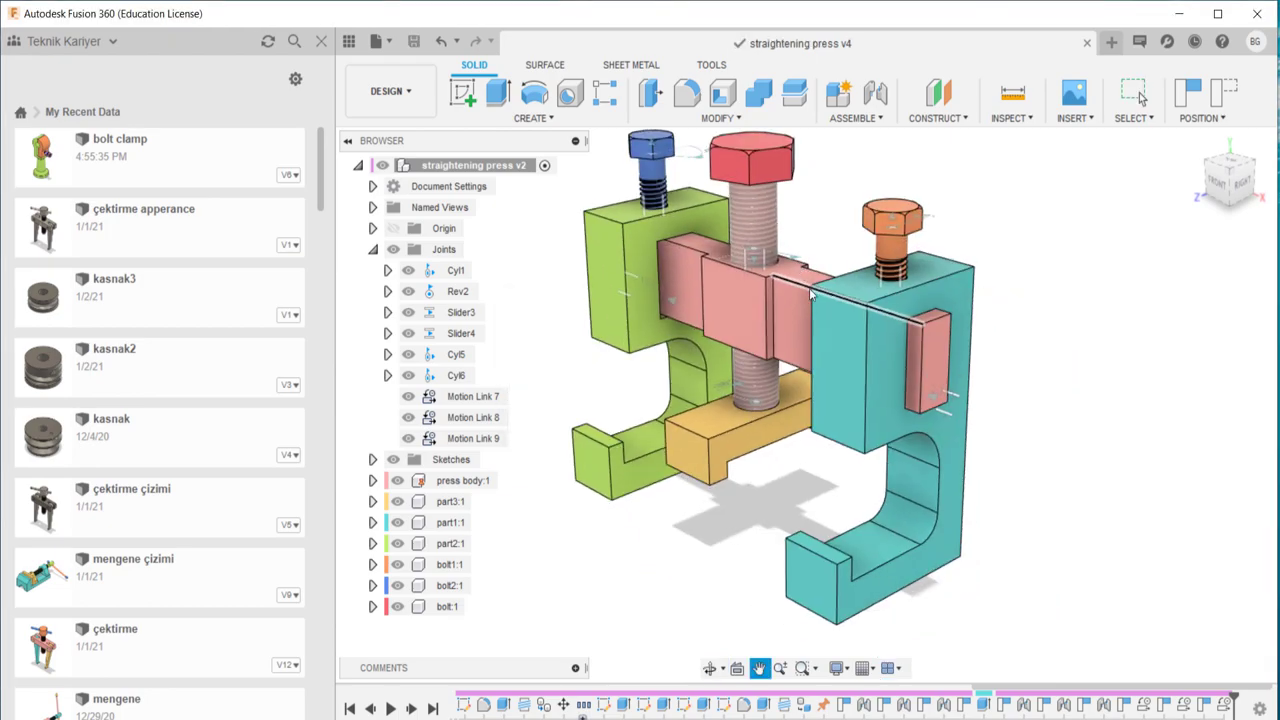
{"action": "middle_click_drag", "start_coordinate": [826, 343], "coordinate": [993, 364], "text": "shift"}
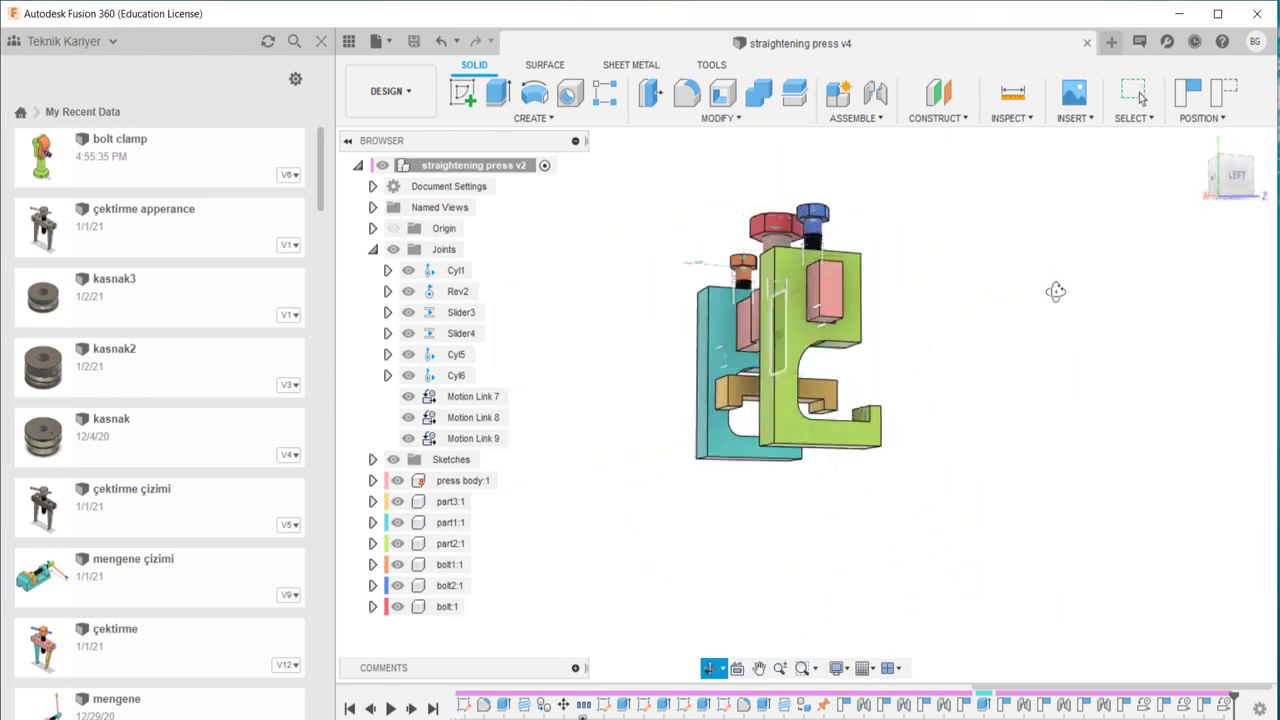
{"action": "key", "text": "F6"}
{"action": "key", "text": "Escape"}
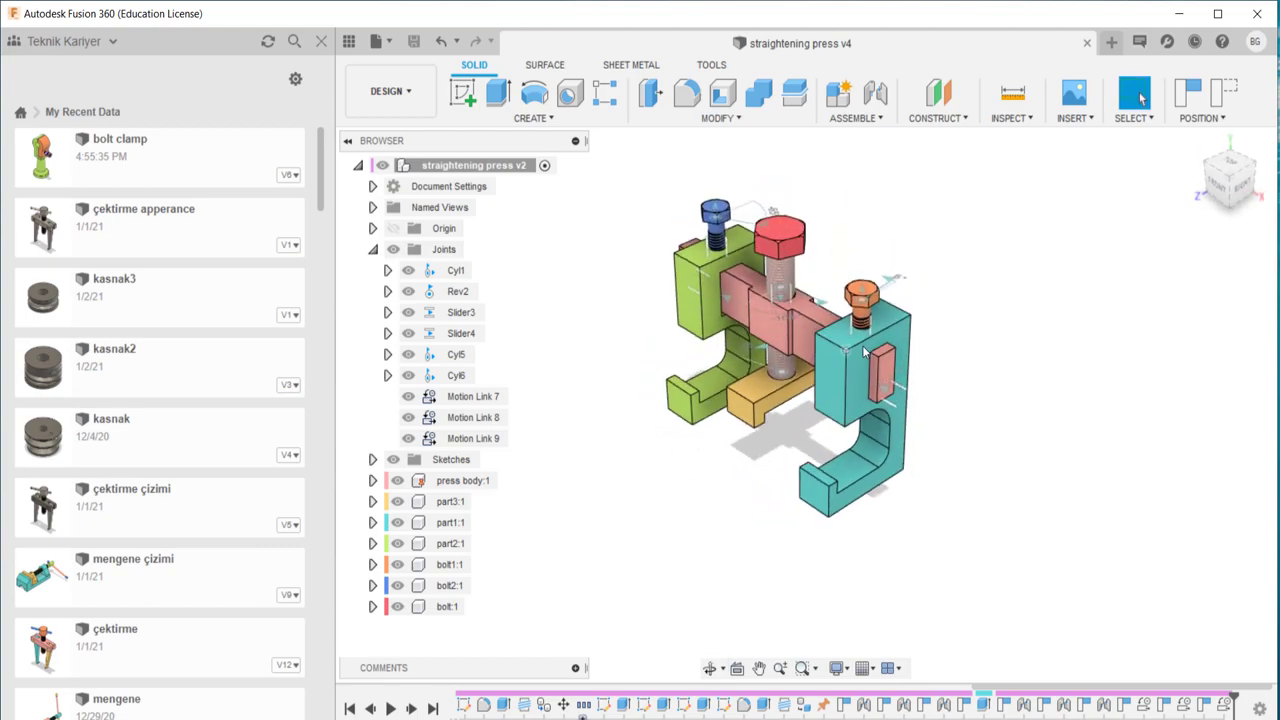
{"action": "middle_click_drag", "start_coordinate": [840, 308], "coordinate": [885, 370]}
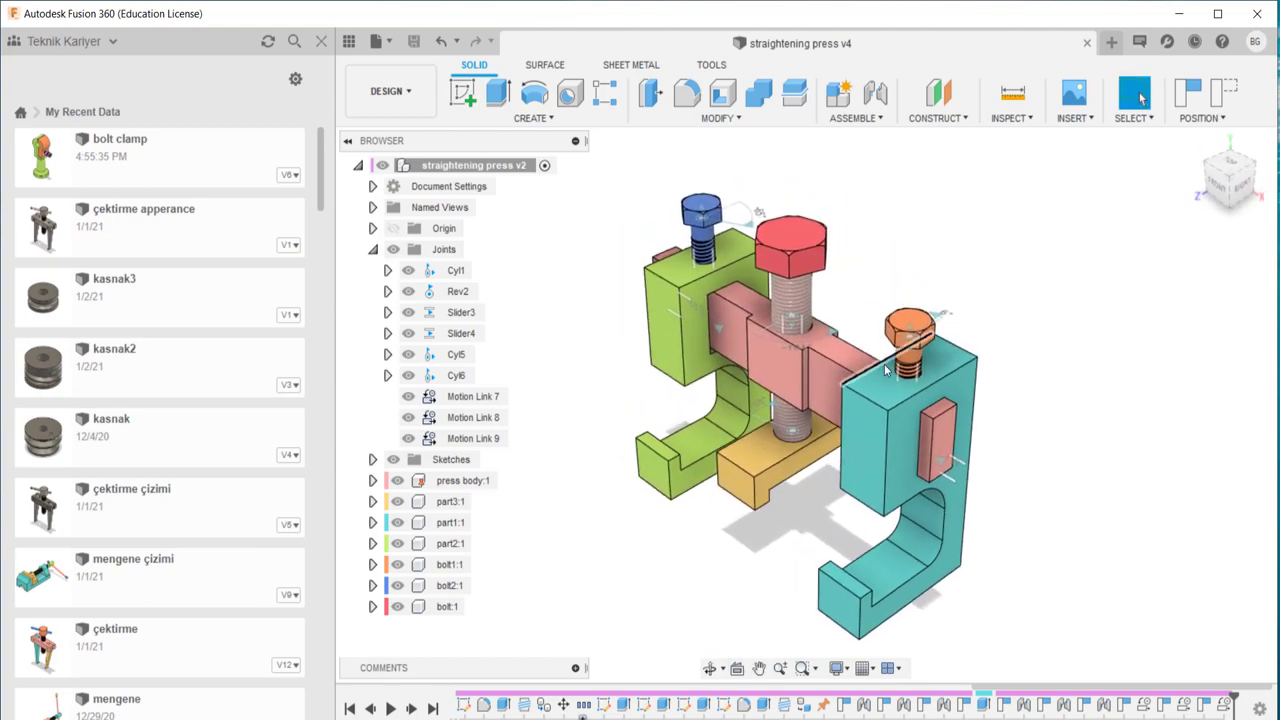